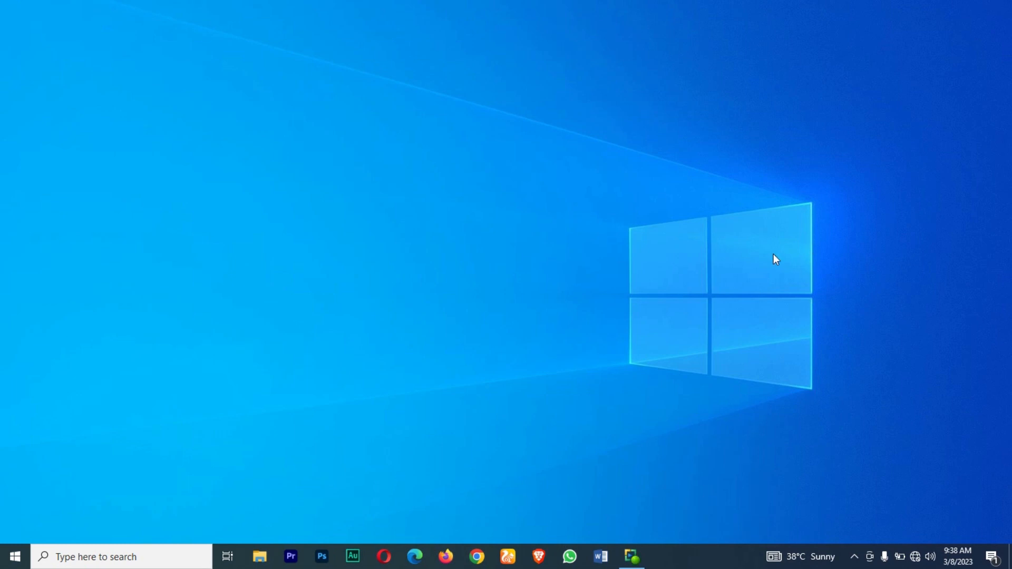
- Open Microsoft Word and create a new blank document
click(600, 556)
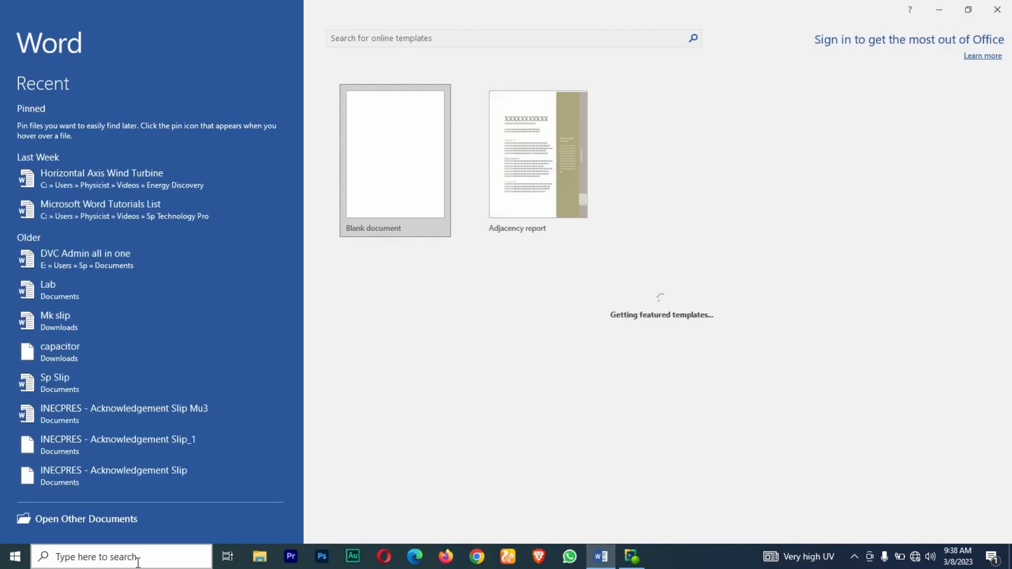
click(138, 561)
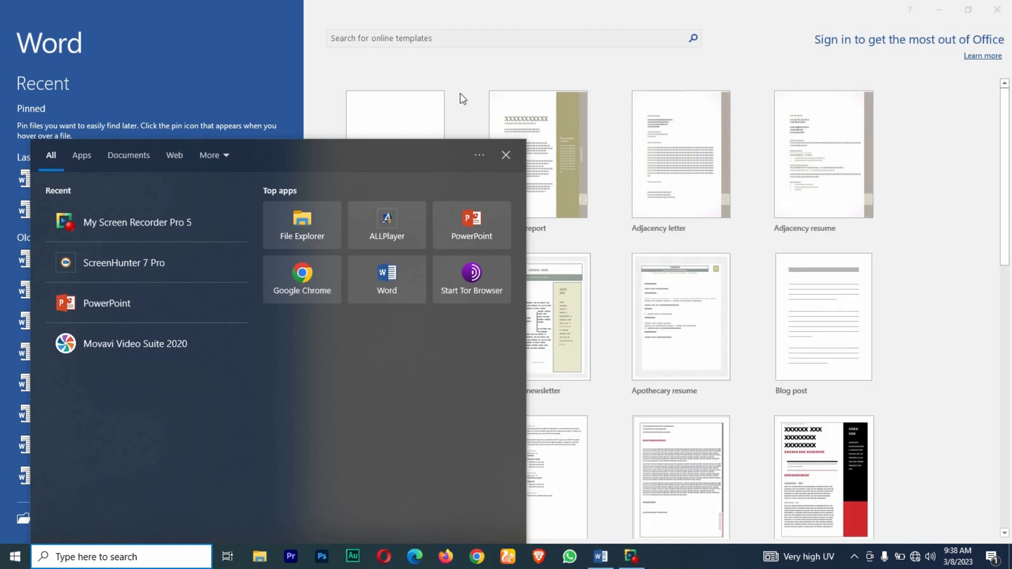
click(465, 80)
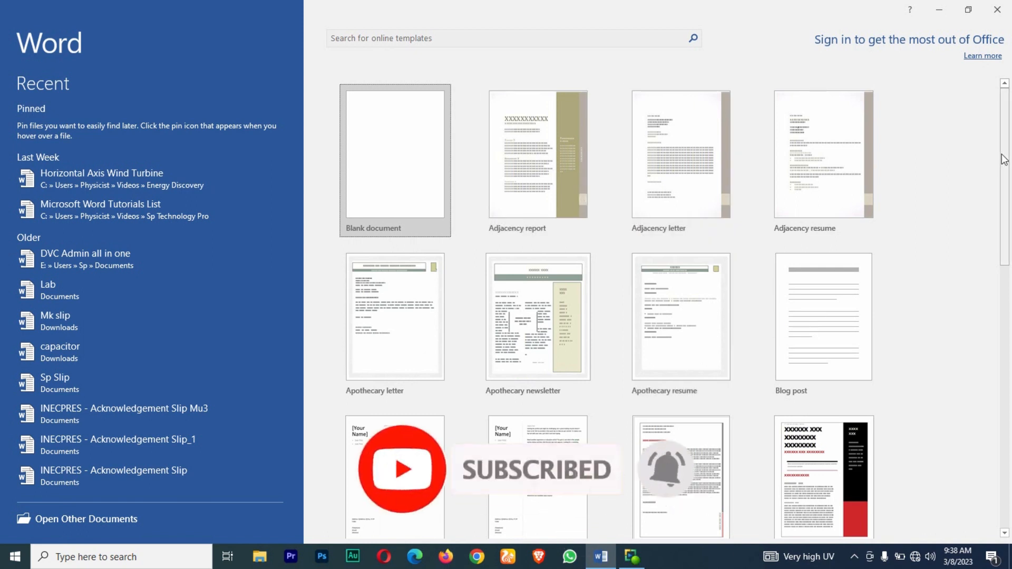
mouse_move(1004, 160)
mouse_down()
mouse_move(1009, 418)
mouse_move(1011, 150)
mouse_up()
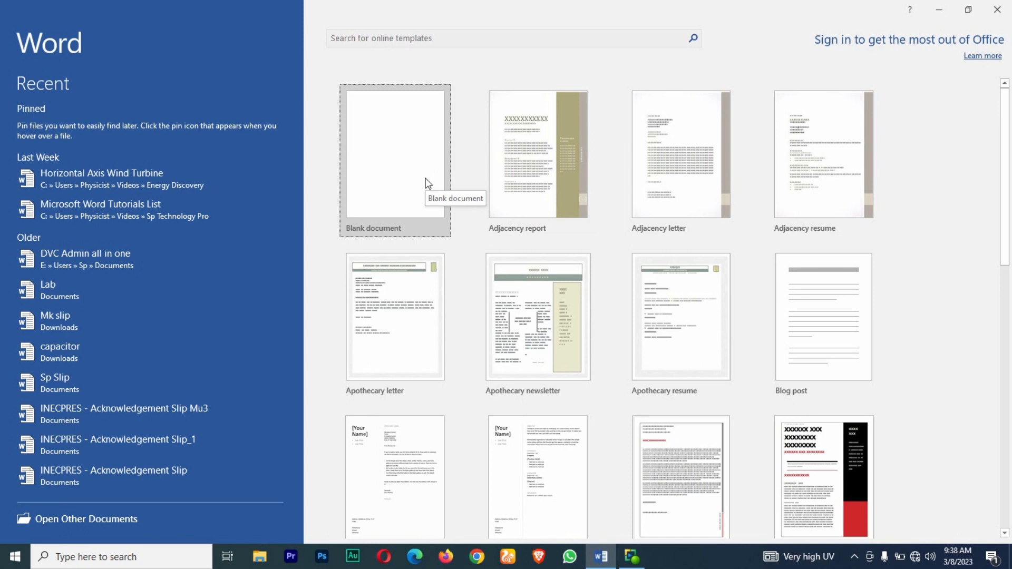
click(365, 152)
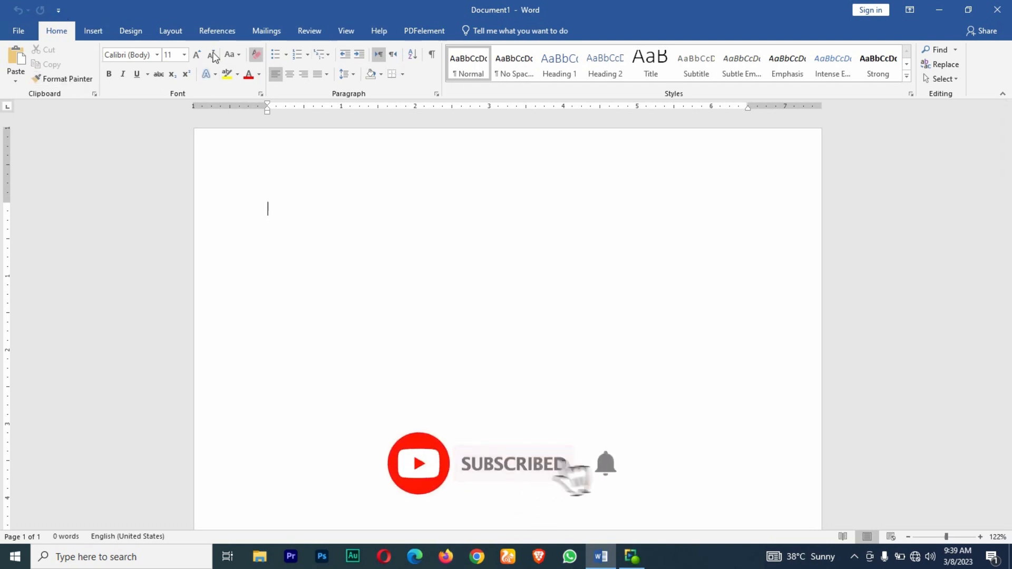
click(98, 31)
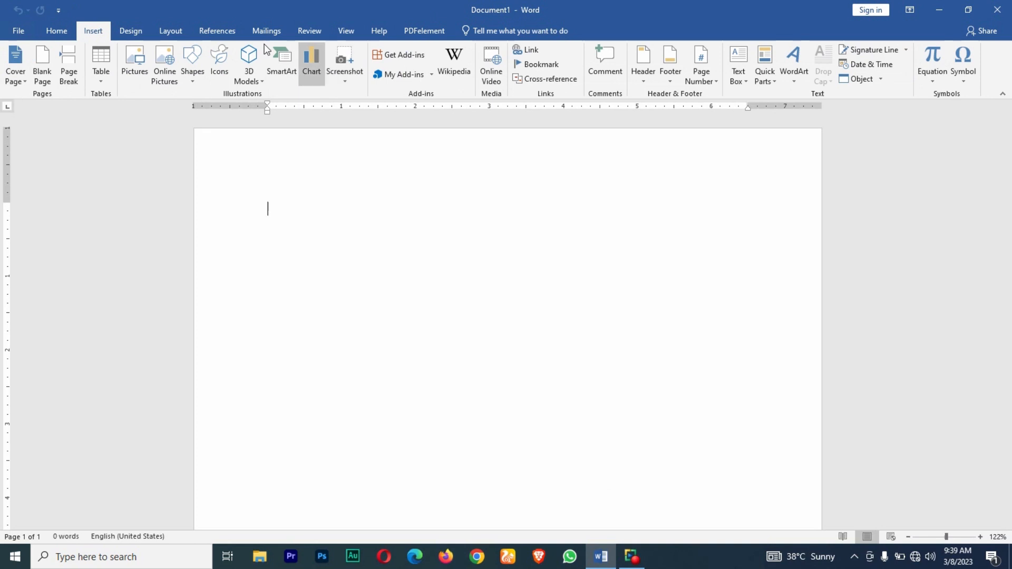
click(131, 31)
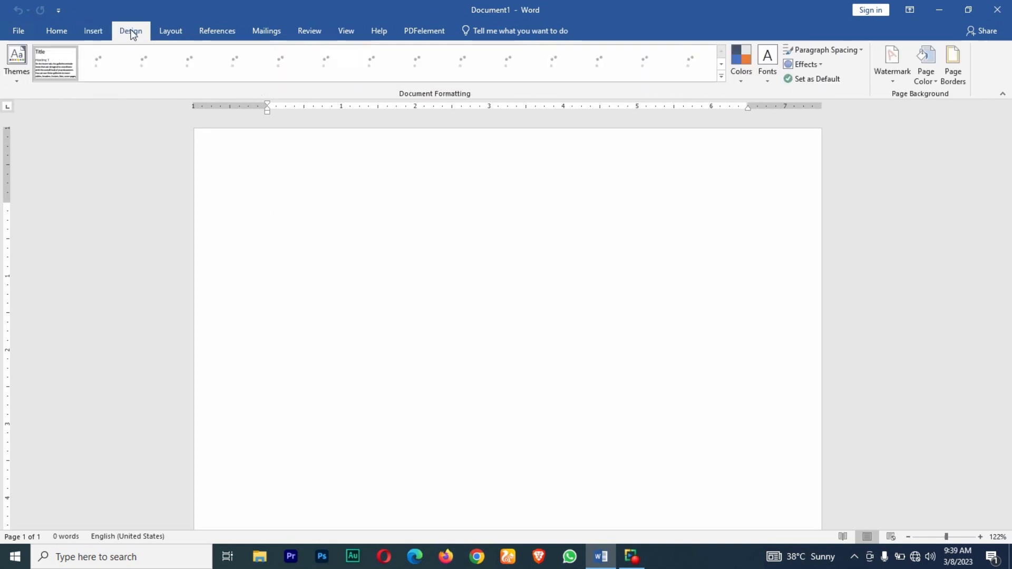
click(57, 31)
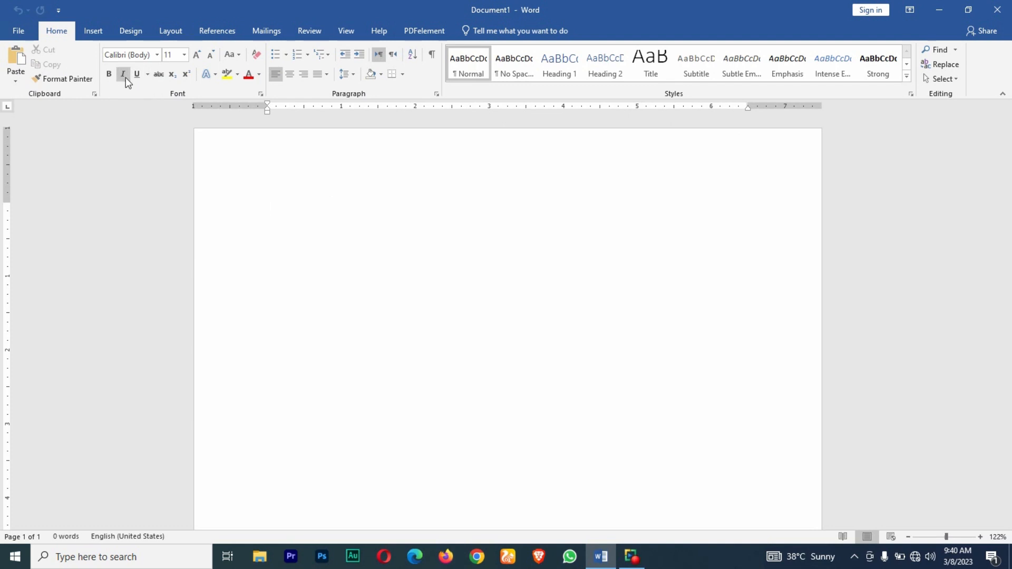
click(156, 56)
click(186, 56)
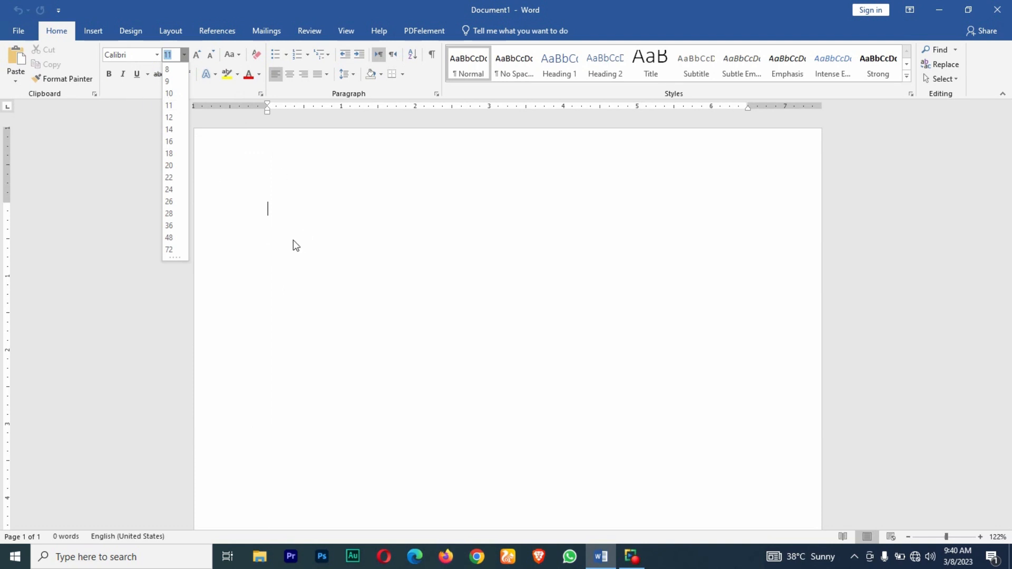
- Write the line "Im back again" at the start of the blank page
click(281, 220)
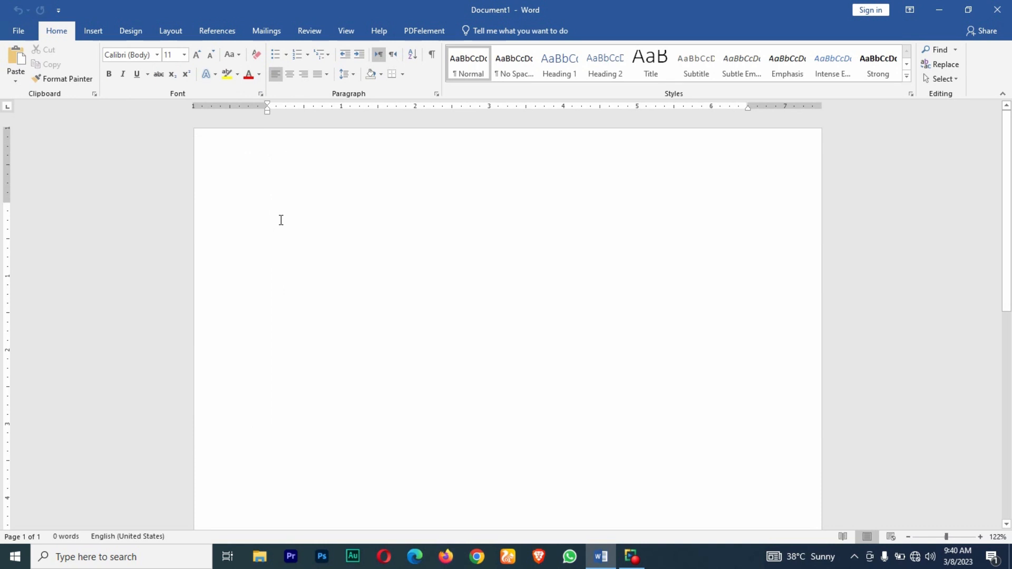
text(I)
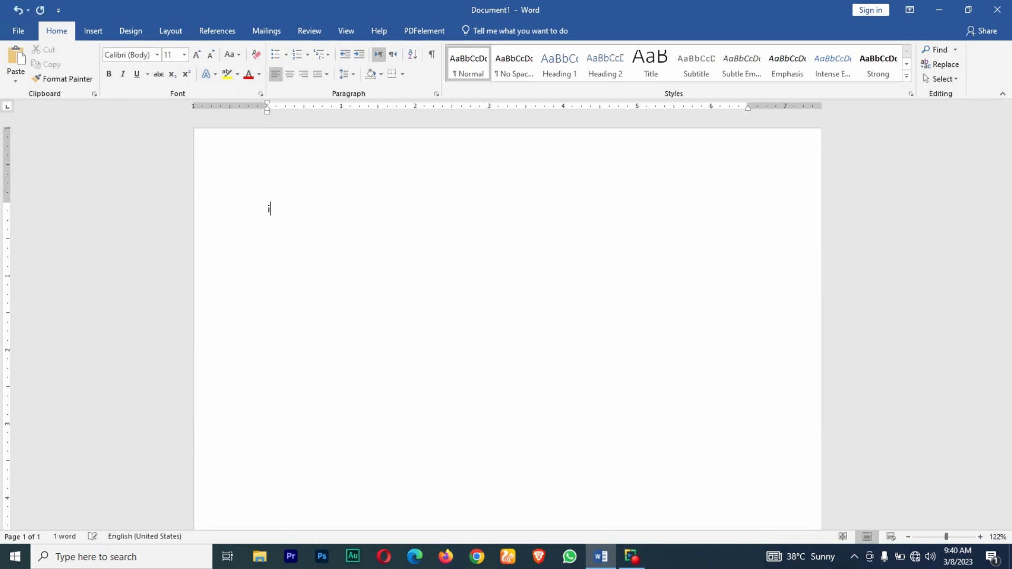
text(m bac)
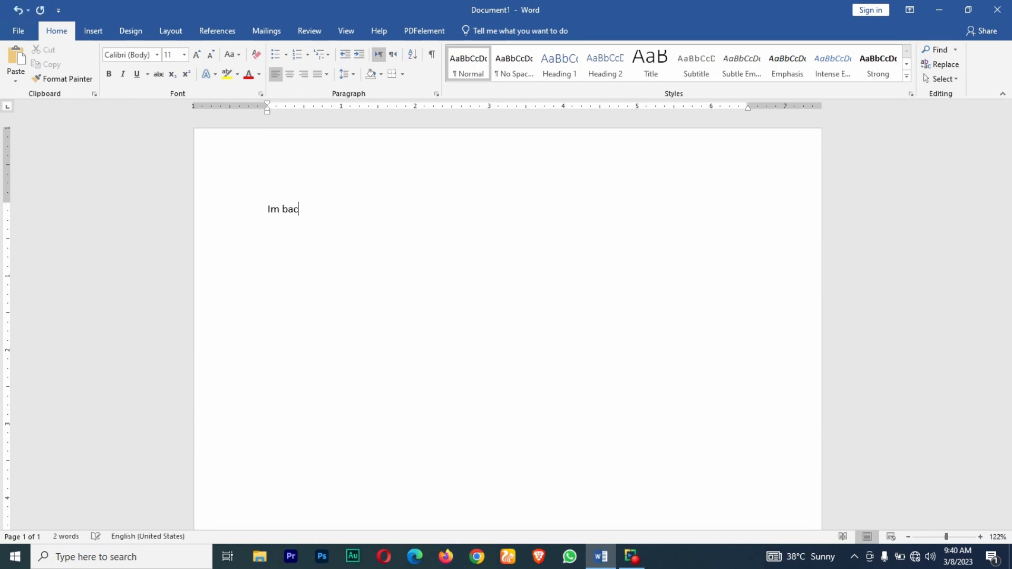
text(k ag)
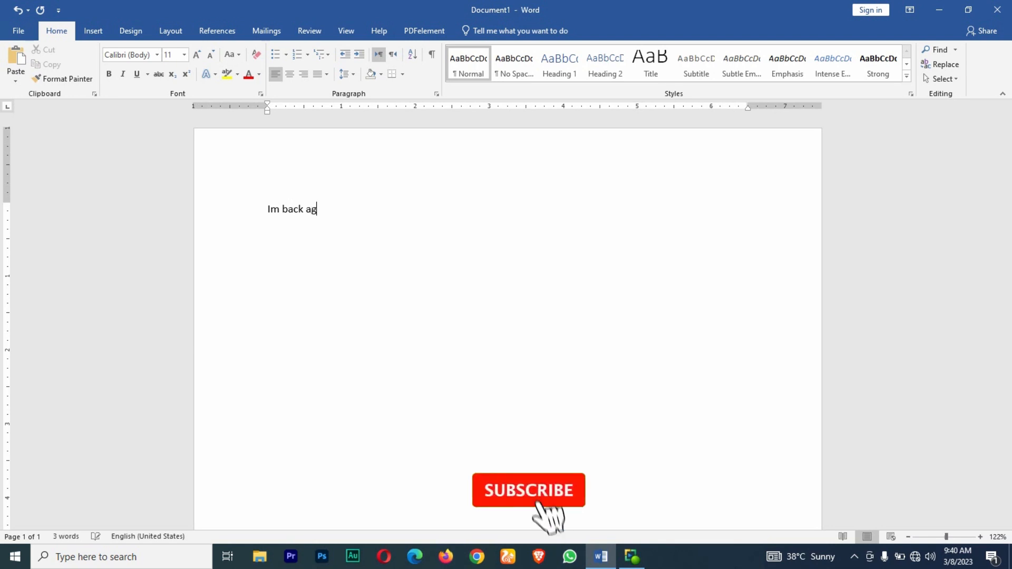
text(ain)
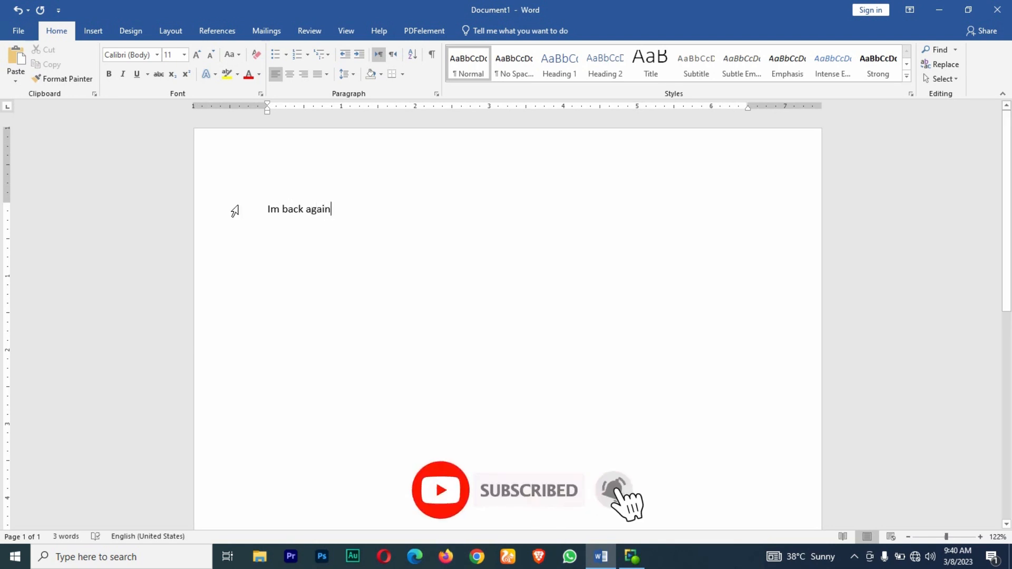
- Format the whole line "Im back again" in the Algerian font at size 28
triple_click(300, 213)
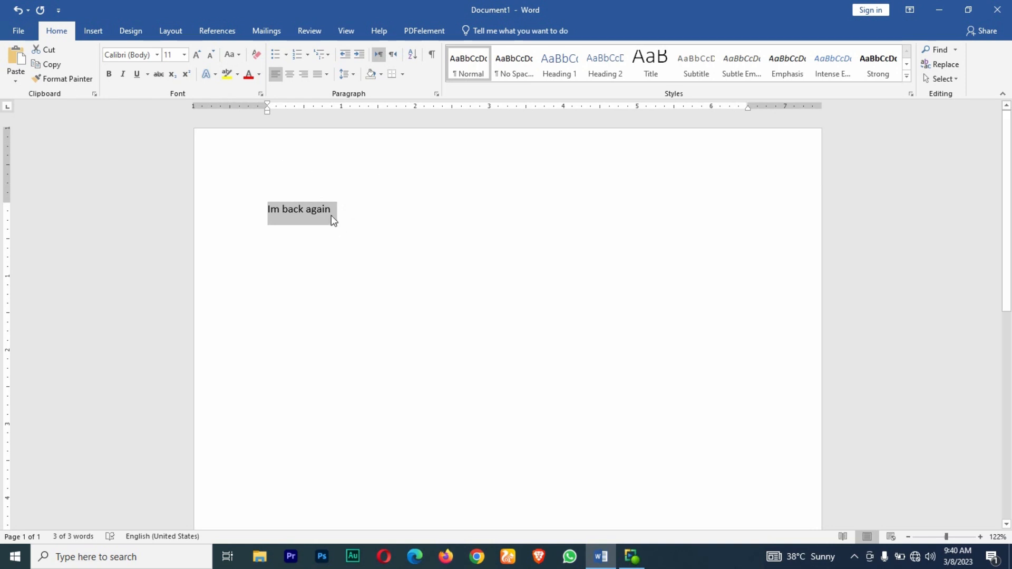
click(157, 55)
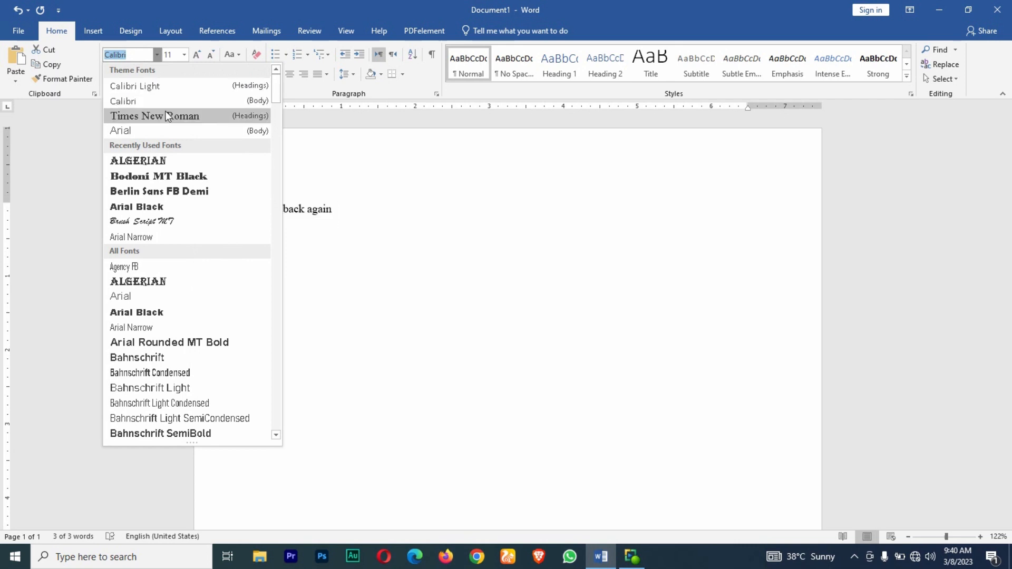
click(167, 156)
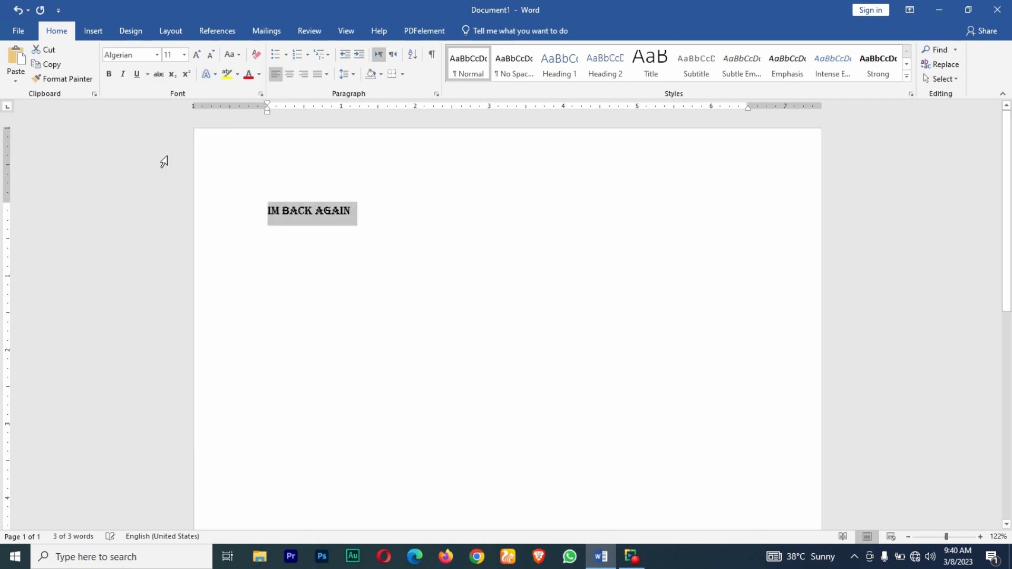
click(184, 54)
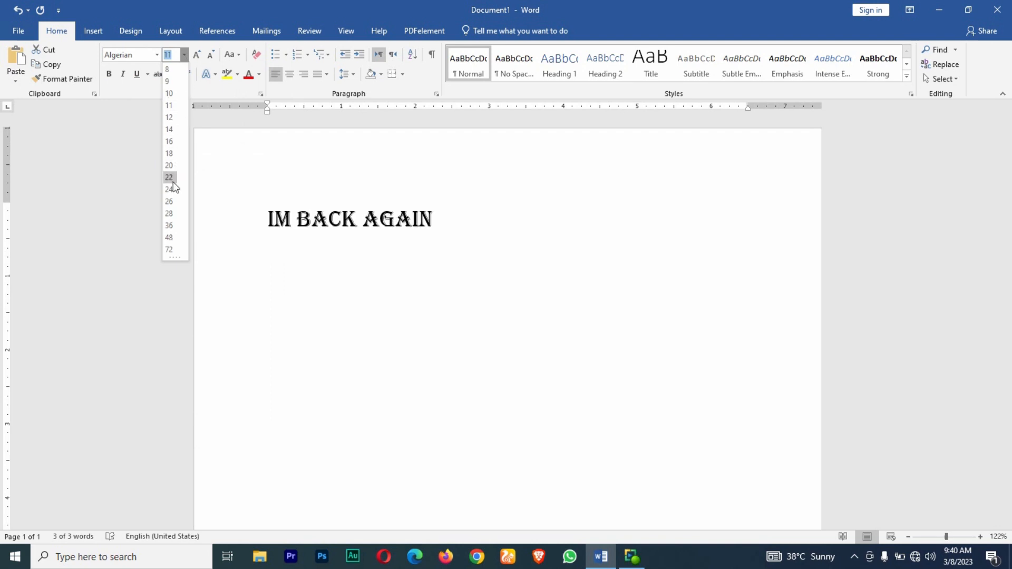
click(174, 215)
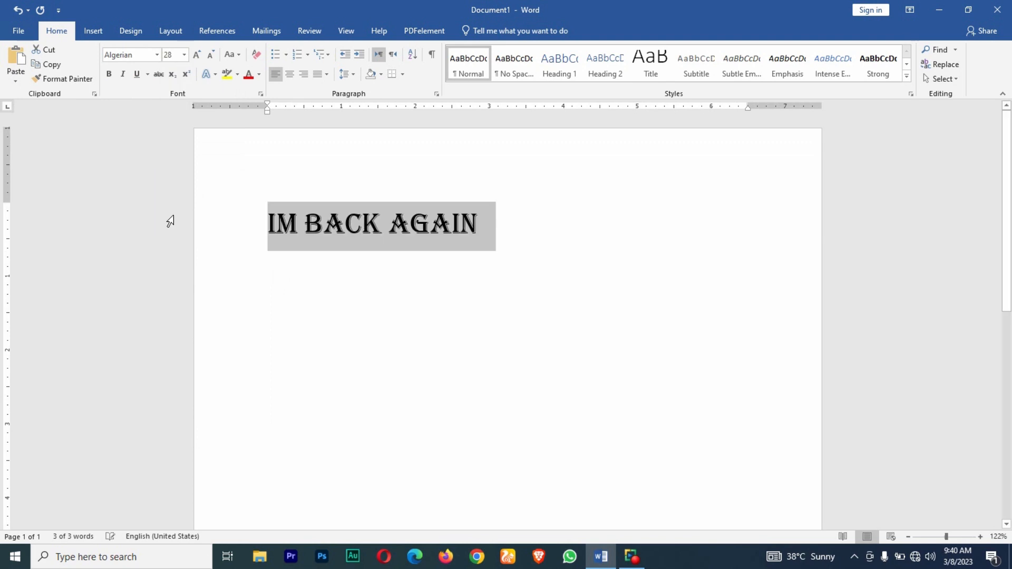
- Apply underline, italic and bold to the selected line of text
click(139, 80)
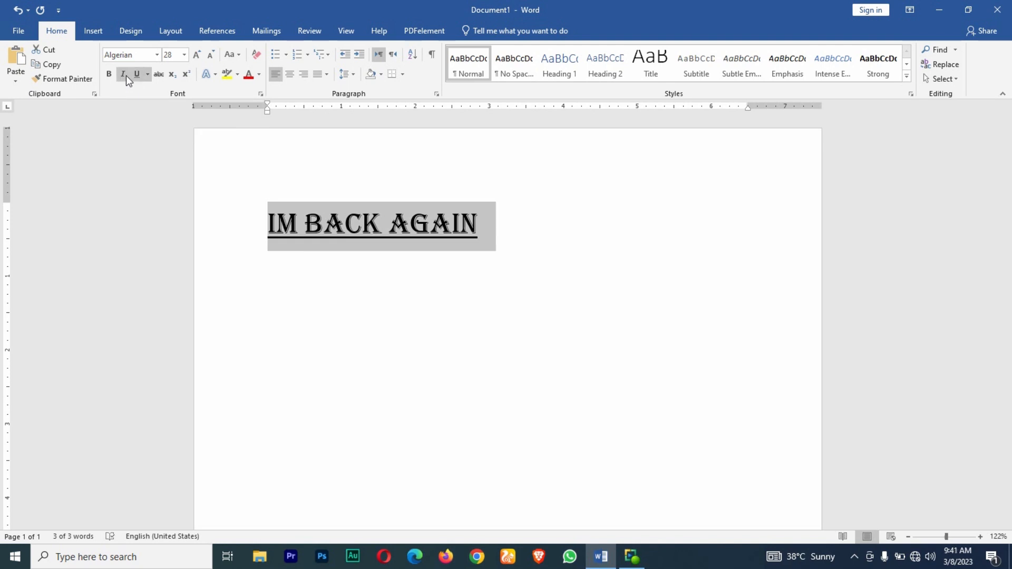
click(125, 75)
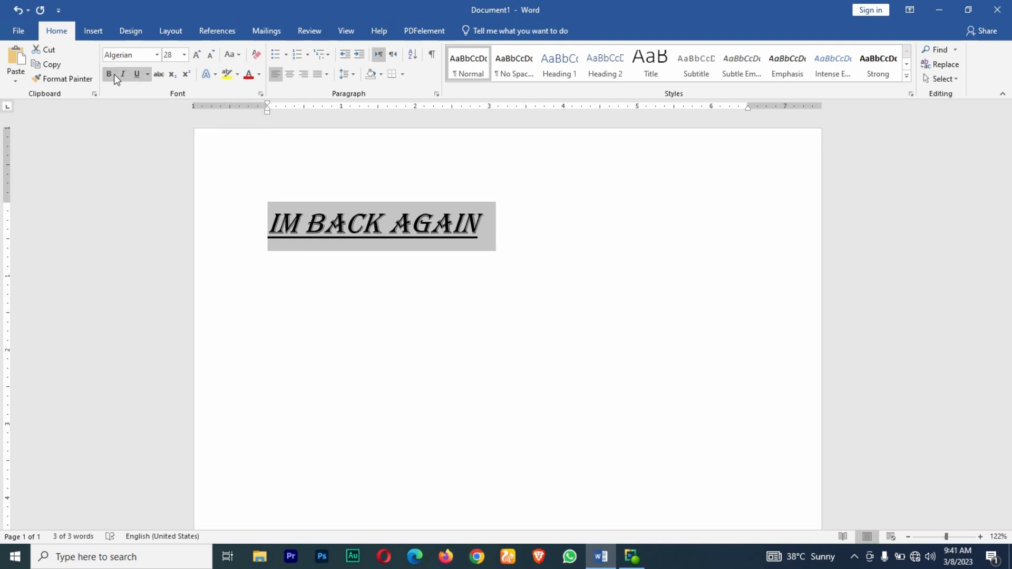
click(114, 73)
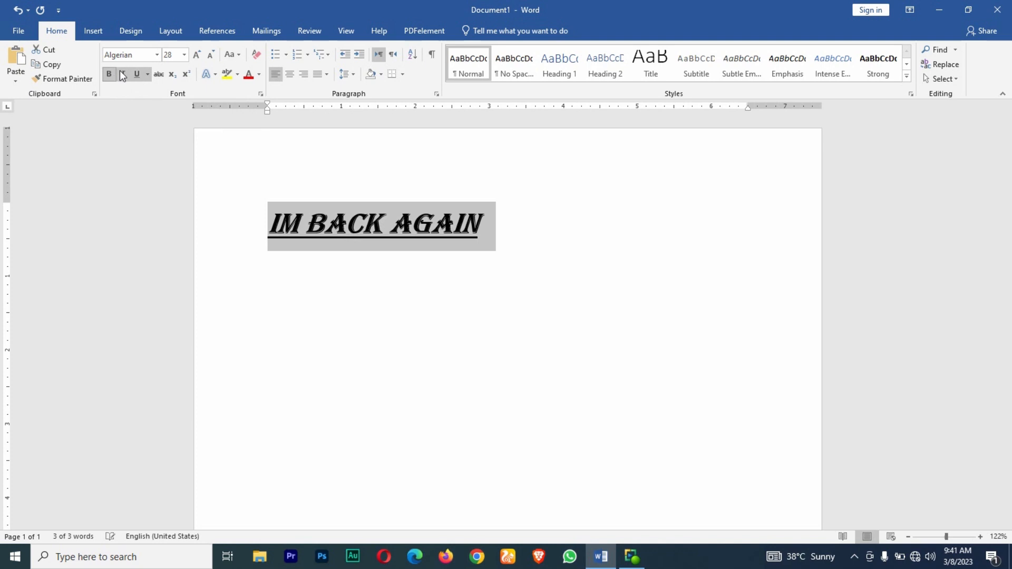
- Set the font colour of the selected line to the standard purple
click(254, 77)
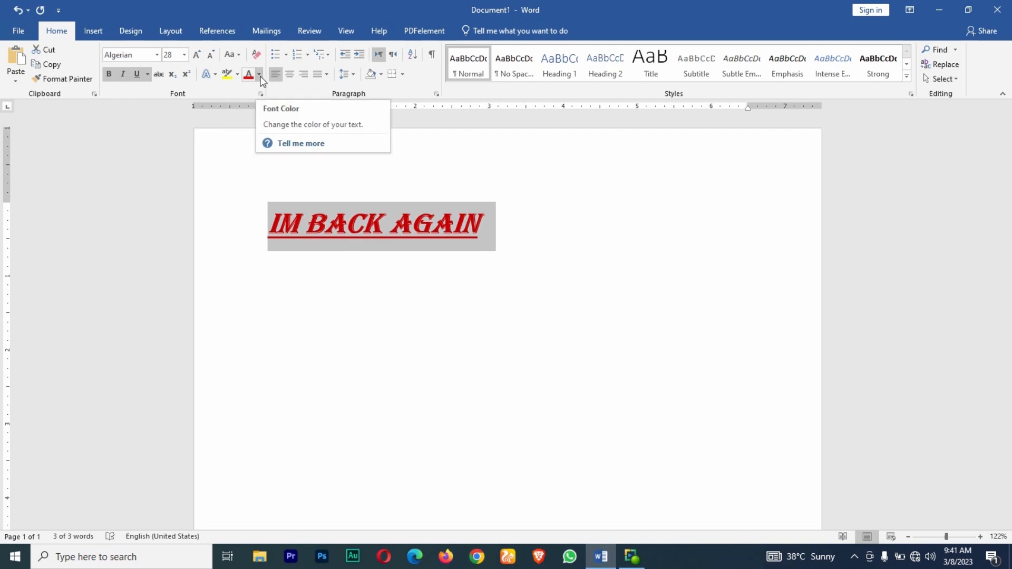
click(260, 76)
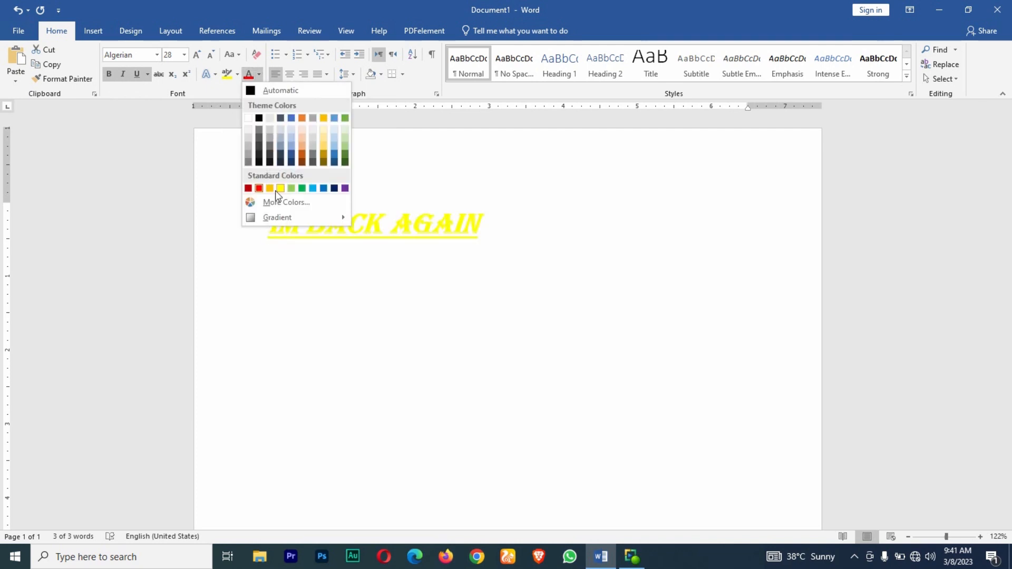
click(345, 188)
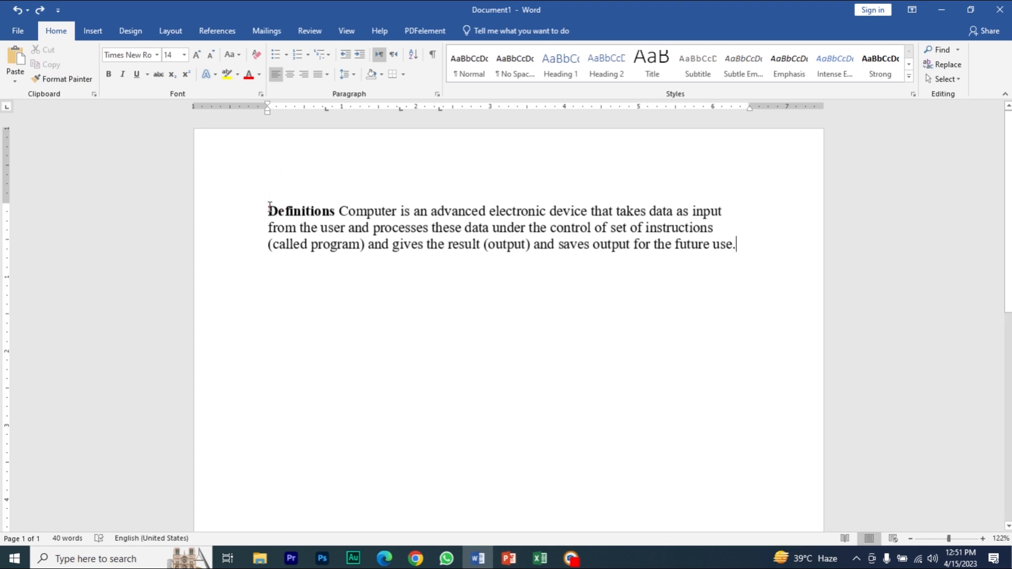
- Copy the entire paragraph that begins with "Definitions"
mouse_move(269, 207)
mouse_down()
mouse_move(322, 238)
mouse_move(267, 208)
mouse_up()
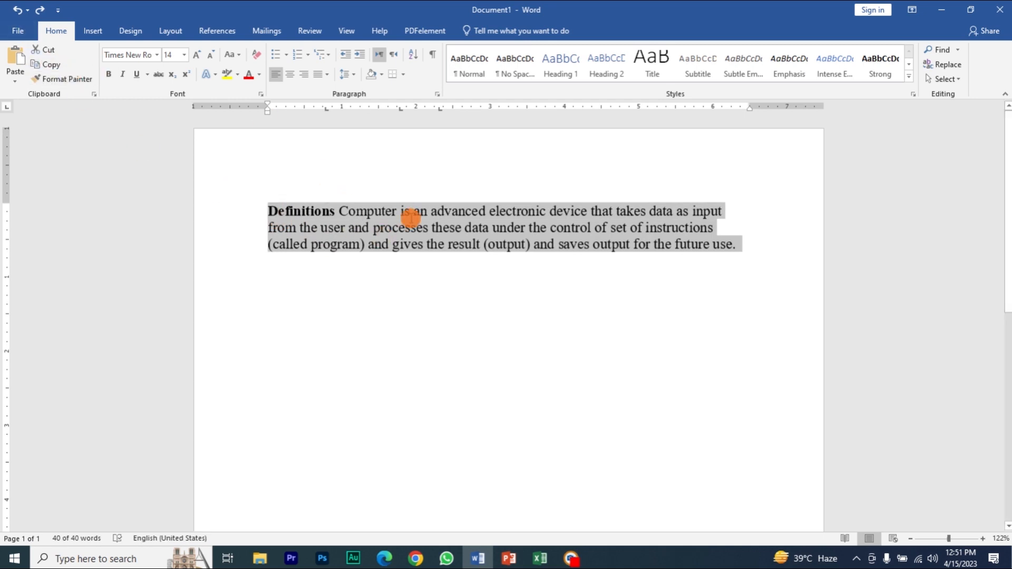
click(55, 65)
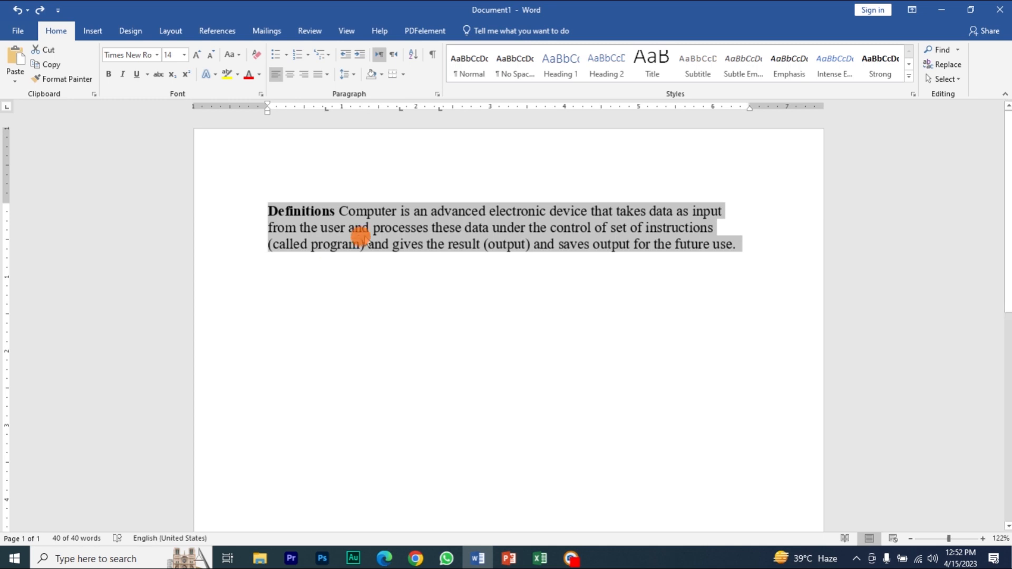
right_click(381, 228)
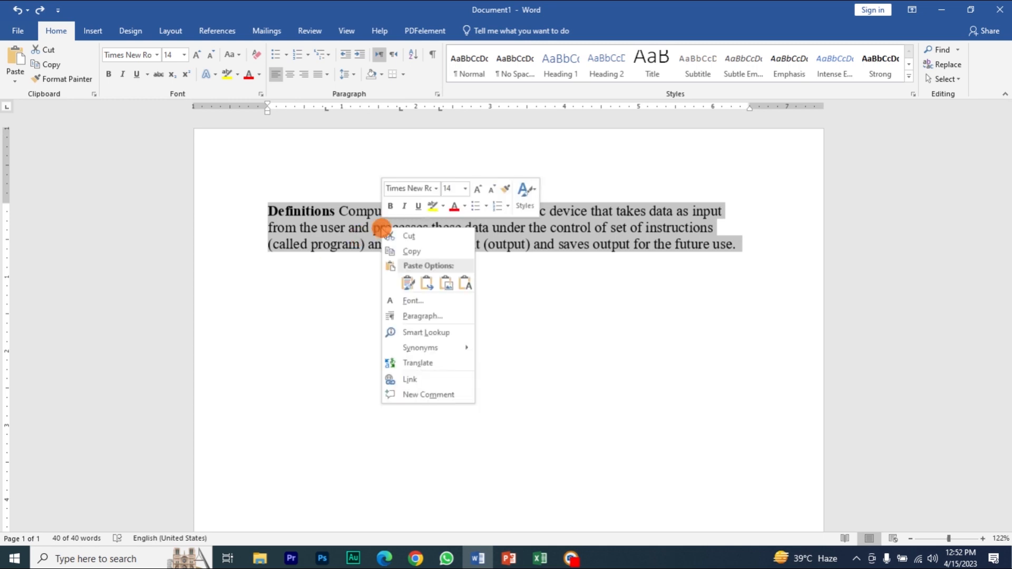
click(407, 251)
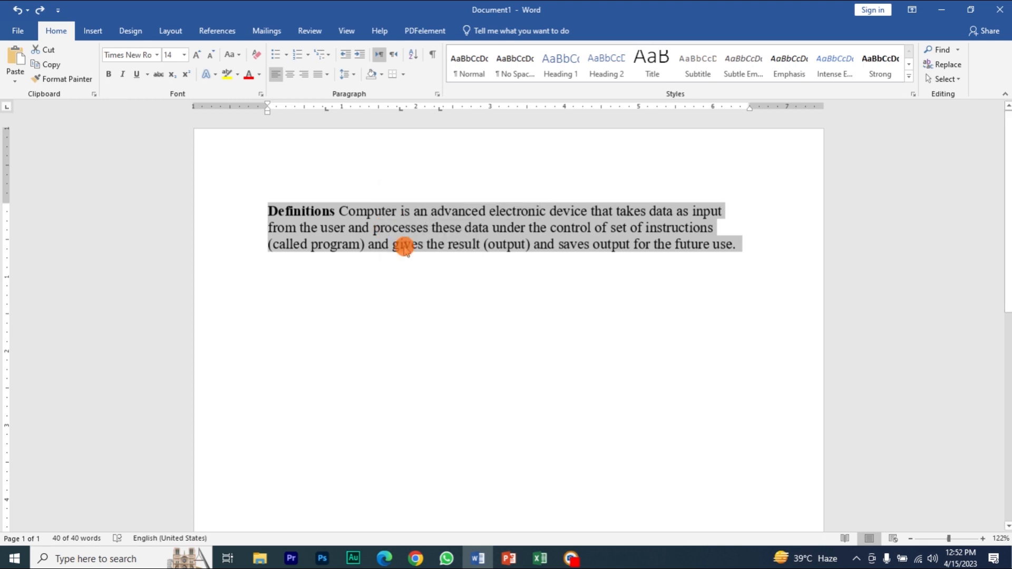
- Paste the copied paragraph a few lines below the original with its source formatting kept, and add blank lines after it
click(286, 311)
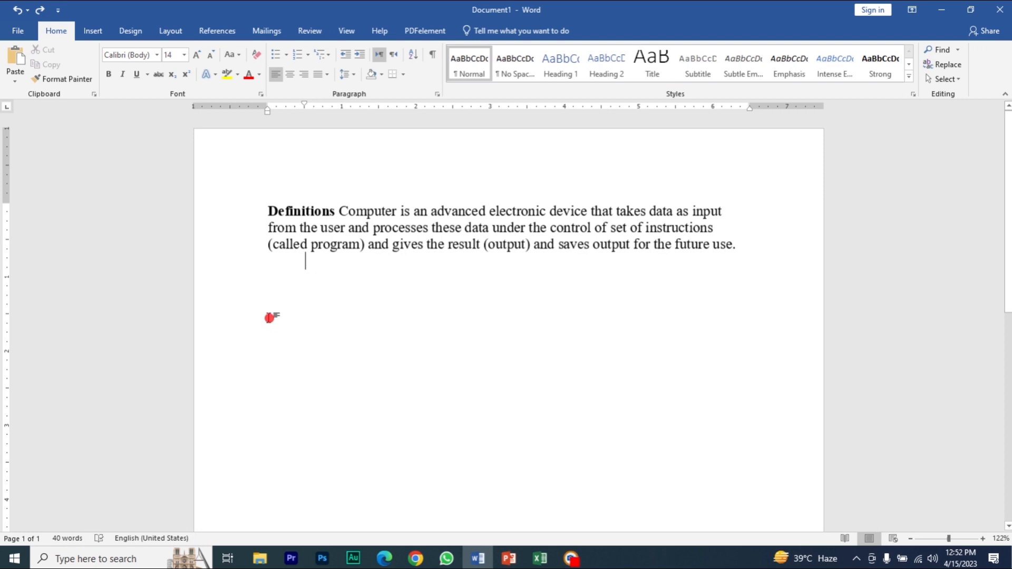
double_click(269, 317)
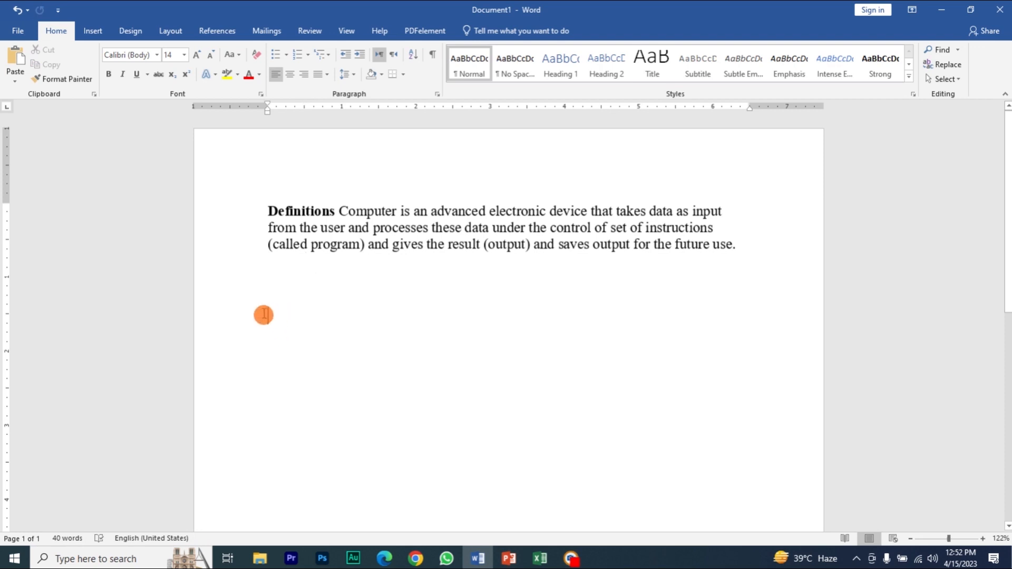
click(16, 85)
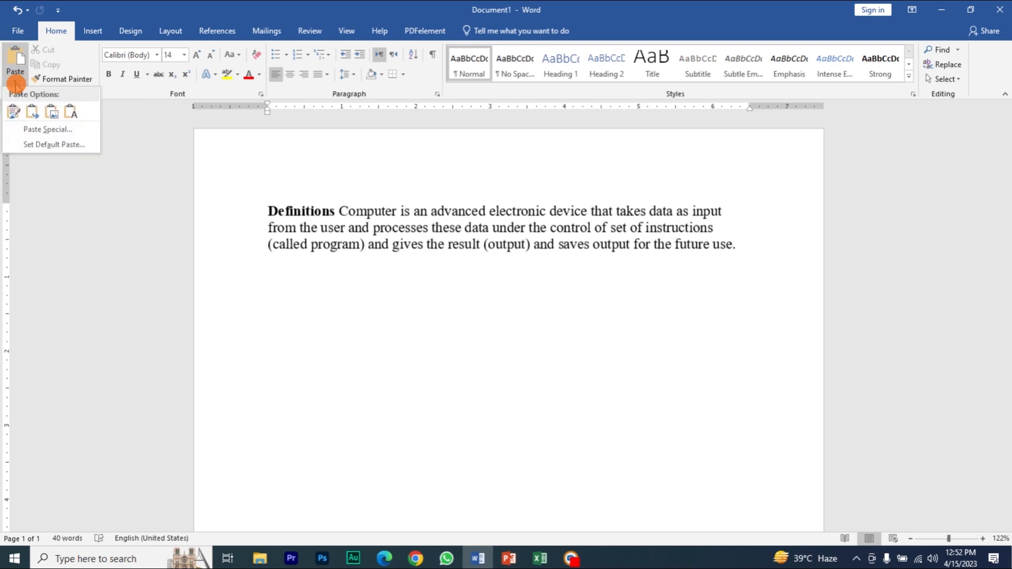
click(18, 113)
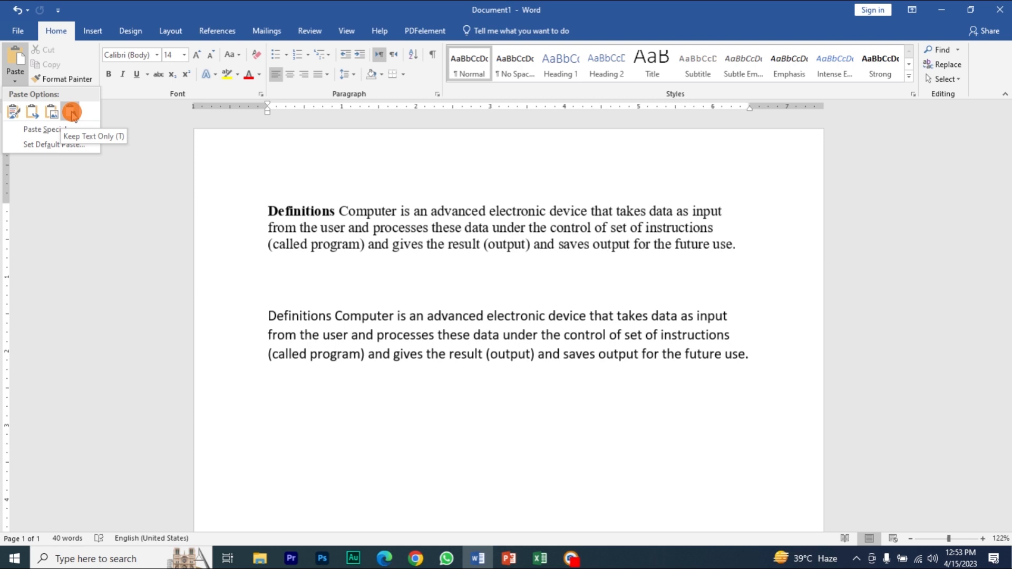
click(14, 113)
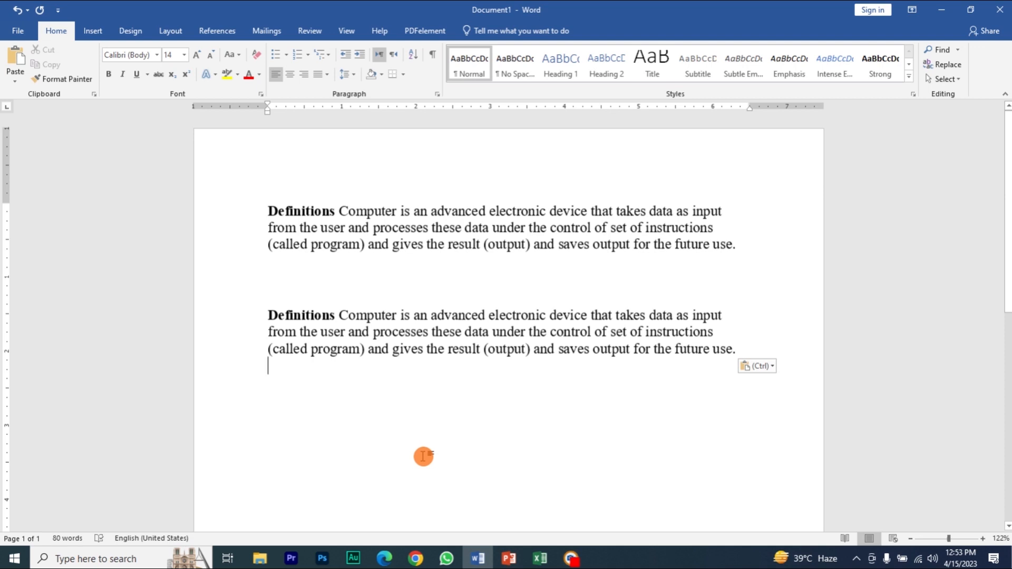
key(Return)
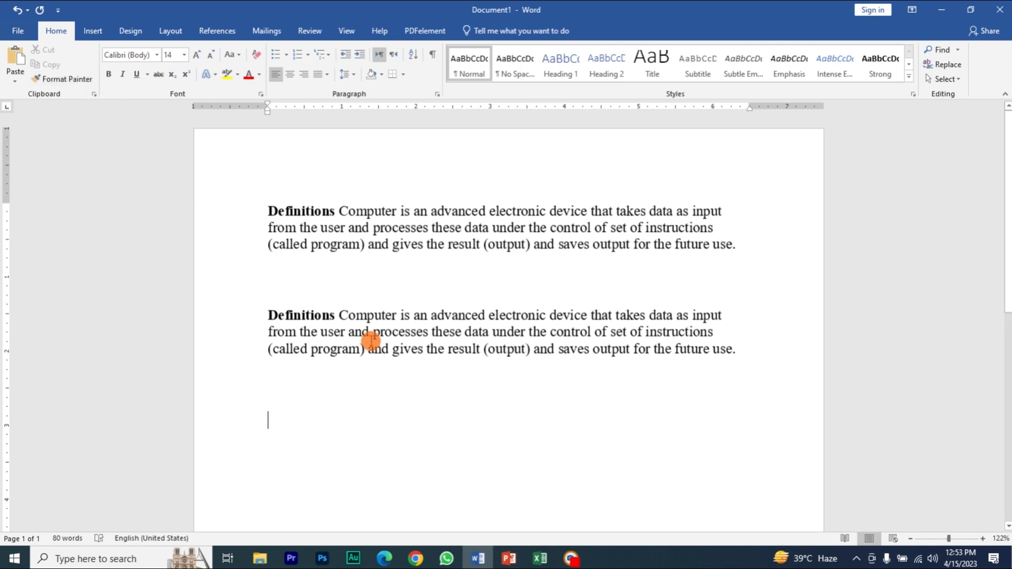
- Cut the whole second paragraph that begins with "Definitions"
double_click(295, 325)
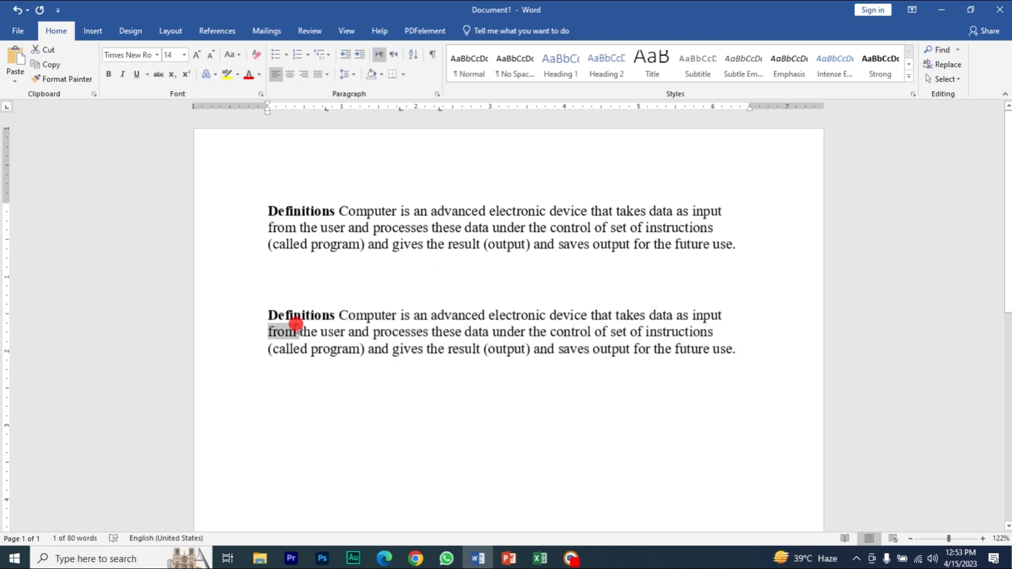
triple_click(296, 325)
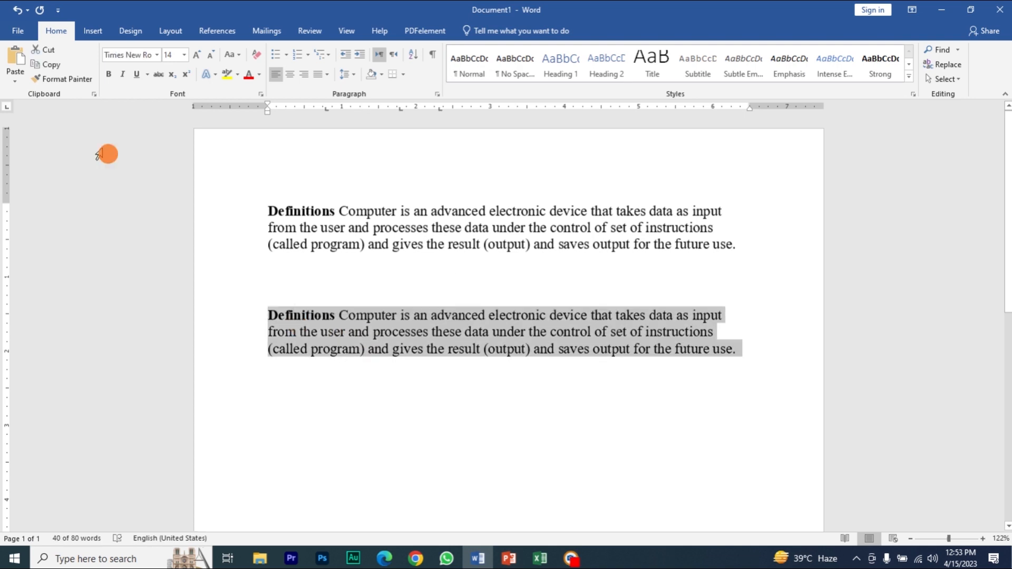
click(48, 50)
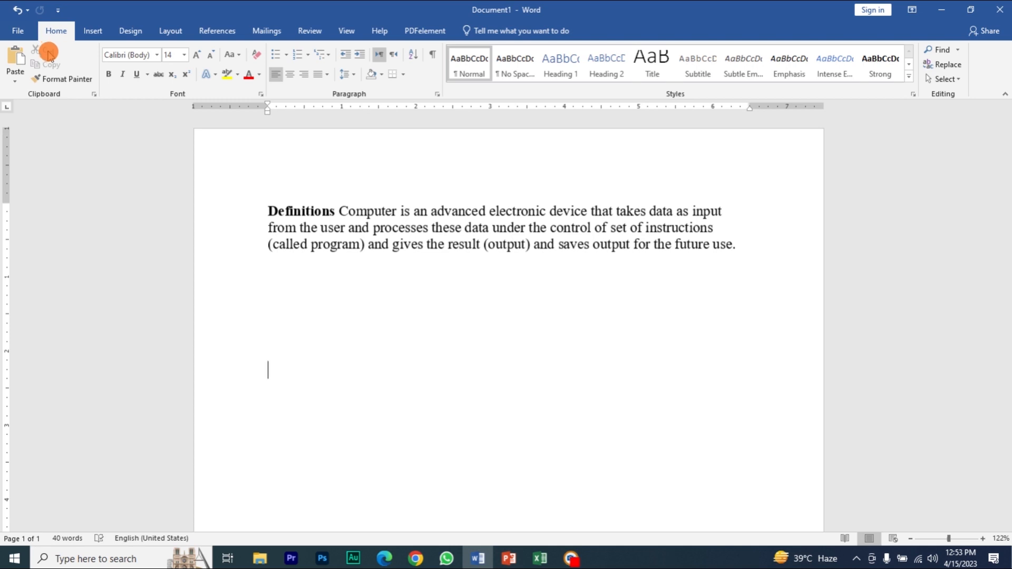
- Add five blank lines below the remaining paragraph and paste the cut "Definitions" paragraph there
key(Return)
key(Return)
key(Return)
key(Return)
key(Return)
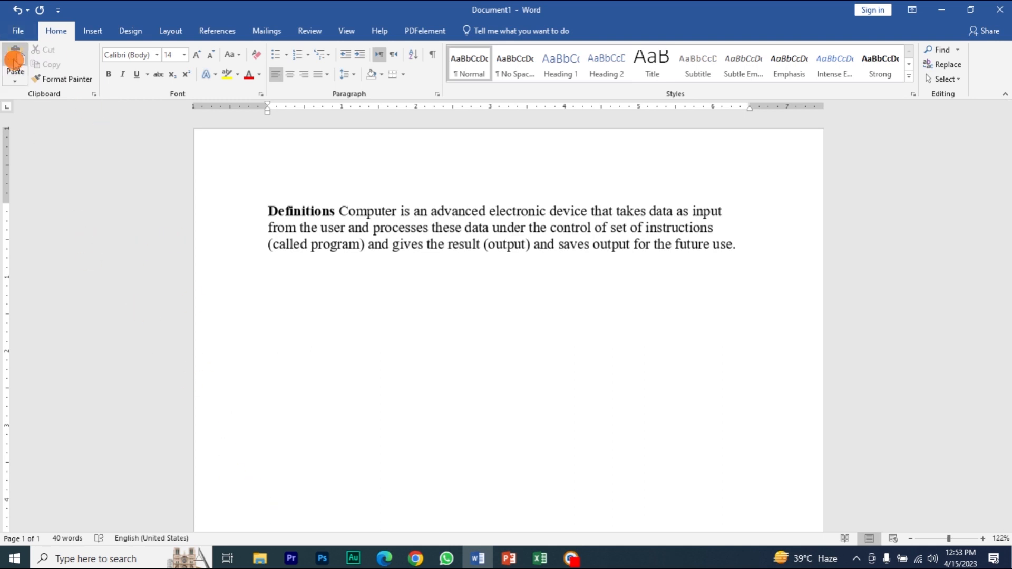
click(15, 61)
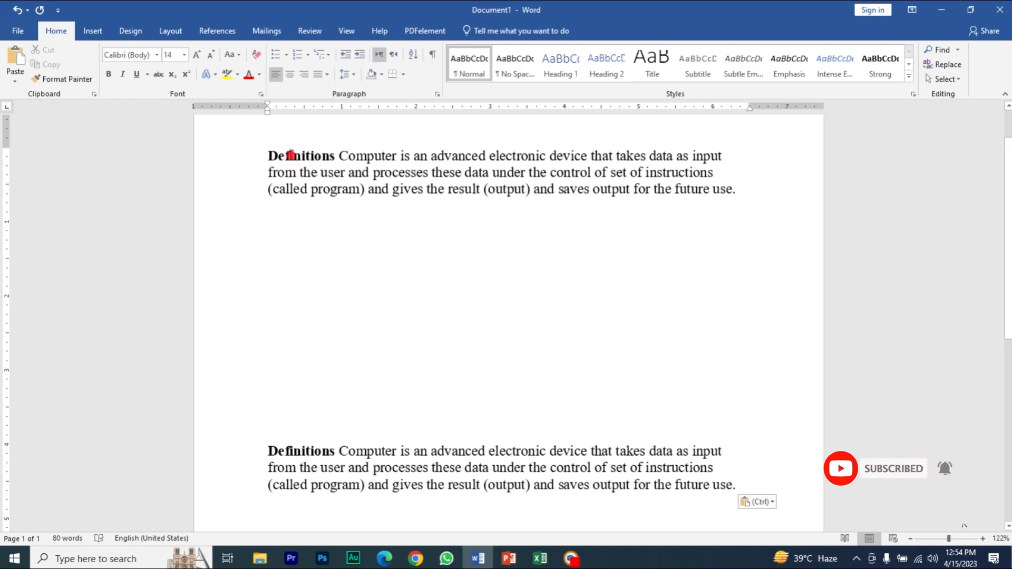
- Make the first paragraph's word "Definitions" red, italic, underlined and not bold, and copy its formatting with Format Painter to the second paragraph's "Definitions"
double_click(292, 157)
click(362, 135)
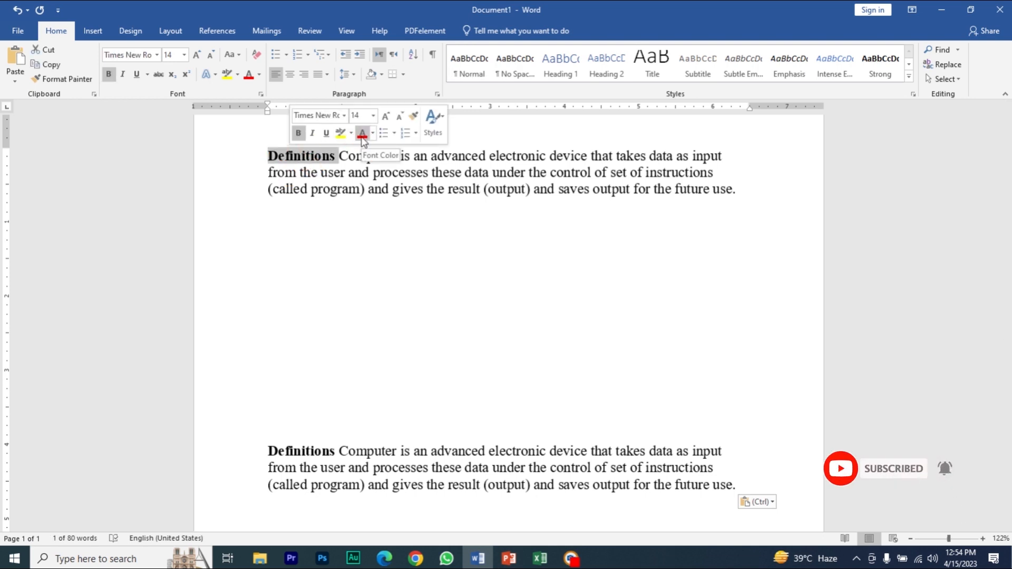
click(311, 133)
click(299, 133)
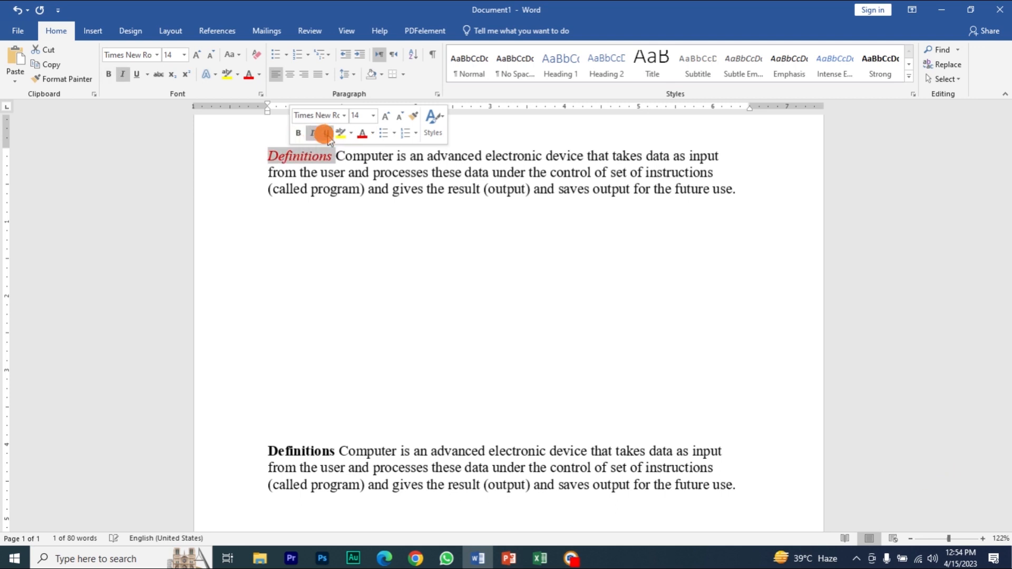
click(328, 134)
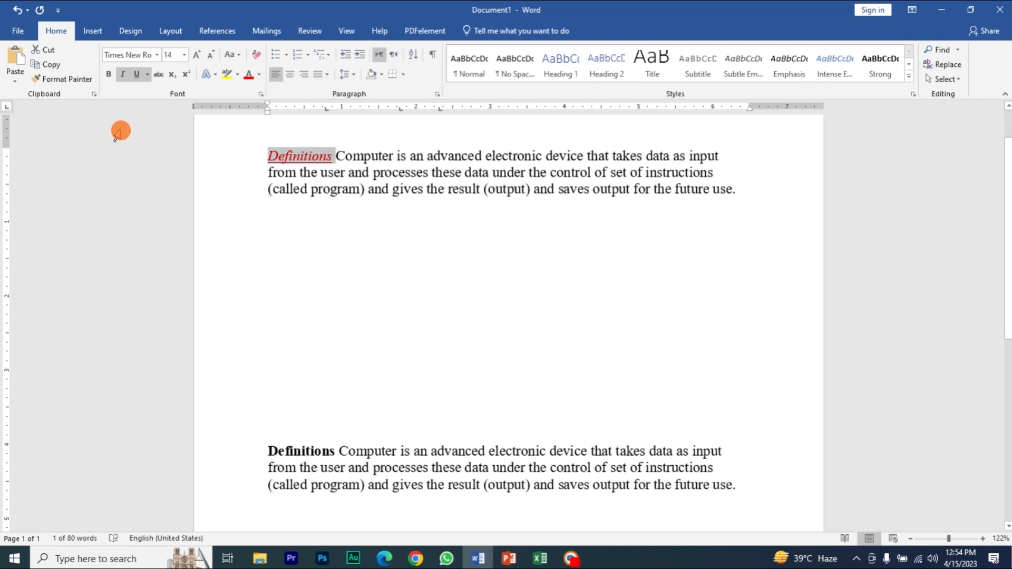
click(64, 83)
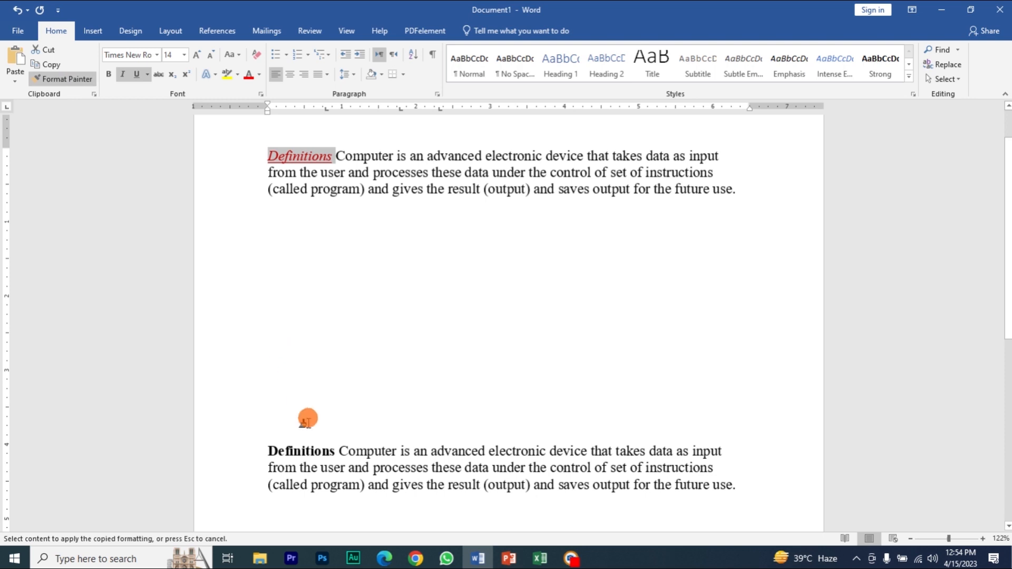
click(304, 450)
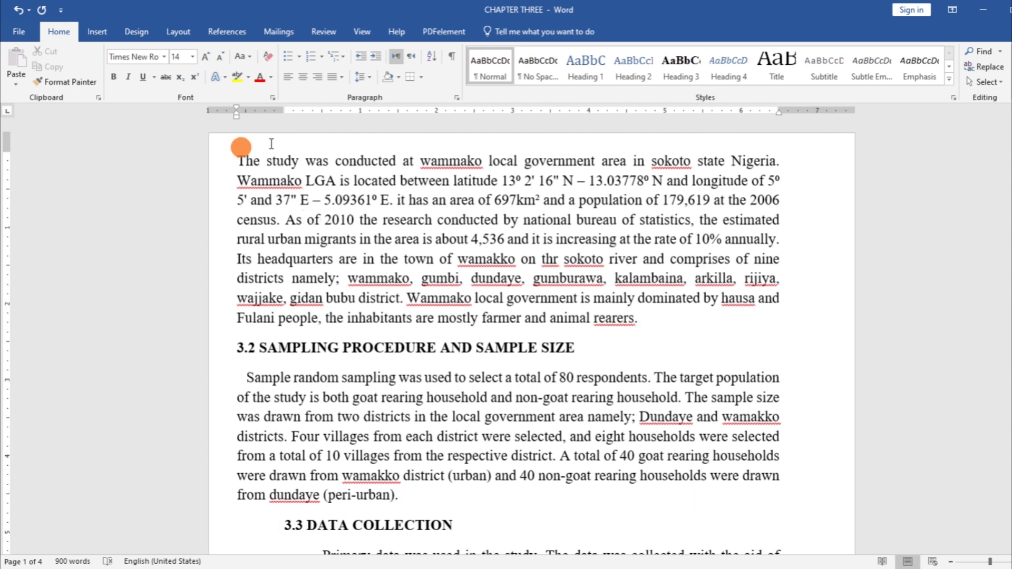
- Set the text from the opening paragraph through the "3.3 DATA COLLECTION" heading to Brush Script MT, and return it to Times New Roman
click(164, 57)
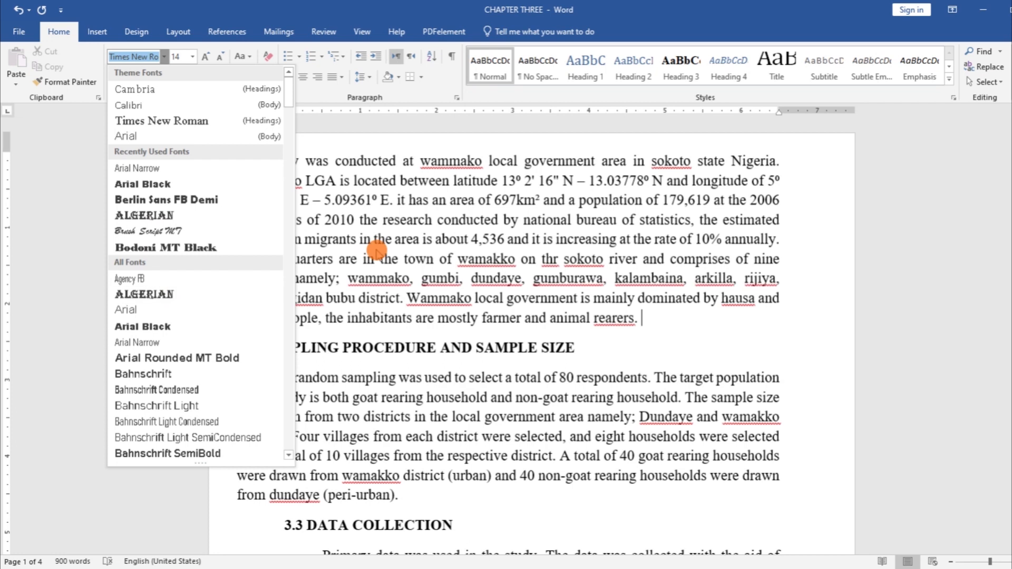
click(376, 249)
drag(238, 161, 691, 522)
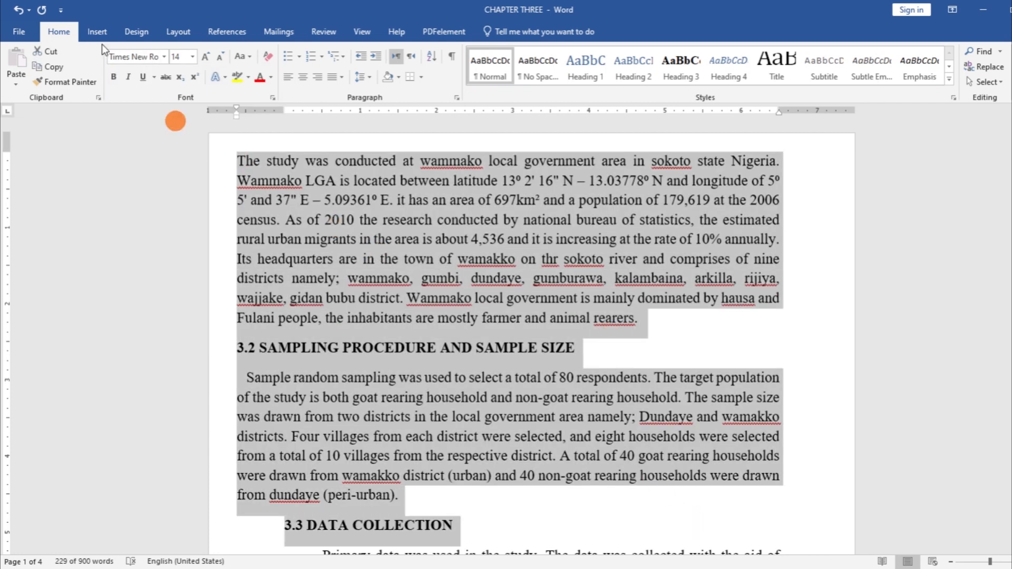
click(165, 57)
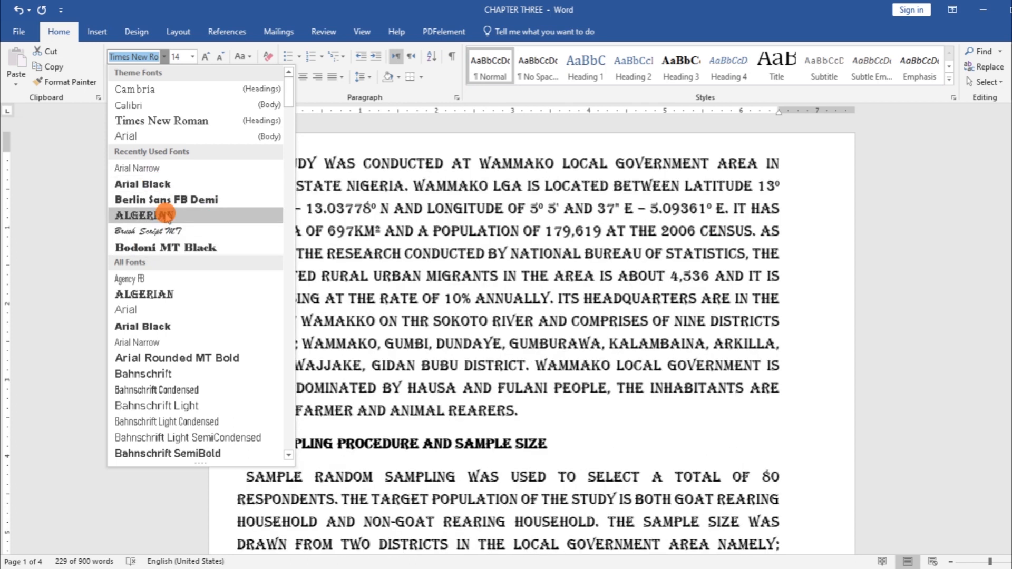
click(164, 231)
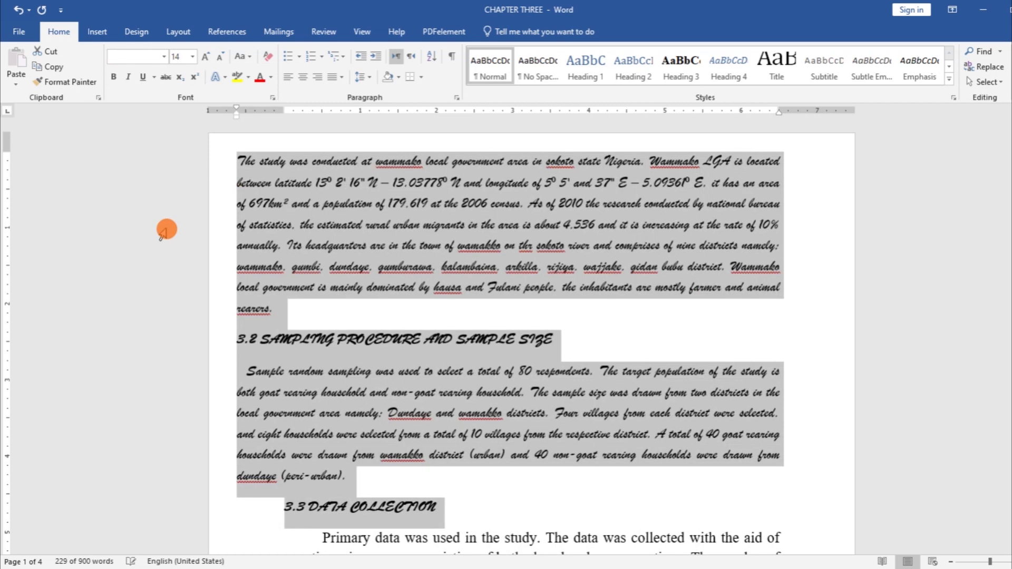
click(167, 58)
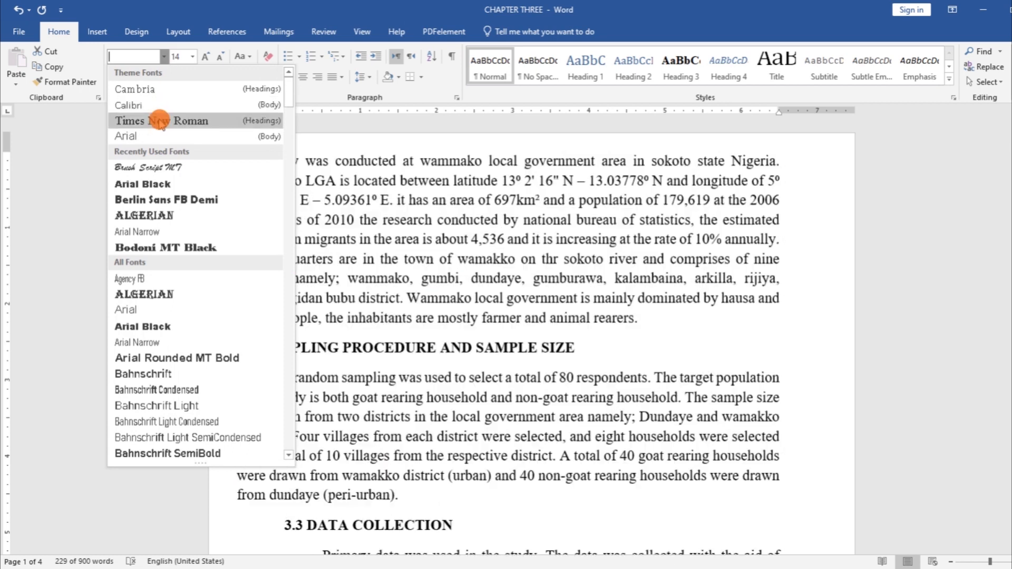
click(159, 121)
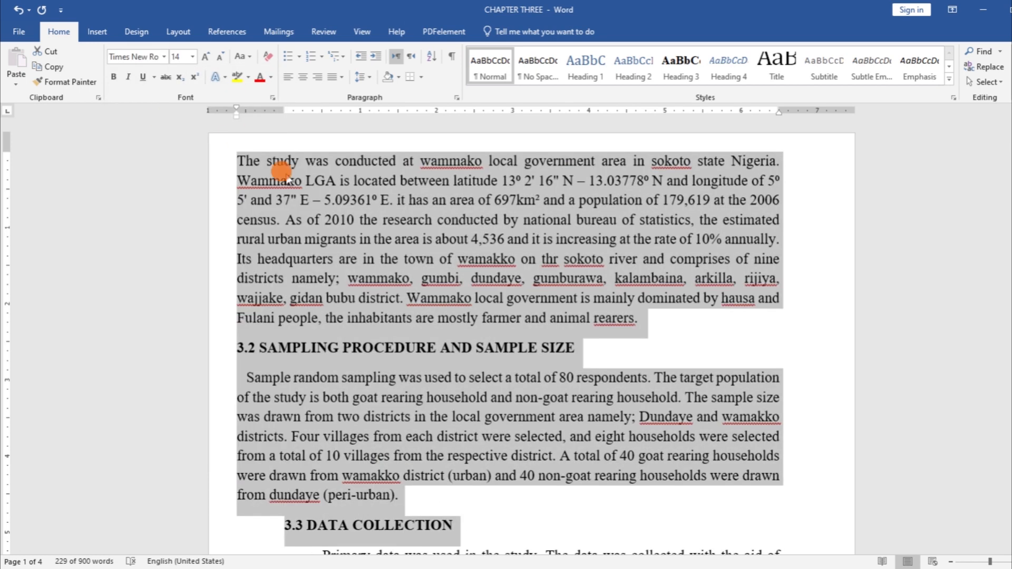
- Set the font size of the selected text to 16
click(194, 58)
click(178, 173)
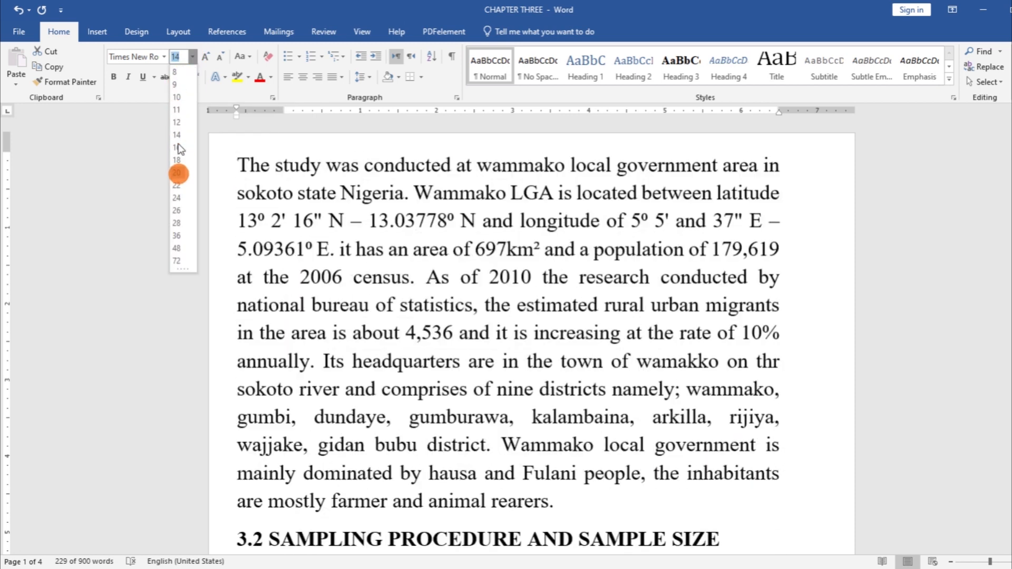
click(178, 70)
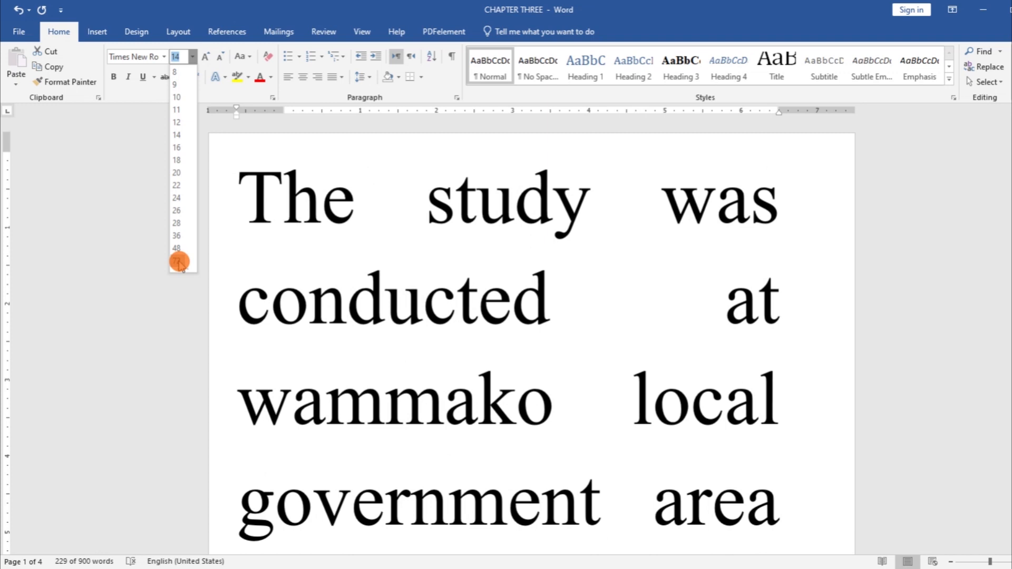
click(184, 153)
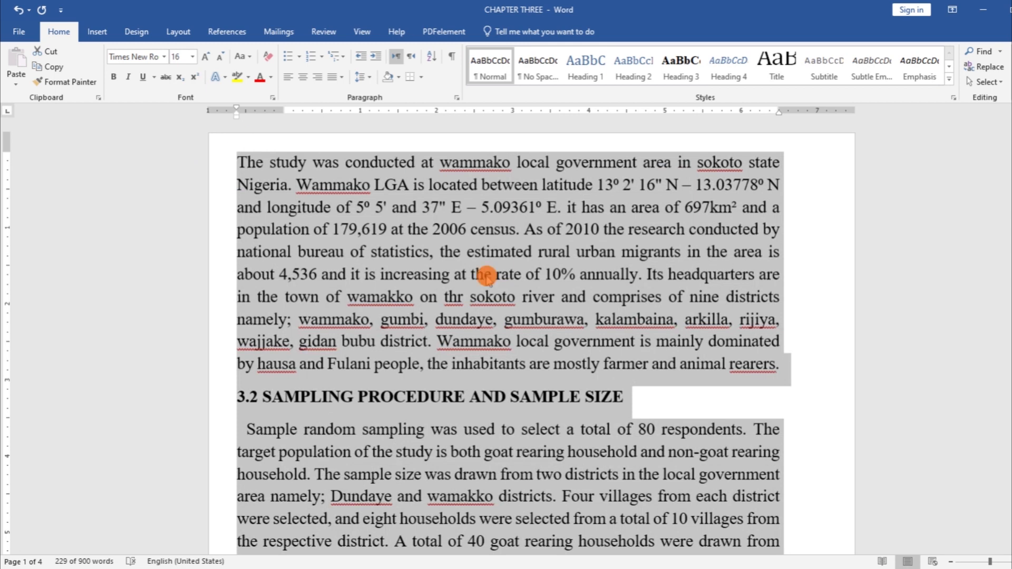
- Increase the selected text's font size in increments to 22, and decrease it in increments to 14
click(210, 58)
click(210, 58)
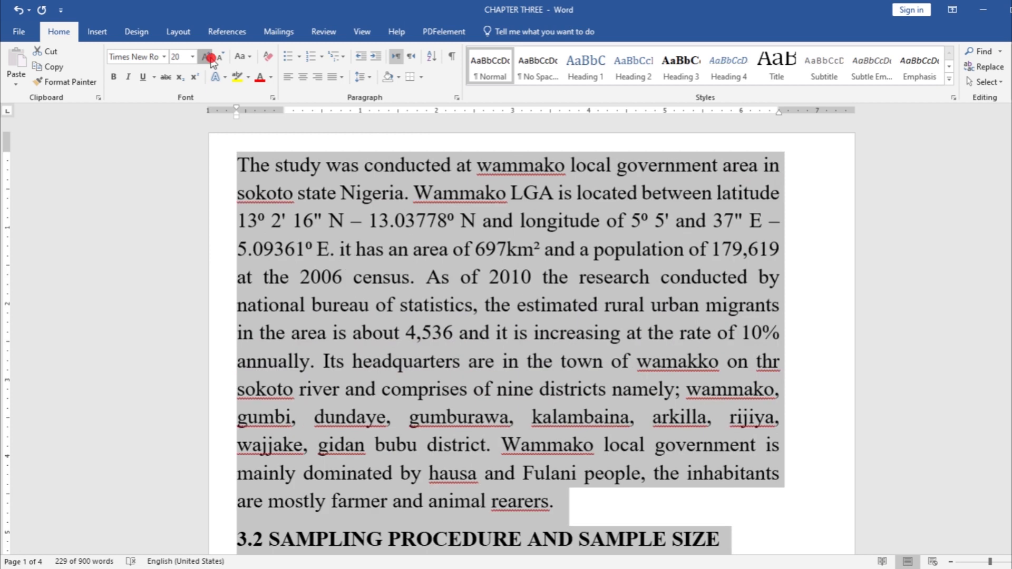
click(211, 58)
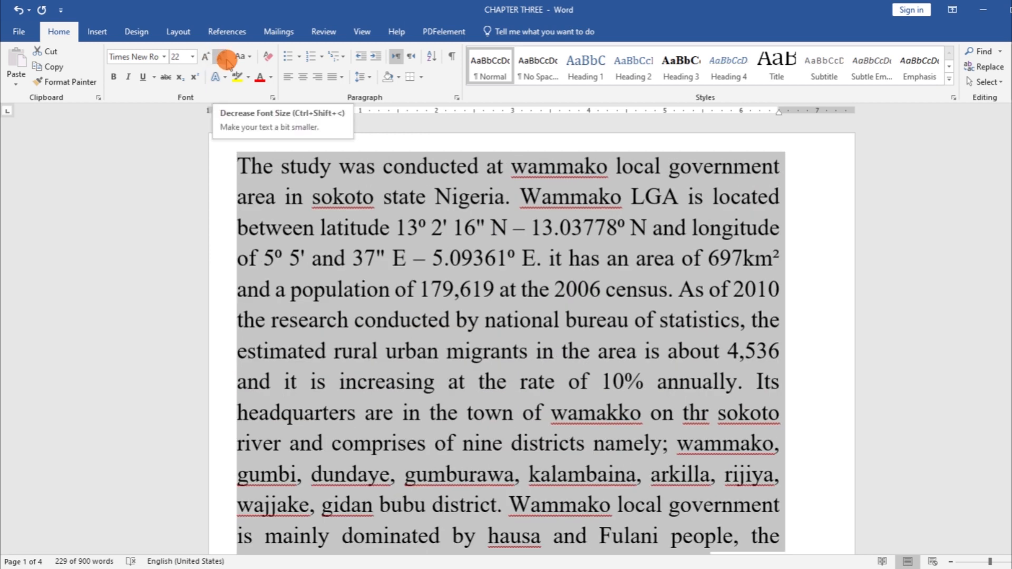
click(227, 59)
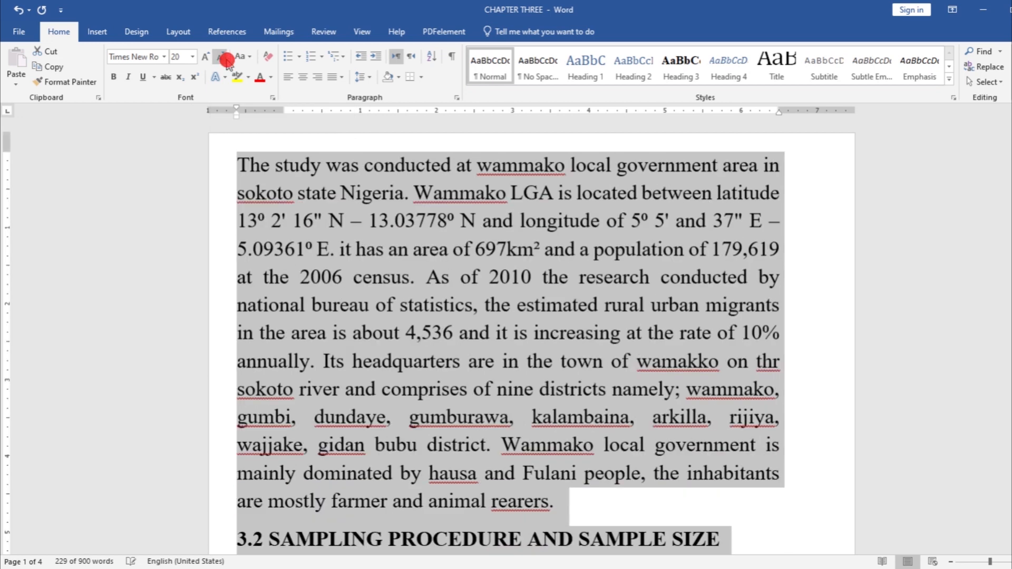
click(227, 59)
click(227, 59)
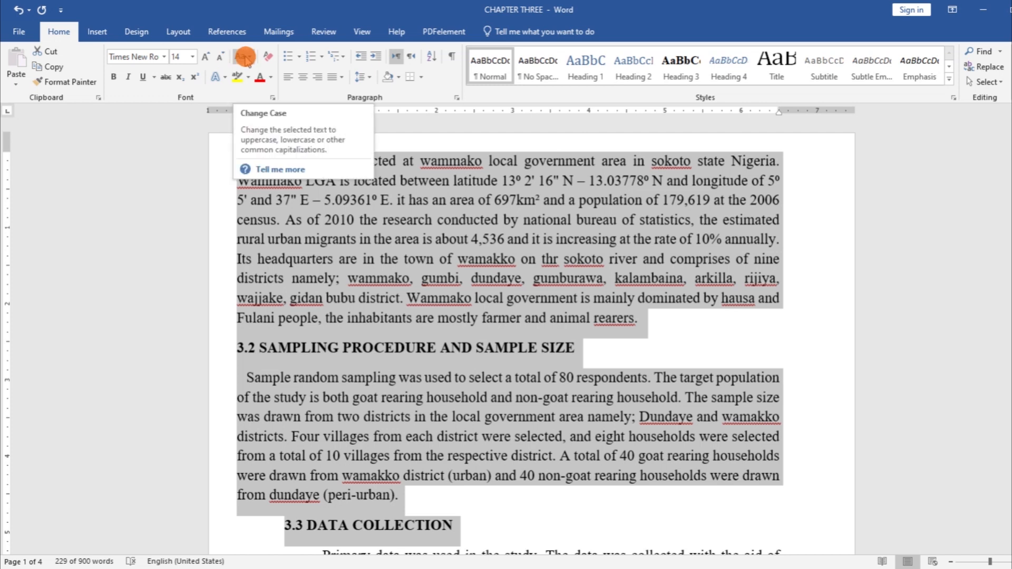
- Change the case of the selected text to UPPERCASE, and convert it to Sentence case
click(245, 58)
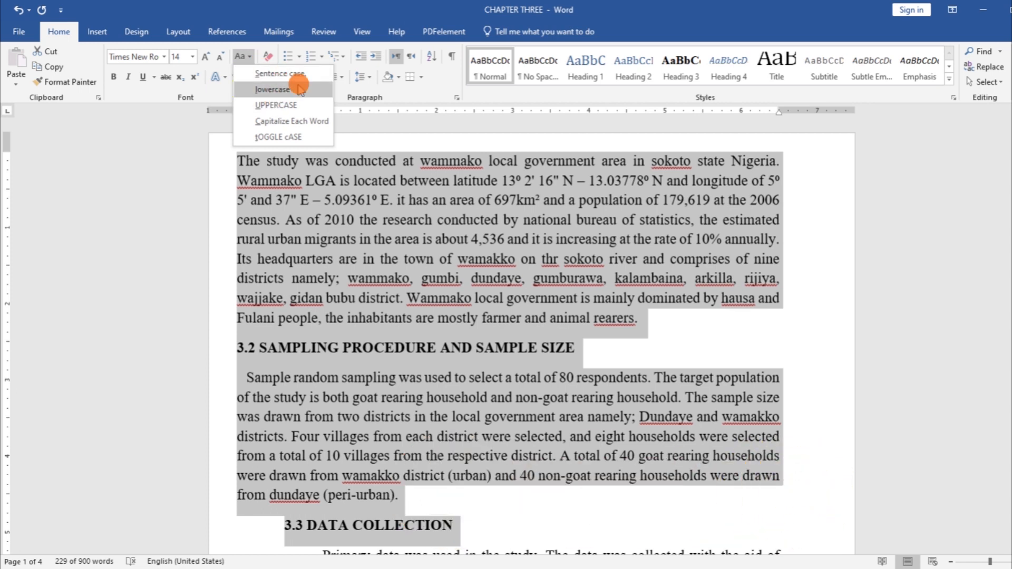
click(277, 107)
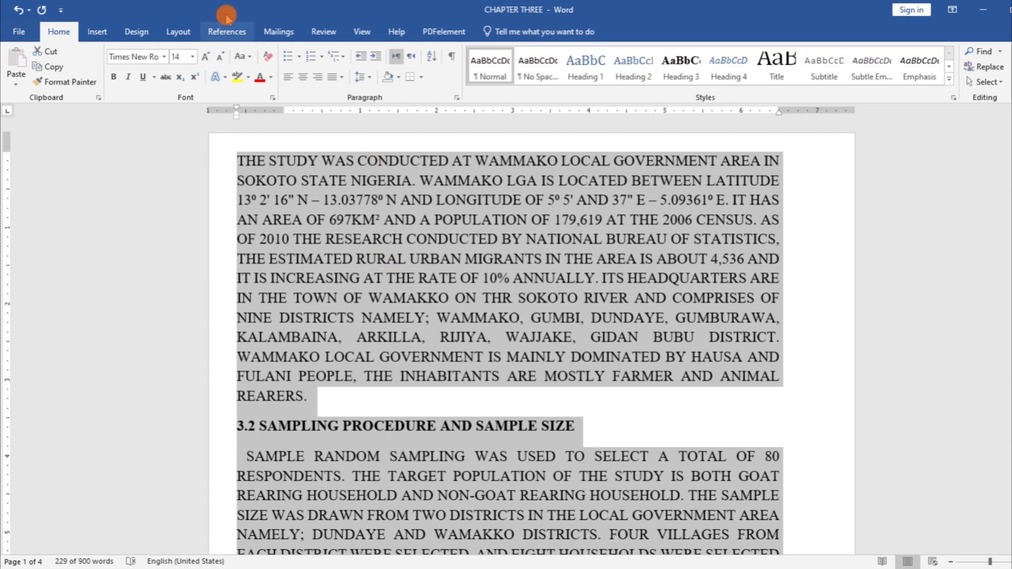
click(245, 57)
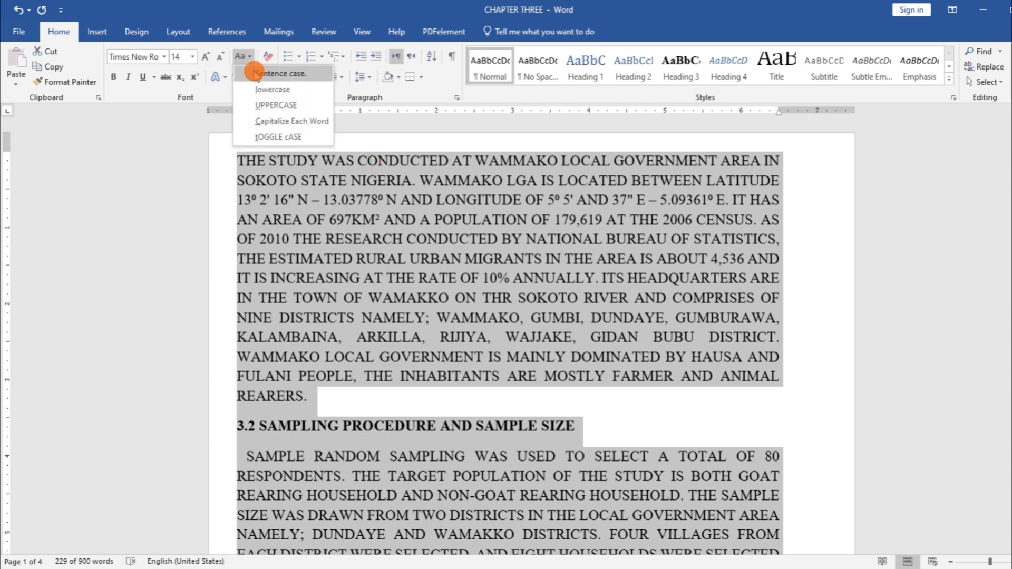
click(255, 73)
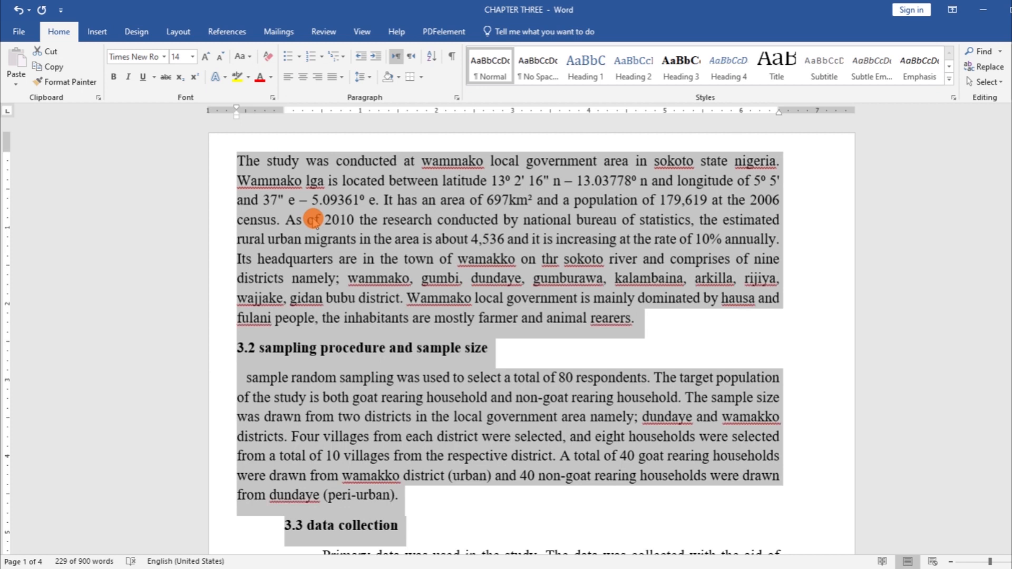
- Decrease the selected text's font size one increment to 12, and set it to 16
click(221, 56)
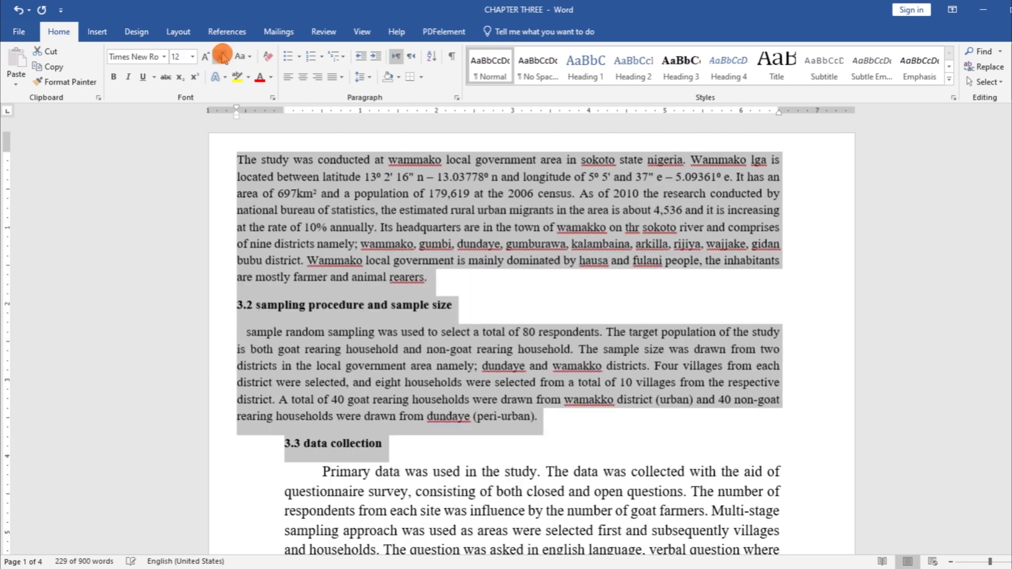
click(161, 56)
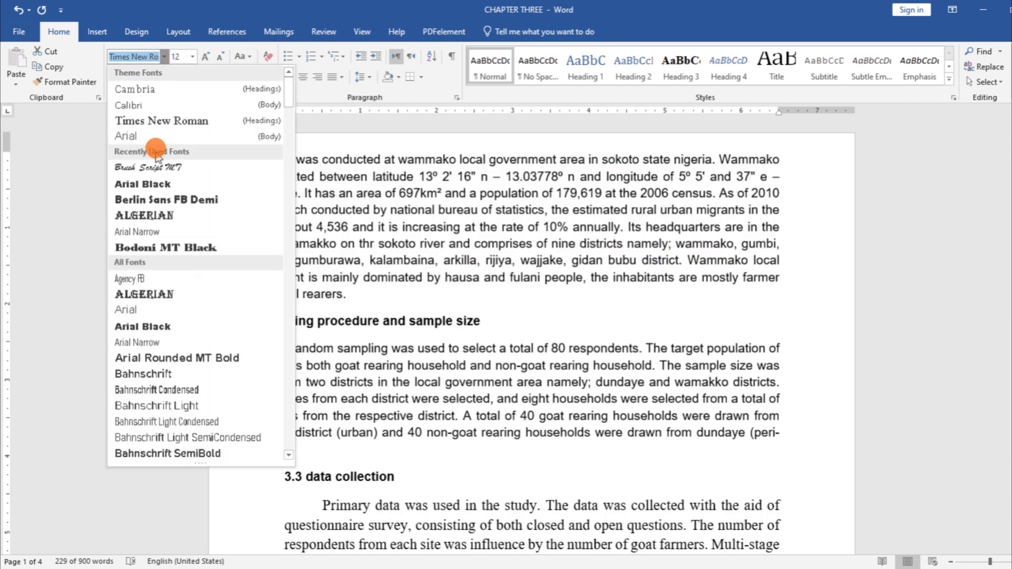
click(194, 56)
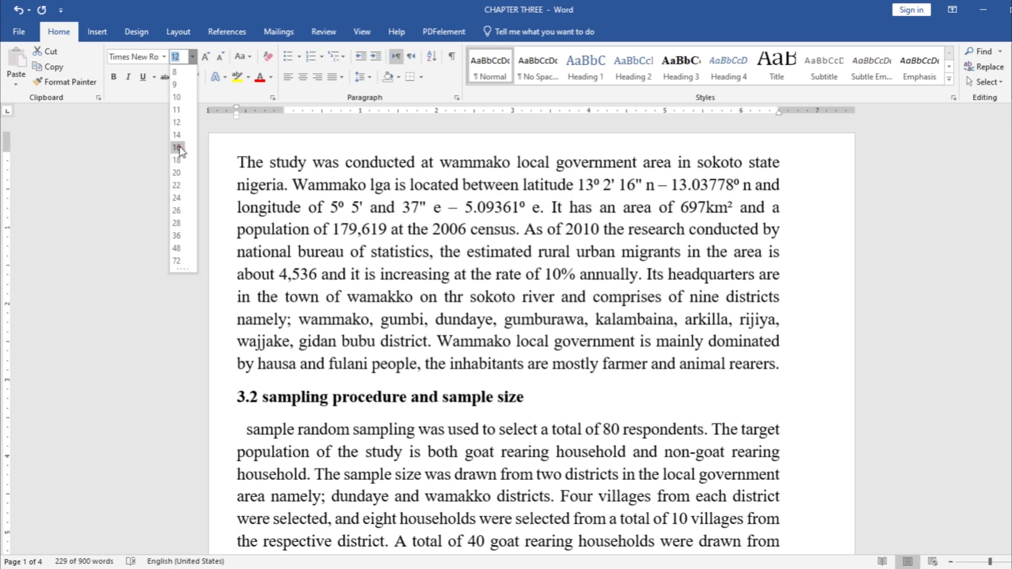
click(180, 149)
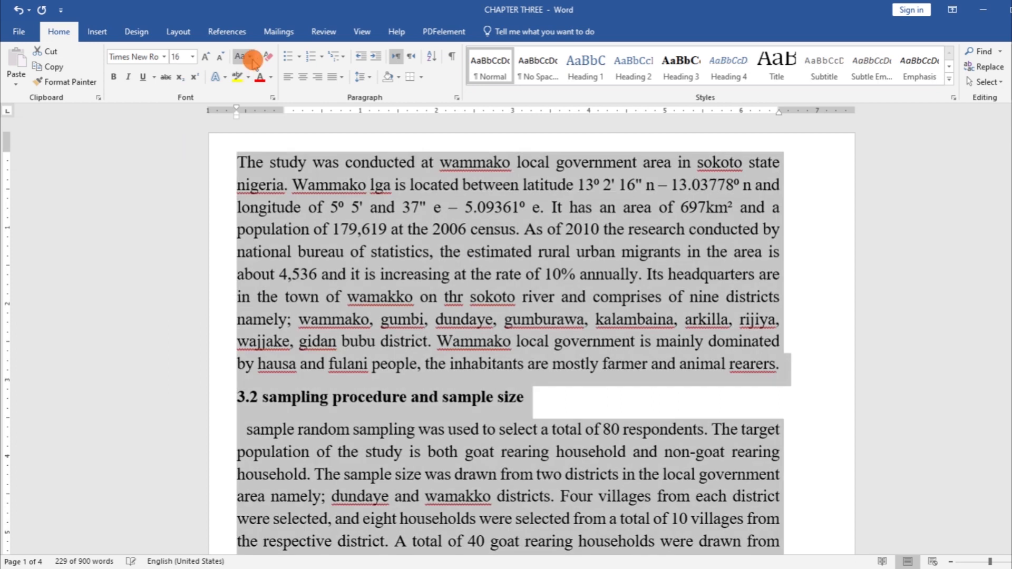
- Change the case of the selected text to lowercase and deselect it
click(251, 56)
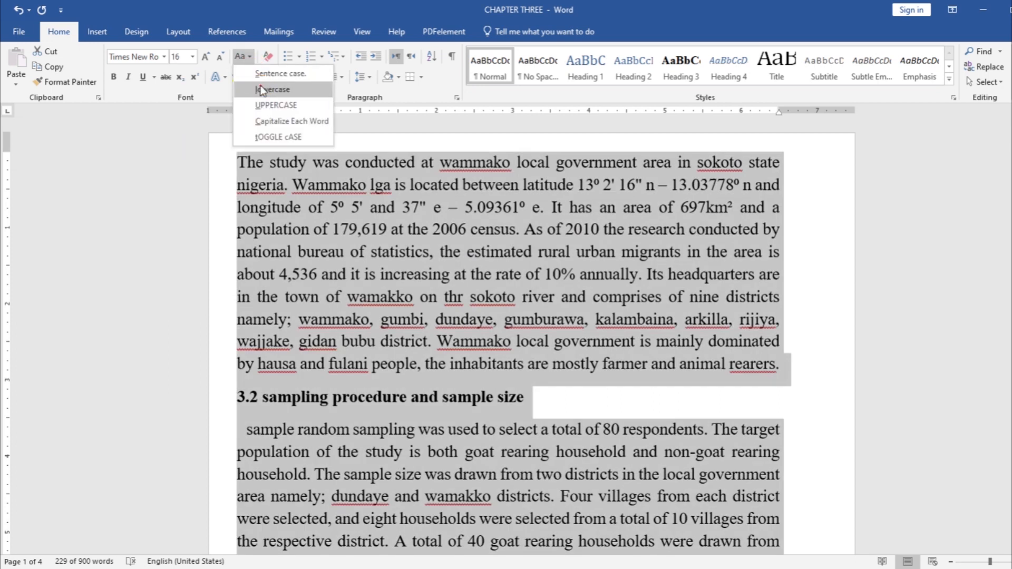
click(265, 90)
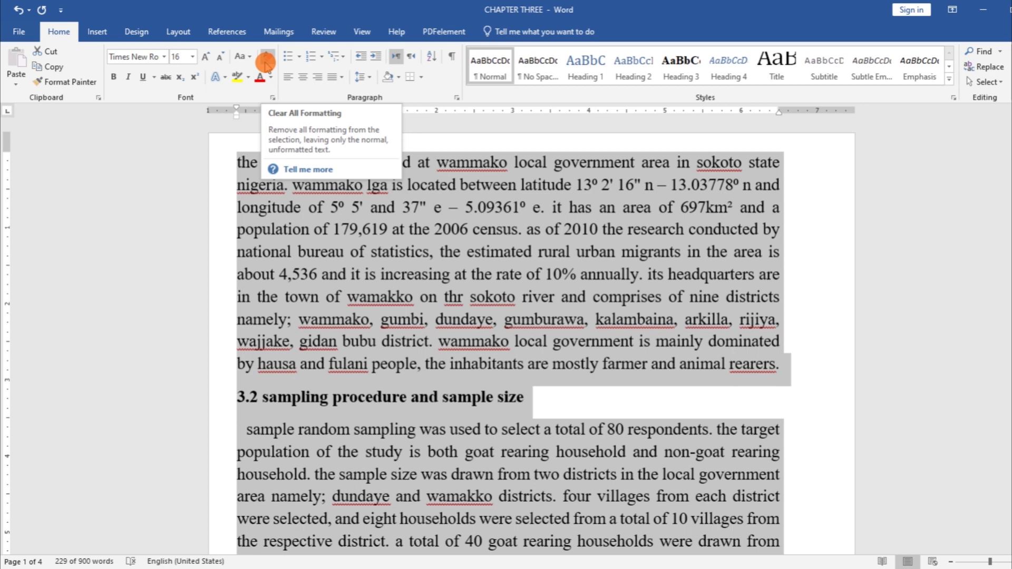
click(233, 185)
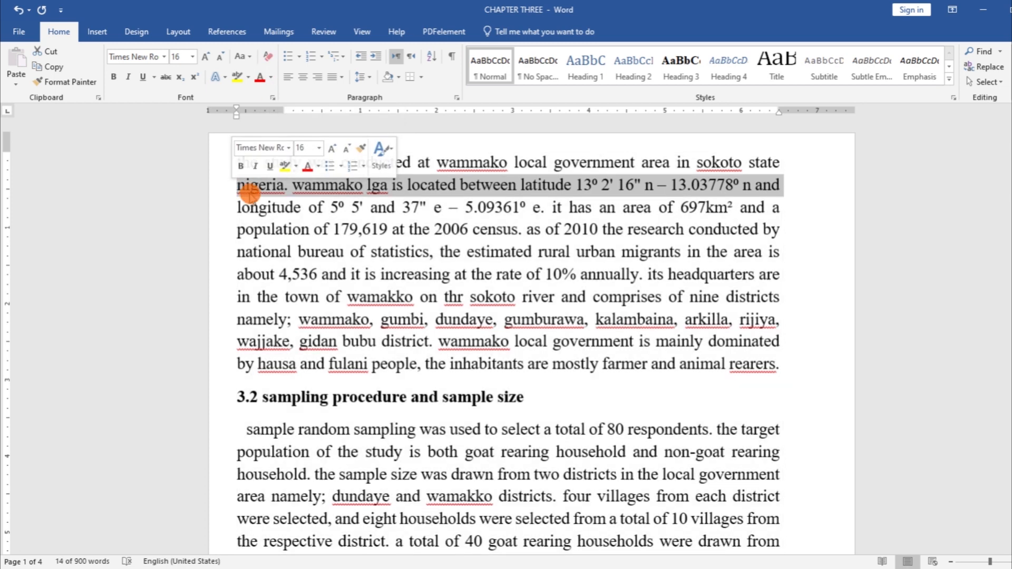
click(249, 193)
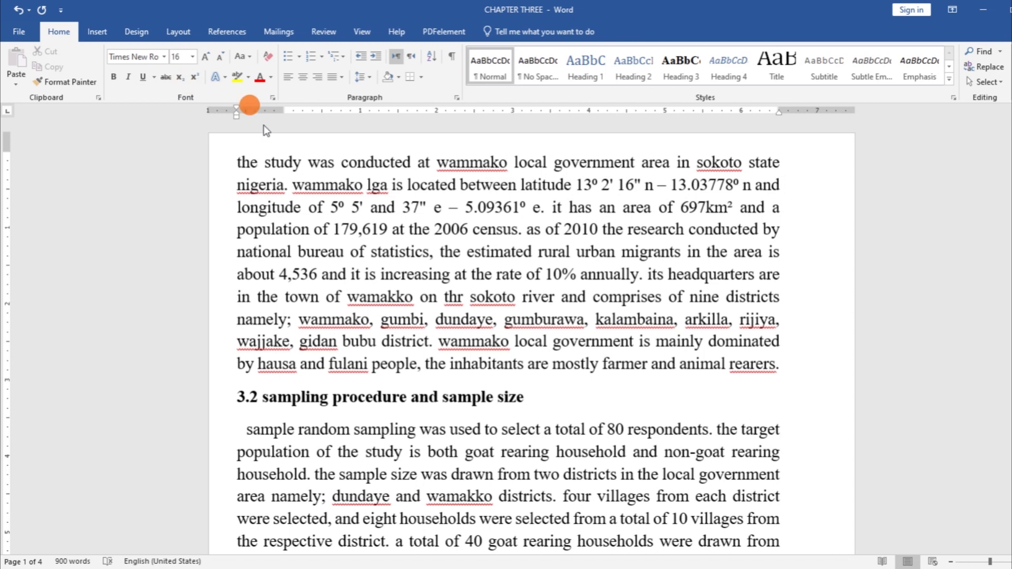
- Format the first paragraph's text up to "mostly" as dark red, italic, bold and underlined
drag(237, 162, 603, 364)
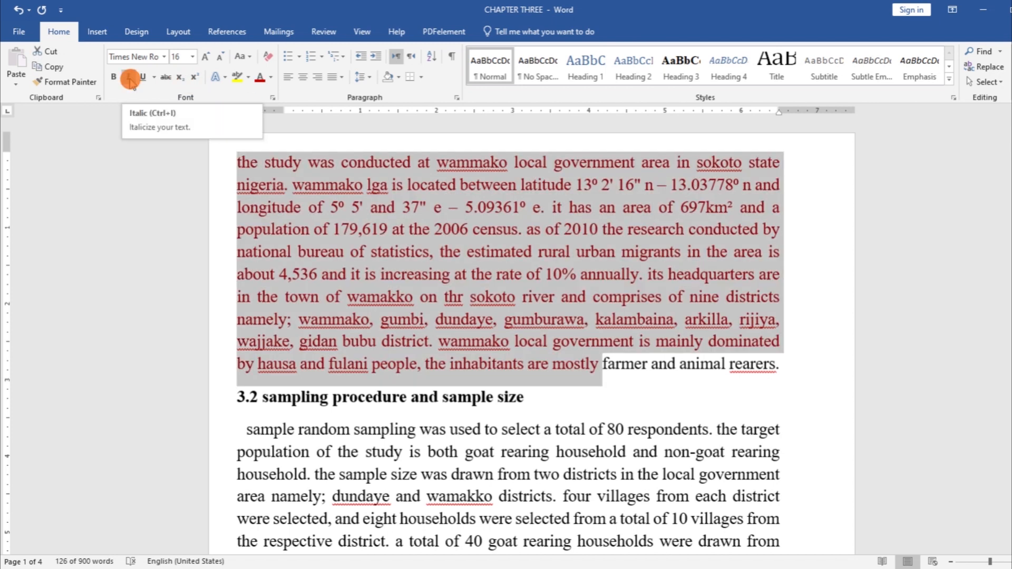
click(130, 79)
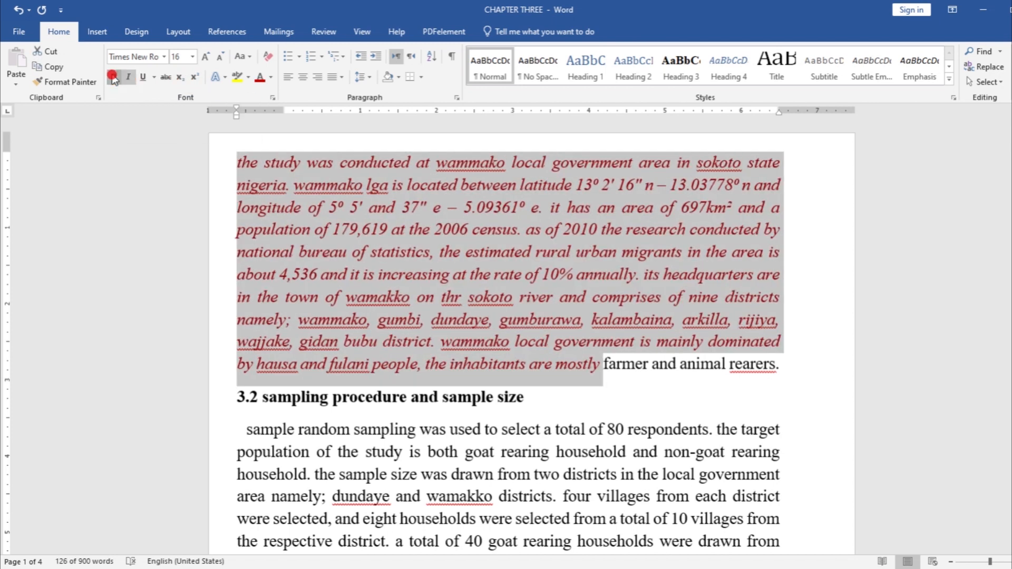
click(114, 77)
click(143, 77)
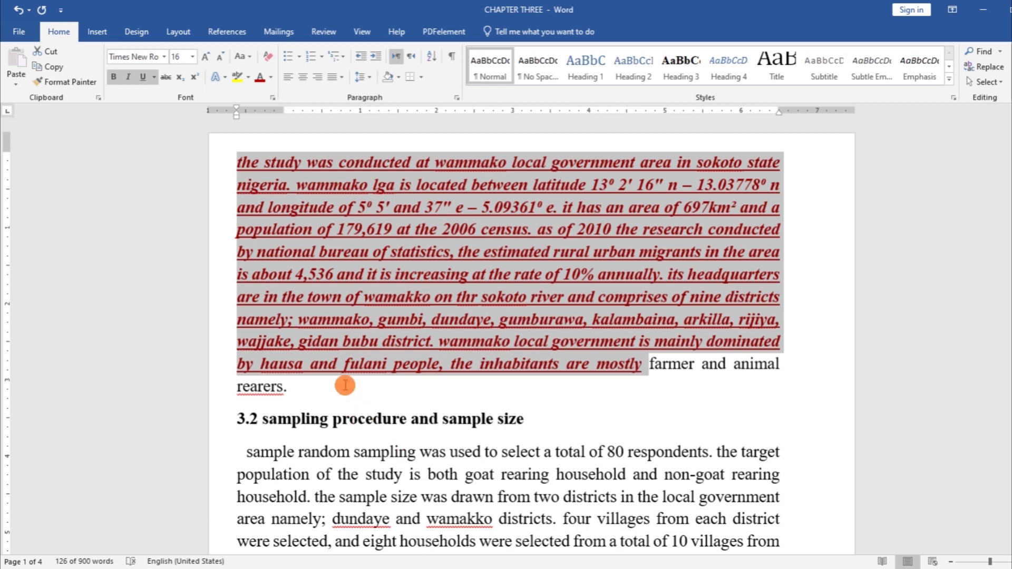
- Clear all formatting from the selected text and set its font to Times New Roman, size 16
click(270, 56)
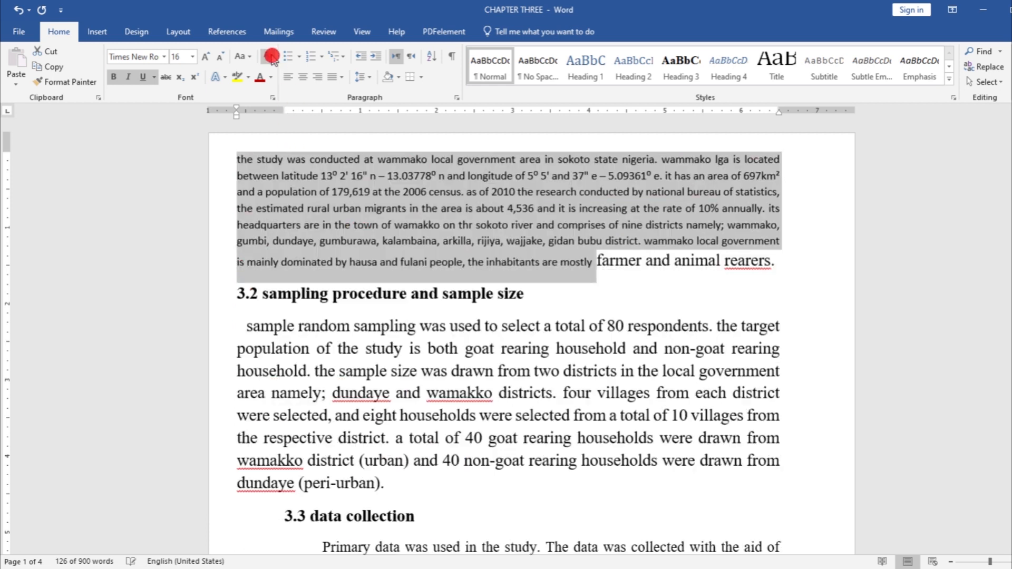
click(163, 58)
click(164, 120)
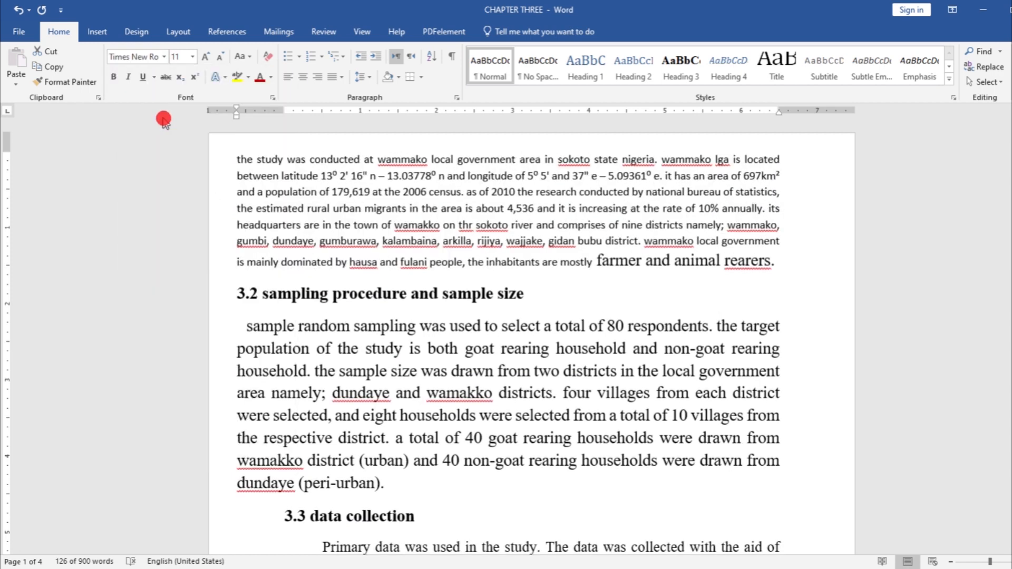
click(192, 56)
click(179, 156)
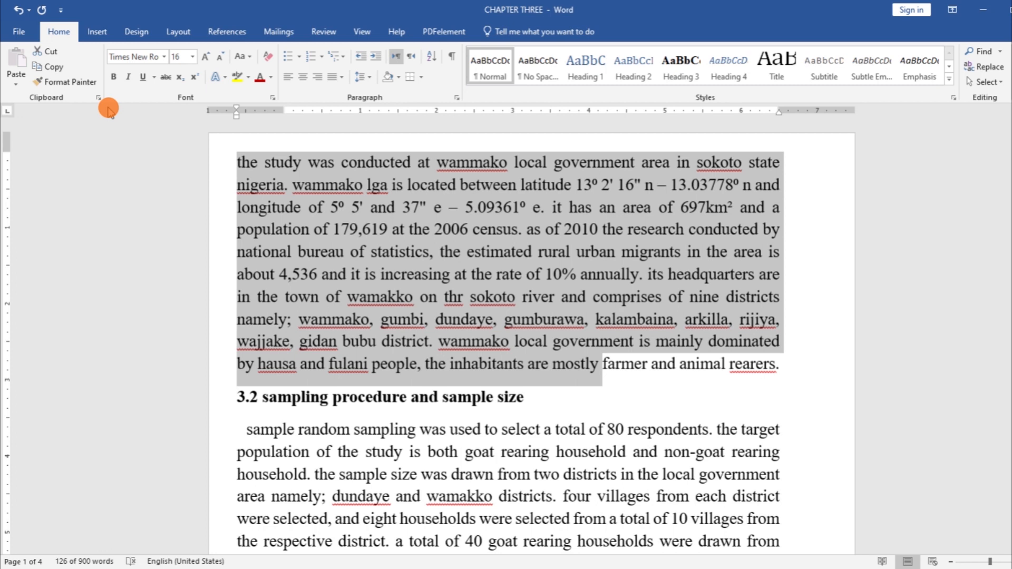
- Apply and remove bold on the selected text, and do the same with italic
click(114, 79)
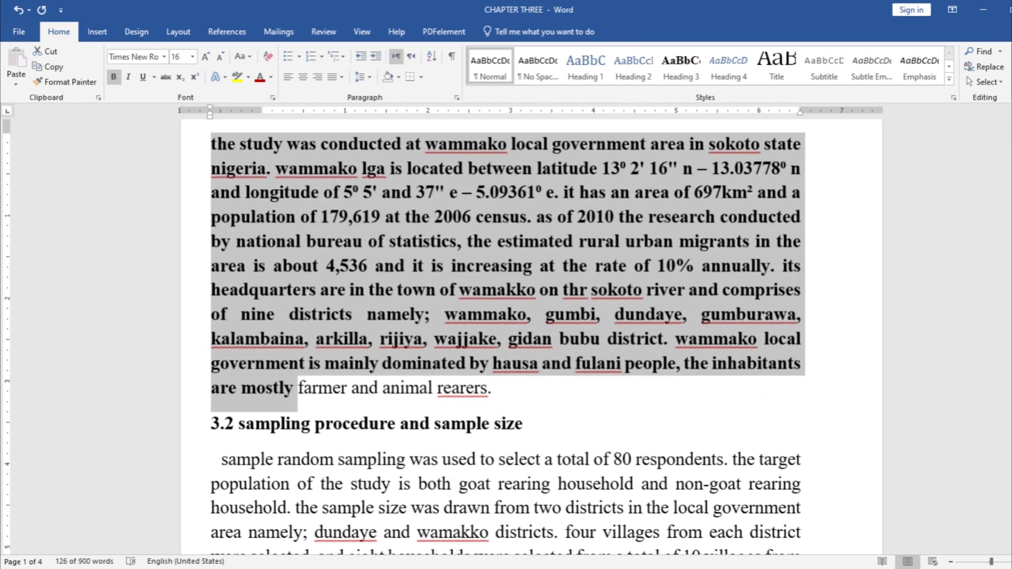
click(114, 77)
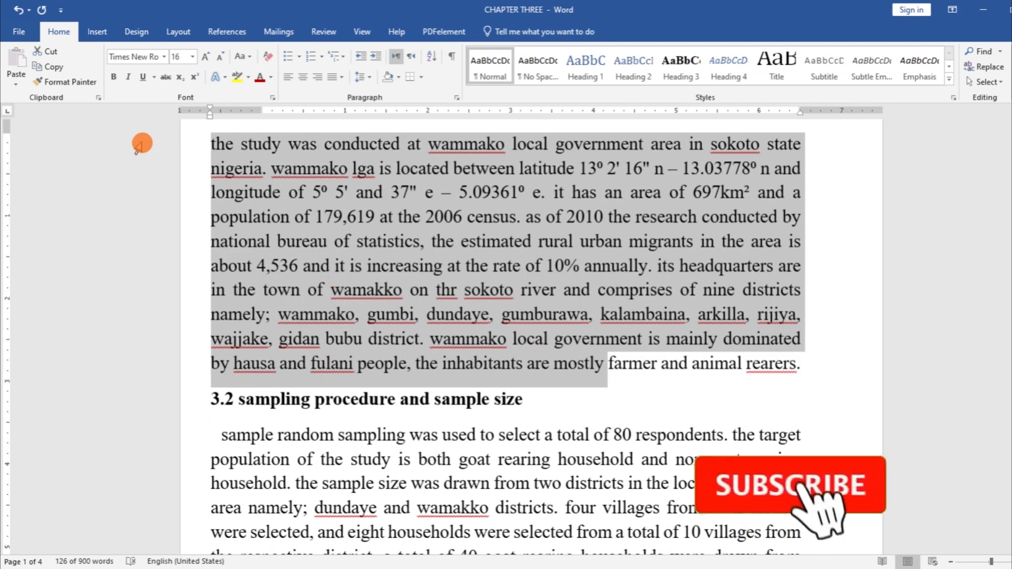
click(129, 80)
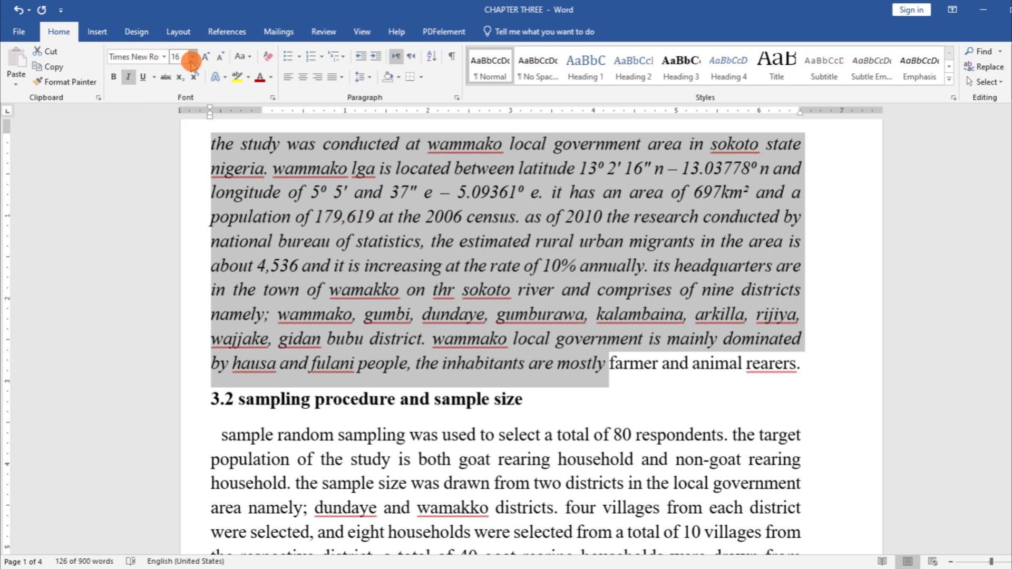
click(132, 79)
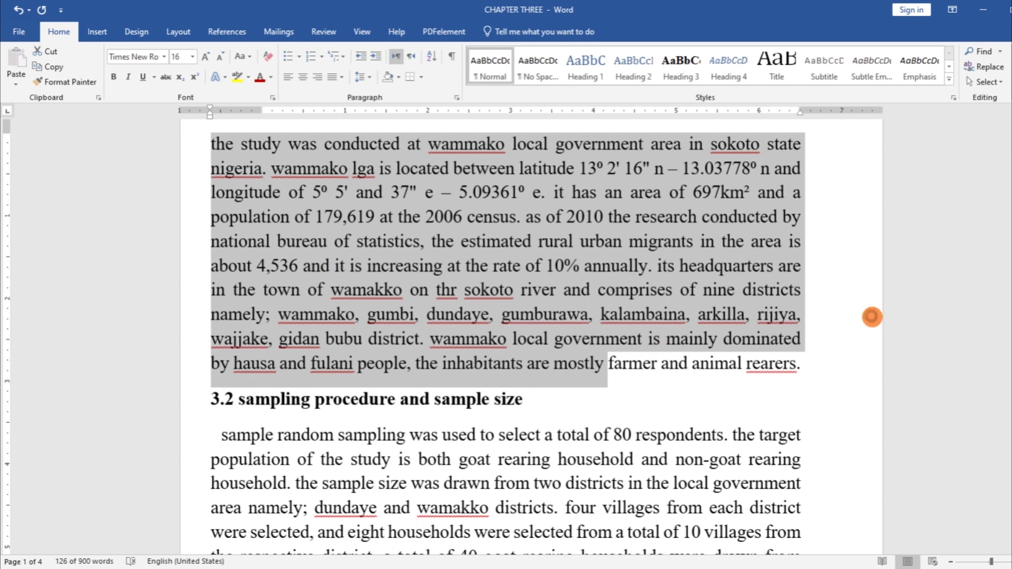
- Underline the selected text, preview the double through wave underline styles, and remove the underline
scroll(188, 253, up, 1)
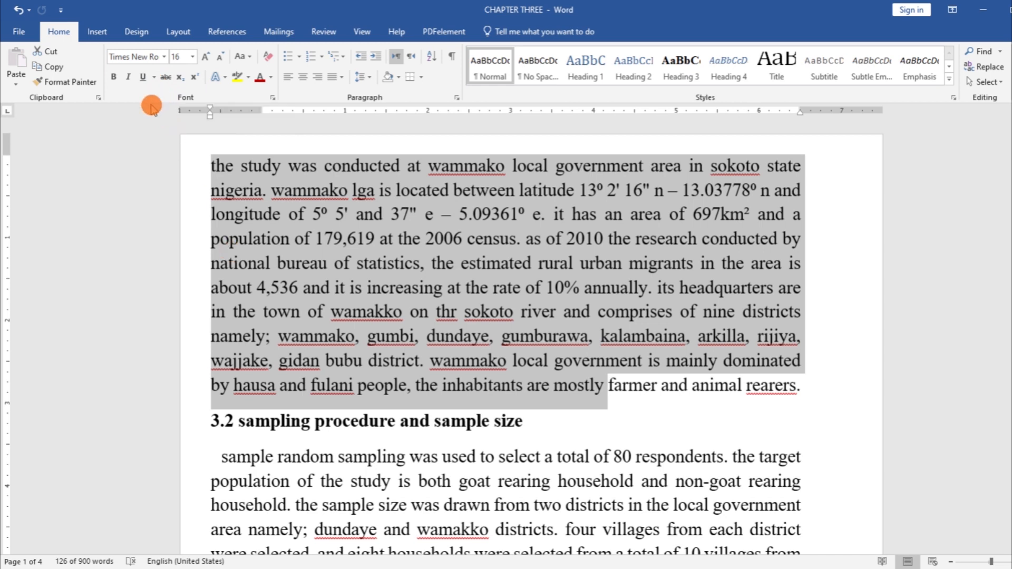
click(143, 79)
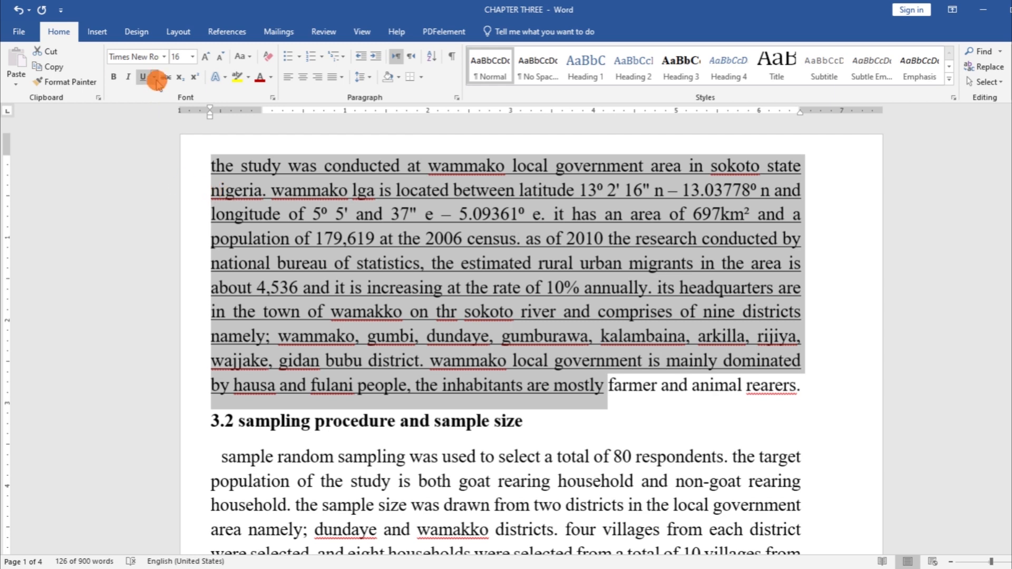
drag(156, 80, 161, 109)
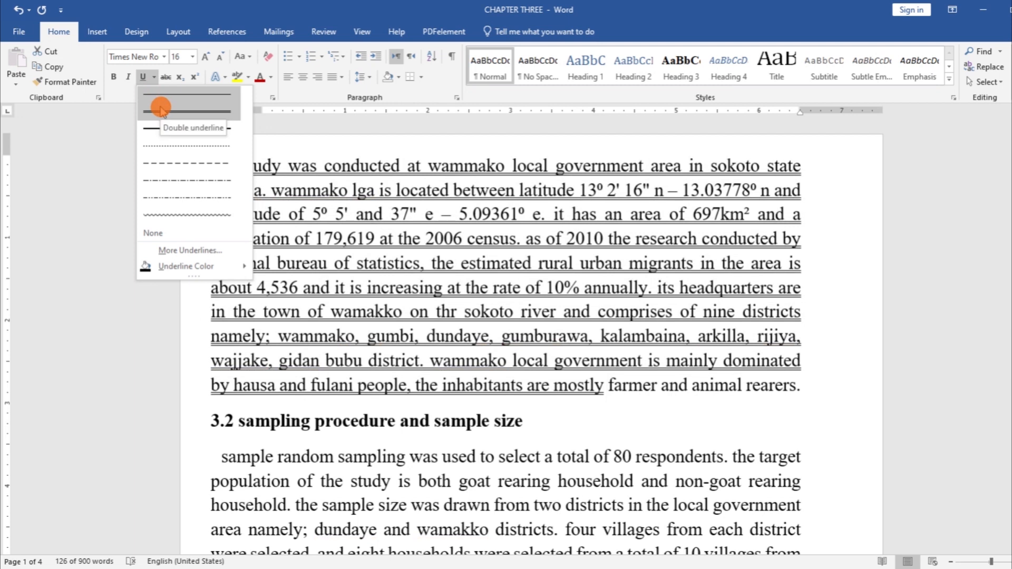
drag(161, 109, 160, 125)
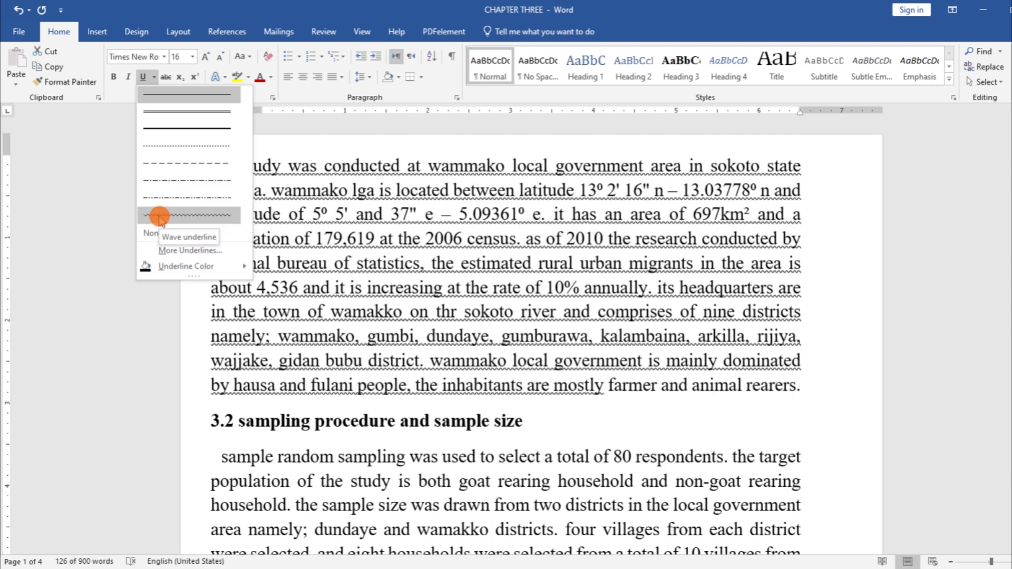
click(265, 132)
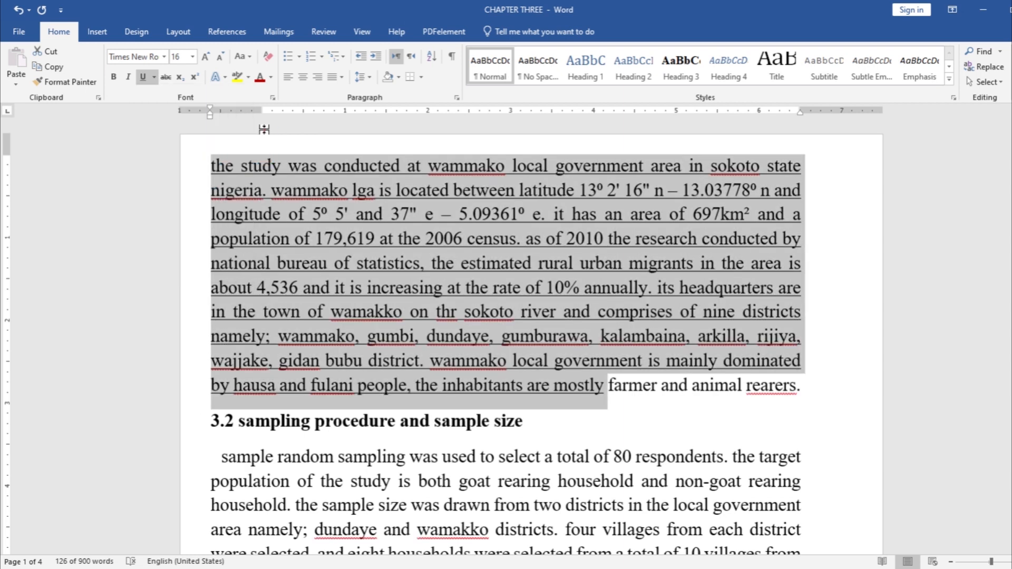
click(145, 78)
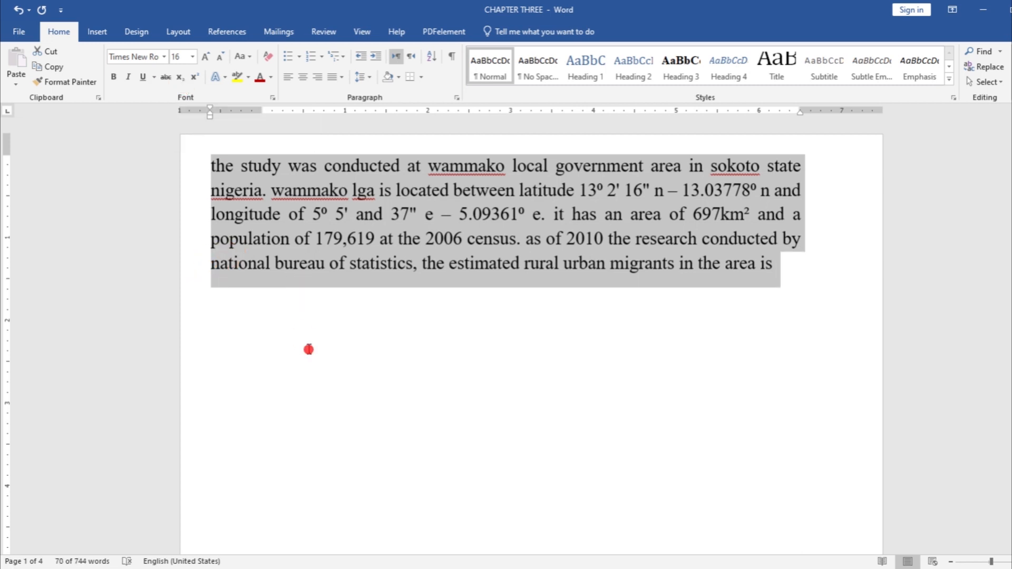
- Enter "x2" below the paragraph and format the 2 as subscript
click(308, 349)
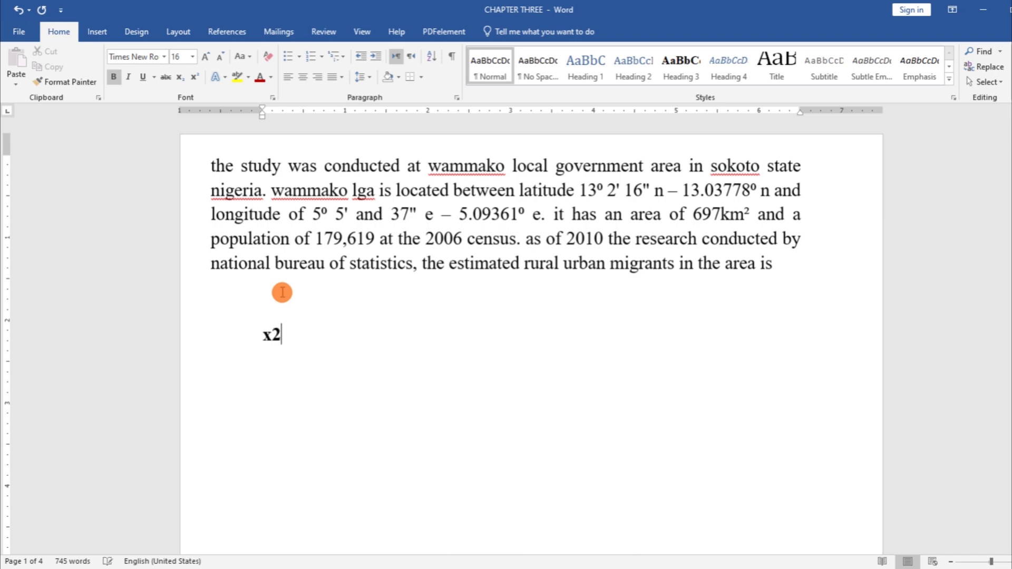
key(shift+Left)
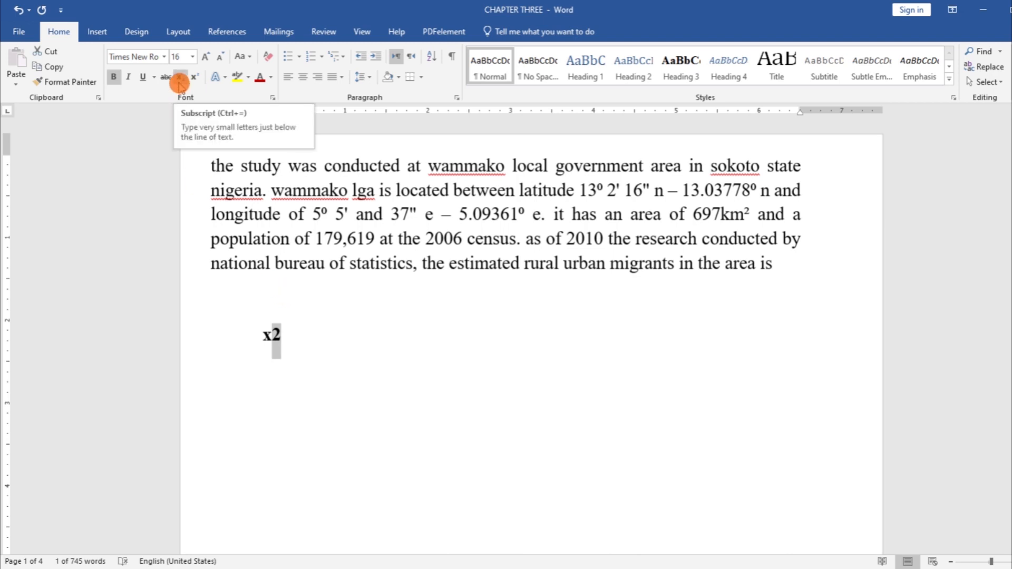
click(180, 77)
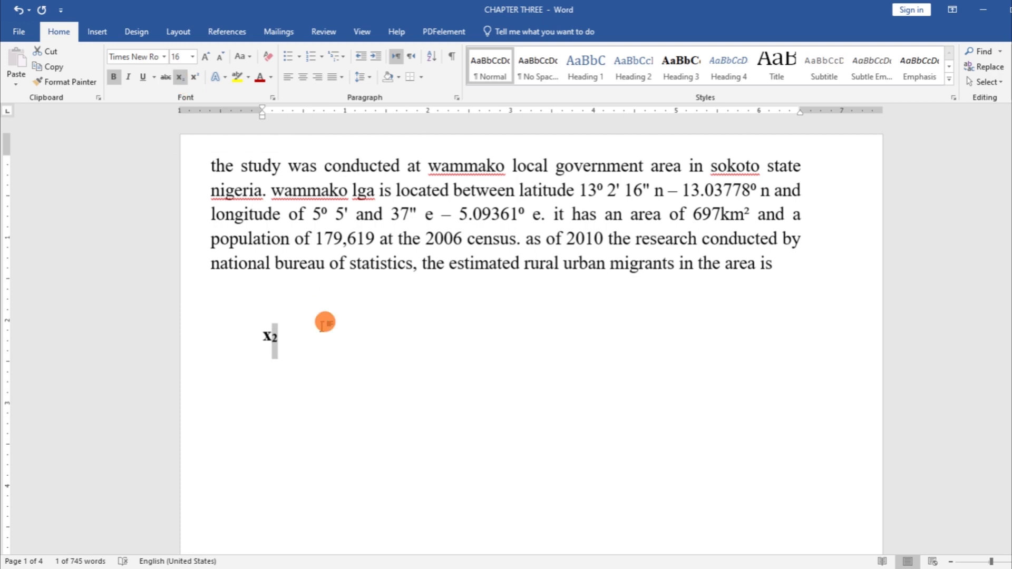
click(291, 339)
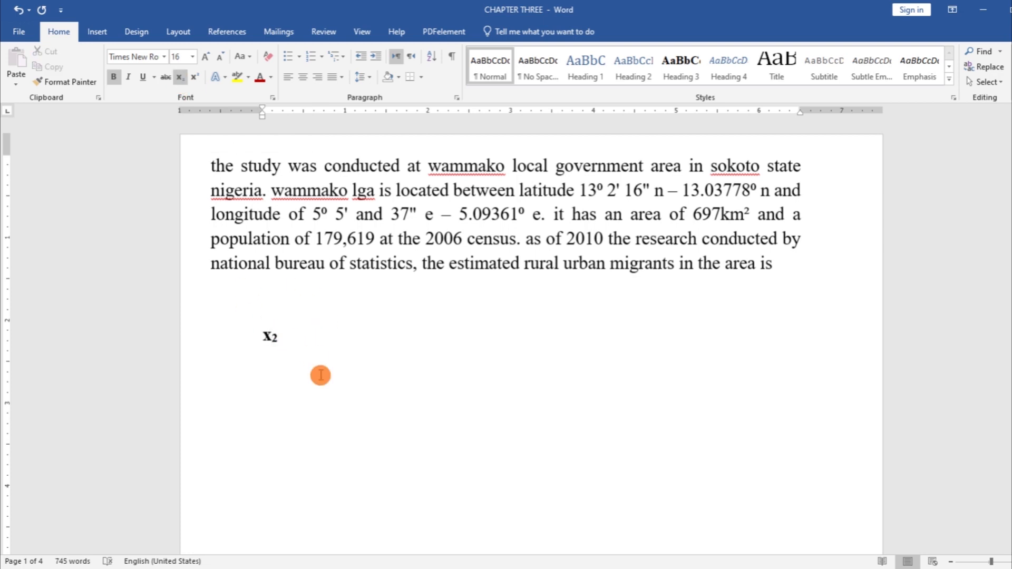
- Turn off subscript, try entering "nm" after the expression, and delete everything back to the x
click(186, 78)
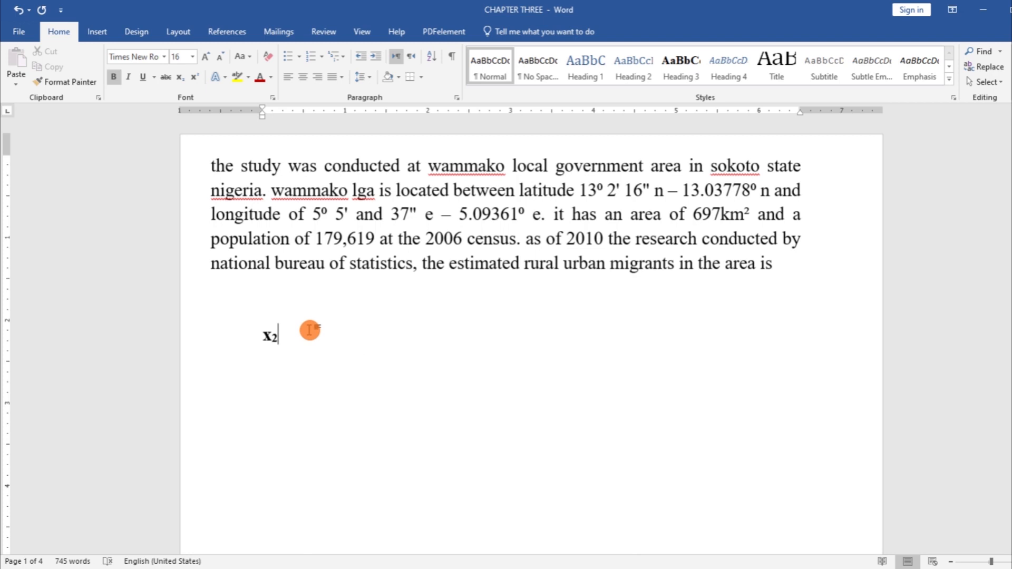
text(nm)
key(BackSpace)
key(BackSpace)
click(180, 79)
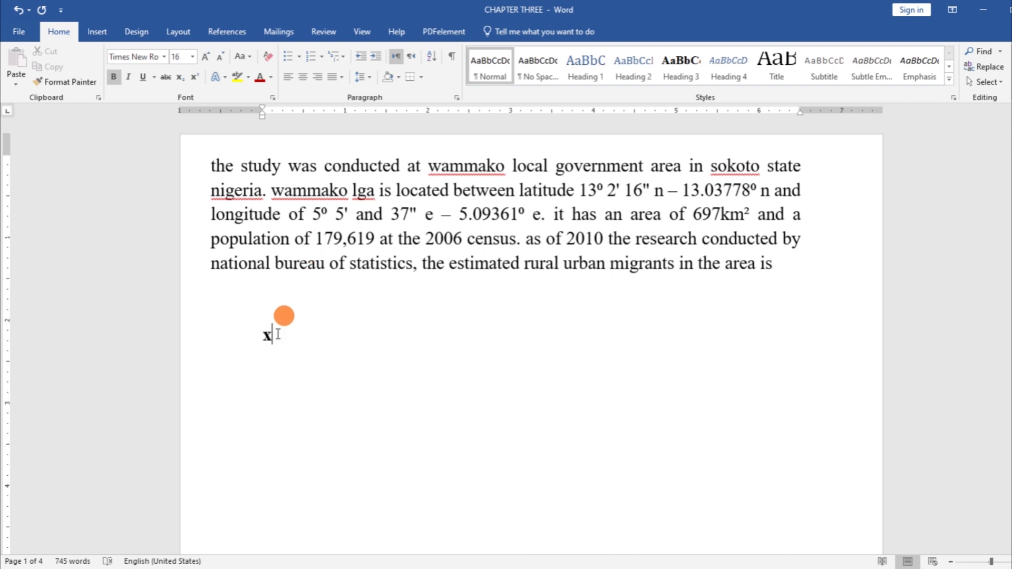
- Increase the font size of the x in increments to 72 and deselect it
drag(255, 324, 294, 340)
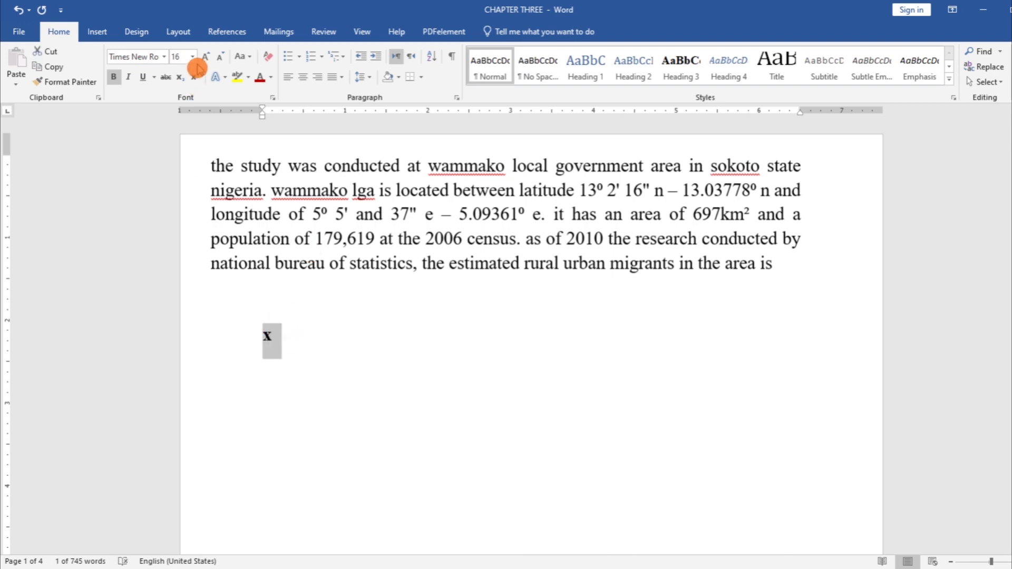
click(211, 57)
click(212, 57)
click(212, 57)
click(211, 56)
click(212, 57)
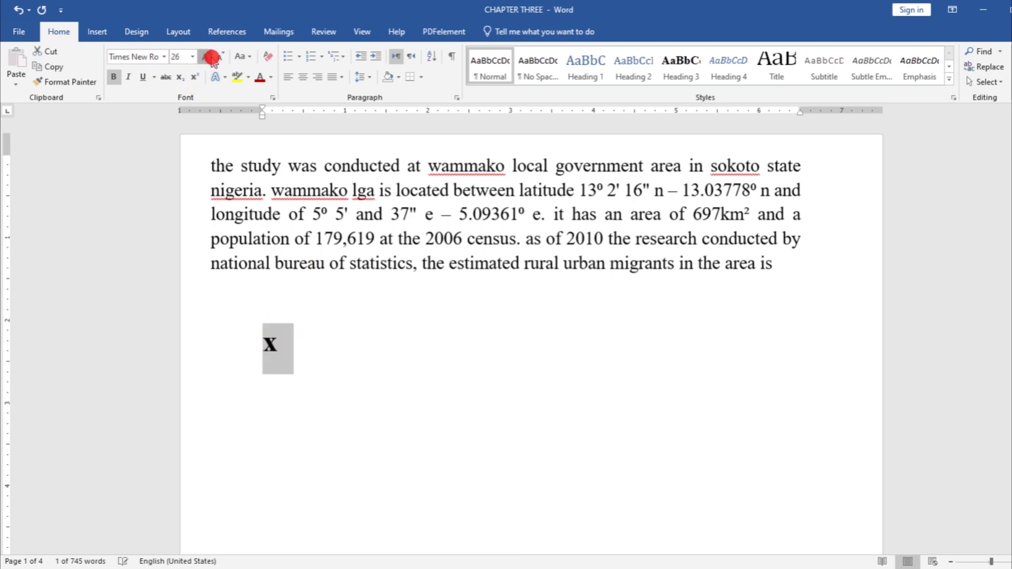
click(212, 57)
click(212, 57)
click(212, 57)
click(211, 58)
click(335, 378)
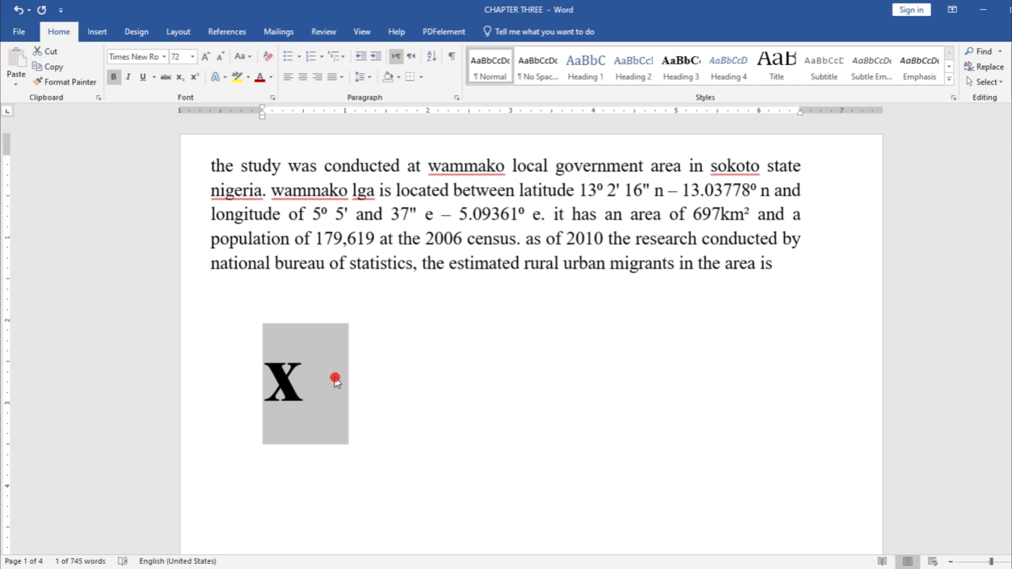
- Enter 2 after the enlarged x and format that 2 as superscript
text(2)
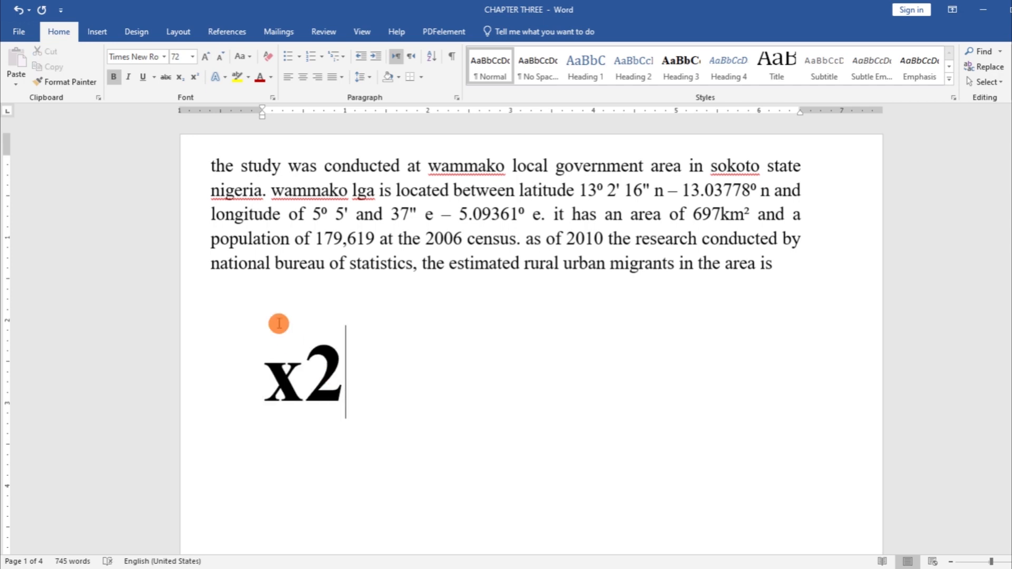
key(shift+Left)
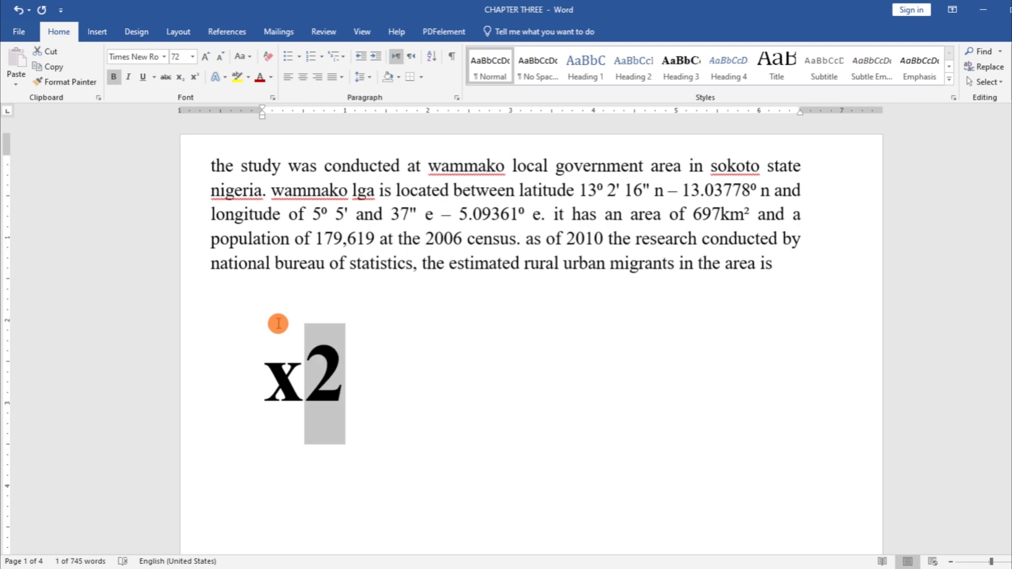
click(196, 77)
click(341, 378)
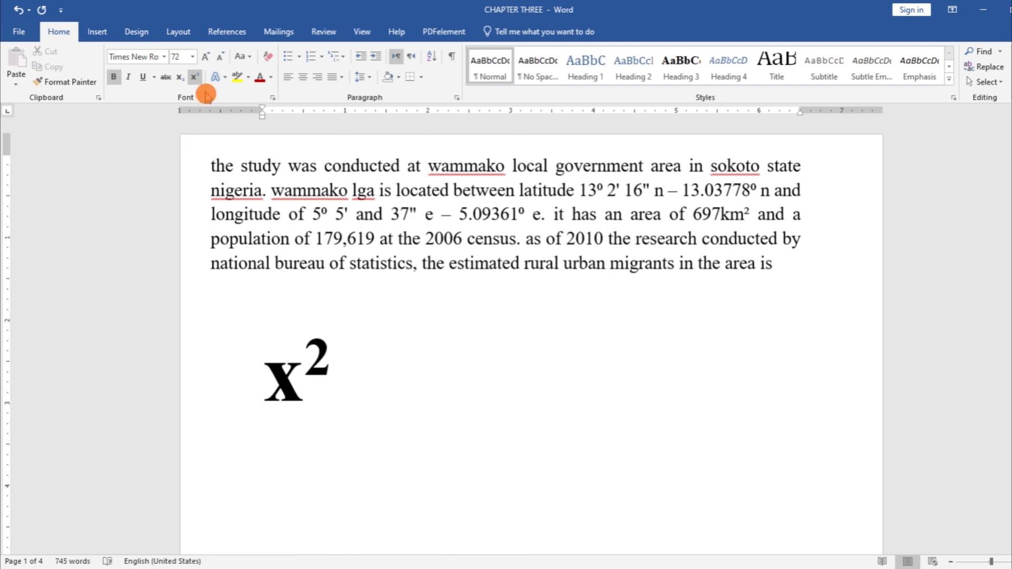
- Turn off superscript and bold at the insertion point, and delete the enlarged x² expression
click(195, 78)
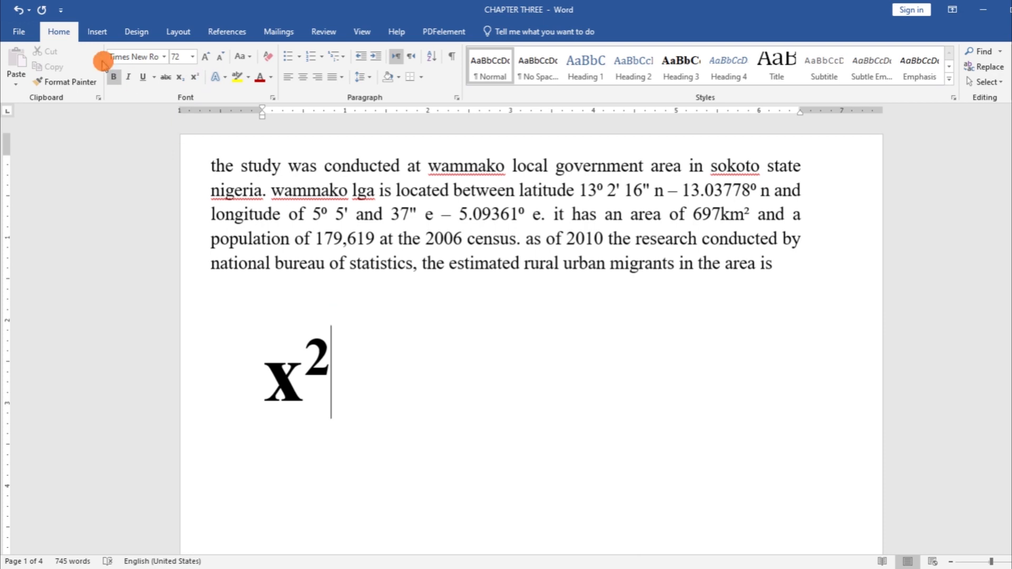
click(115, 82)
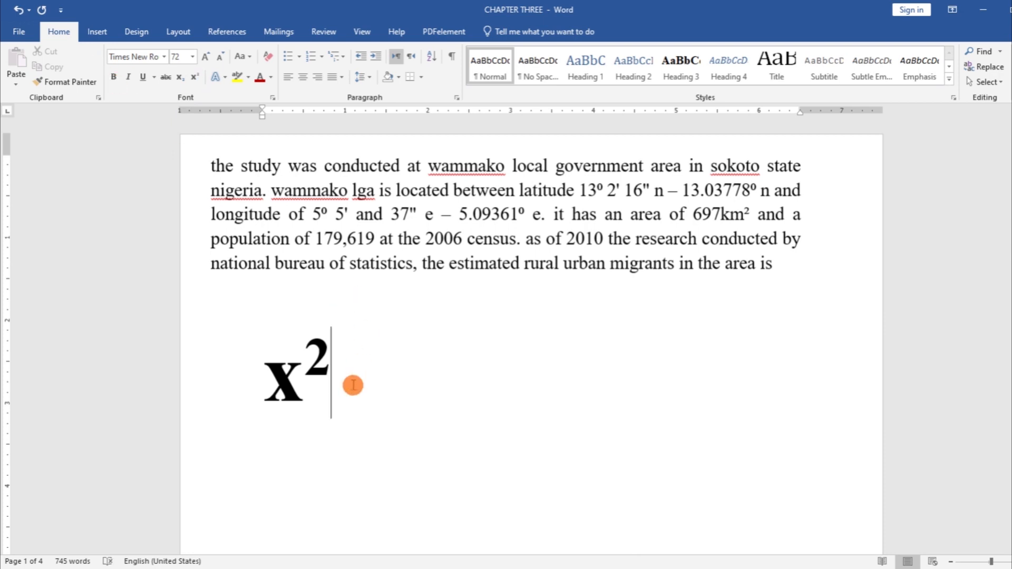
key(BackSpace)
key(BackSpace)
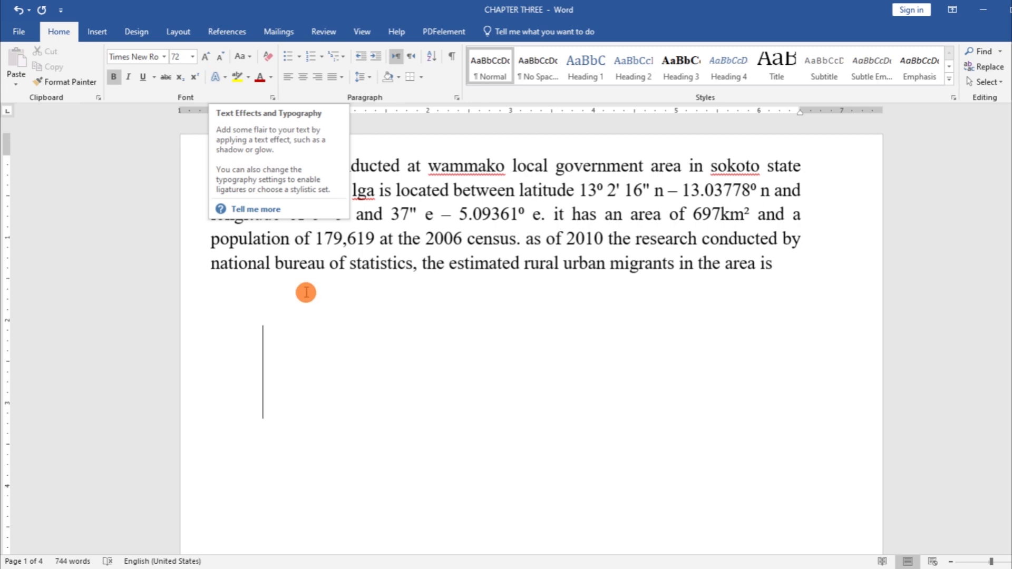
- Select the whole remaining paragraph and apply the black shadowed text effect, the first one in the third row of presets
click(201, 165)
drag(281, 197, 653, 254)
click(652, 251)
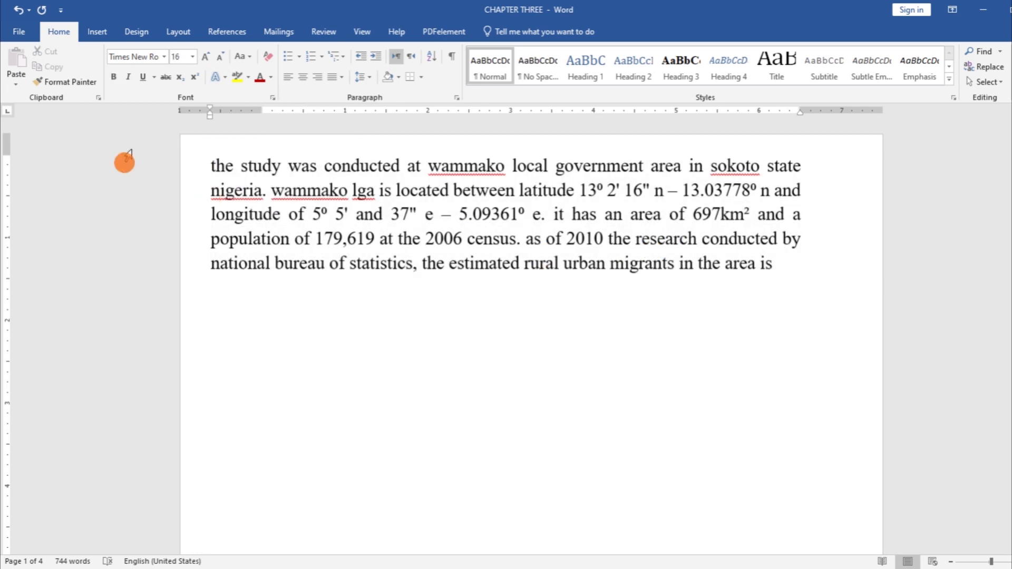
click(211, 167)
drag(211, 166, 836, 242)
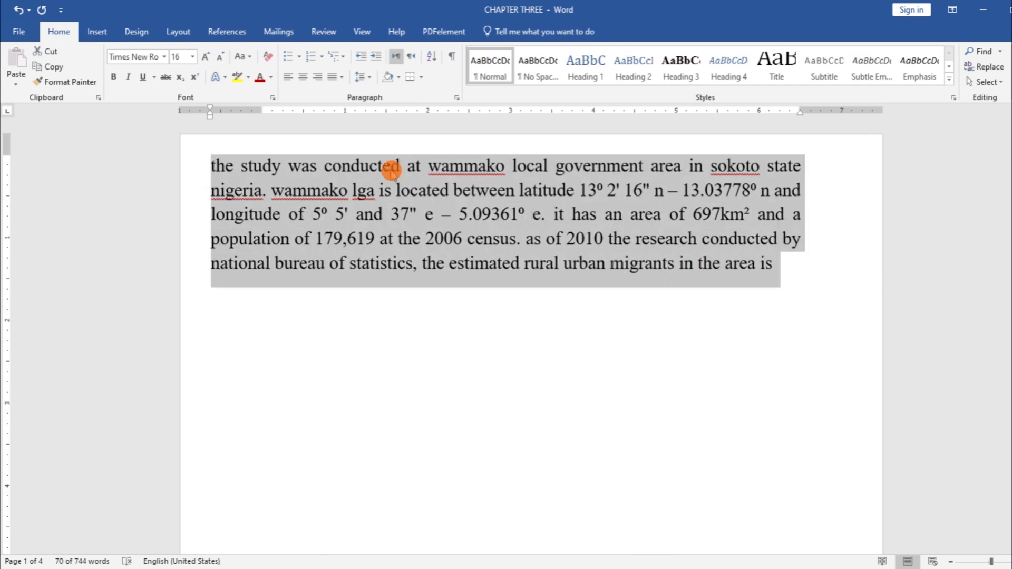
click(216, 78)
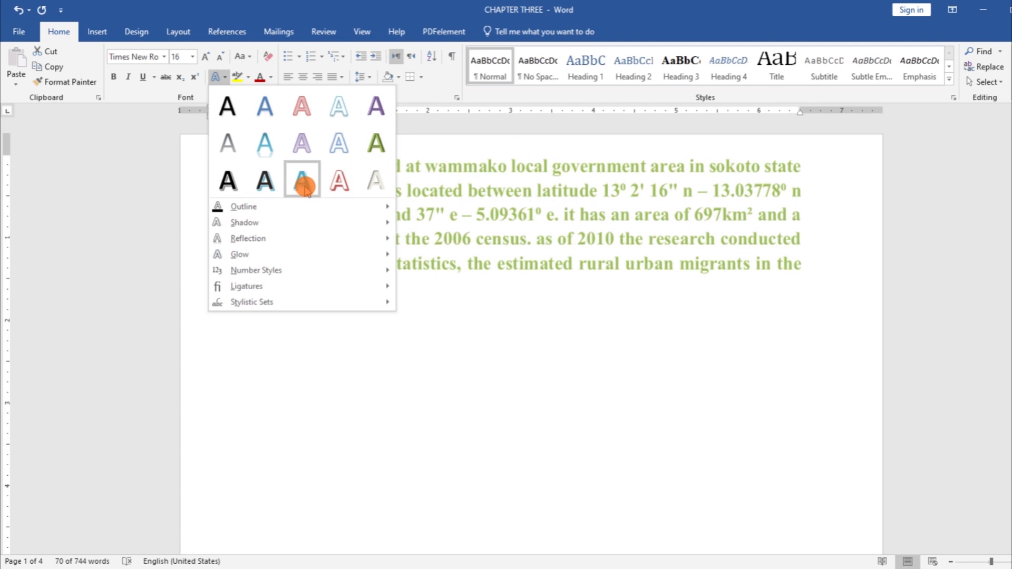
click(228, 190)
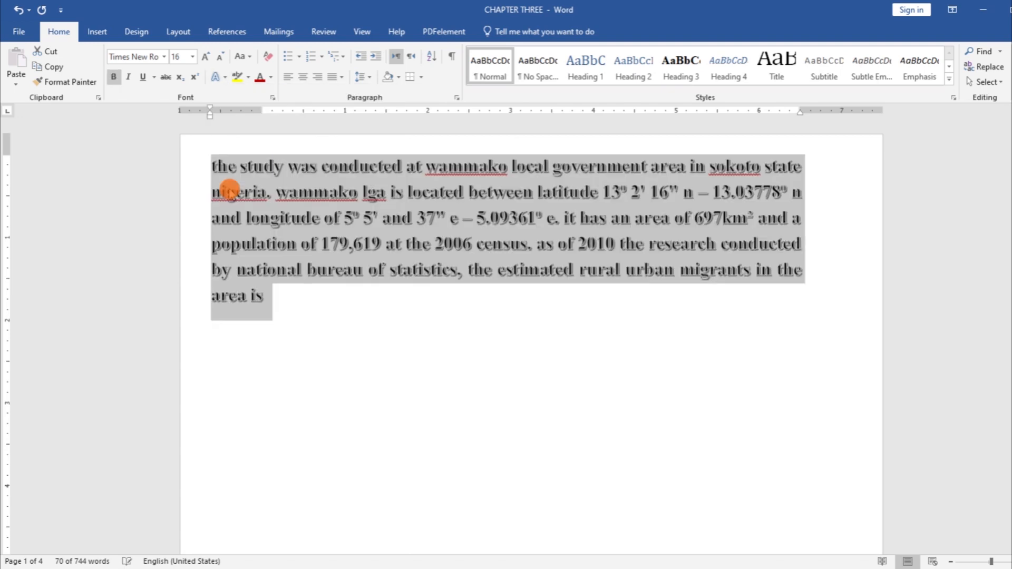
- Apply the blue text effect preset to the selected paragraph and replace it with the red outlined preset, third in the first row
click(225, 77)
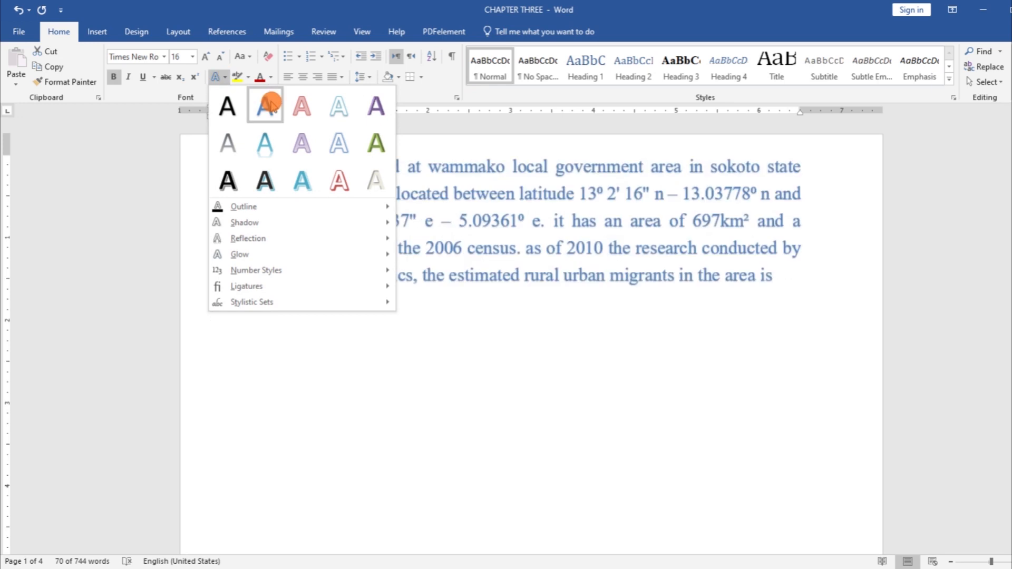
click(270, 103)
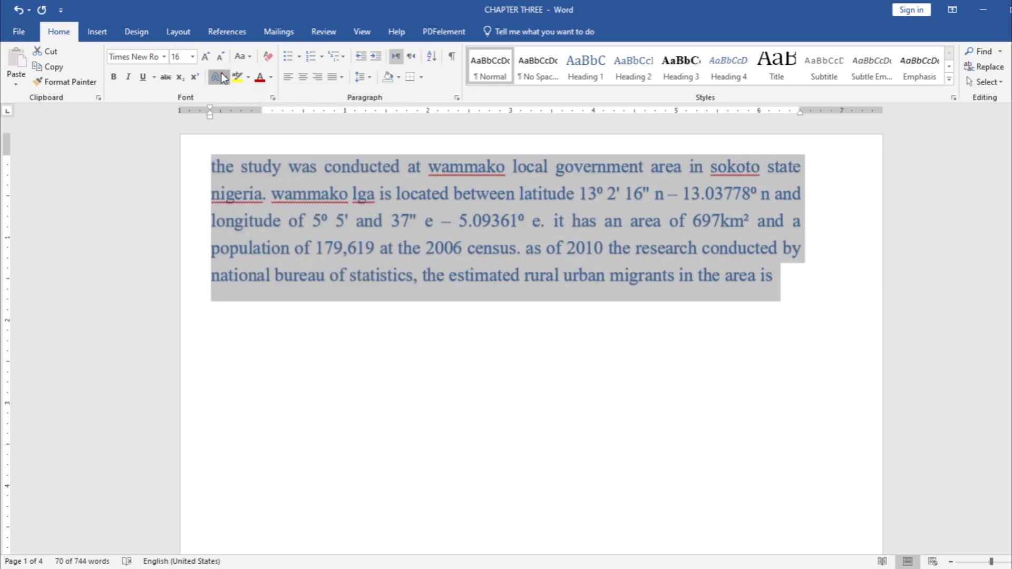
click(225, 77)
click(299, 106)
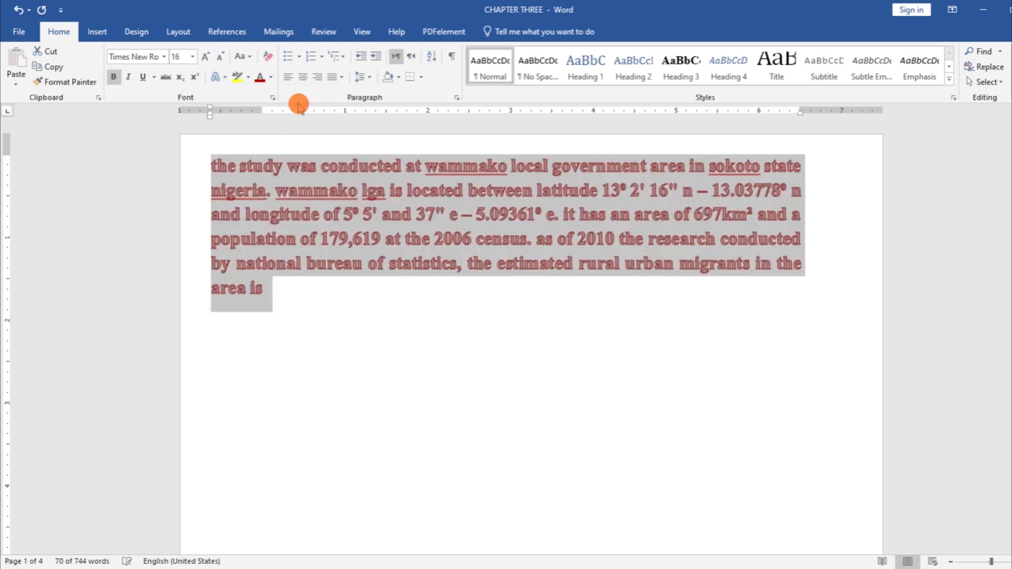
- Set the text outline of the selected paragraph to the standard red color
click(216, 77)
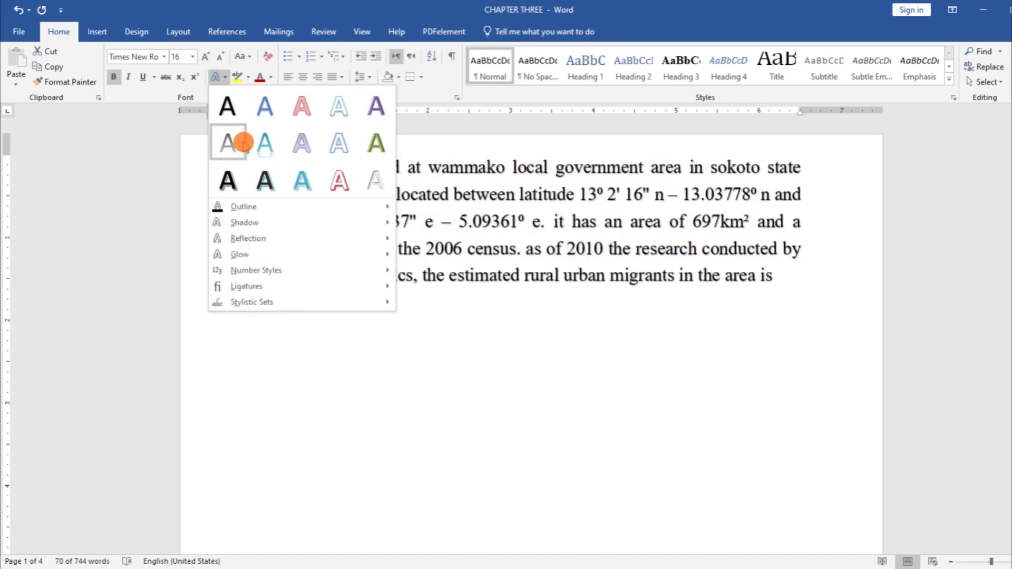
mouse_move(292, 207)
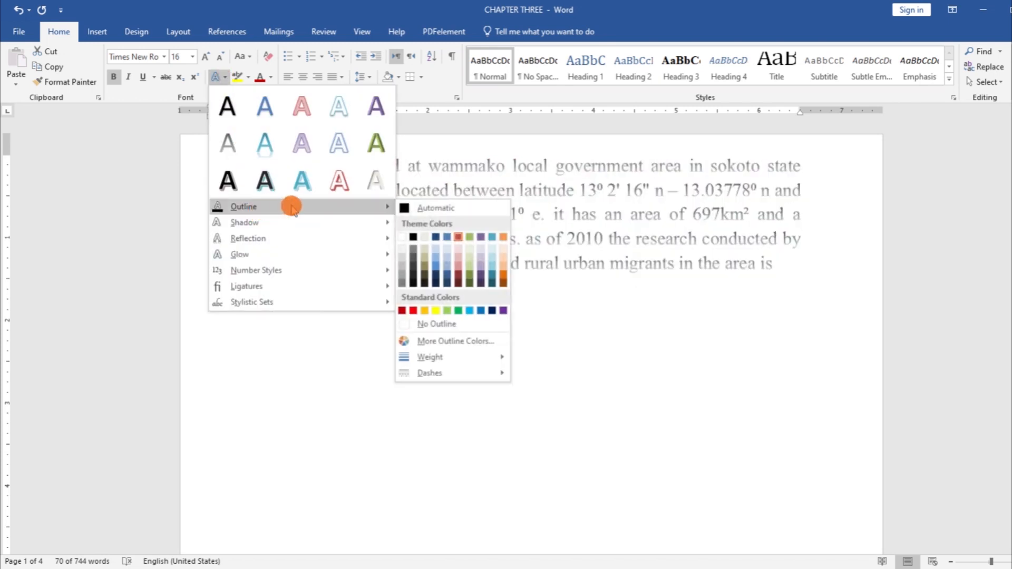
click(413, 310)
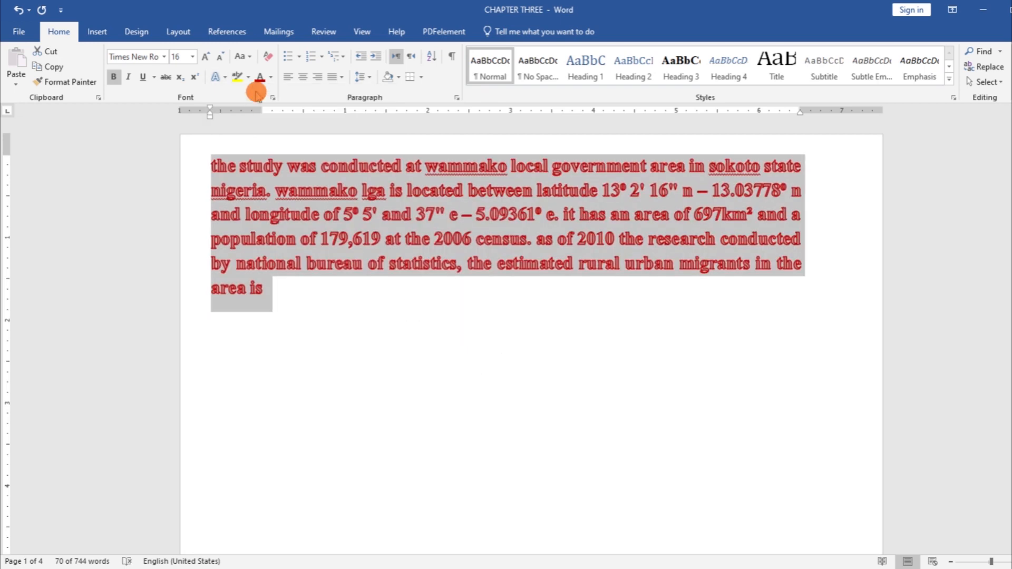
- Apply the pale gray text effect, the last preset in the third row, to the paragraph and deselect it
click(220, 77)
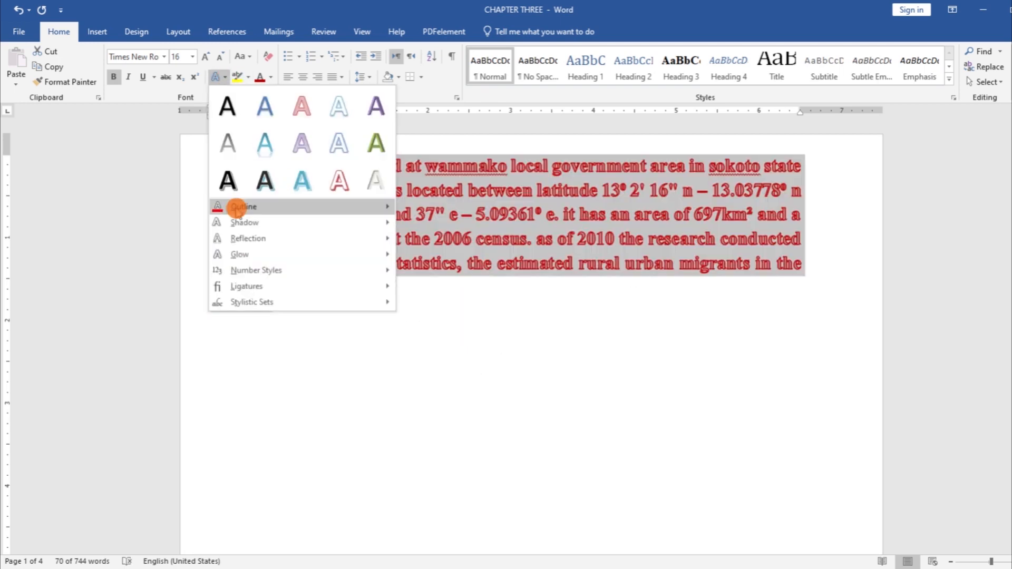
click(371, 180)
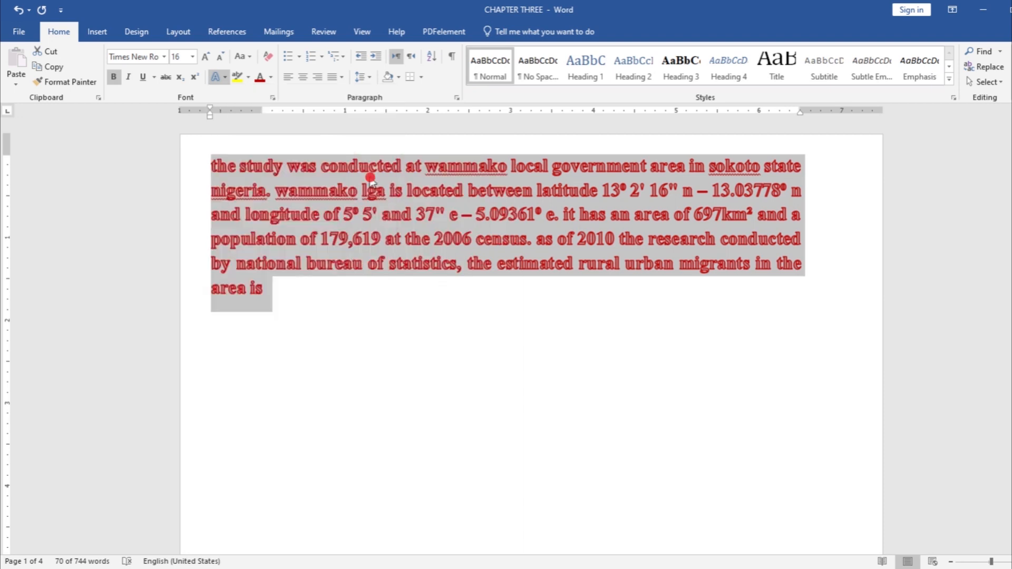
click(562, 295)
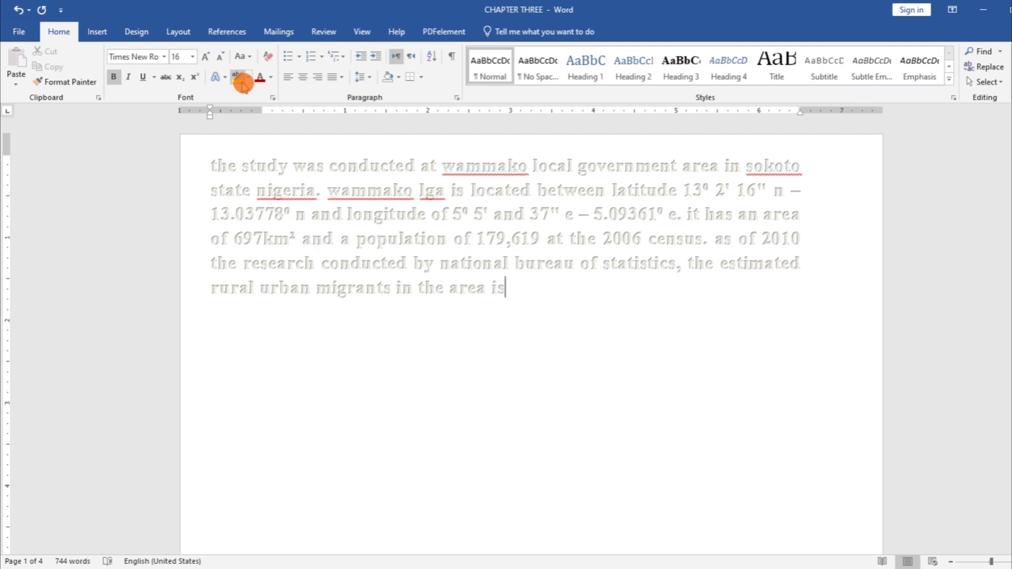
- Select the whole paragraph and clear all of its formatting
click(206, 162)
drag(206, 162, 501, 278)
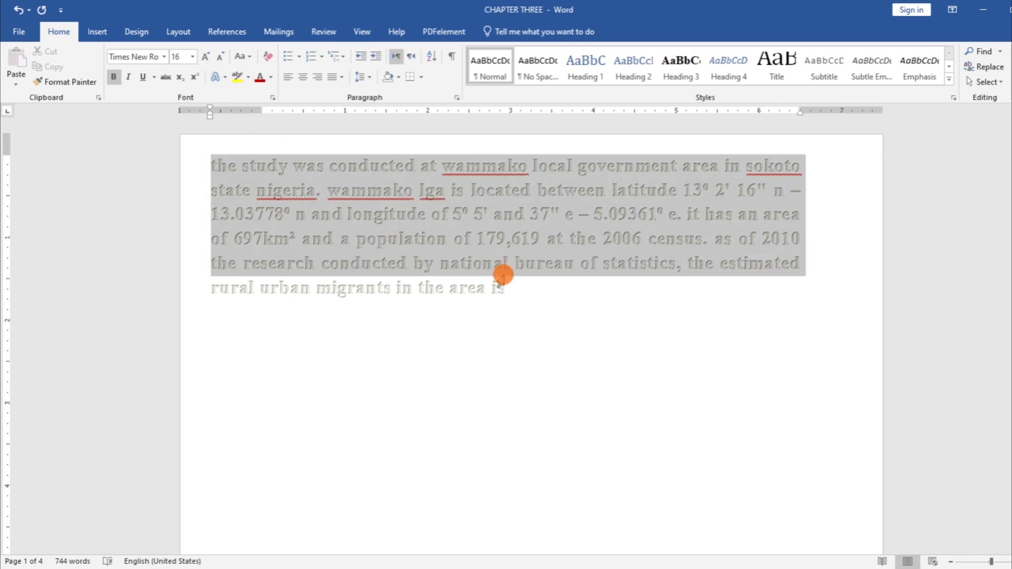
click(268, 57)
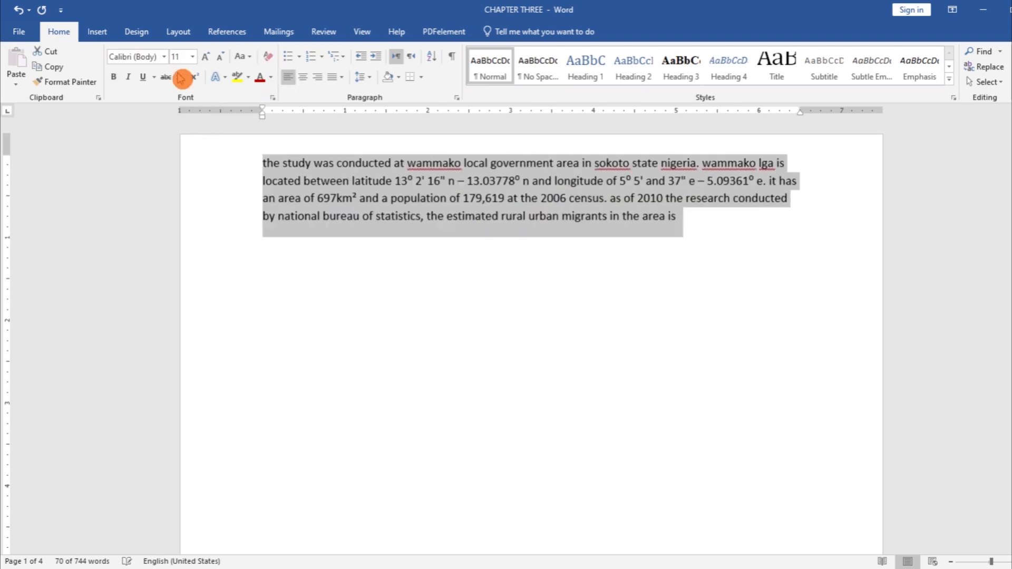
- Set the selected paragraph's font to Times New Roman at size 18
click(165, 57)
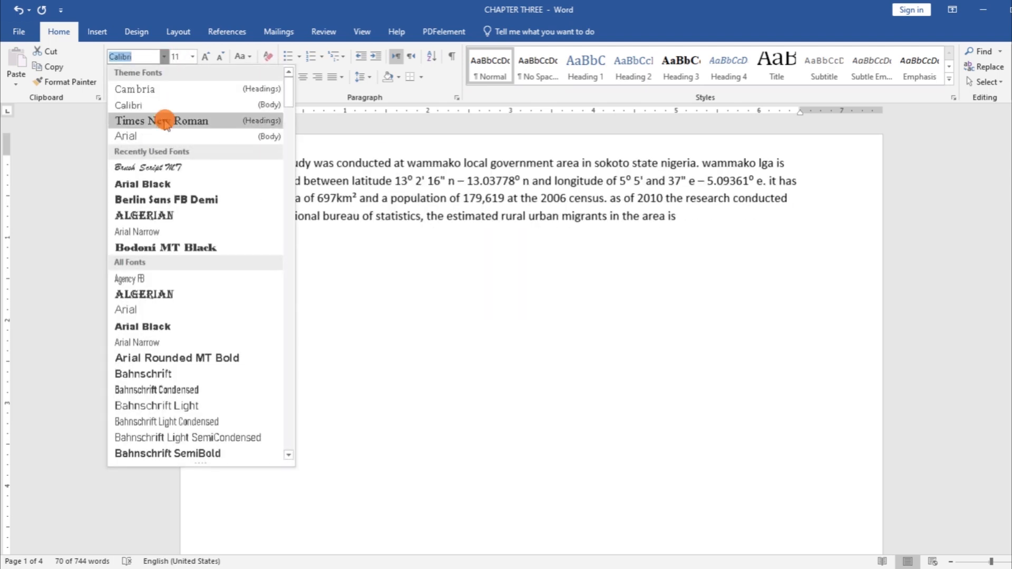
click(161, 121)
click(192, 56)
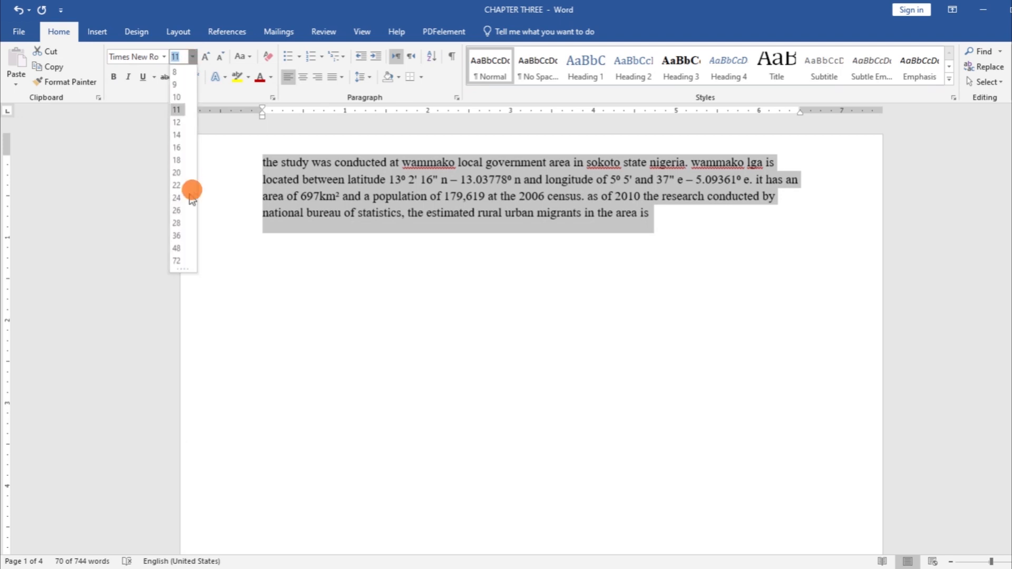
click(176, 161)
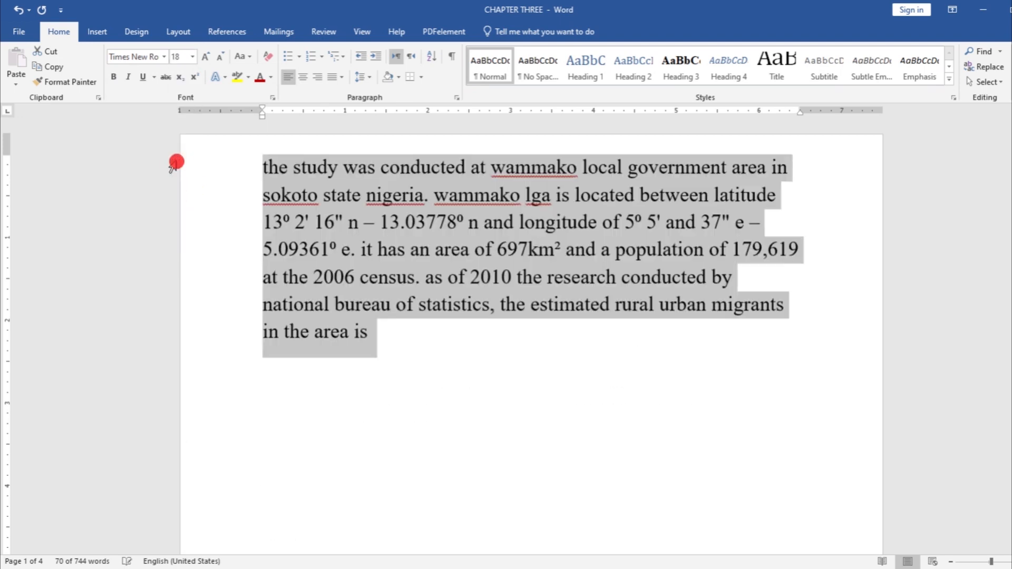
- Select the whole paragraph again and highlight it in yellow
click(244, 172)
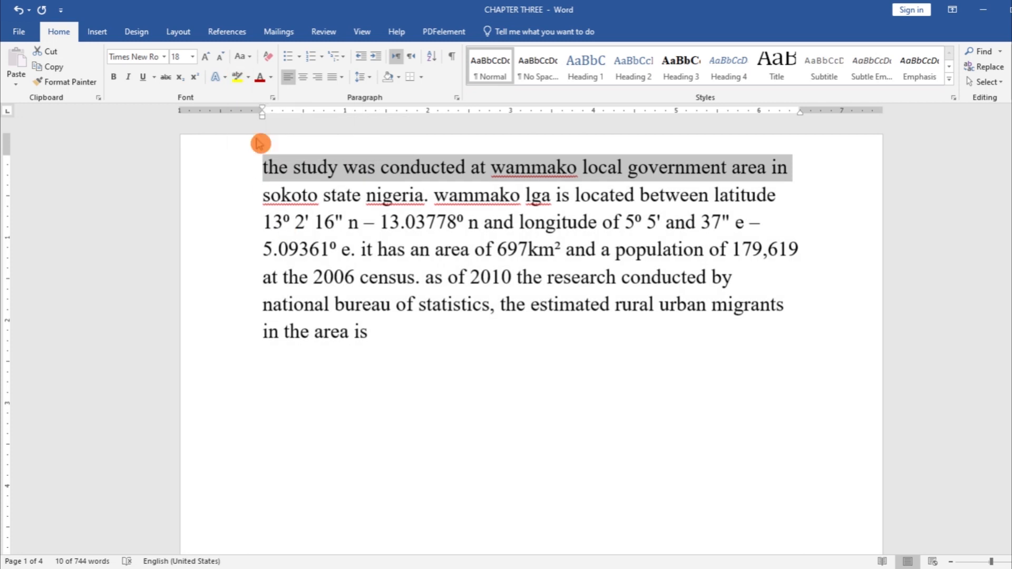
click(256, 163)
drag(256, 163, 622, 332)
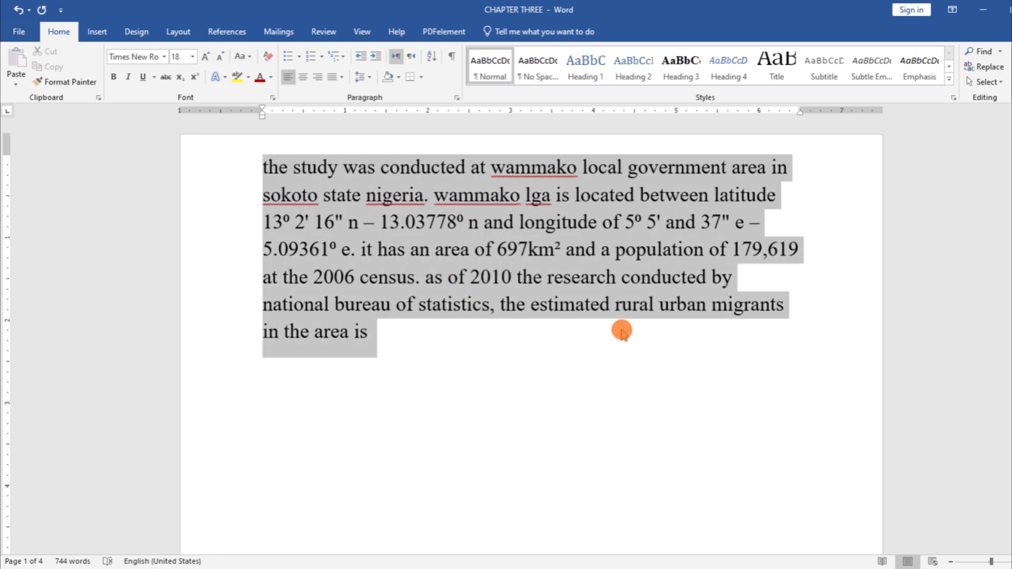
click(239, 78)
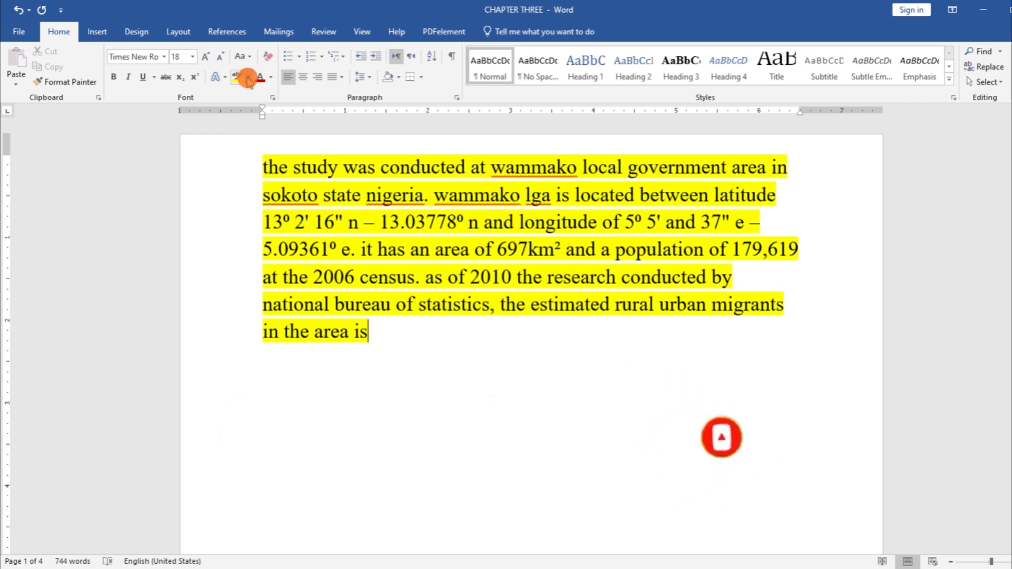
- Switch the highlighter to bright green and then to blue, and highlight the whole paragraph in blue
click(248, 78)
click(260, 96)
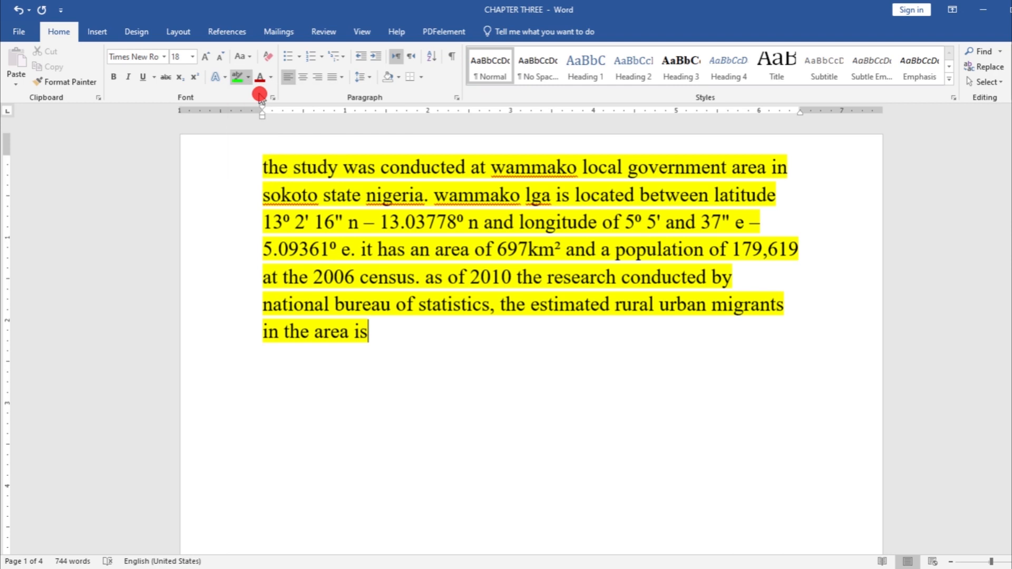
click(248, 78)
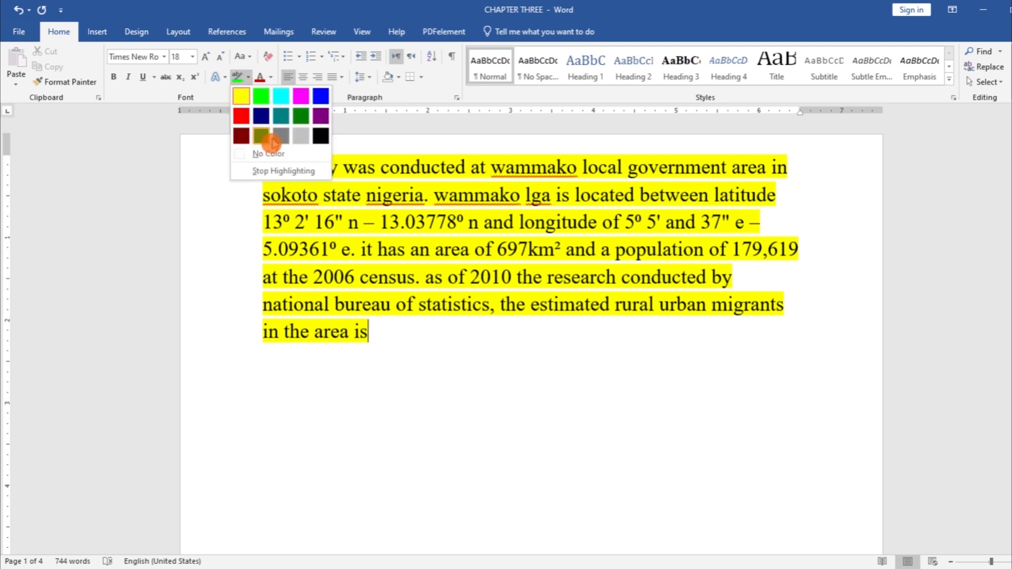
click(324, 95)
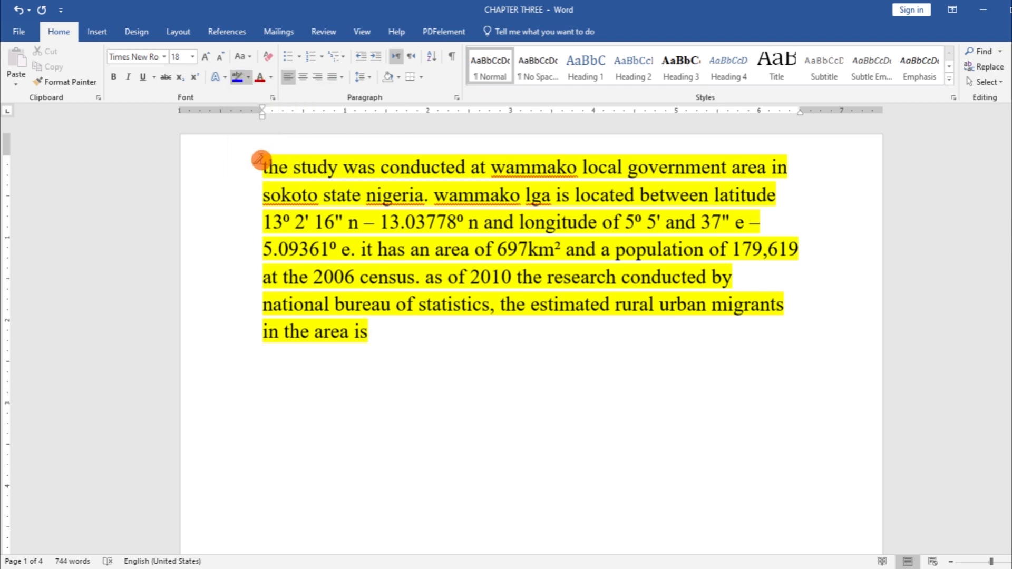
drag(263, 164, 671, 341)
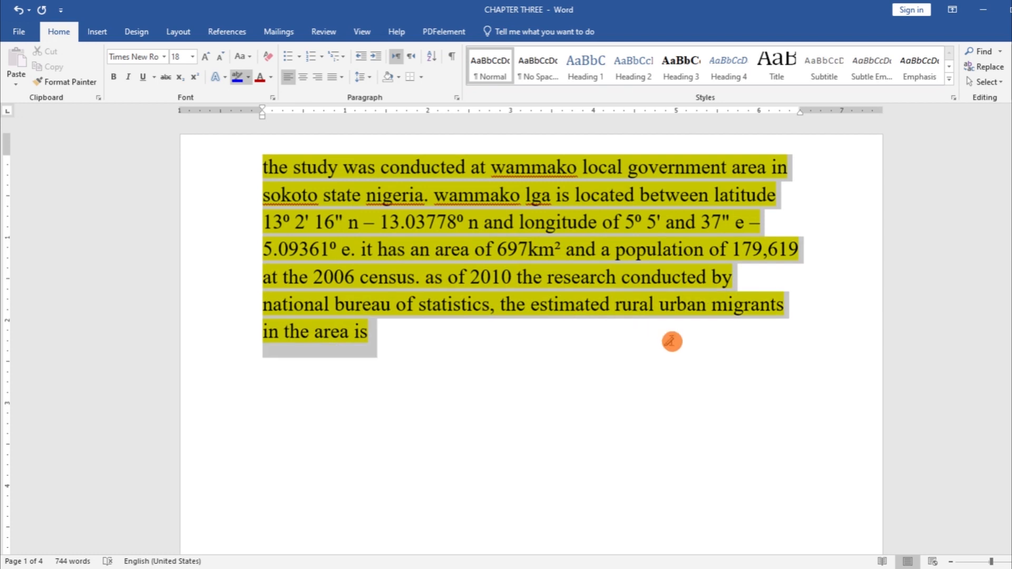
- Switch the highlighter to dark red, and remove the highlighting from the whole paragraph
click(248, 77)
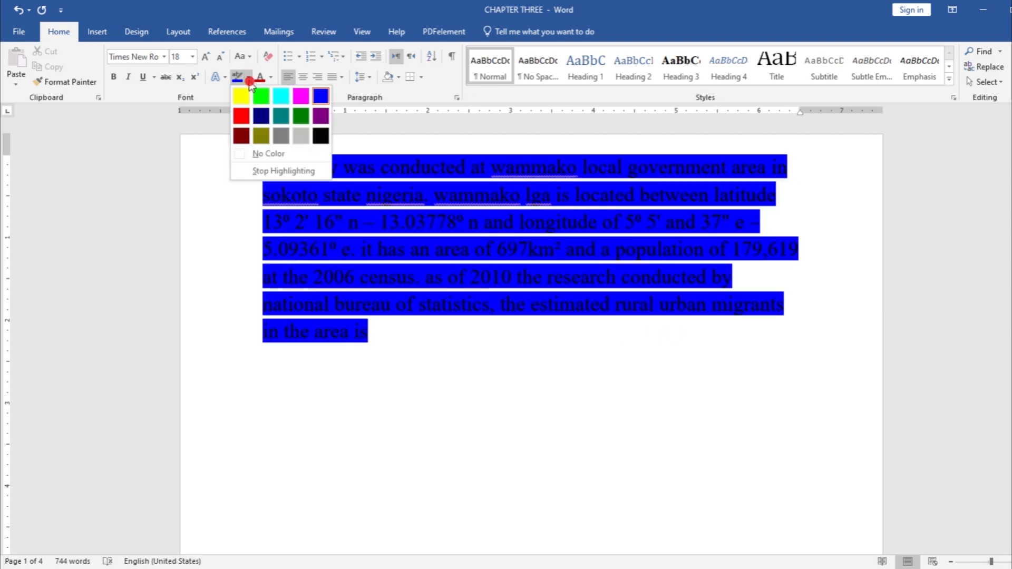
click(241, 140)
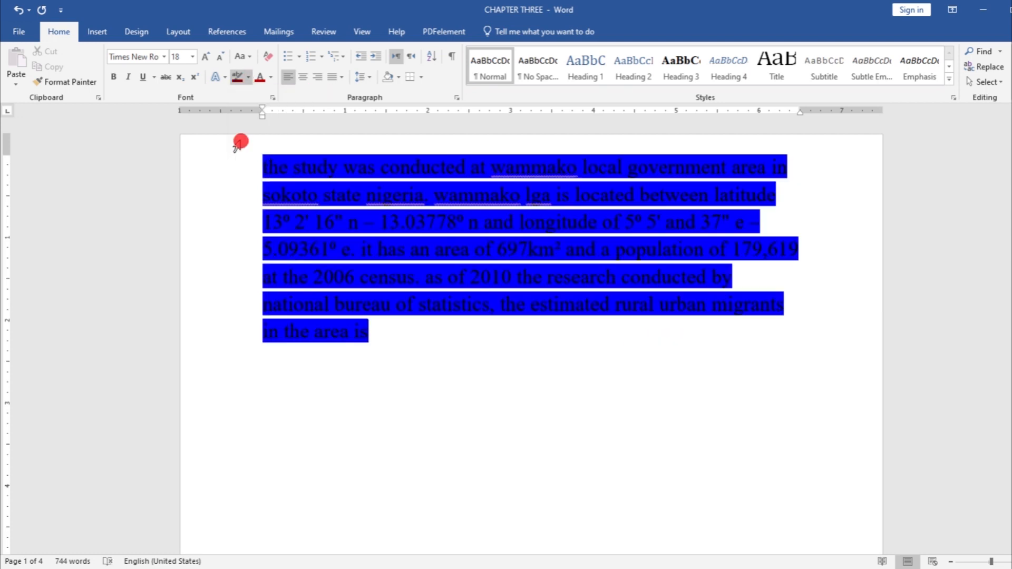
click(411, 346)
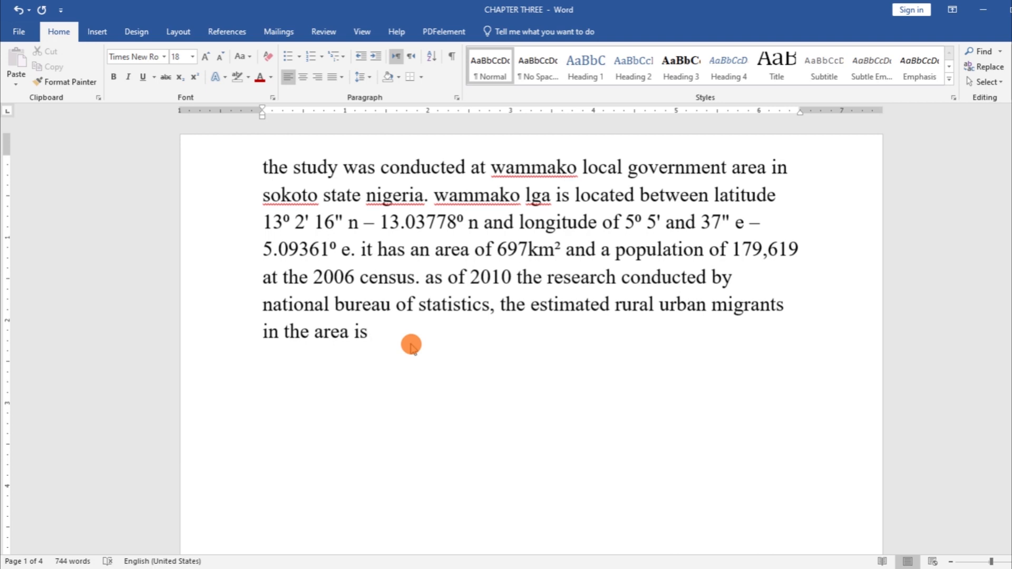
- Select the whole paragraph, color its text dark red and then standard blue, and deselect it
drag(260, 166, 434, 347)
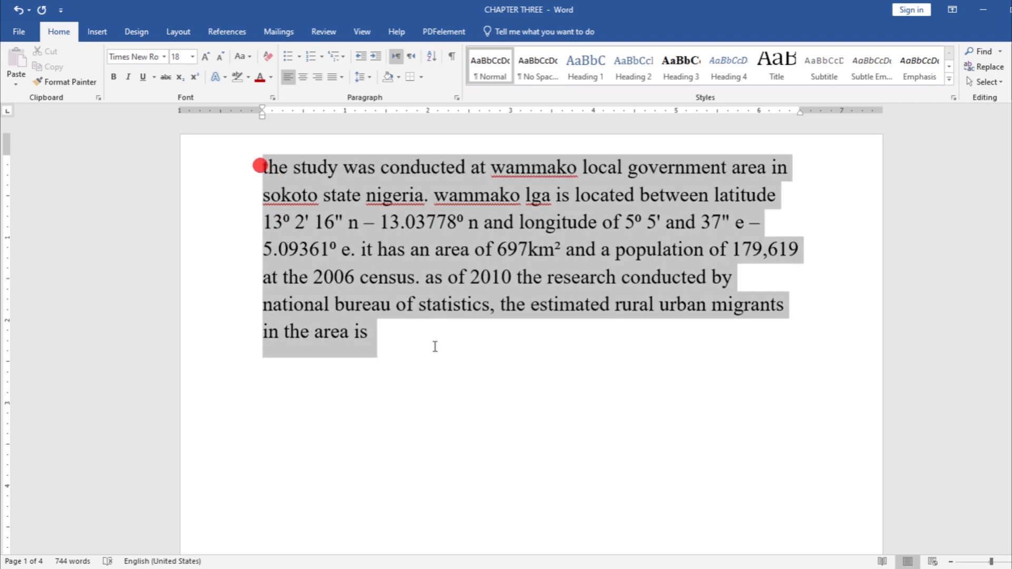
click(262, 81)
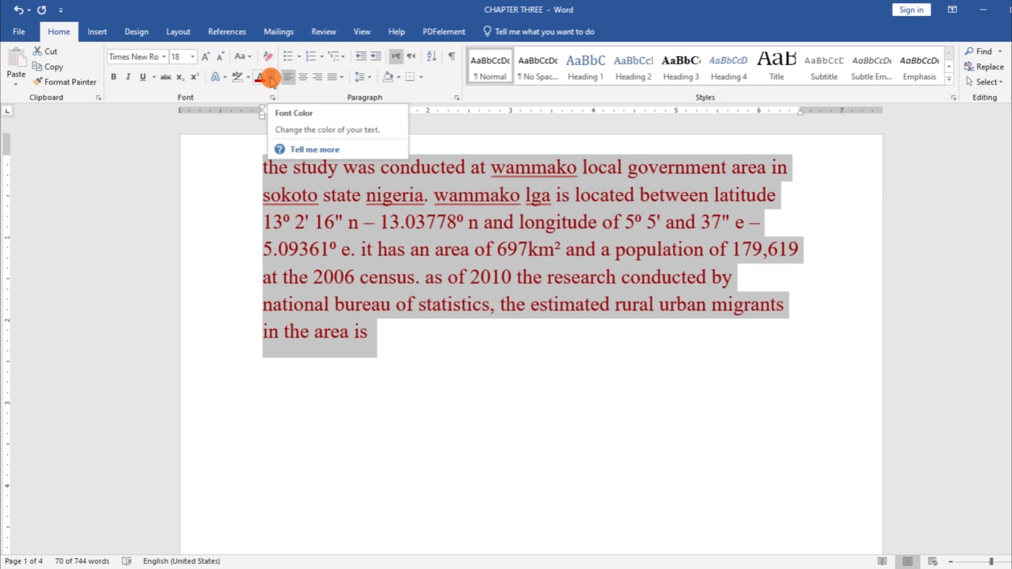
click(271, 78)
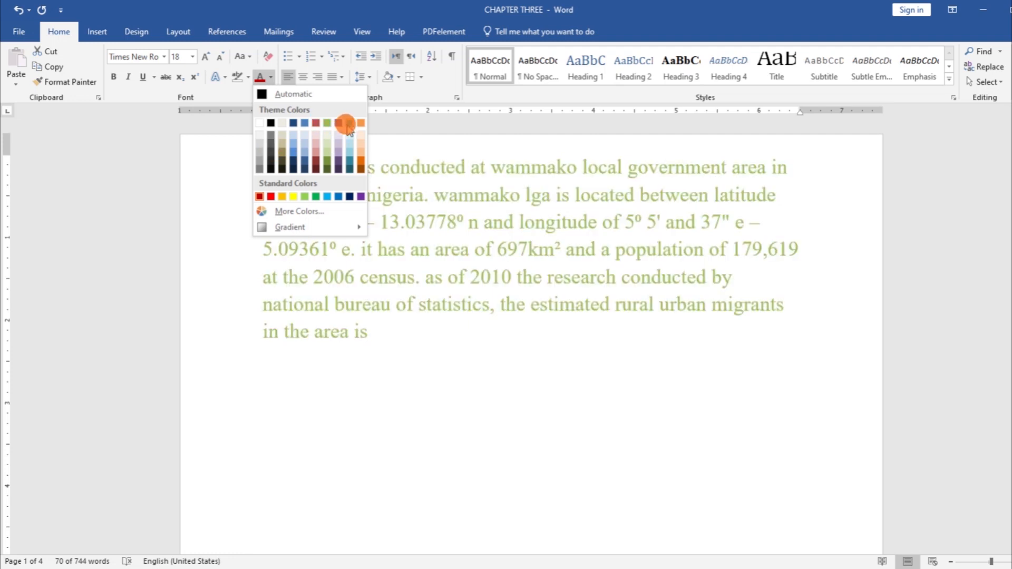
click(339, 198)
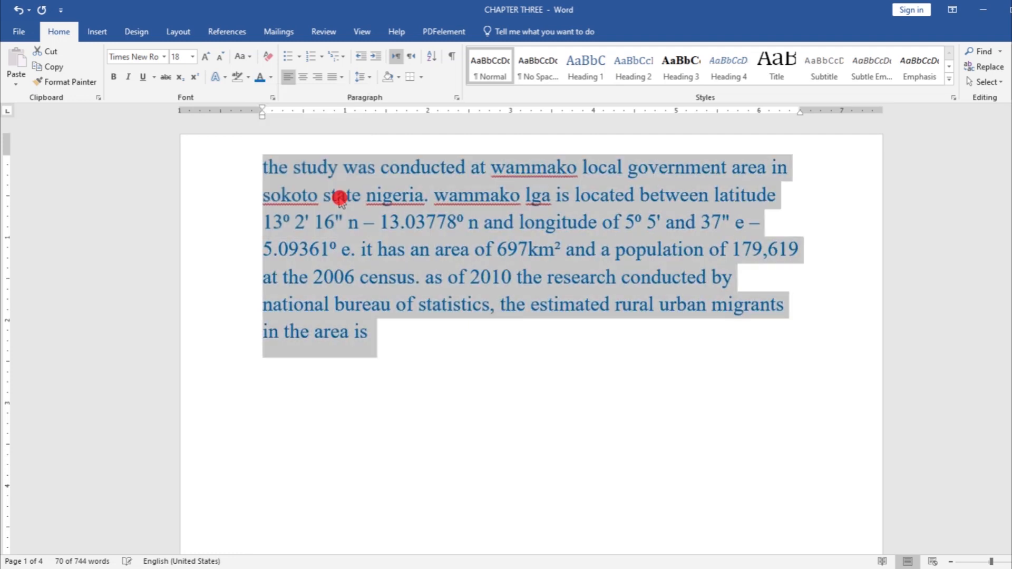
click(417, 346)
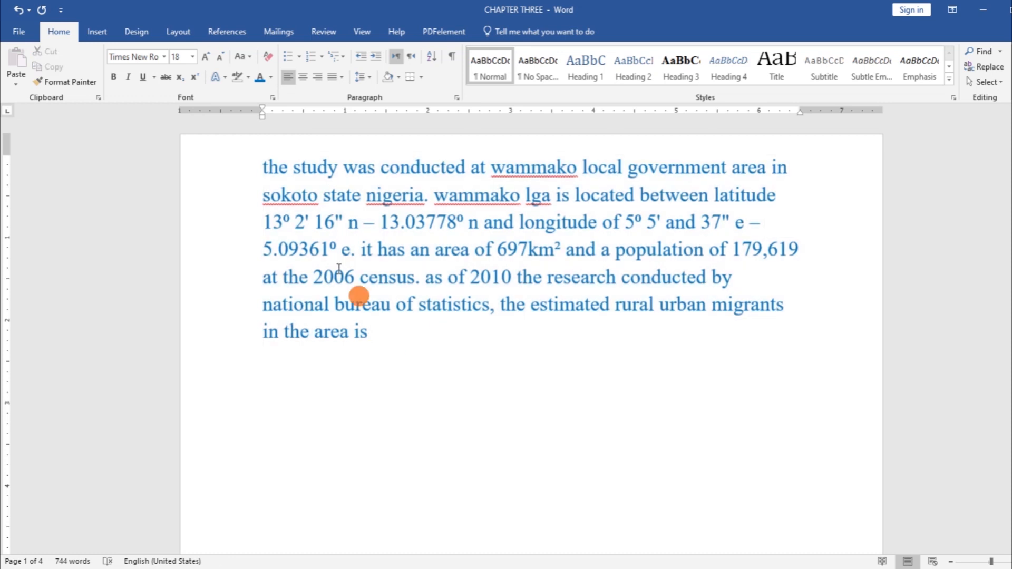
- Select the whole paragraph and apply a custom teal font color with RGB values 27, 129, 165
drag(257, 164, 463, 346)
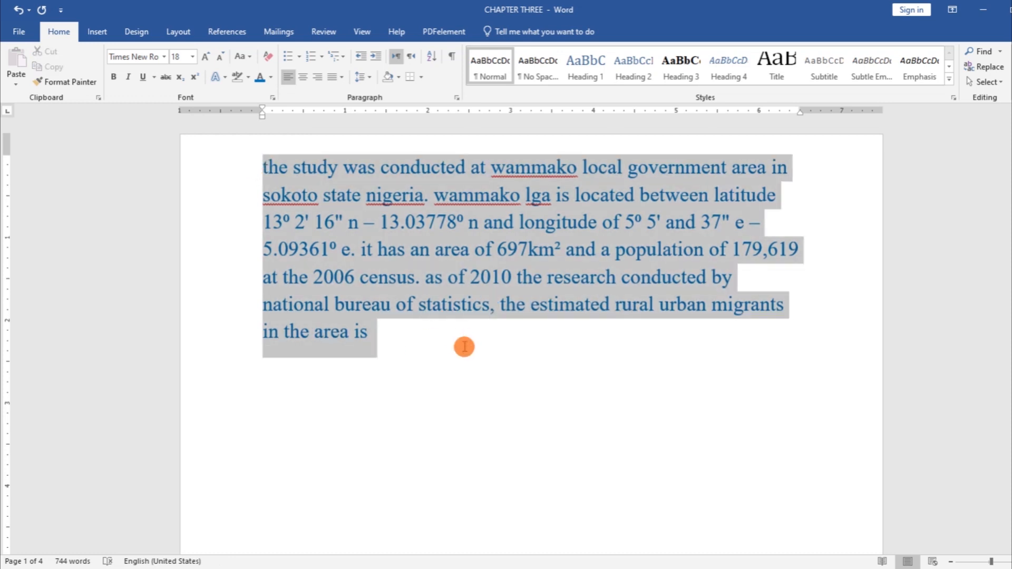
click(272, 78)
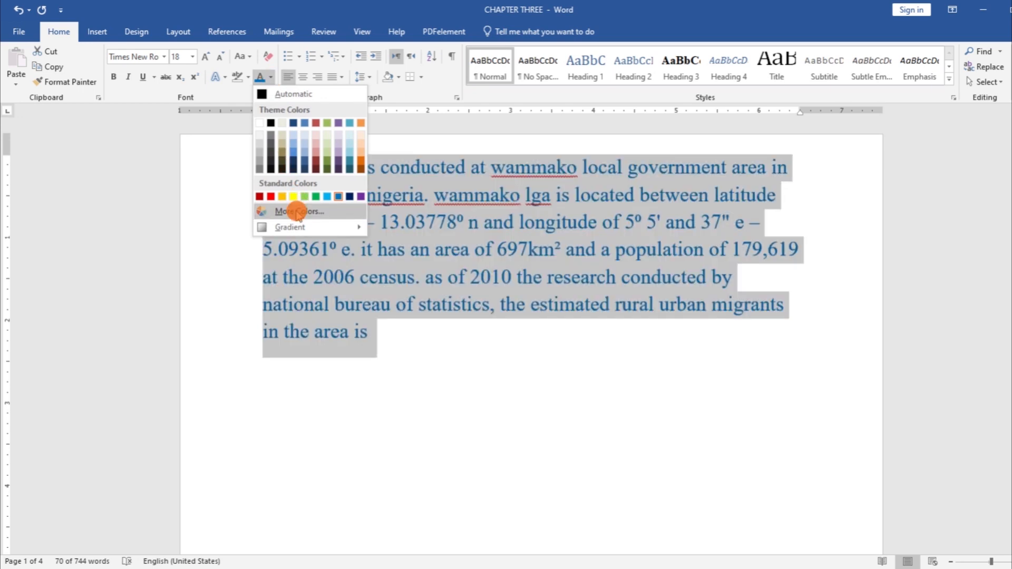
click(298, 213)
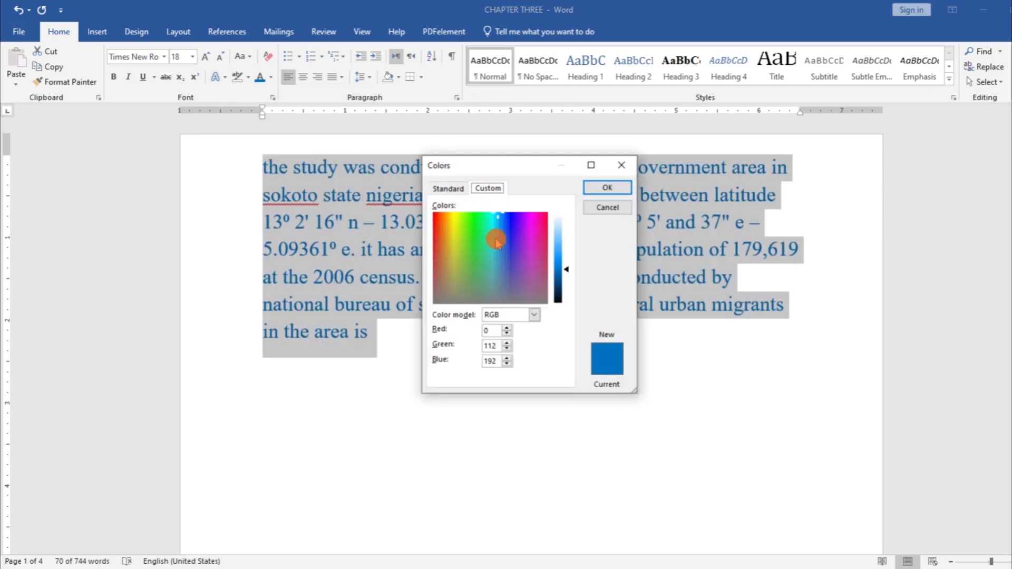
click(496, 239)
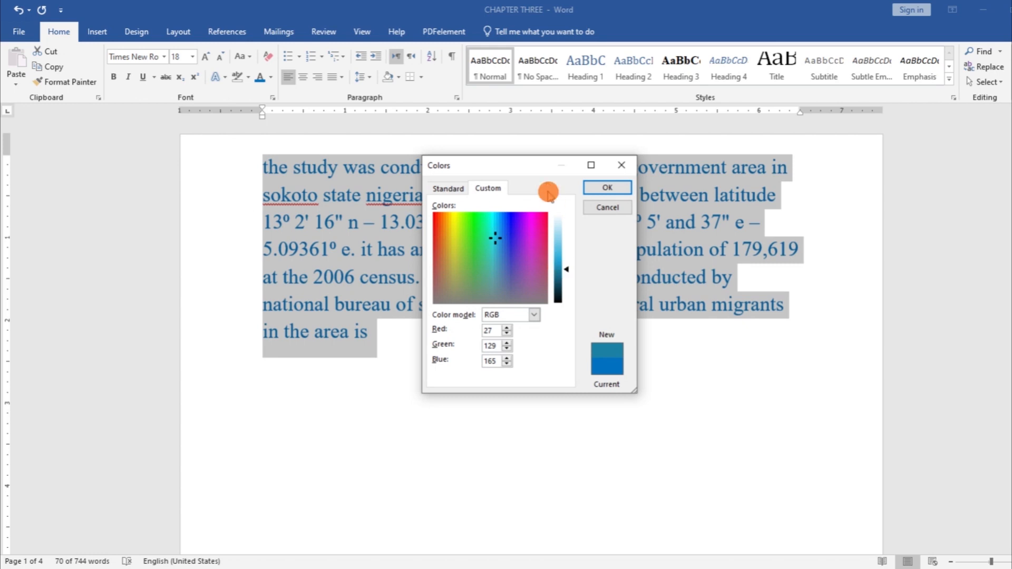
click(454, 188)
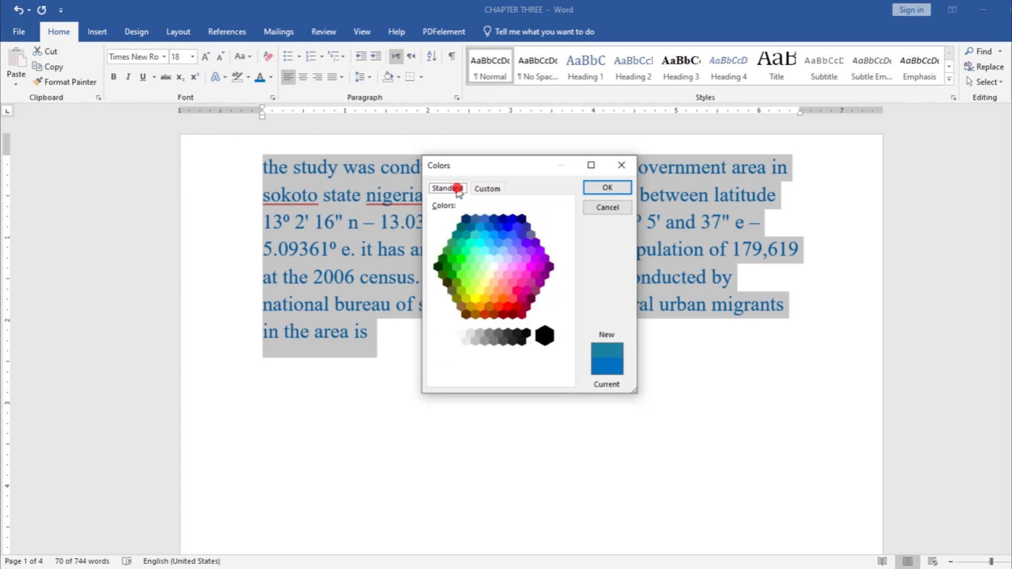
click(606, 189)
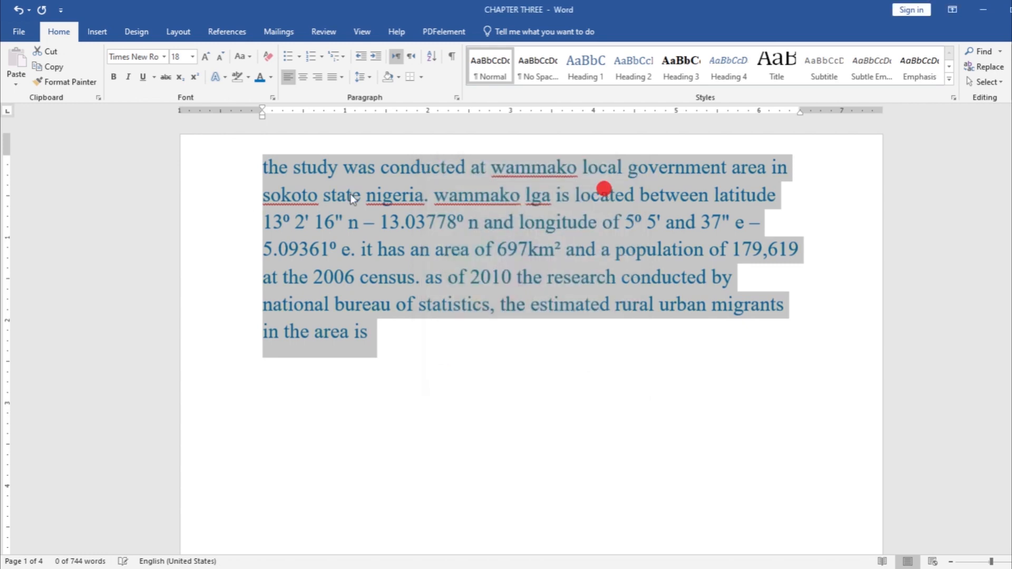
- Examine the theme, standard and gradient font color choices for the selected paragraph
click(270, 77)
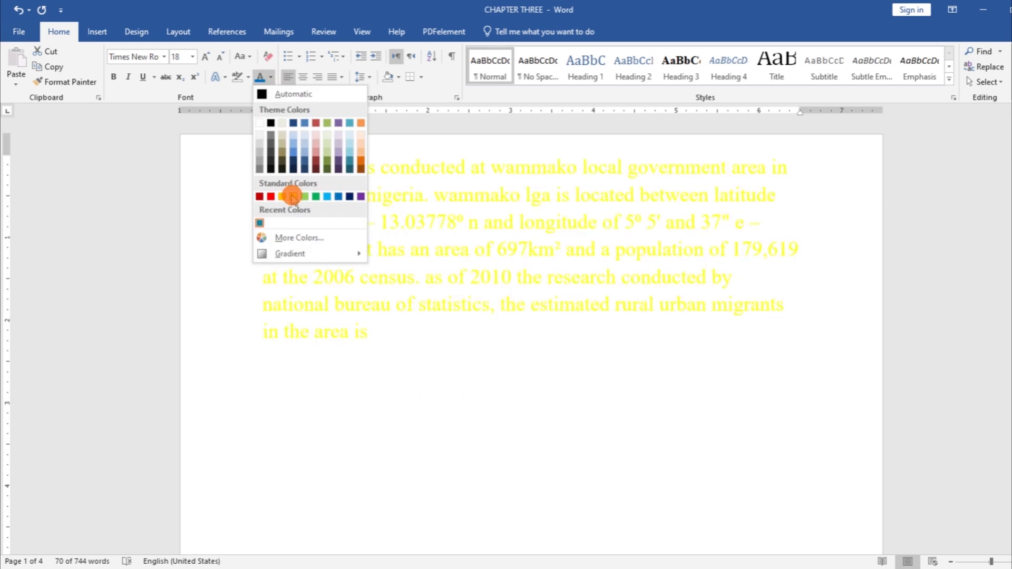
mouse_move(317, 257)
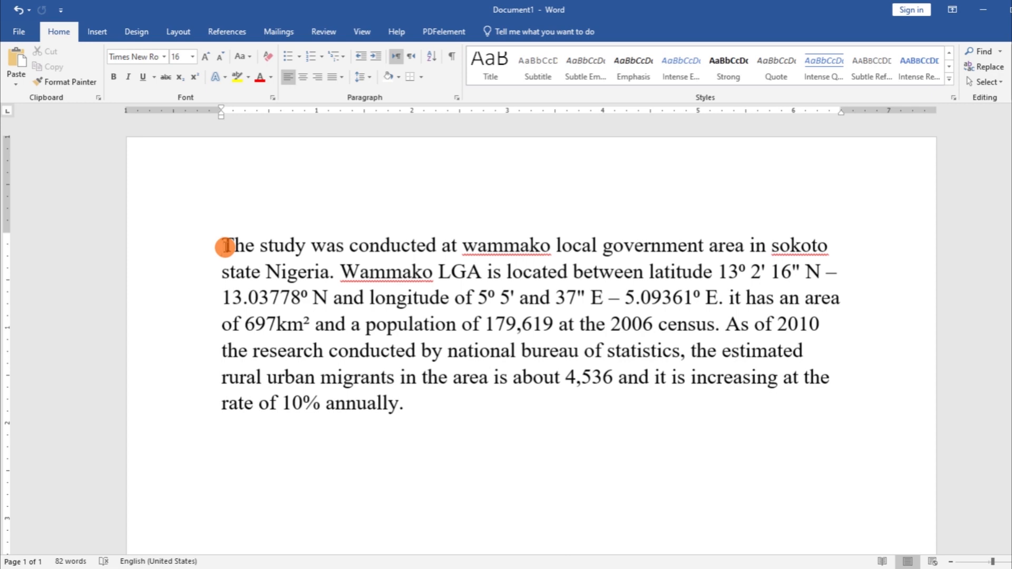
- Apply the four-diamond bullet to the study paragraph in Document1 and insert an empty line above it
click(300, 57)
click(300, 97)
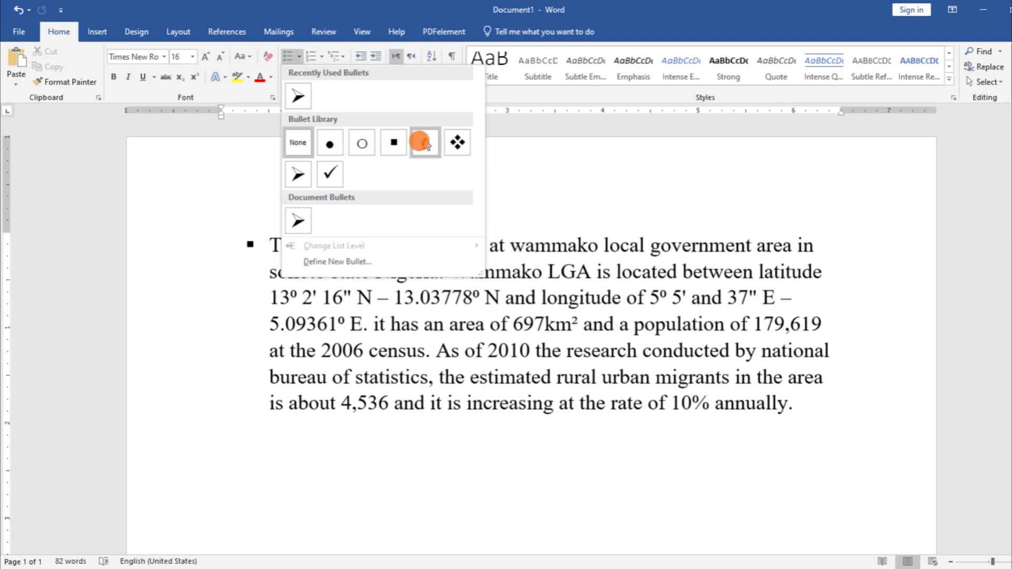
click(457, 138)
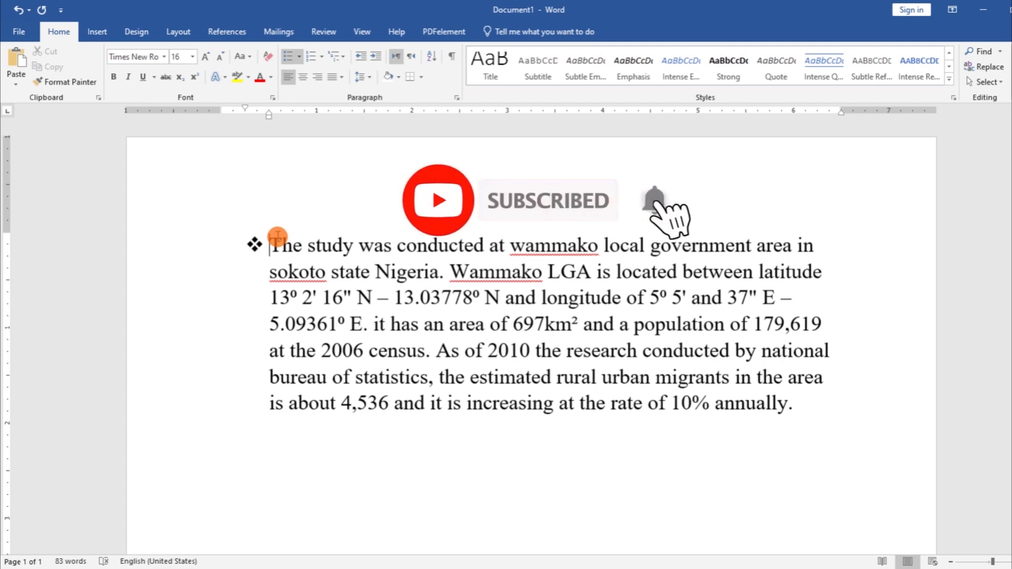
key(Return)
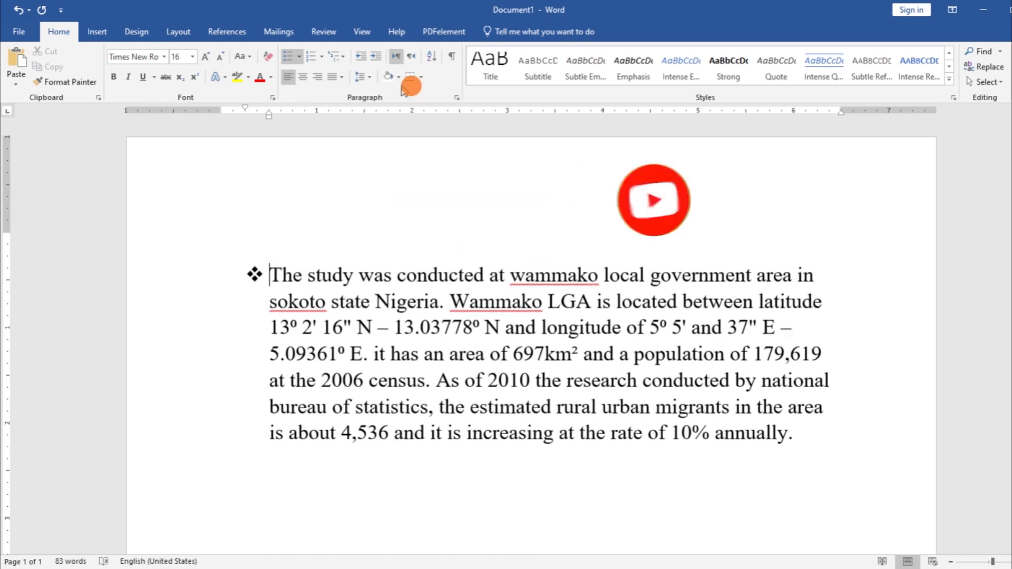
- Change the paragraph's bullet to the arrowhead style, and remove the bullet from the paragraph
click(300, 57)
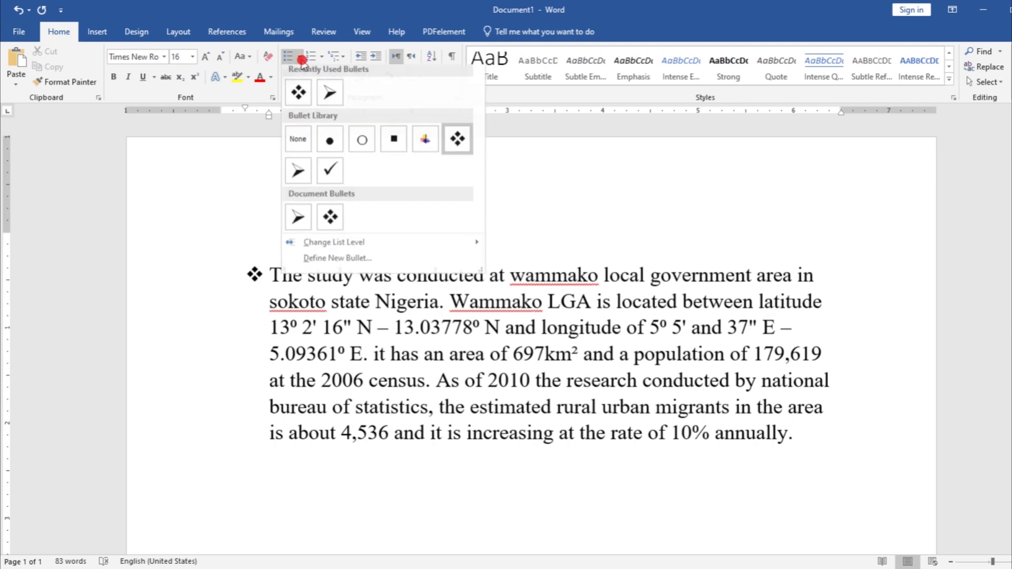
click(329, 93)
click(290, 56)
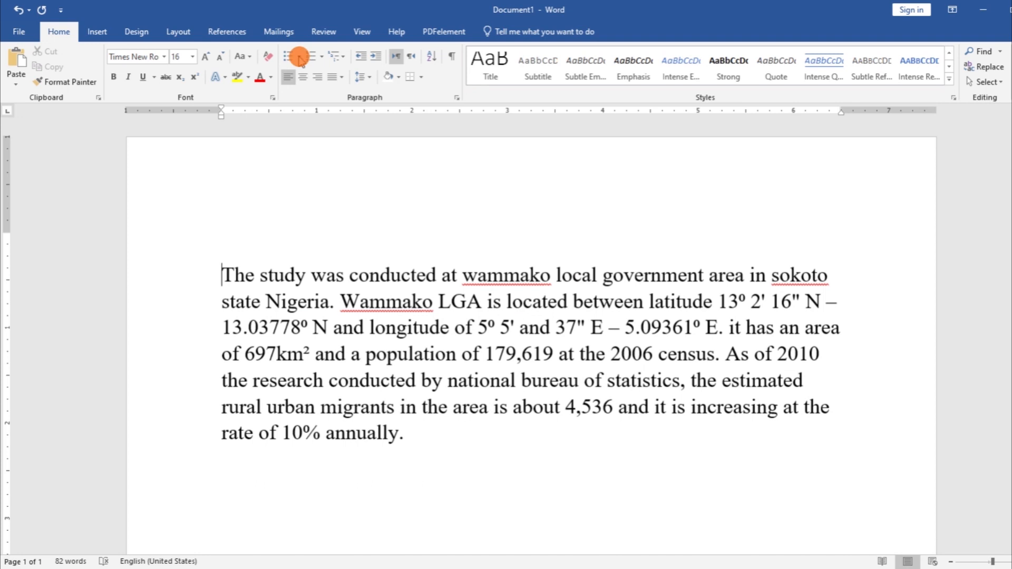
- Apply the check mark bullet to the paragraph and remove it again
click(299, 57)
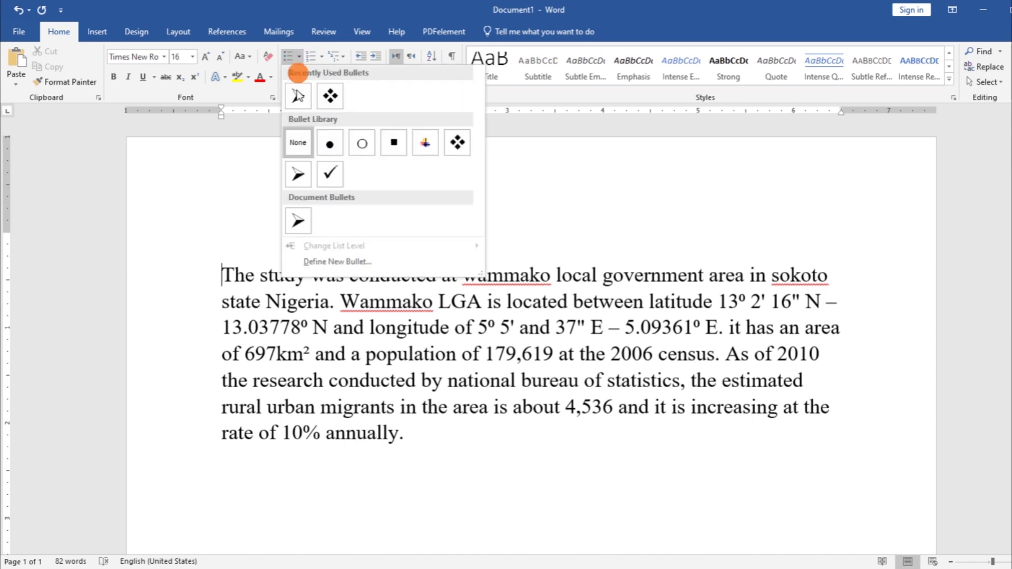
click(330, 174)
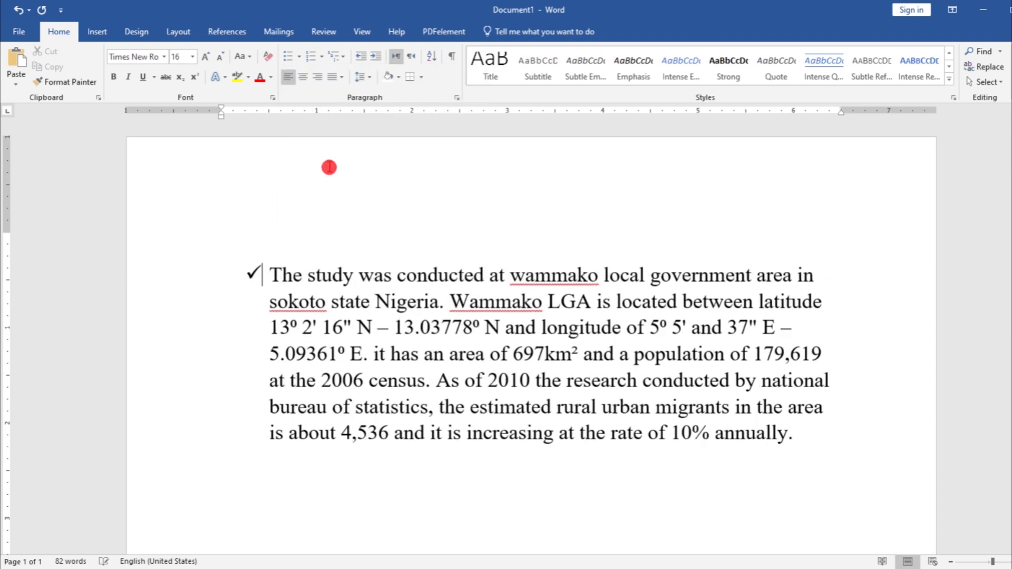
click(285, 56)
click(311, 299)
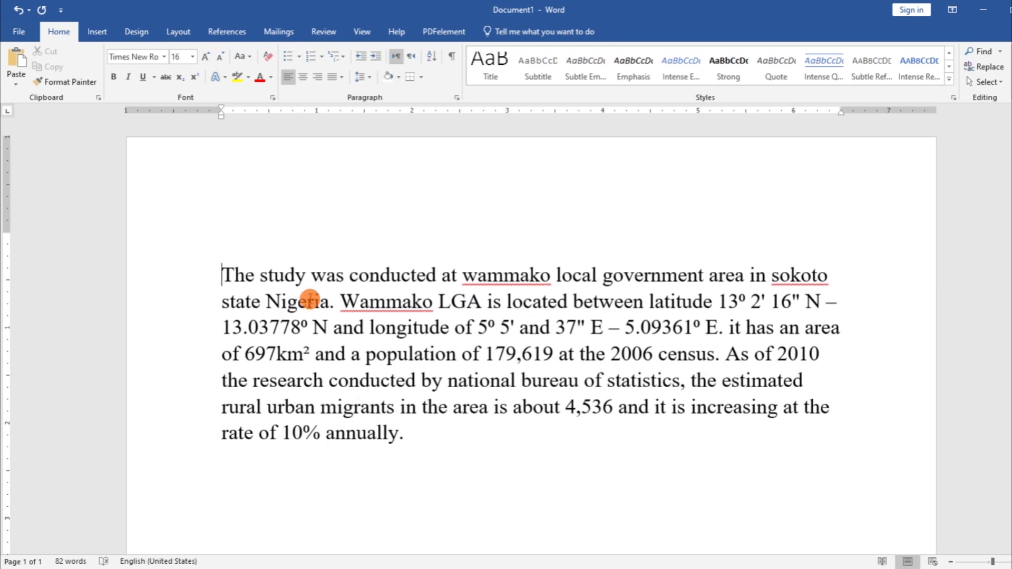
click(360, 182)
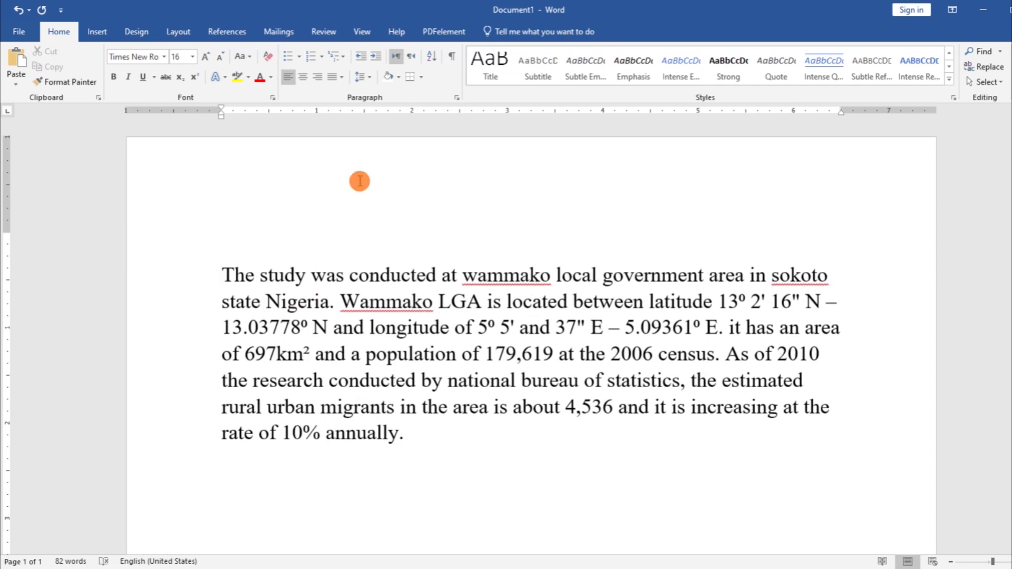
- Examine the available numbering formats and multilevel list styles for the paragraph without applying any
click(322, 57)
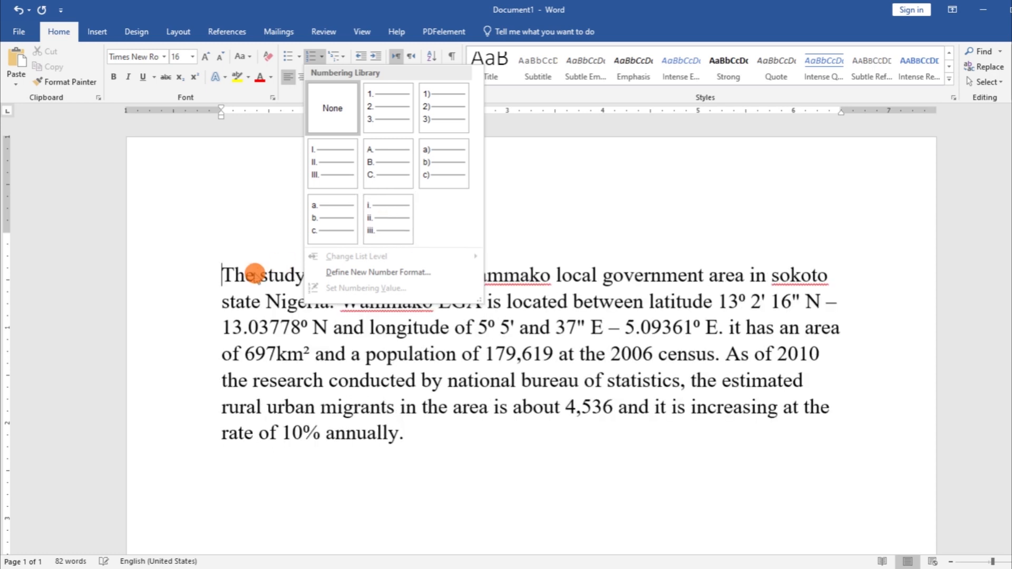
click(216, 277)
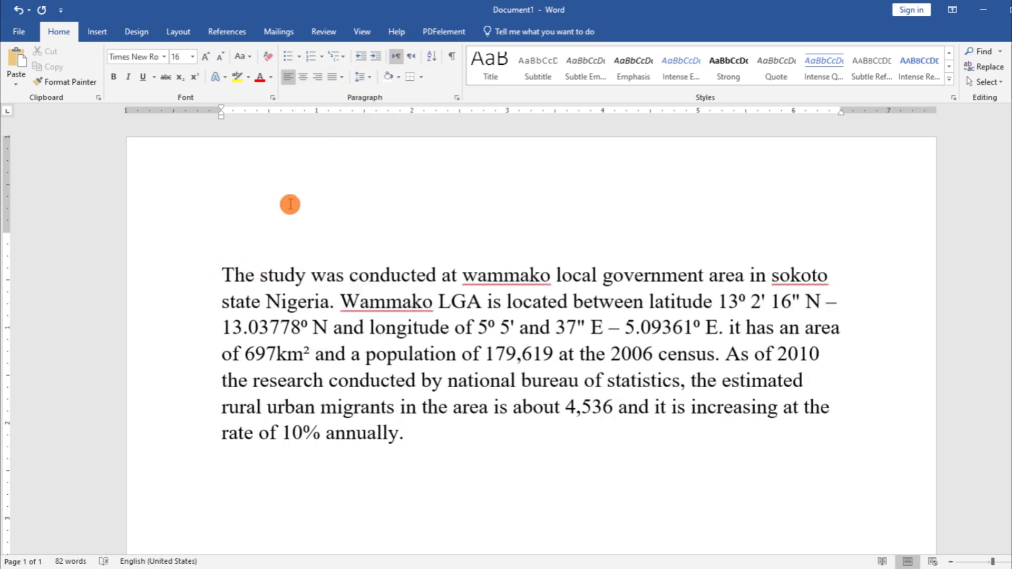
click(346, 60)
click(346, 61)
click(345, 60)
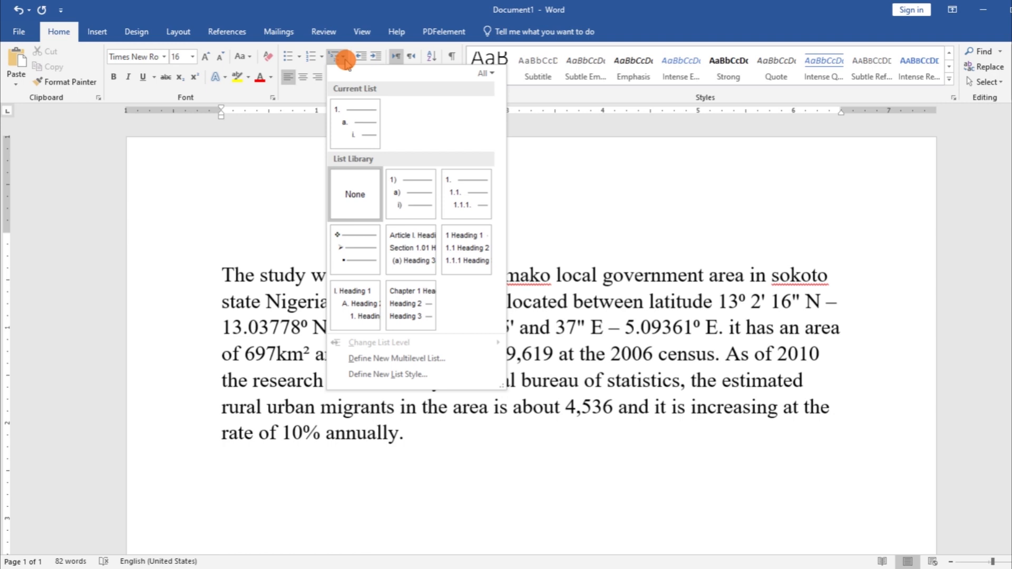
mouse_move(405, 208)
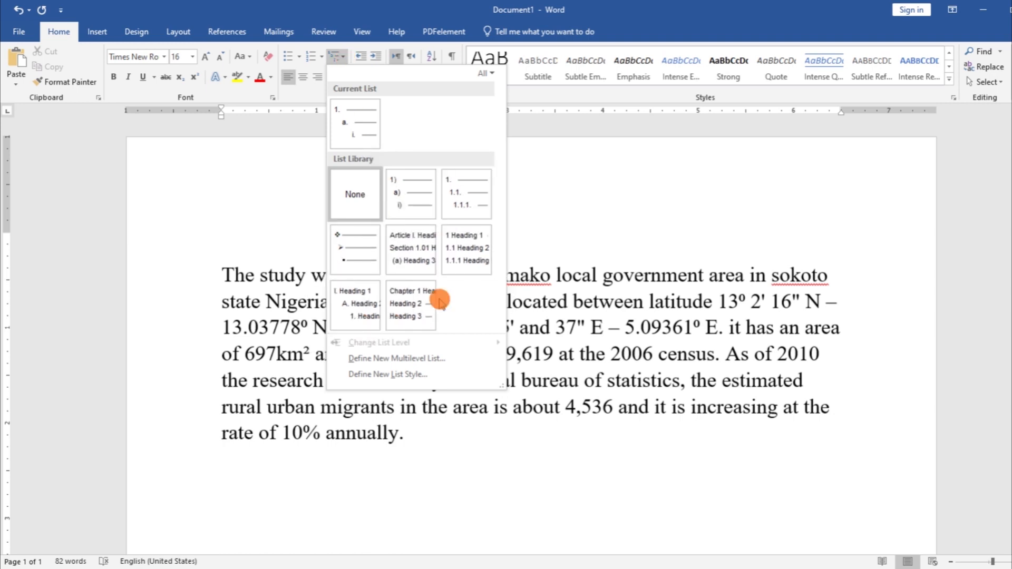
click(225, 273)
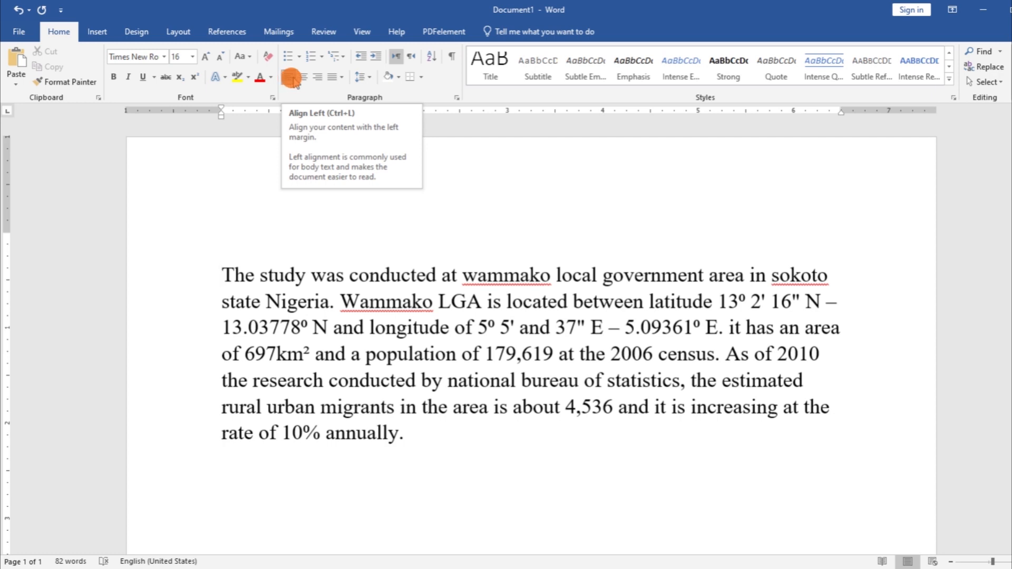
- Try center and right alignment on the paragraph, and finally justify it
click(309, 78)
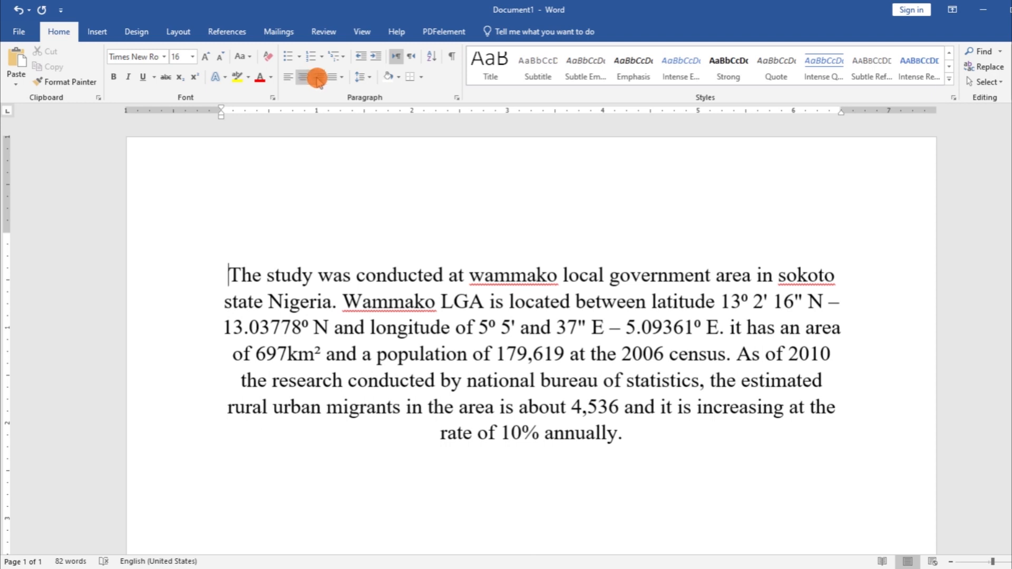
click(317, 78)
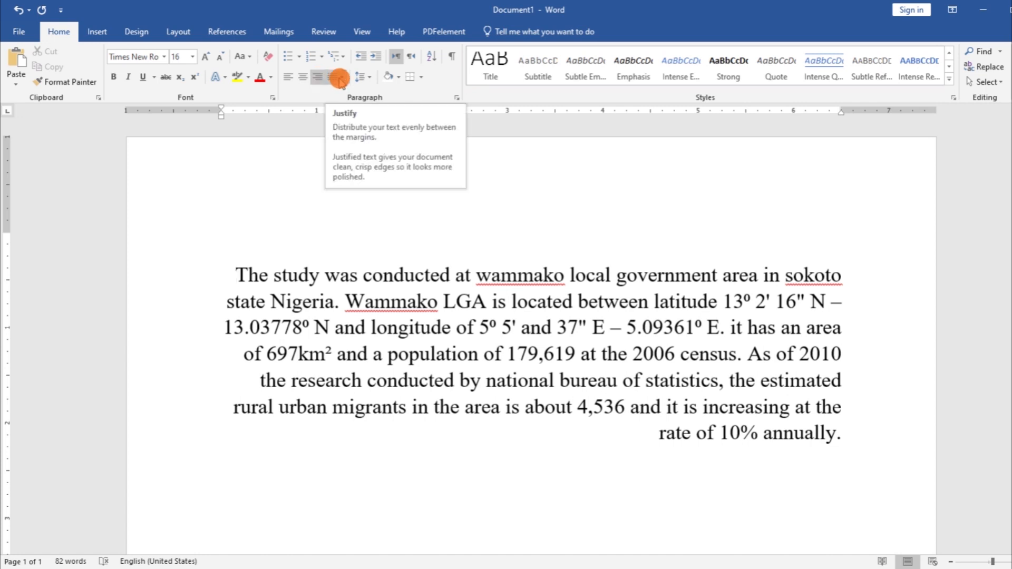
click(341, 80)
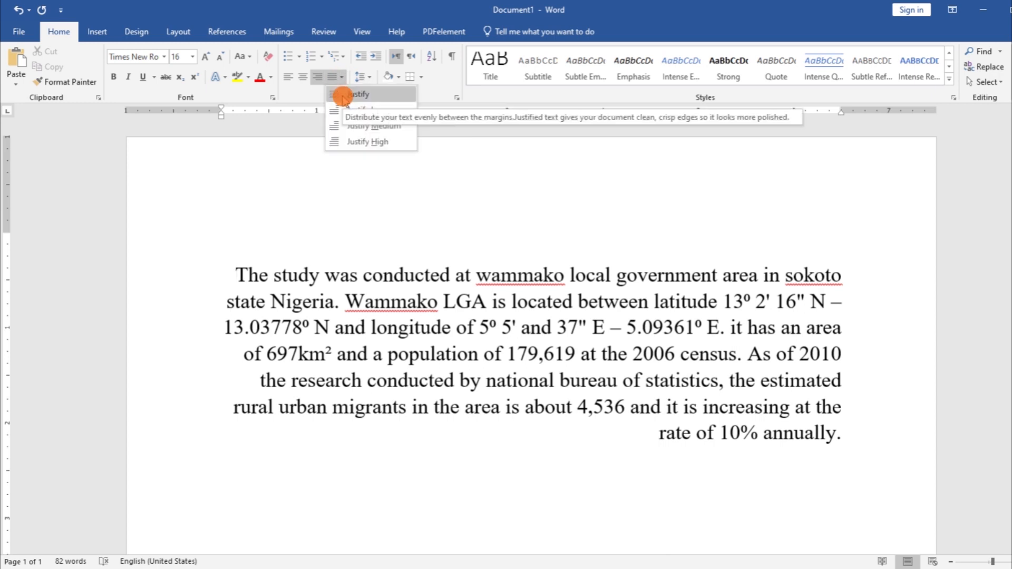
click(342, 95)
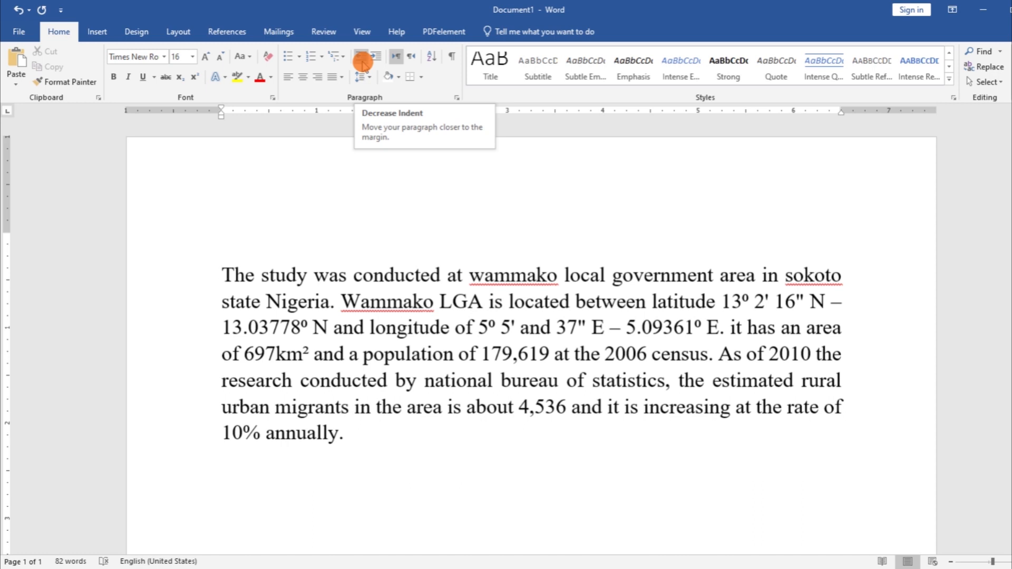
- Increase the paragraph's indent by three levels, and decrease it back to the margin
click(362, 59)
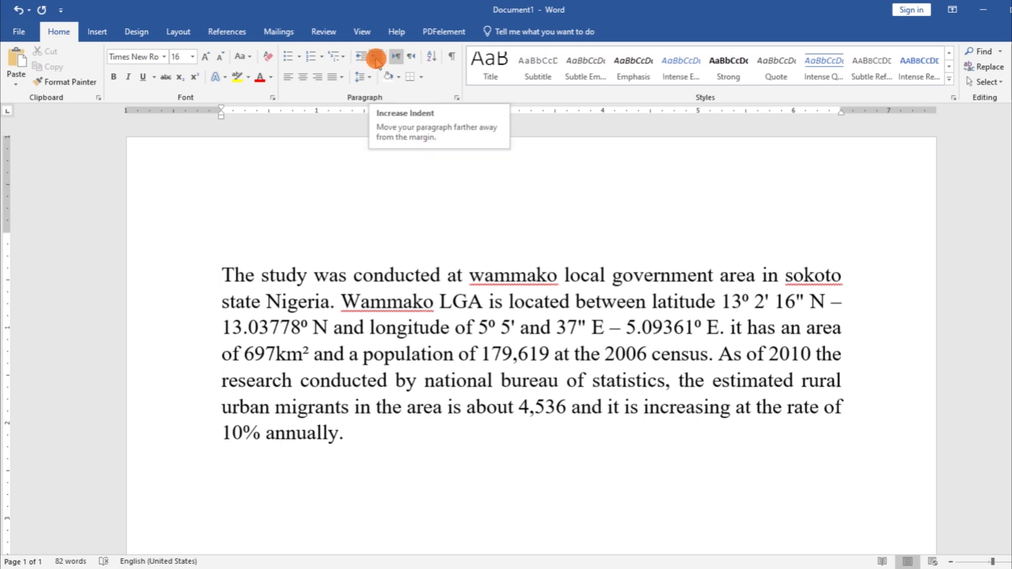
click(376, 60)
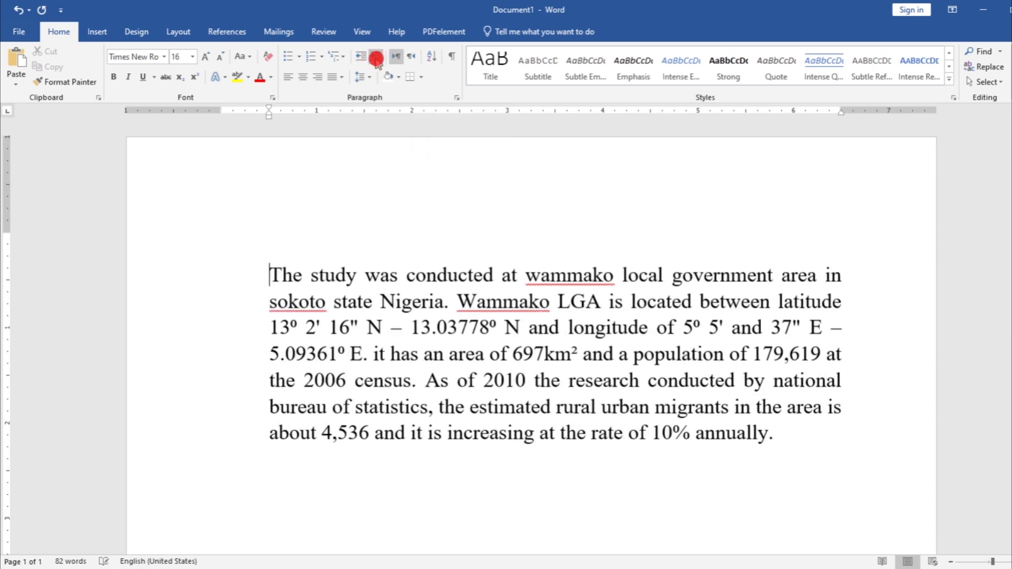
click(376, 60)
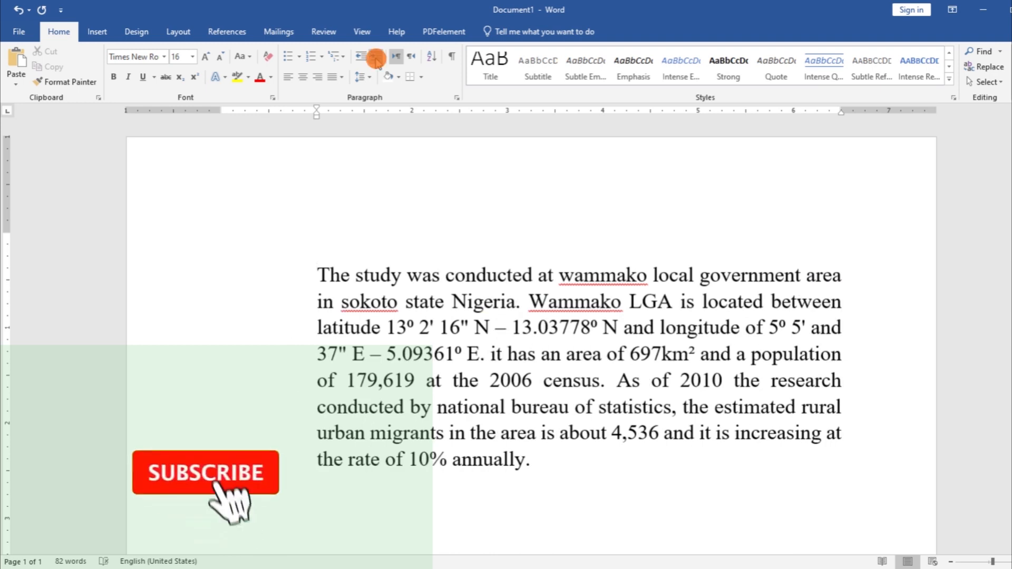
click(376, 59)
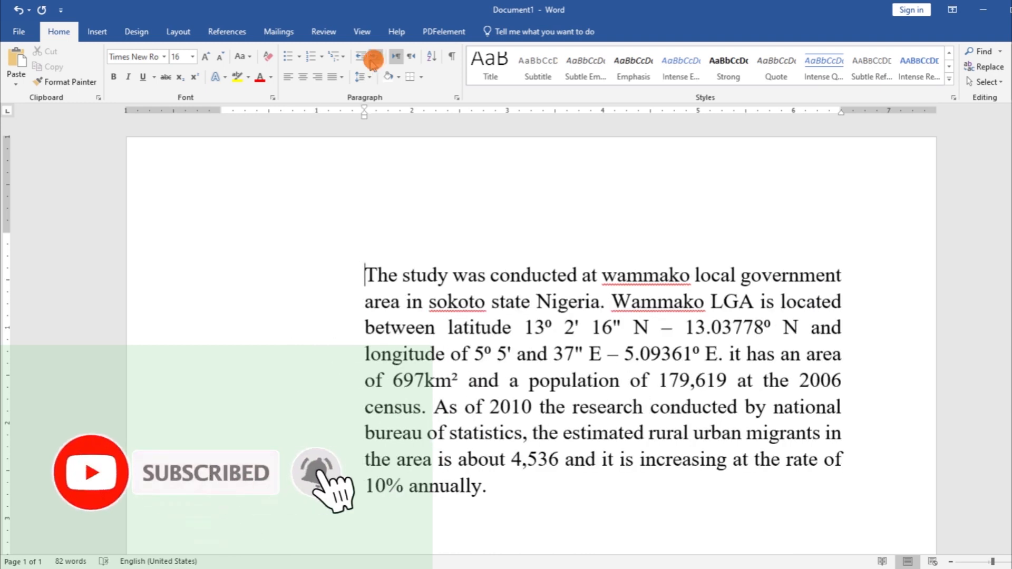
click(362, 60)
click(363, 60)
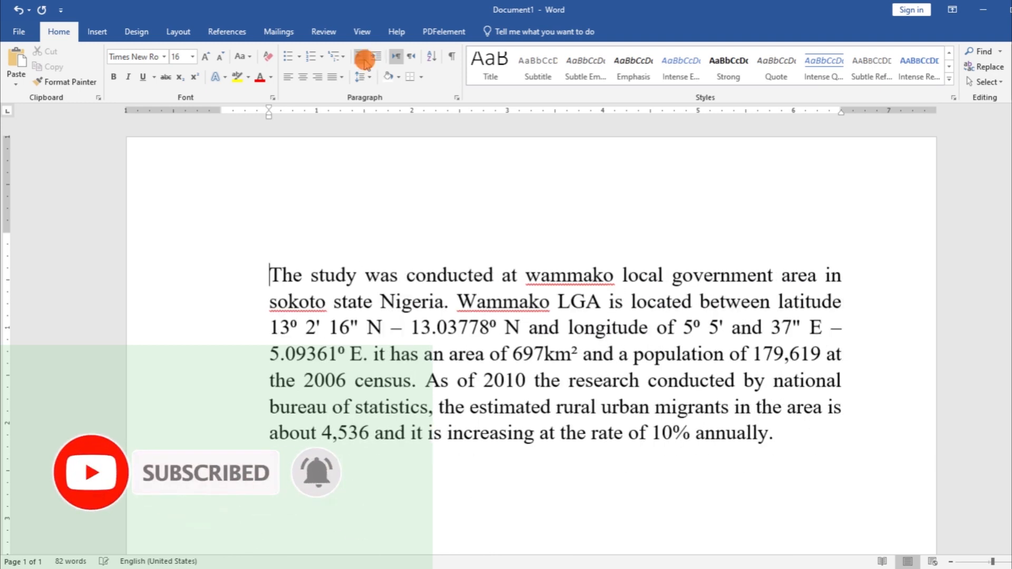
click(364, 59)
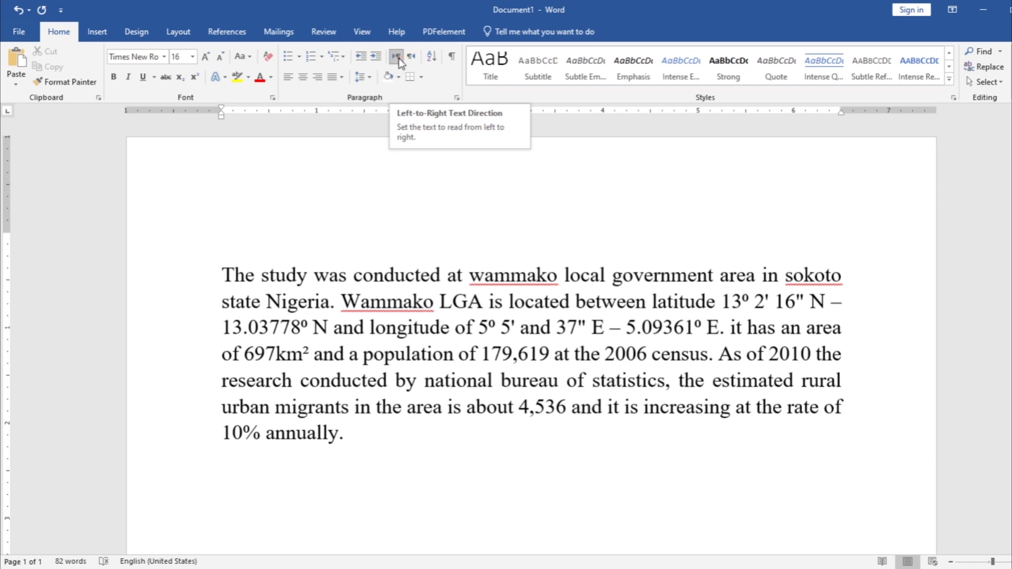
- Set the paragraph's text direction to right-to-left, and restore it to left-to-right
click(398, 58)
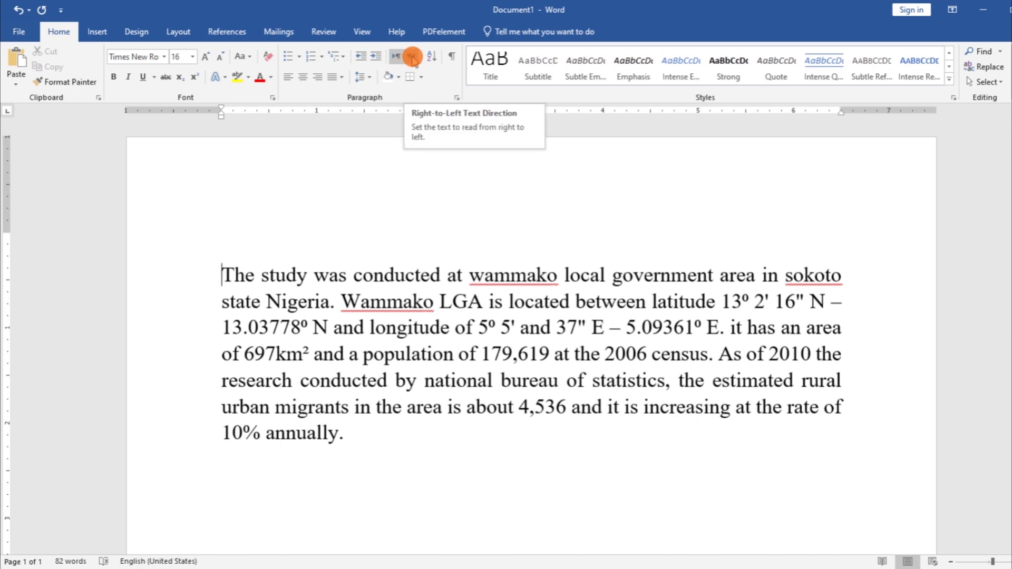
click(413, 58)
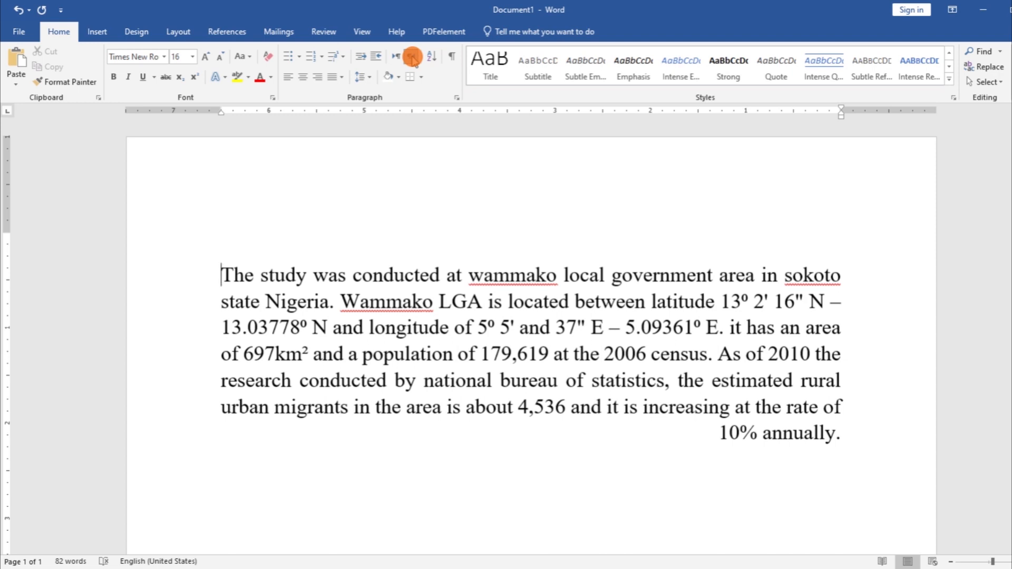
click(395, 56)
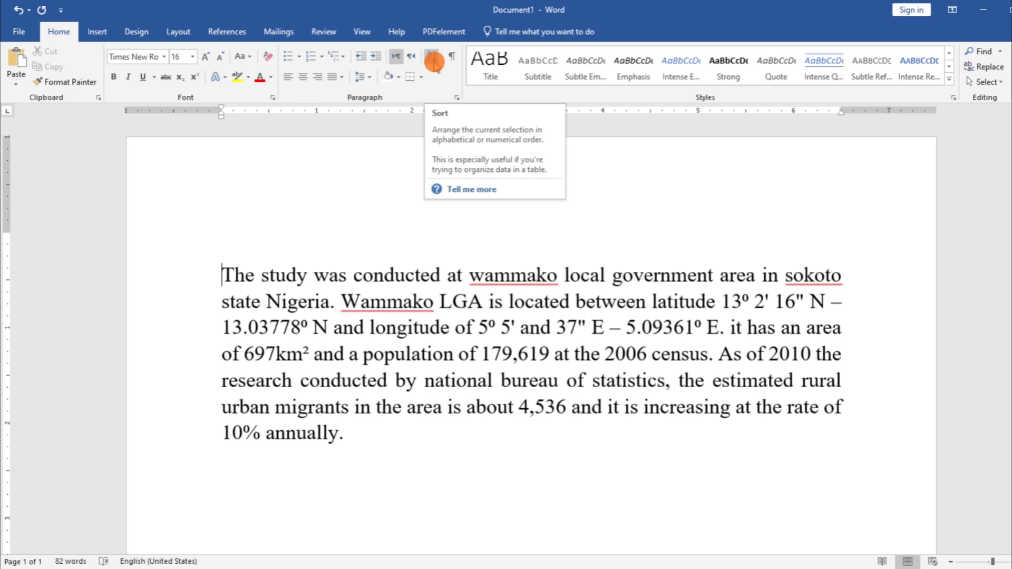
- Sort the document's paragraphs in descending order, trying the Number and Date types before settling on Text
click(433, 61)
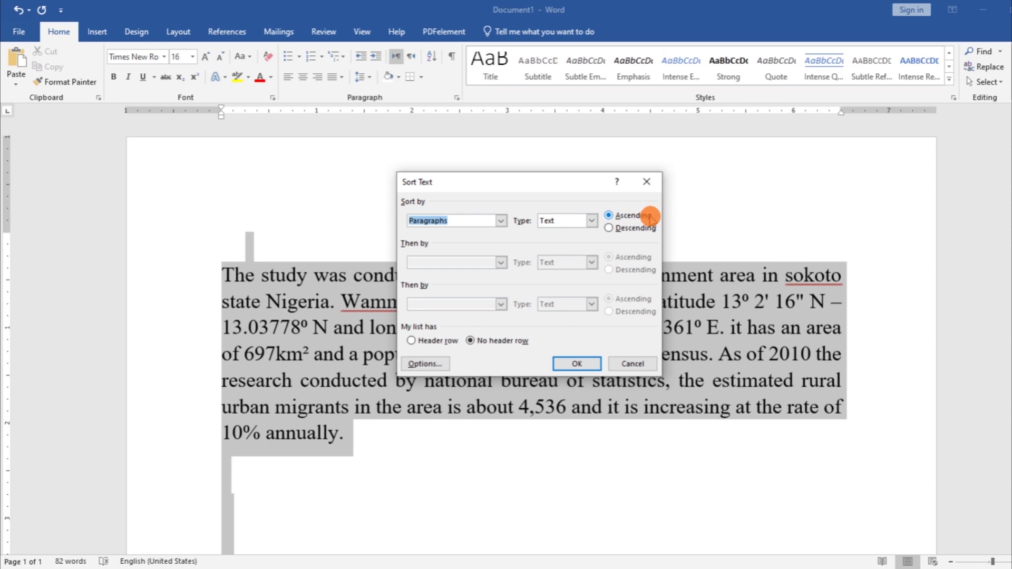
click(615, 230)
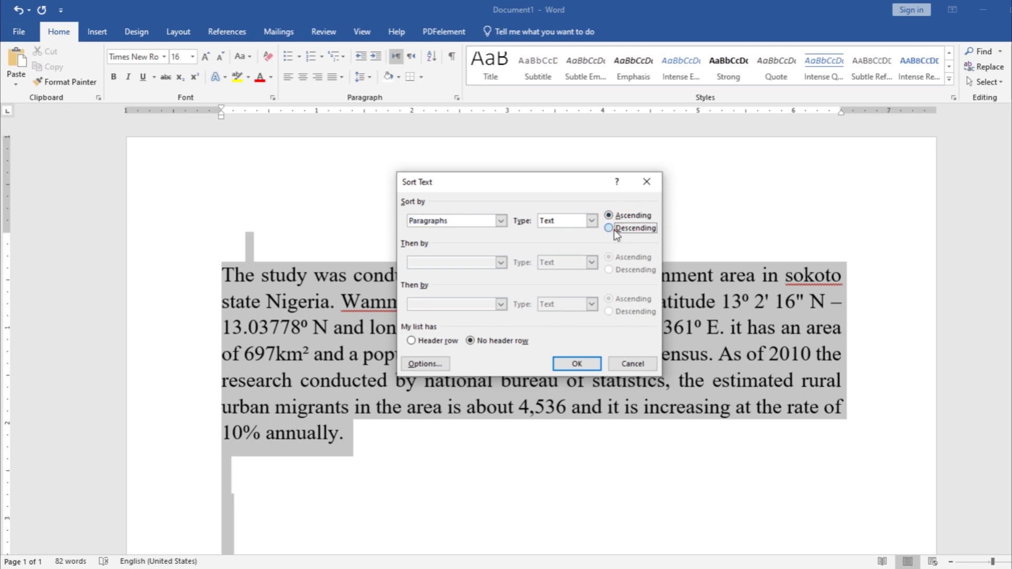
click(612, 216)
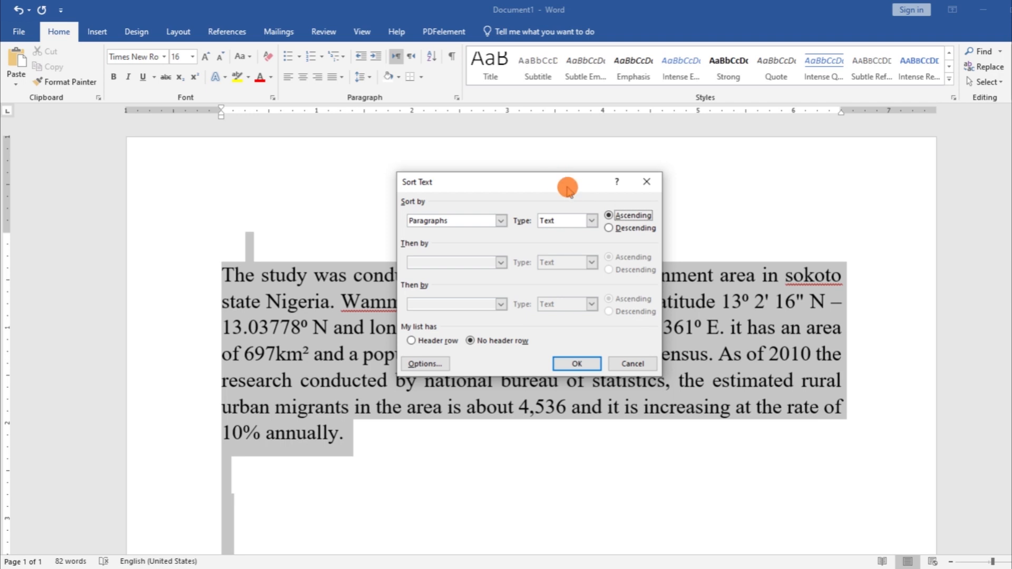
click(613, 231)
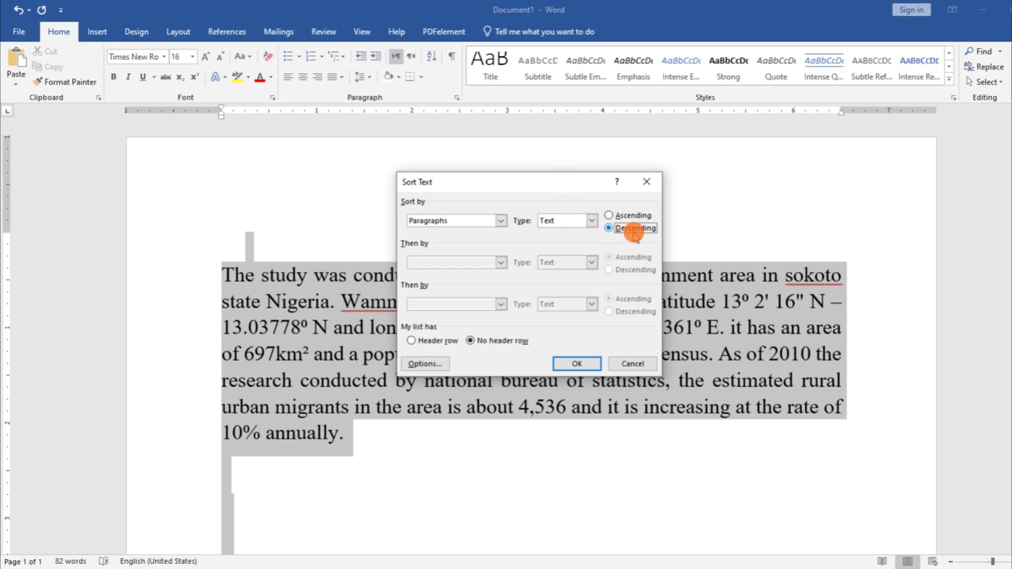
click(592, 221)
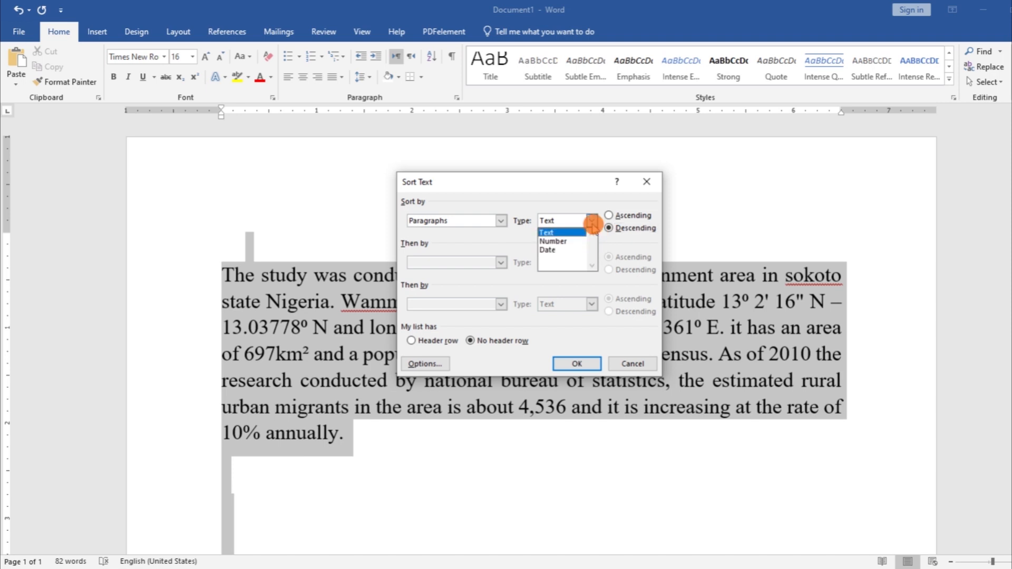
click(575, 241)
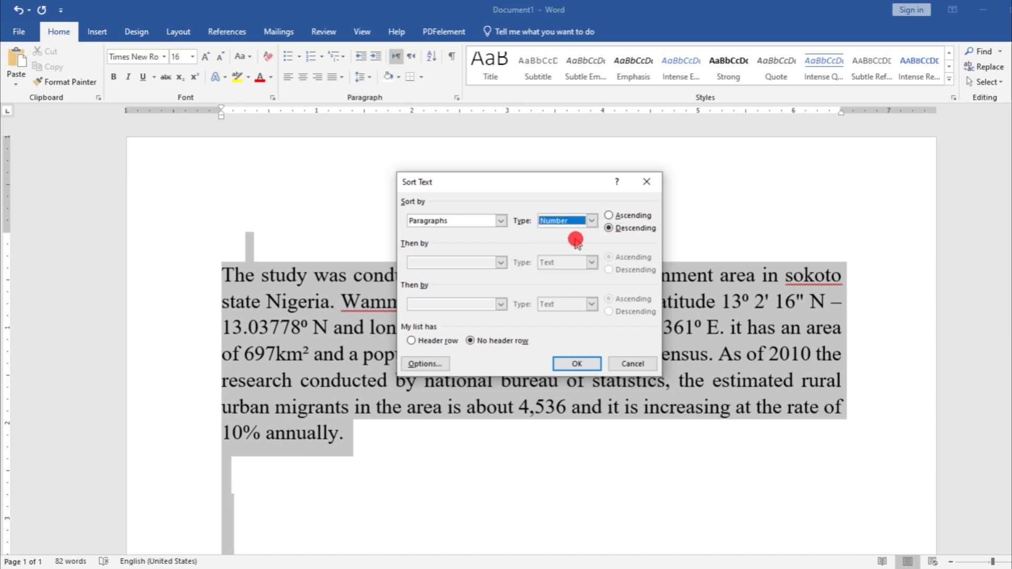
click(591, 220)
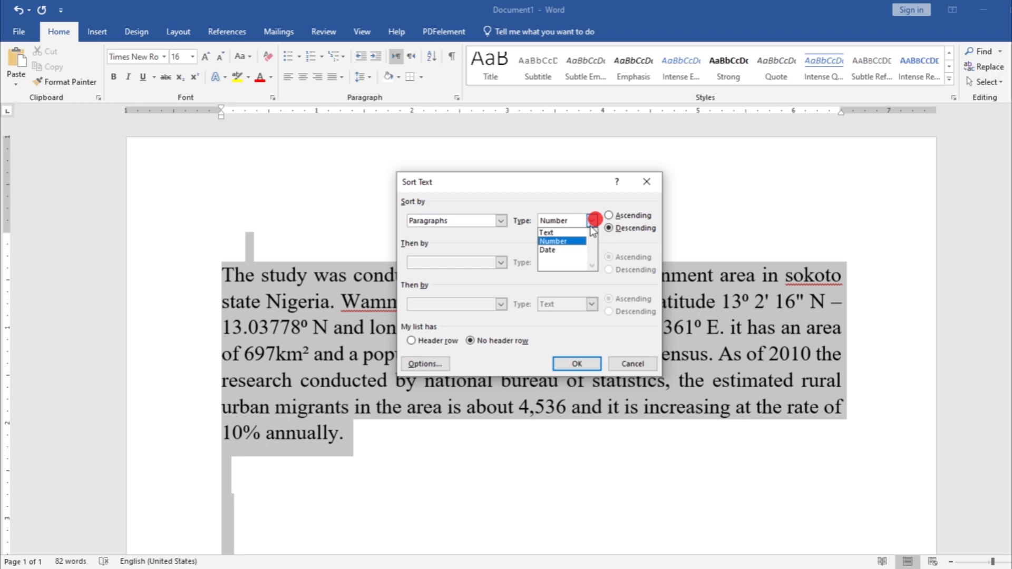
click(572, 249)
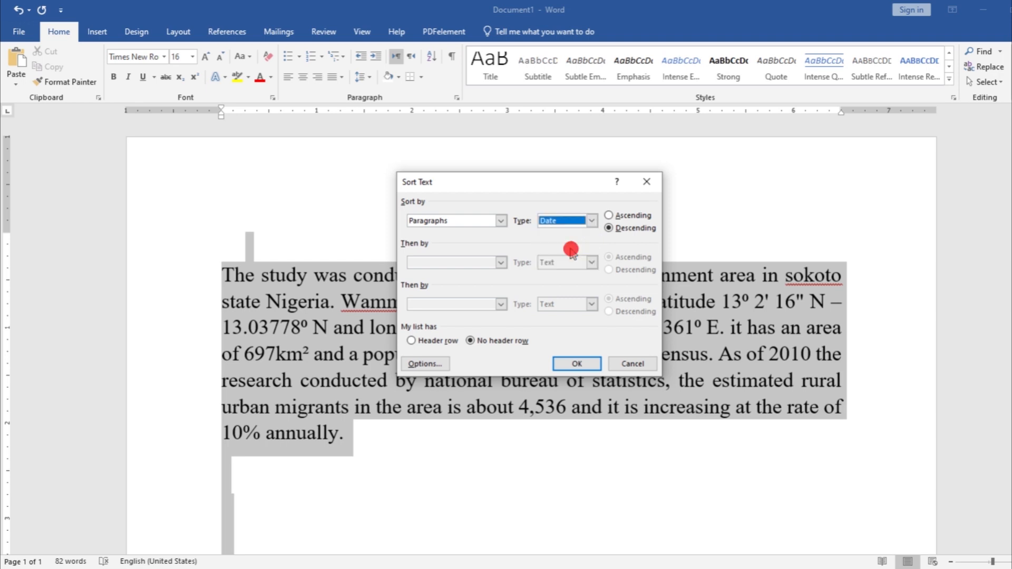
click(592, 221)
click(572, 232)
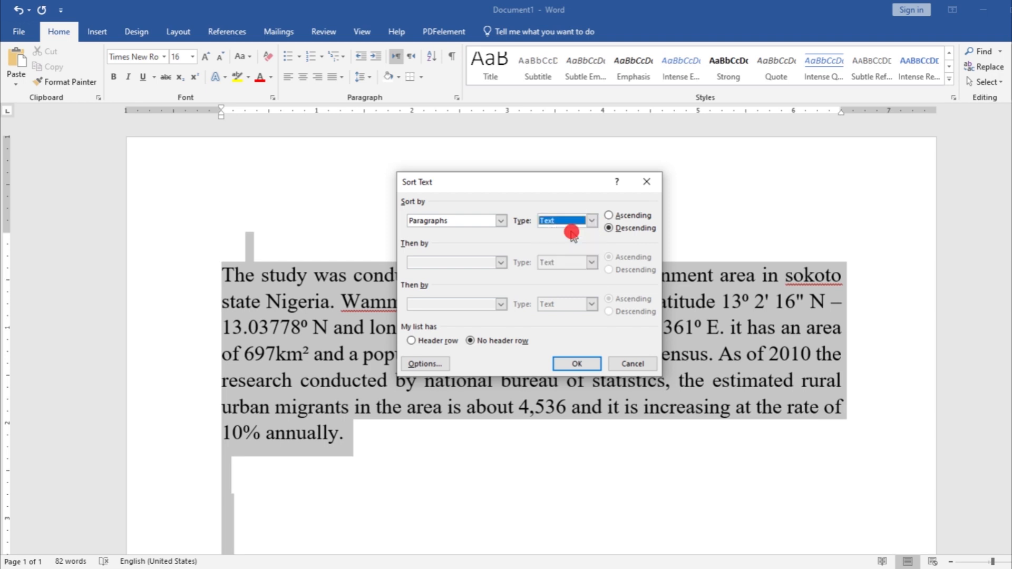
click(596, 363)
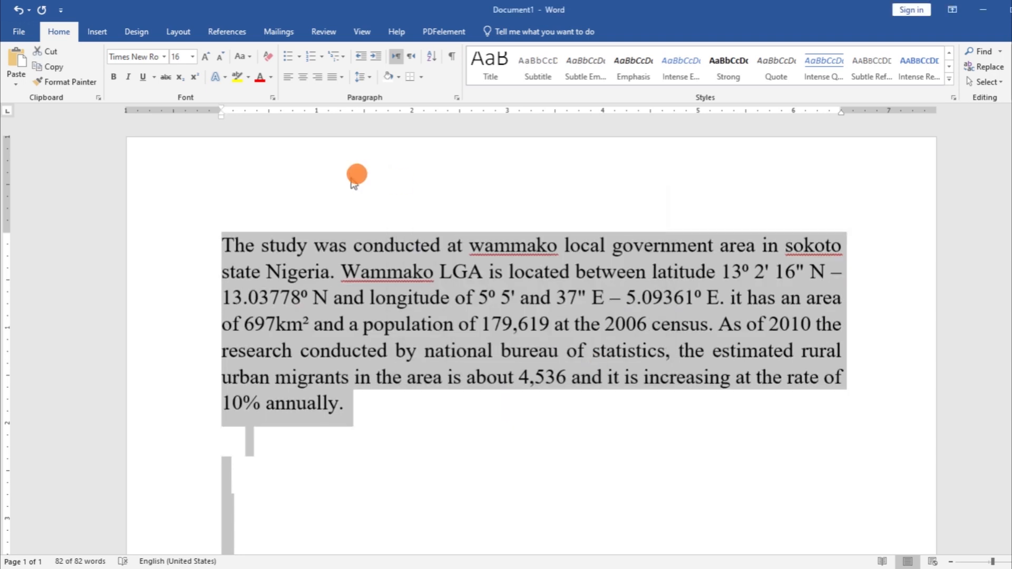
click(352, 177)
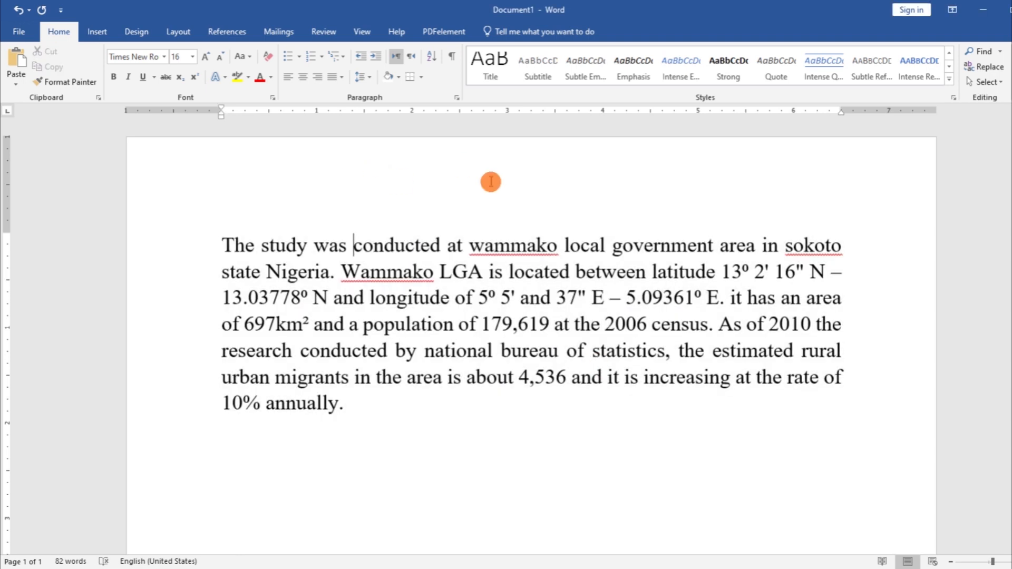
- Try 3.0 line spacing on the paragraph, and finally set it to 1.5
click(368, 81)
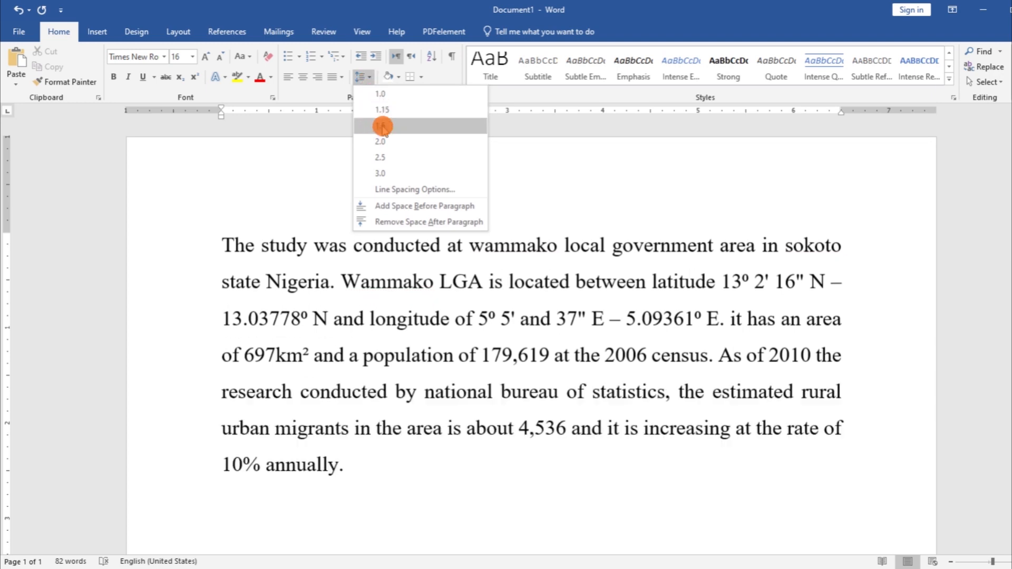
click(387, 174)
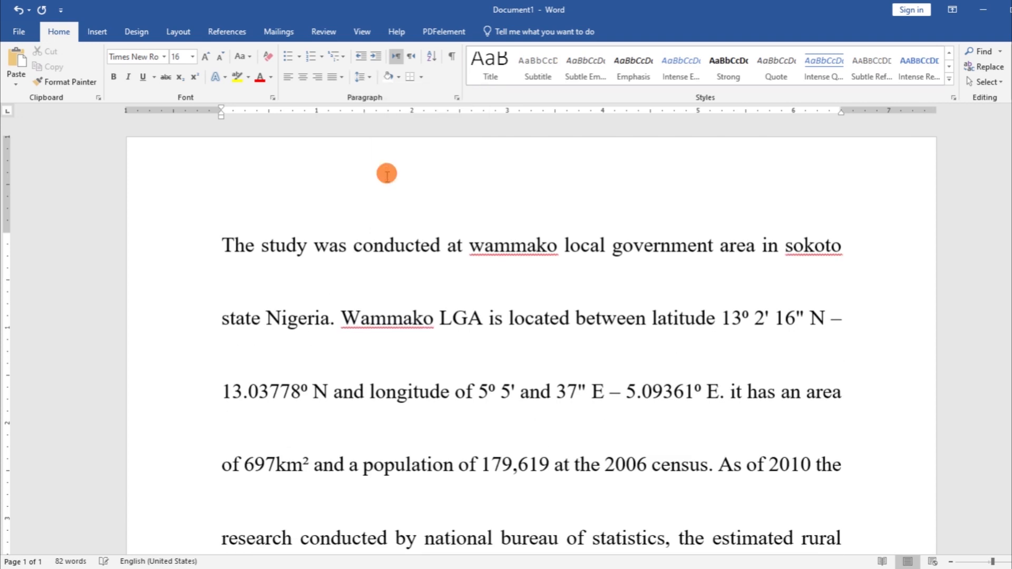
click(368, 76)
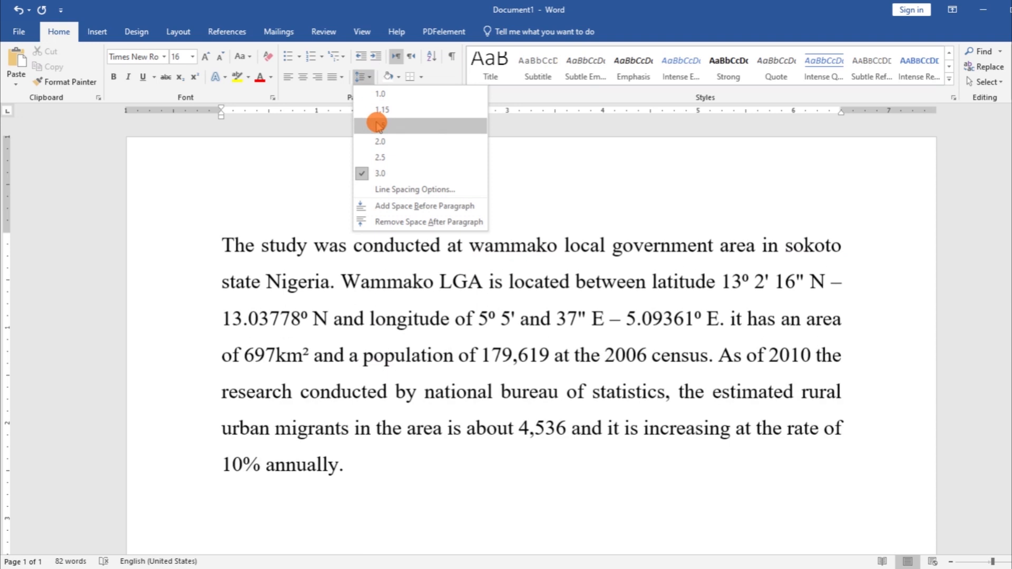
click(378, 125)
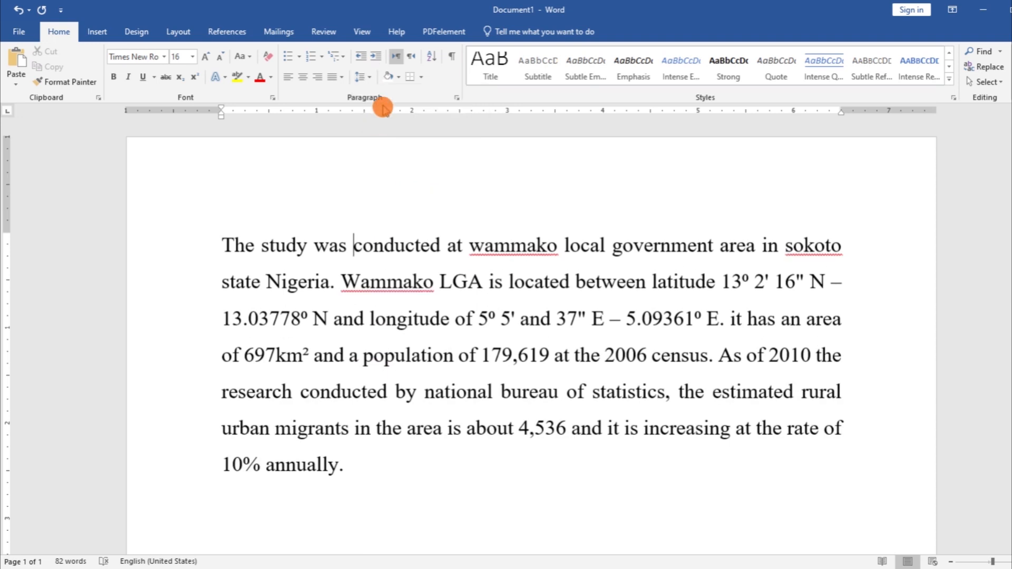
click(371, 78)
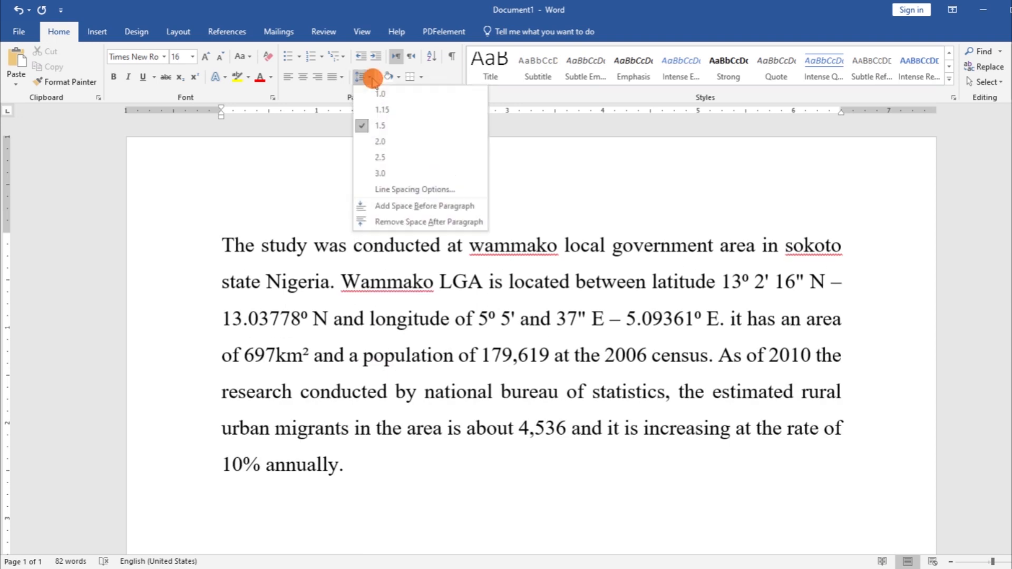
click(323, 208)
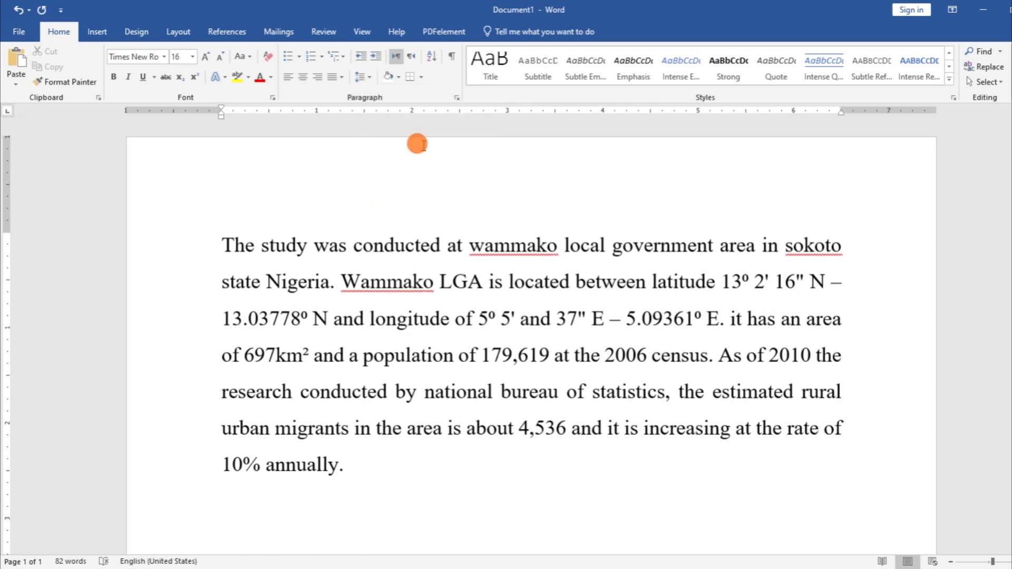
- Shade the paragraph with Green, Accent 6, Lighter 80%, and replace that shading with a custom bright blue
click(399, 79)
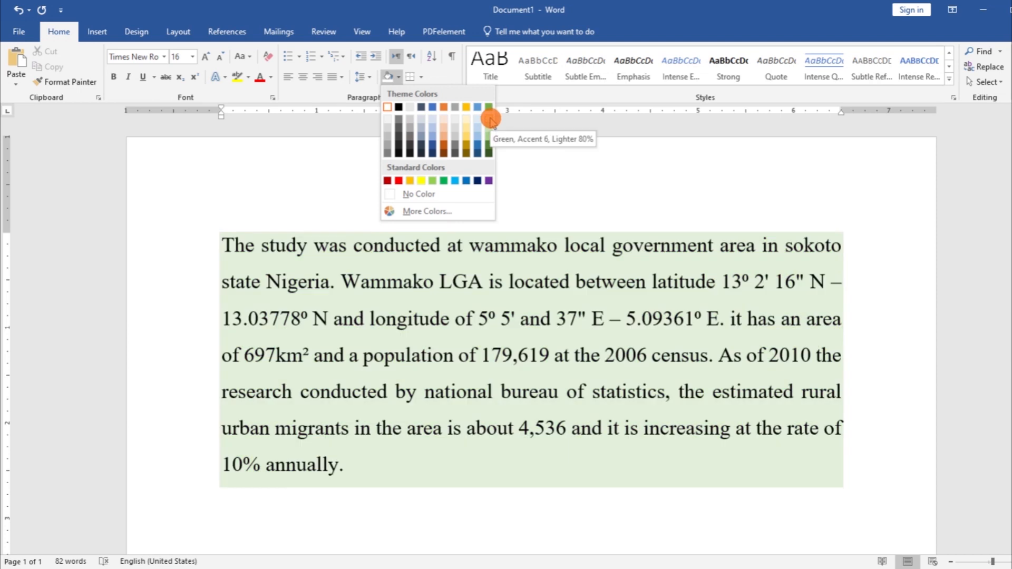
click(490, 119)
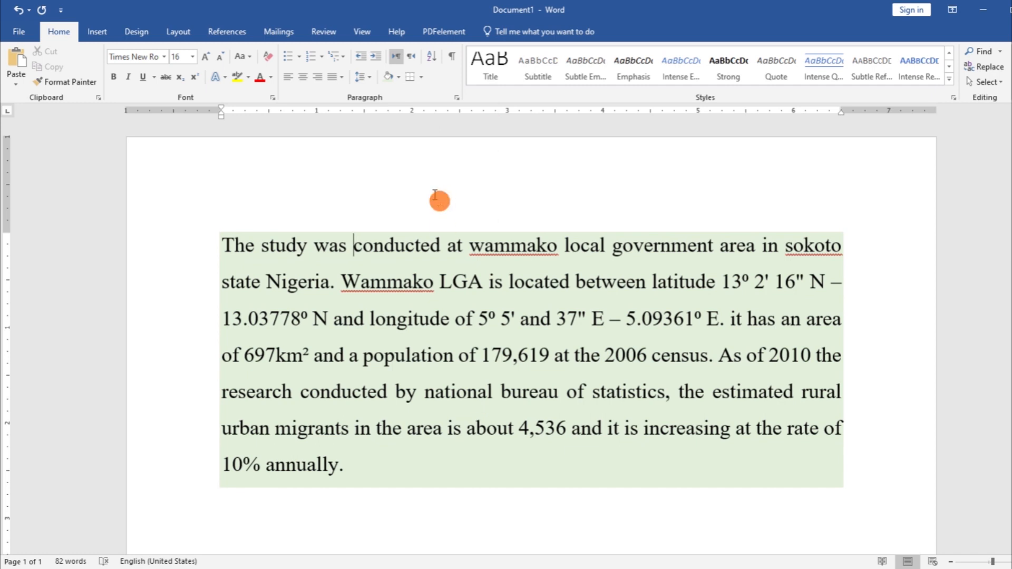
click(399, 80)
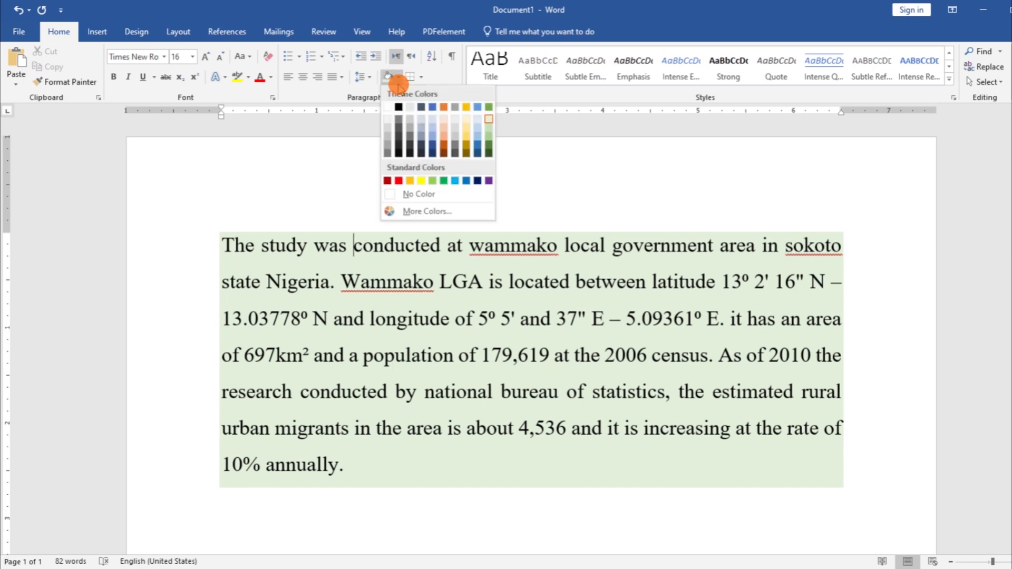
click(415, 210)
click(501, 235)
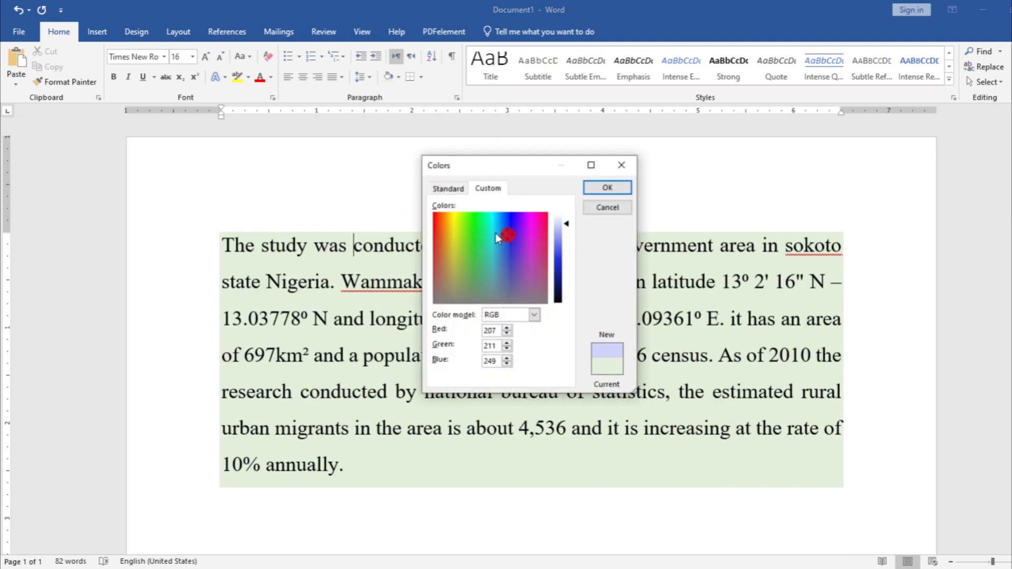
click(486, 230)
click(448, 188)
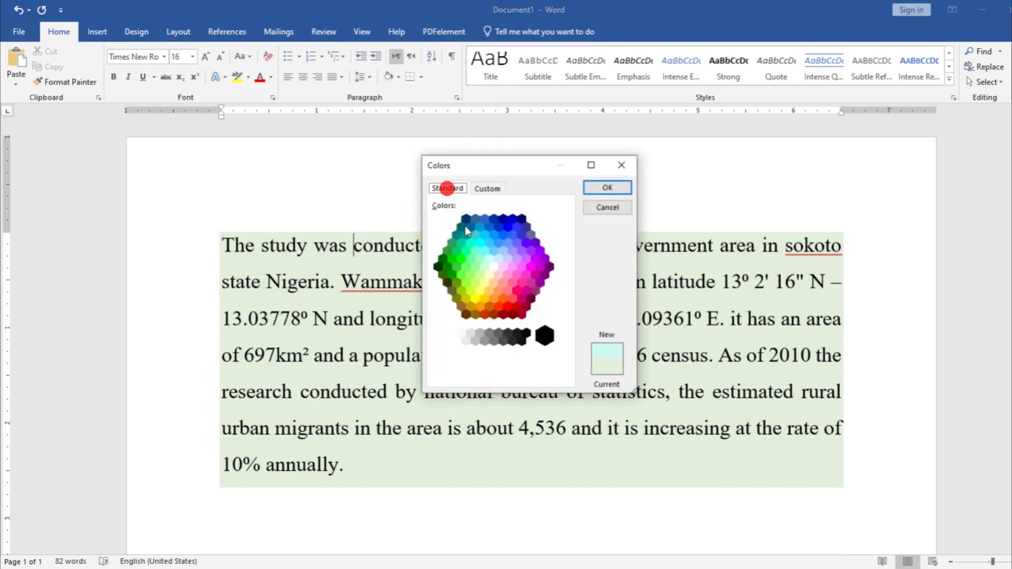
click(472, 243)
click(487, 188)
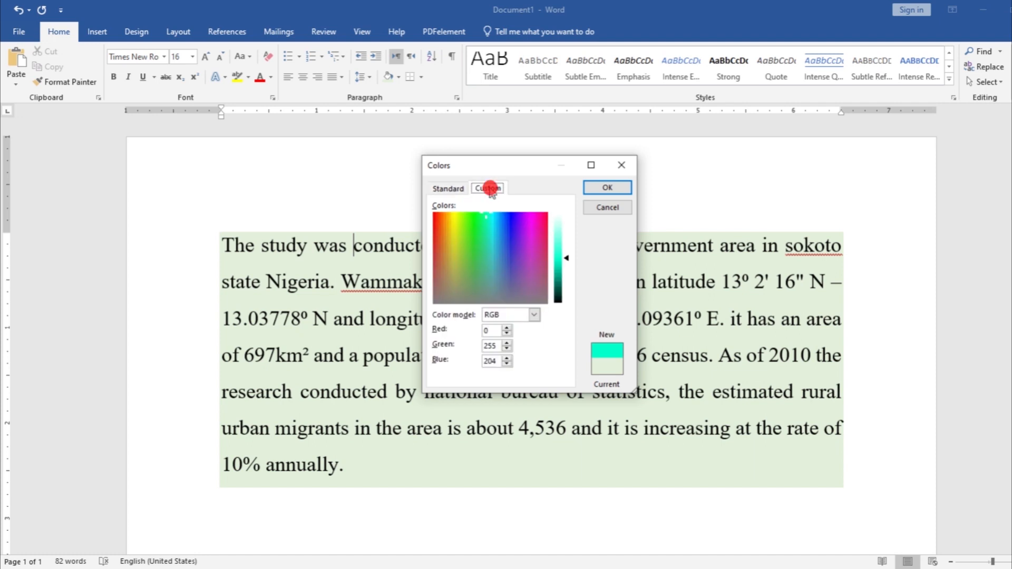
click(495, 234)
click(608, 187)
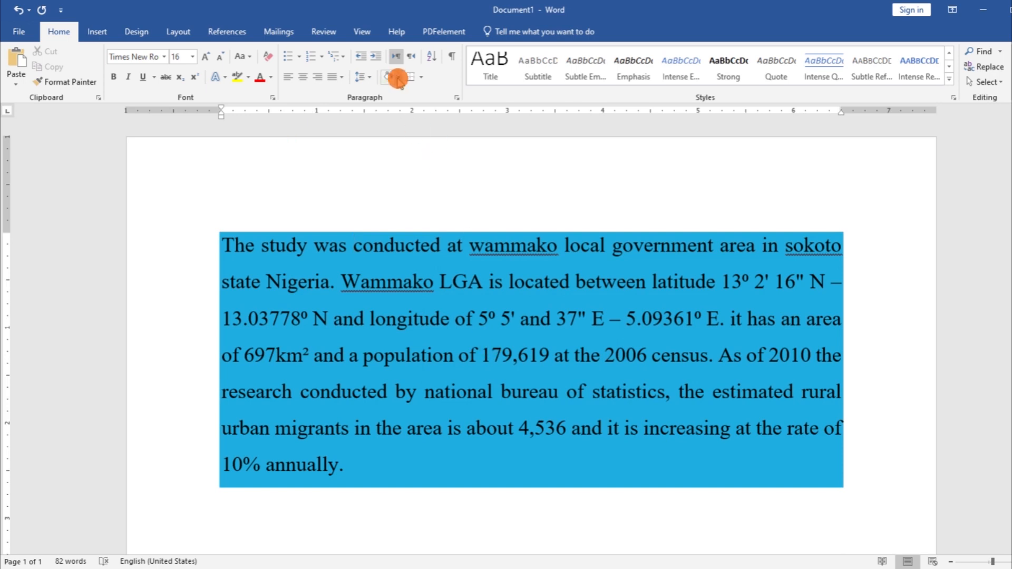
- Remove the paragraph's shading and place the cursor at the start of its text
click(399, 79)
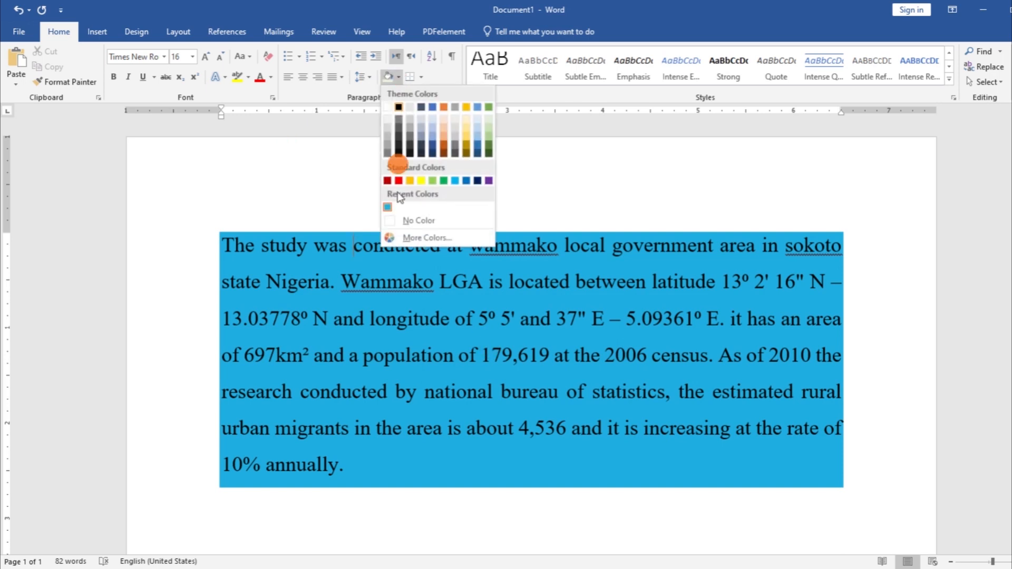
click(403, 220)
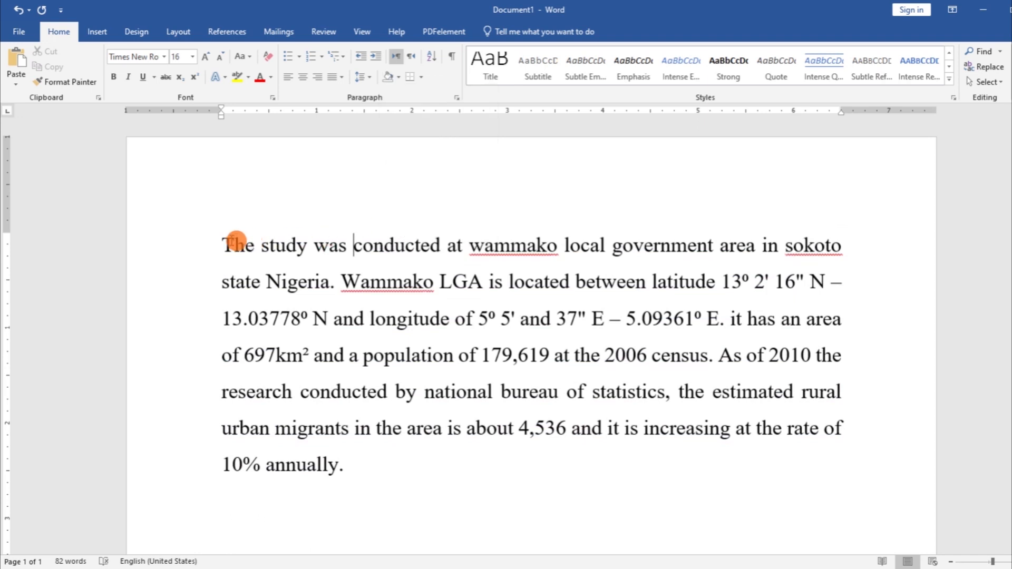
click(221, 244)
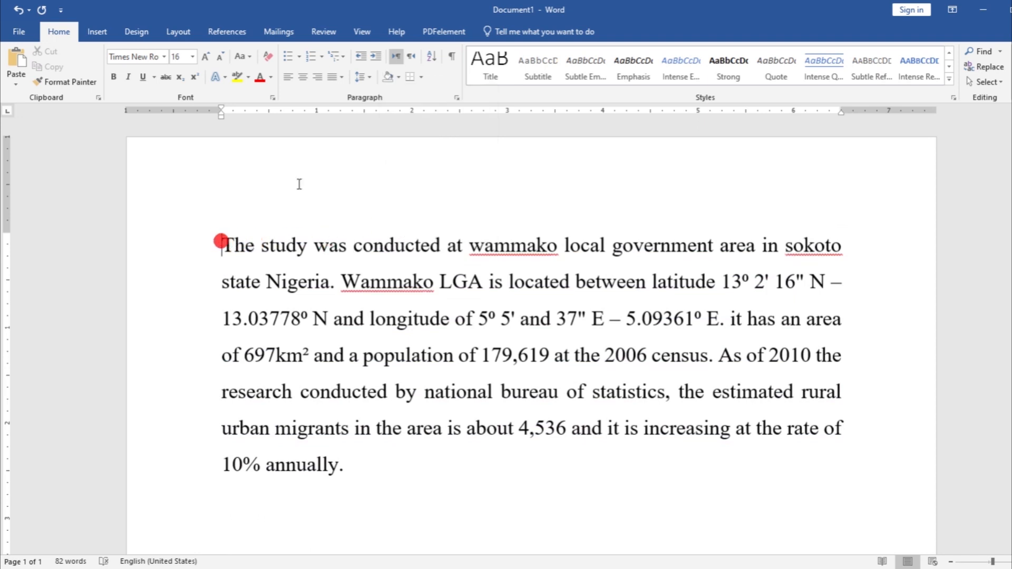
- Draw a table cell about 6.87" wide and 1.52" high around the paragraph's first lines, and undo it
click(421, 78)
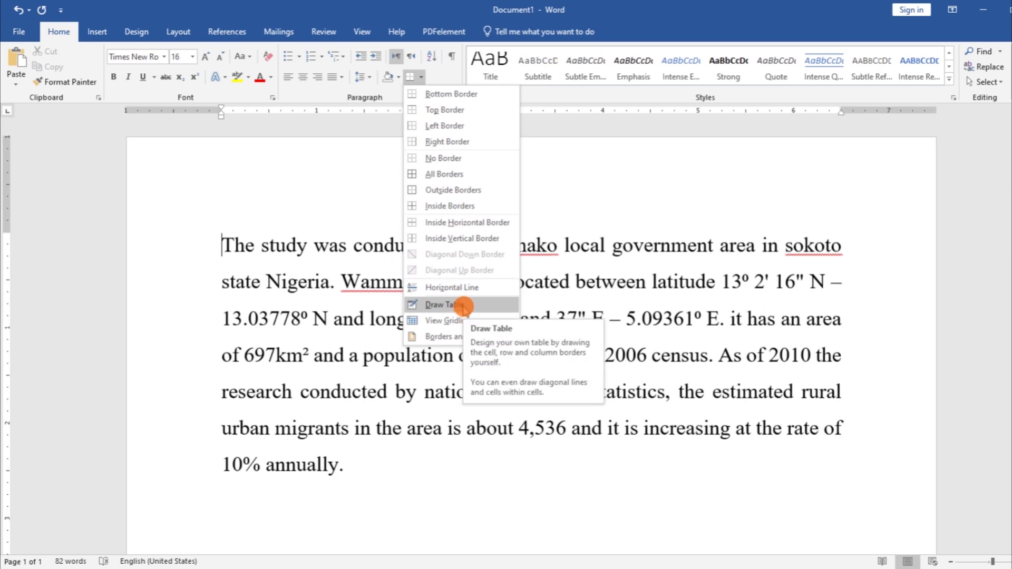
click(463, 306)
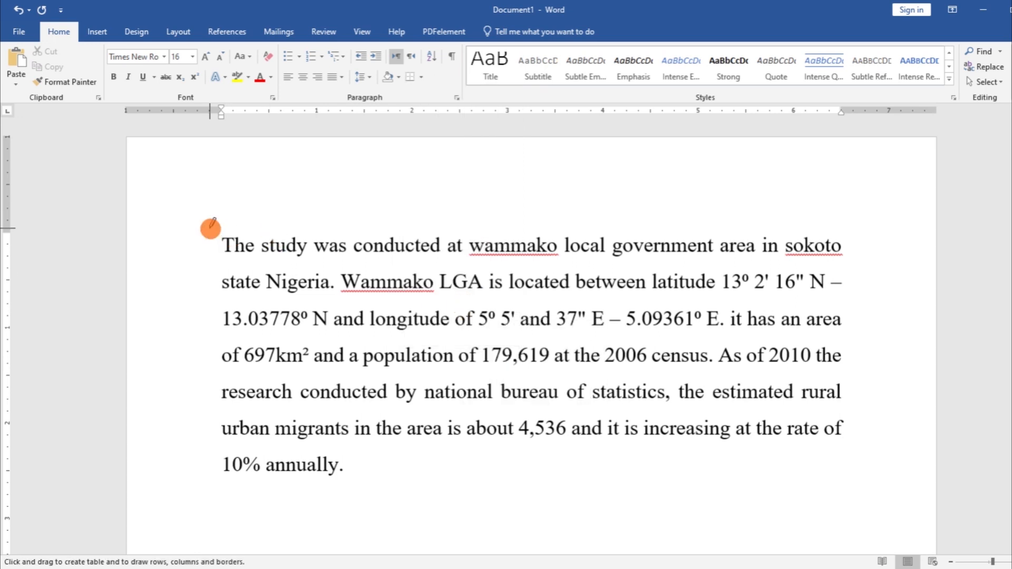
mouse_move(210, 228)
mouse_down()
mouse_move(467, 252)
mouse_move(639, 357)
mouse_move(684, 419)
mouse_move(849, 347)
mouse_move(865, 374)
mouse_up()
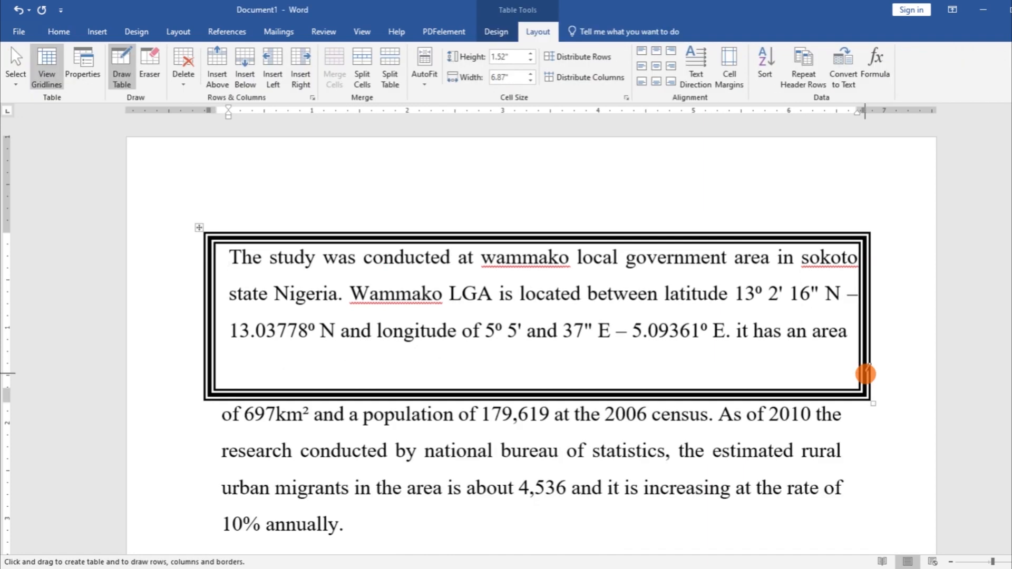
click(17, 10)
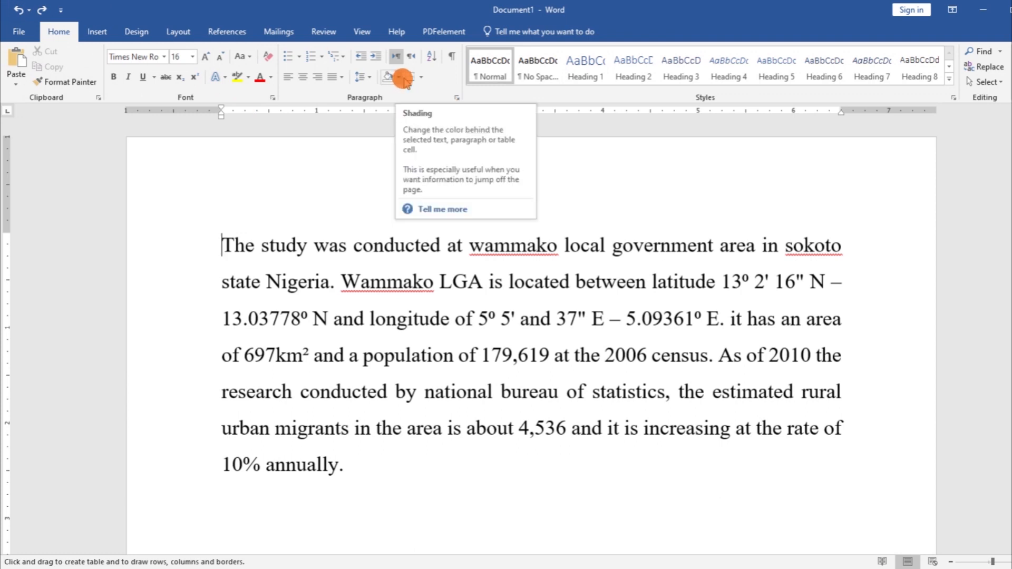
- Add a box page border in a thick-and-thin line style, 3 pt wide, to the whole document
click(422, 79)
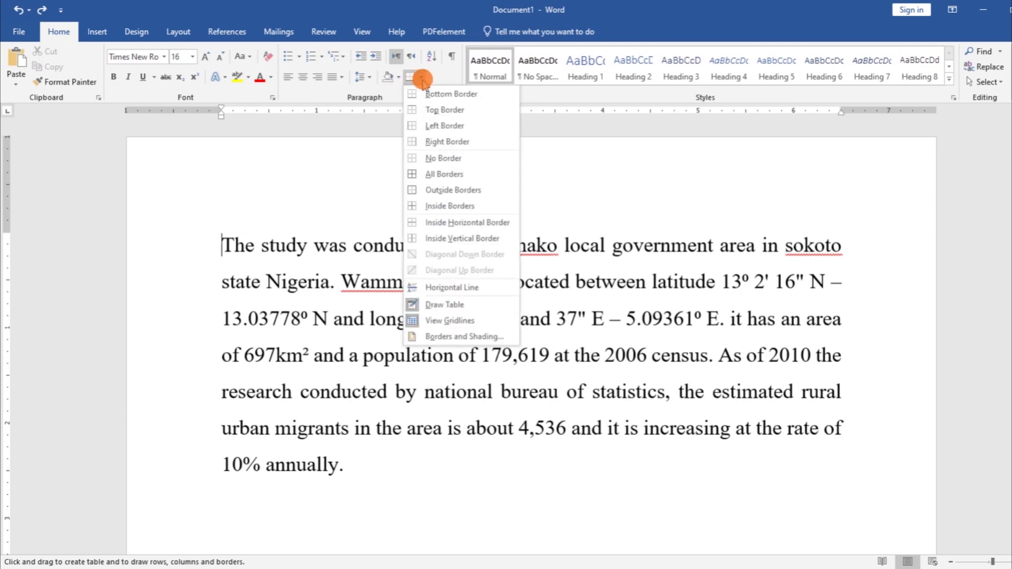
click(452, 337)
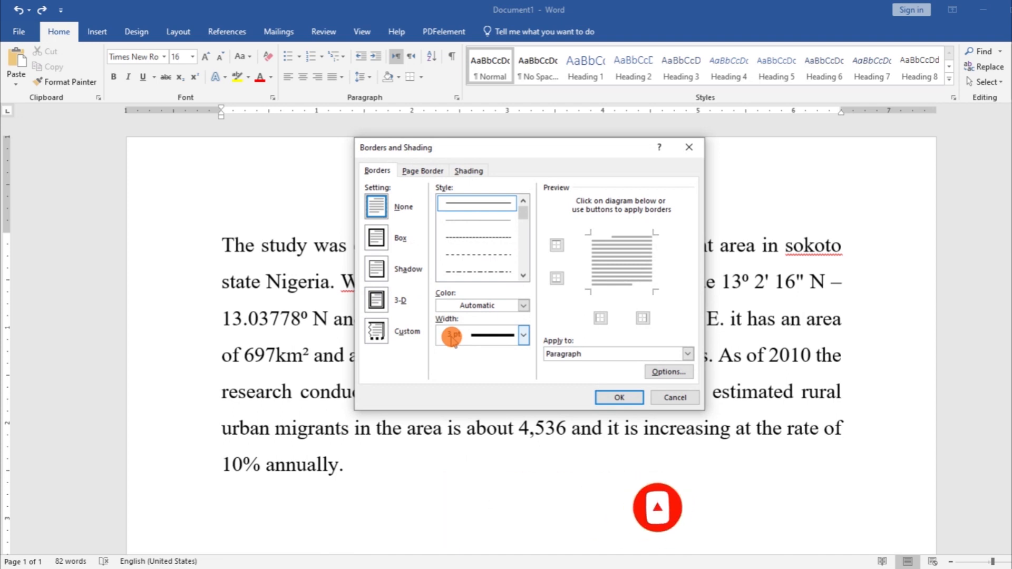
click(424, 171)
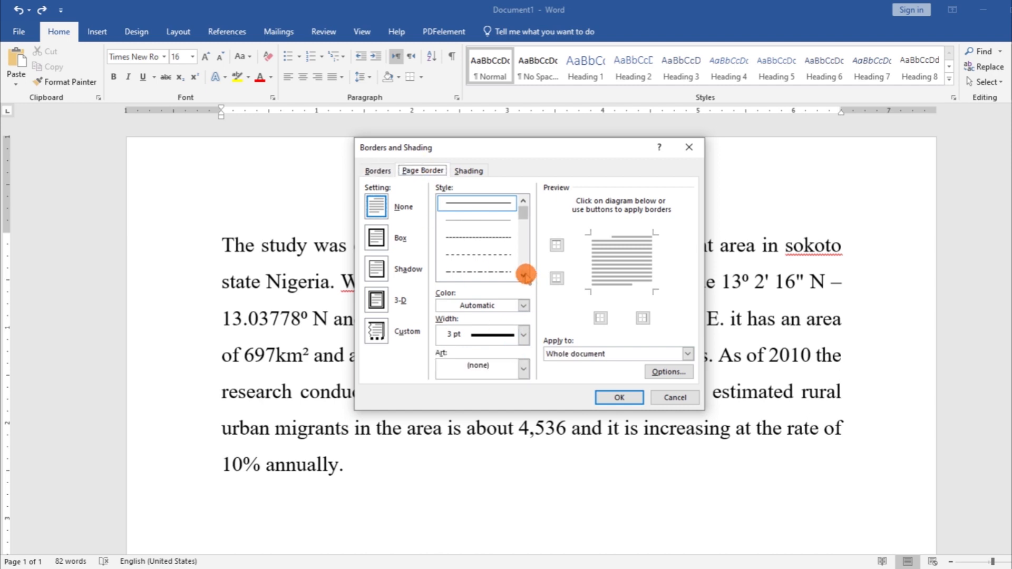
click(523, 274)
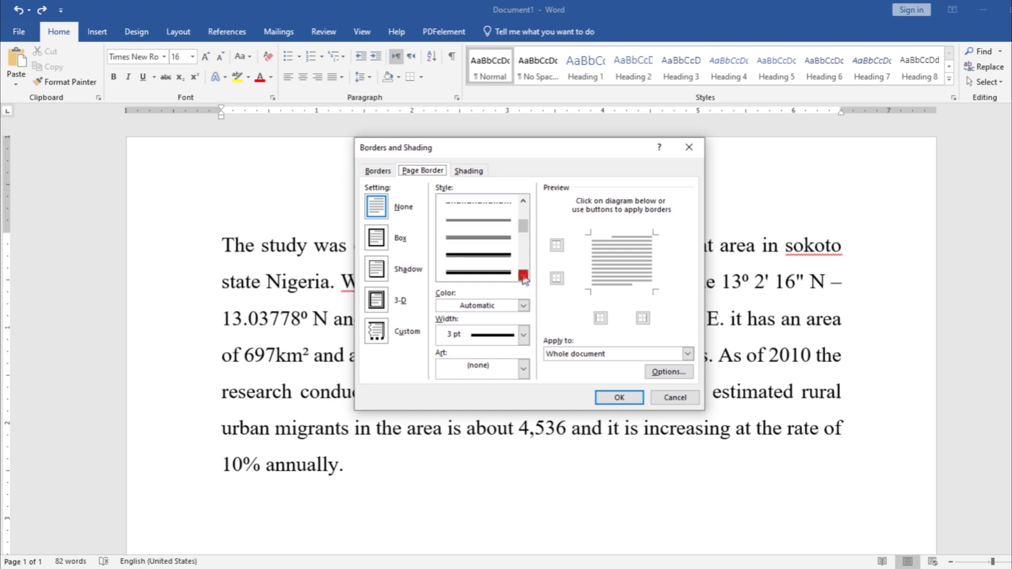
click(498, 254)
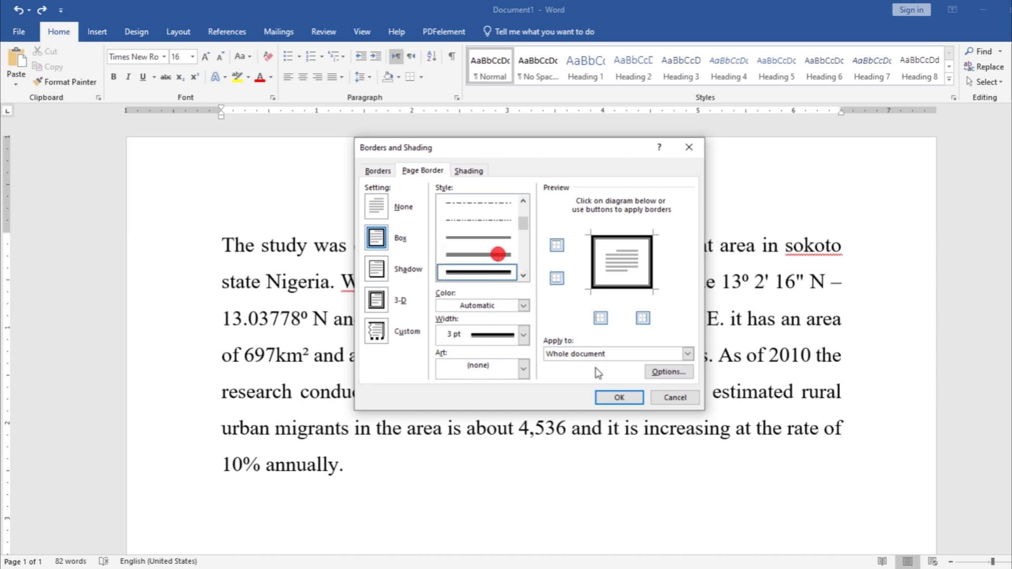
click(619, 398)
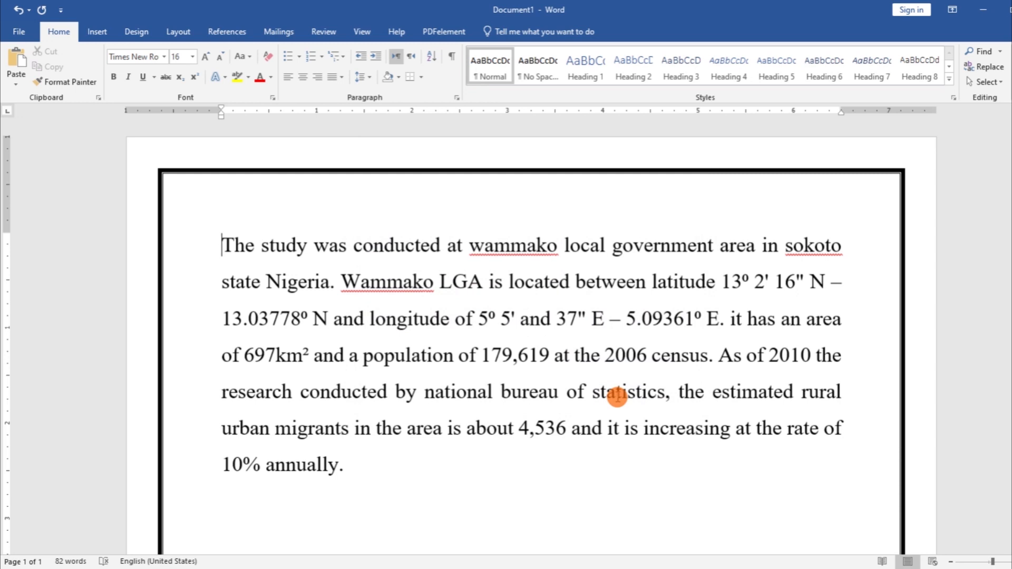
- Replace the page border line with the red apples art border for the whole document
click(424, 78)
click(445, 335)
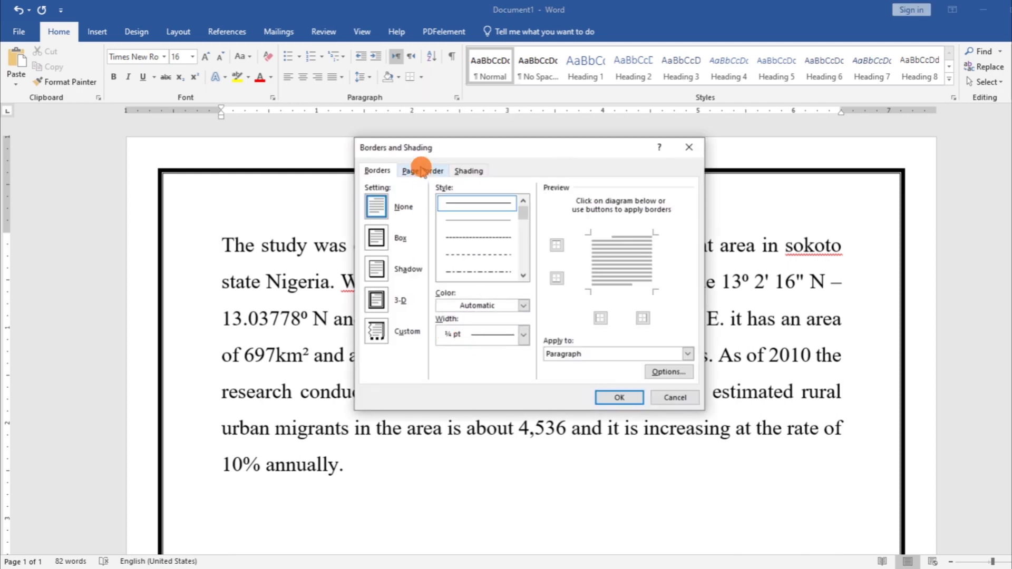
click(422, 170)
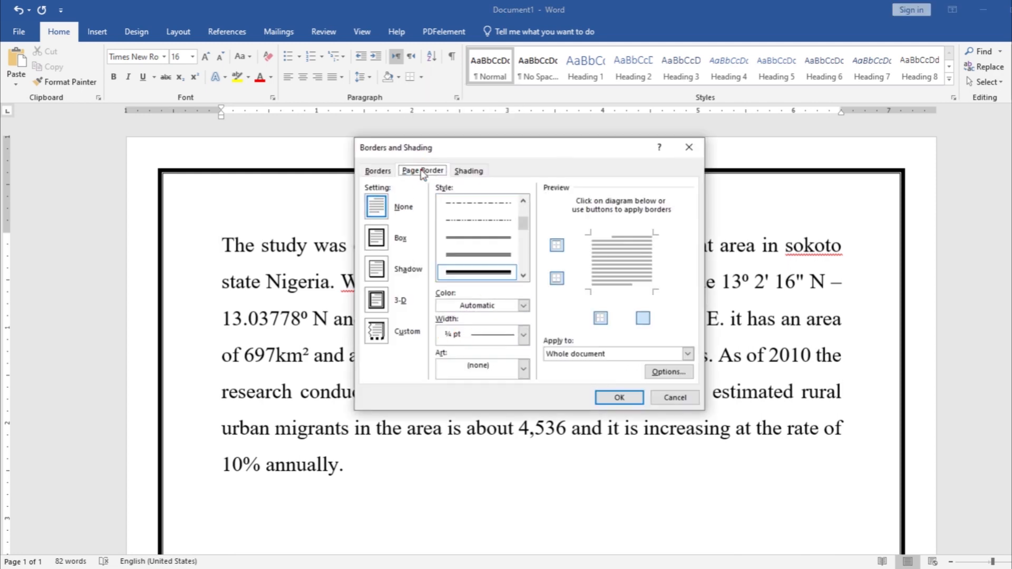
click(498, 373)
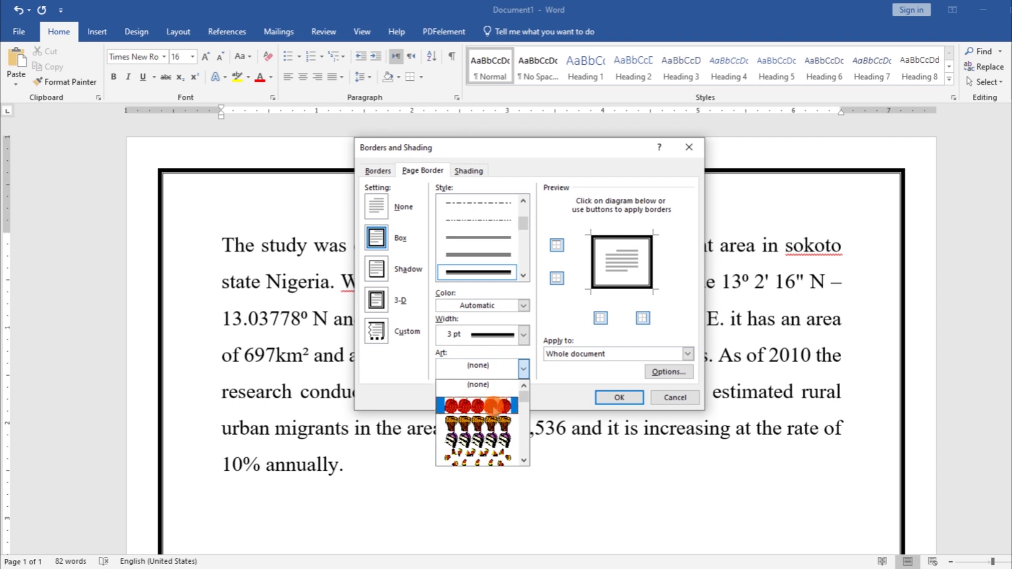
click(494, 406)
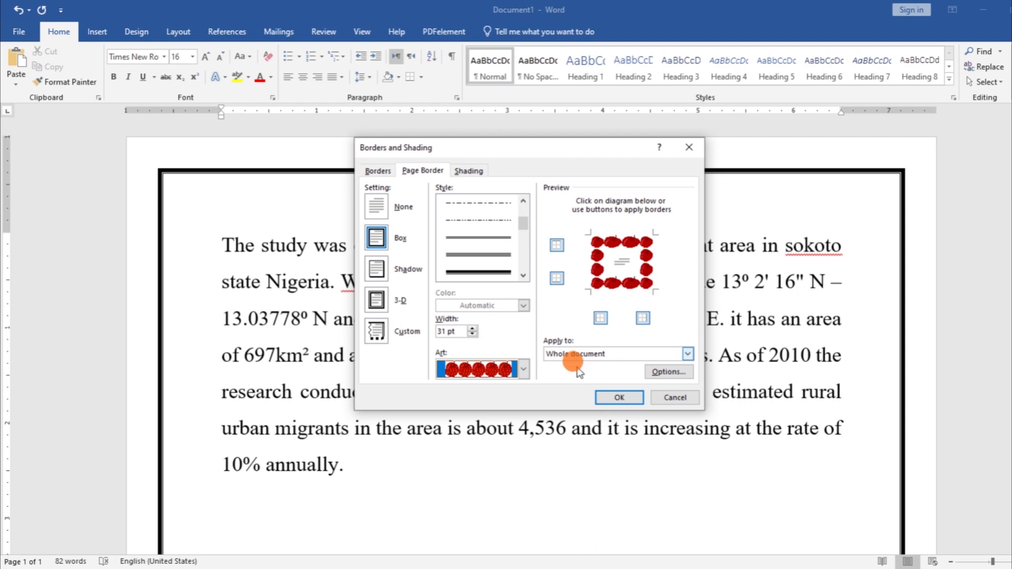
click(605, 399)
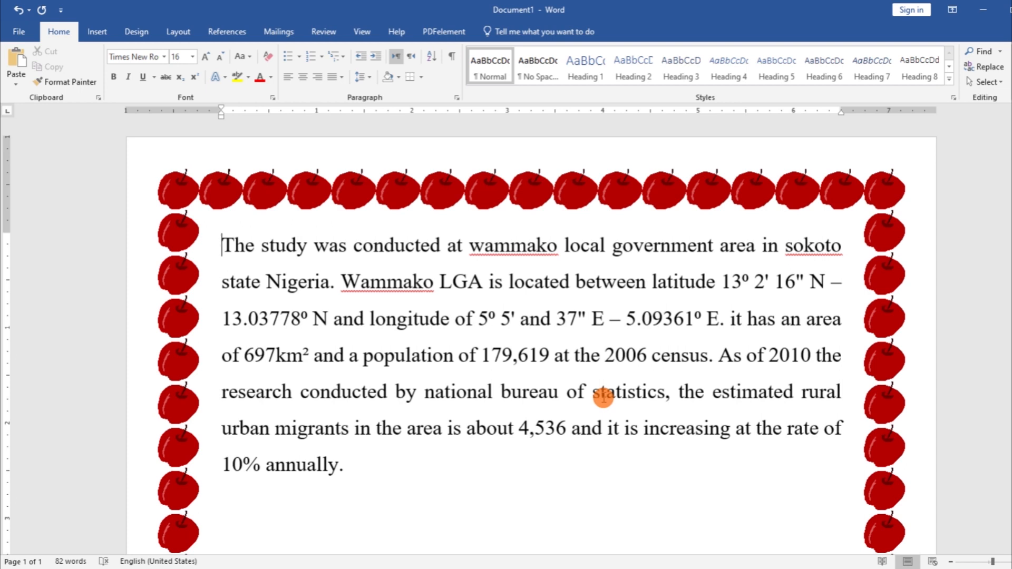
- Remove the apple art page border from the whole document
click(422, 78)
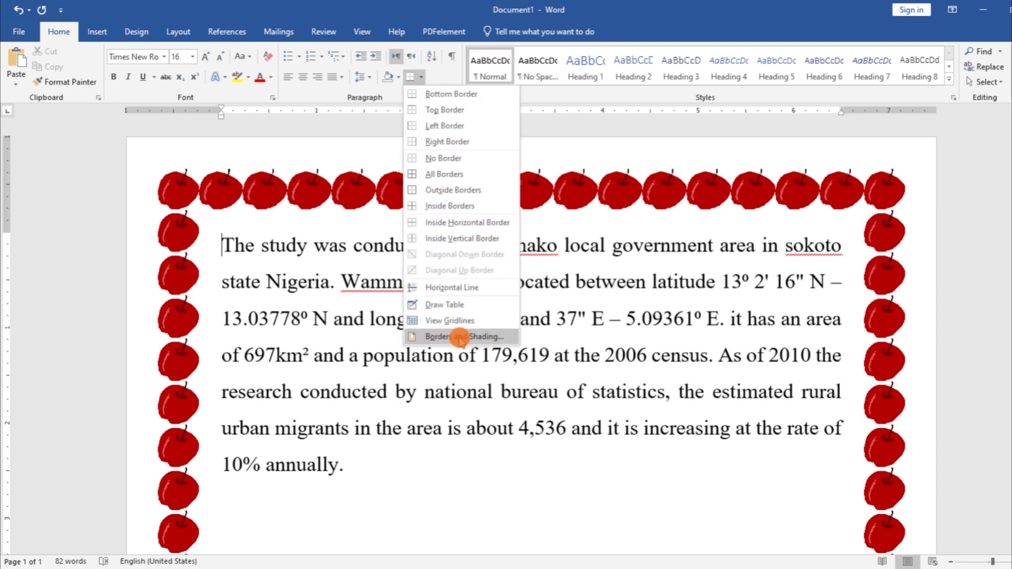
click(459, 337)
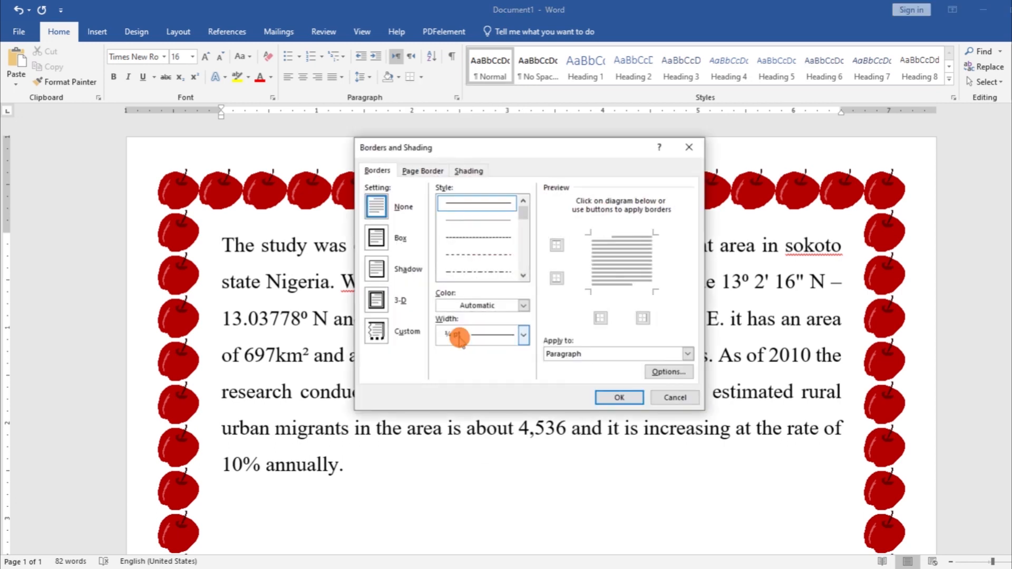
click(433, 171)
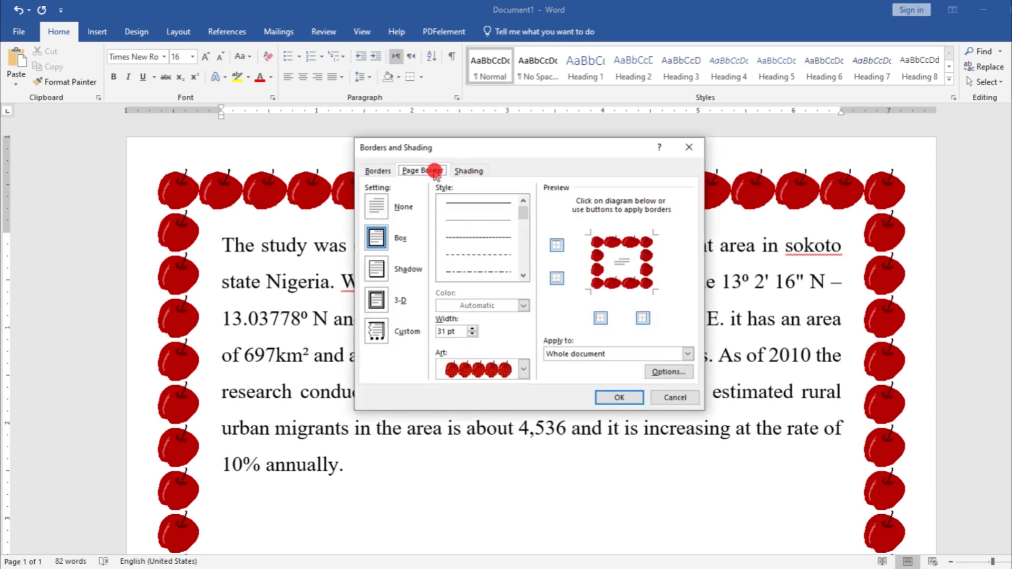
click(389, 207)
click(614, 398)
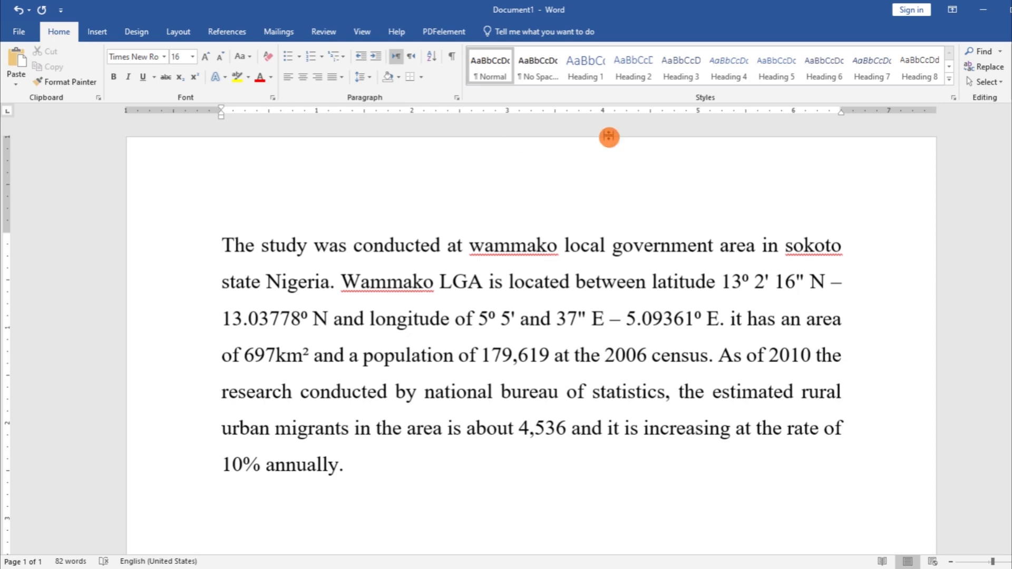
- Apply the Intense Quote style to the paragraph and set the font size at the cursor to 16
click(949, 79)
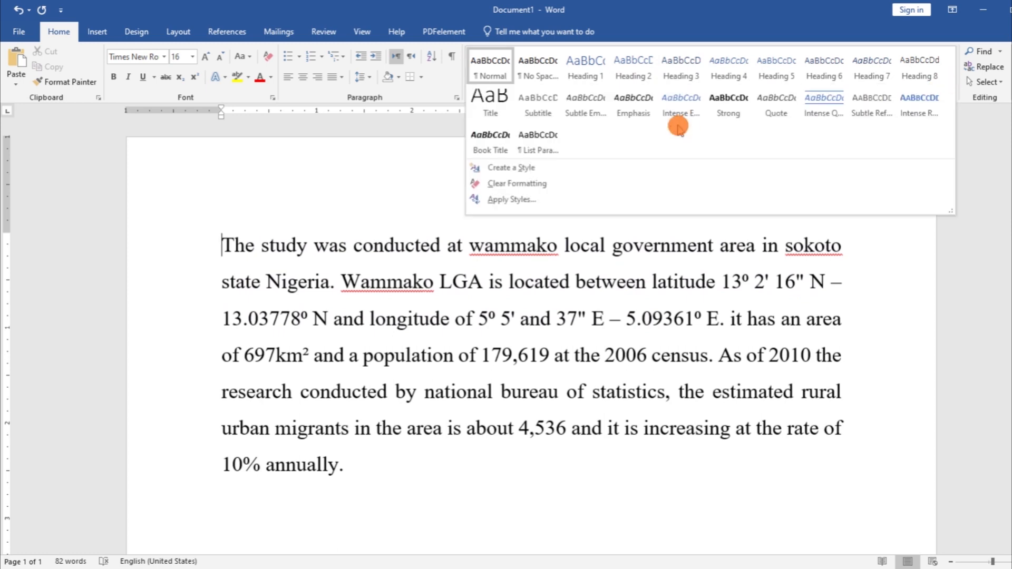
click(825, 99)
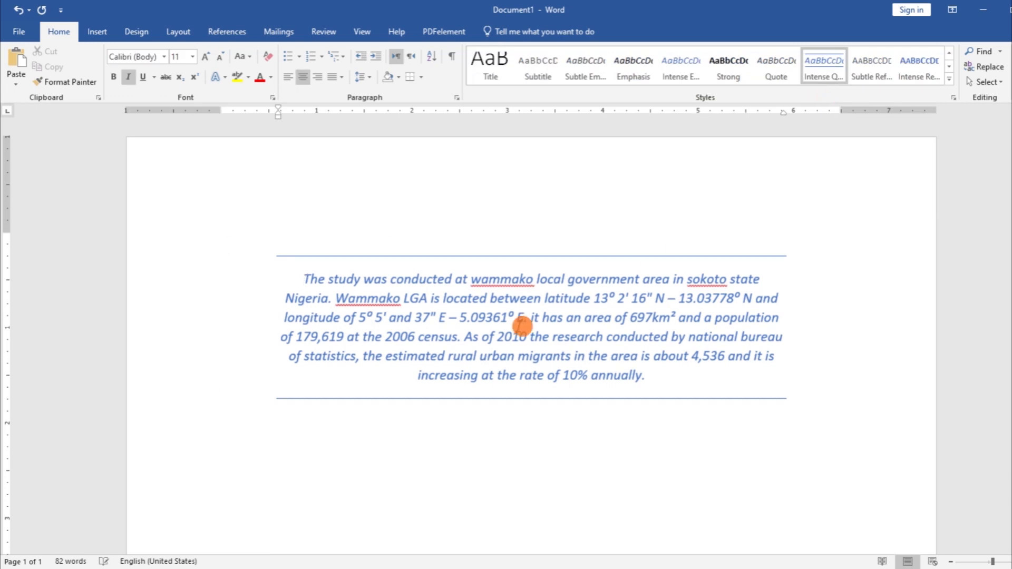
click(192, 57)
click(182, 149)
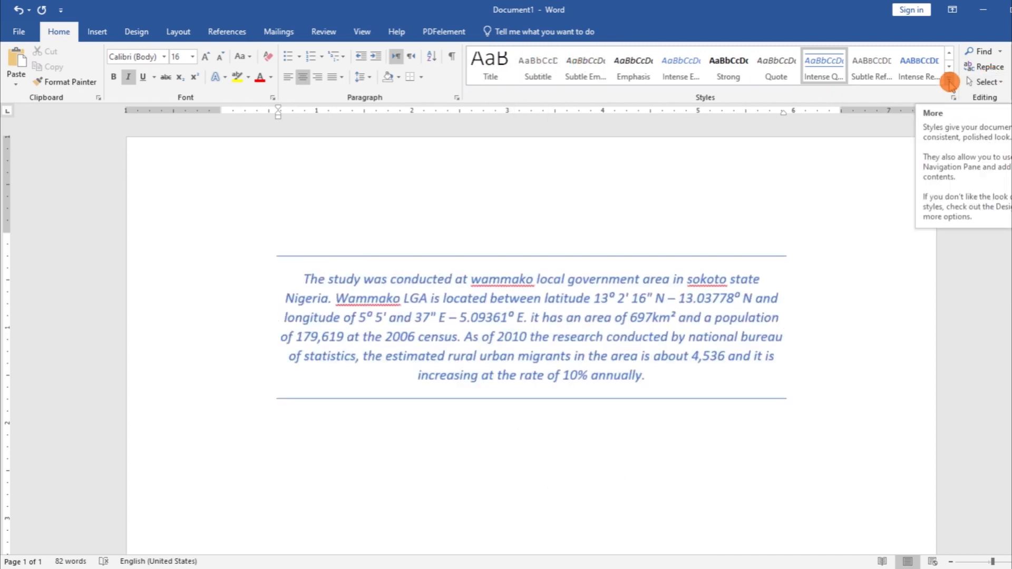
click(949, 83)
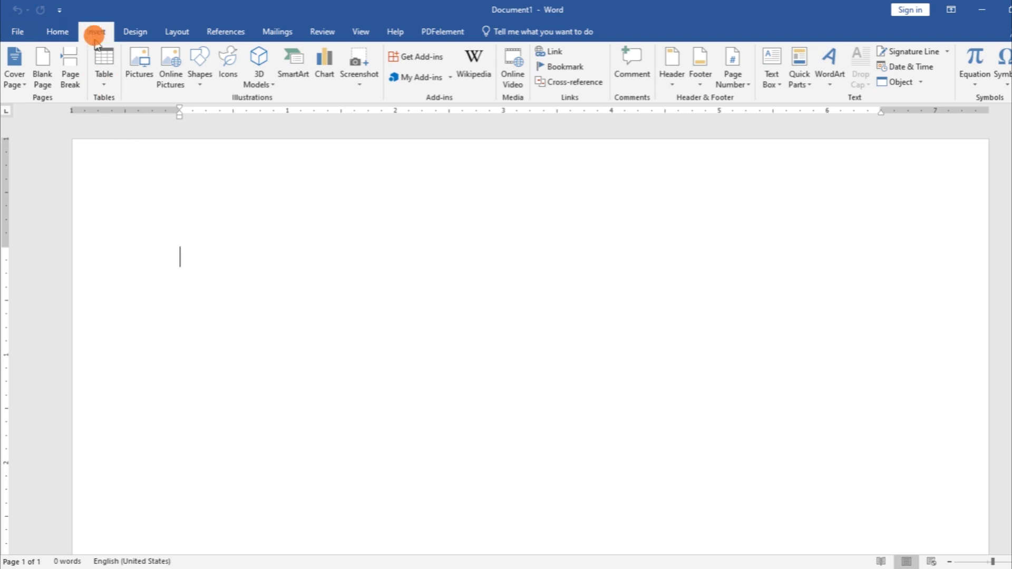
- Insert a table with seven columns and seven rows in the blank document, and undo it
click(102, 63)
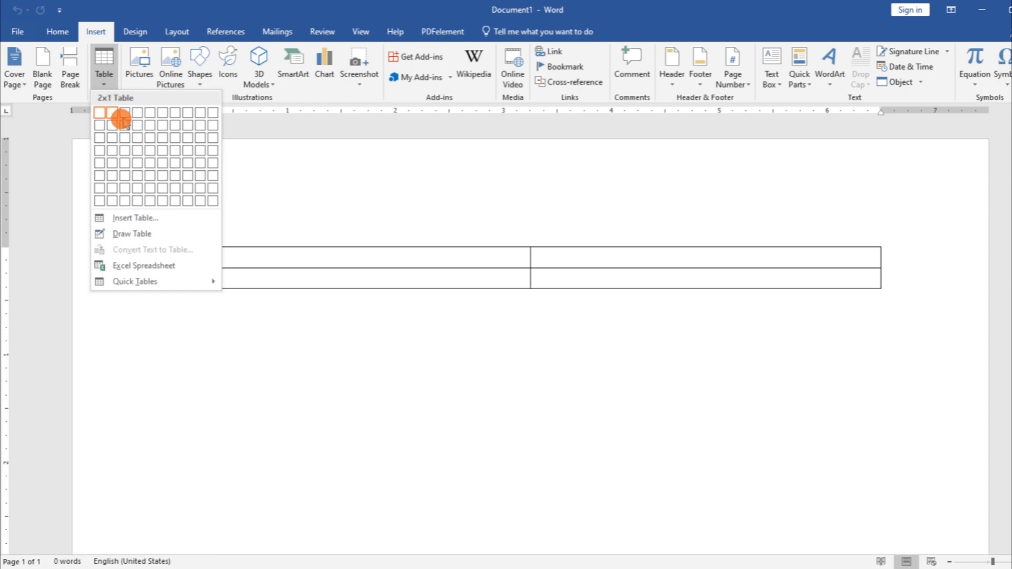
click(173, 188)
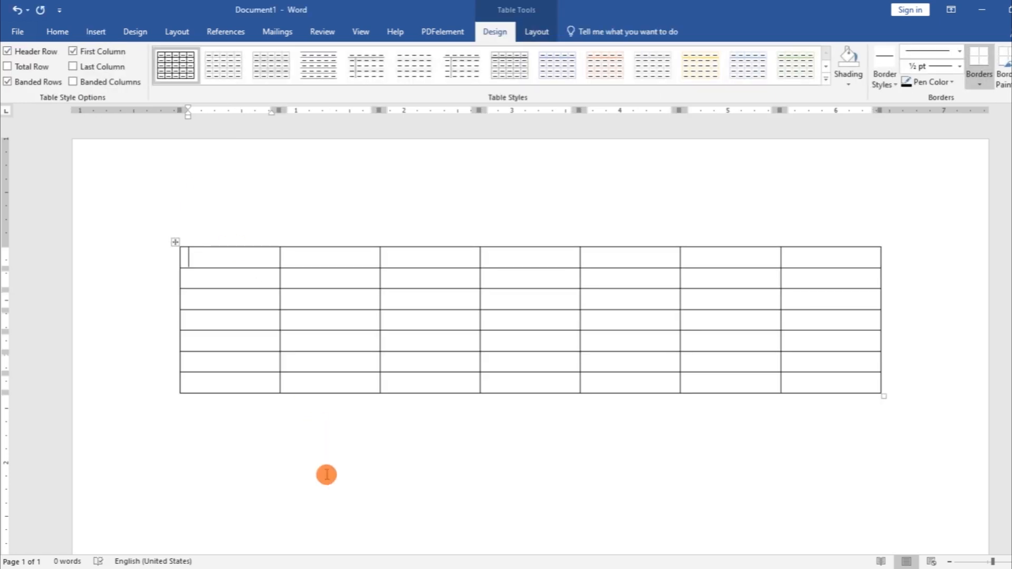
click(17, 9)
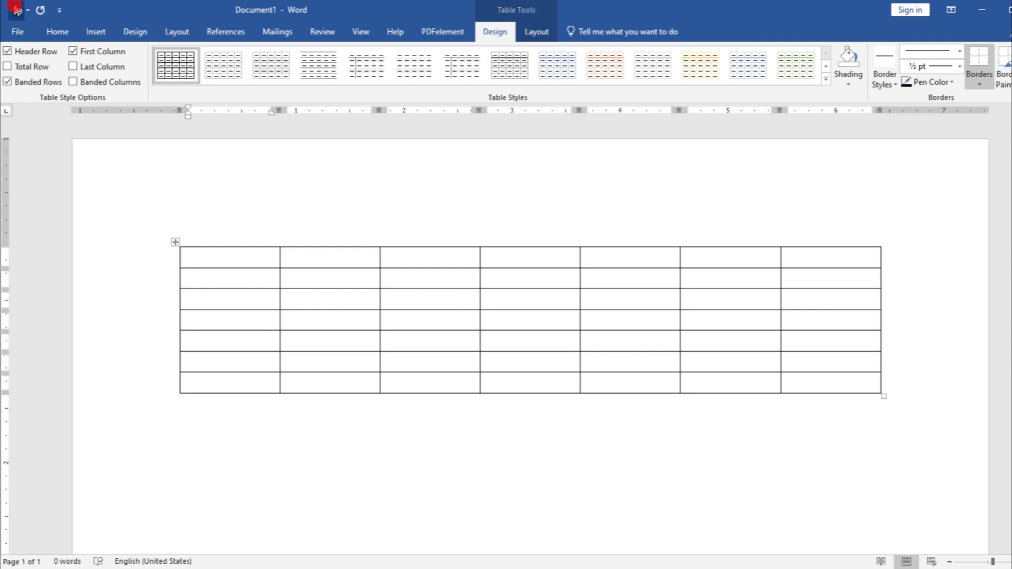
- Insert a table by specifying 6 columns and 6 rows with automatic fixed column width, and undo it
click(95, 30)
click(102, 79)
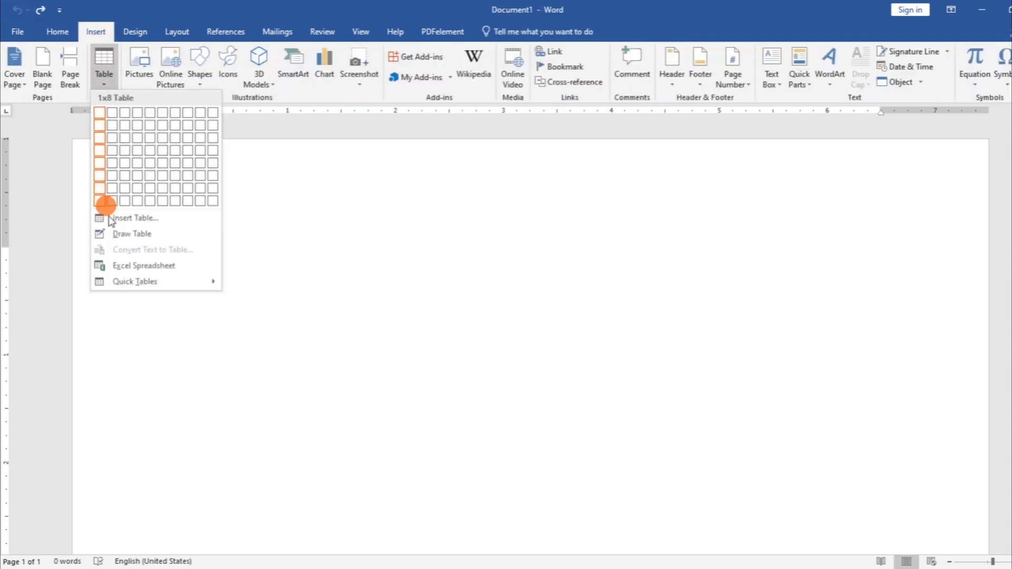
click(129, 220)
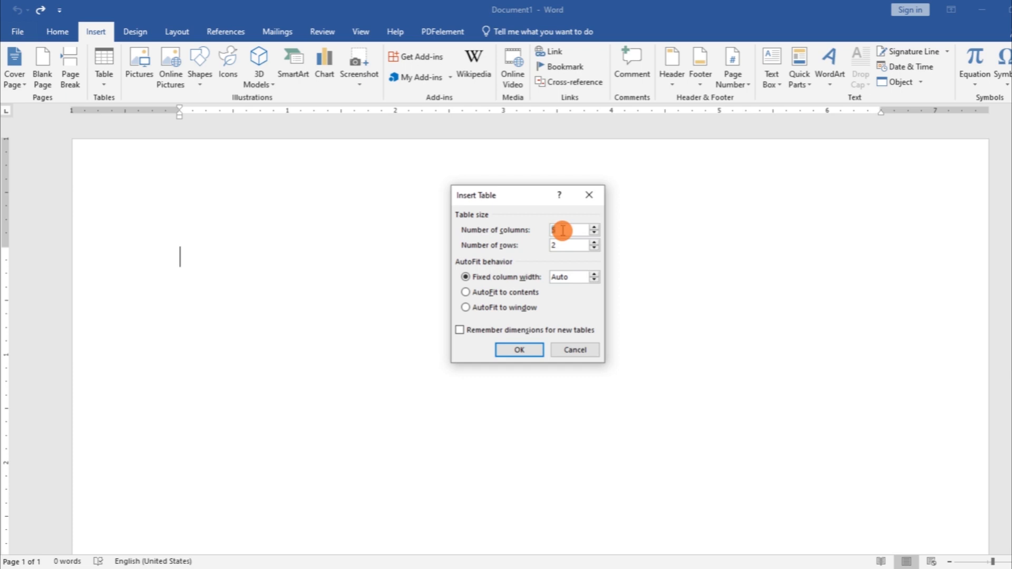
text(6)
click(563, 248)
key(BackSpace)
text(6)
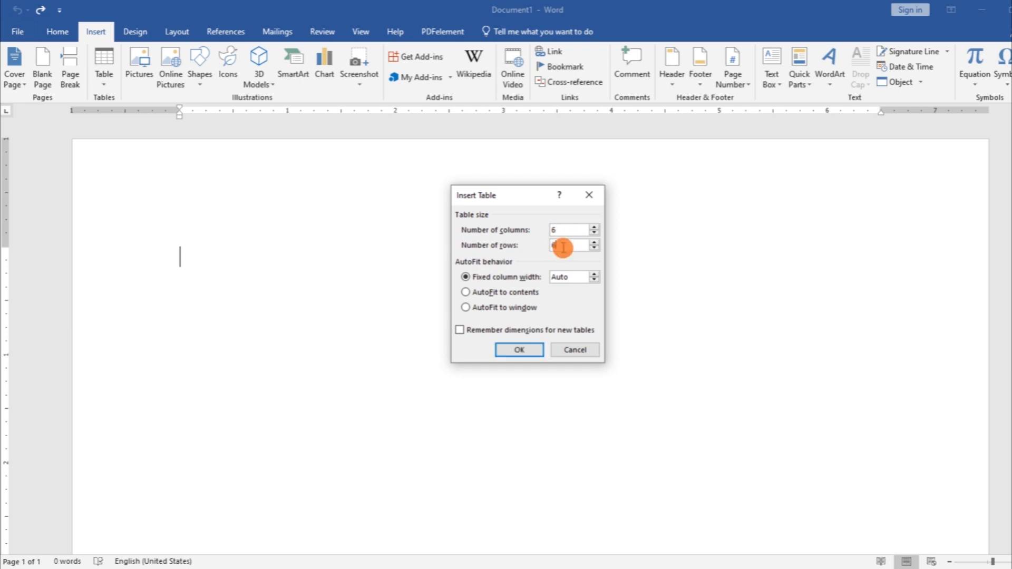
key(Return)
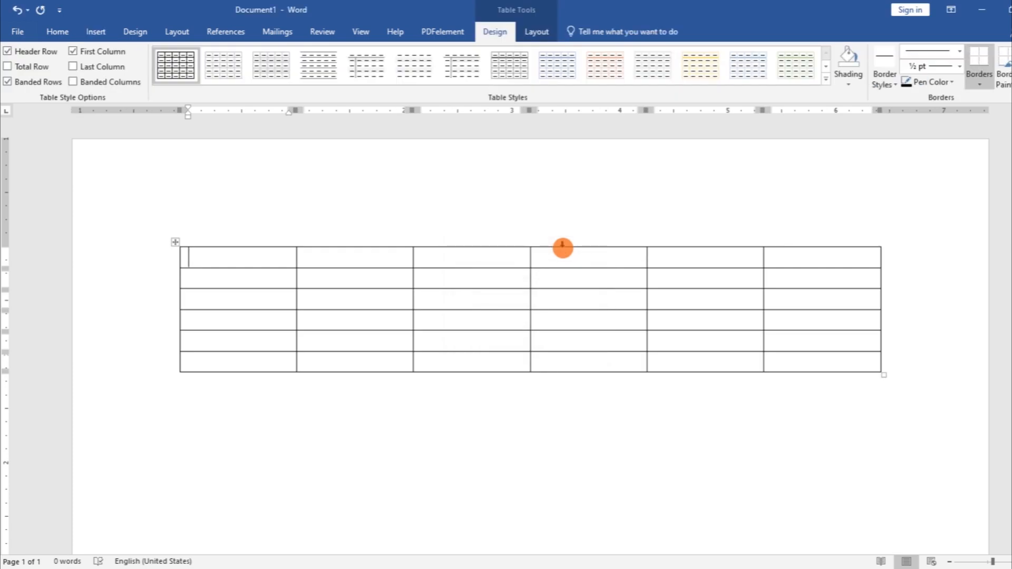
click(15, 9)
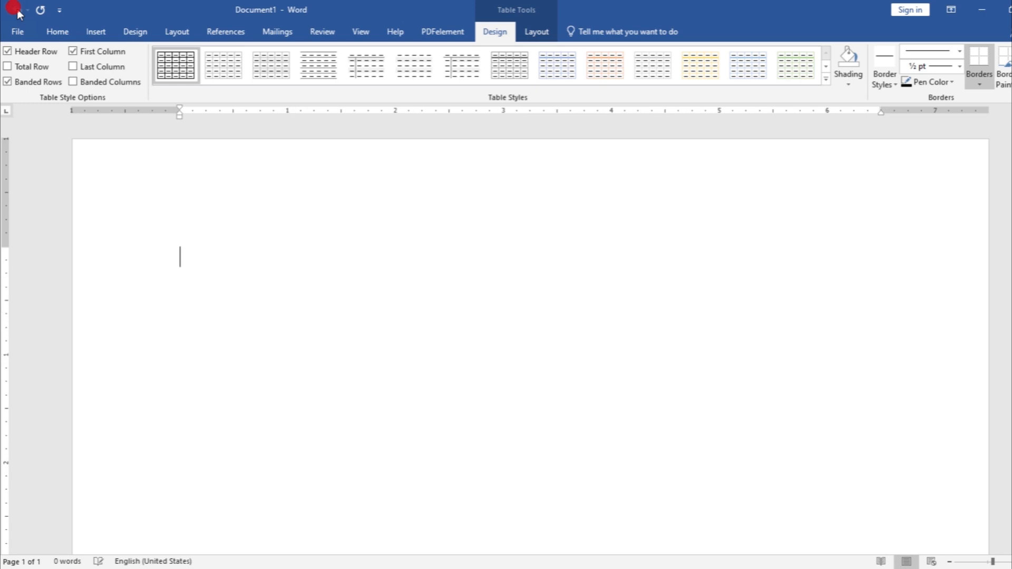
- Draw a table outline about 4.1" wide and 1.27" high at the start of the blank document
click(96, 32)
click(106, 70)
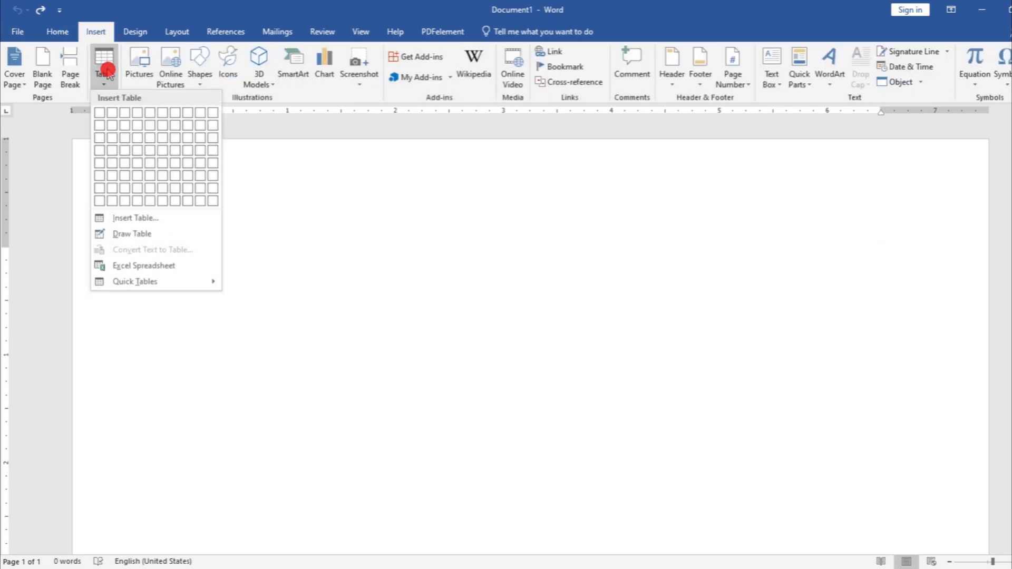
click(144, 234)
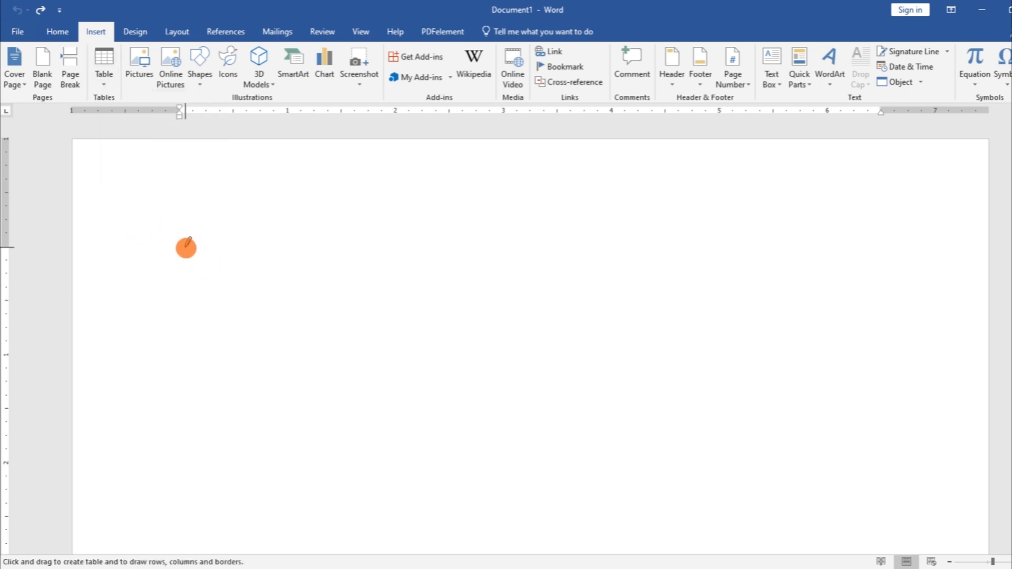
mouse_move(186, 248)
mouse_down()
mouse_move(411, 287)
mouse_move(486, 339)
mouse_move(712, 362)
mouse_move(628, 385)
mouse_up()
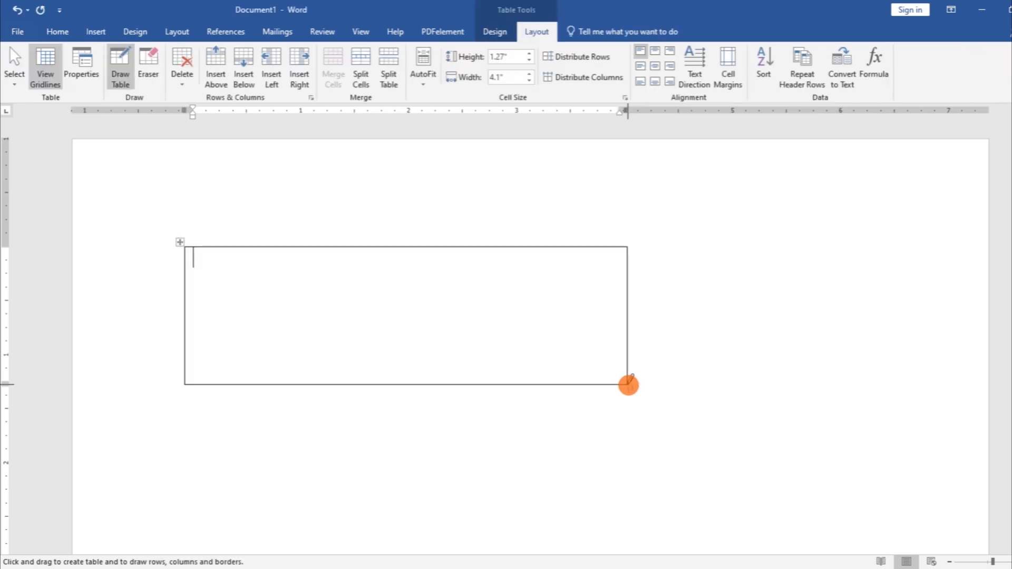
- Draw five vertical lines across the full height of the drawn table to divide it into six columns
drag(233, 246, 221, 369)
drag(299, 246, 298, 369)
drag(390, 246, 388, 355)
drag(463, 248, 461, 343)
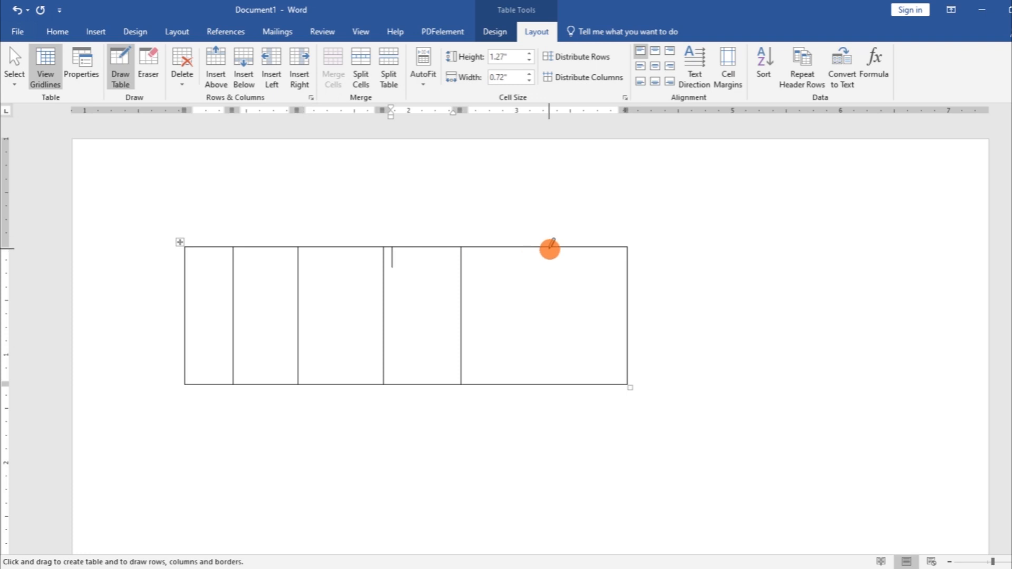
drag(550, 246, 549, 359)
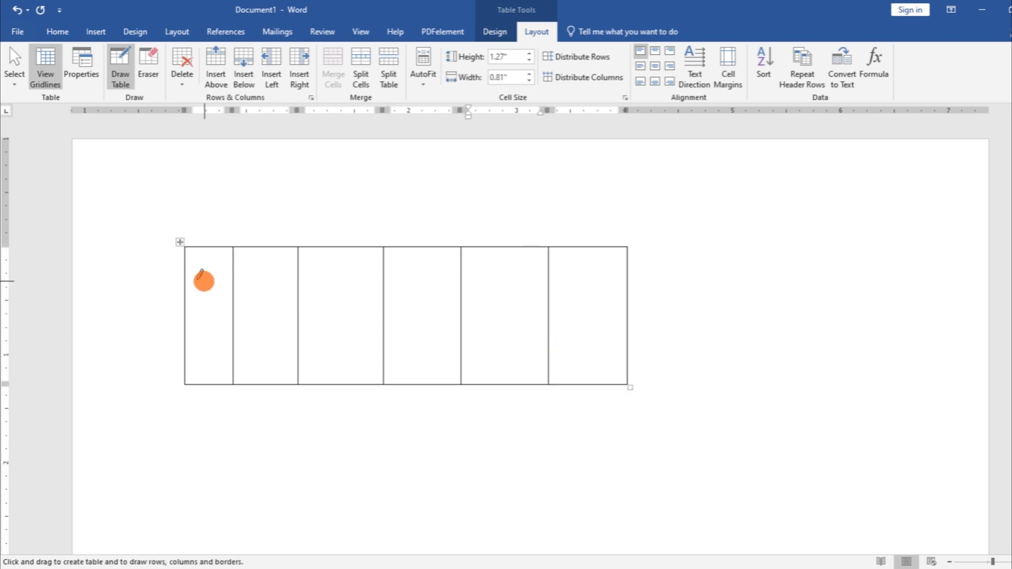
- Draw two horizontal lines to divide the table into three rows, and select the entire document
drag(187, 278, 574, 281)
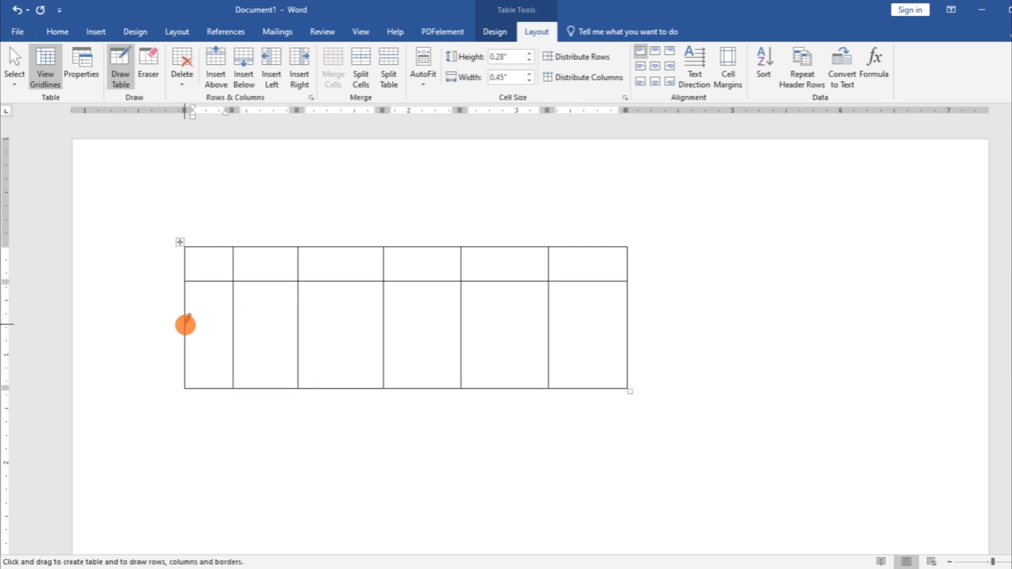
mouse_move(185, 323)
mouse_down()
mouse_move(479, 300)
mouse_move(608, 323)
mouse_up()
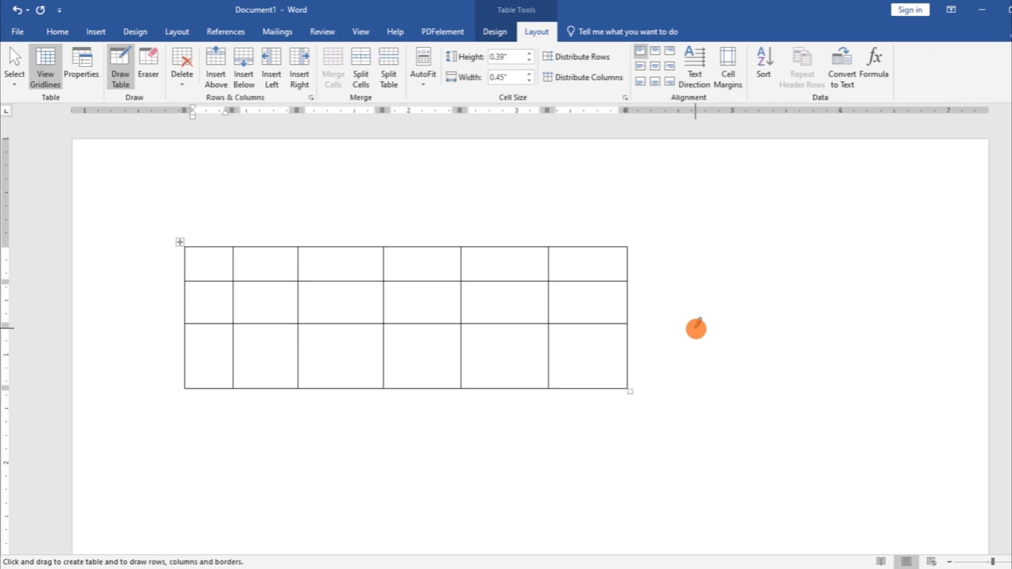
key(ctrl+a)
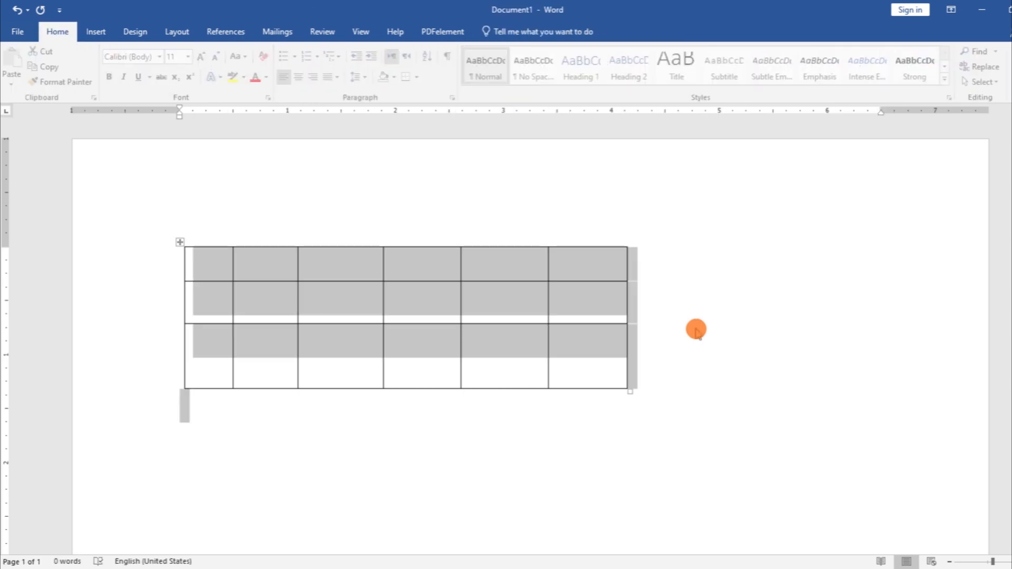
- Delete the drawn table so the document is blank
key(Delete)
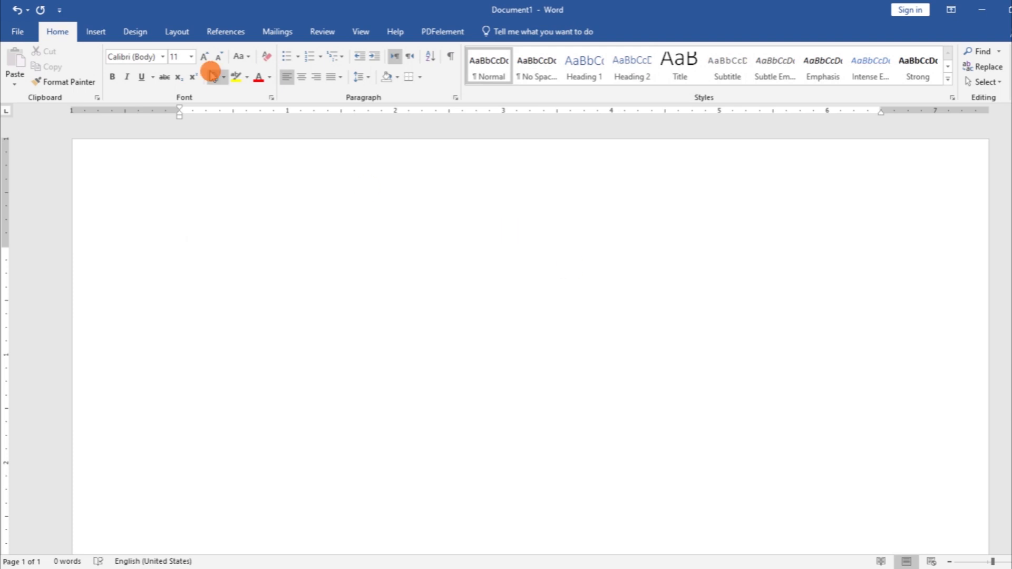
click(93, 30)
click(104, 80)
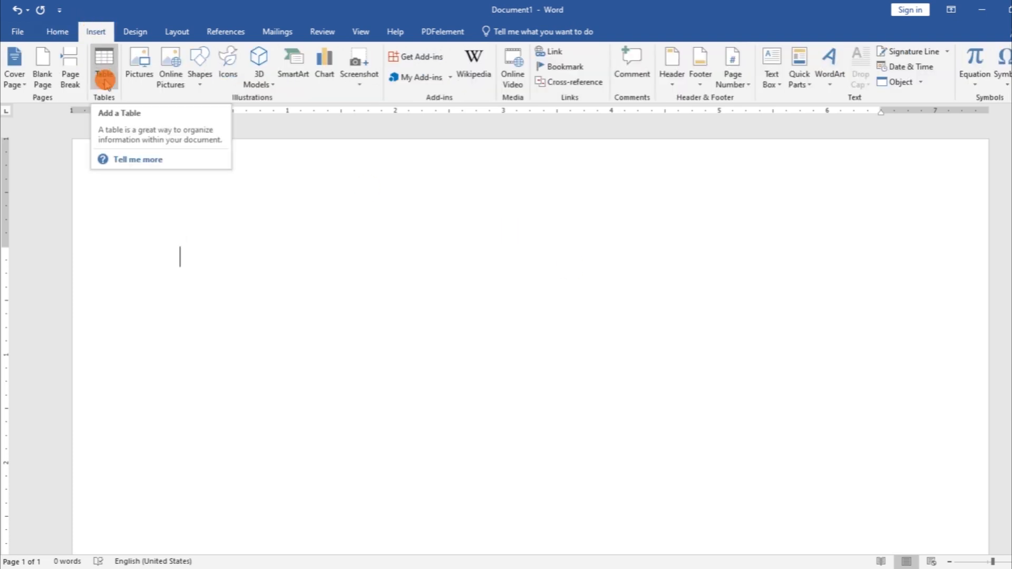
click(106, 82)
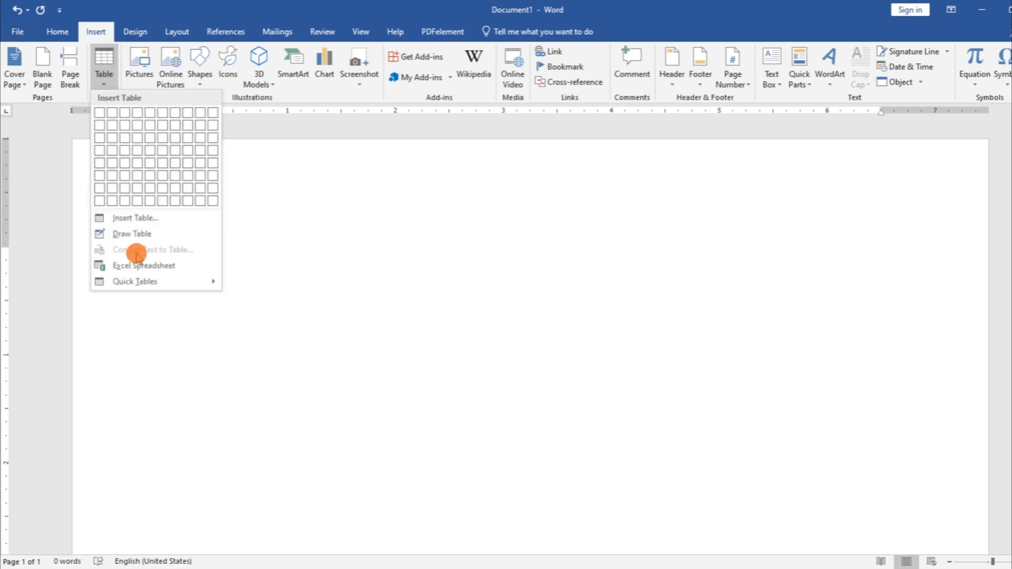
click(248, 273)
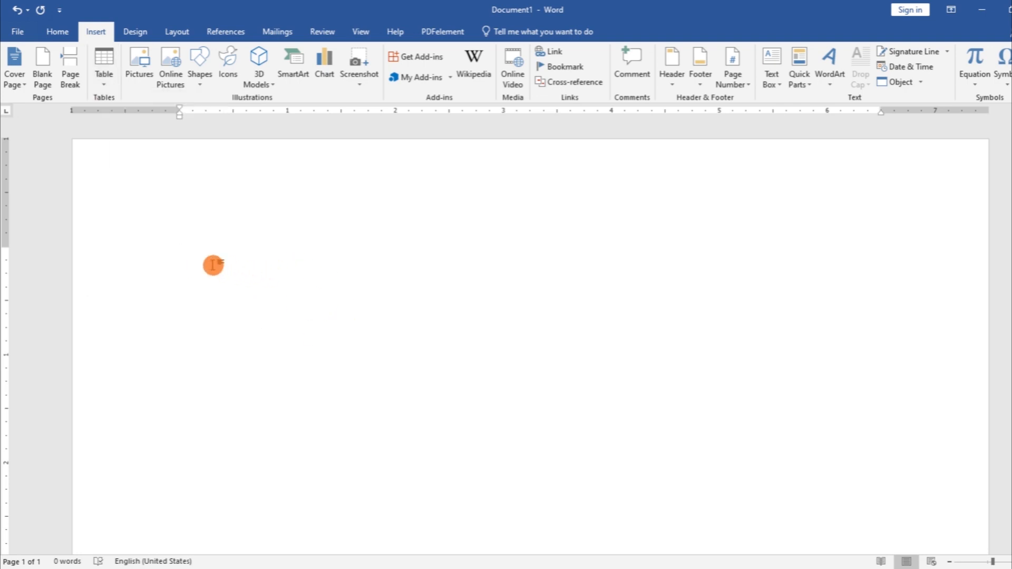
- Enter the lines "Userr", "User 1" and "User 2" as three separate paragraphs
text(use)
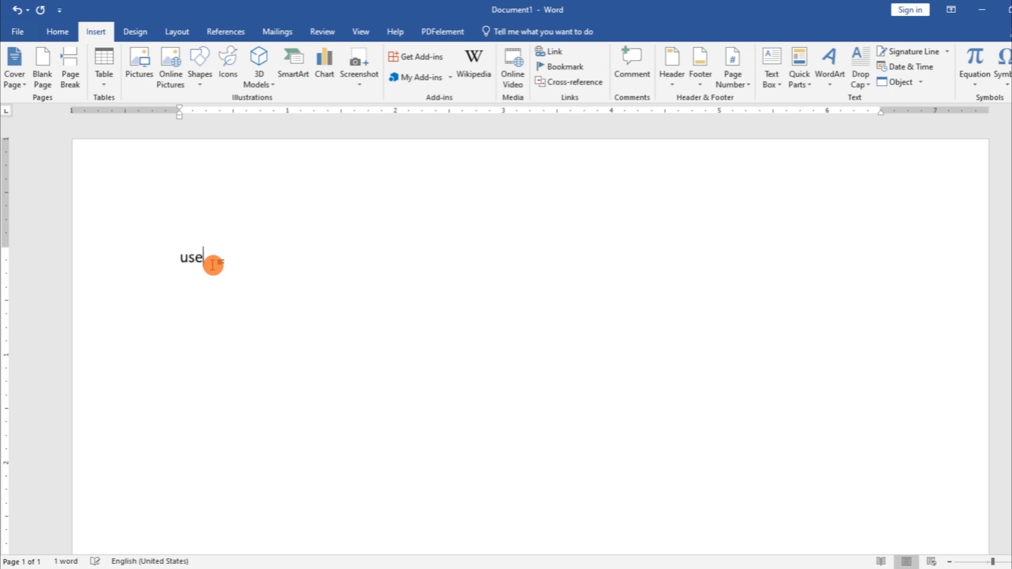
text(r er)
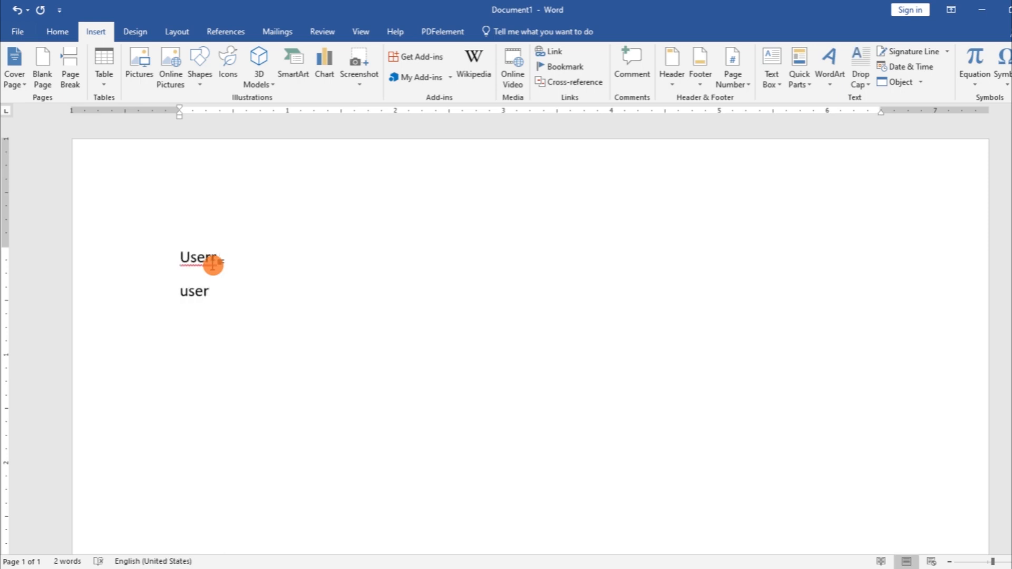
text(user 2)
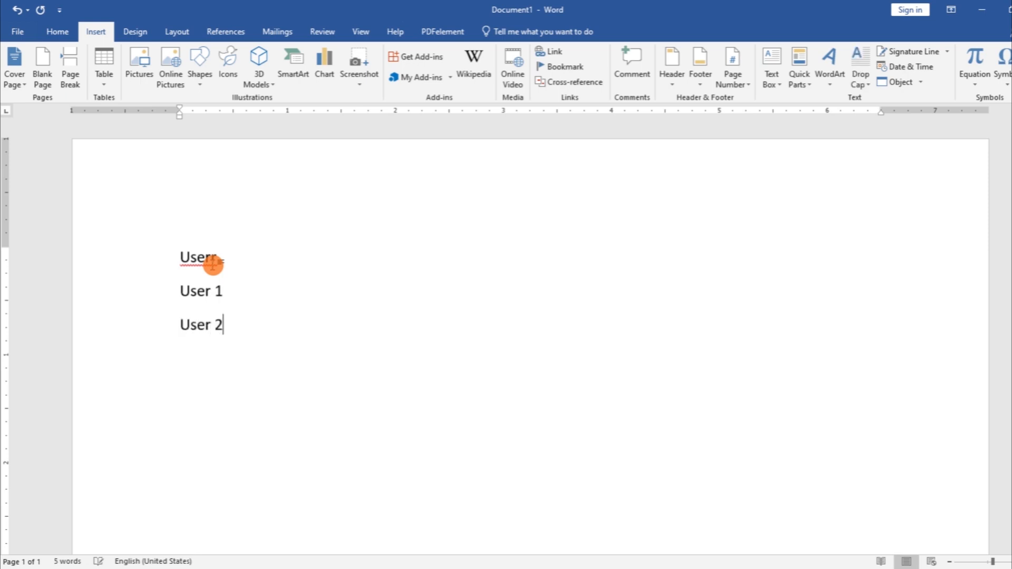
key(Return)
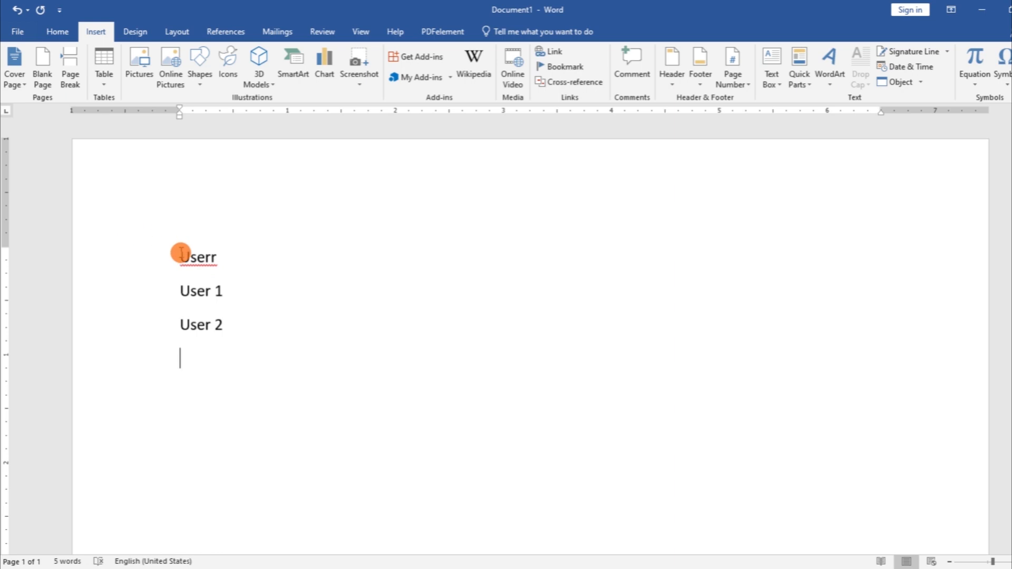
- Convert the three user lines to a one-column table separated at paragraphs, with automatic fixed column width
drag(181, 253, 237, 331)
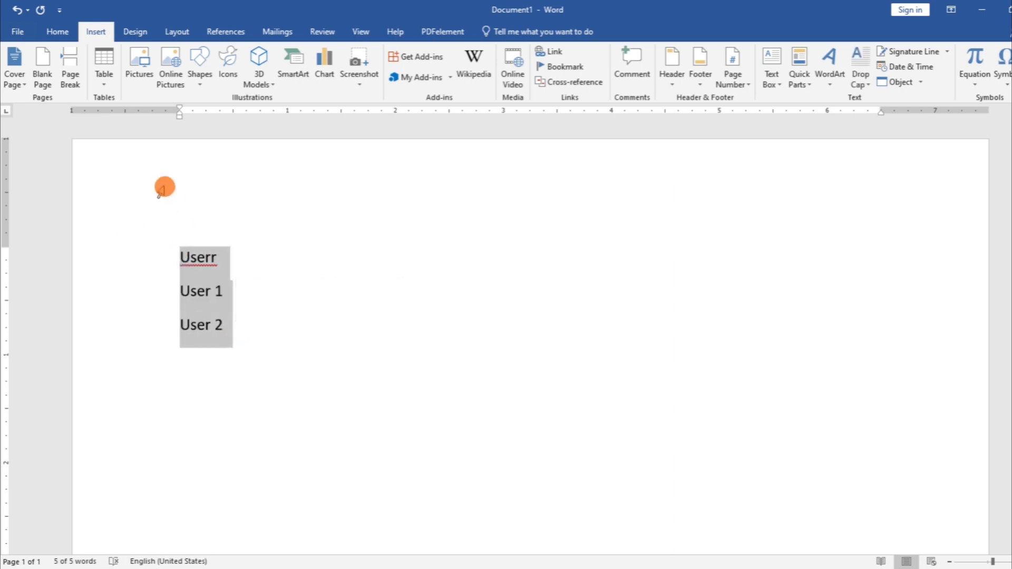
click(107, 84)
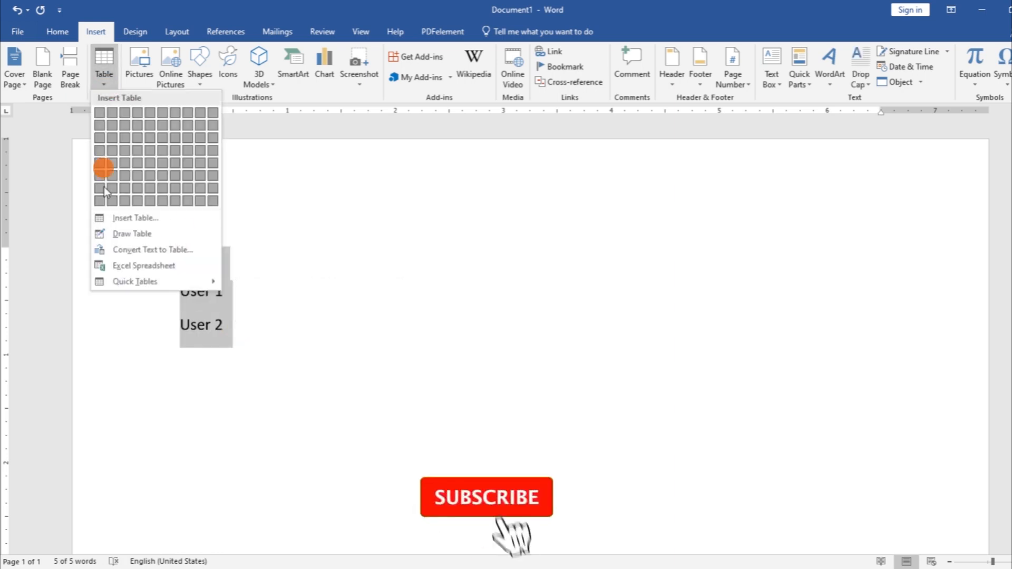
click(131, 250)
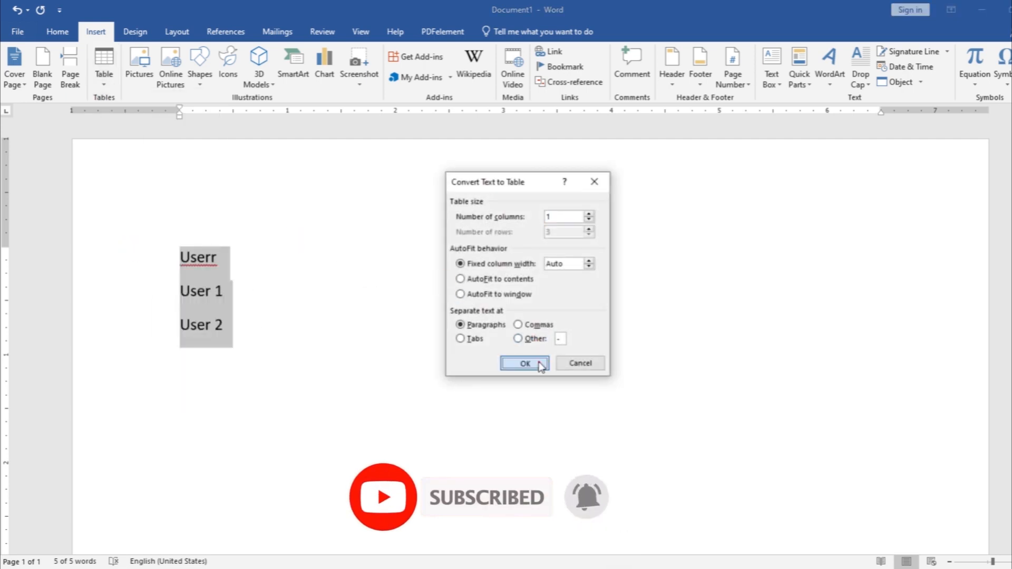
click(525, 362)
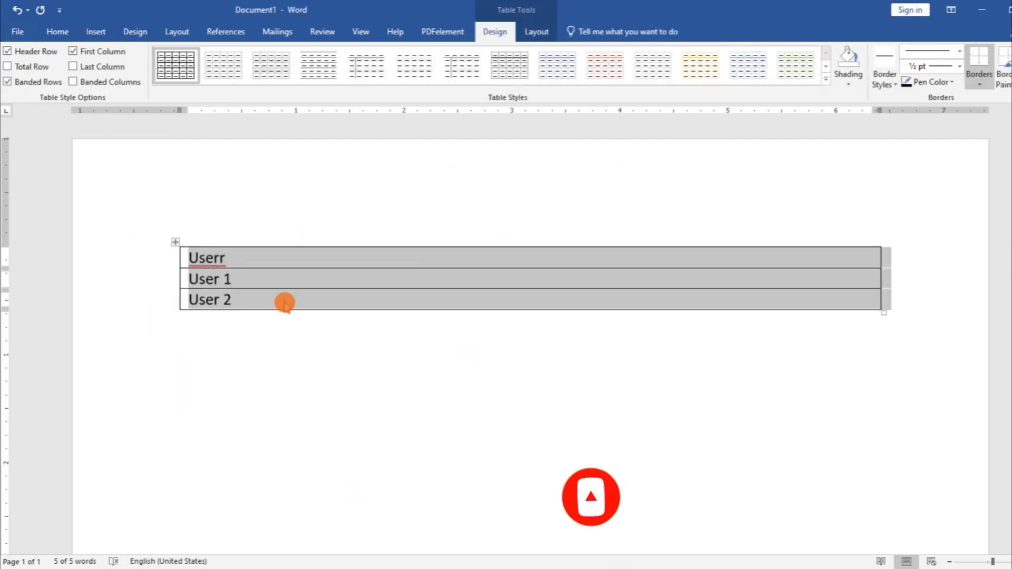
- Select the entire document and delete the one-column user table
click(299, 343)
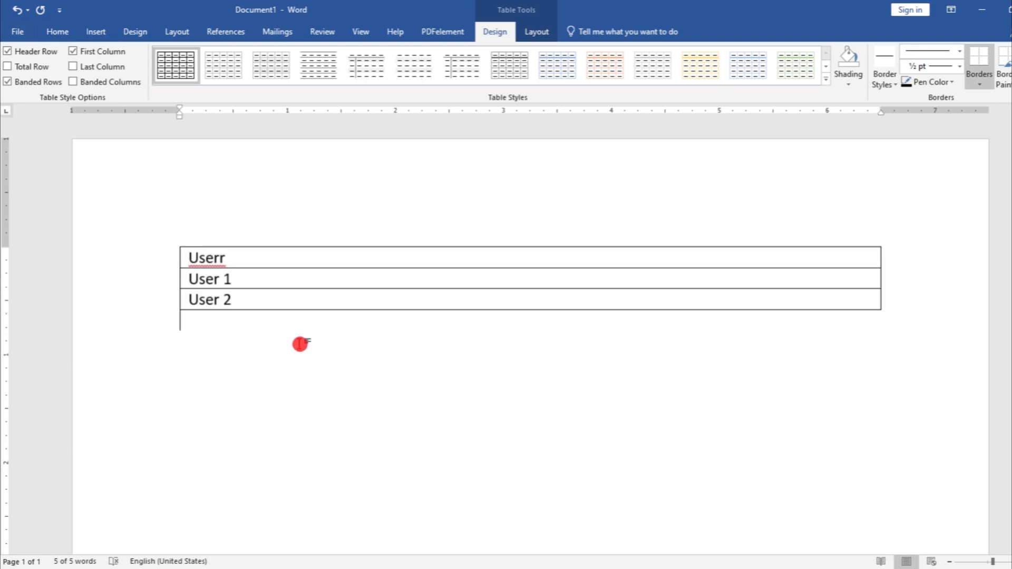
key(ctrl+a)
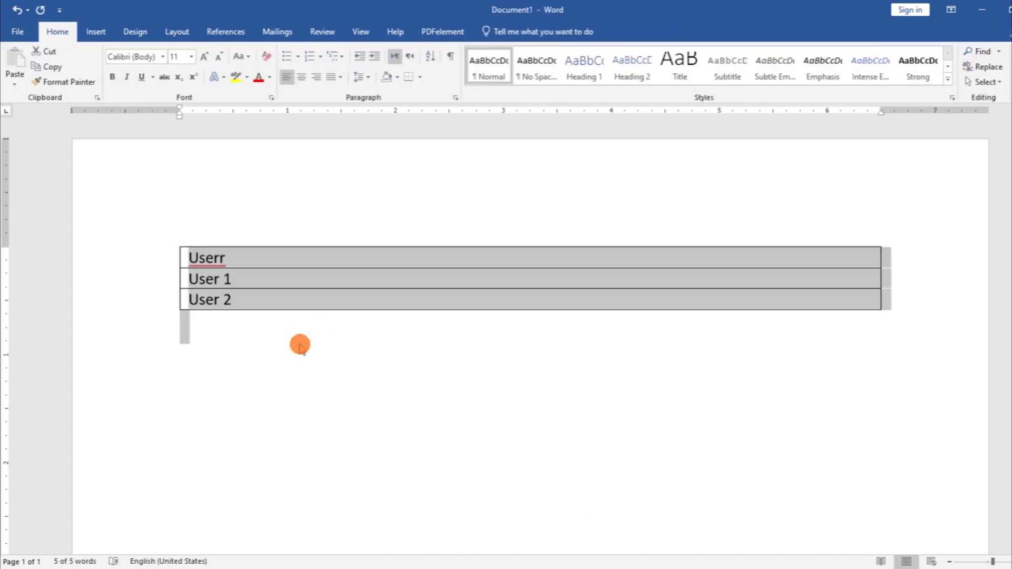
key(Delete)
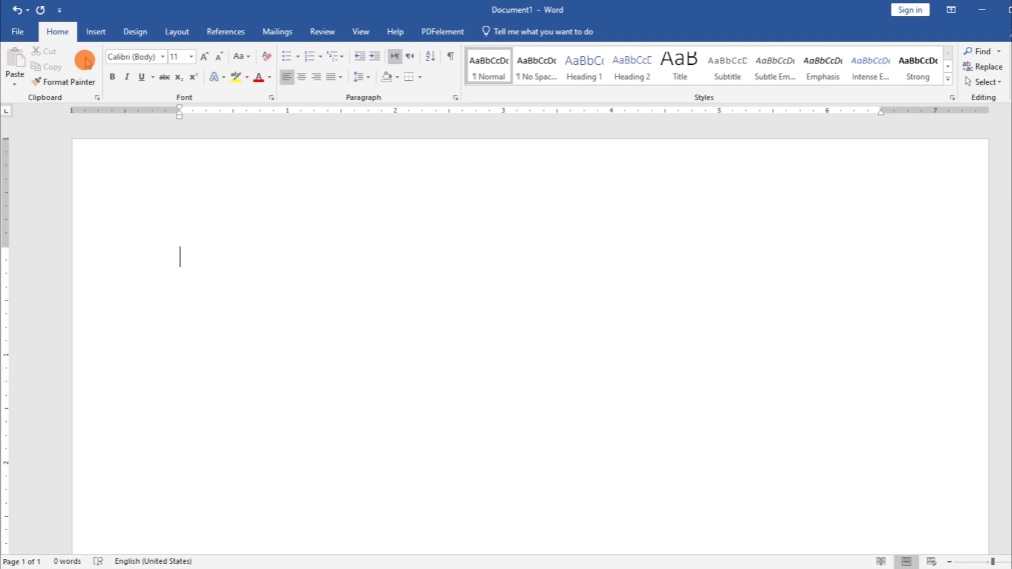
- Insert an Excel spreadsheet as a table, return to the document, and delete the spreadsheet
click(94, 33)
click(104, 79)
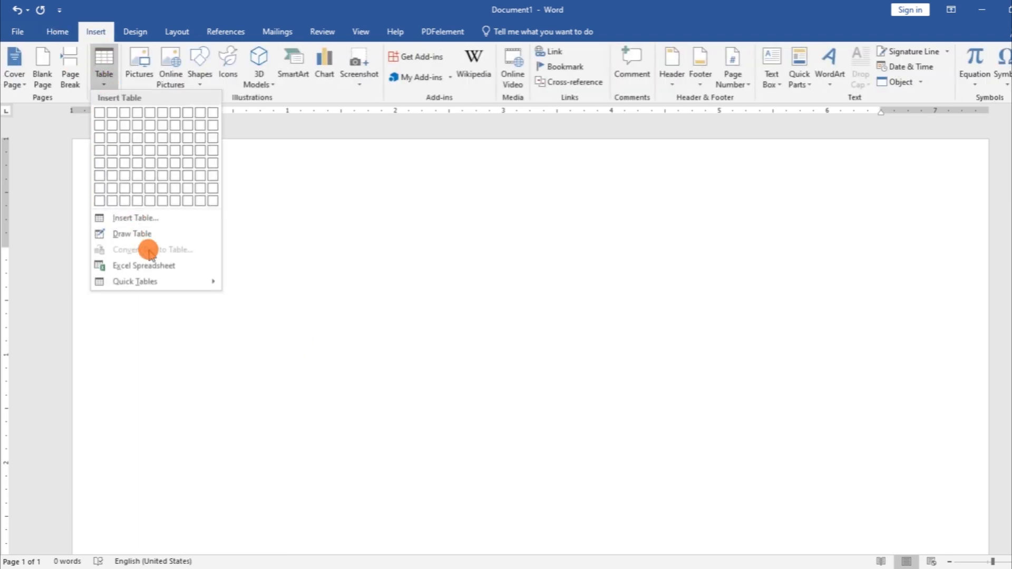
click(163, 265)
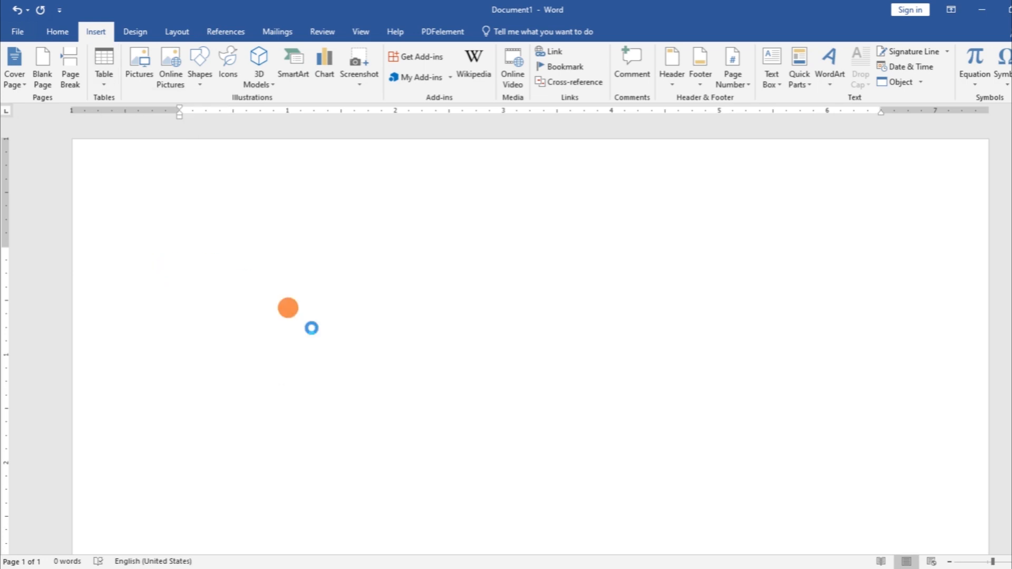
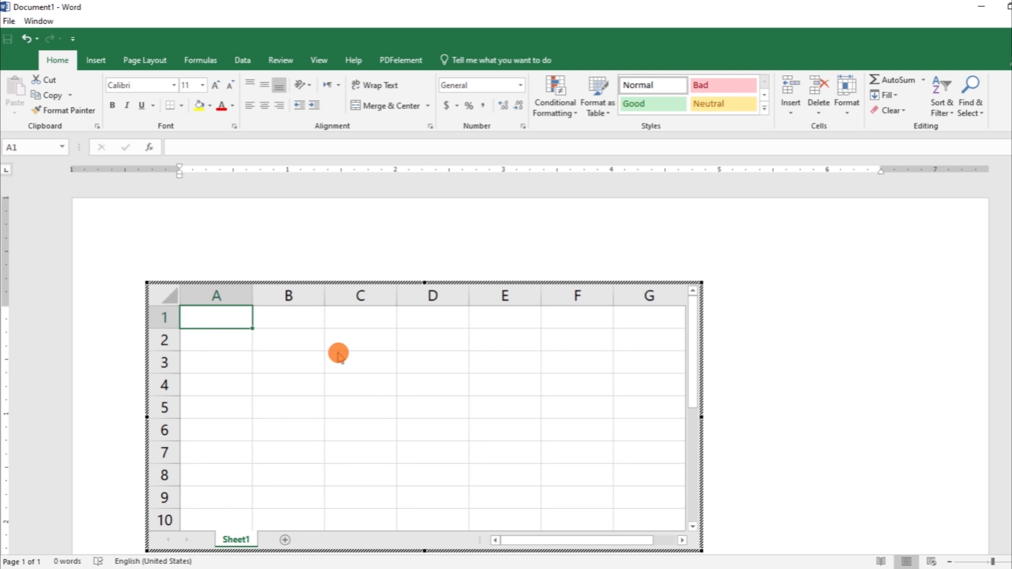
click(25, 39)
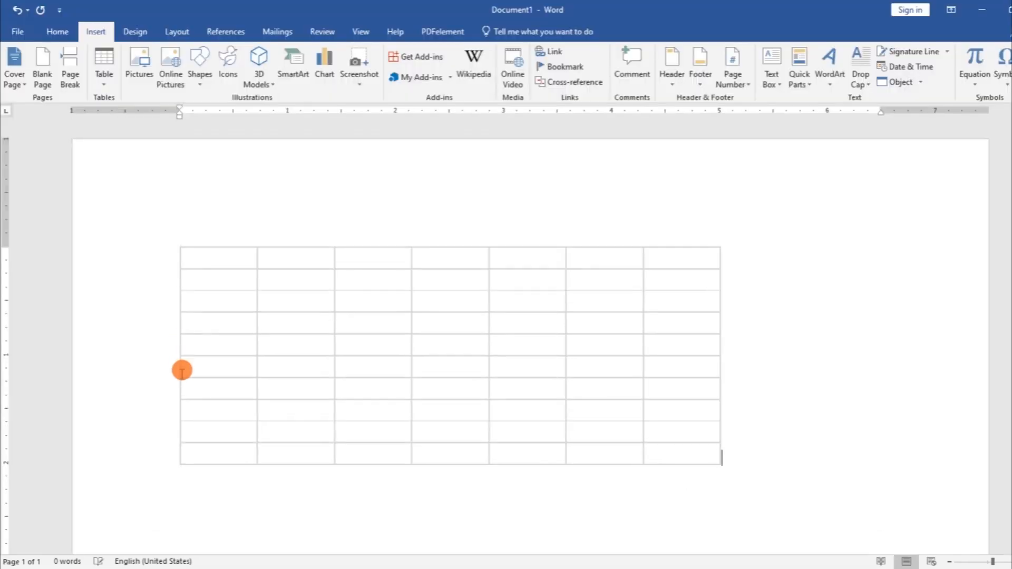
key(ctrl+a)
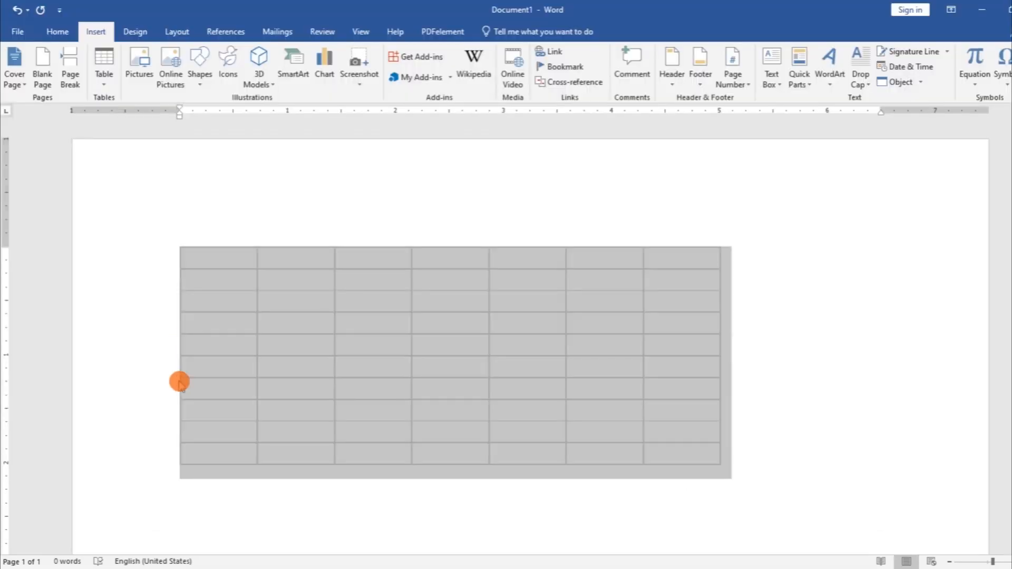
key(Delete)
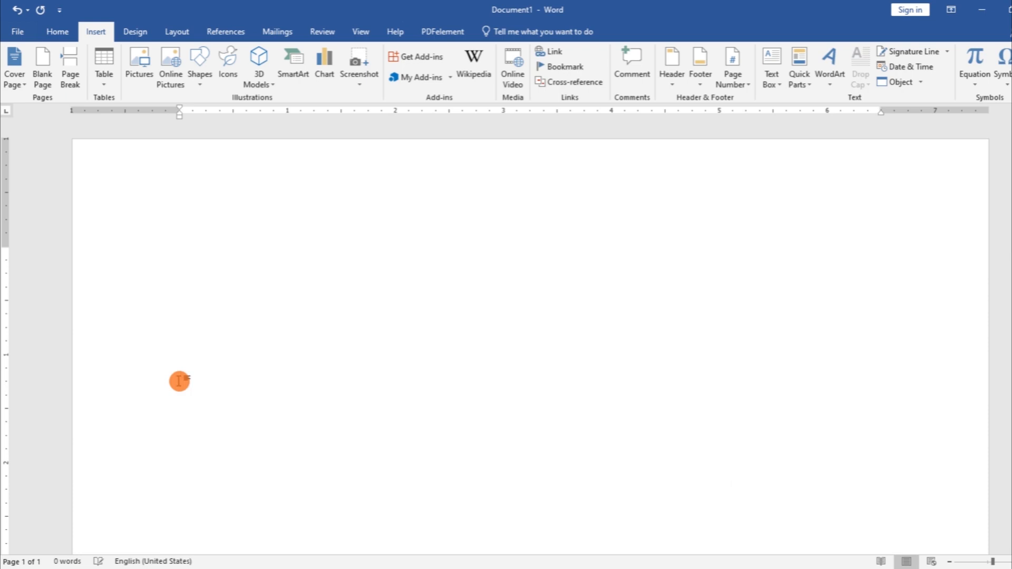
- Insert the Calendar 2 quick table into the blank document
click(105, 84)
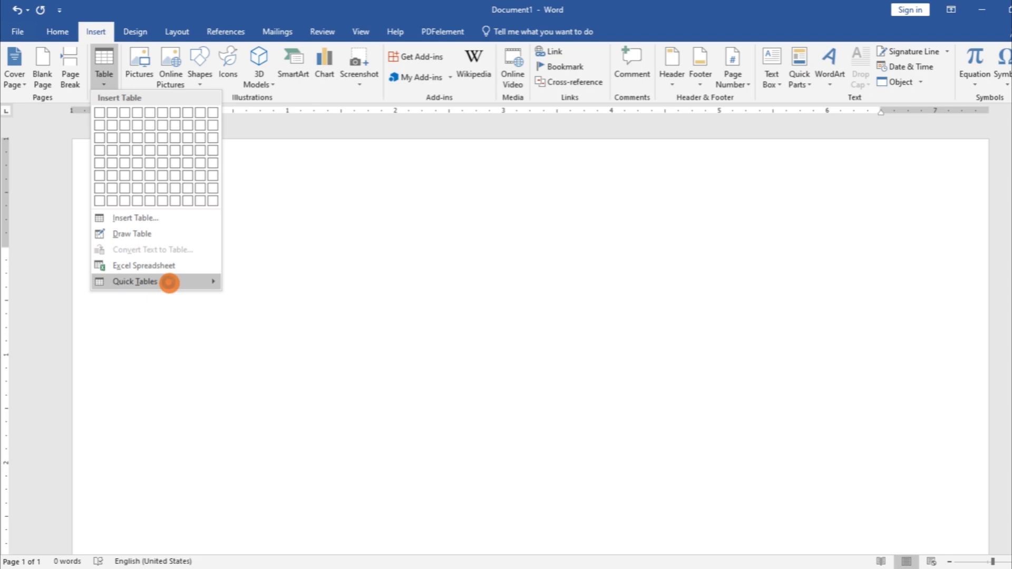
mouse_move(170, 285)
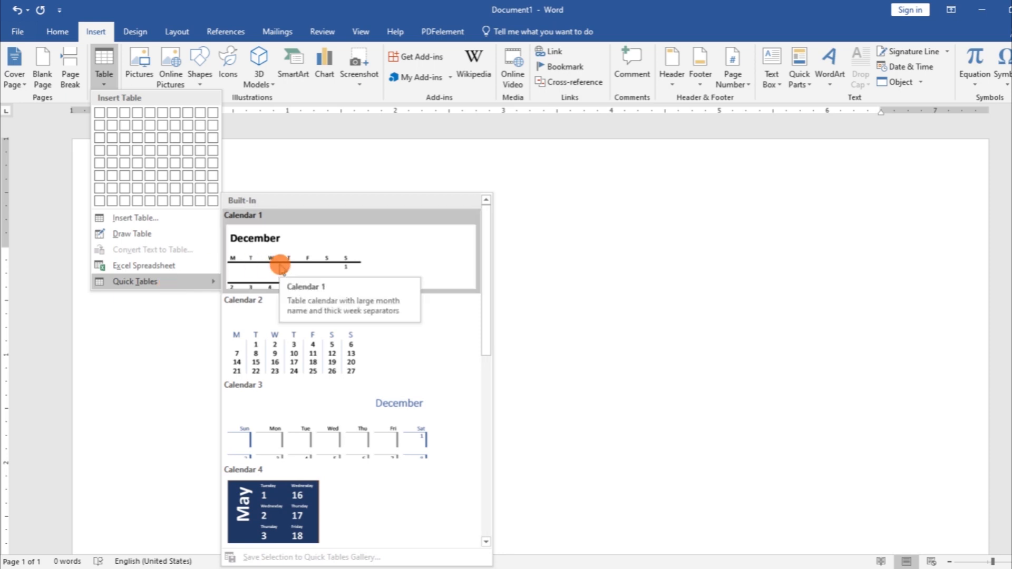
click(298, 329)
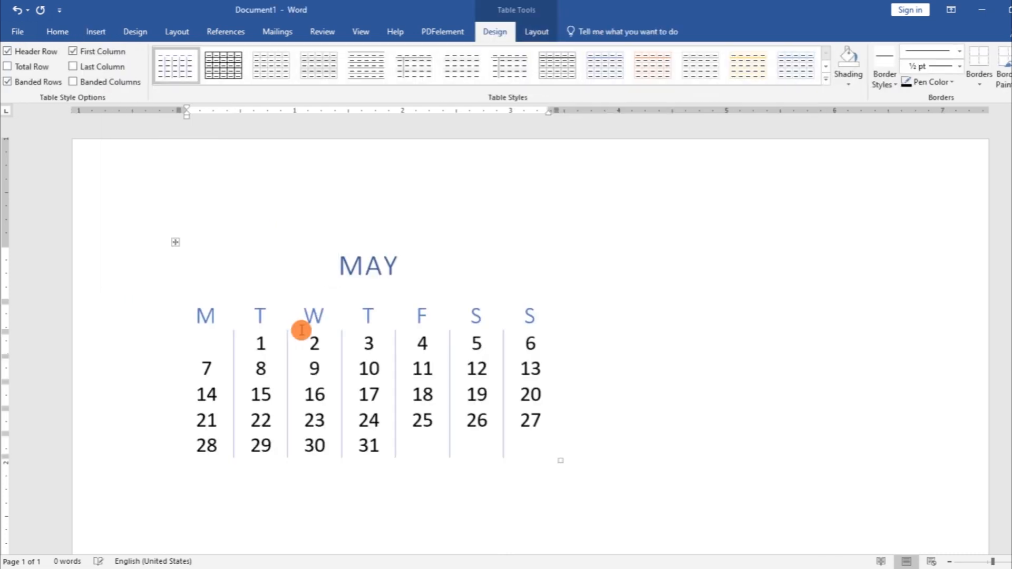
- Insert the Double Table quick table with the Greek alphabet above the May calendar
click(91, 33)
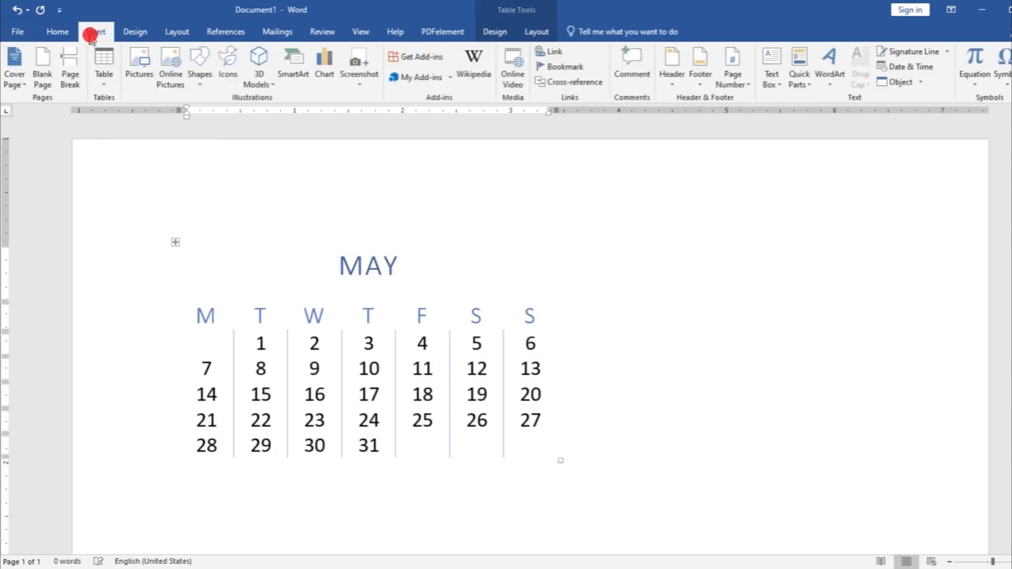
click(101, 82)
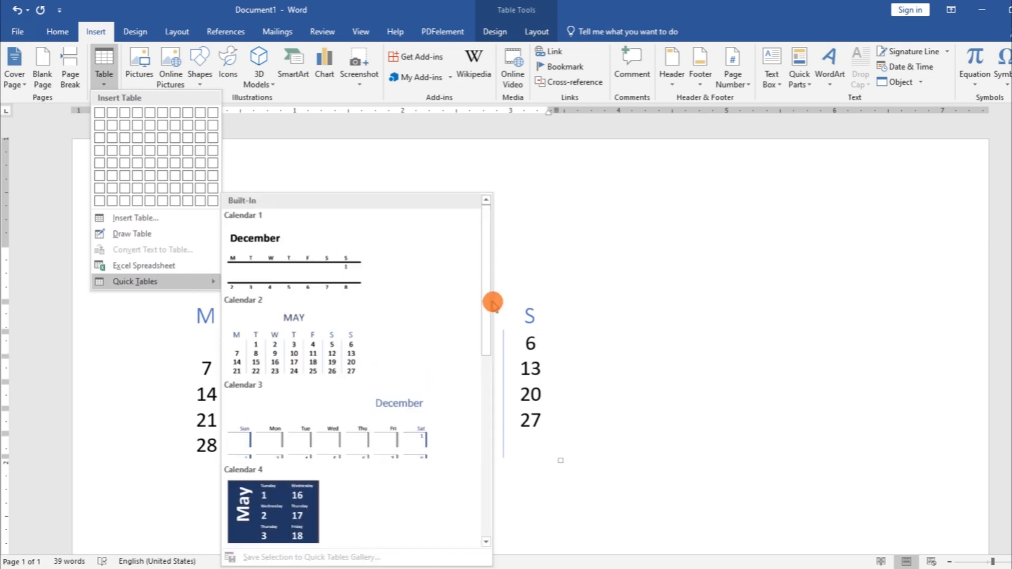
drag(492, 302, 492, 395)
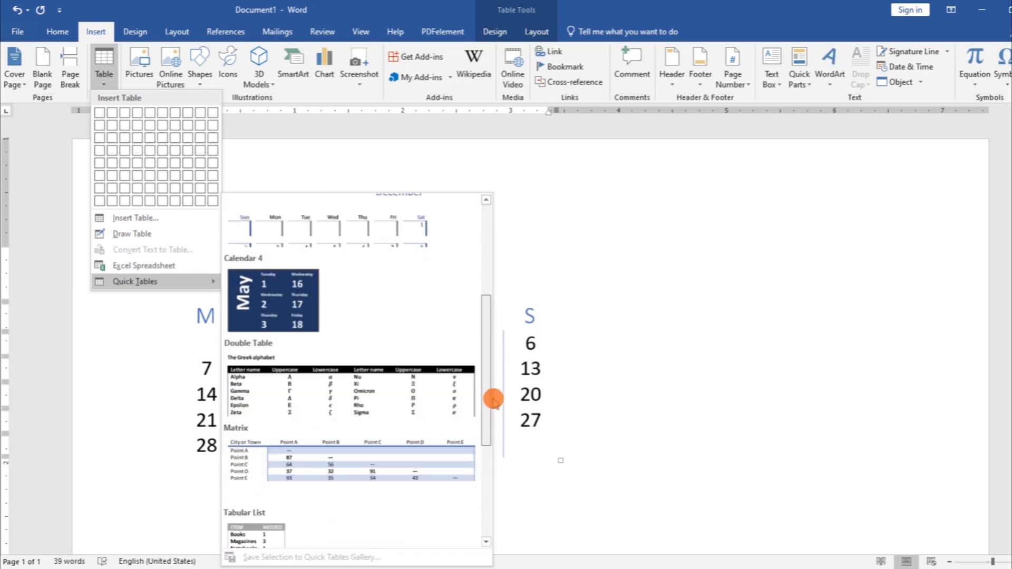
click(346, 372)
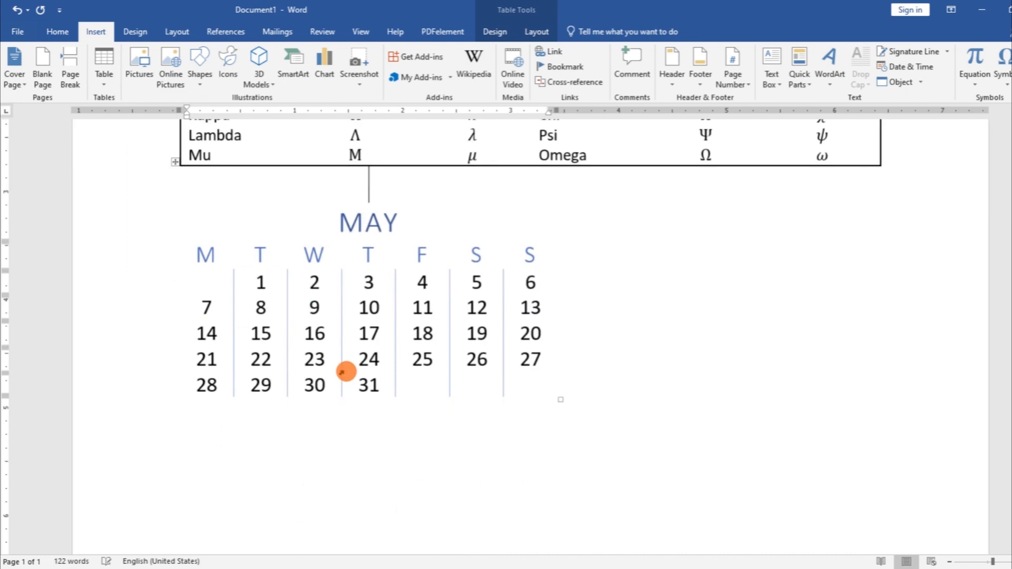
scroll(467, 233, up, 5)
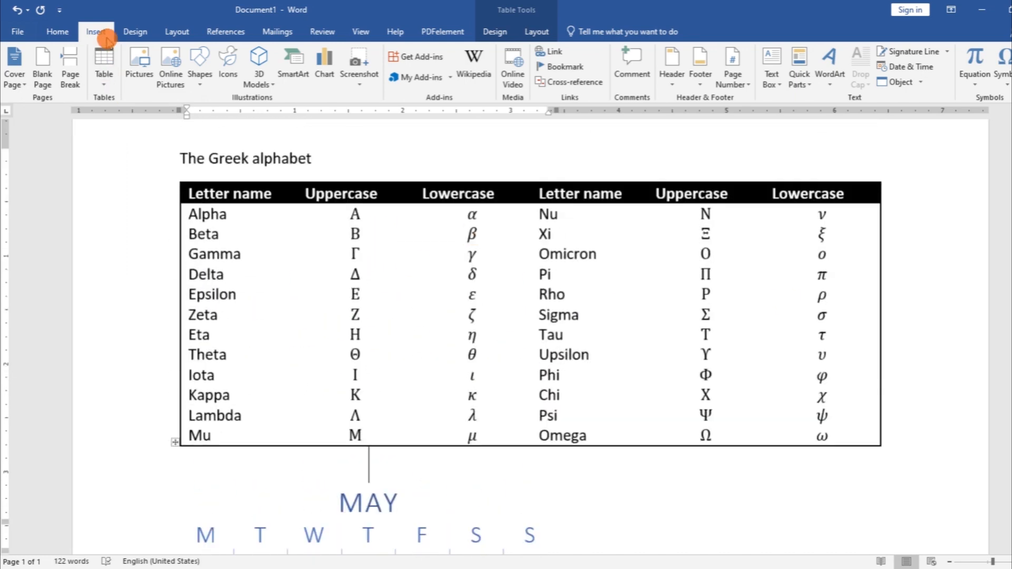
- Insert another built-in quick table from the end of the Quick Tables gallery
click(103, 65)
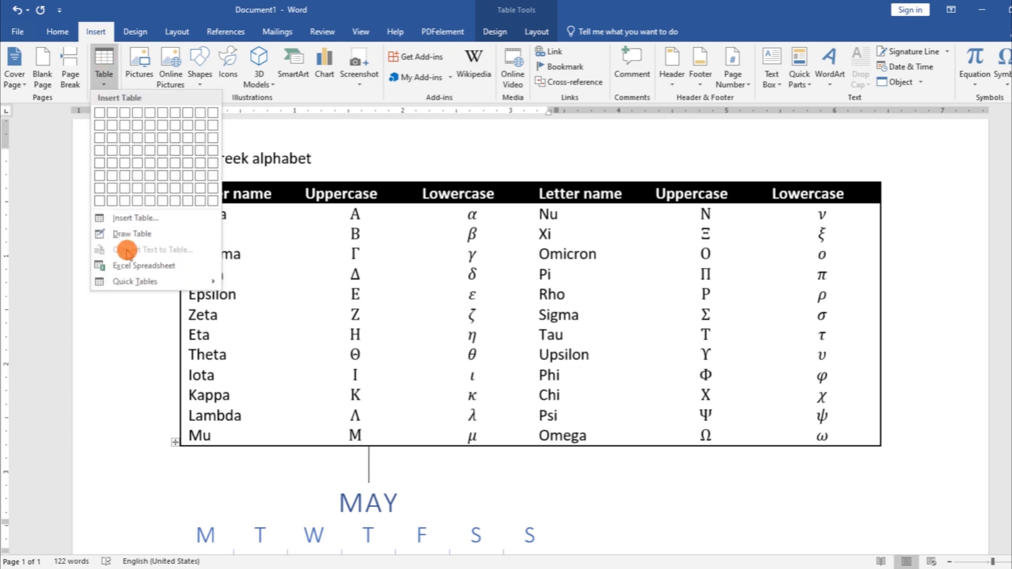
mouse_move(129, 283)
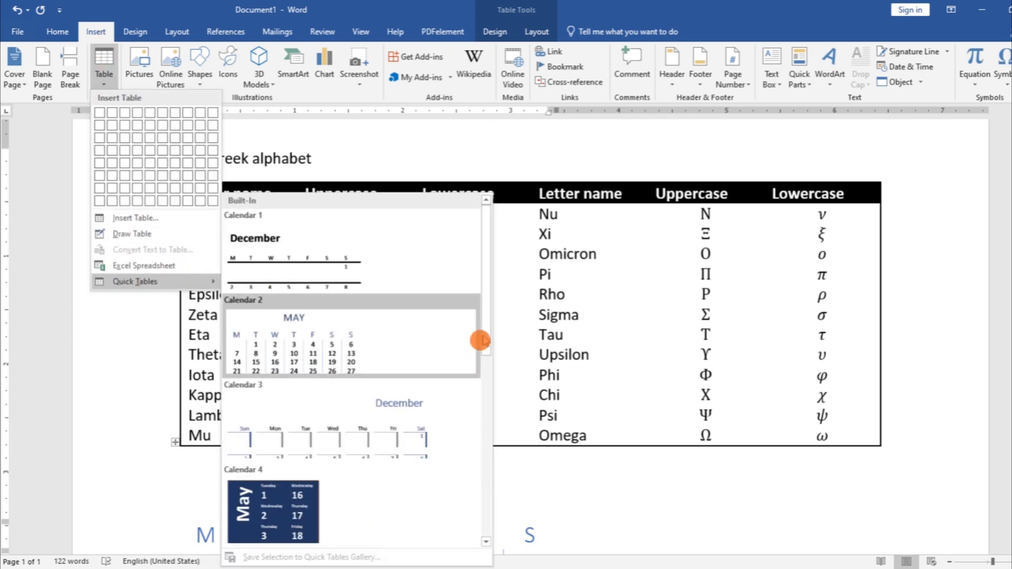
drag(486, 333, 496, 526)
click(395, 461)
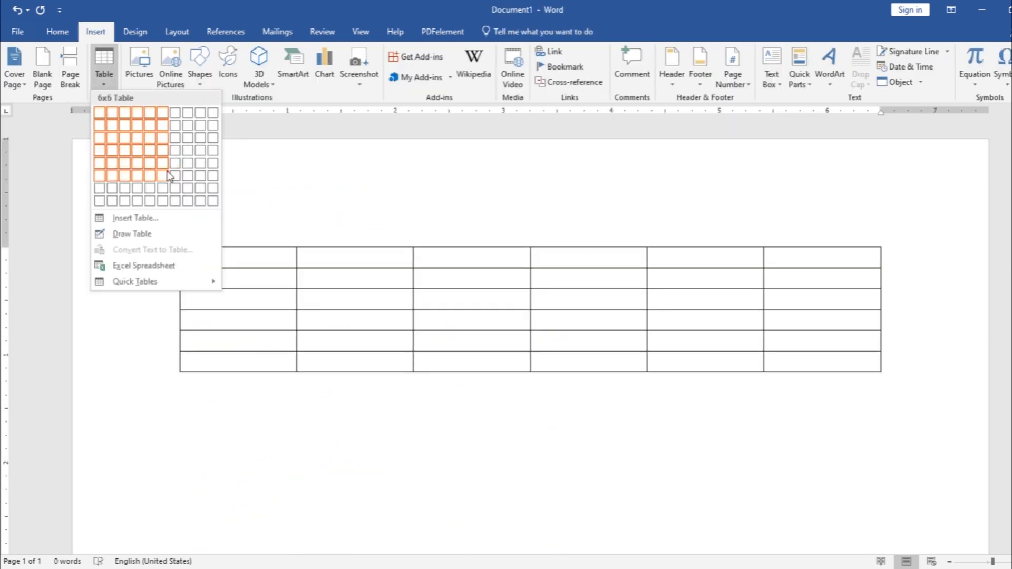
- Insert a 6x6 table and apply the solid green style from the List Tables group
click(167, 172)
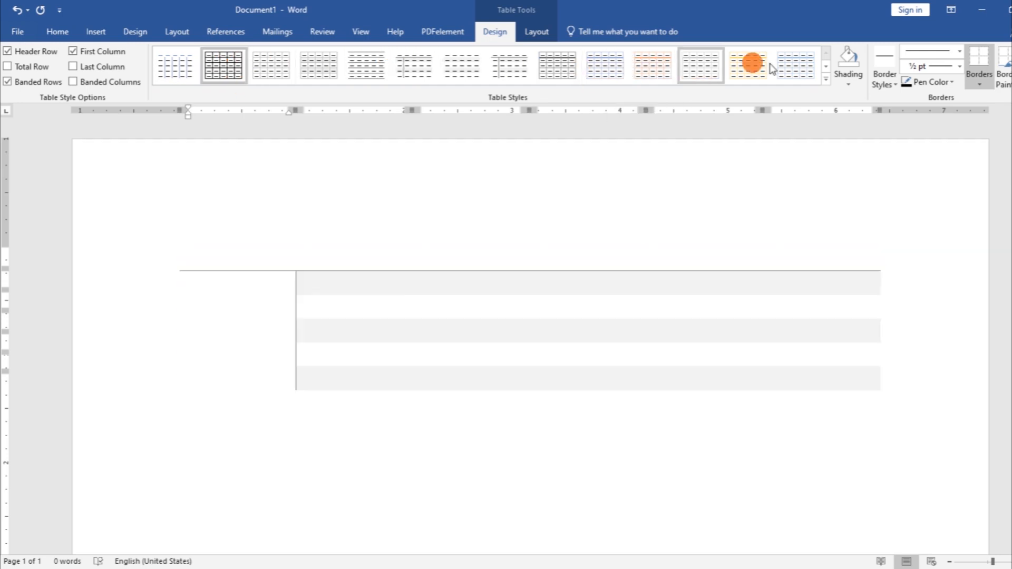
click(825, 82)
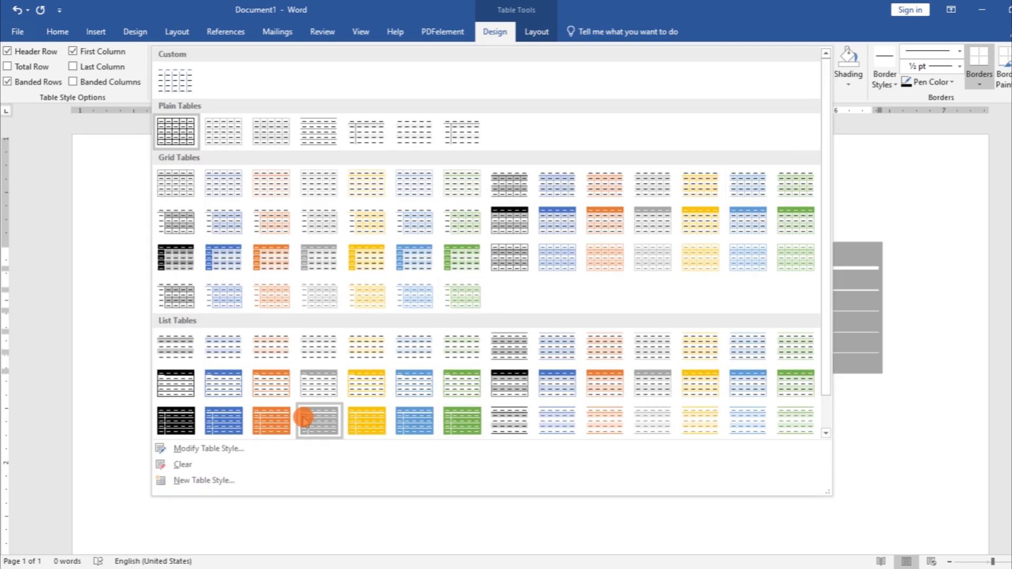
click(463, 415)
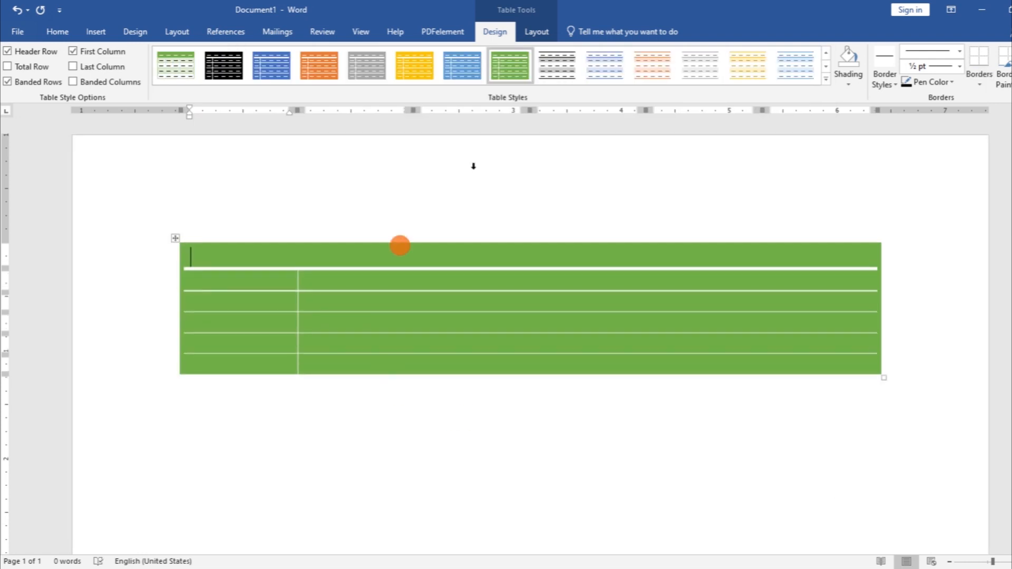
- Try the gold, blue and black banded styles on the table, settling on the plain black grid style
click(747, 61)
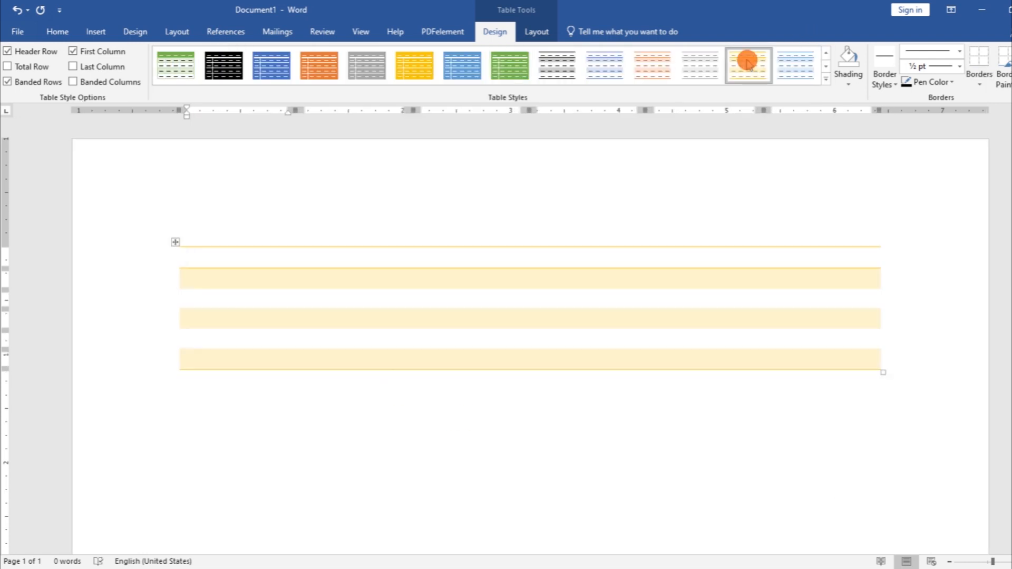
click(804, 62)
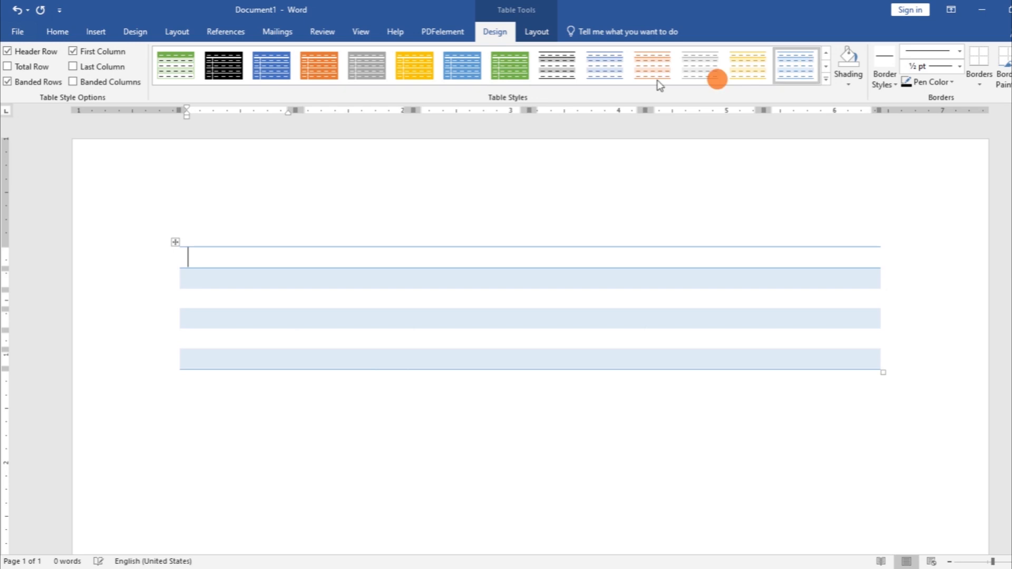
click(557, 63)
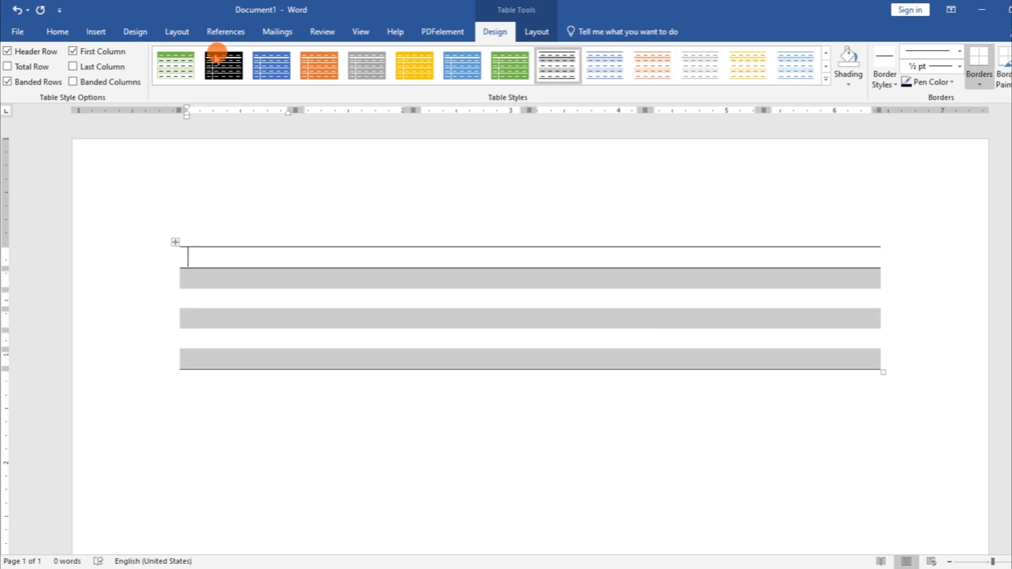
click(826, 79)
click(184, 94)
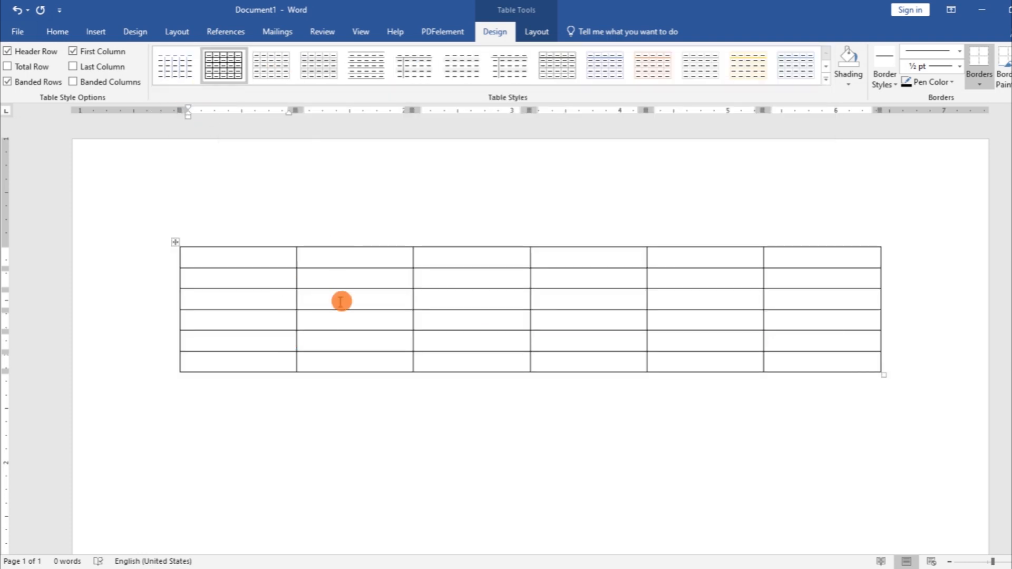
- Select the table's first cell and then its entire first column using the table Select commands
click(536, 32)
click(204, 306)
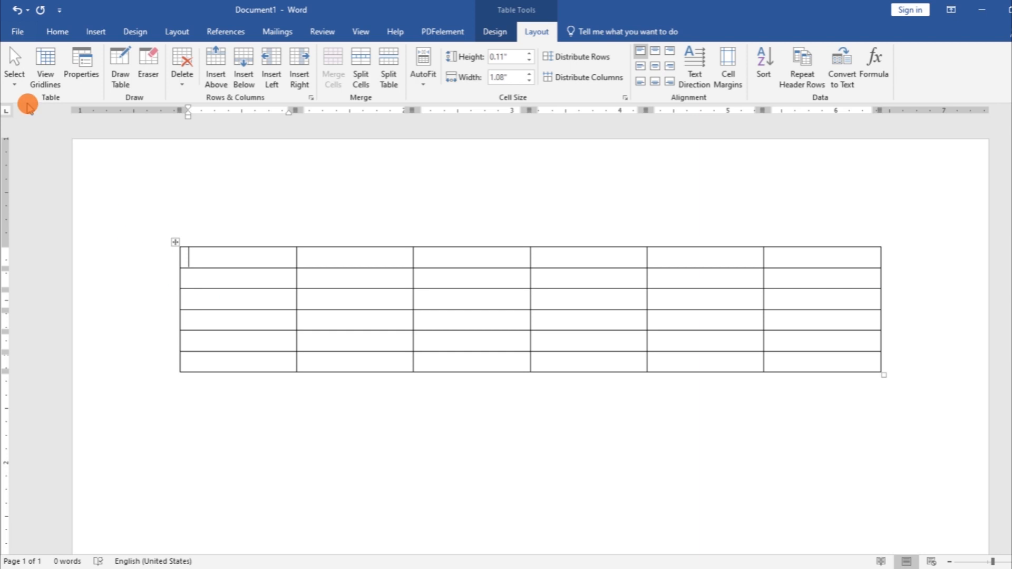
click(11, 69)
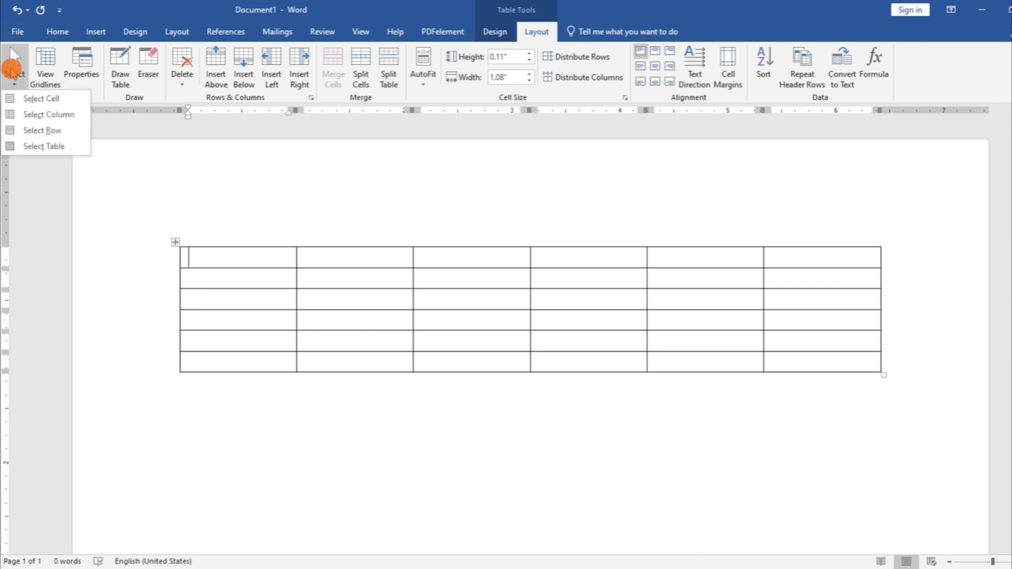
click(20, 99)
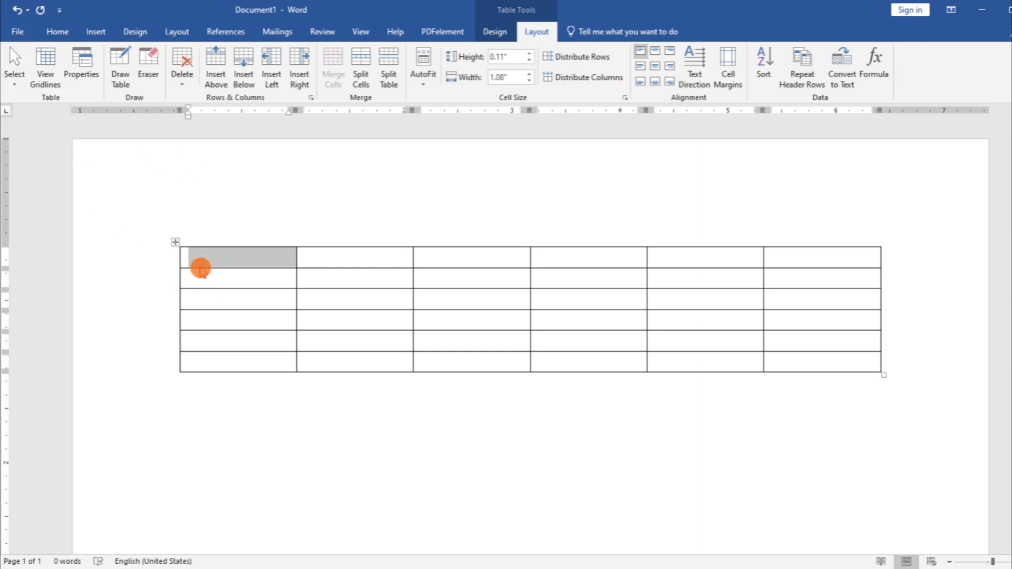
click(13, 79)
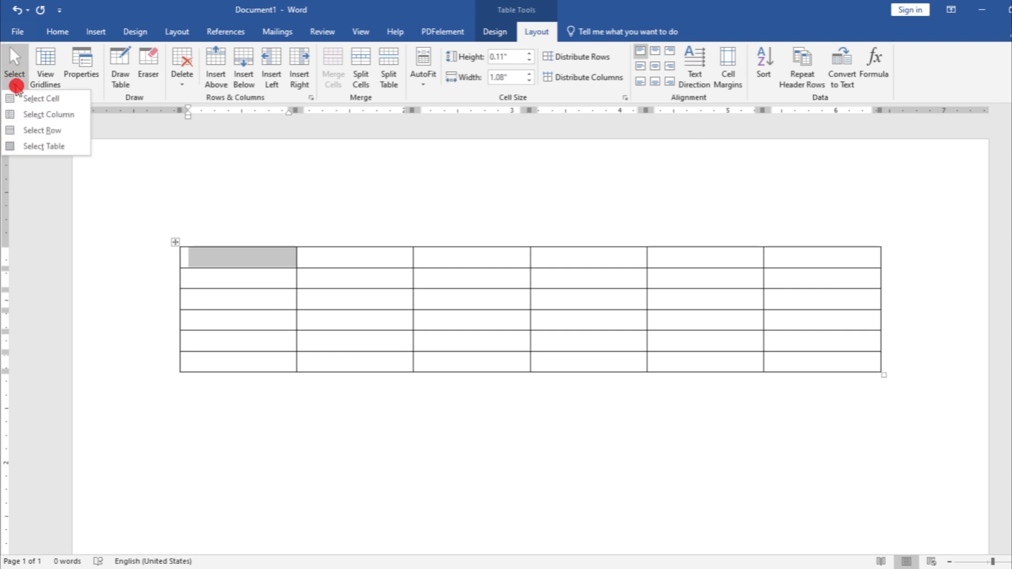
click(38, 117)
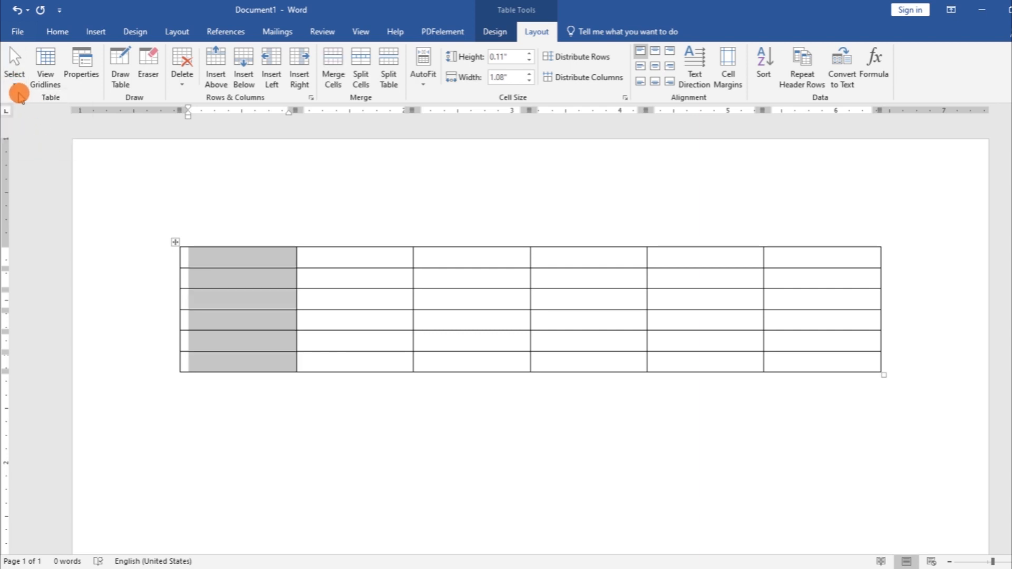
- Select the table's first row and then the whole table, and clear the selection
click(15, 77)
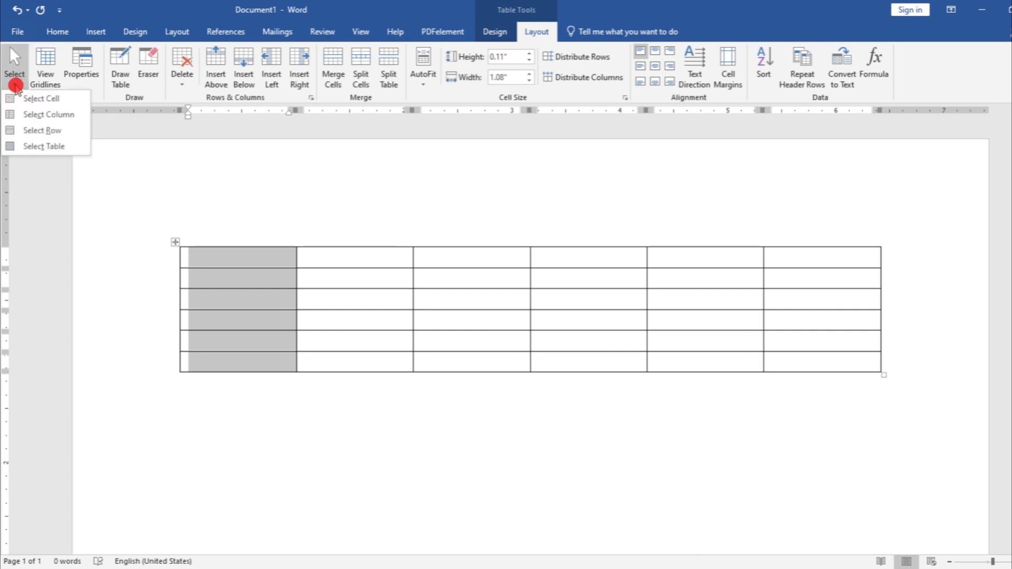
click(29, 132)
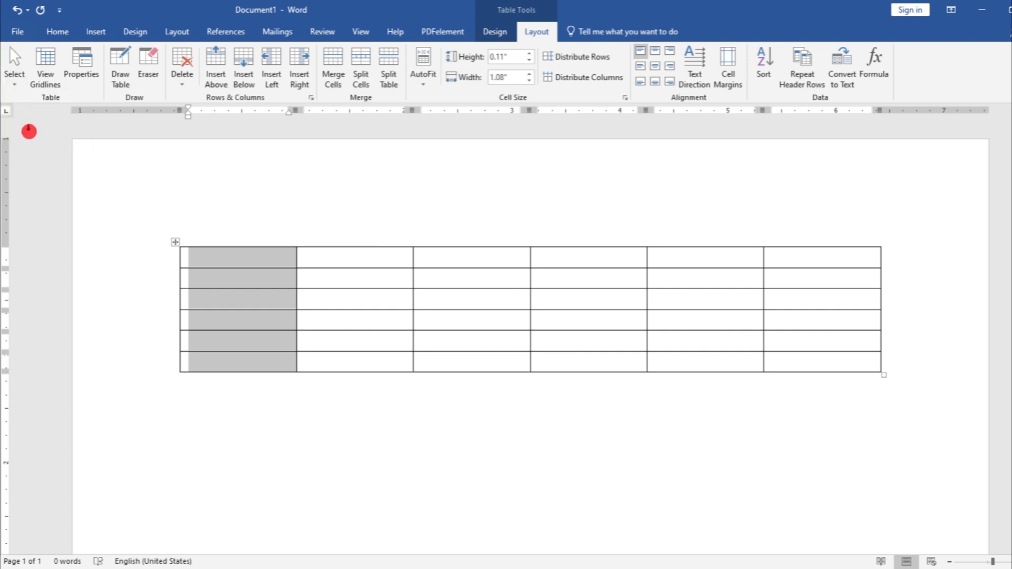
click(218, 262)
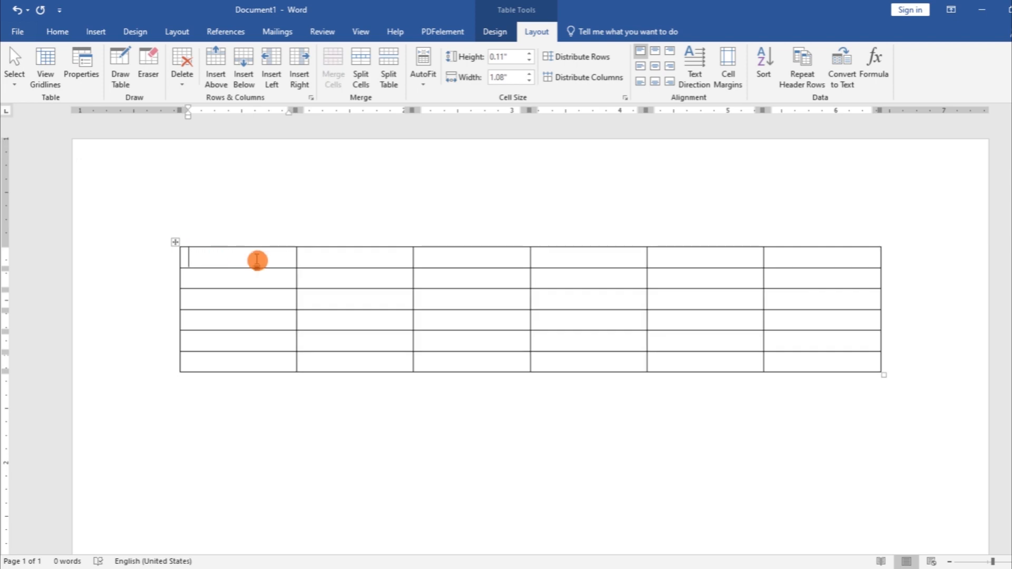
click(16, 86)
click(28, 131)
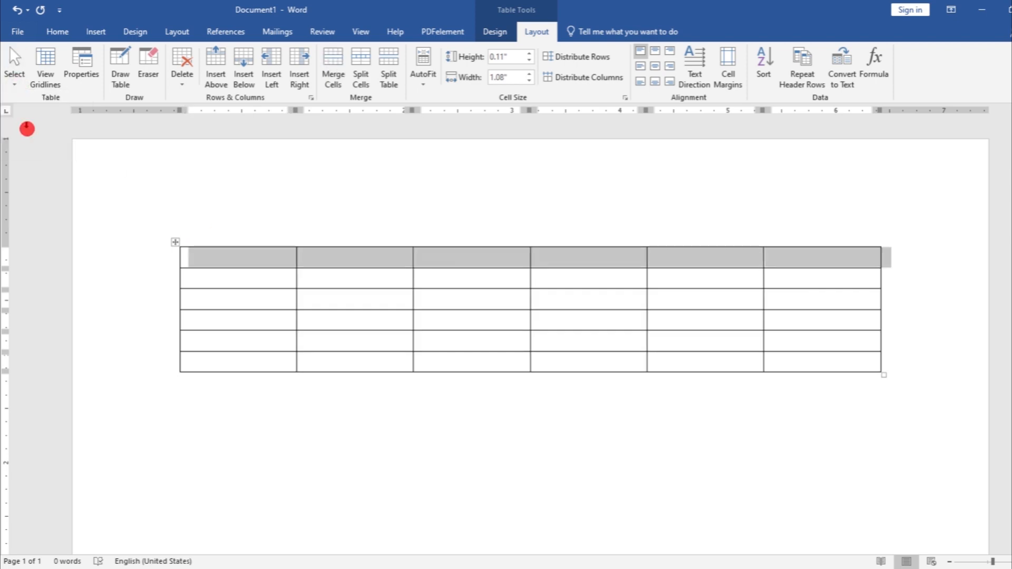
click(11, 83)
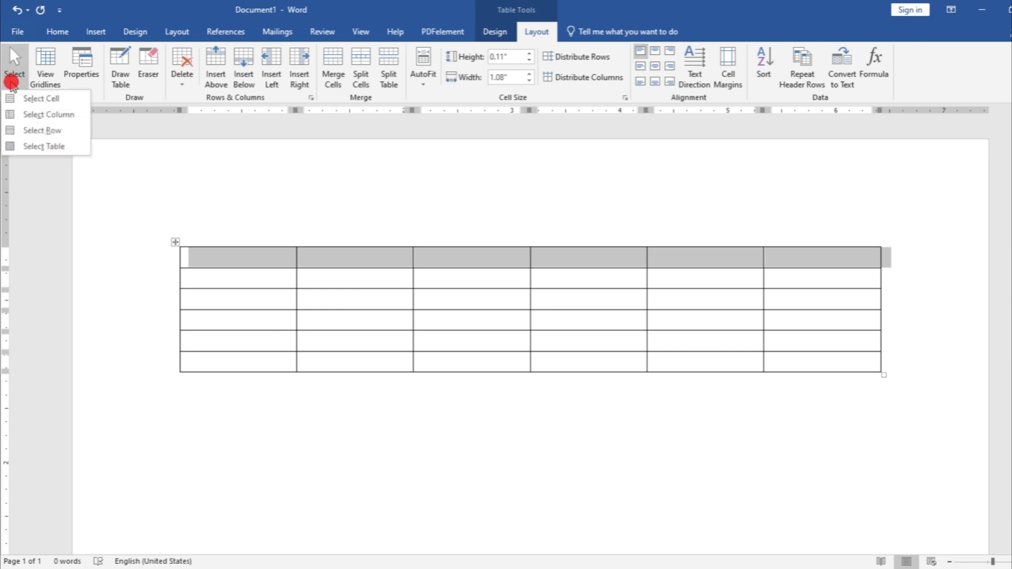
click(32, 146)
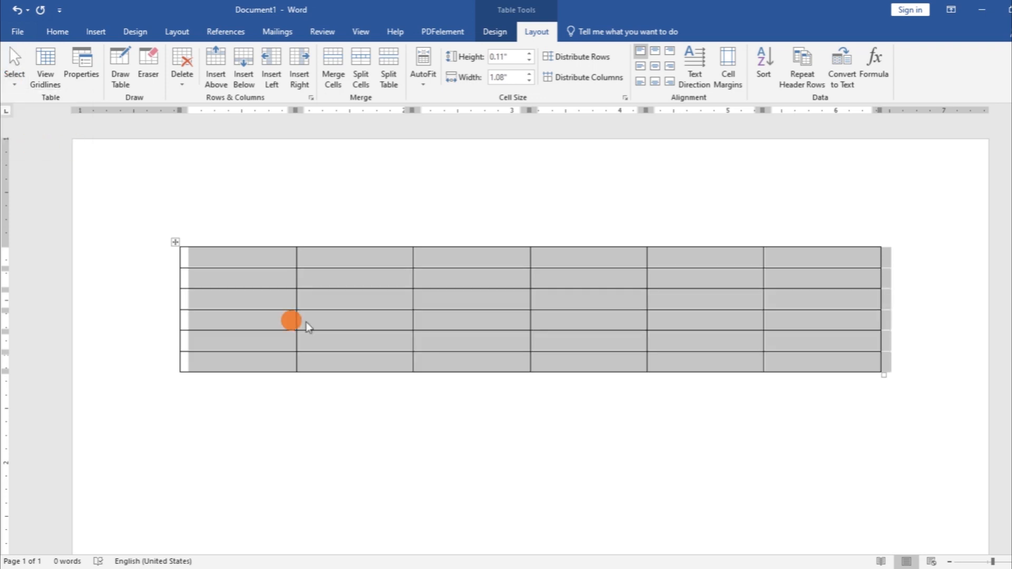
click(209, 209)
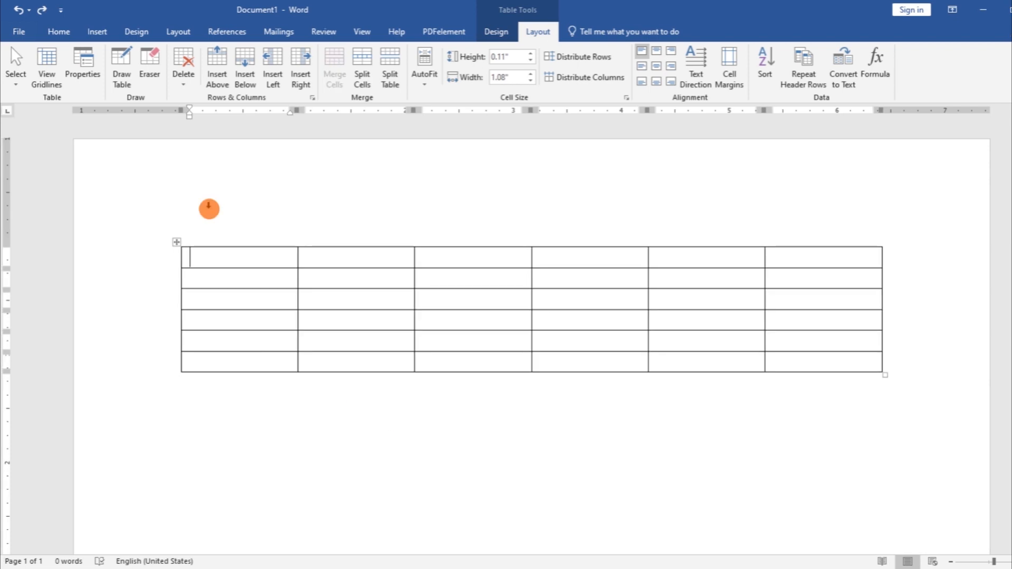
- Delete the table's first cell with the Shift cells left option
click(189, 83)
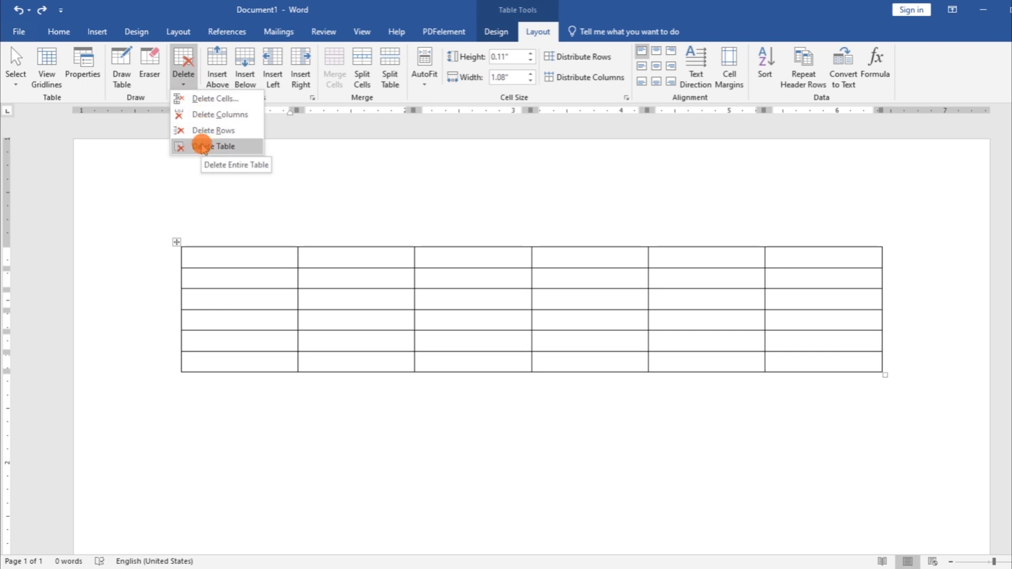
click(205, 98)
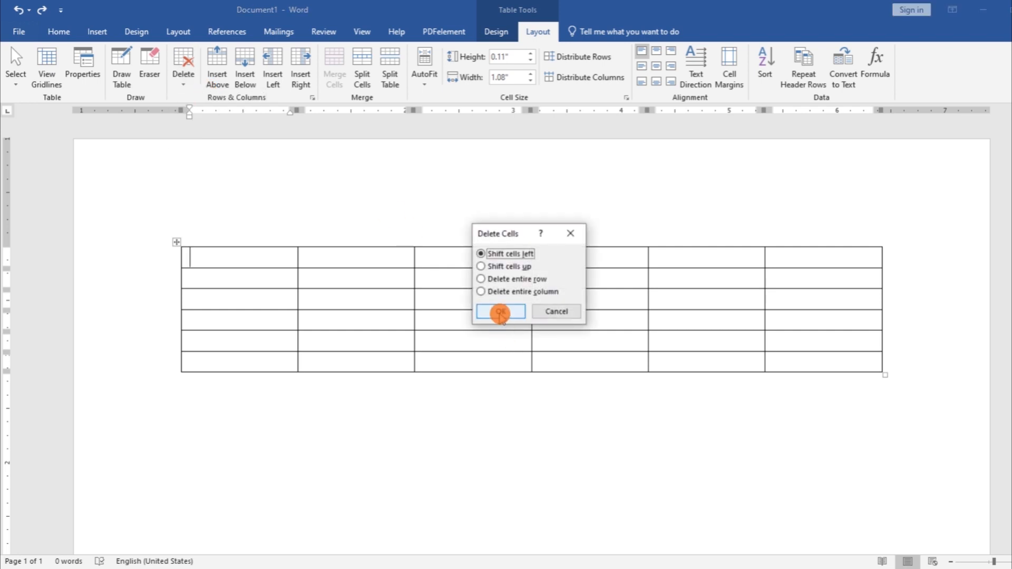
click(500, 312)
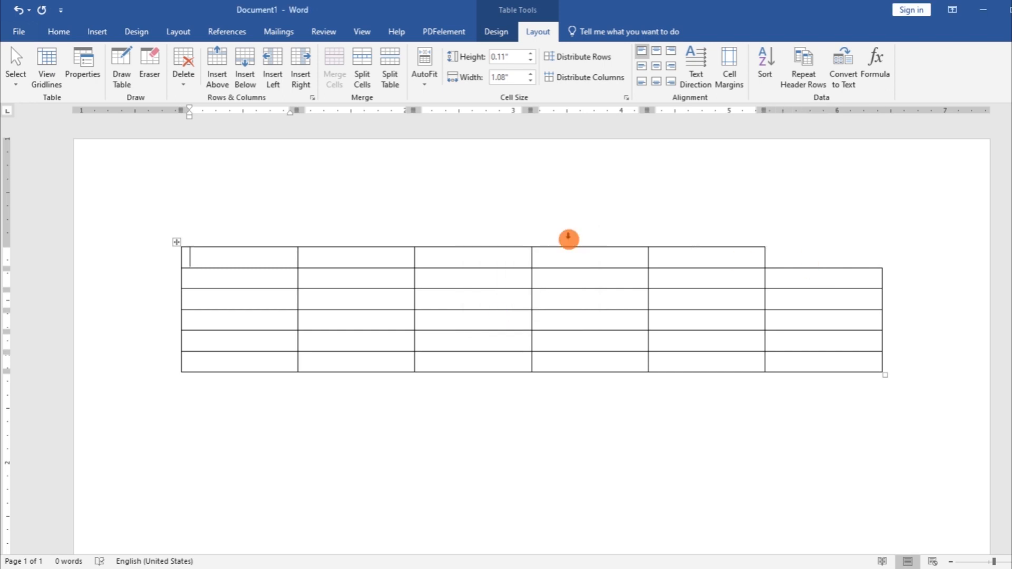
- Delete the first cell again, this time with the Shift cells up option
click(182, 78)
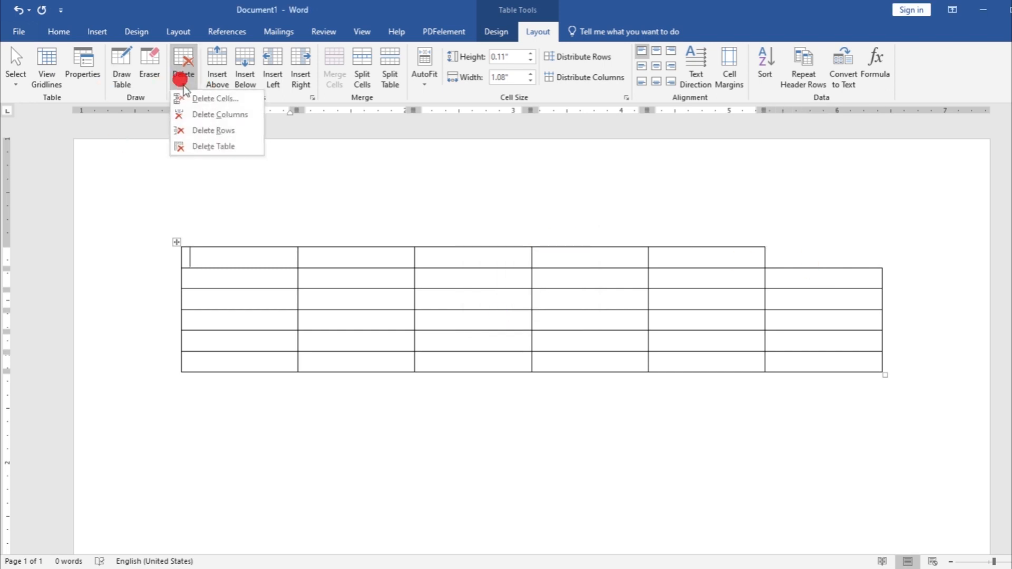
click(211, 100)
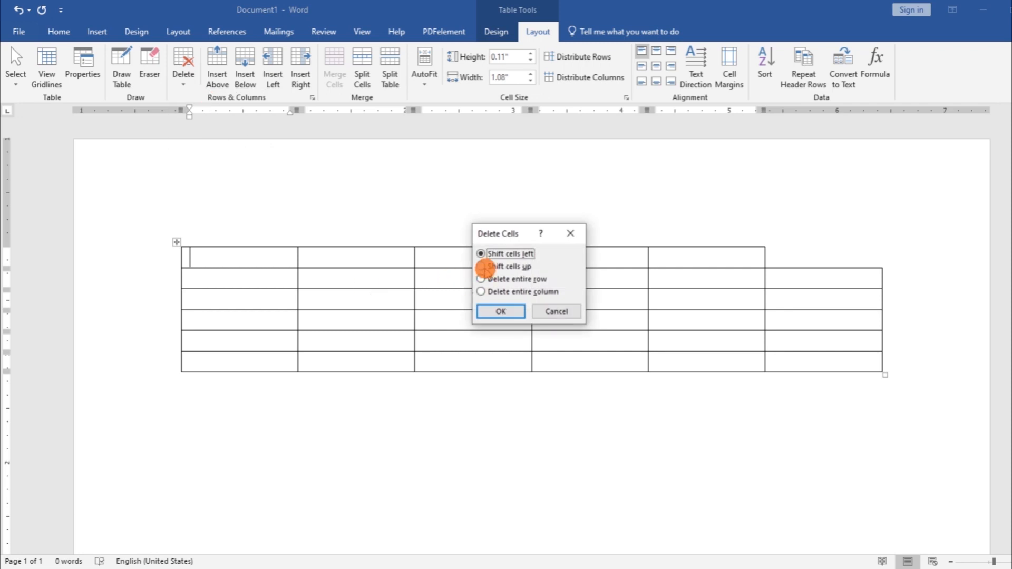
click(483, 268)
click(498, 312)
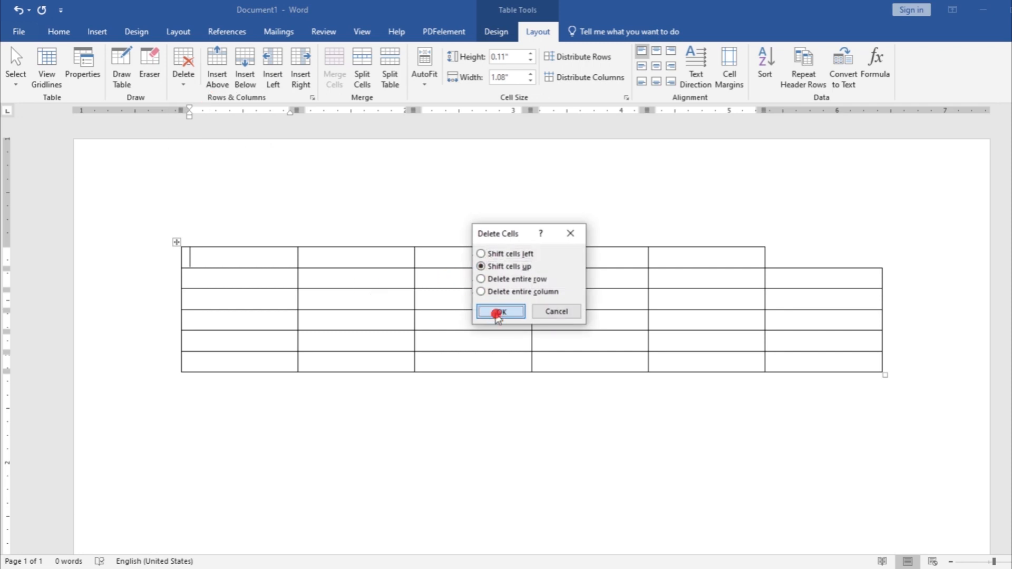
- Remove the table's first row through Delete Cells with the Delete entire row option
click(182, 73)
click(221, 99)
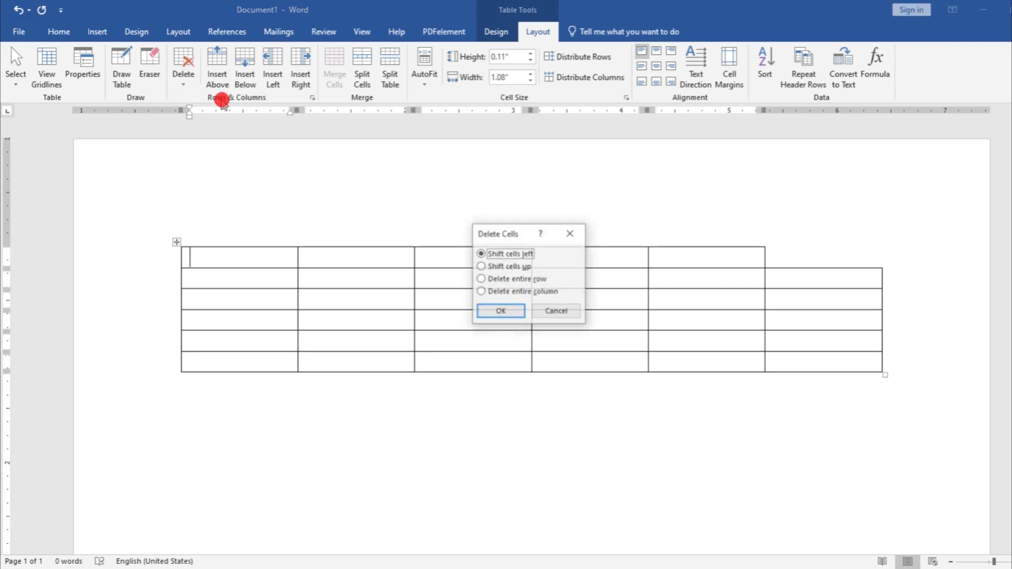
click(508, 280)
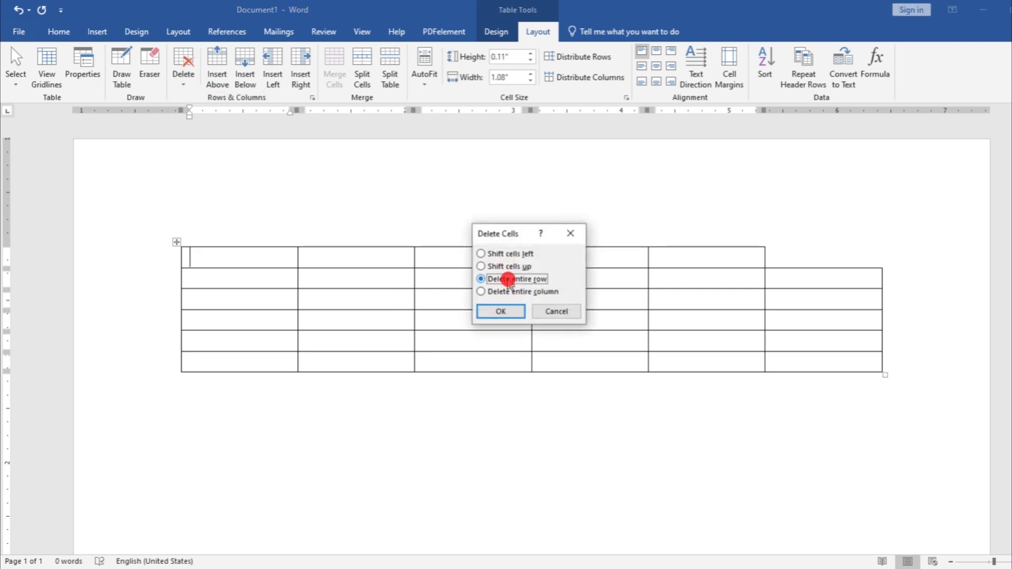
click(501, 309)
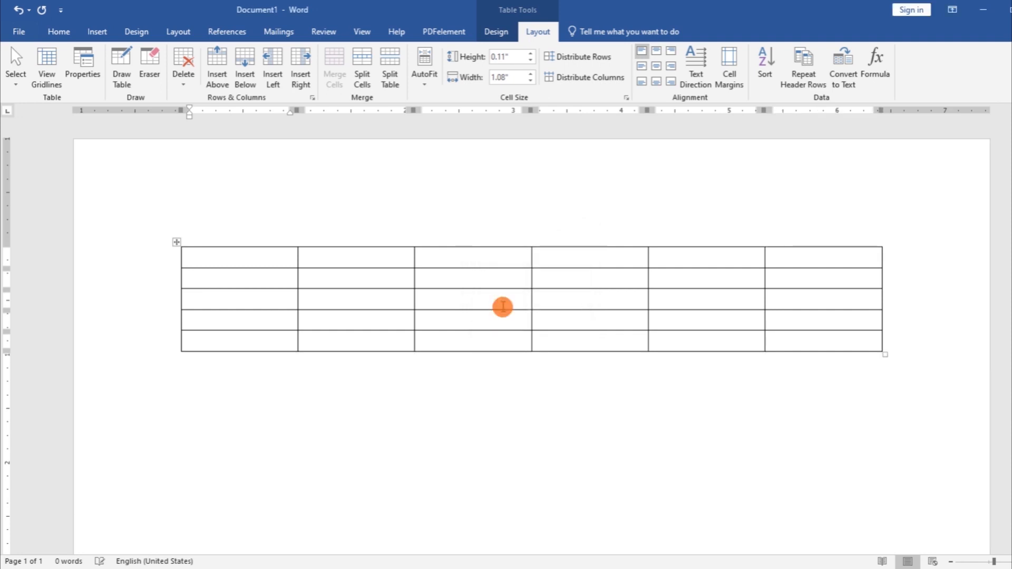
- Remove the table's first column through Delete Cells with the Delete entire column option
click(183, 79)
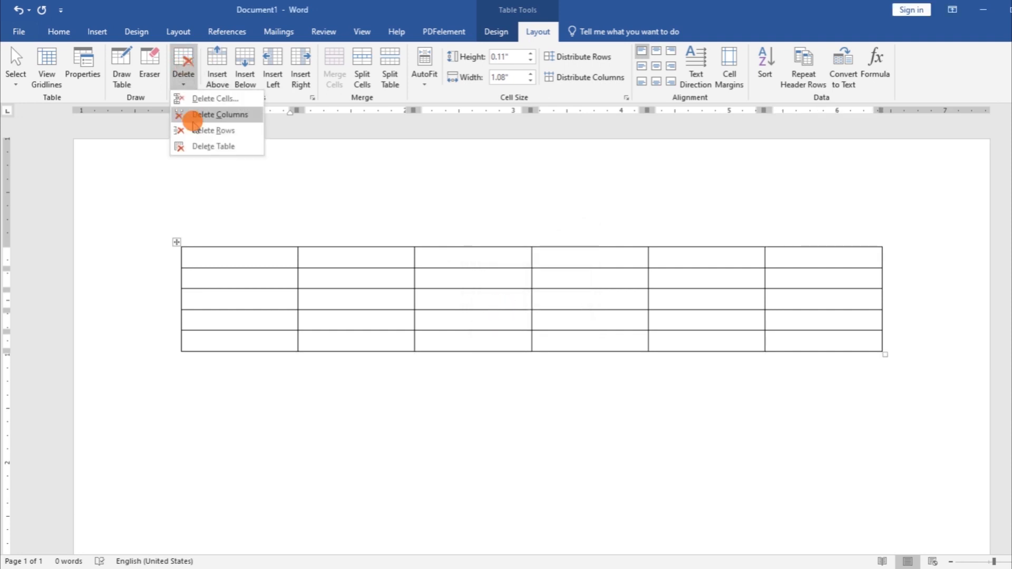
click(221, 102)
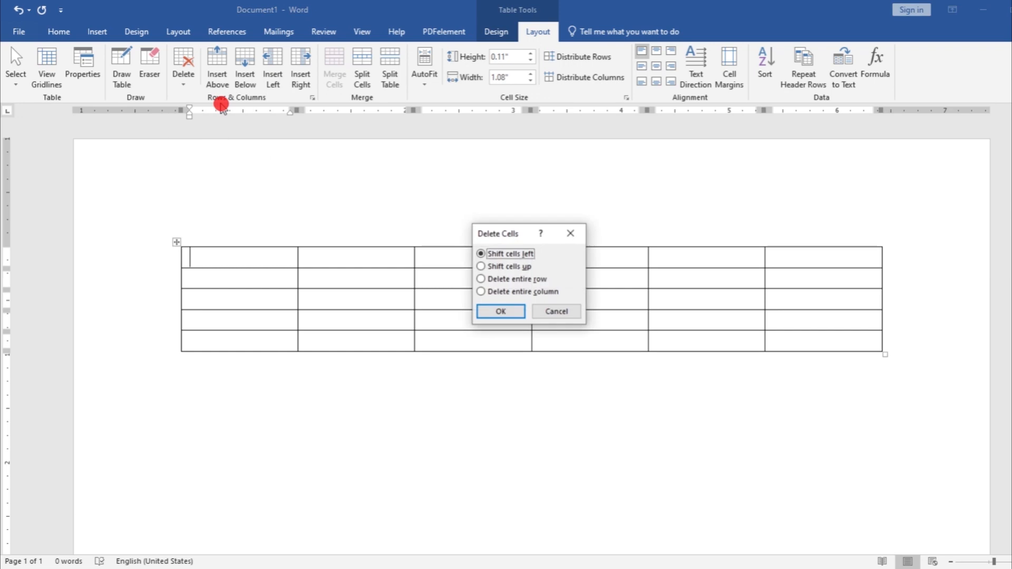
click(506, 292)
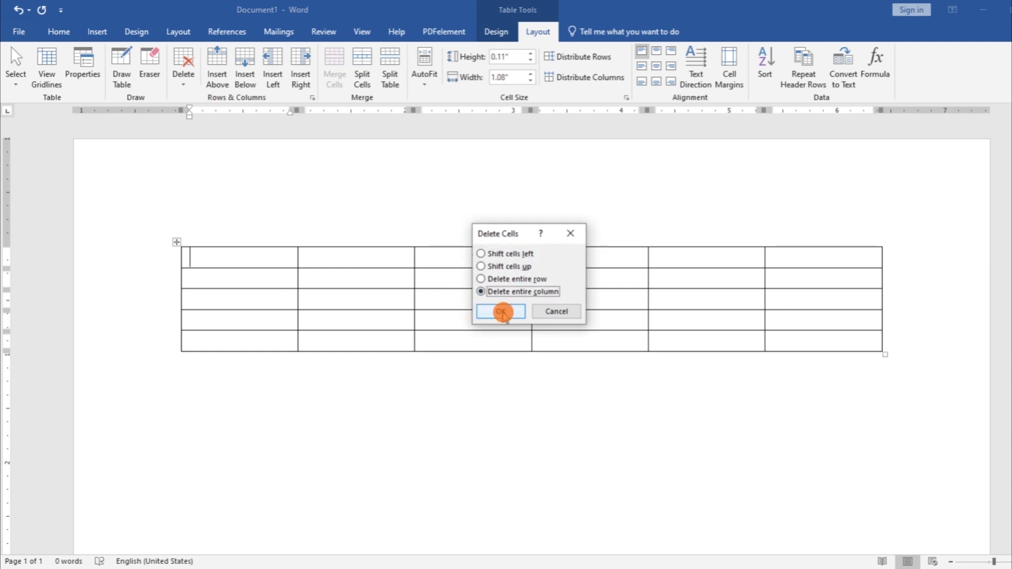
click(500, 311)
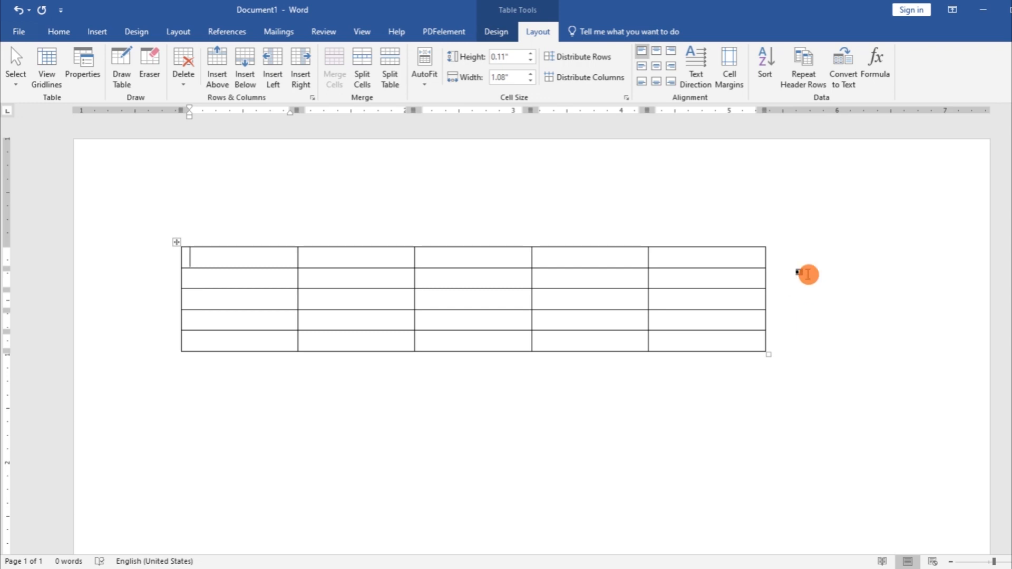
- Delete another column and another row from the table with the direct Delete Columns and Delete Rows commands
click(186, 80)
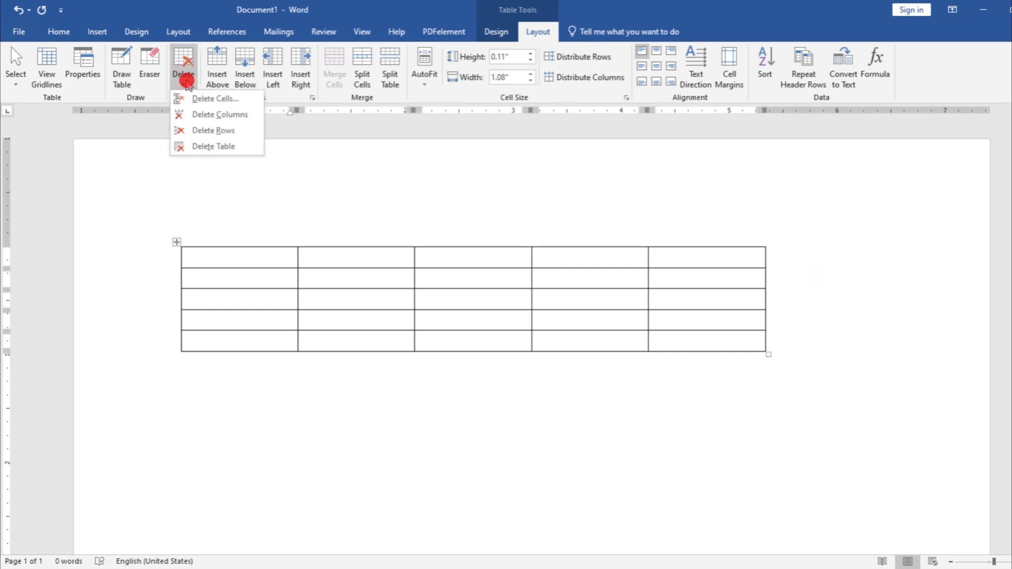
click(199, 115)
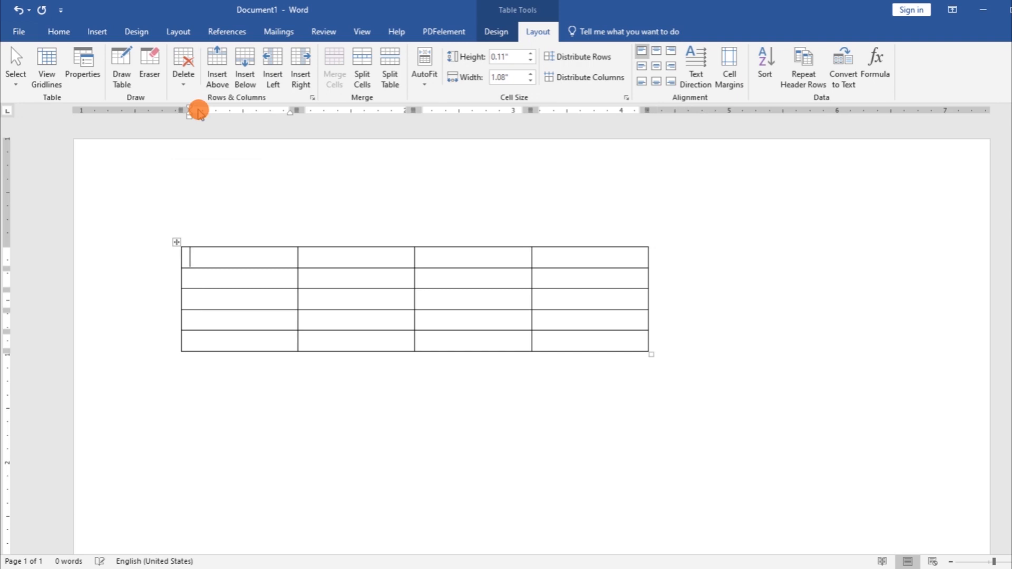
click(184, 79)
click(201, 129)
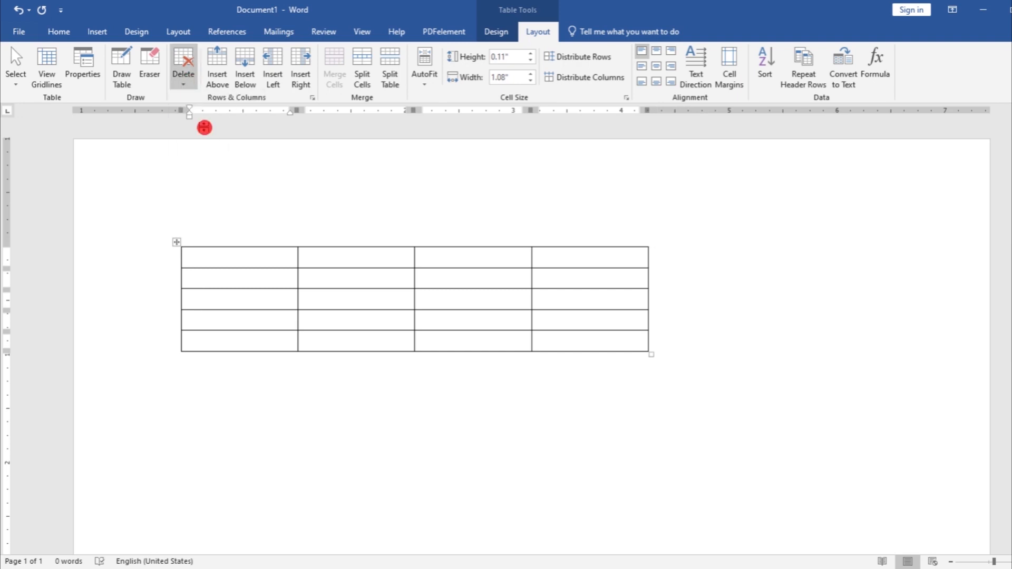
- Delete the entire table from the document
click(184, 79)
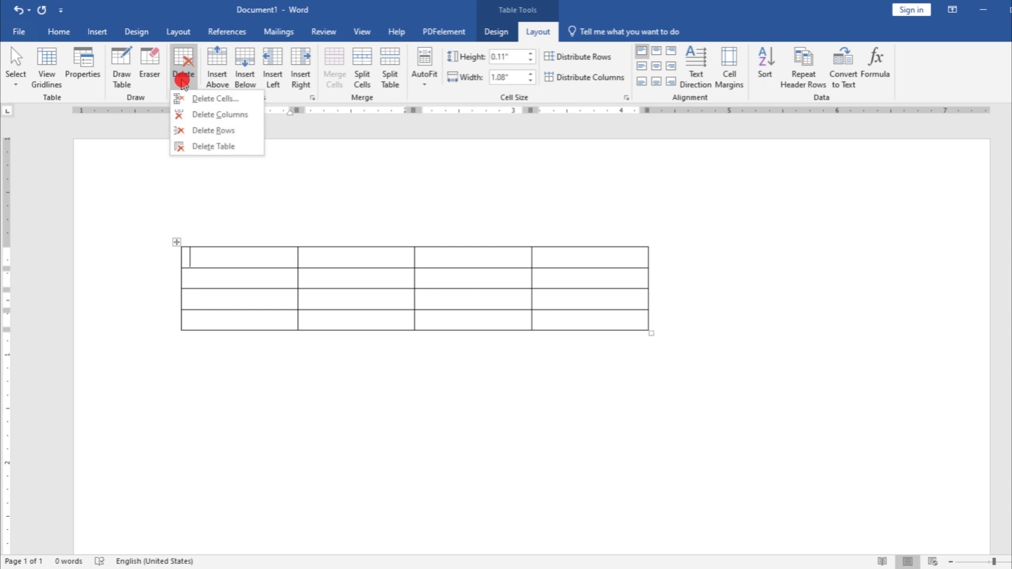
click(213, 147)
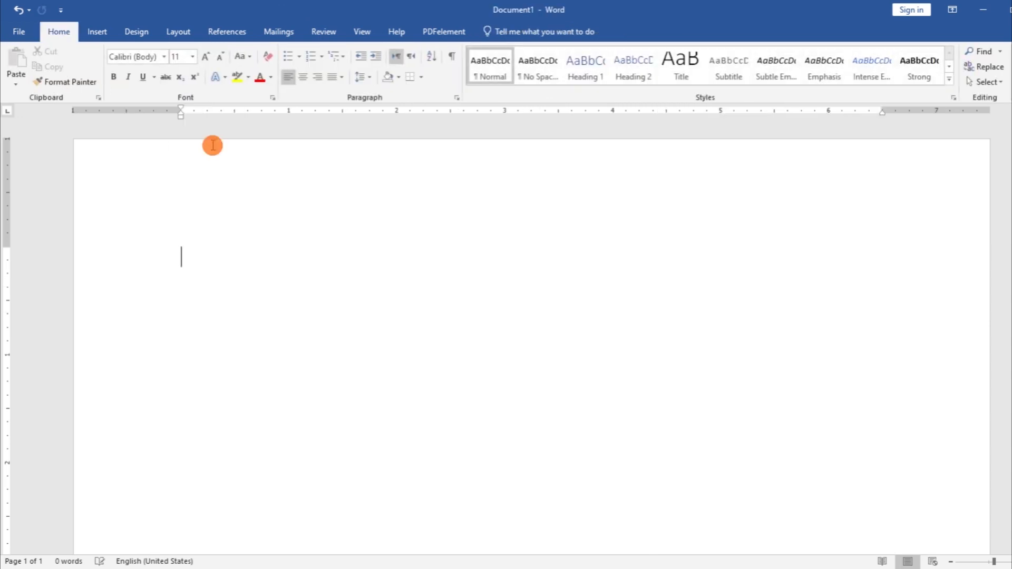
- Insert a table with six columns and six rows into the empty document
click(98, 33)
click(103, 63)
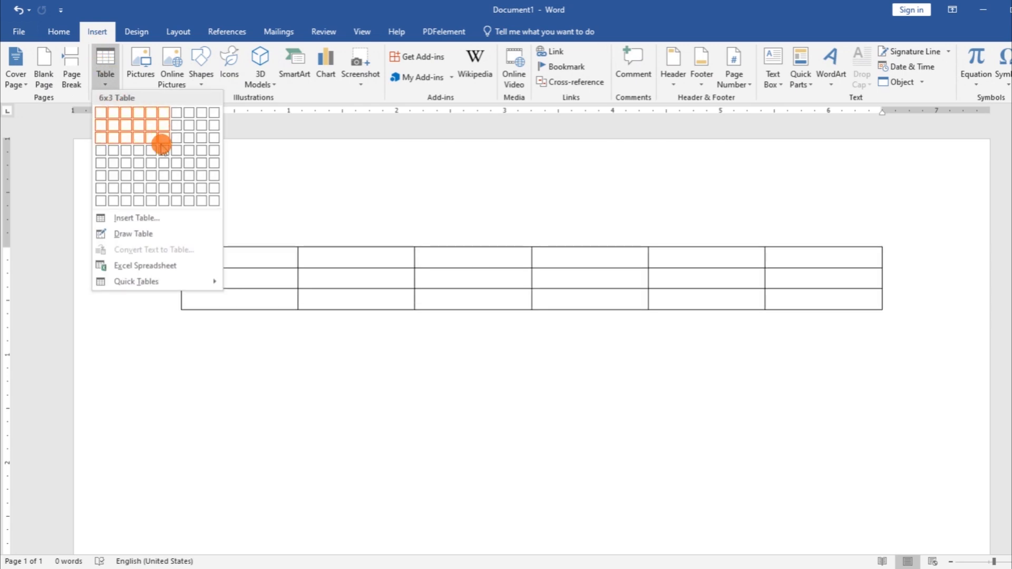
click(168, 175)
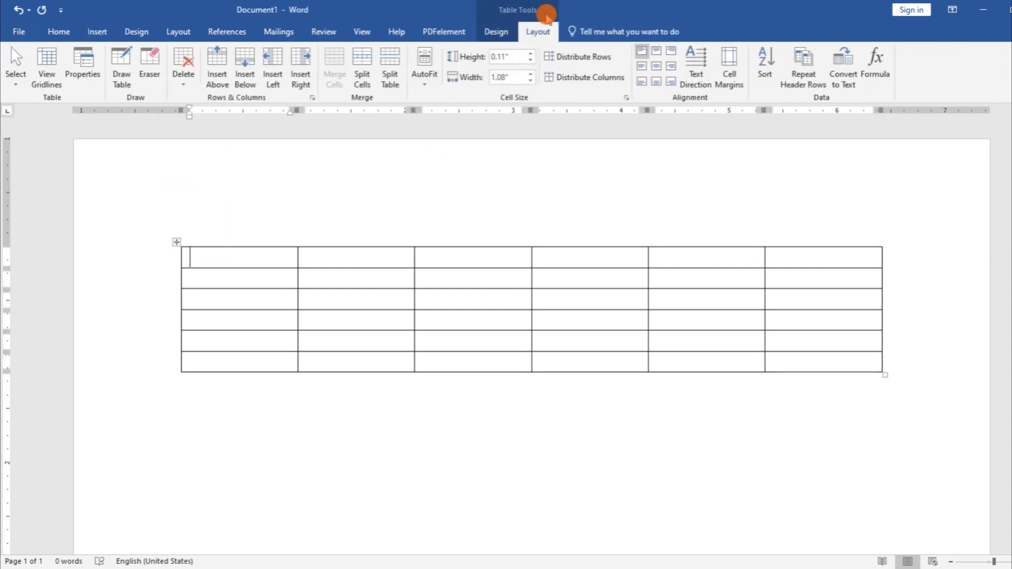
- Add one row above the table's first row and another row below the new one
click(218, 85)
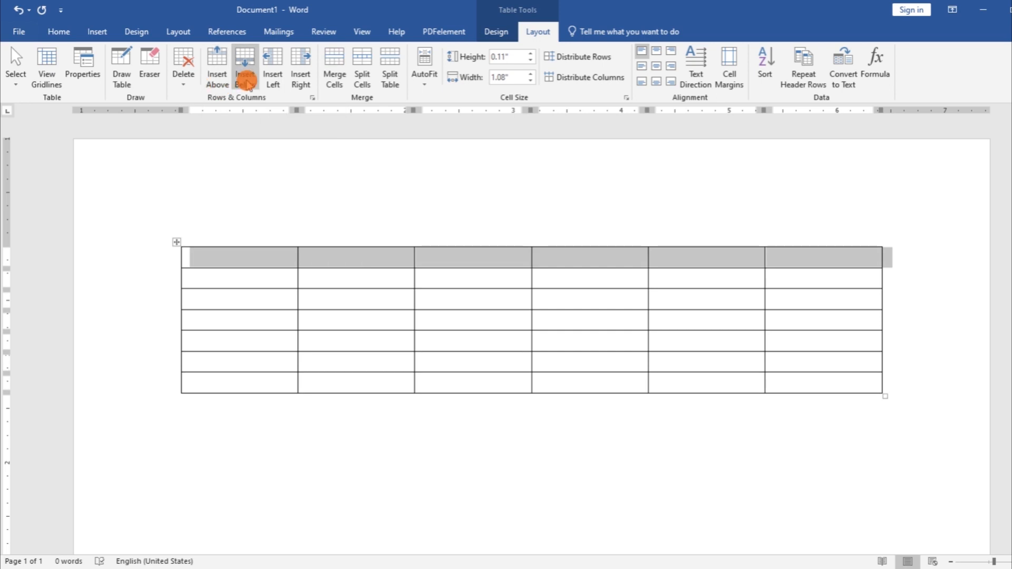
click(246, 83)
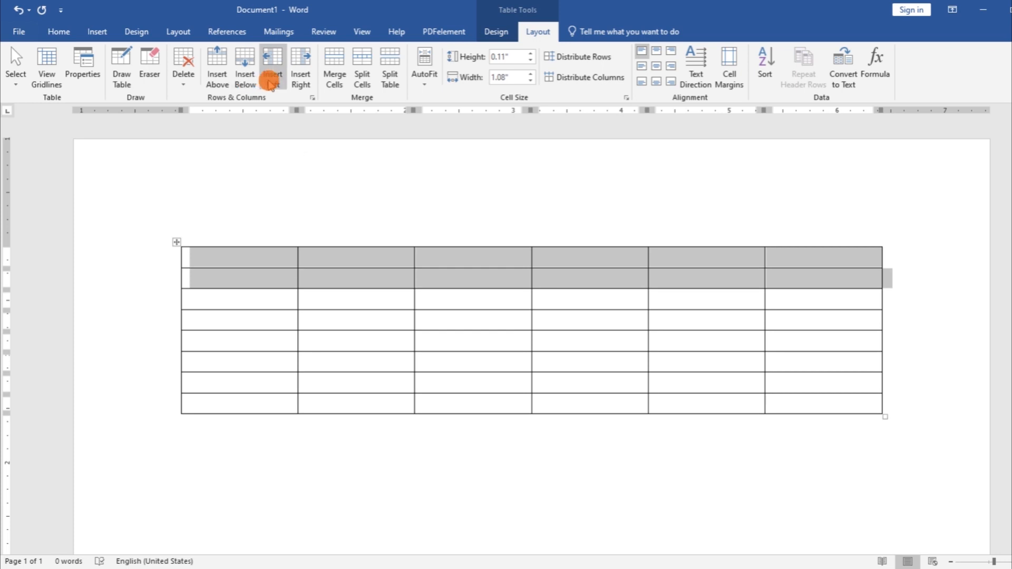
- Insert six columns before the table's first column and one column after its last column
click(270, 83)
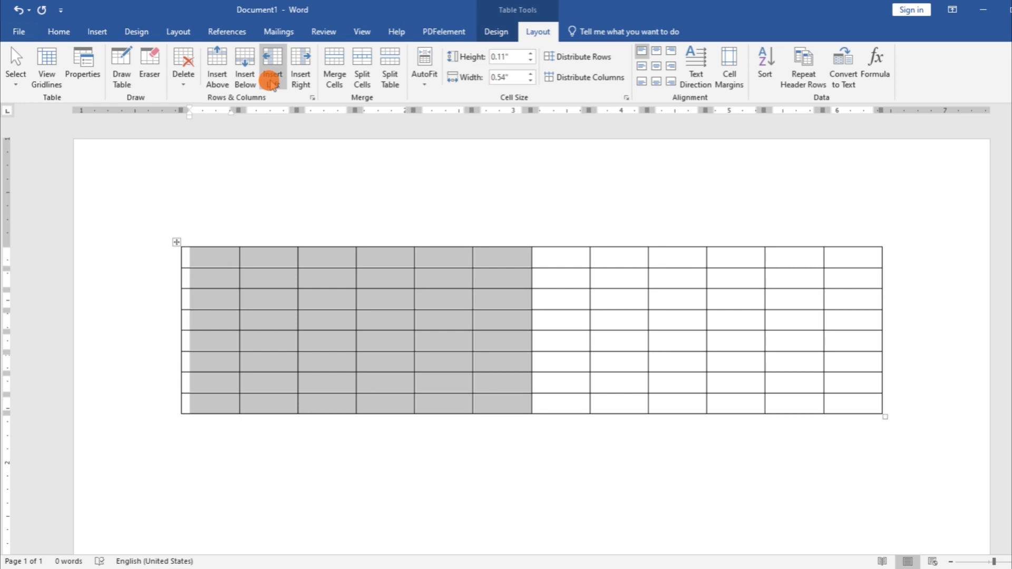
click(844, 258)
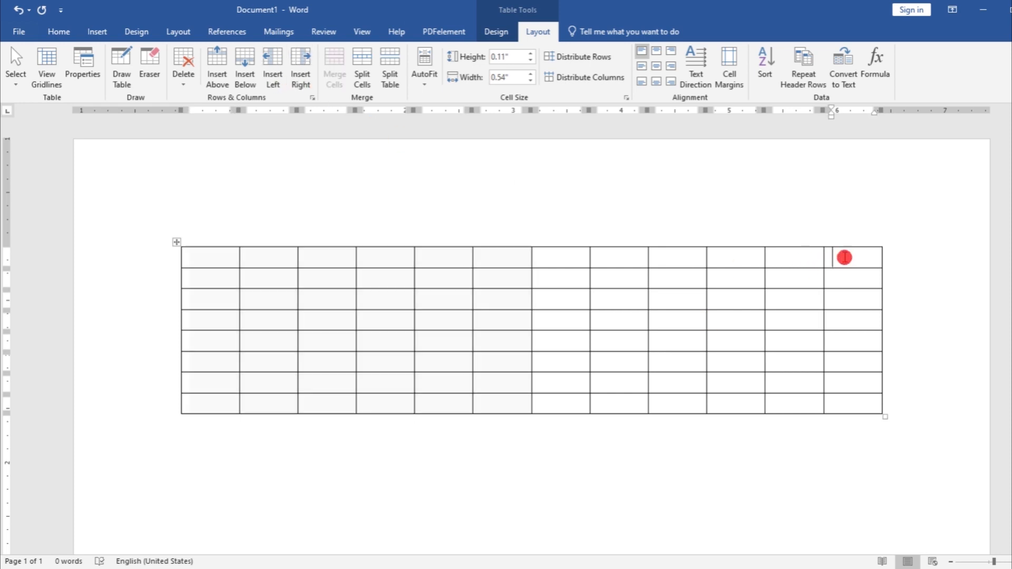
click(302, 79)
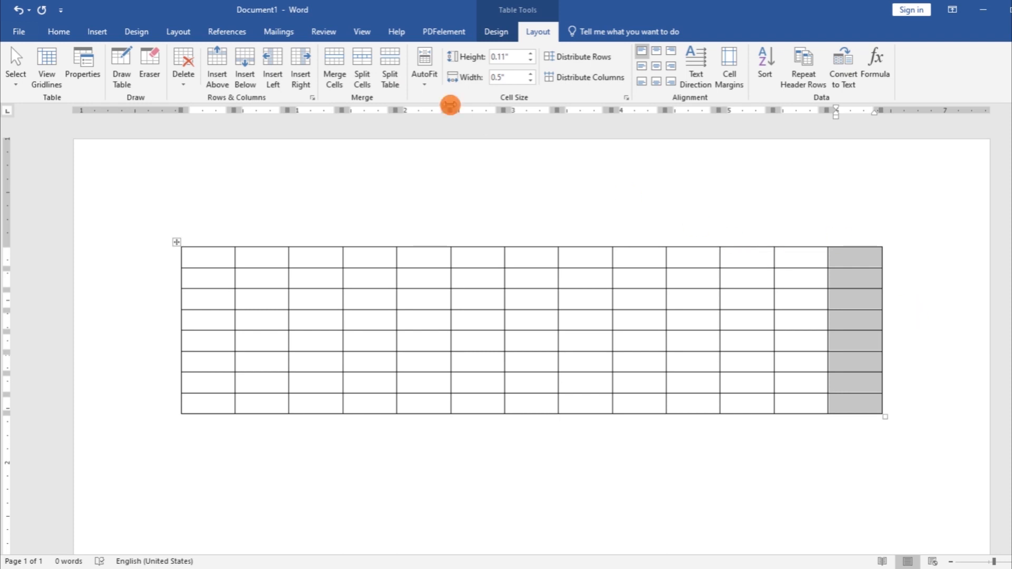
- Merge all cells of the table's last column into a single cell
click(334, 75)
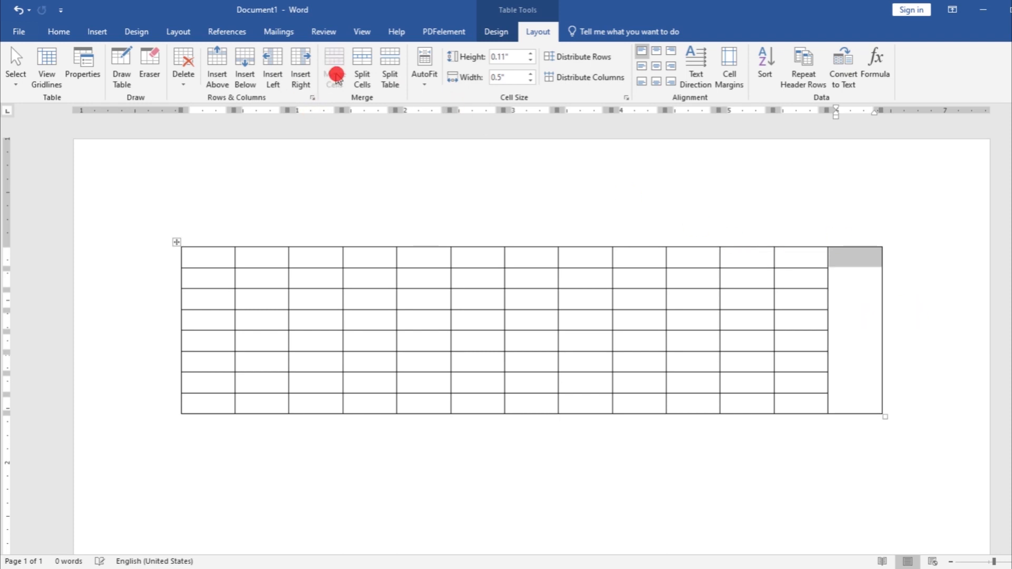
click(849, 294)
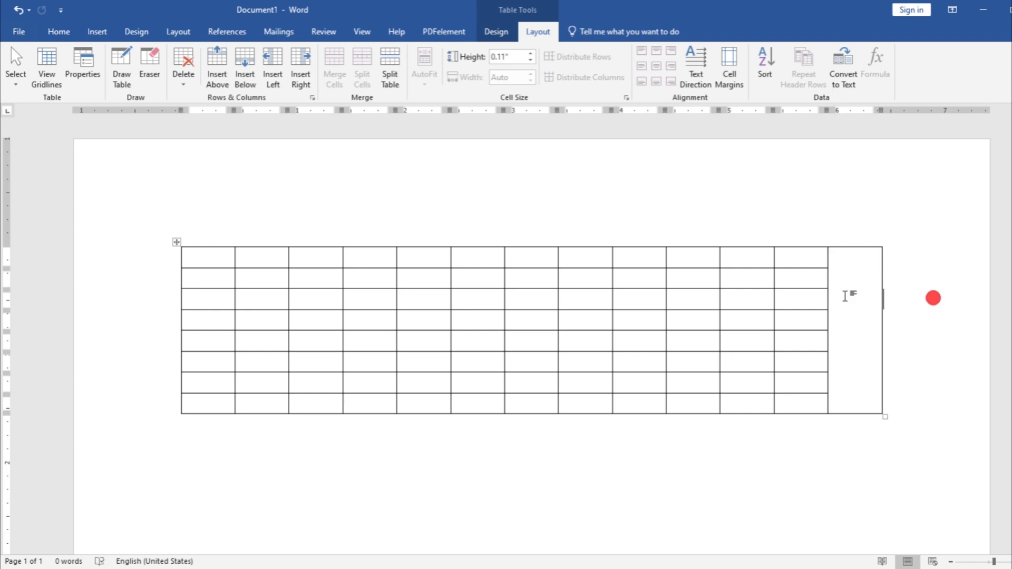
- Select every cell in the two columns just before the merged last column and merge them into one cell
click(784, 254)
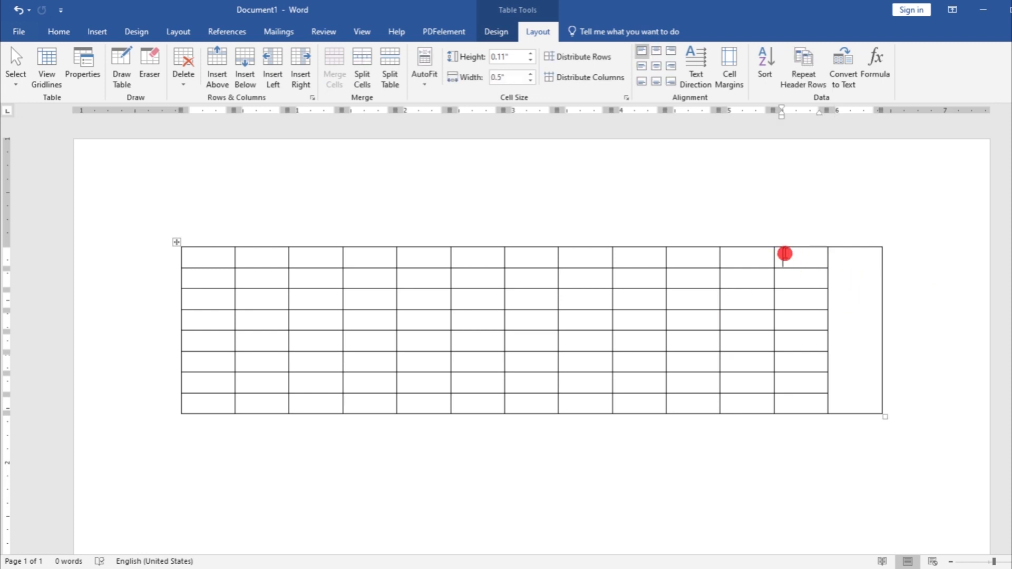
click(741, 257)
click(742, 258)
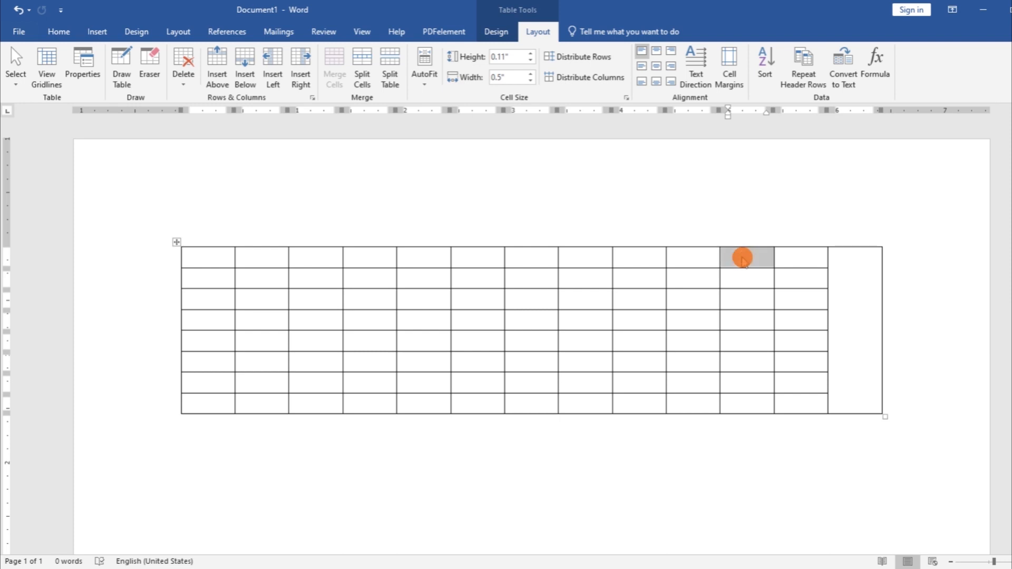
key(shift+Right)
key(shift+Down)
key(shift+Down)
key(shift+Down)
key(shift+Down)
key(shift+Down)
key(shift+Down)
key(shift+Down)
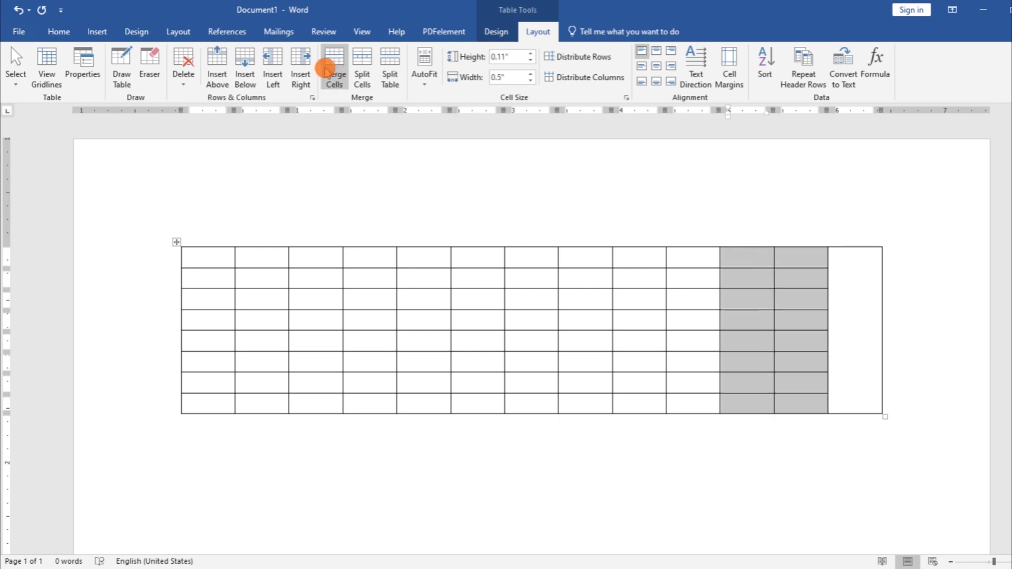
click(325, 69)
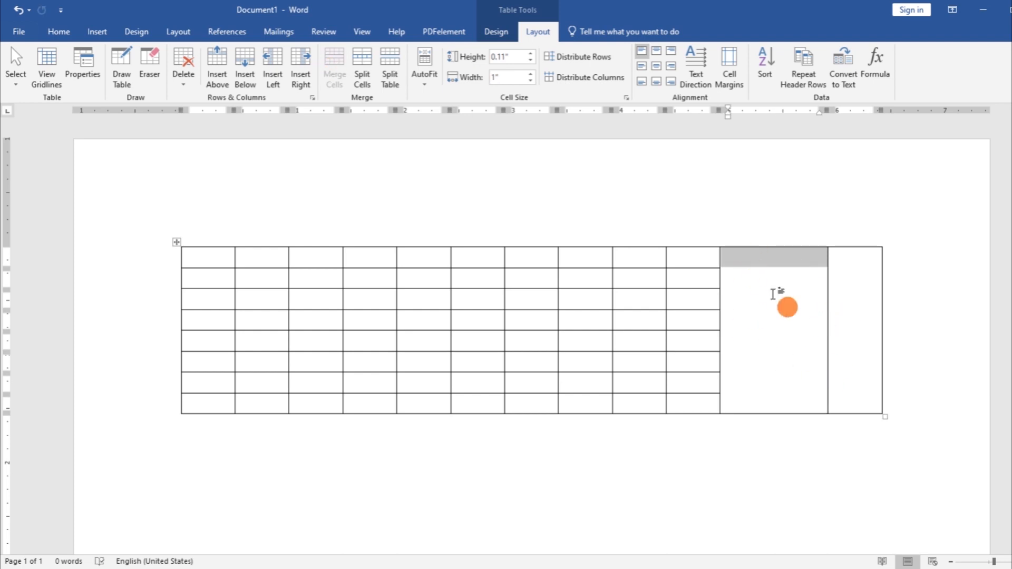
- Split the wide merged cell into 2 columns and 2 rows, merging cells before the split
click(367, 79)
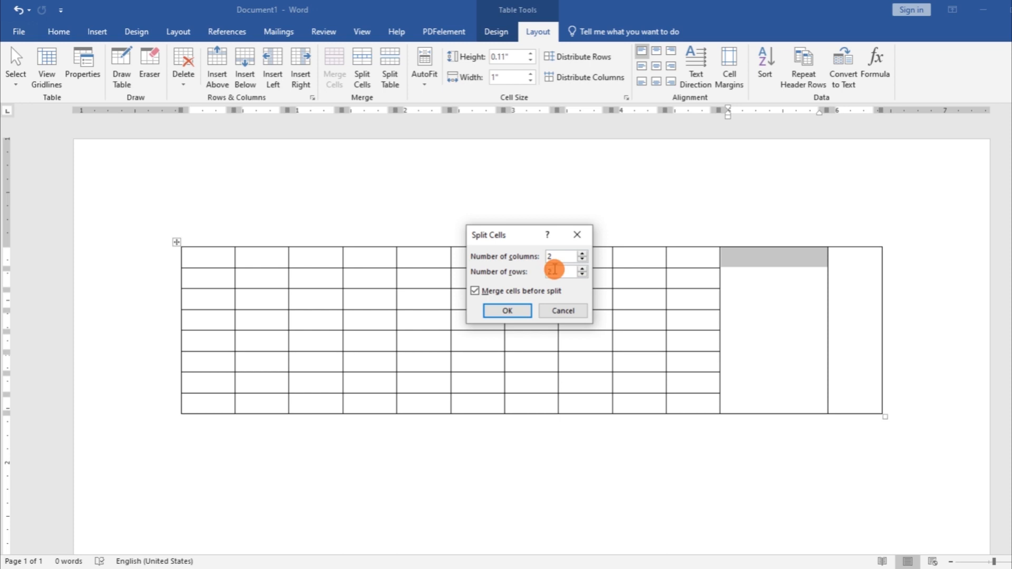
click(507, 311)
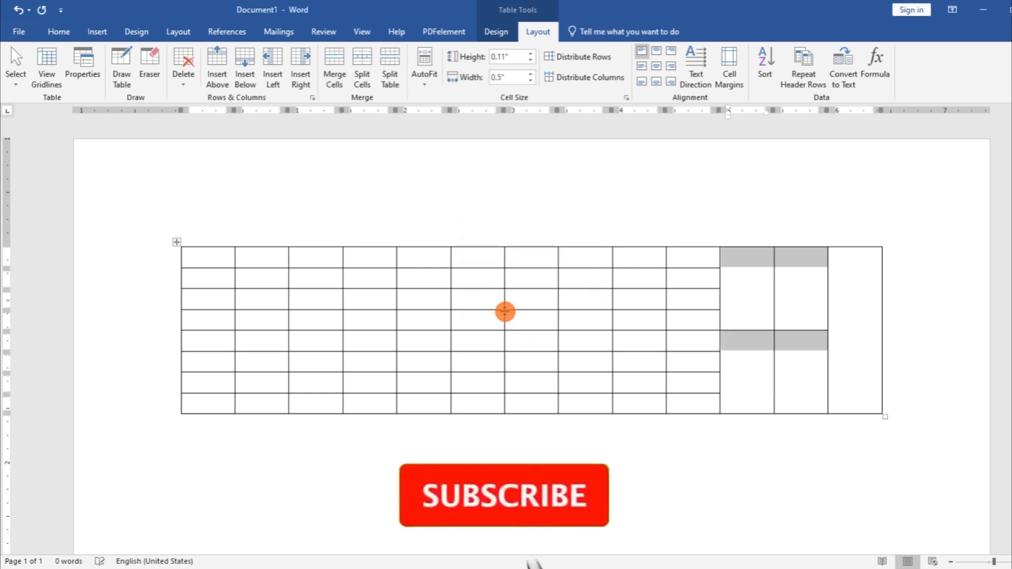
click(789, 368)
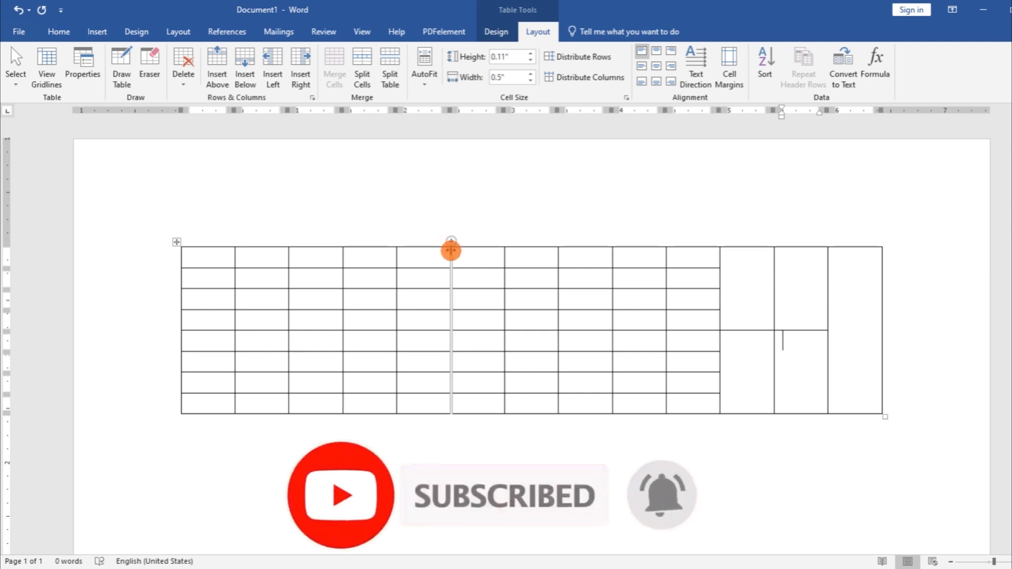
- Apply Split Table at the first row to place an empty paragraph above the table
click(441, 257)
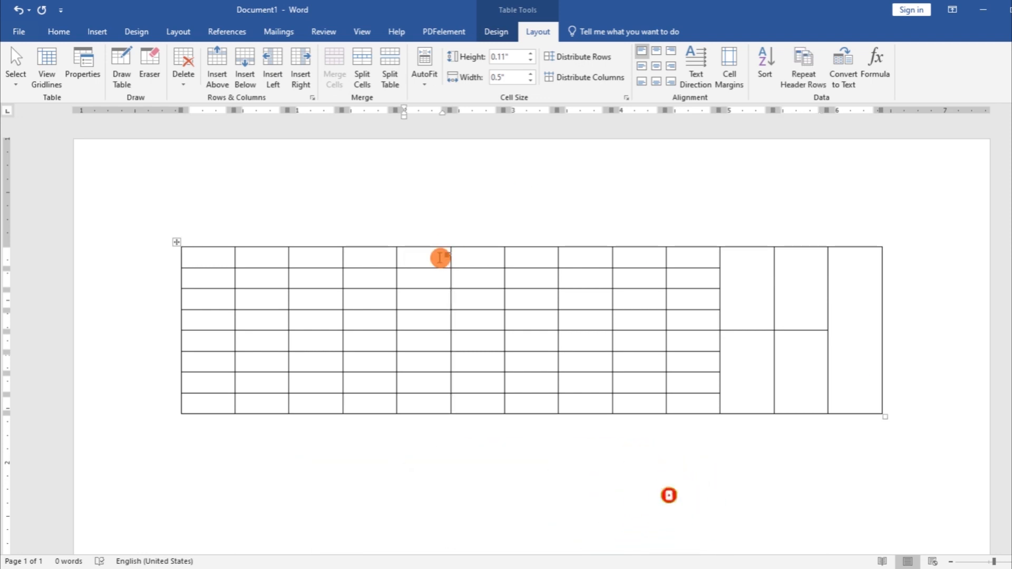
click(384, 62)
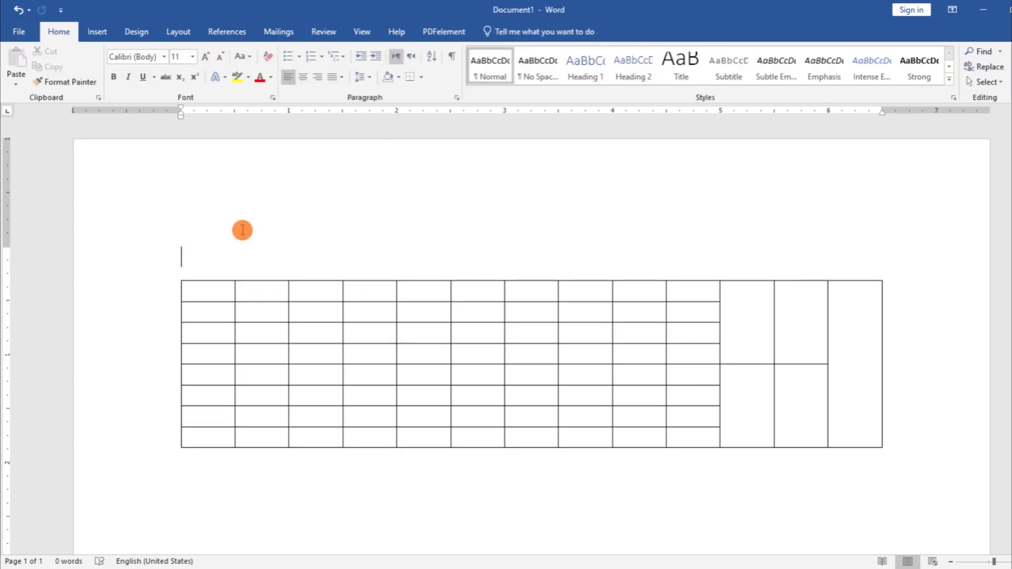
click(264, 279)
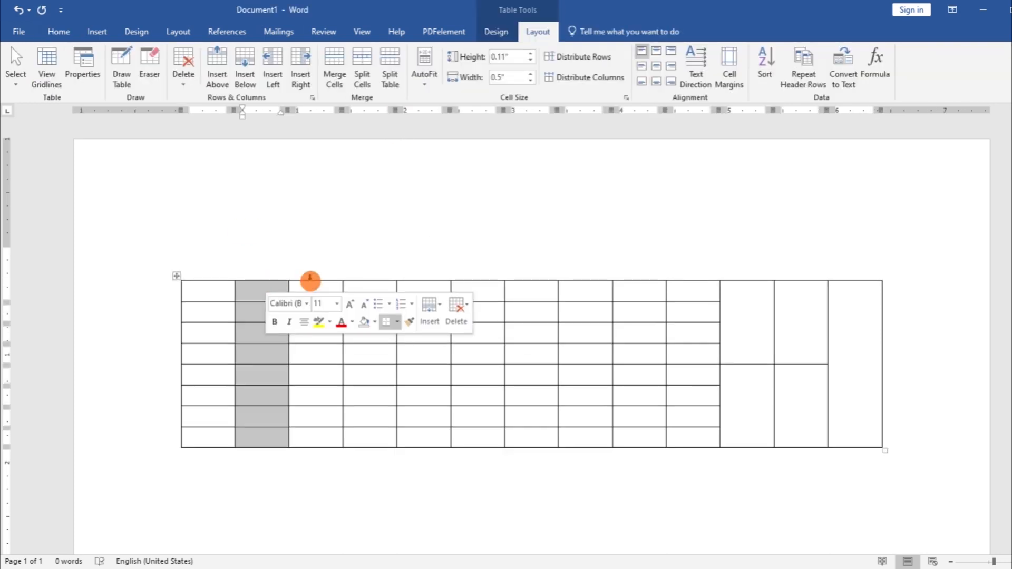
click(310, 285)
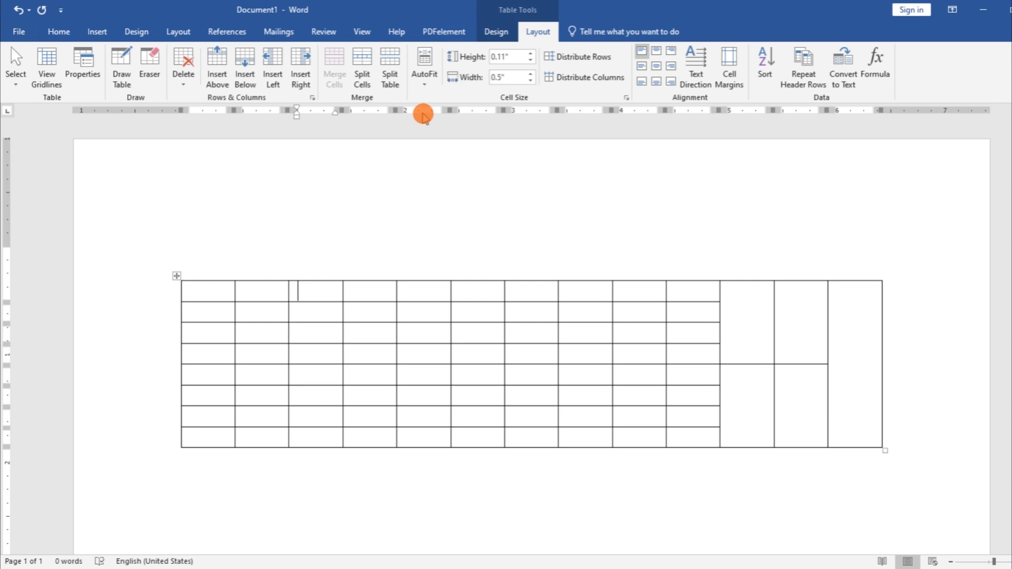
- Insert a column to the left of the table's first column and another to the right of the new column
click(213, 288)
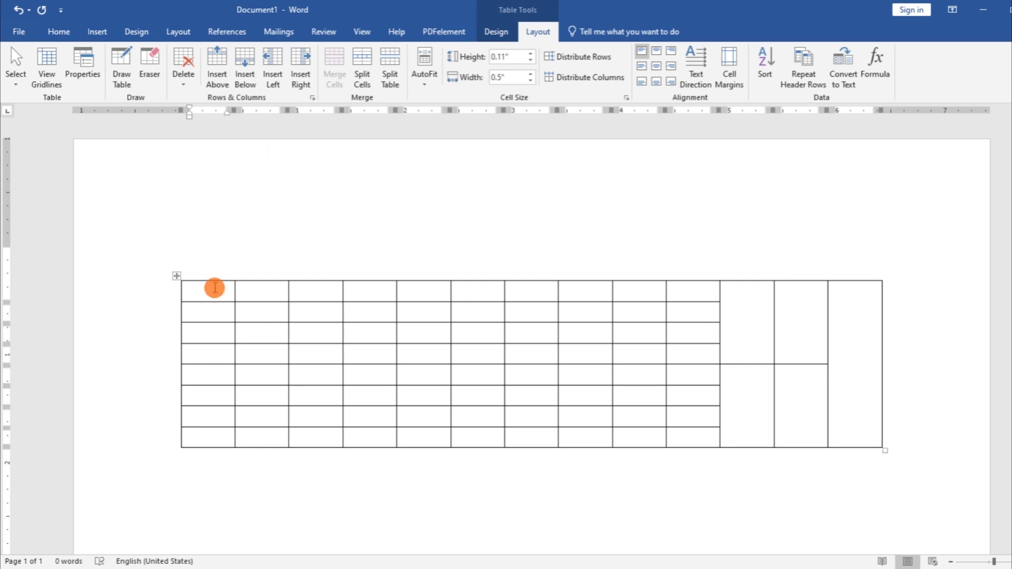
right_click(215, 288)
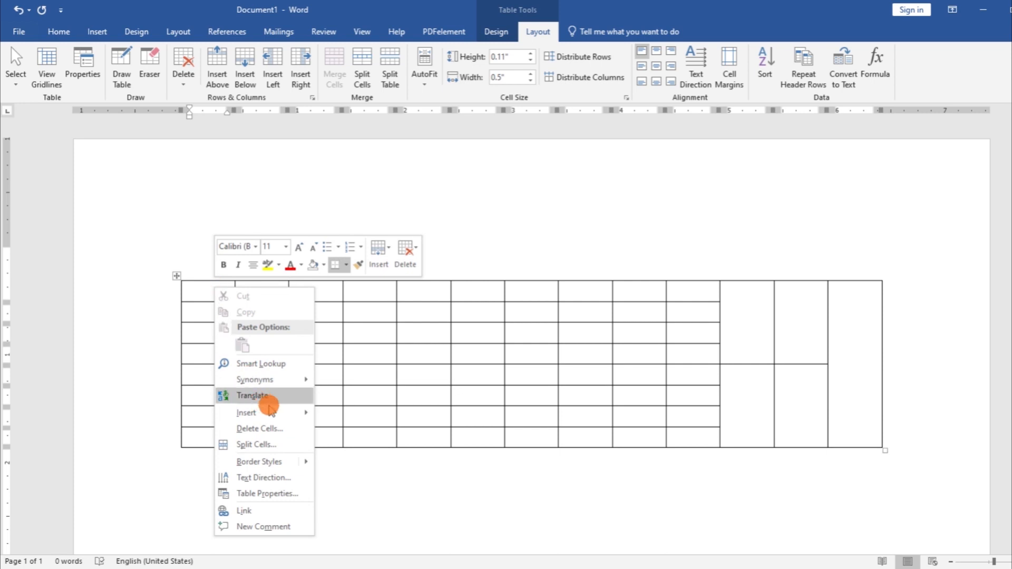
mouse_move(277, 413)
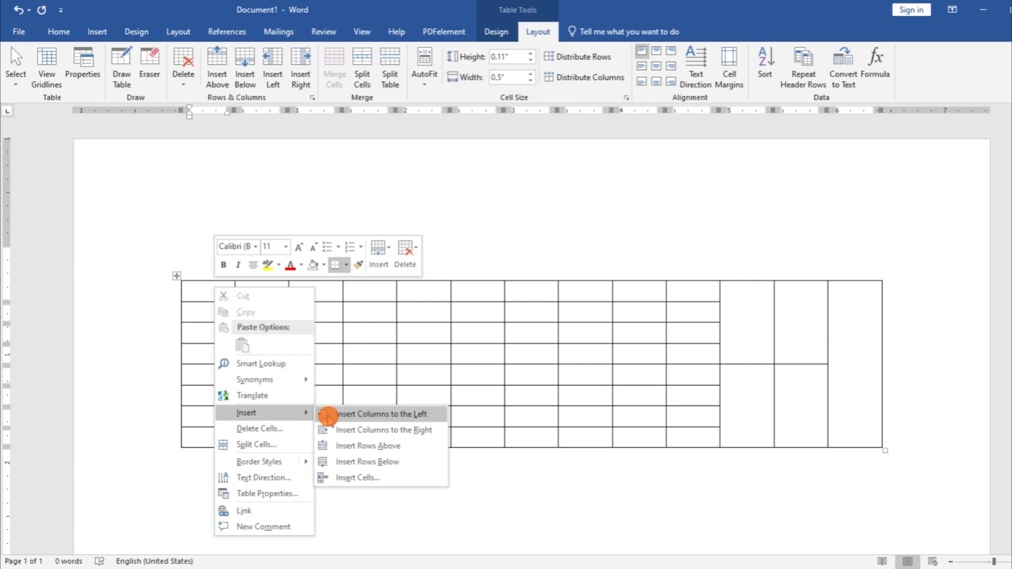
click(328, 415)
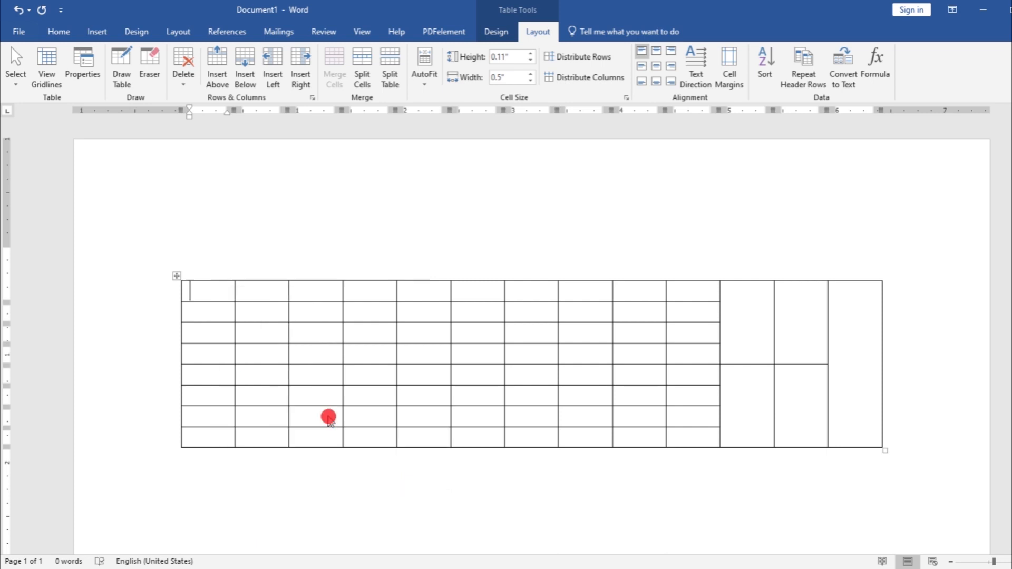
right_click(216, 293)
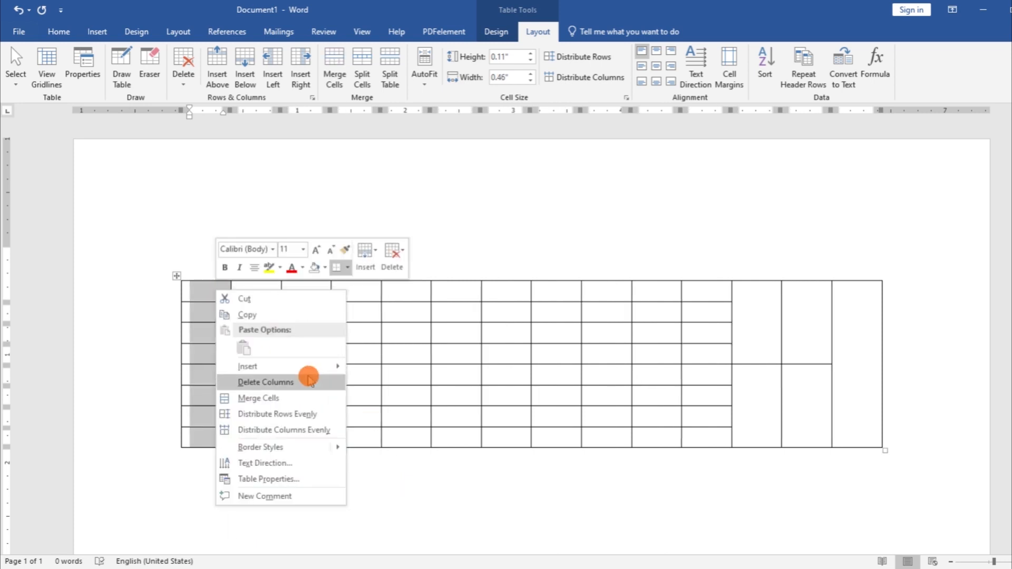
mouse_move(325, 373)
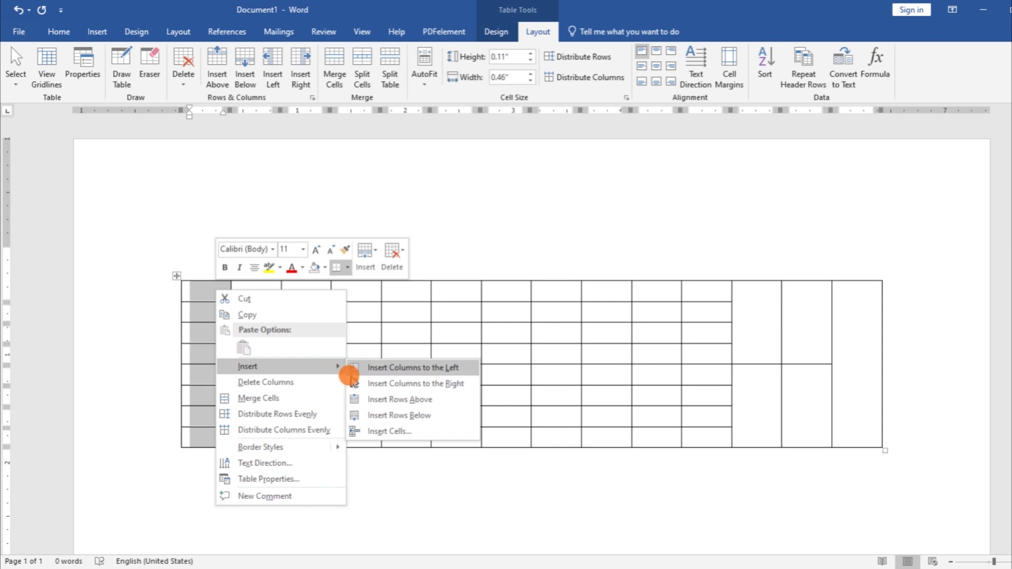
click(359, 382)
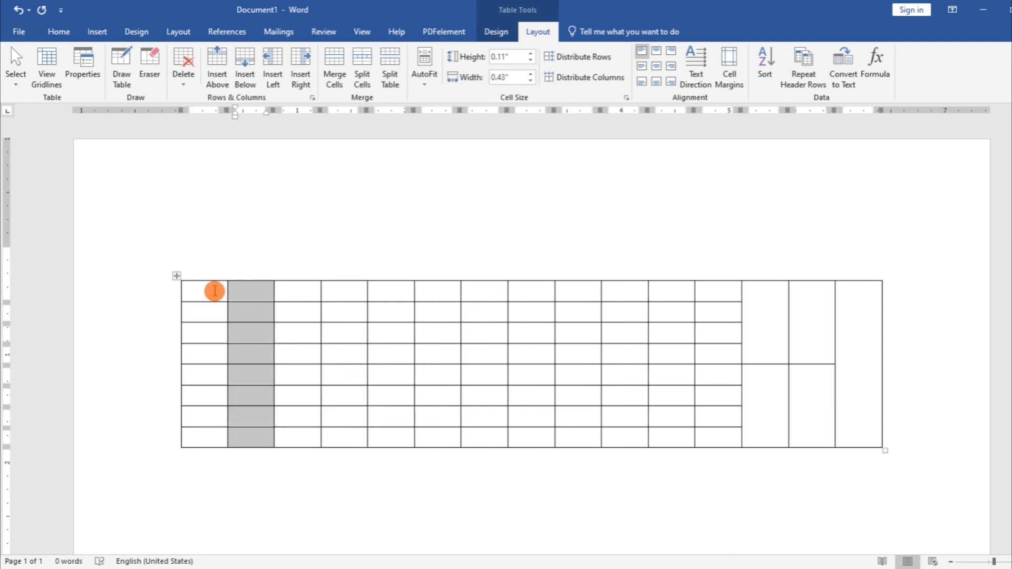
- Select the table's first row and insert one row above it, plus another below the newly added row
triple_click(215, 291)
right_click(214, 291)
mouse_move(309, 367)
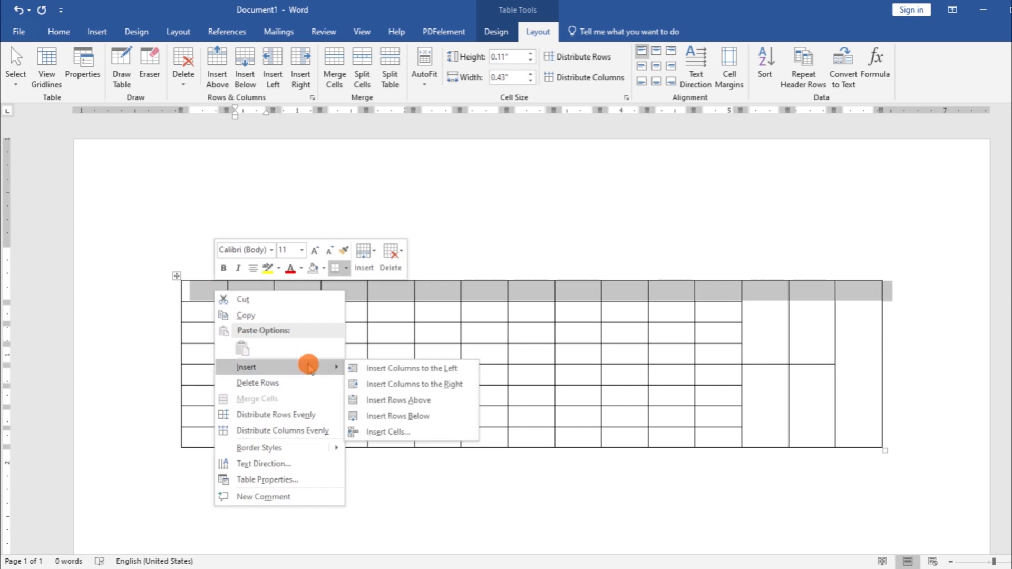
click(364, 400)
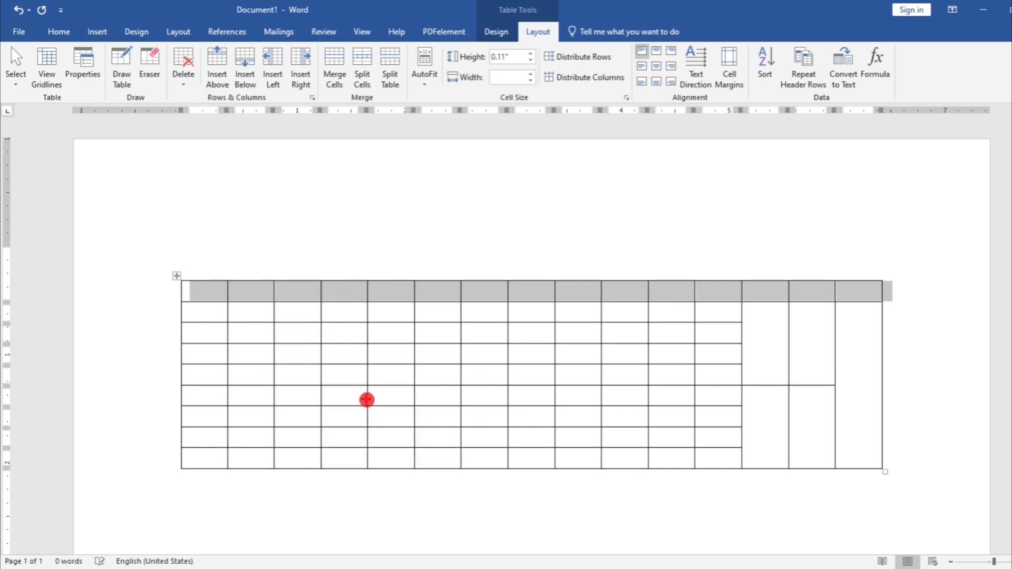
right_click(208, 290)
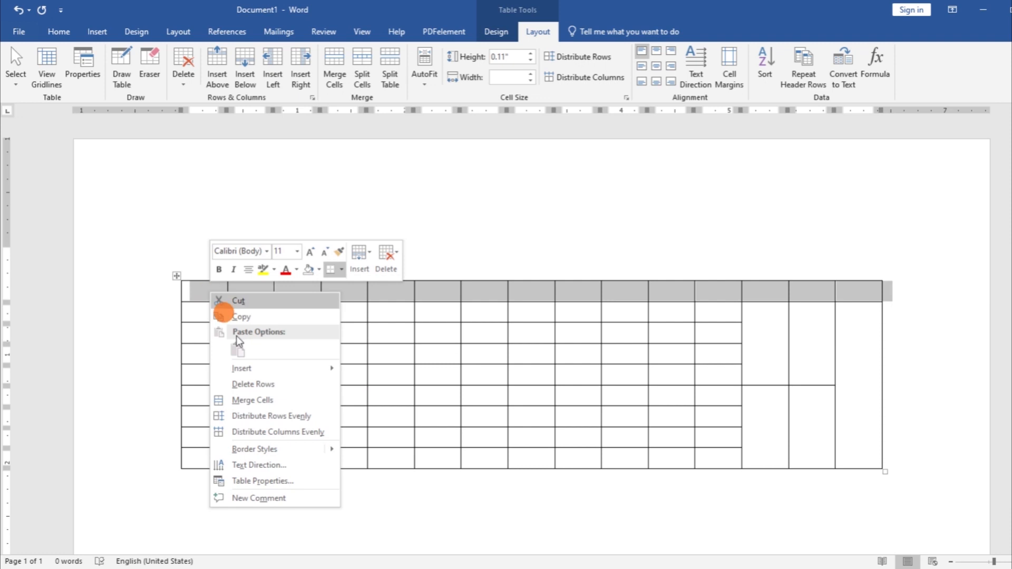
mouse_move(319, 377)
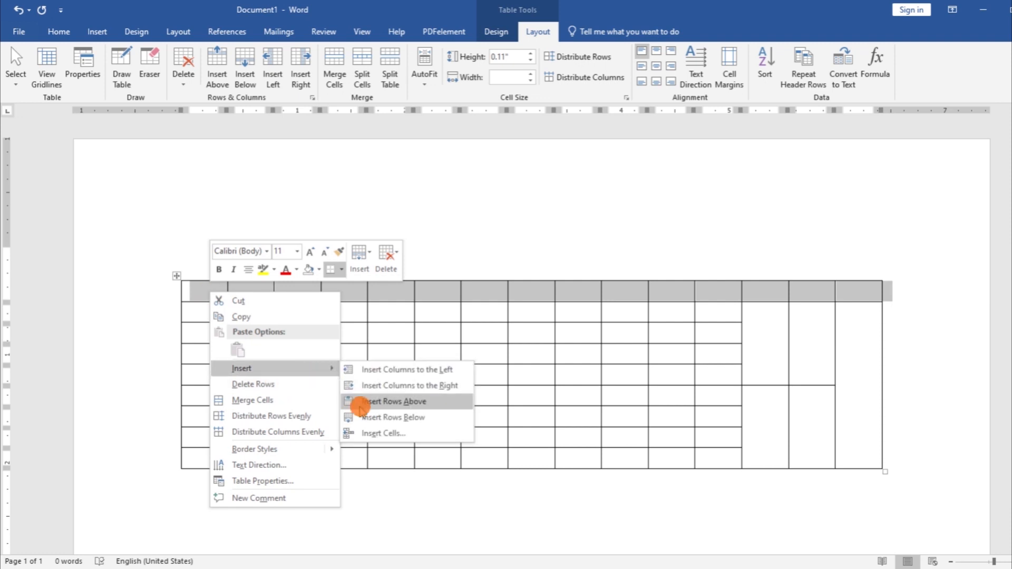
click(368, 416)
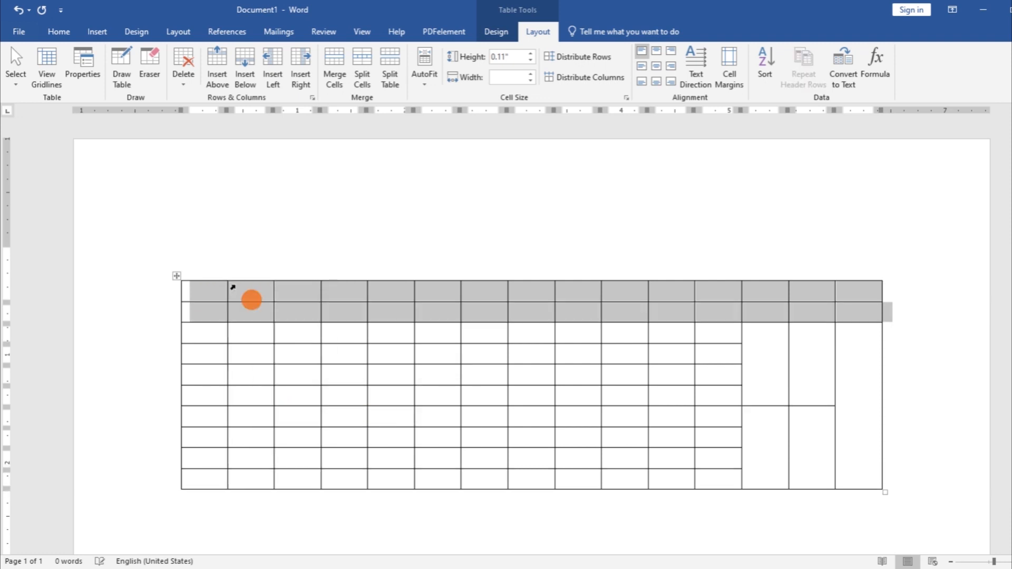
- Insert a cell at the first cell of the table's top row, using the Shift cells down option
click(207, 291)
right_click(207, 293)
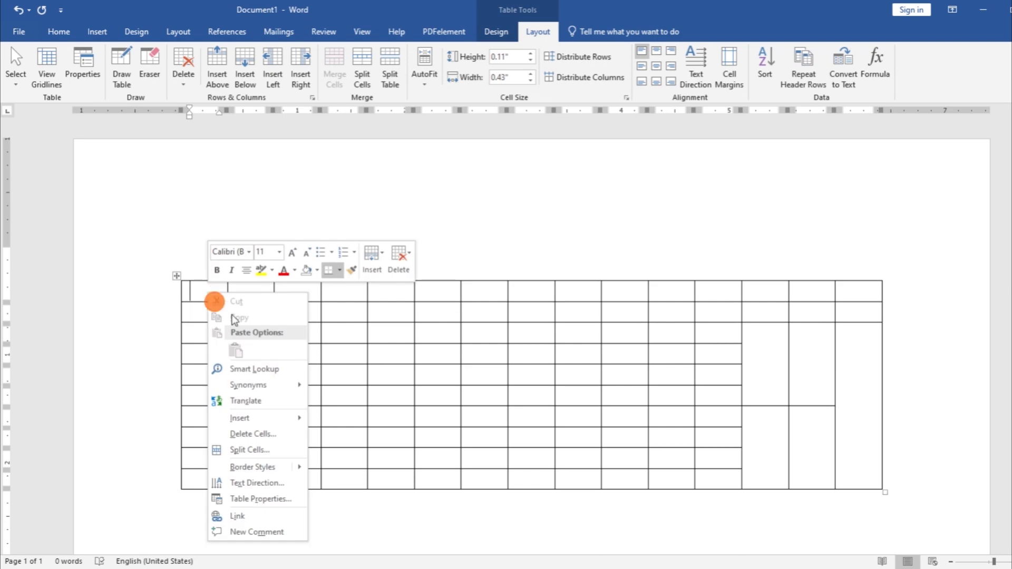
mouse_move(303, 418)
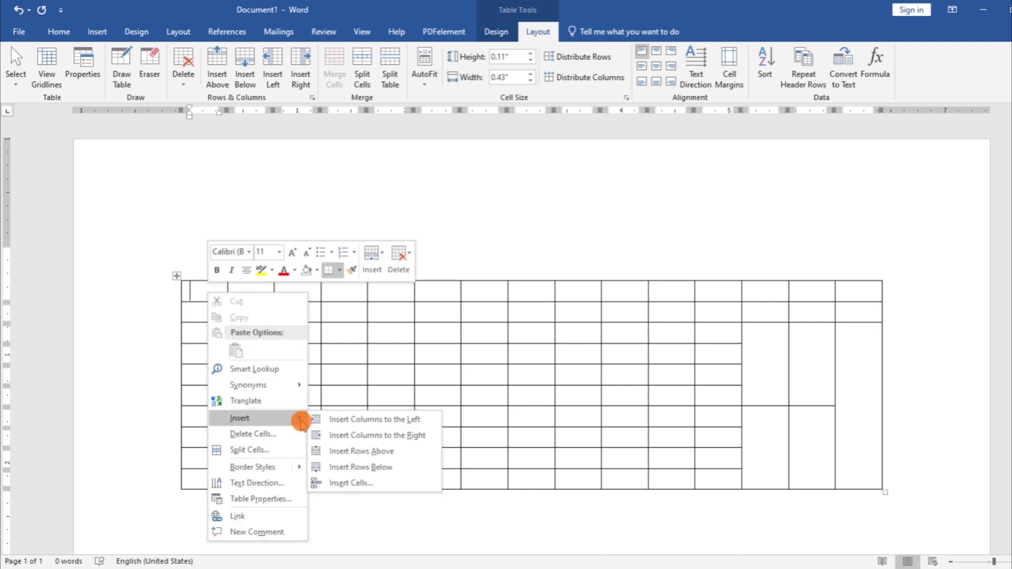
click(347, 481)
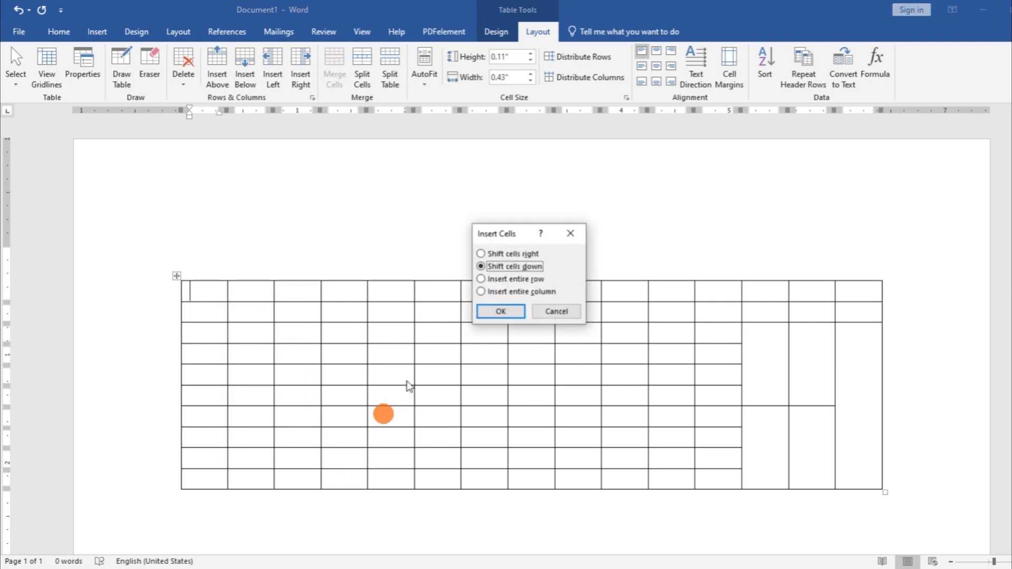
click(502, 312)
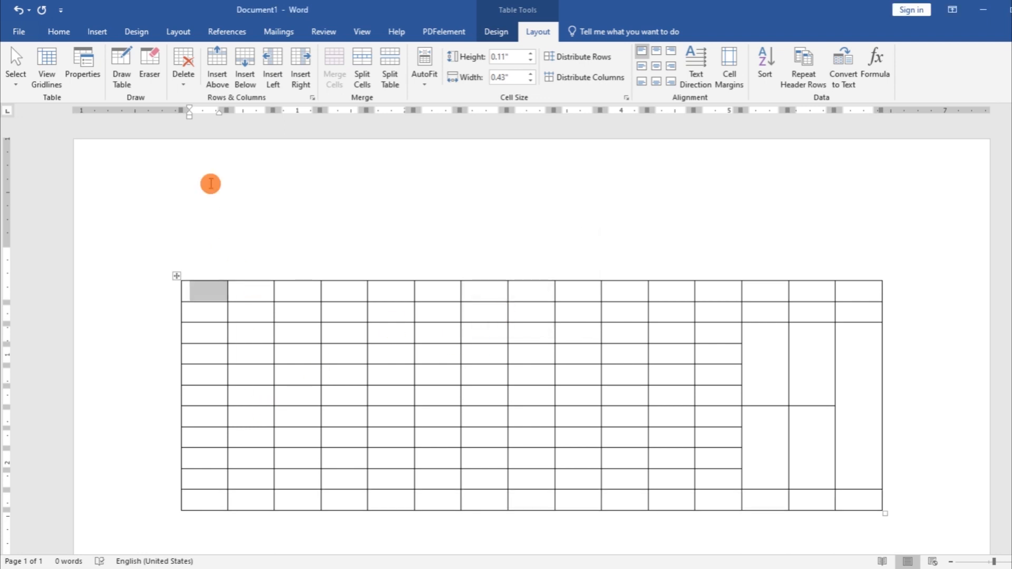
- Delete the first cell of the table's top row, using the Shift cells left option
right_click(205, 289)
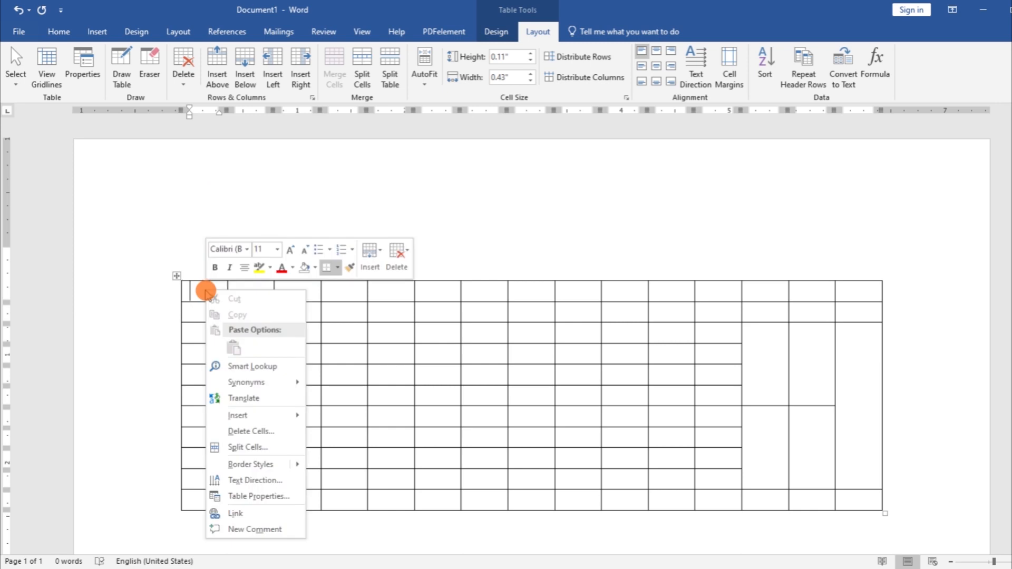
click(276, 434)
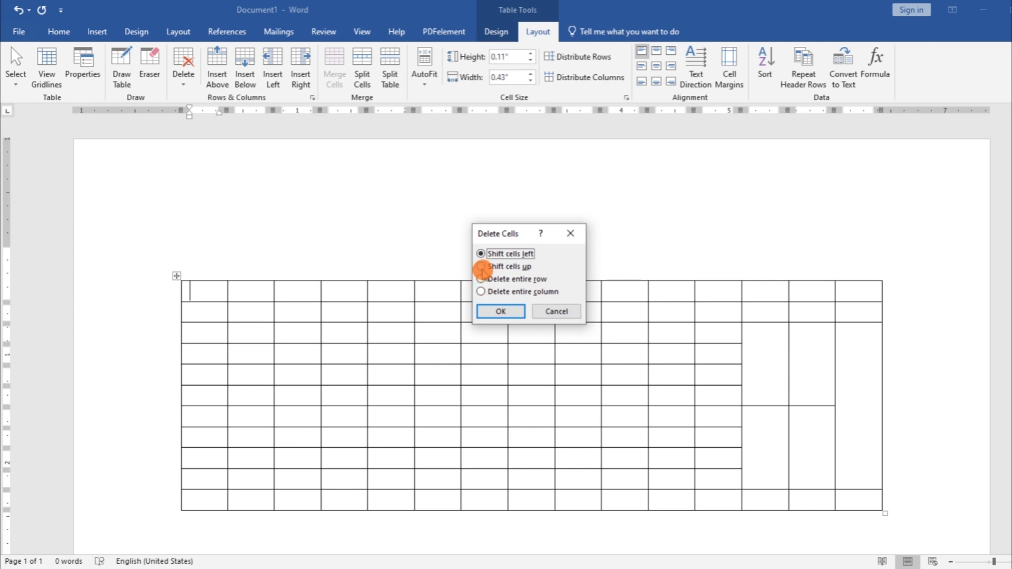
click(498, 311)
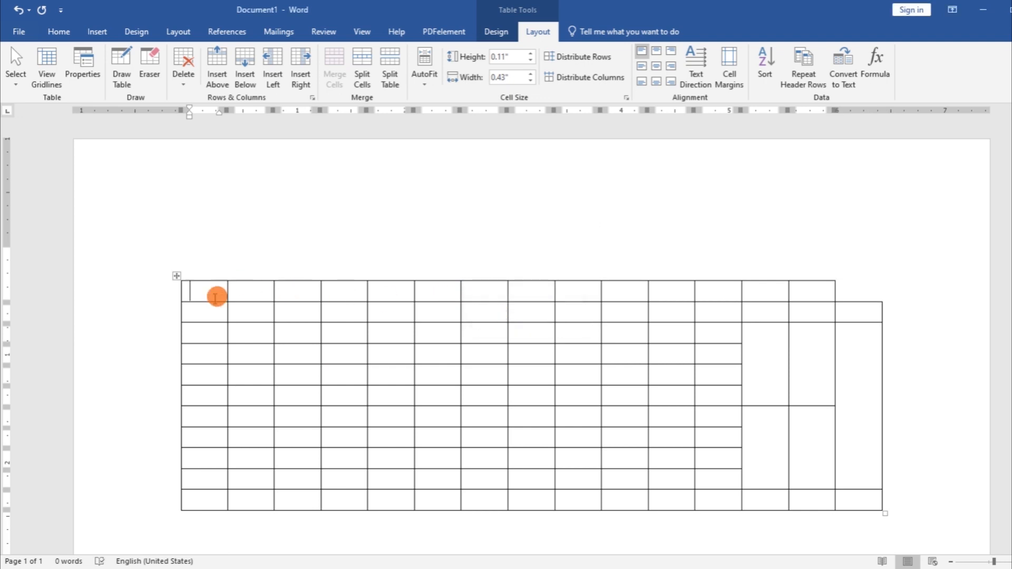
- Insert a column to the right of the table's first column
right_click(210, 293)
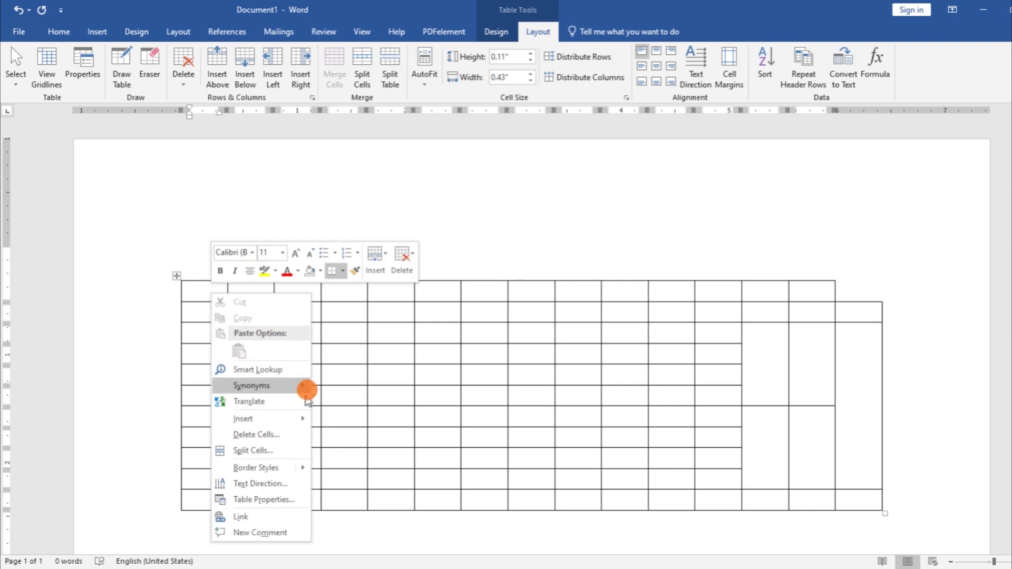
mouse_move(302, 420)
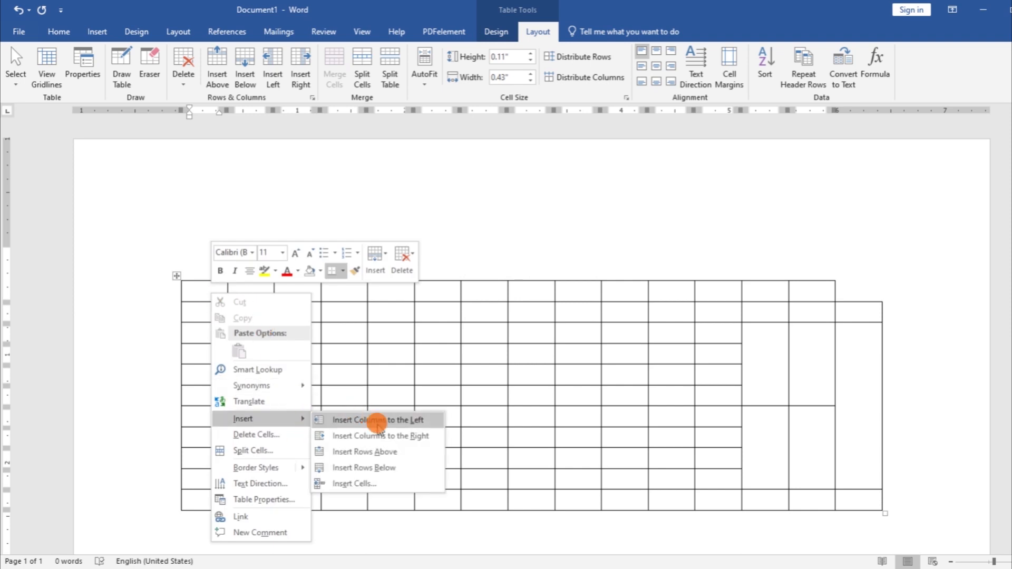
click(386, 437)
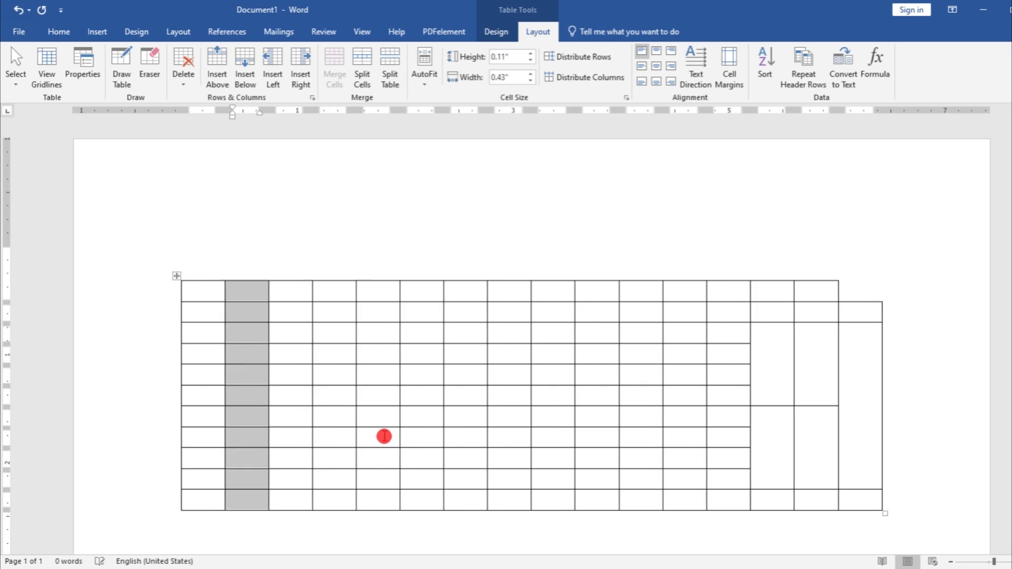
- Delete the newly inserted second column from the table
right_click(239, 291)
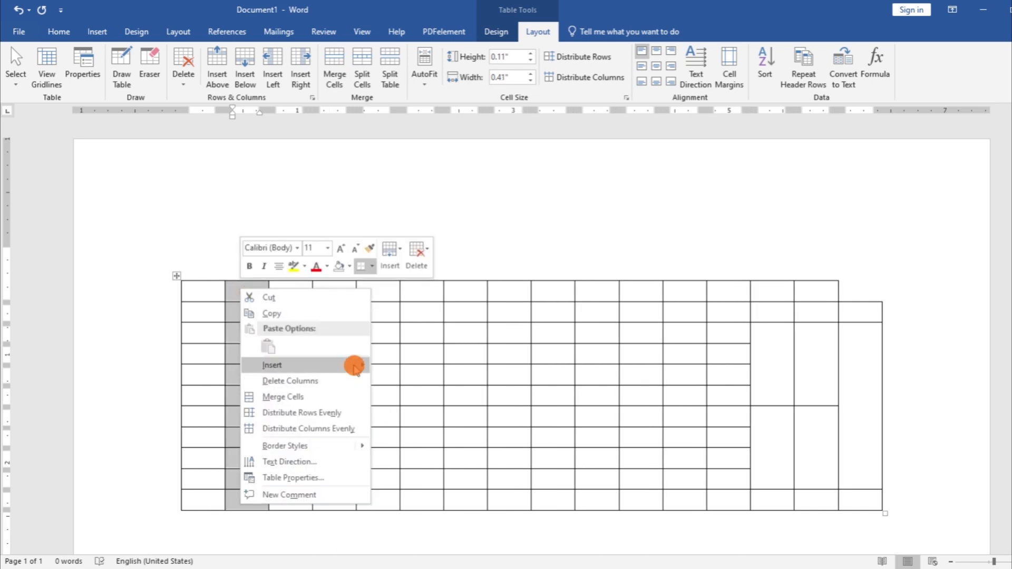
mouse_move(349, 364)
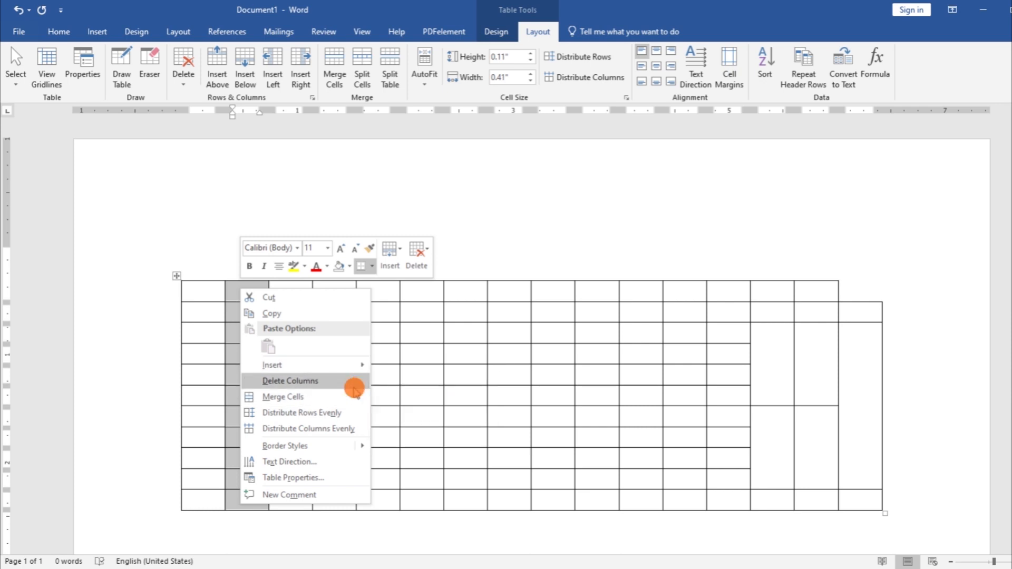
click(353, 388)
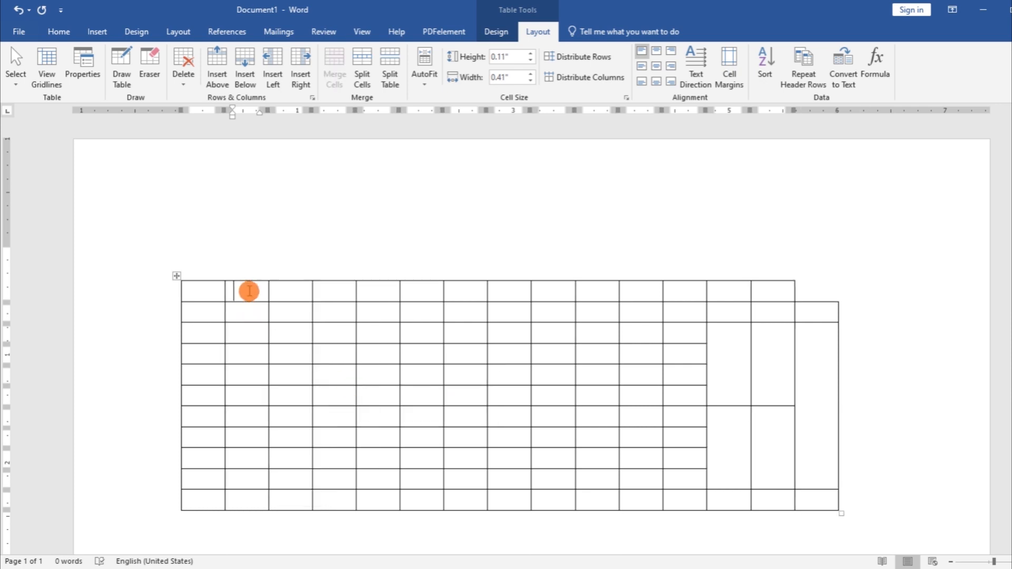
- Open the editing options for the second cell in the table's top row
right_click(249, 291)
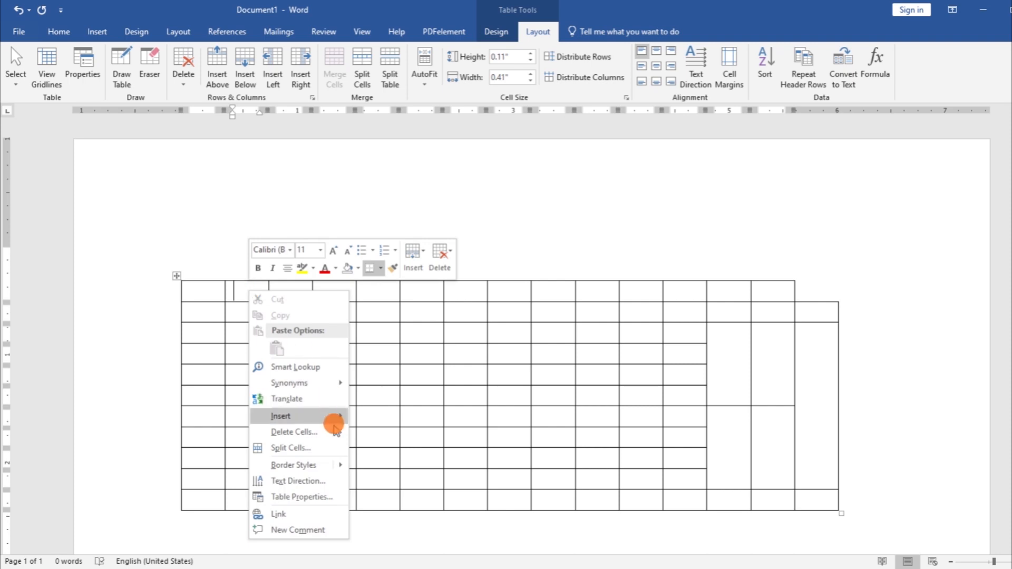
- Delete the entire first row of the table using the Delete Cells options
click(336, 432)
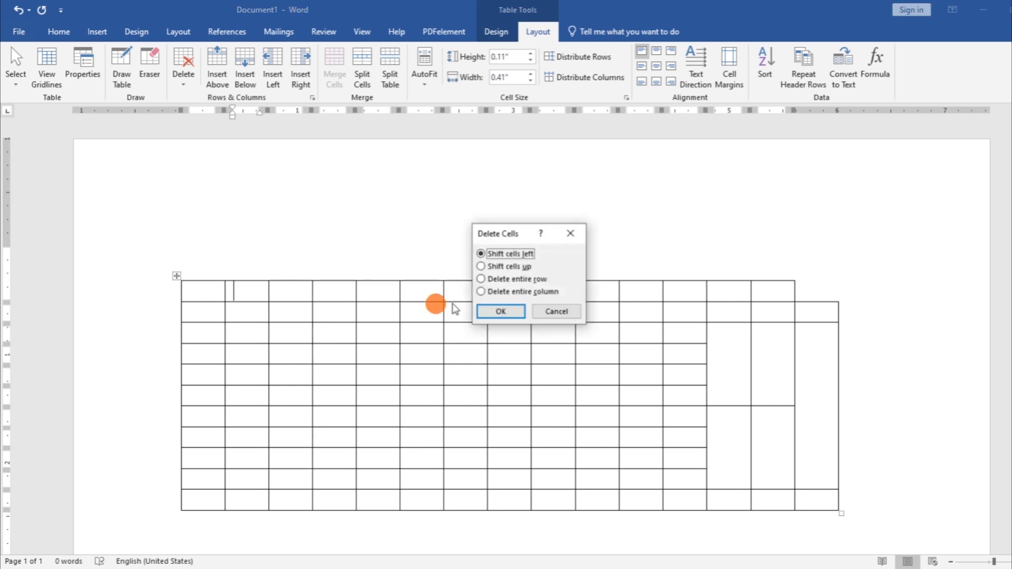
click(503, 280)
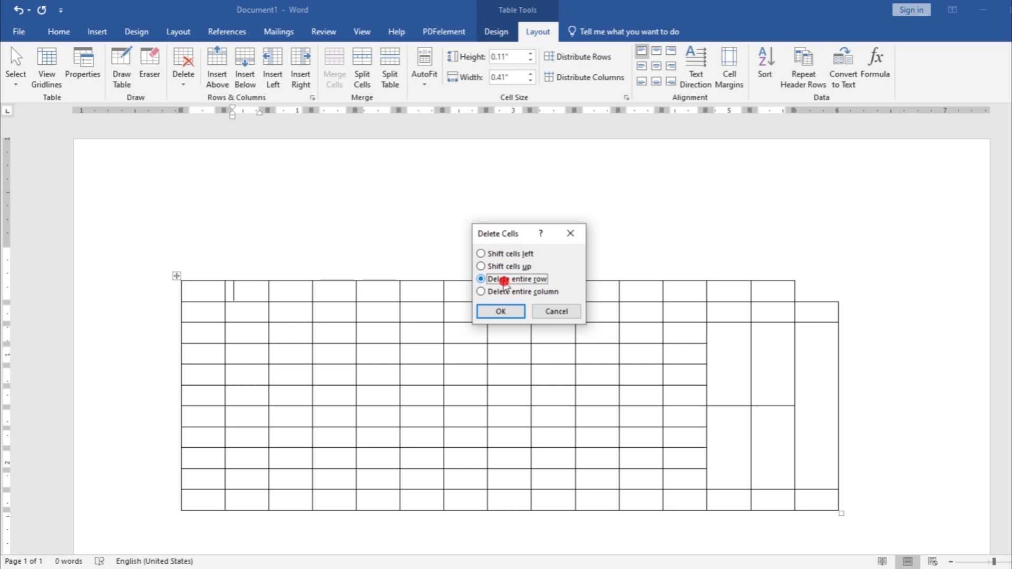
click(501, 311)
- Delete the entire third column of the table using the Delete Cells options
right_click(288, 294)
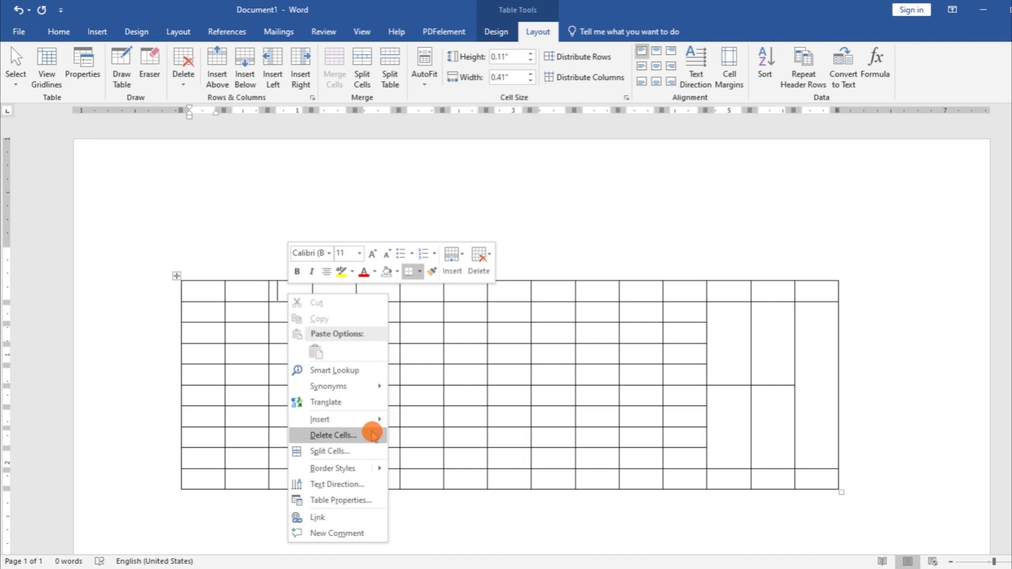
click(373, 434)
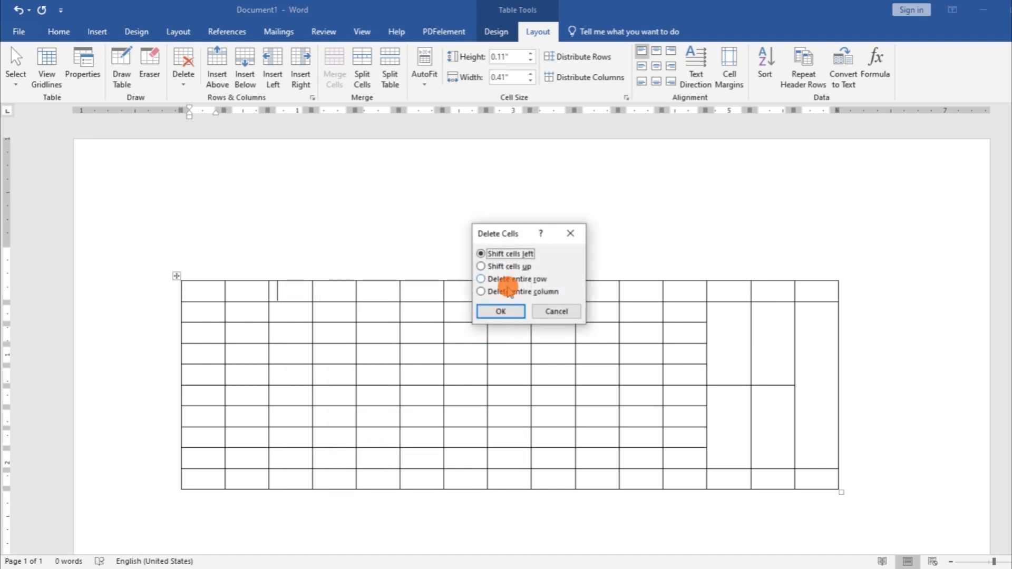
click(509, 291)
click(501, 312)
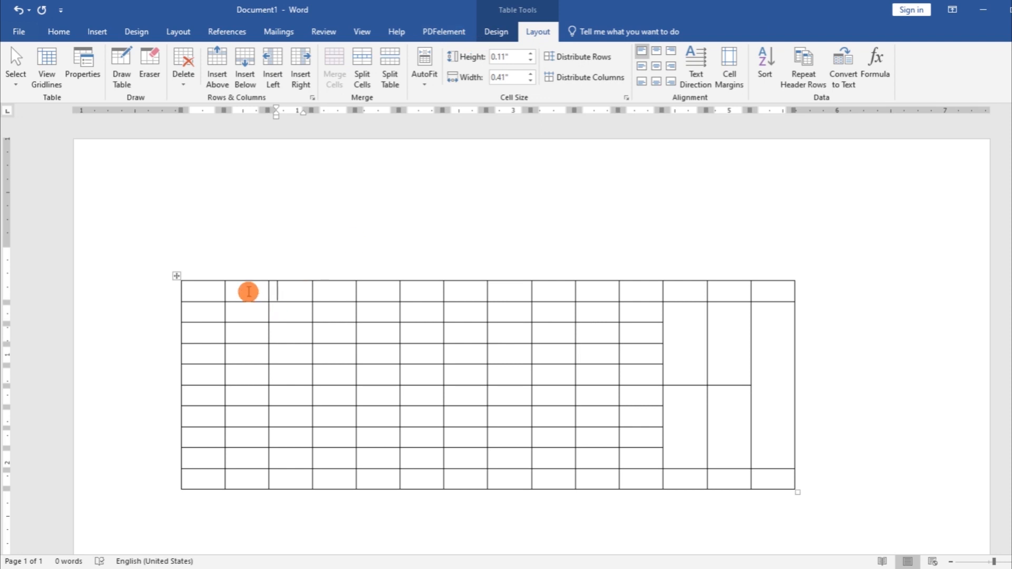
- Delete the whole table from the document
right_click(248, 291)
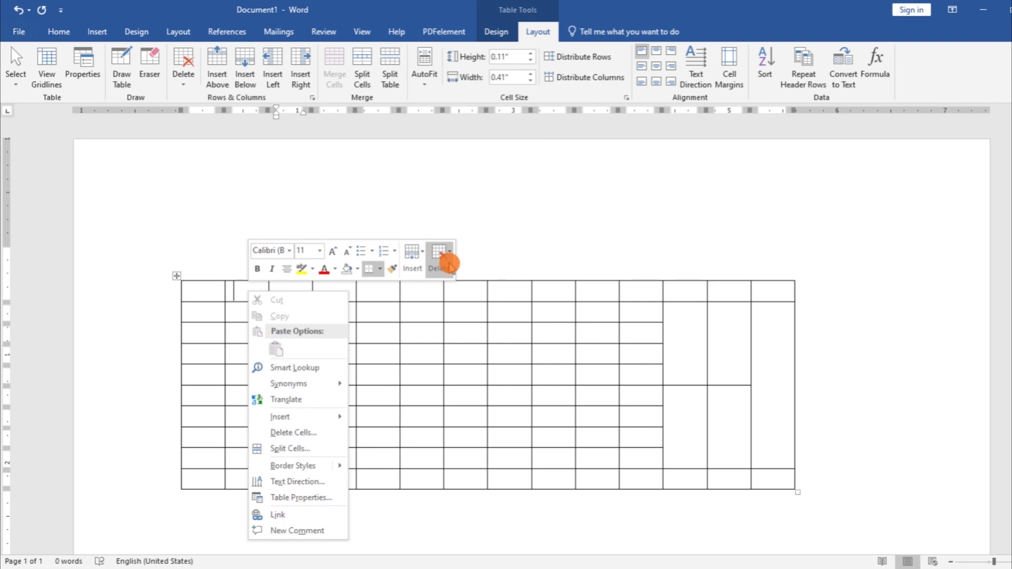
click(449, 263)
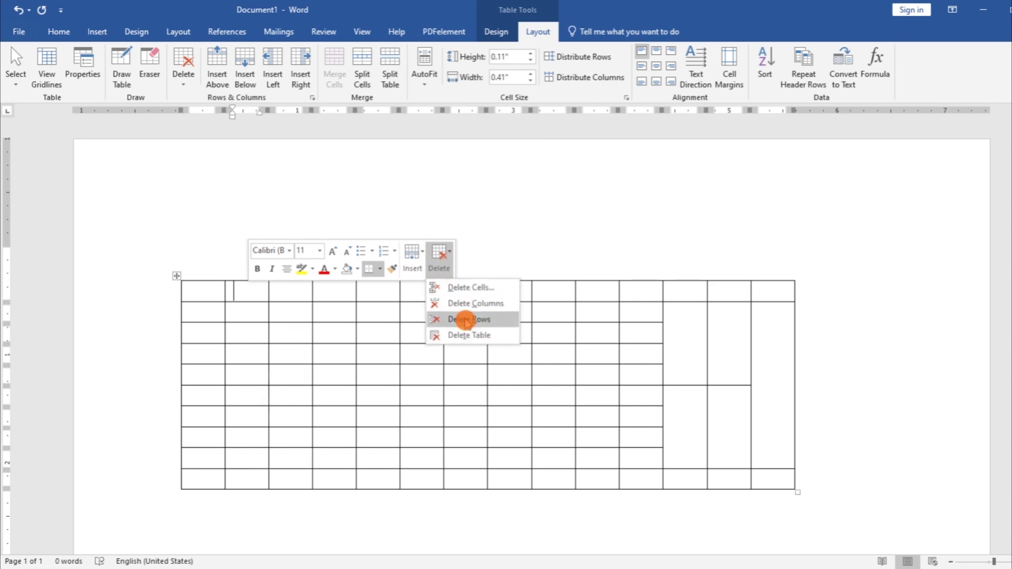
click(416, 254)
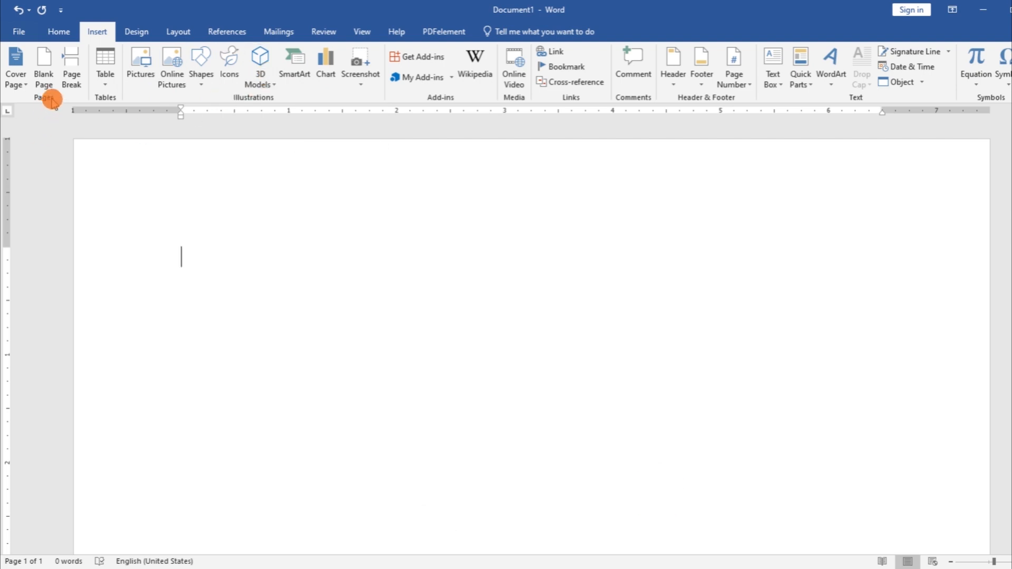
- Insert the built-in Motion cover page and set its year to 2024
click(23, 86)
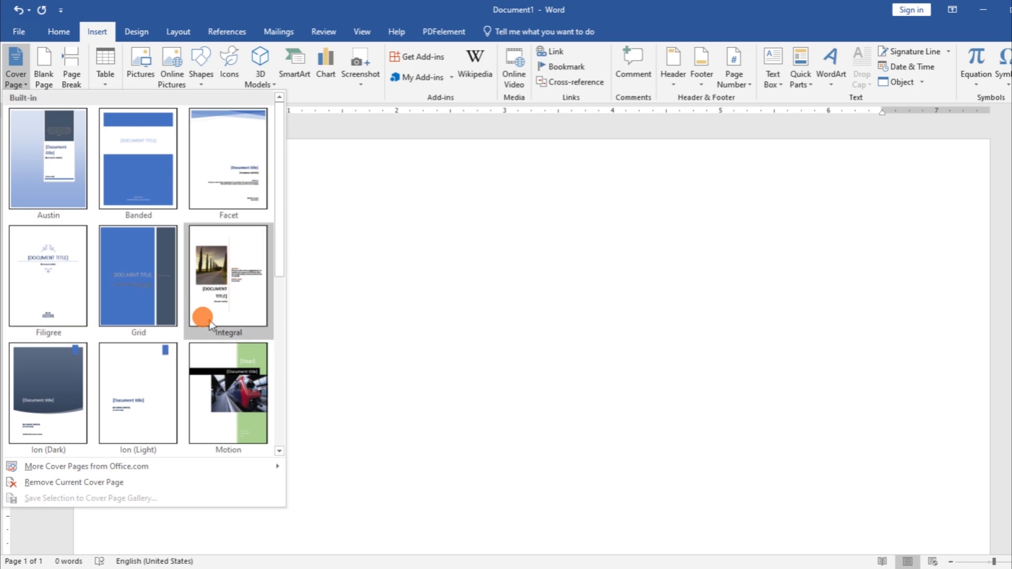
click(215, 379)
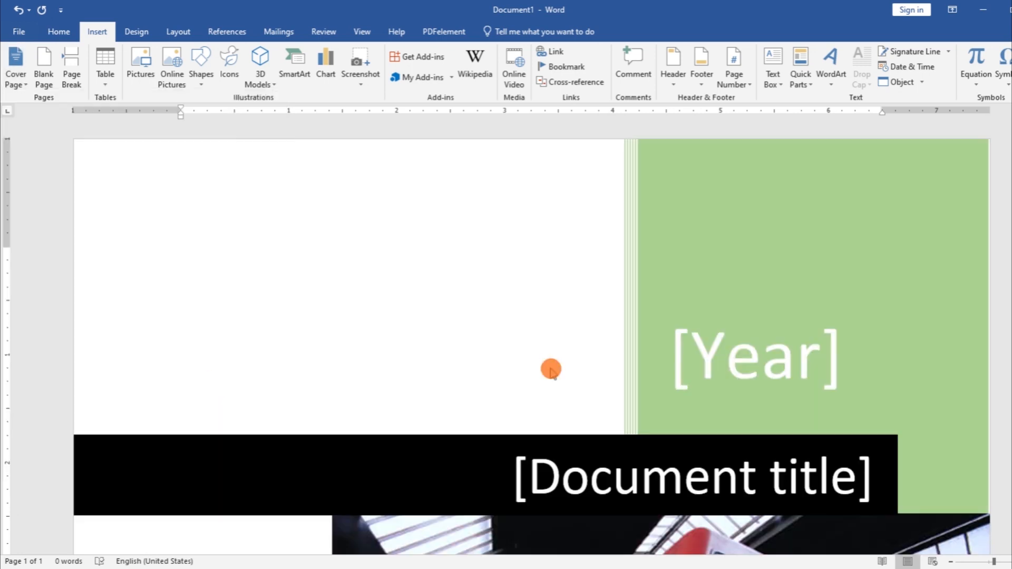
click(743, 351)
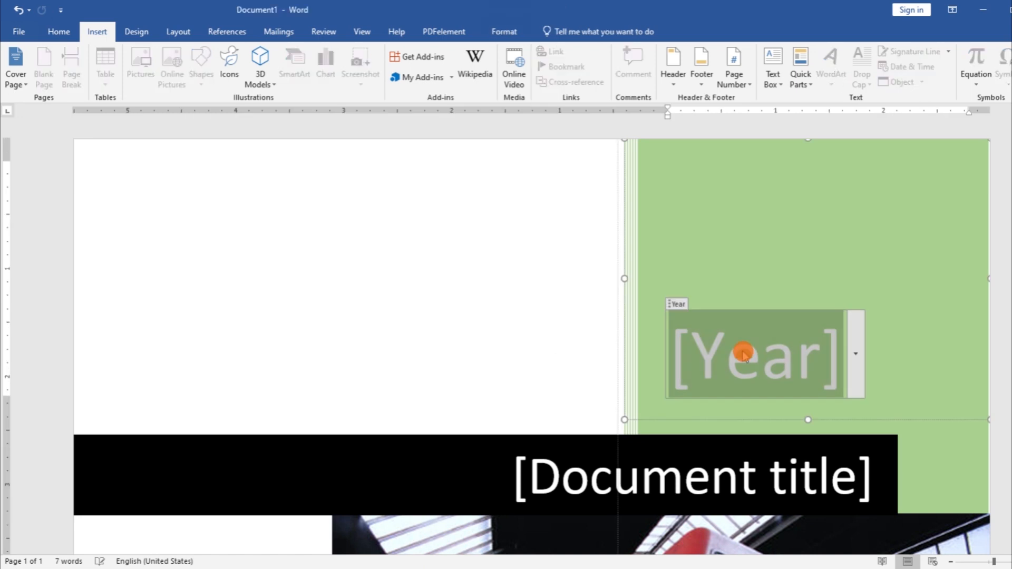
text(202)
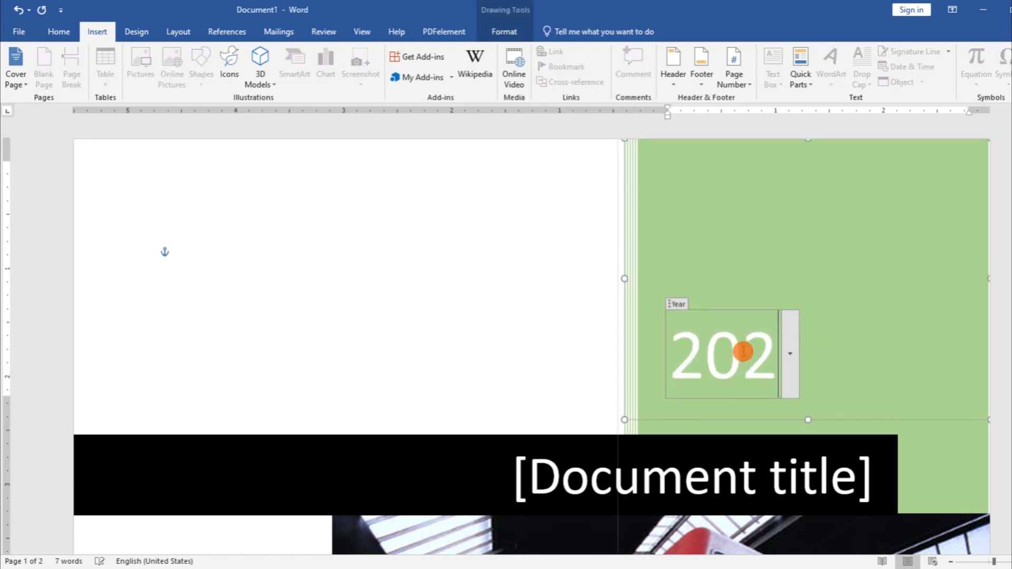
text(4)
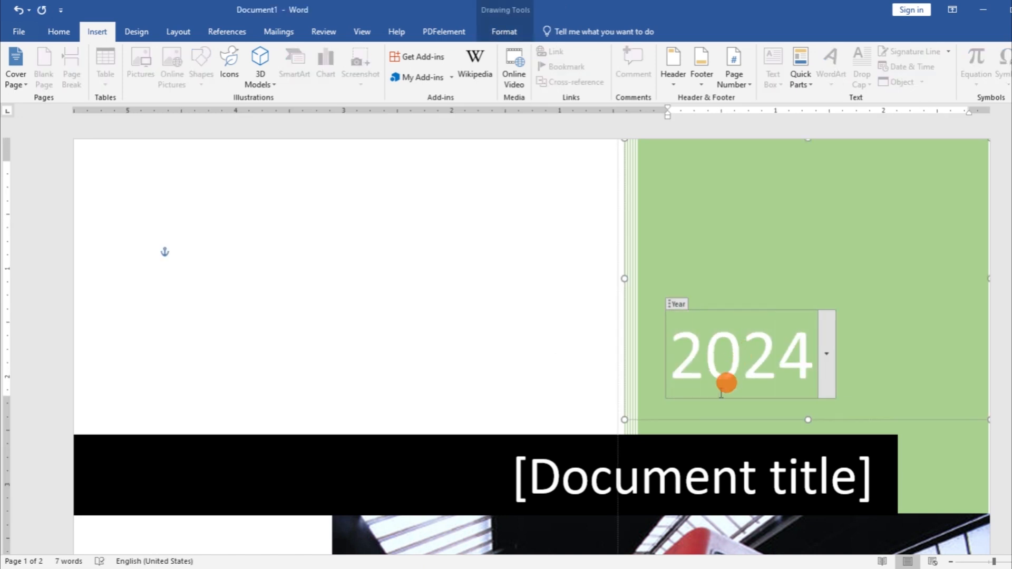
click(684, 465)
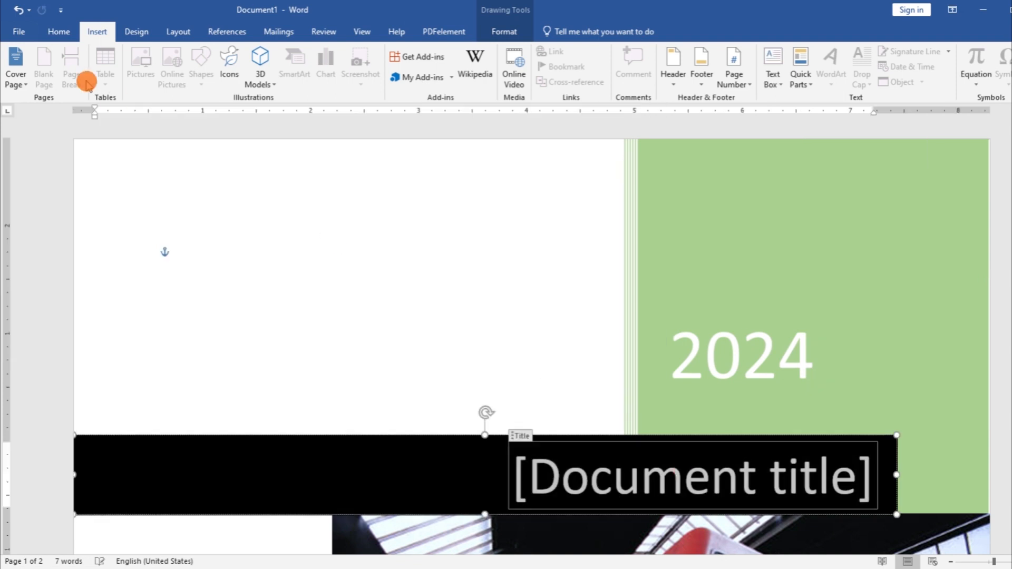
- Insert a blank page in the document body after the cover page, and add a page break following it
click(188, 262)
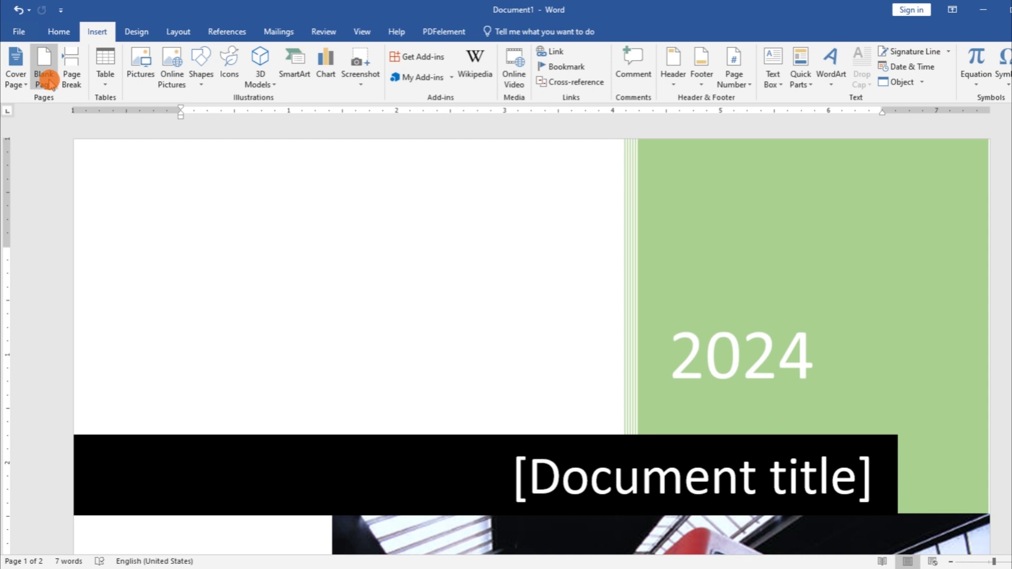
click(48, 82)
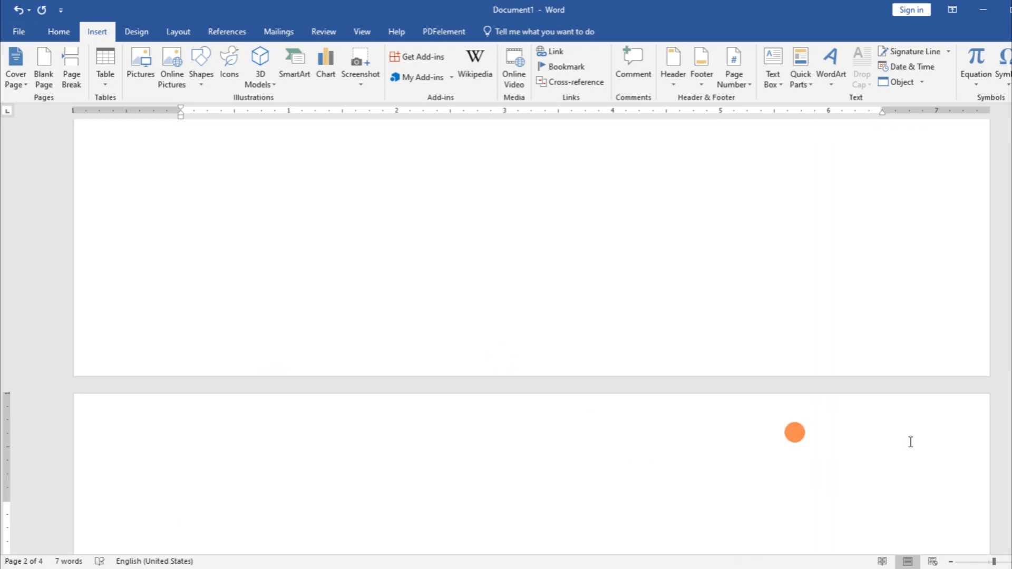
drag(996, 237, 996, 243)
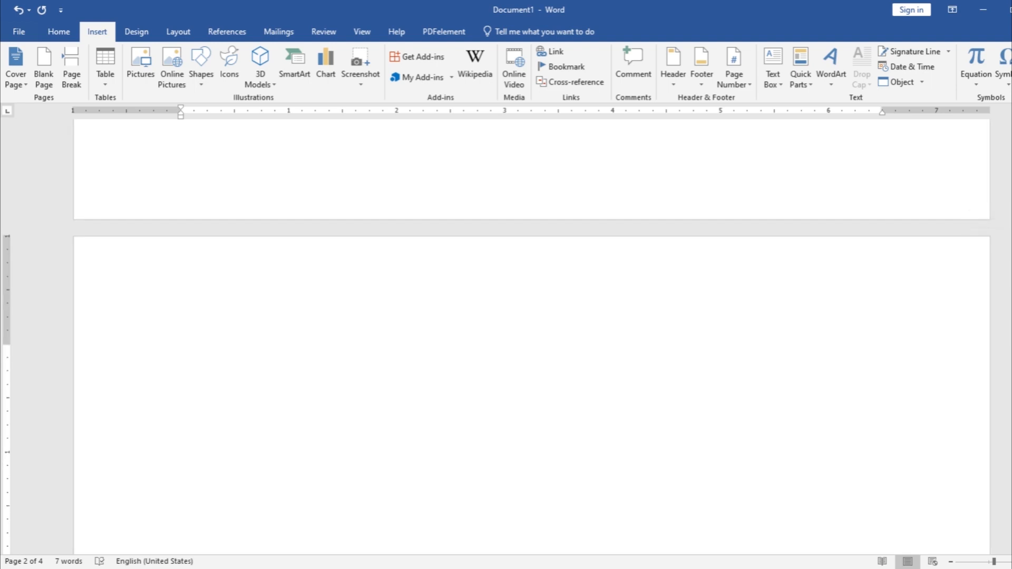
click(77, 74)
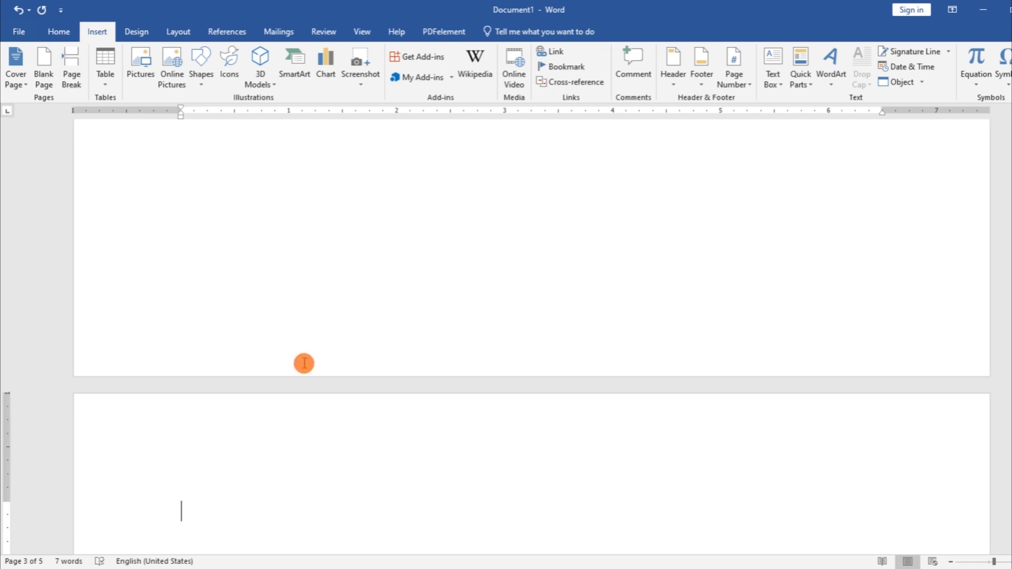
- Create a new blank document and insert the portrait photo from the Pictures folder
key(ctrl+n)
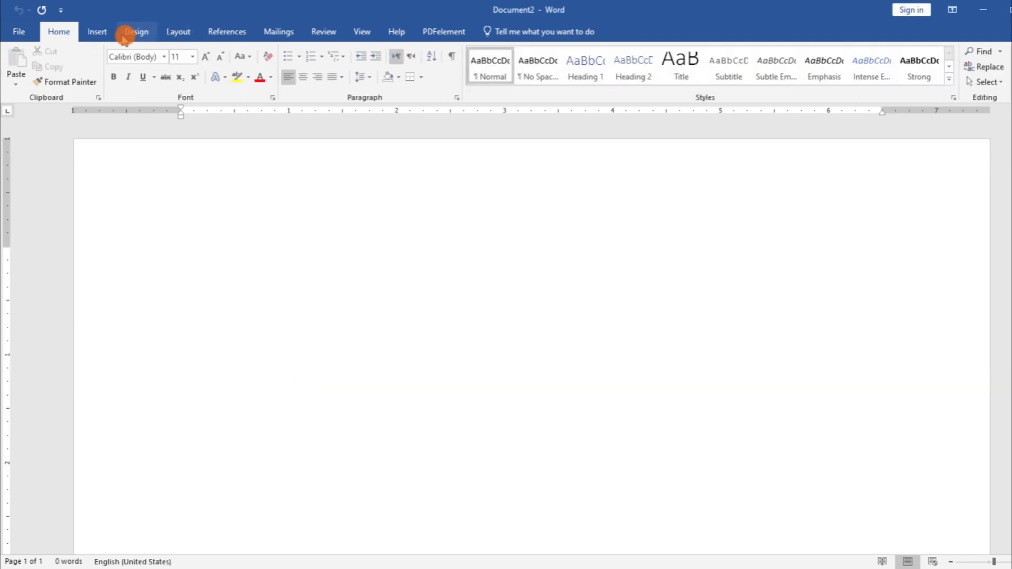
click(97, 32)
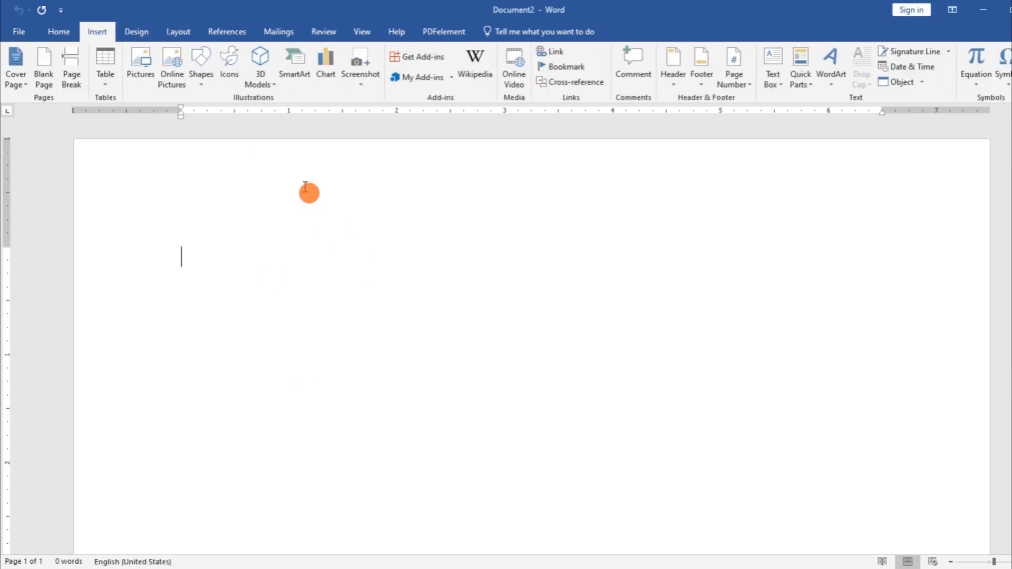
click(143, 79)
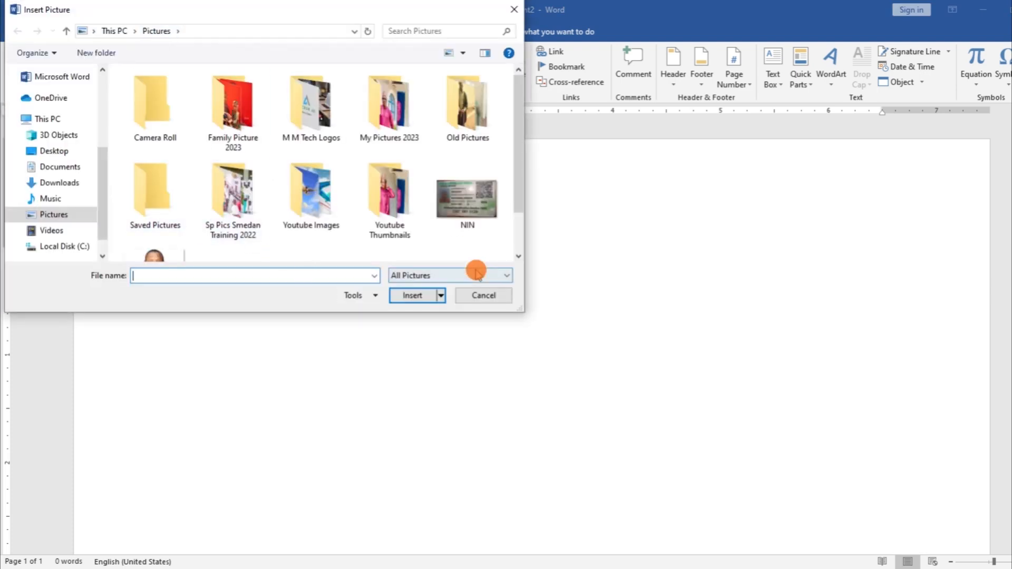
click(518, 256)
double_click(158, 209)
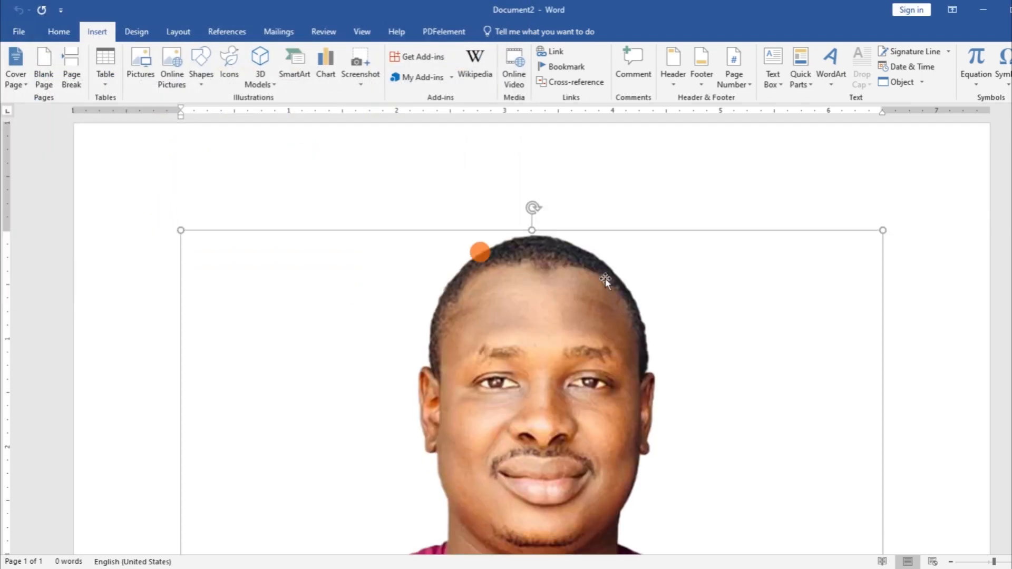
- Shrink the portrait photo proportionally to about 3.1" high and 3.31" wide
scroll(531, 338, down, 8)
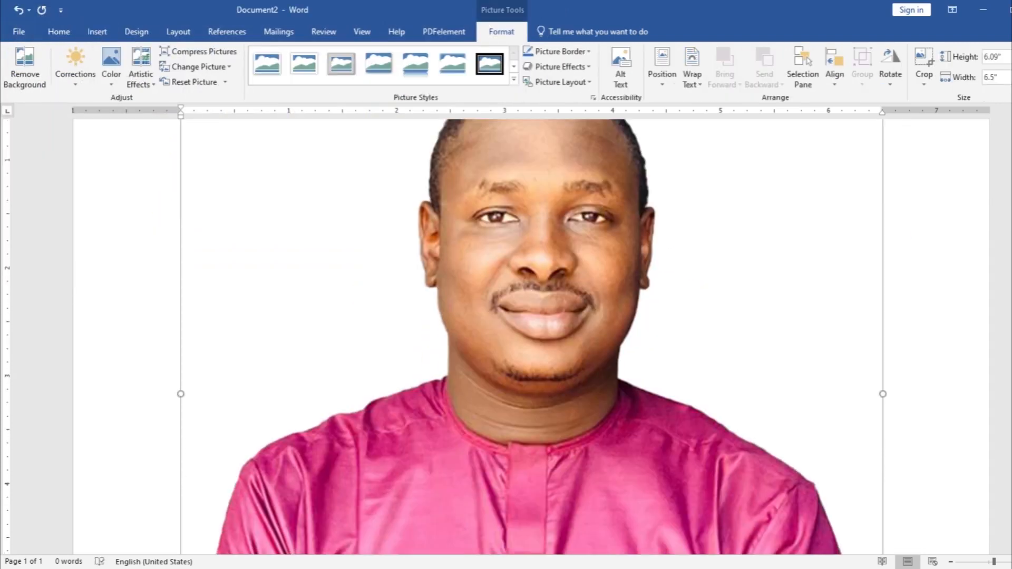
scroll(531, 338, down, 2)
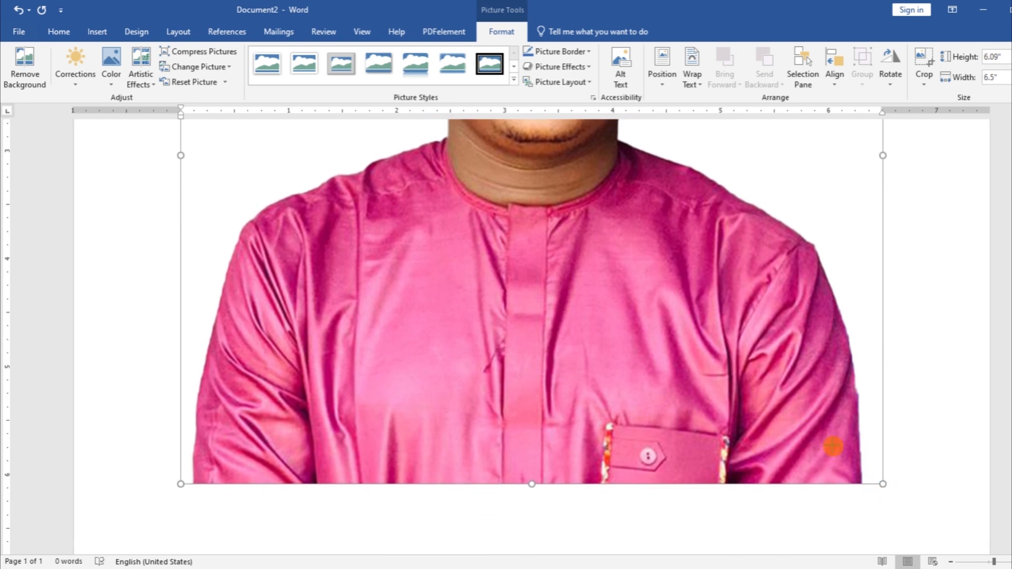
drag(833, 446, 640, 316)
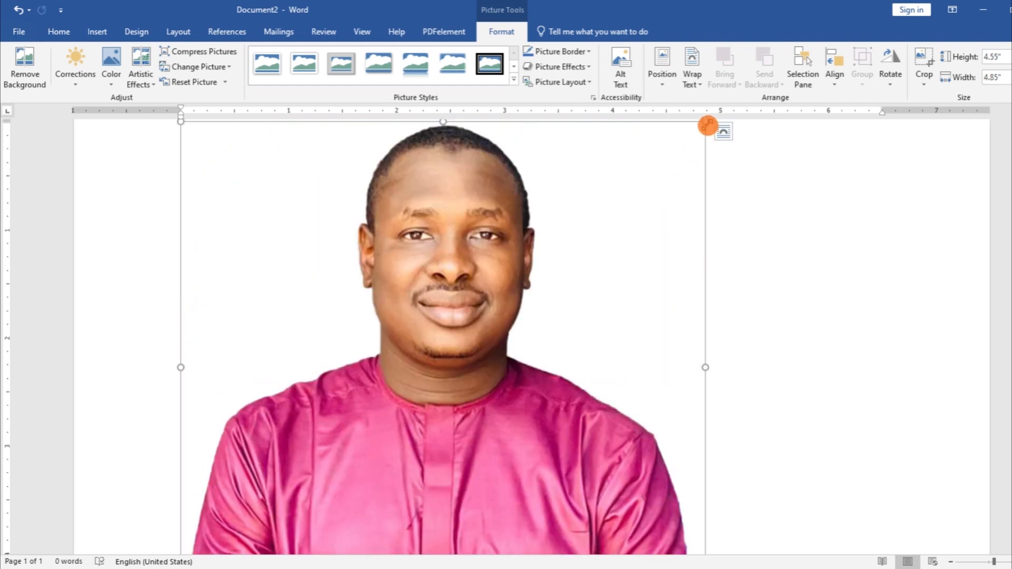
drag(704, 124, 537, 278)
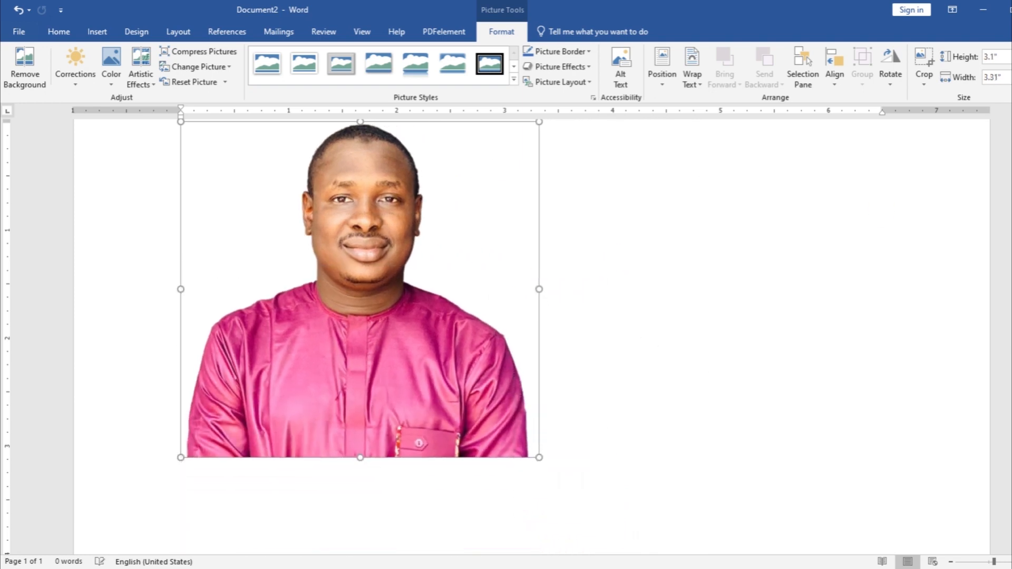
scroll(445, 146, up, 2)
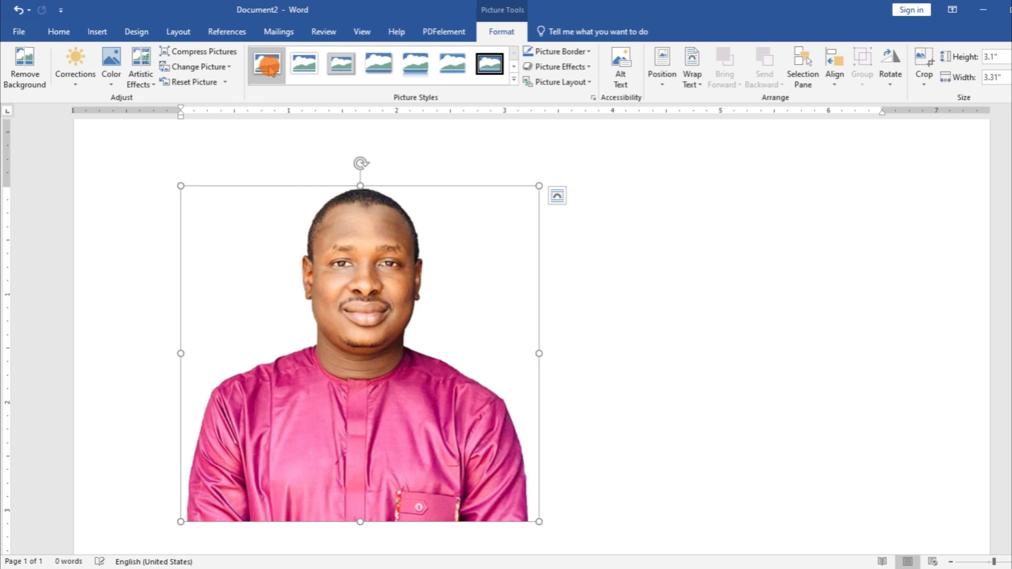
- Try the white matte, metal frame and soft edge picture styles on the portrait, and apply the rounded style with a reflection
click(297, 65)
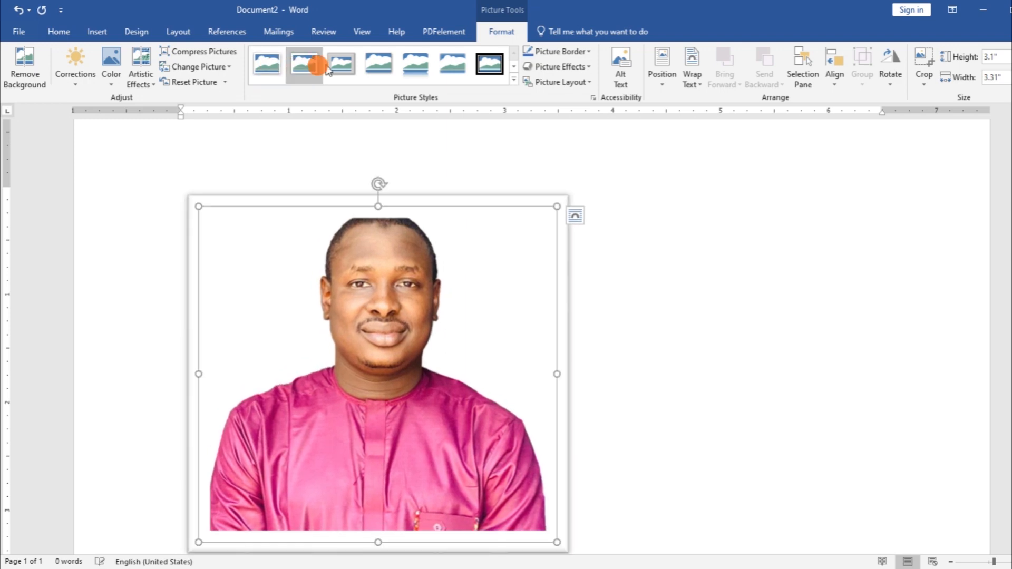
click(335, 66)
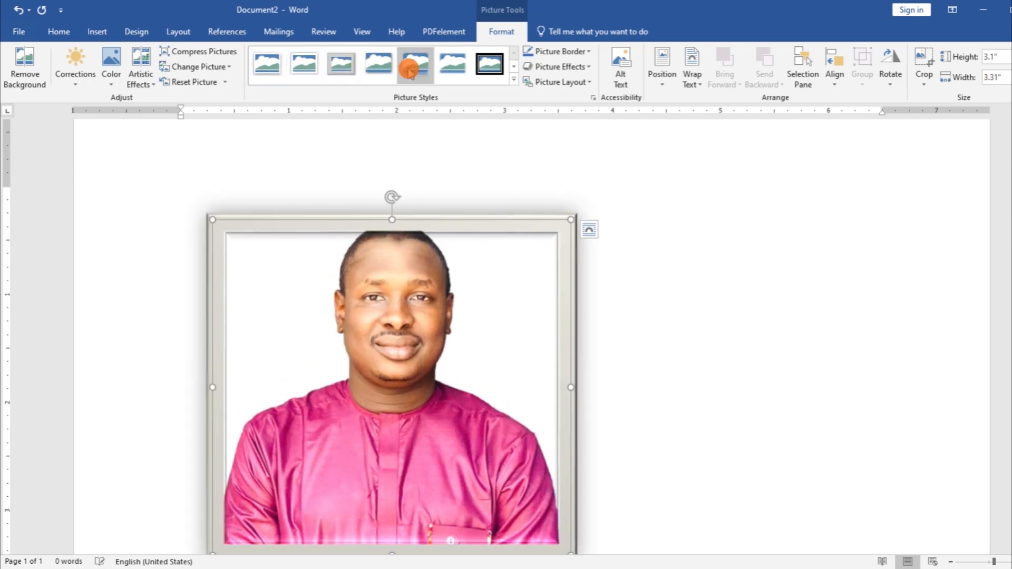
click(426, 69)
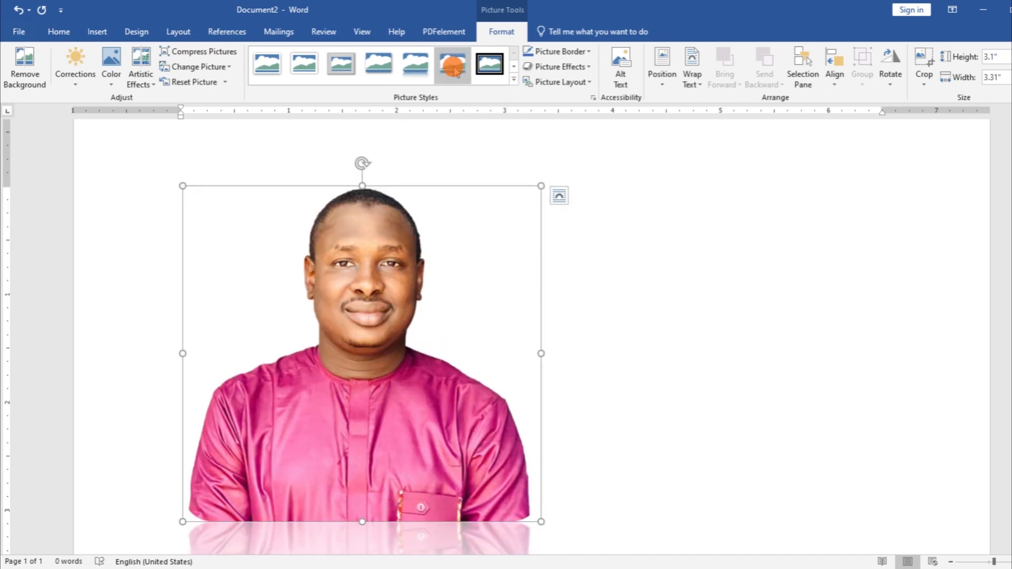
click(453, 66)
click(414, 71)
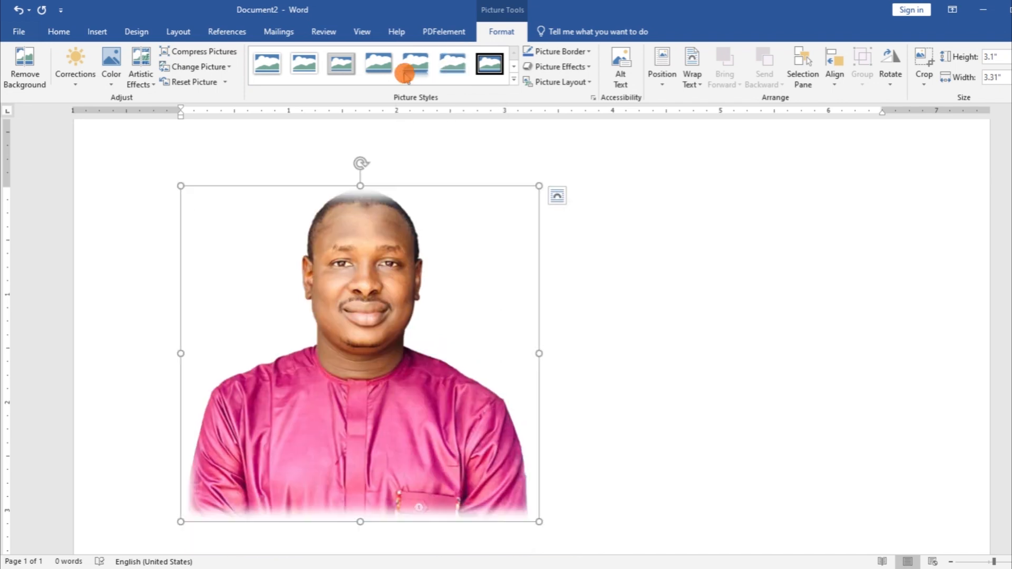
click(79, 46)
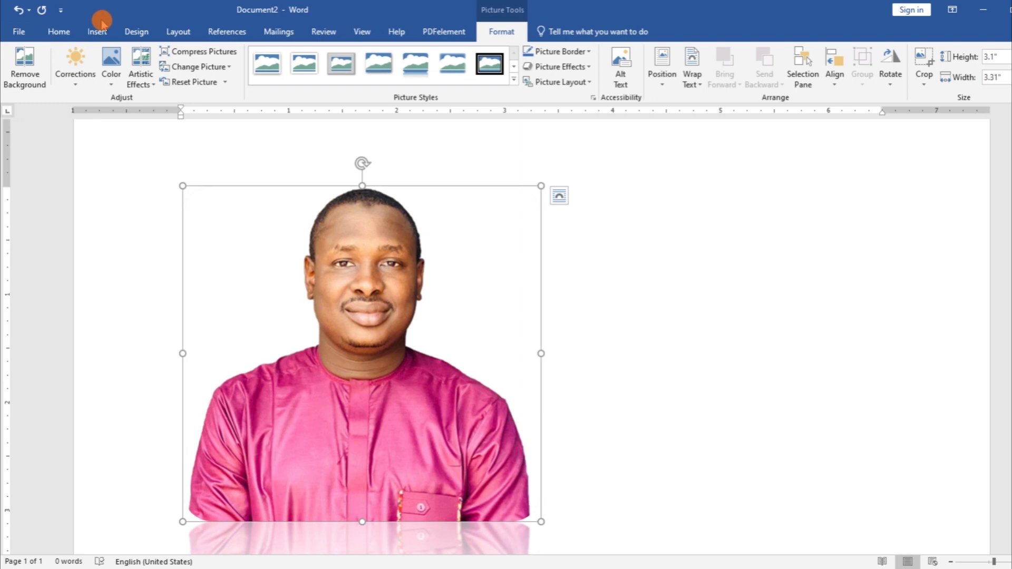
- Select the portrait photo and delete it from the document
click(97, 32)
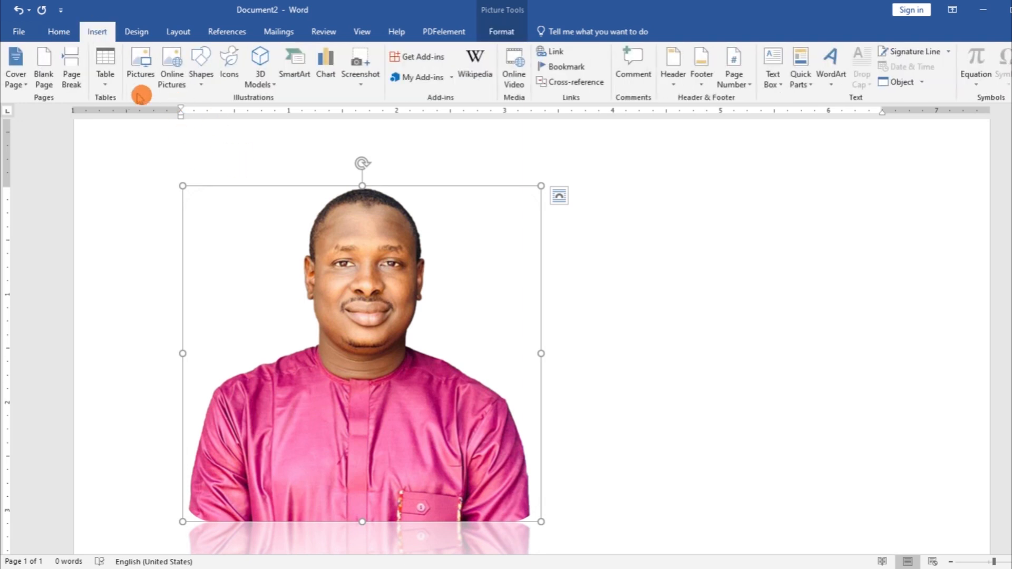
click(572, 292)
scroll(572, 292, down, 2)
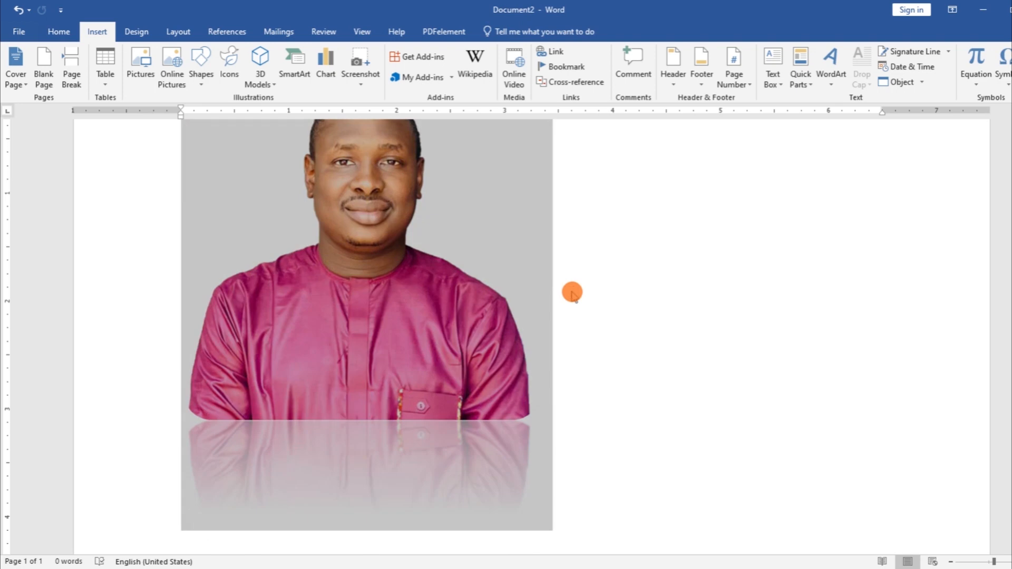
key(Delete)
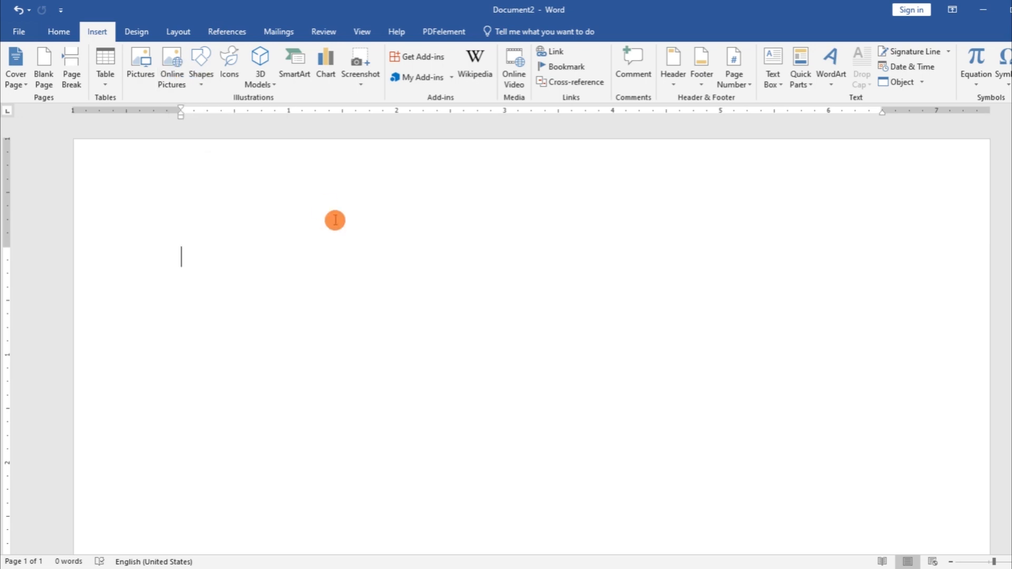
- Draw a rectangle about 1.66" high and 3.88" wide in the middle of the page
click(199, 82)
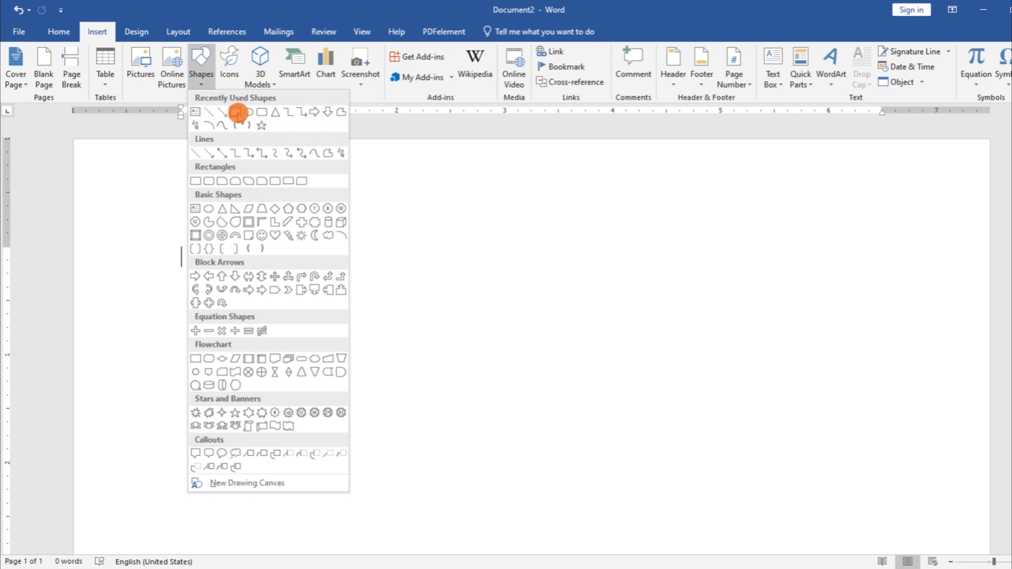
click(237, 113)
drag(264, 285, 684, 466)
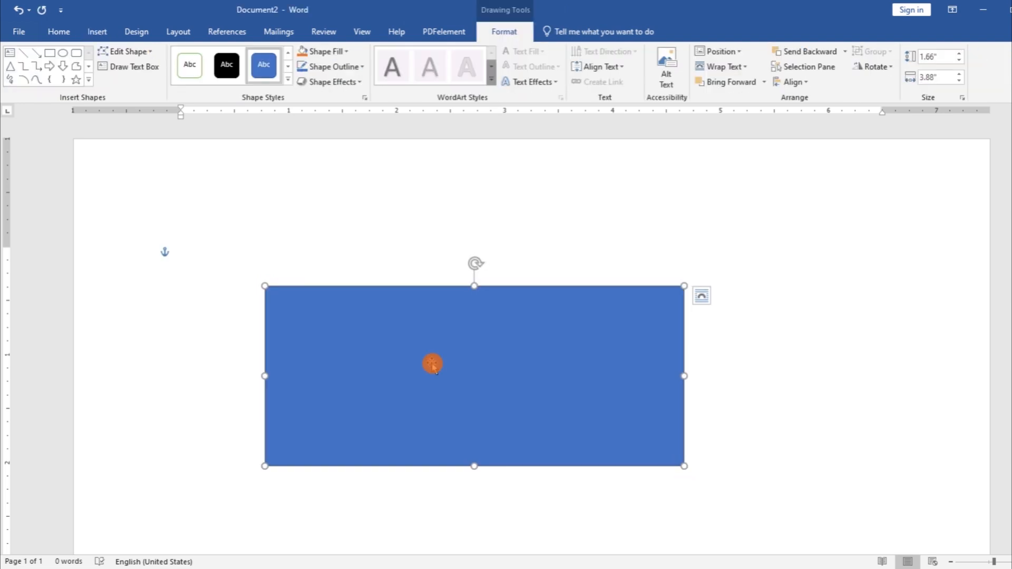
- Fill the rectangle with the standard light blue and change its shape to the rectangle with snipped diagonal corners
click(343, 51)
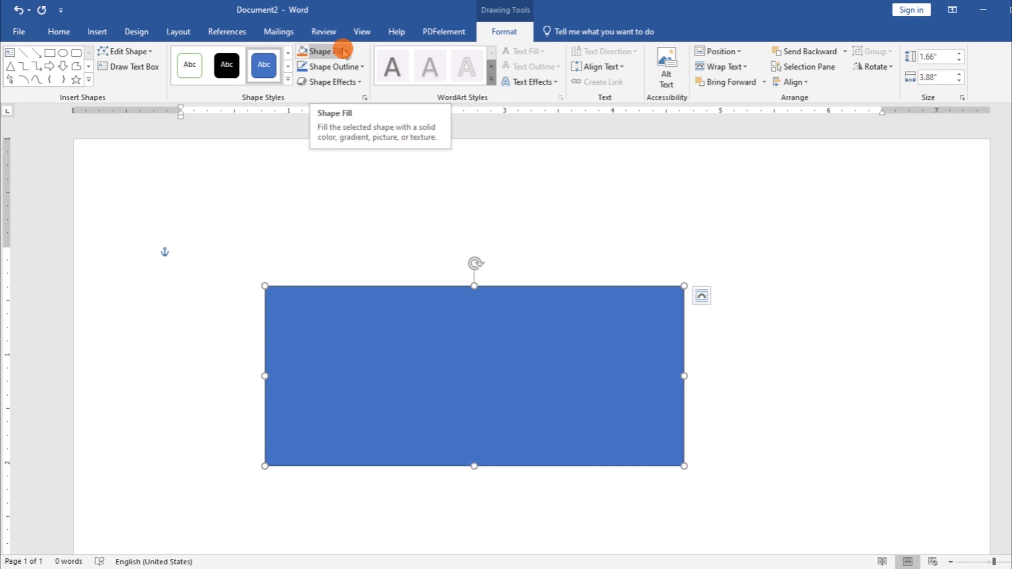
click(346, 53)
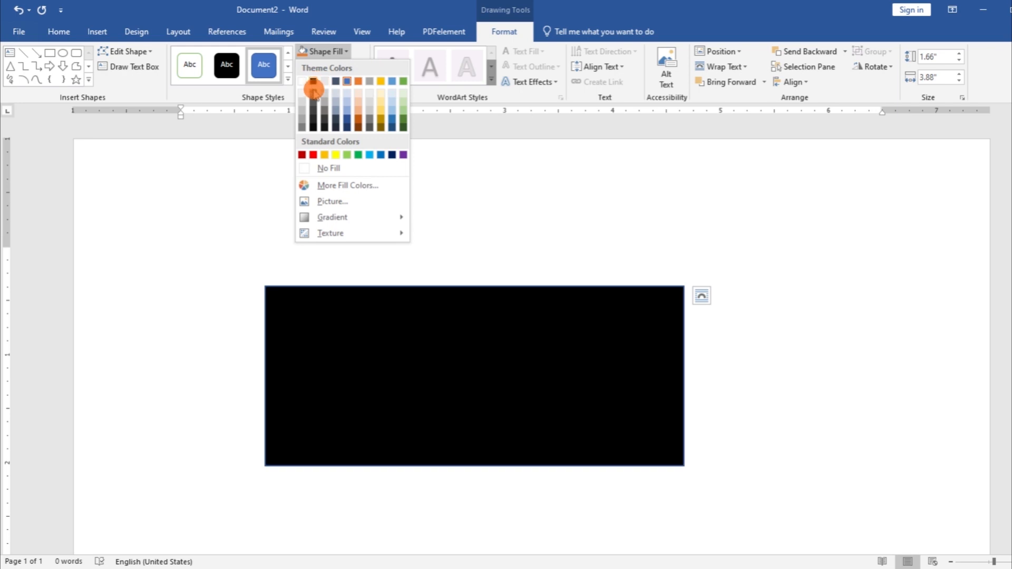
click(369, 155)
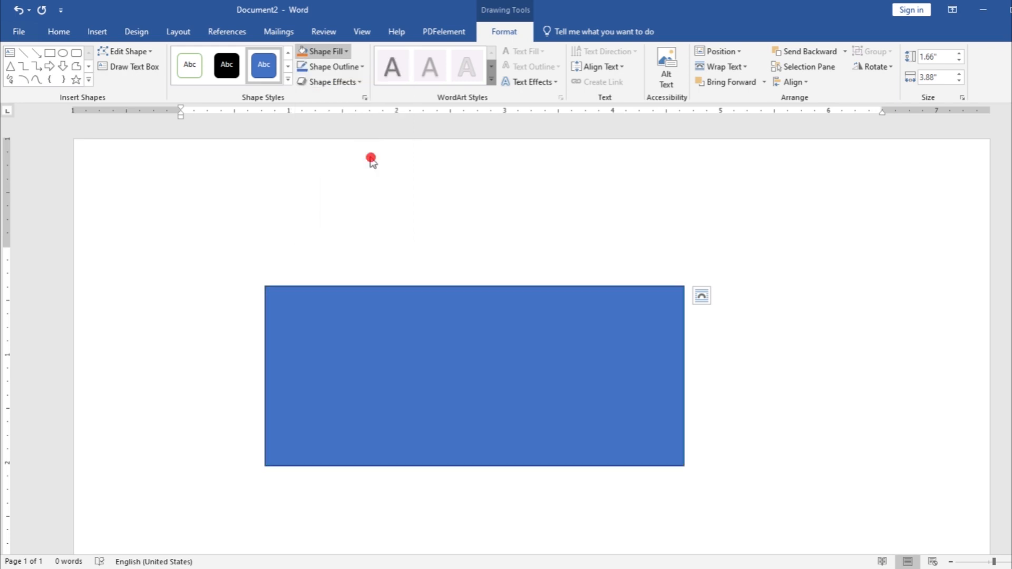
click(152, 52)
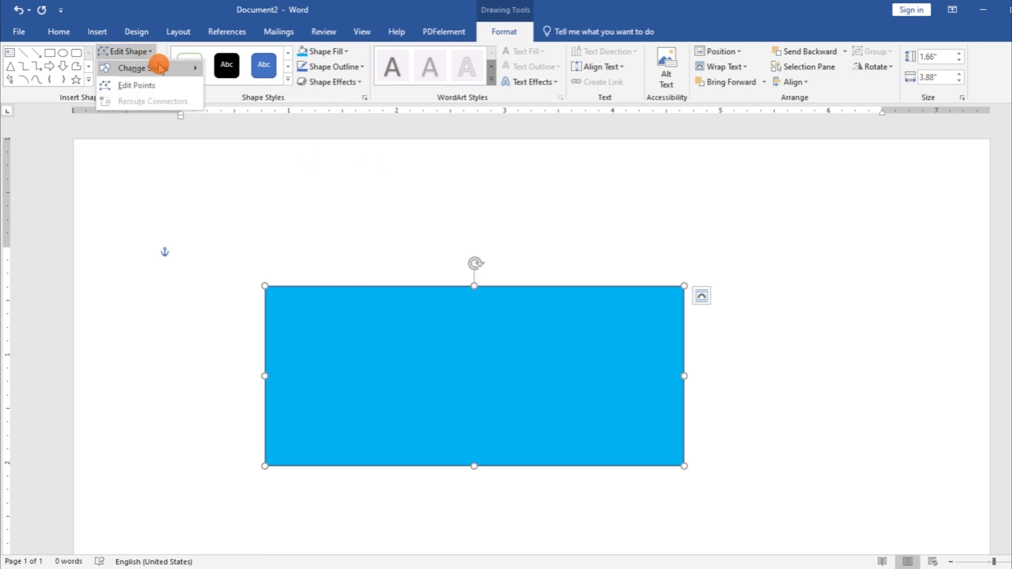
mouse_move(160, 67)
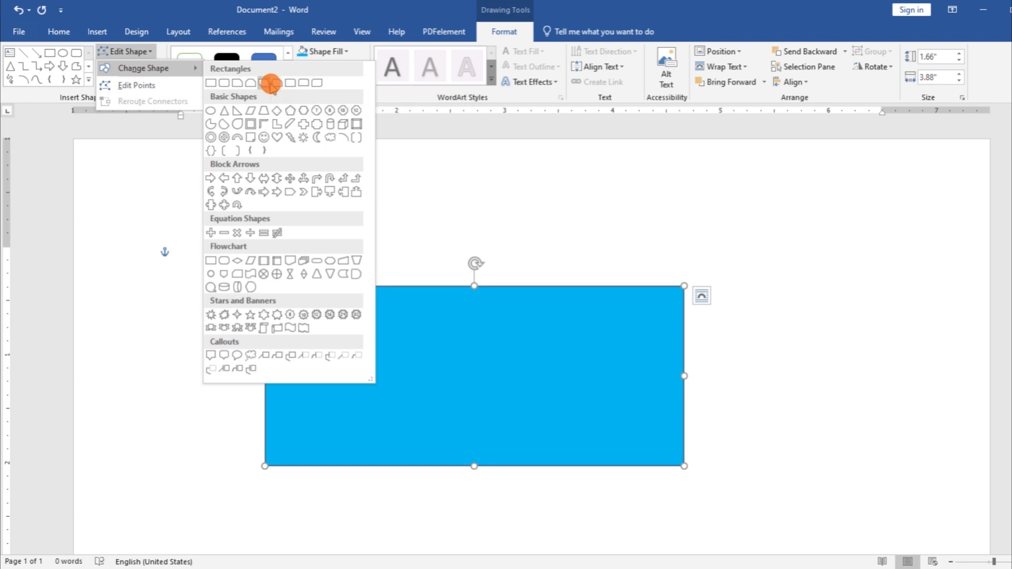
click(271, 83)
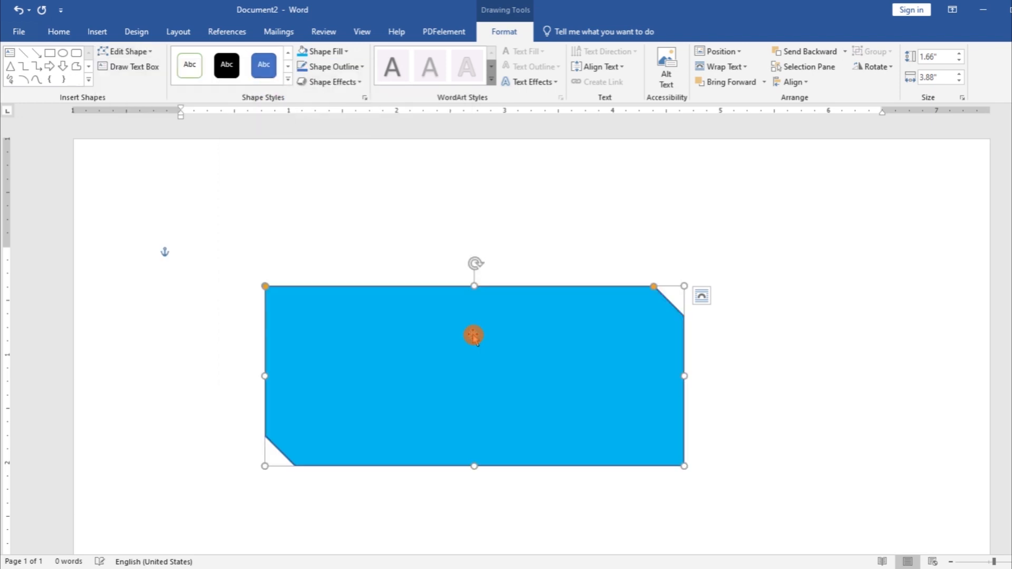
- Draw an isosceles triangle in the empty area to the right of the light blue shape
click(97, 32)
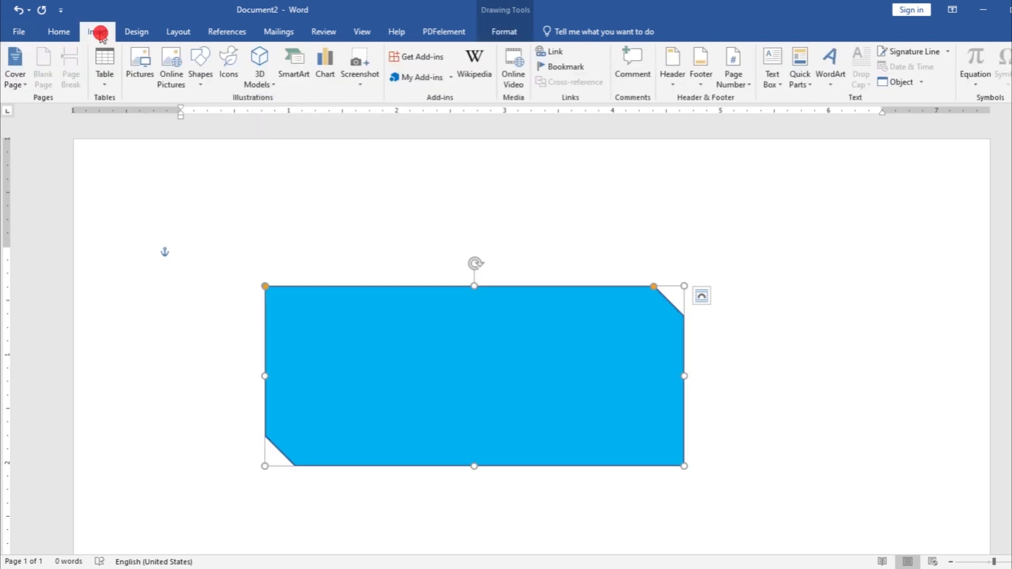
click(201, 82)
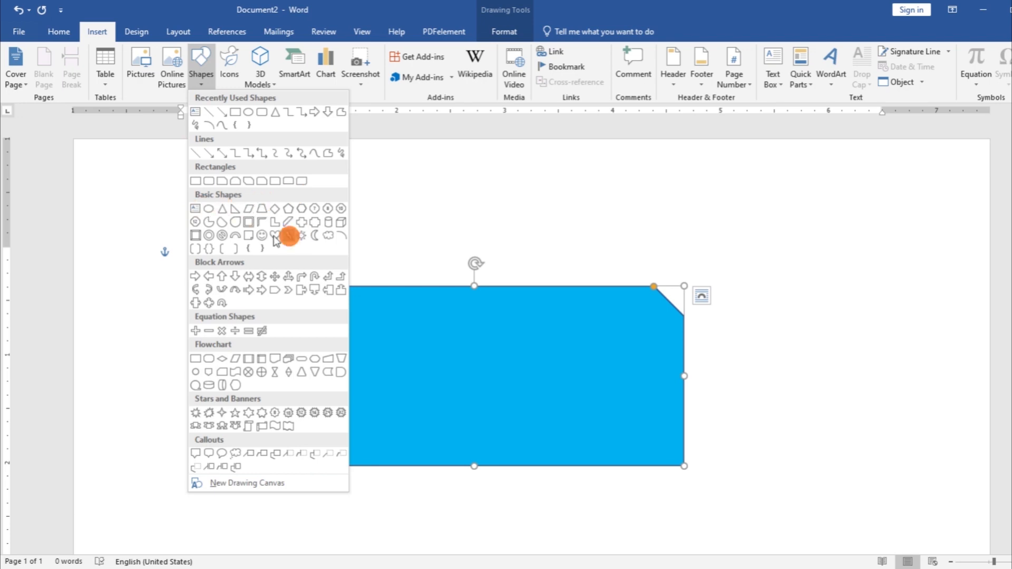
click(221, 211)
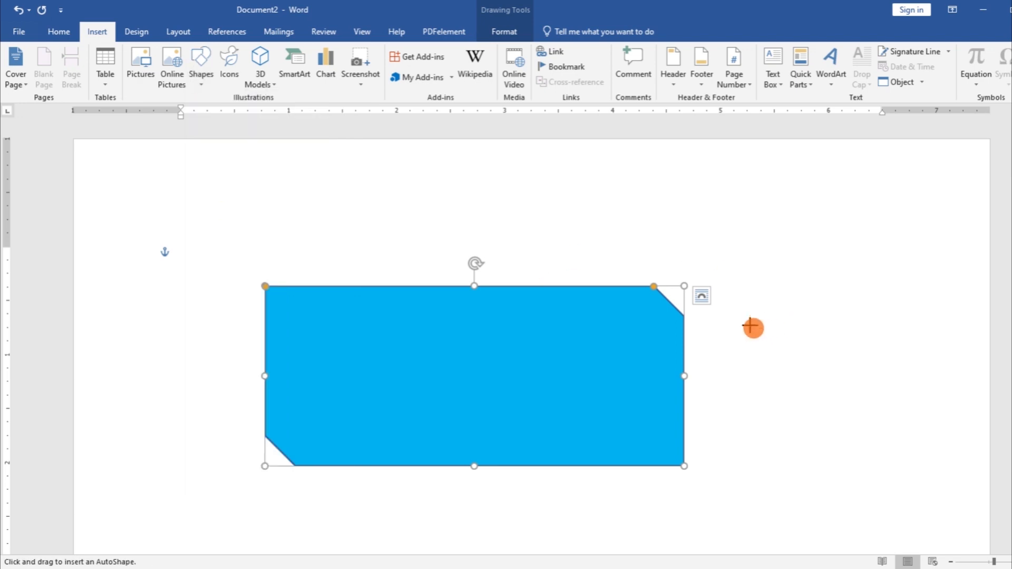
drag(750, 327, 883, 456)
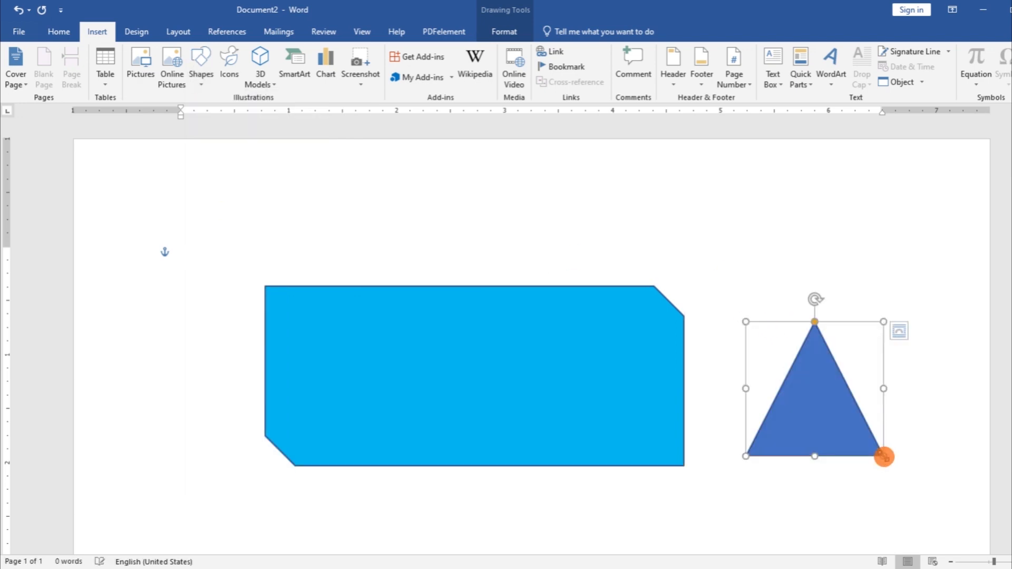
- Resize the light blue shape to about 1.21" high and 2.42" wide and enlarge its diagonal corner cuts
click(649, 377)
drag(684, 377, 471, 372)
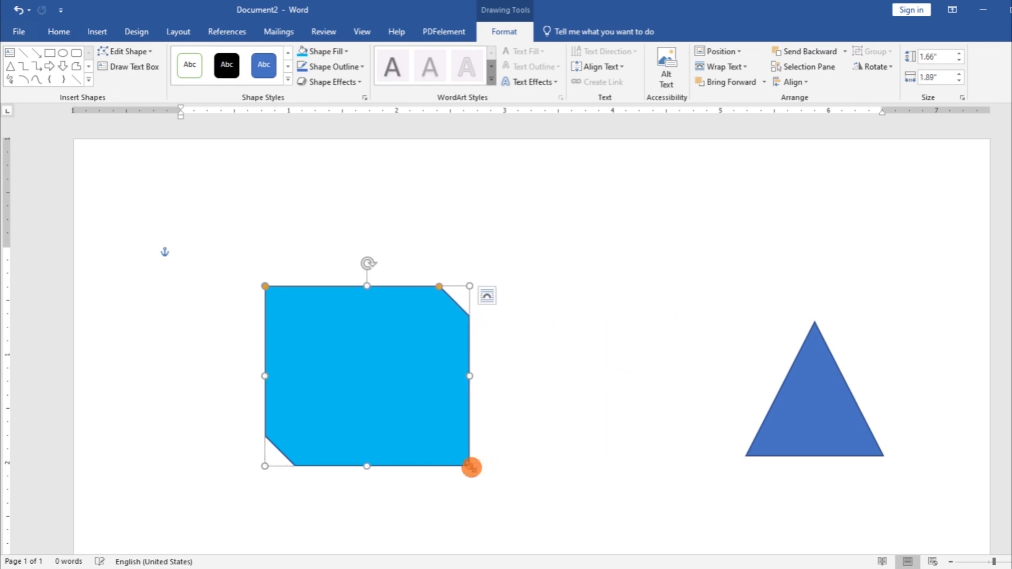
drag(470, 467, 426, 391)
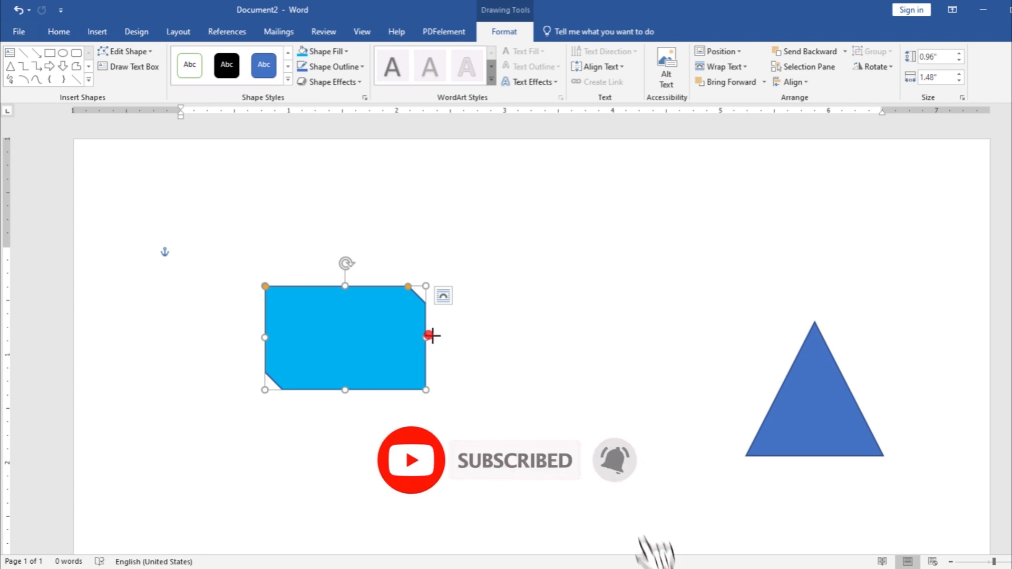
drag(427, 337, 527, 338)
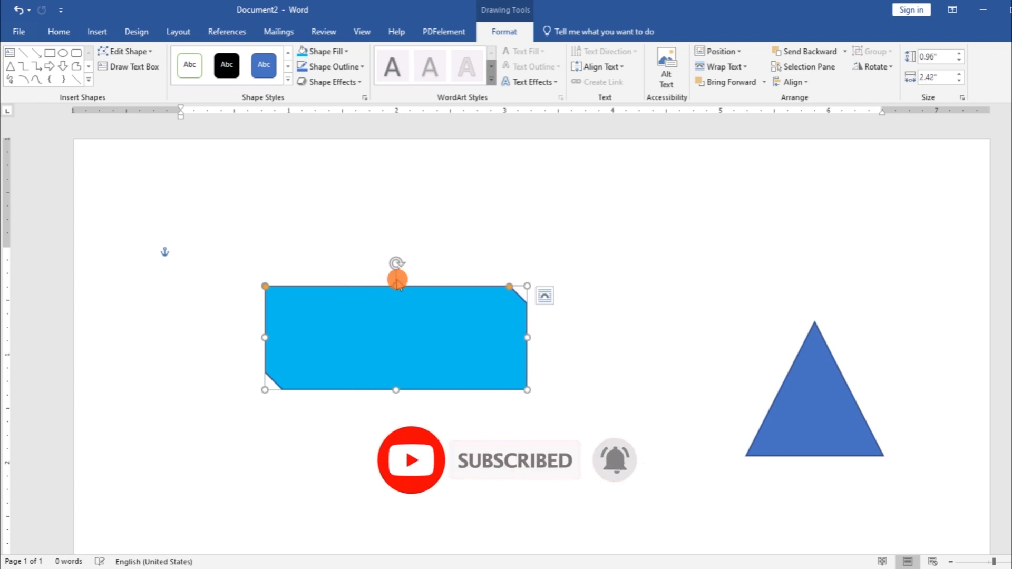
drag(397, 283, 392, 259)
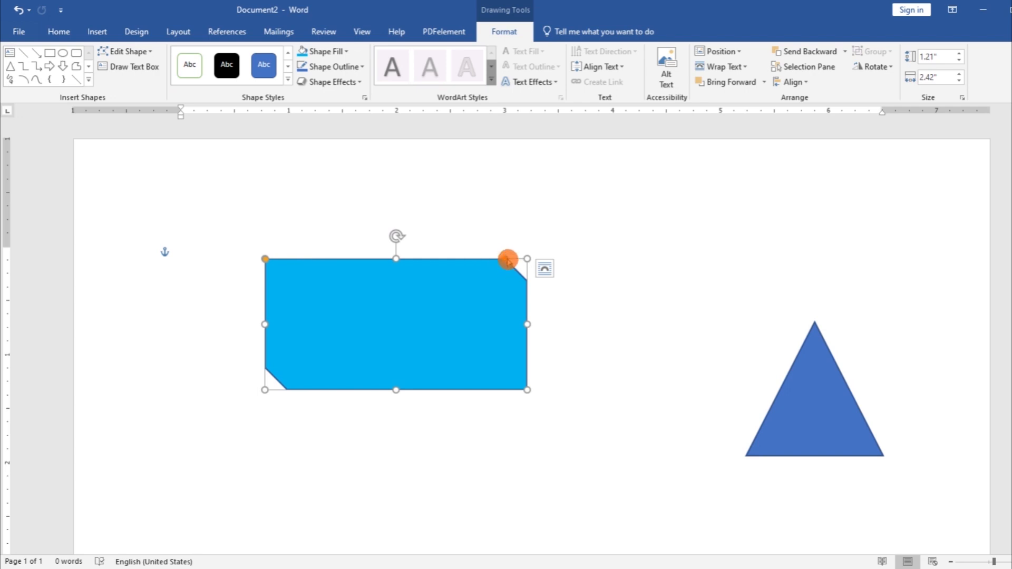
drag(506, 260, 461, 259)
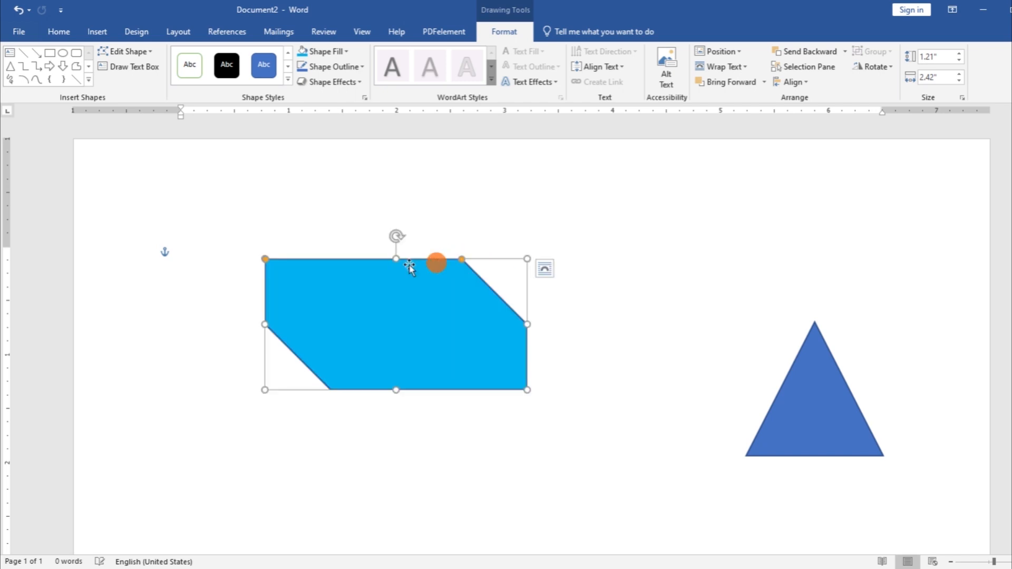
drag(396, 235, 399, 270)
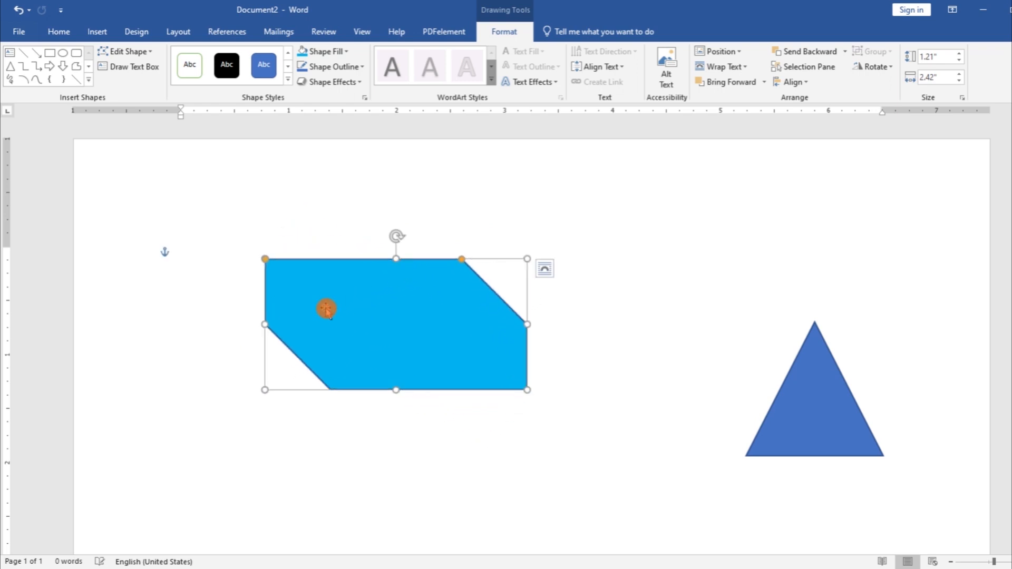
- Try the Colored Outline - Green, Accent 6 style on the snipped shape, and apply the blue colored outline theme style
click(203, 68)
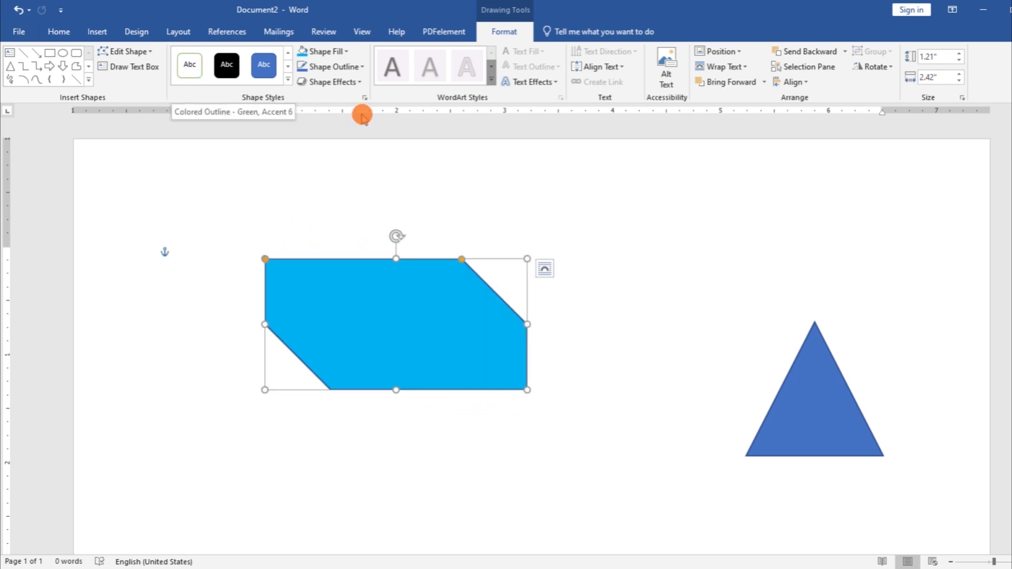
click(195, 64)
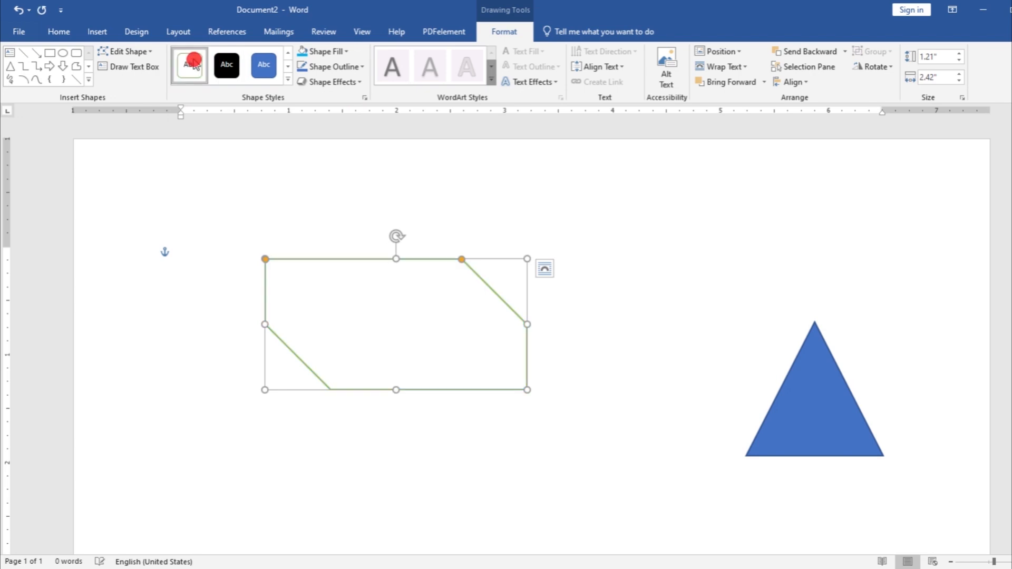
click(288, 78)
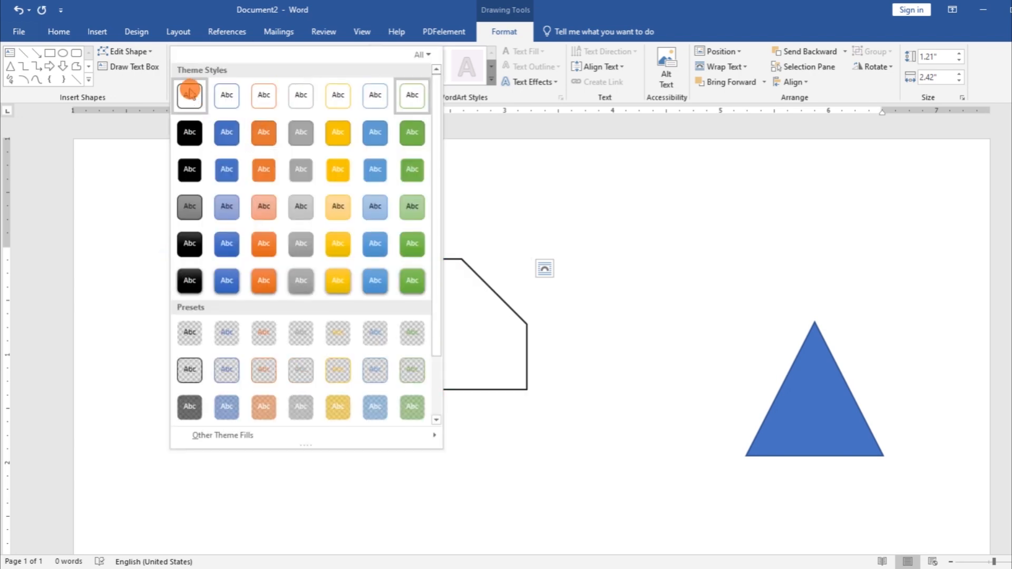
click(226, 95)
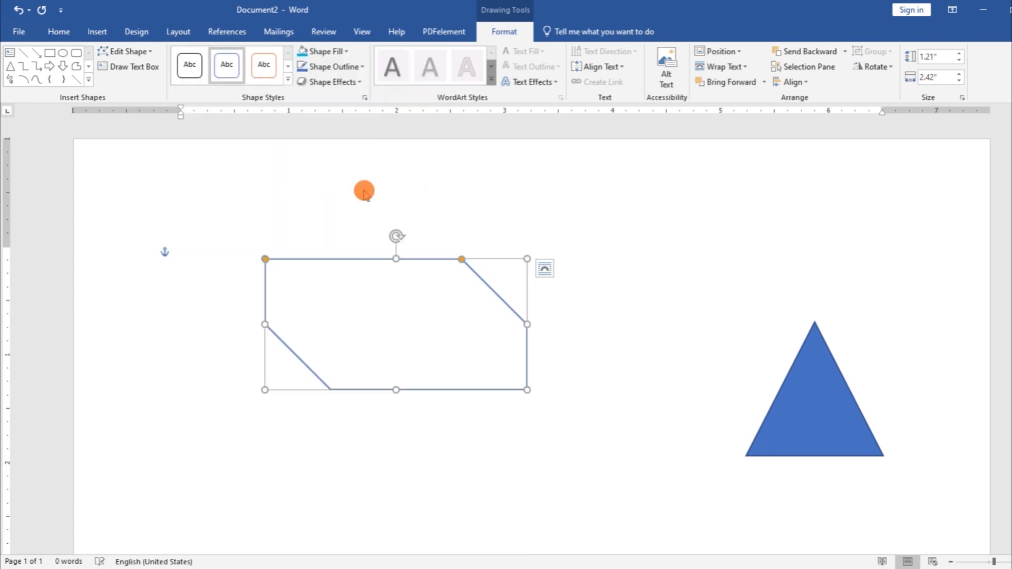
- Add the text "I will come" inside the blue-outlined snipped shape
click(97, 31)
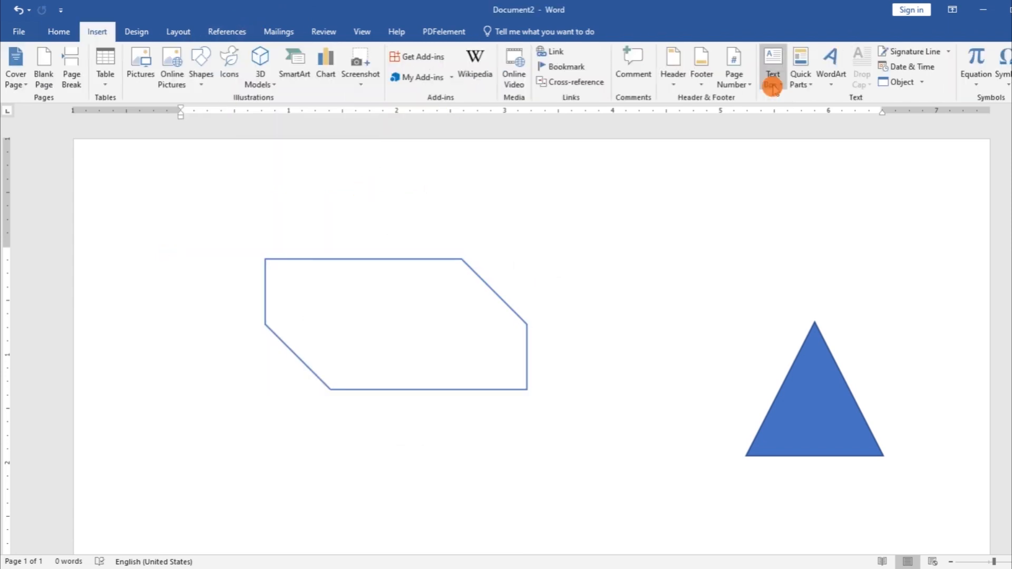
click(773, 69)
click(357, 296)
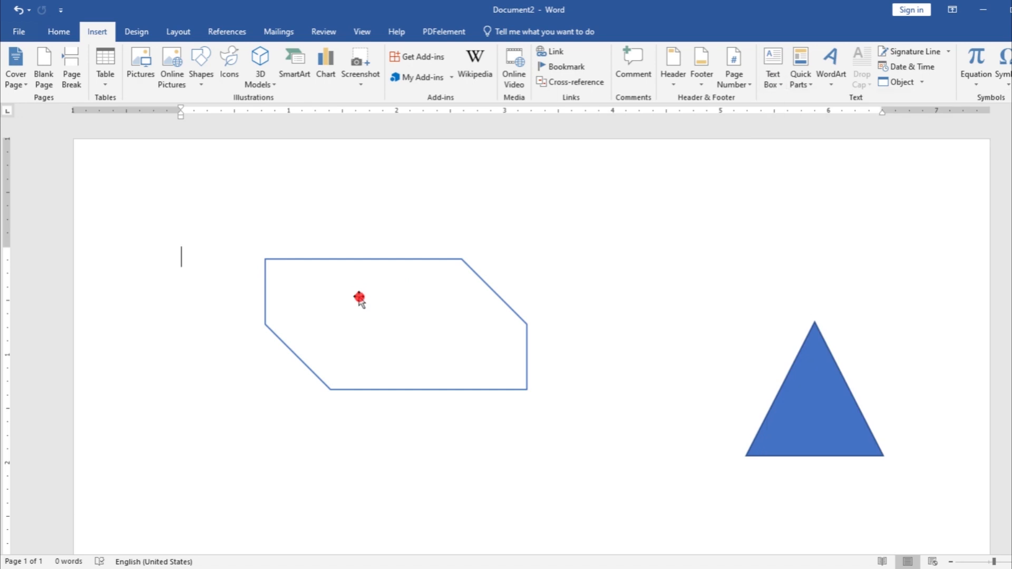
click(348, 306)
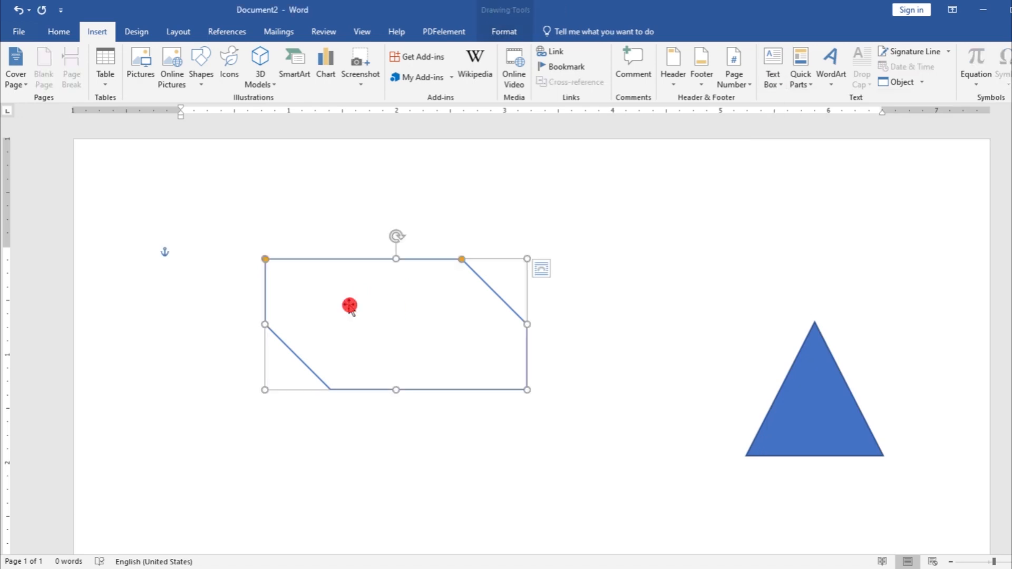
text(ill)
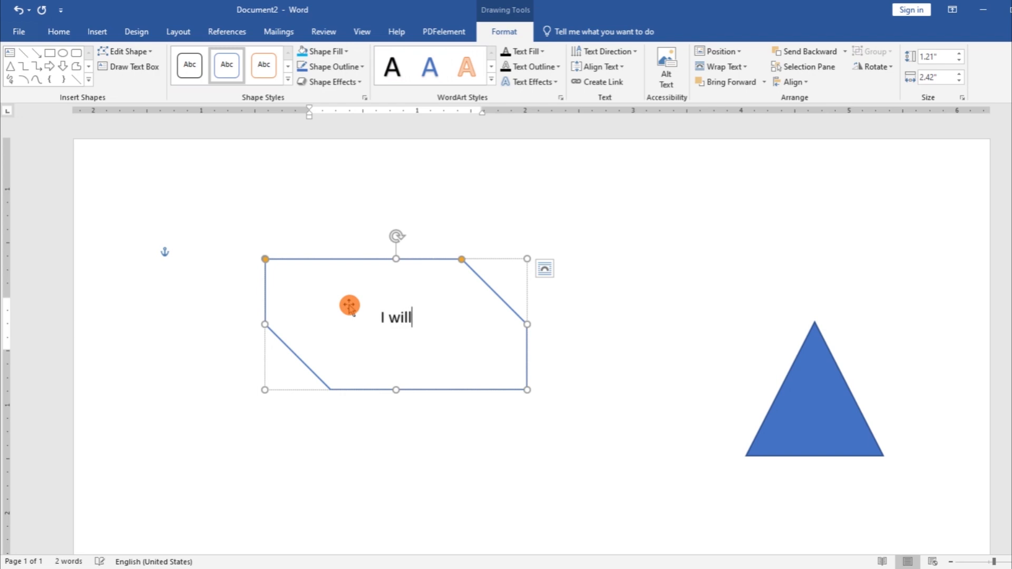
text(will come)
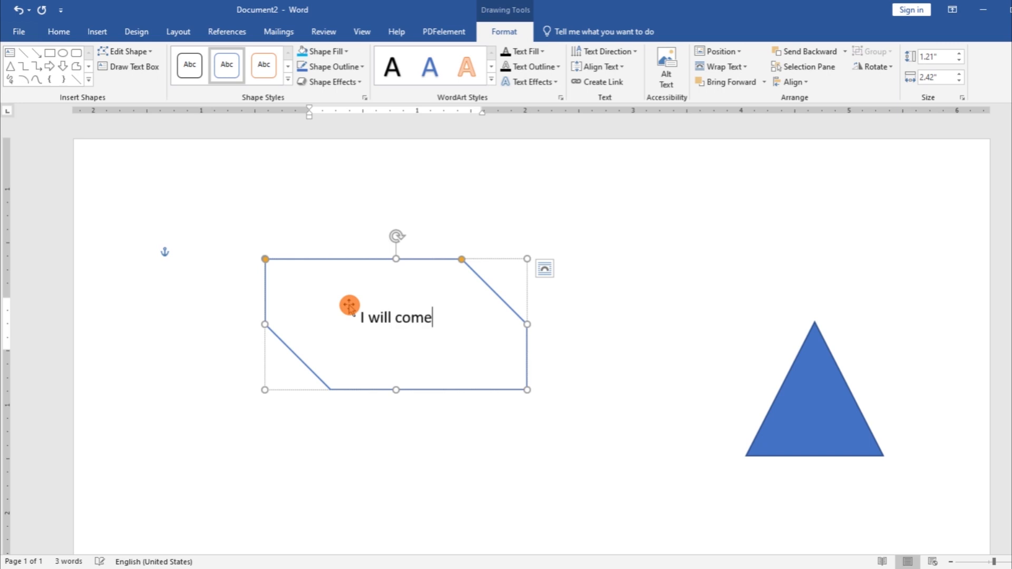
click(383, 259)
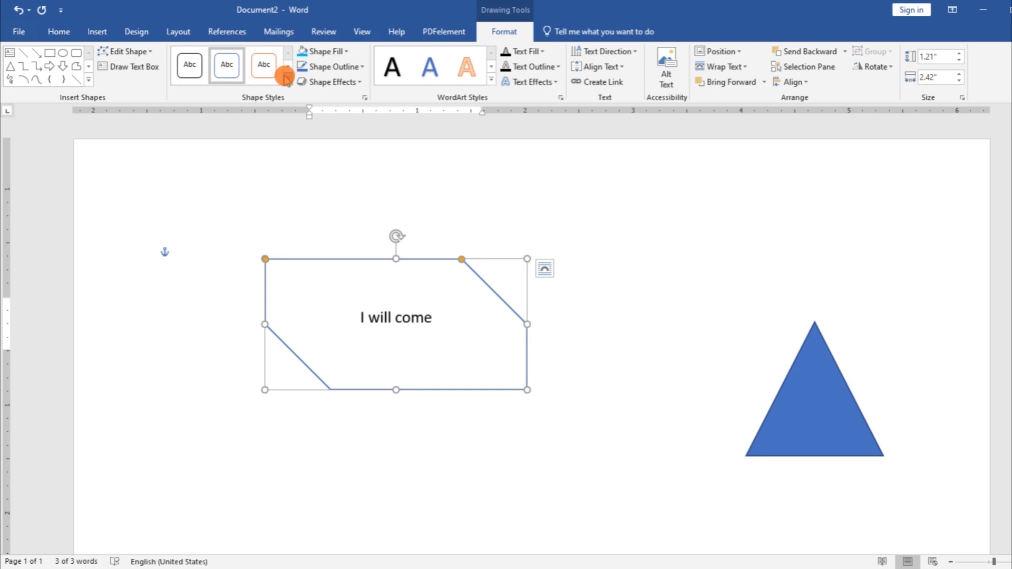
click(287, 80)
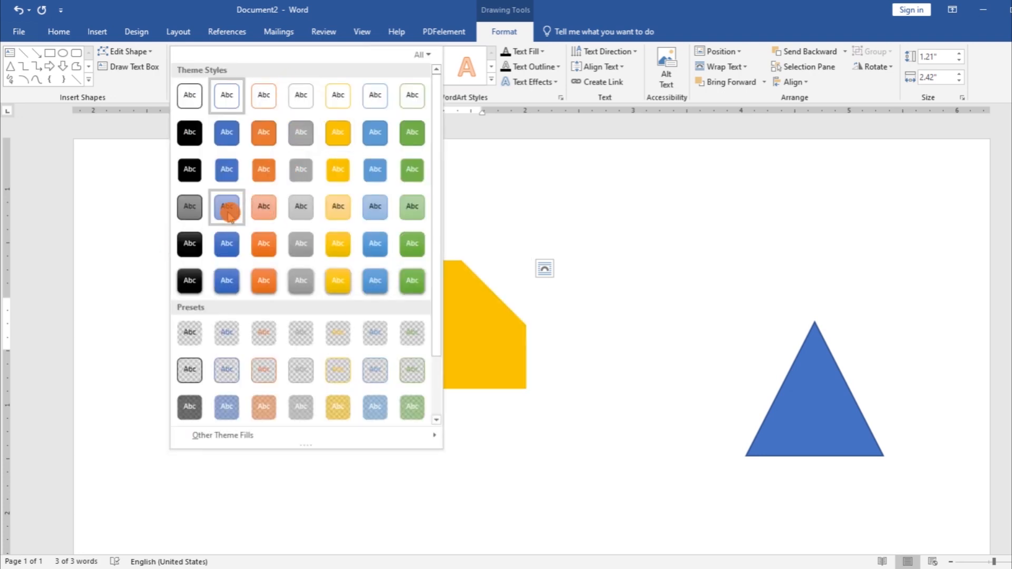
click(716, 361)
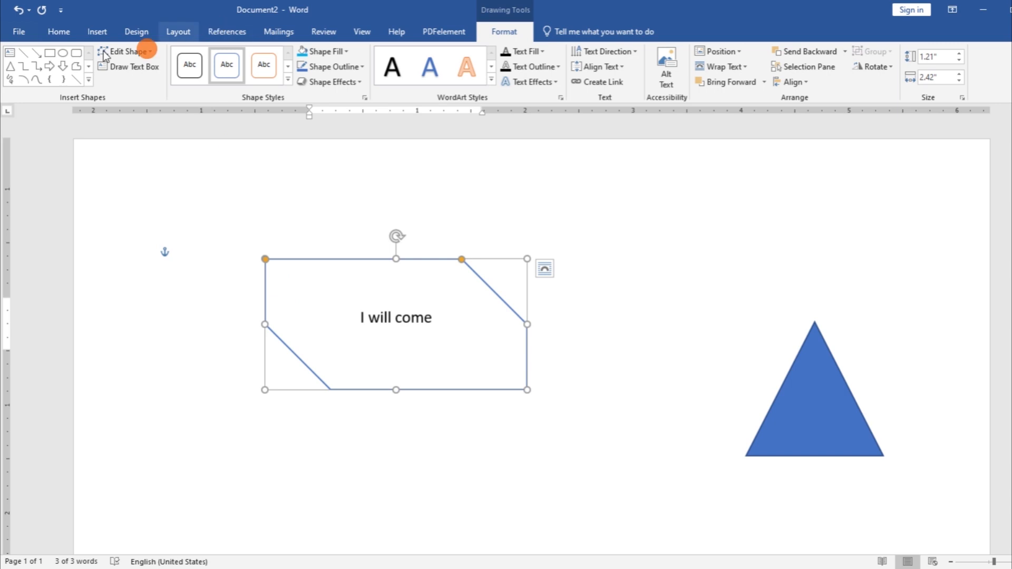
click(90, 80)
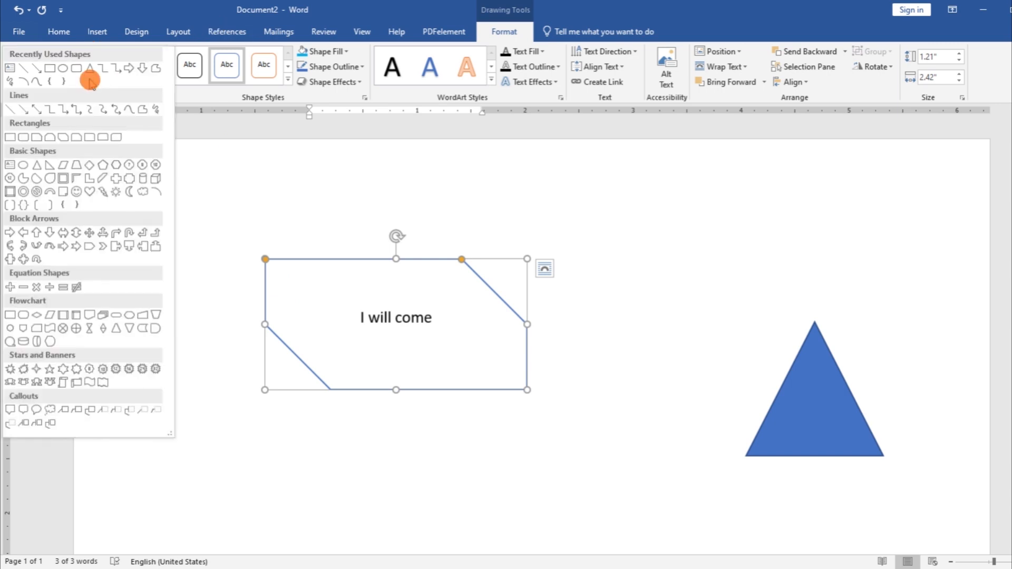
click(212, 94)
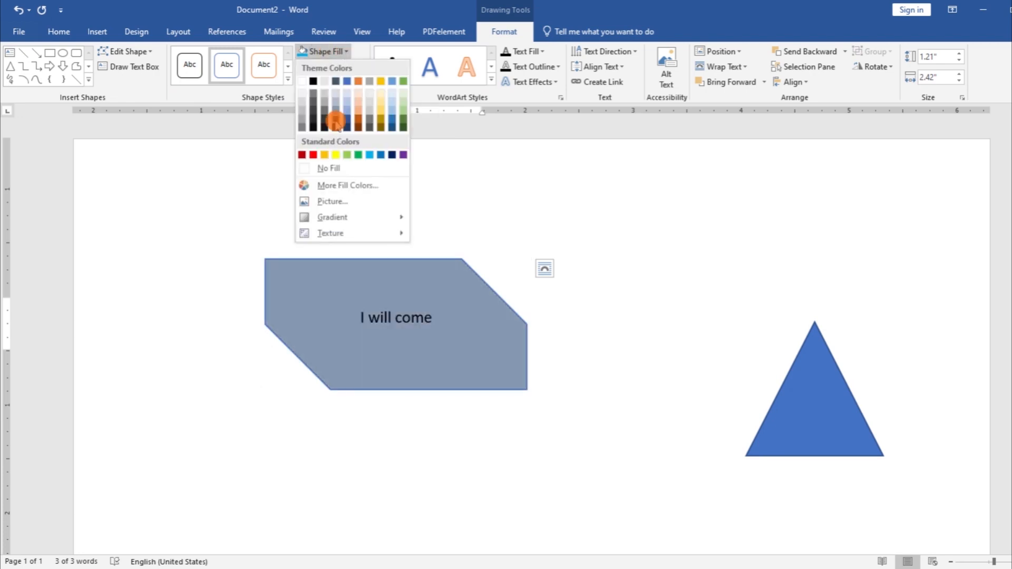
click(470, 153)
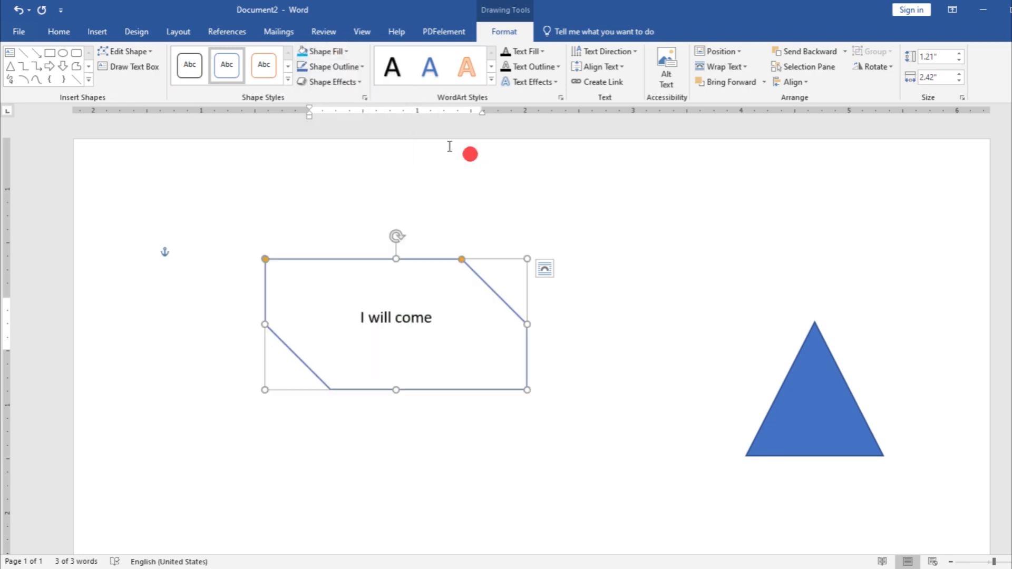
- Set the outline weight of the snipped "I will come" shape to 6 pt
click(364, 67)
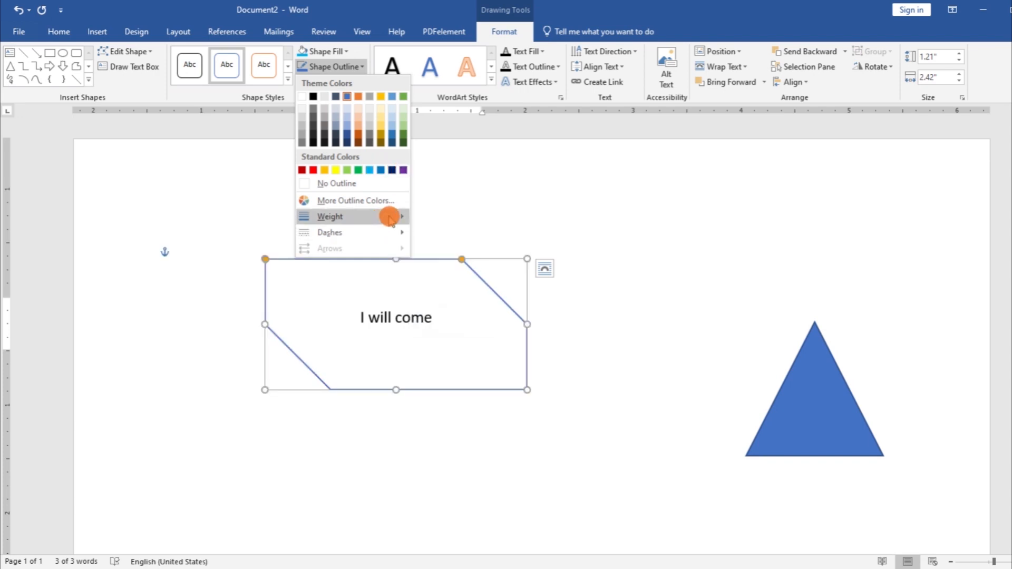
mouse_move(389, 216)
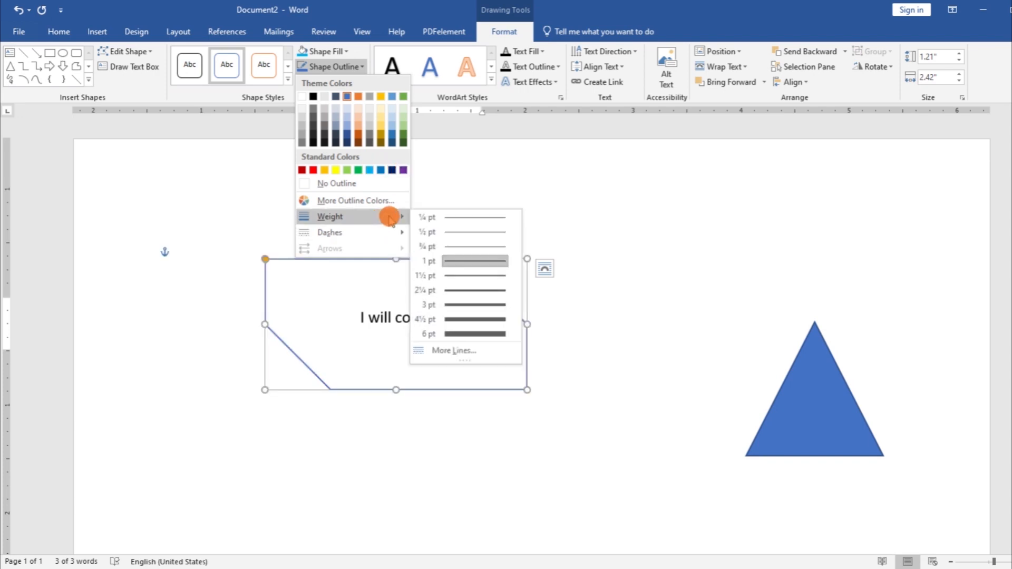
click(462, 336)
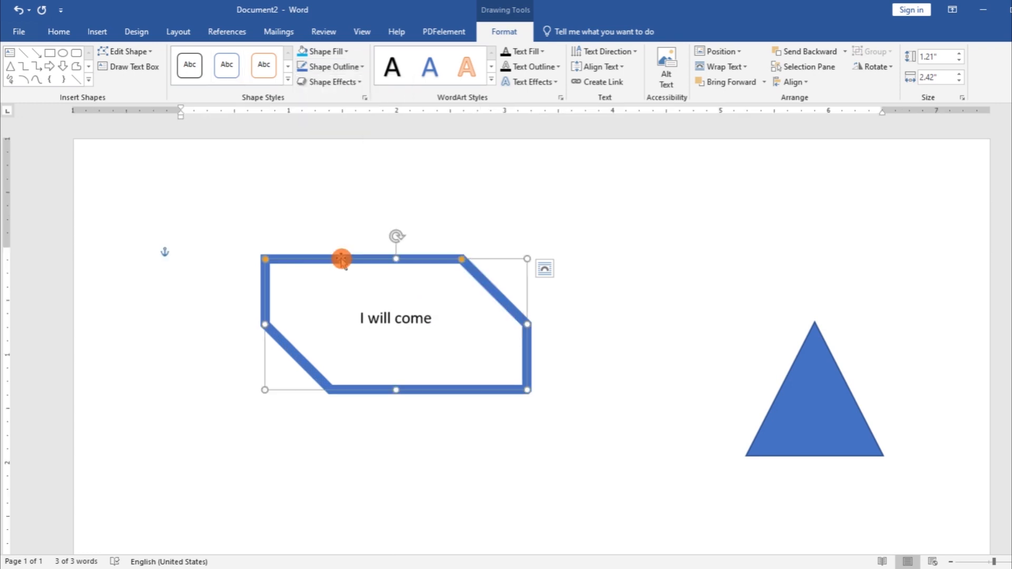
- Apply the third preset shape effect, a soft white bevel with a shadow, to the snipped shape
click(356, 81)
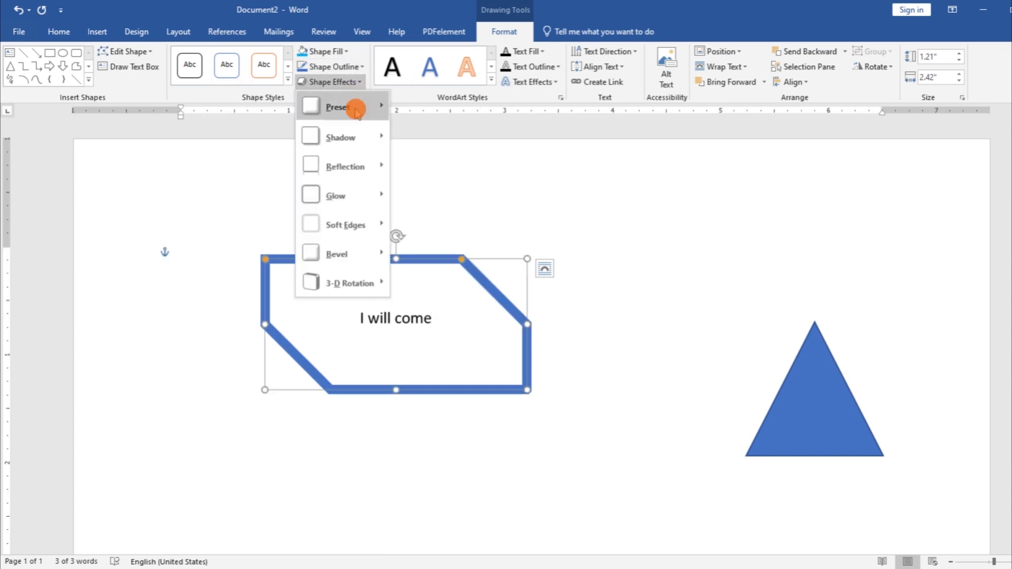
mouse_move(356, 110)
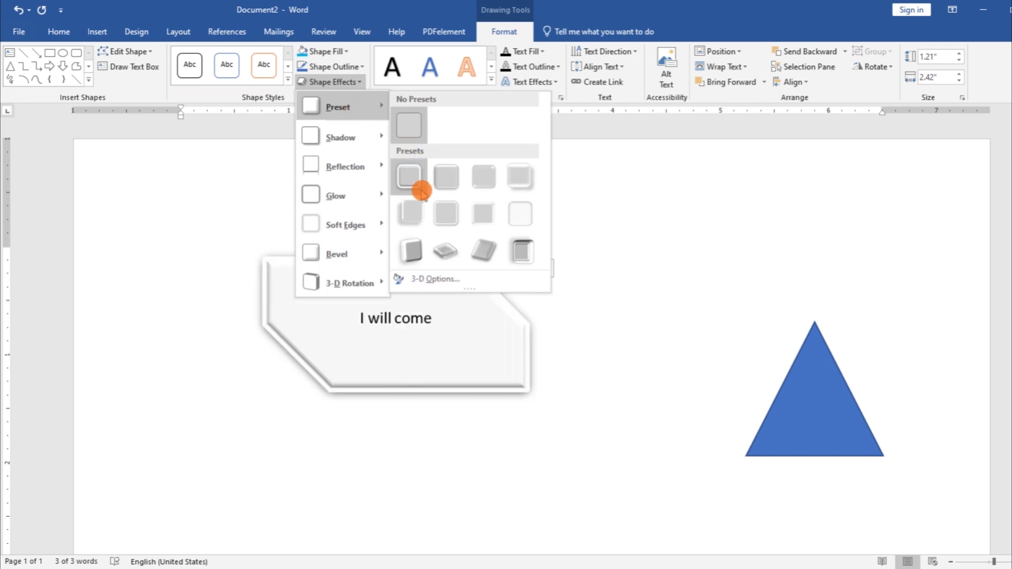
click(476, 181)
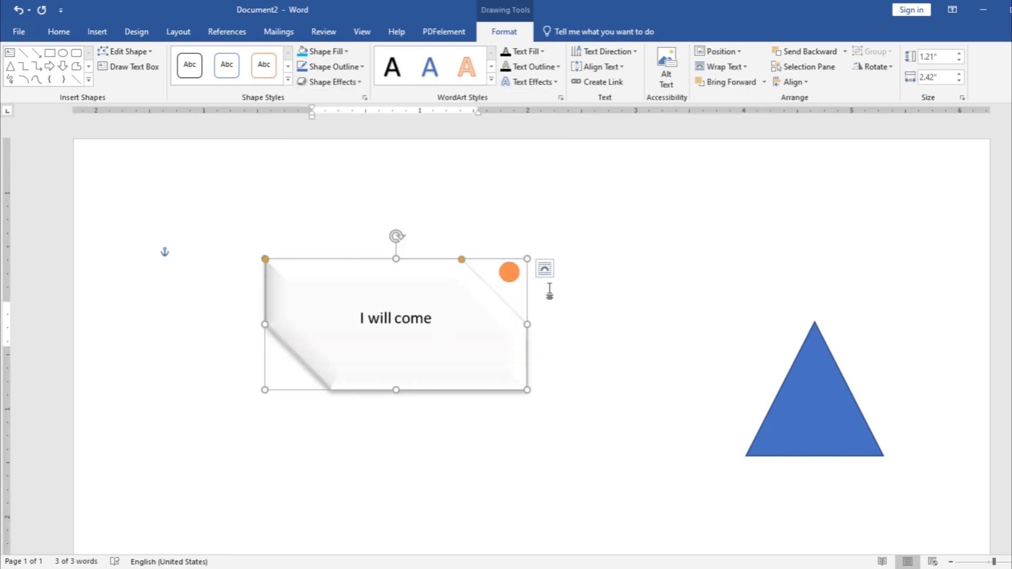
click(598, 328)
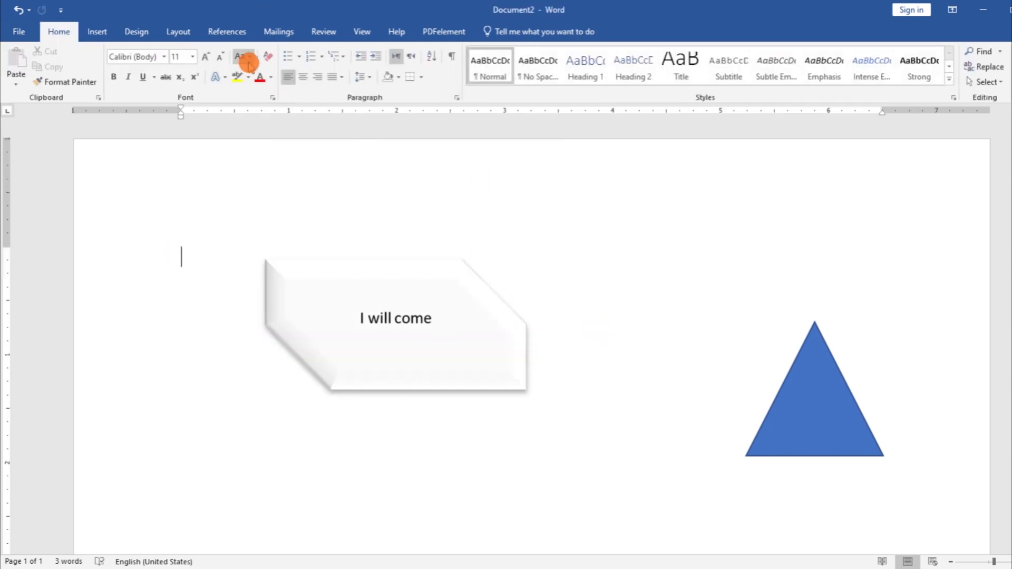
- Try several WordArt styles on the "I will come" text and apply the plain black fill style
click(362, 300)
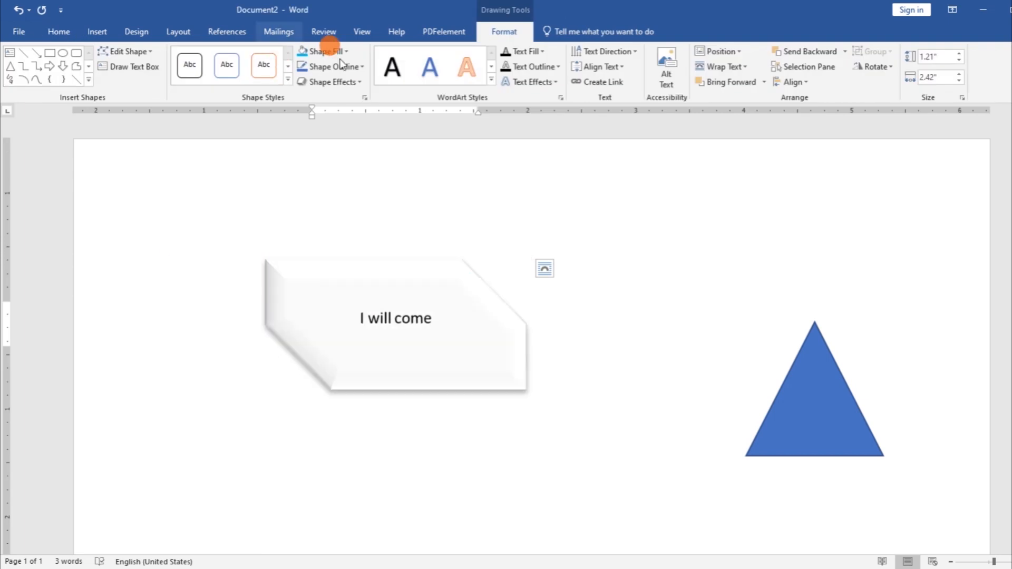
click(491, 80)
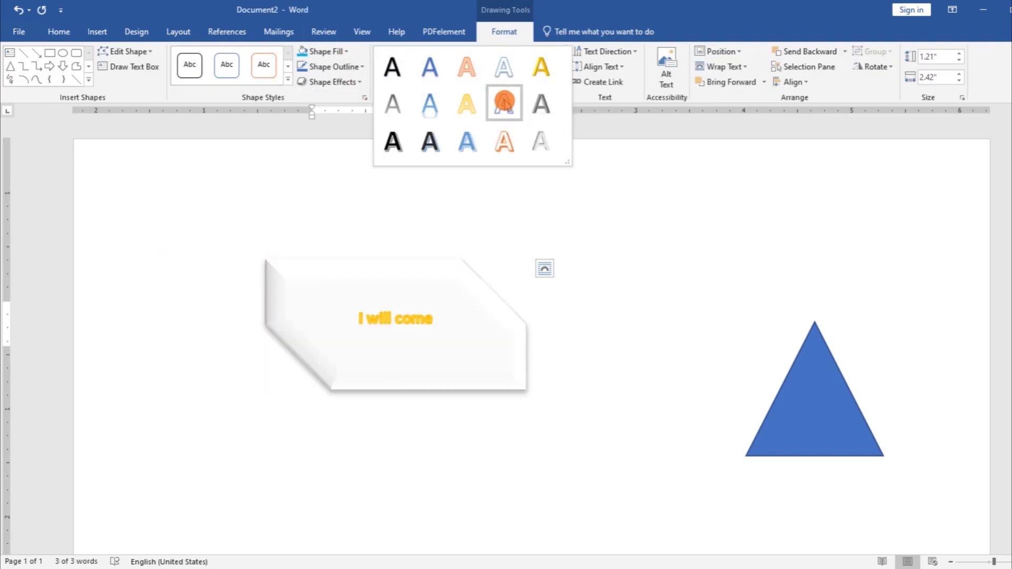
click(580, 218)
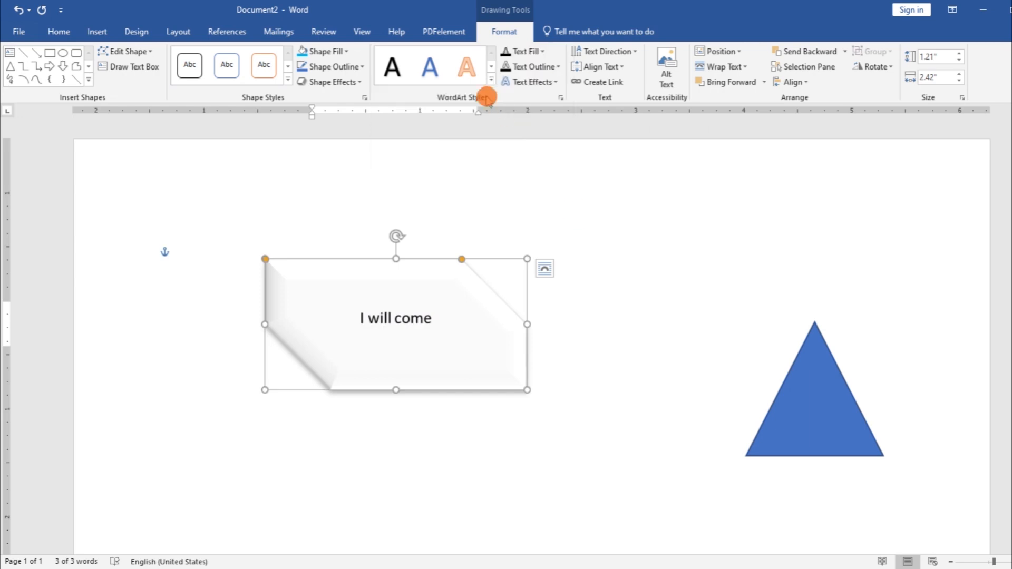
click(492, 80)
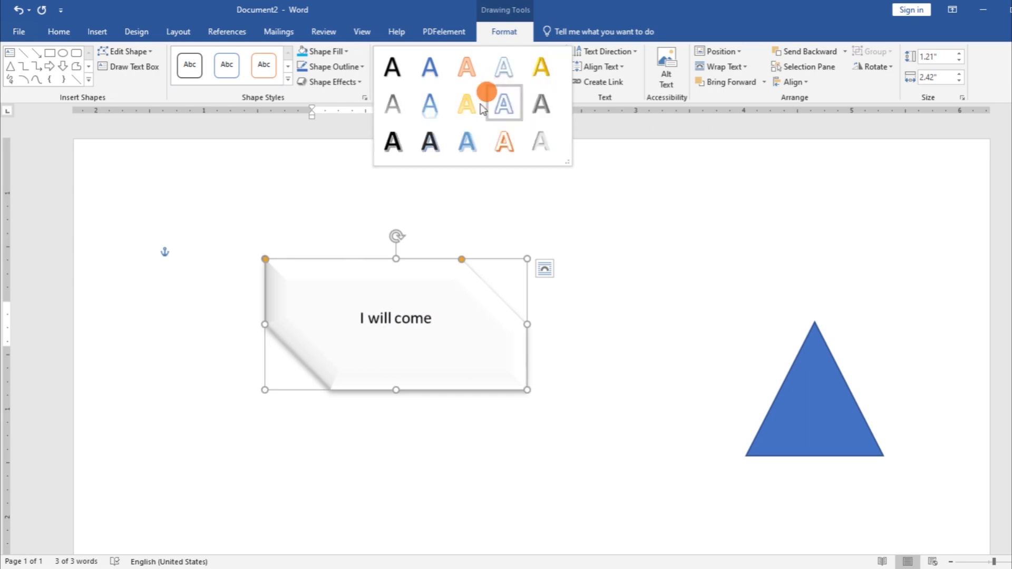
click(539, 142)
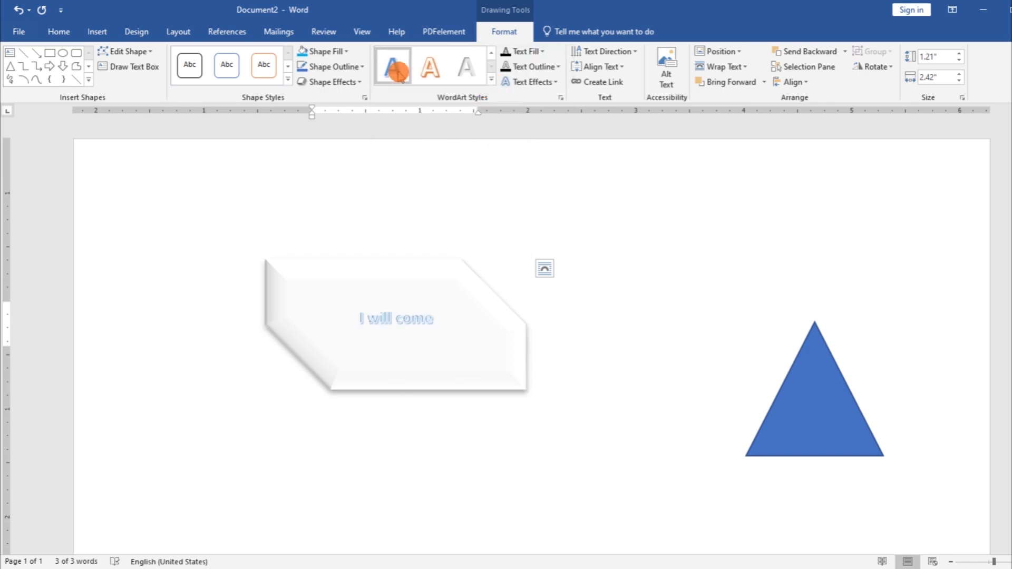
click(493, 79)
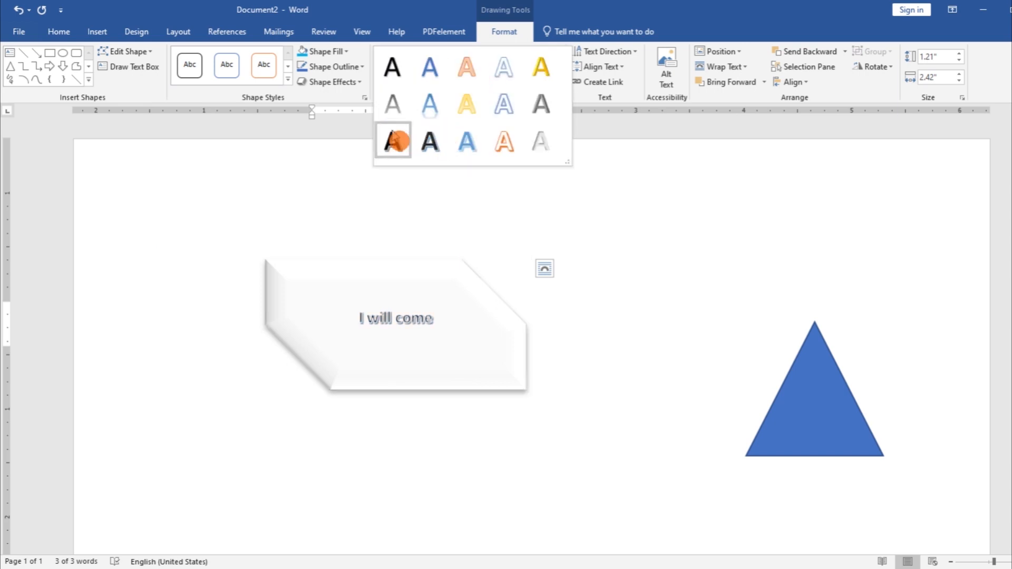
click(394, 64)
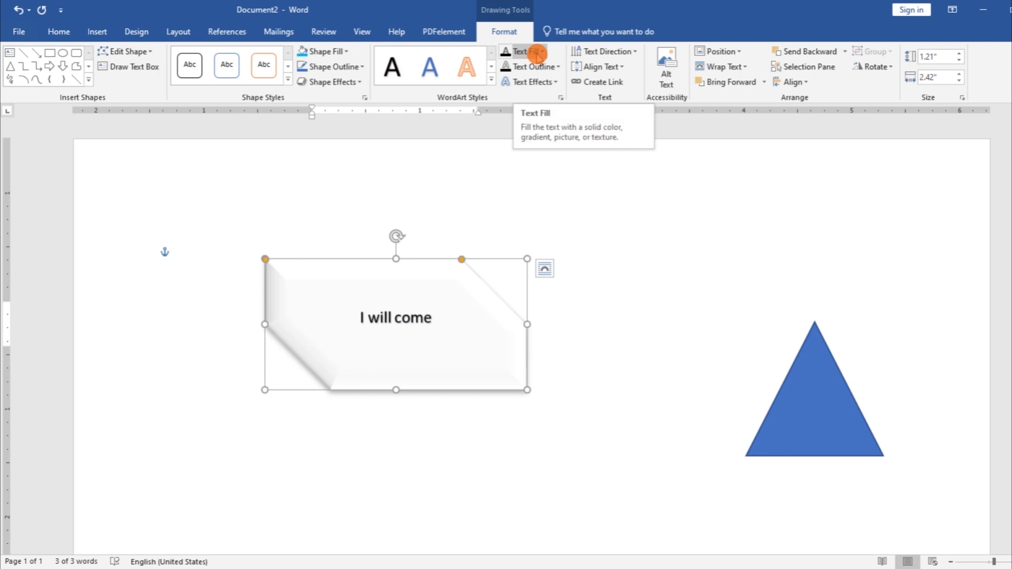
- Set both the text fill and the text outline of "I will come" to Dark Red
click(536, 52)
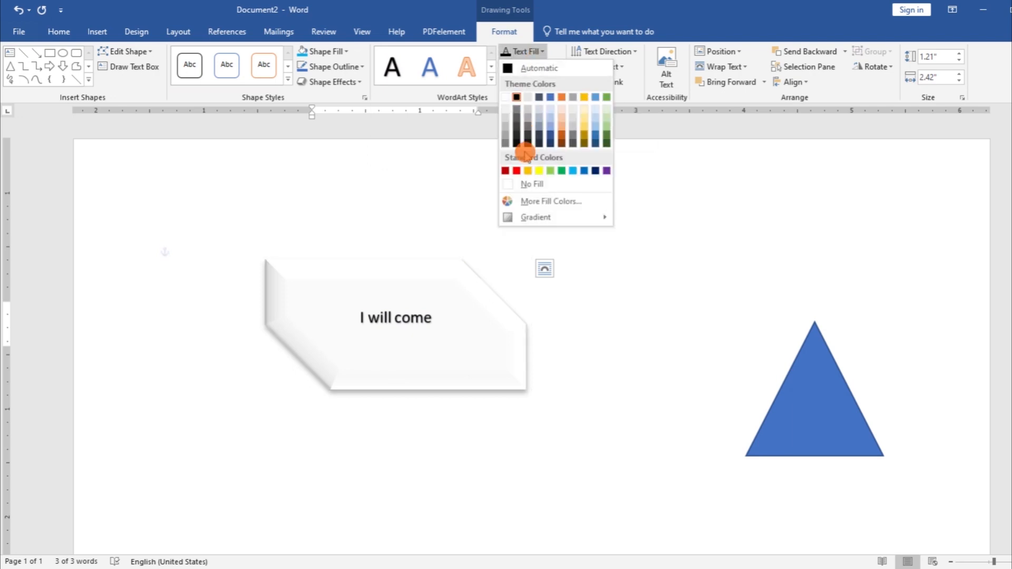
click(507, 171)
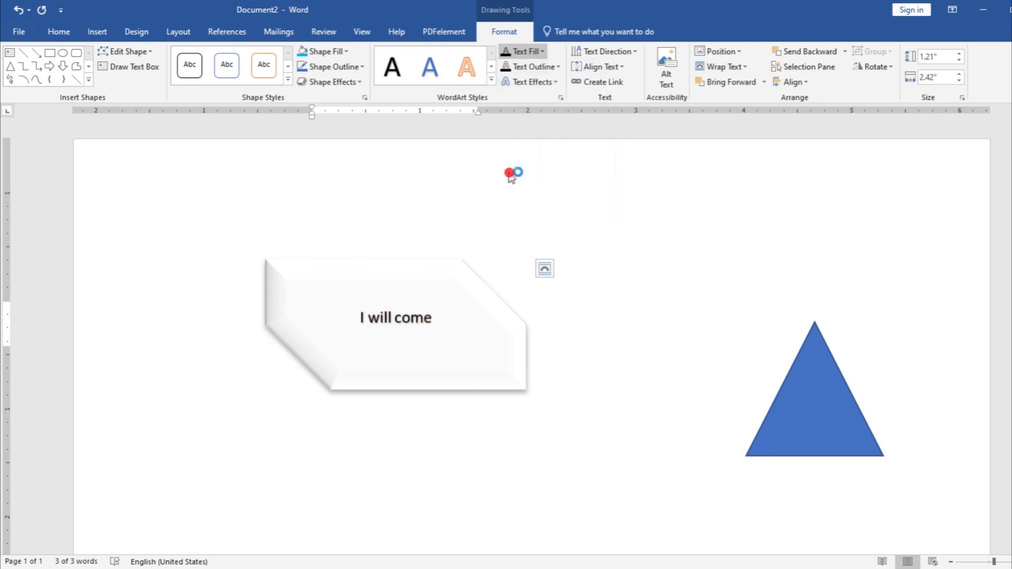
click(554, 67)
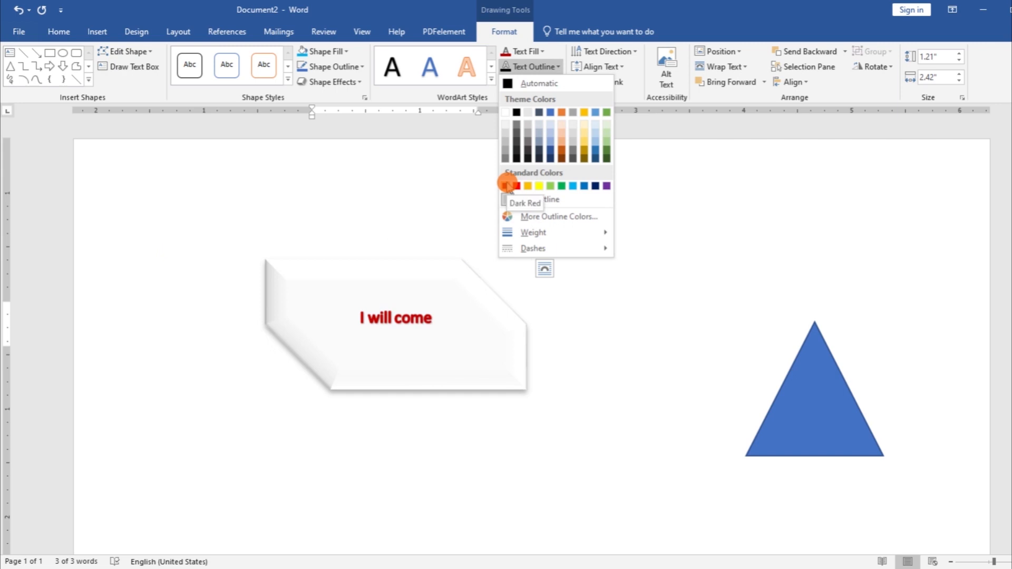
click(507, 185)
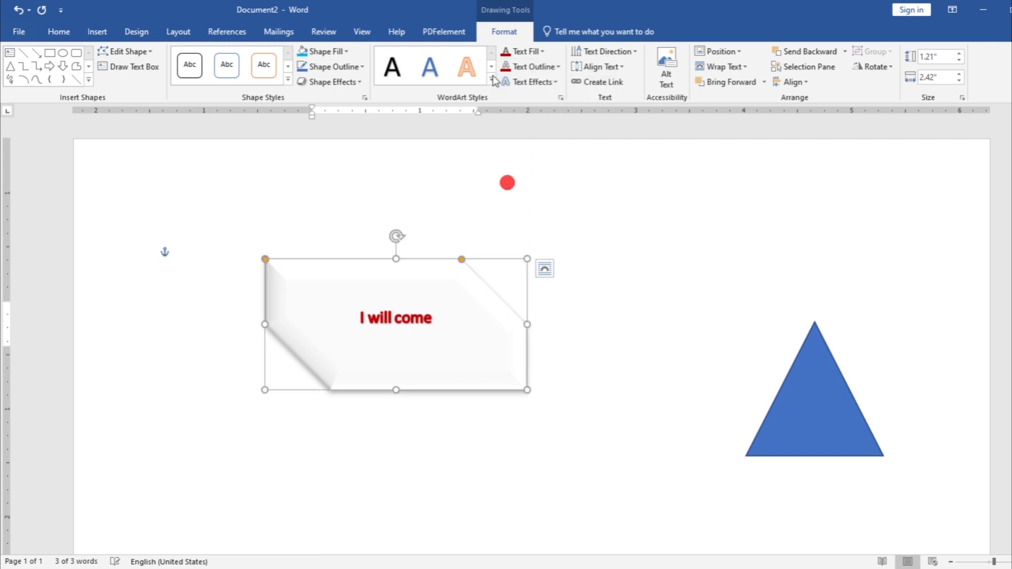
- Set the text outline weight of "I will come" to 1 pt
click(539, 67)
click(586, 218)
mouse_move(591, 231)
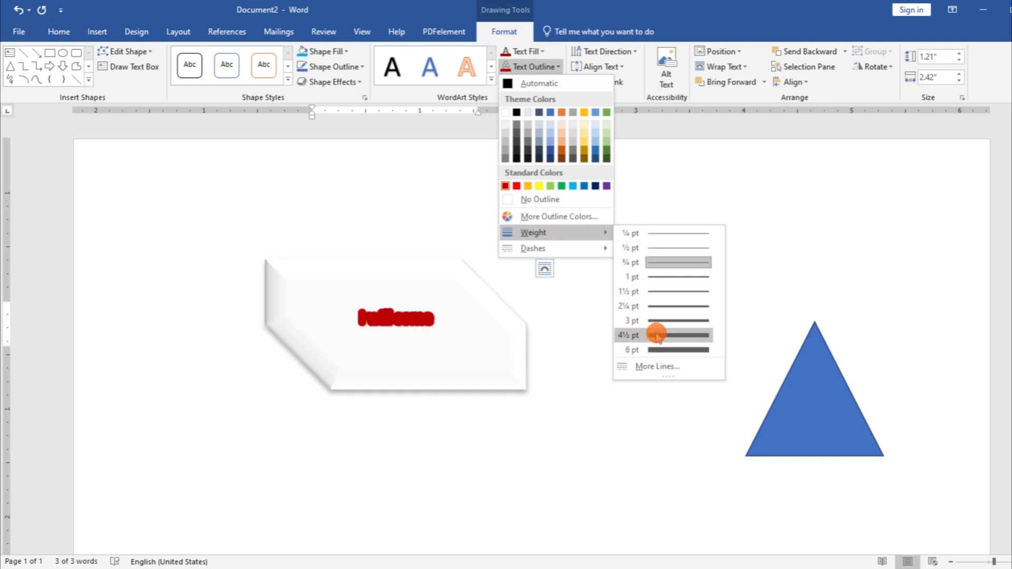
click(662, 280)
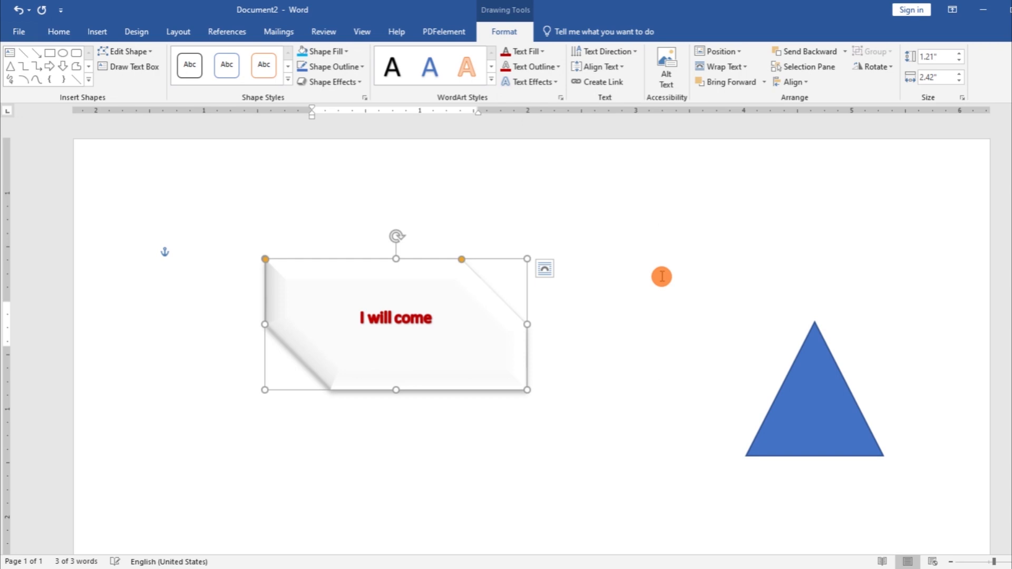
- Browse the List, Process, Cycle and Hierarchy SmartArt categories and insert a Basic Block List graphic on the blank page
click(113, 32)
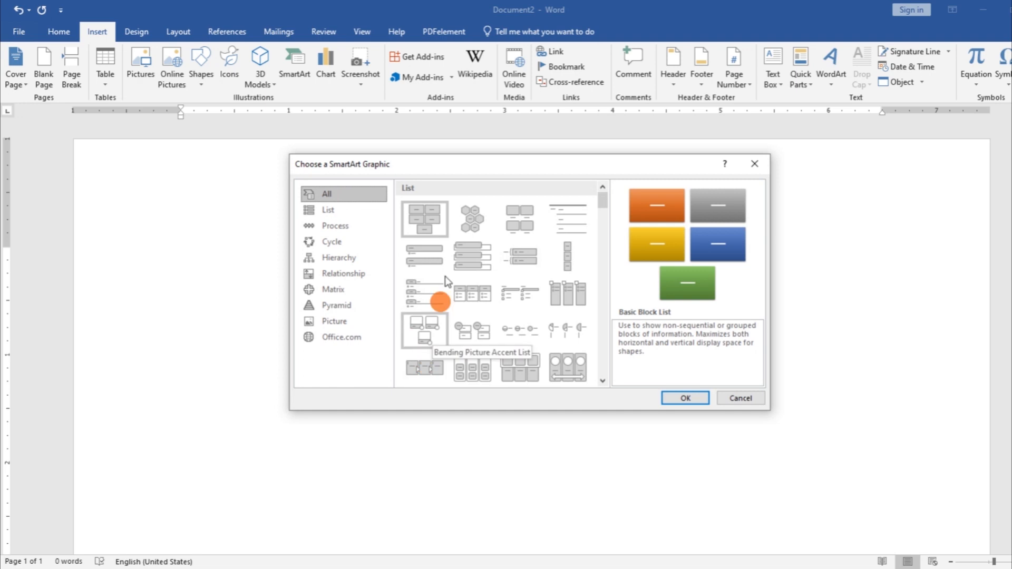
click(349, 209)
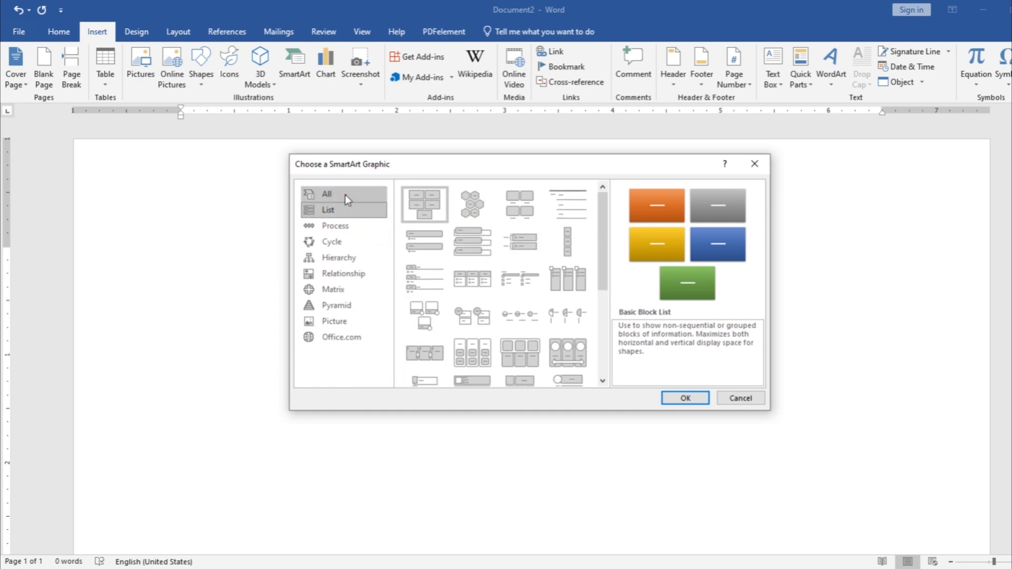
click(346, 195)
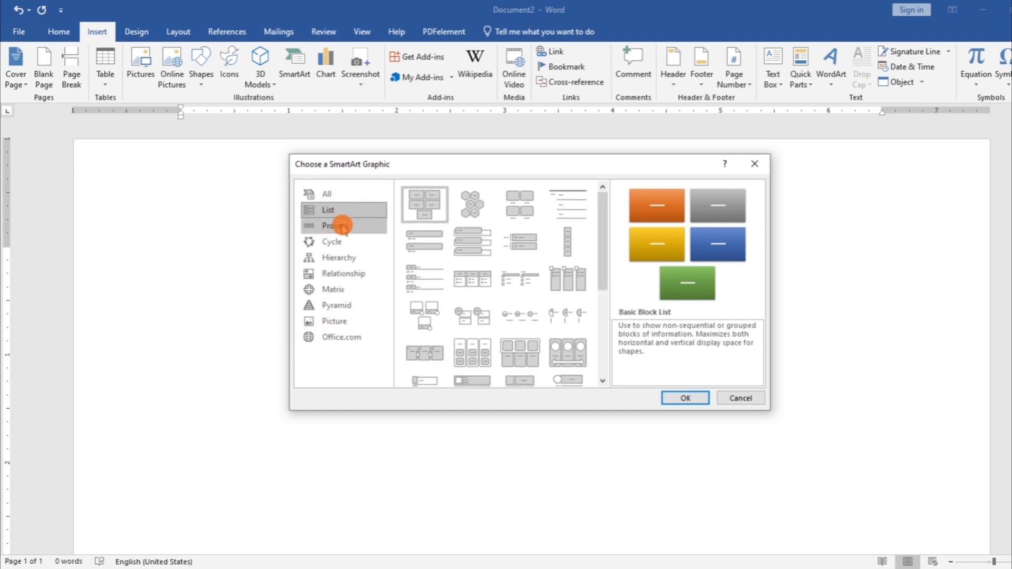
click(342, 226)
click(341, 242)
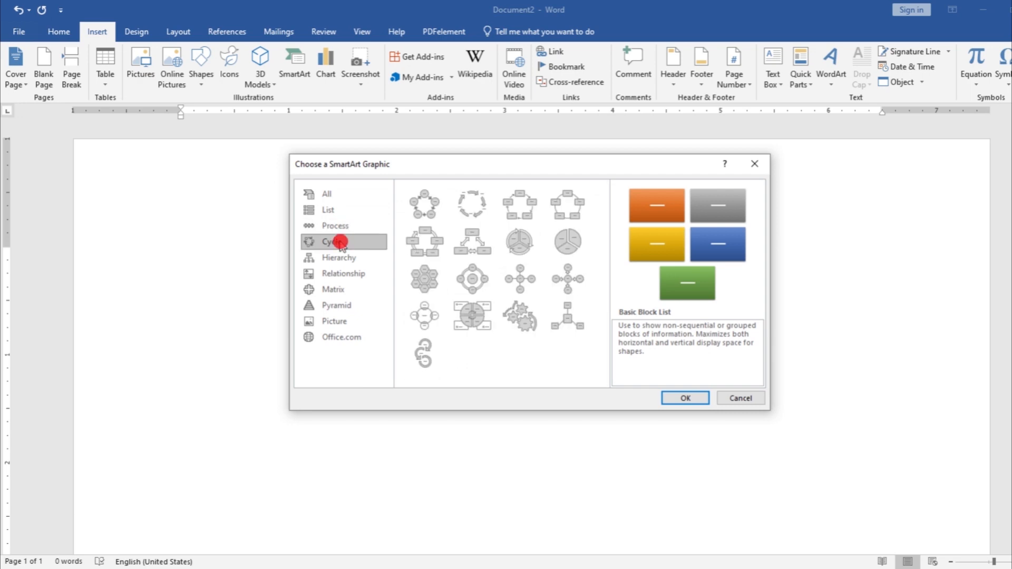
click(341, 258)
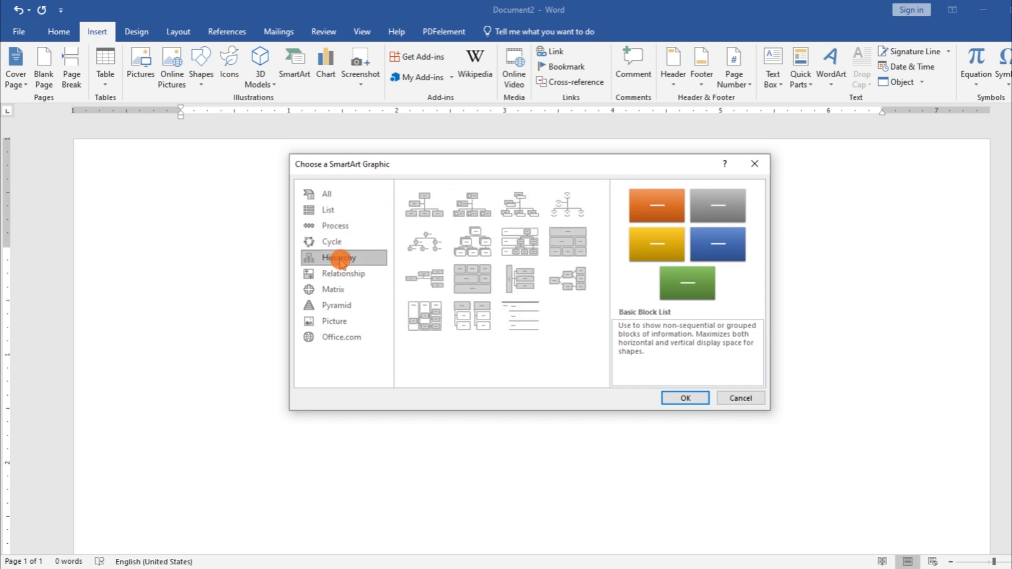
click(336, 199)
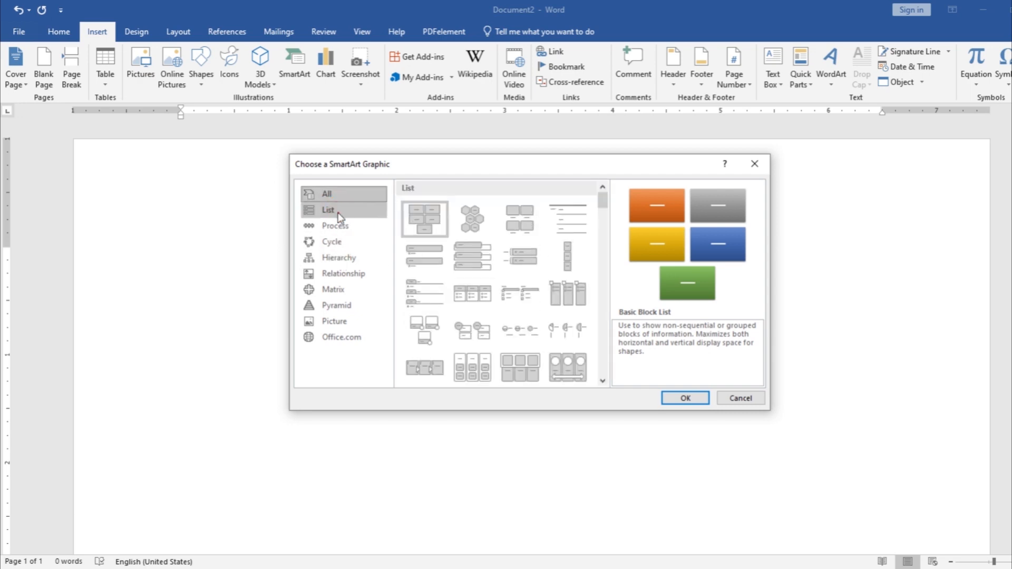
click(337, 211)
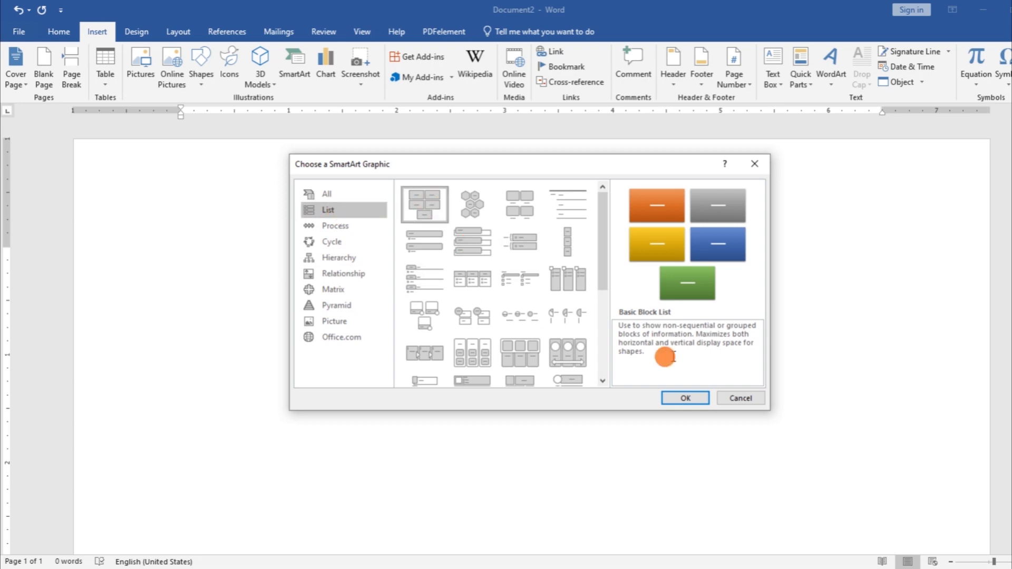
click(677, 397)
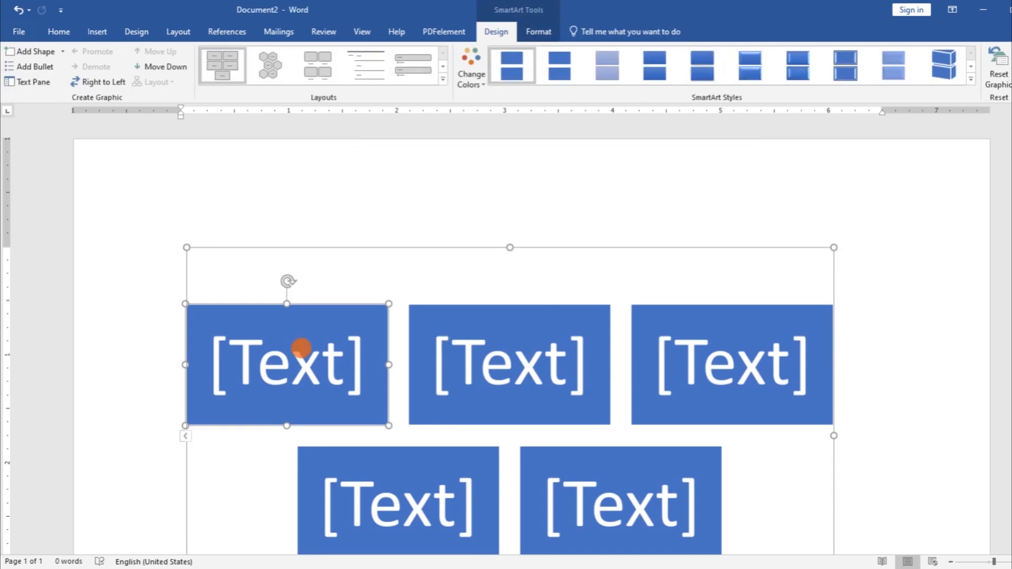
- Fill the three upper SmartArt blocks with the text "name2", "2" and "3"
text(nam)
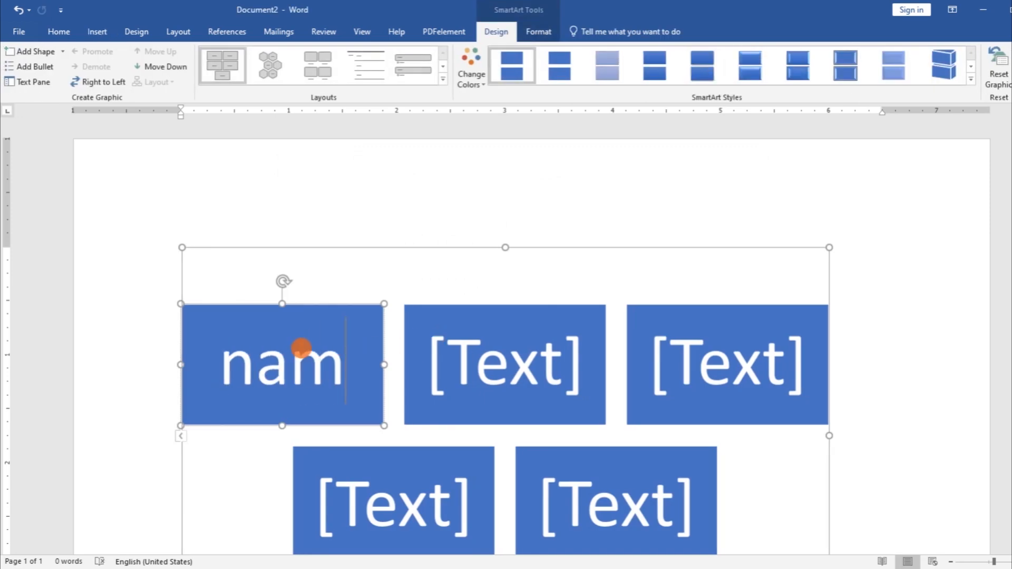
text(e2)
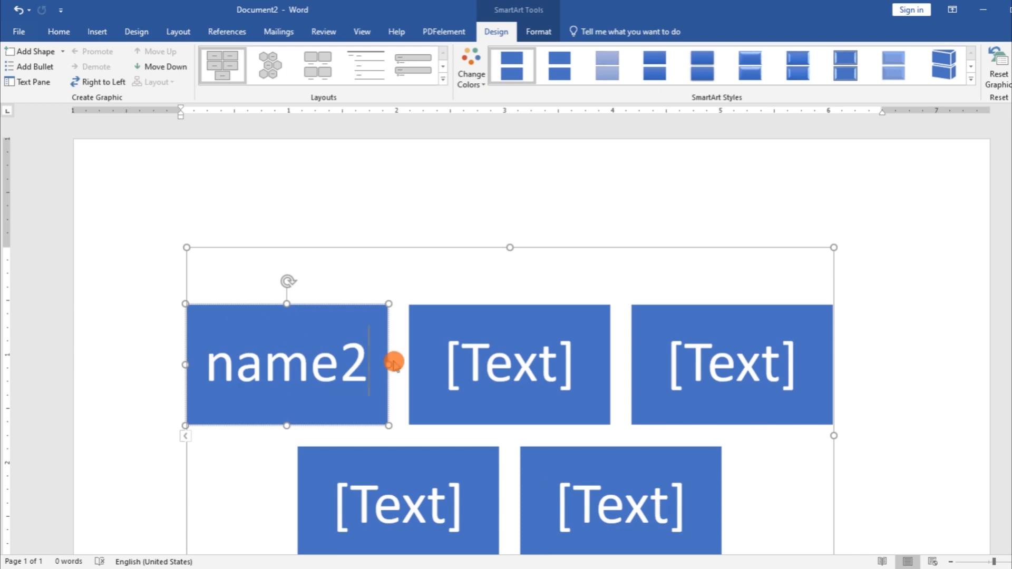
click(472, 364)
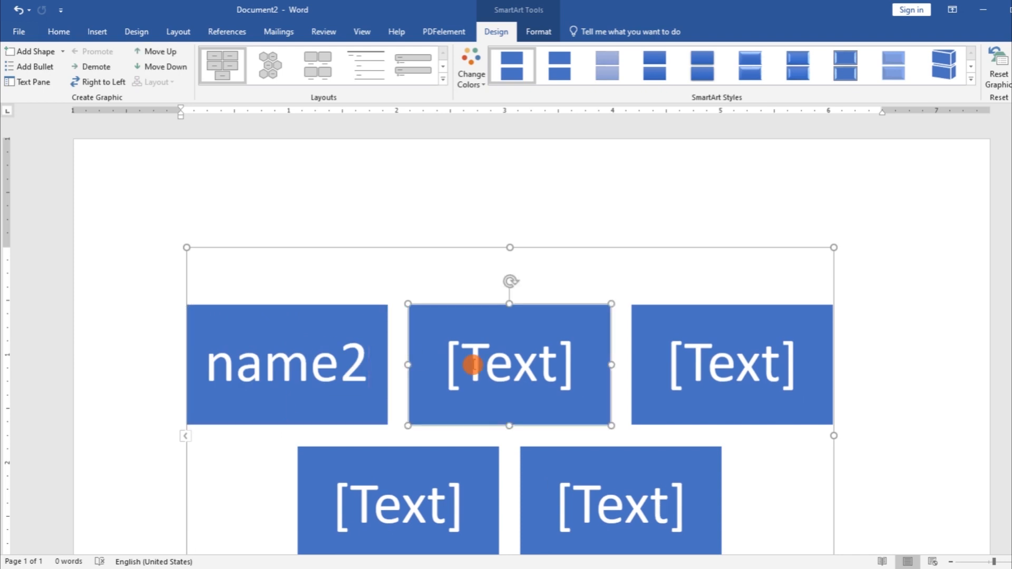
text(2)
click(712, 358)
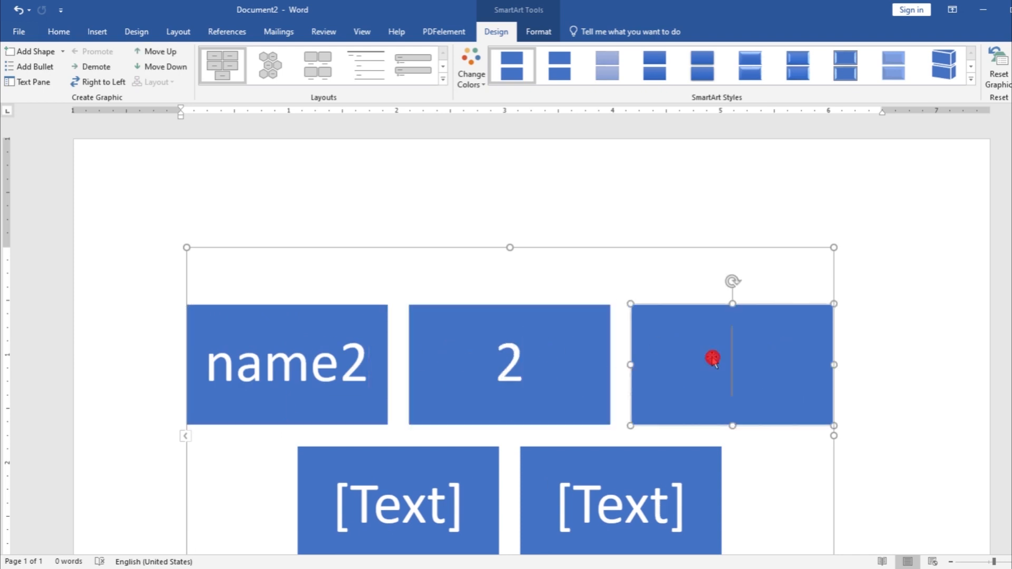
text(3)
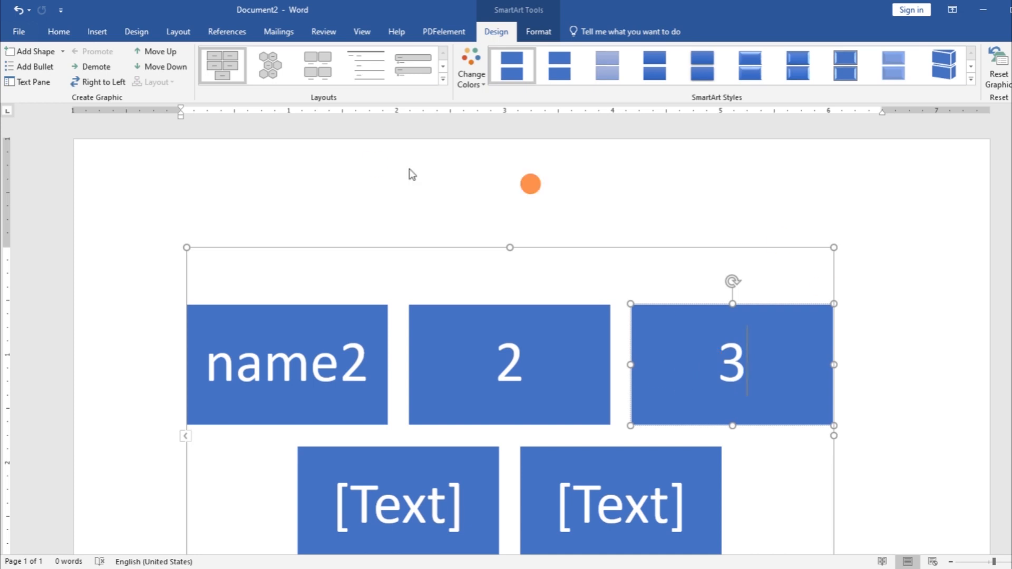
- Change the SmartArt graphic's layout to the list with concentric half circles beside stacked text rows
click(443, 80)
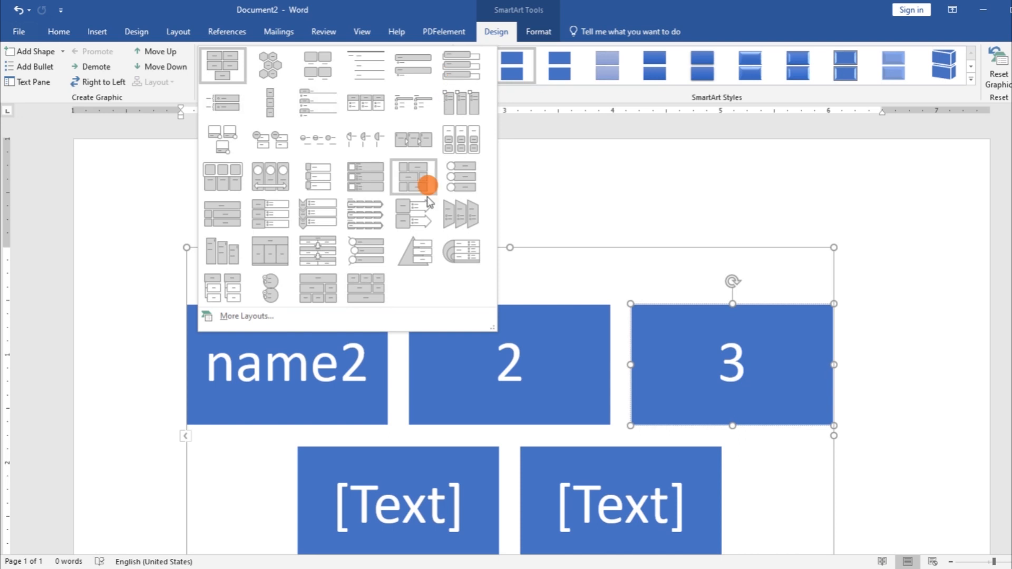
click(458, 253)
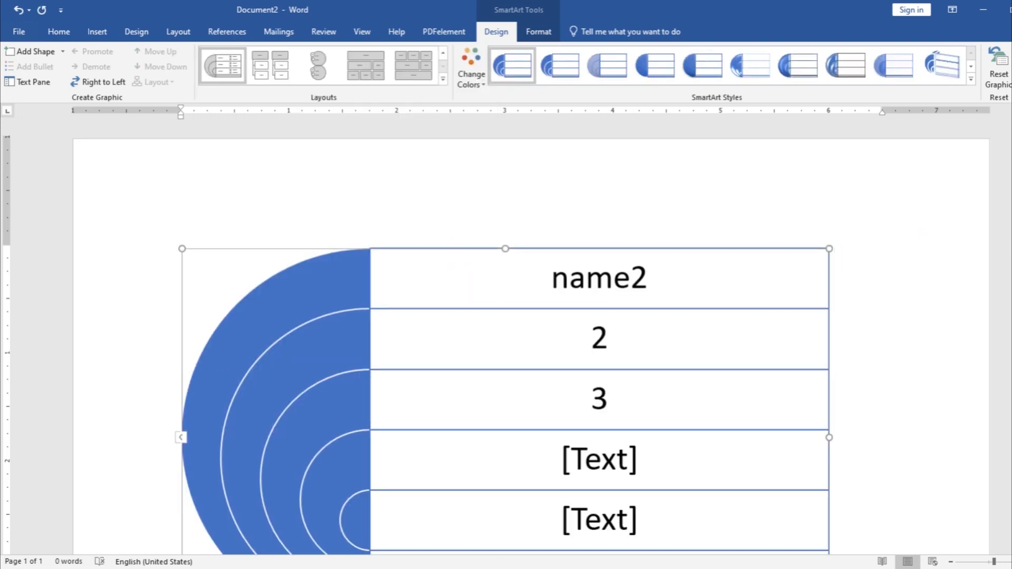
- Change the SmartArt graphic's layout to a single horizontal row of separate rounded blocks
scroll(506, 337, down, 2)
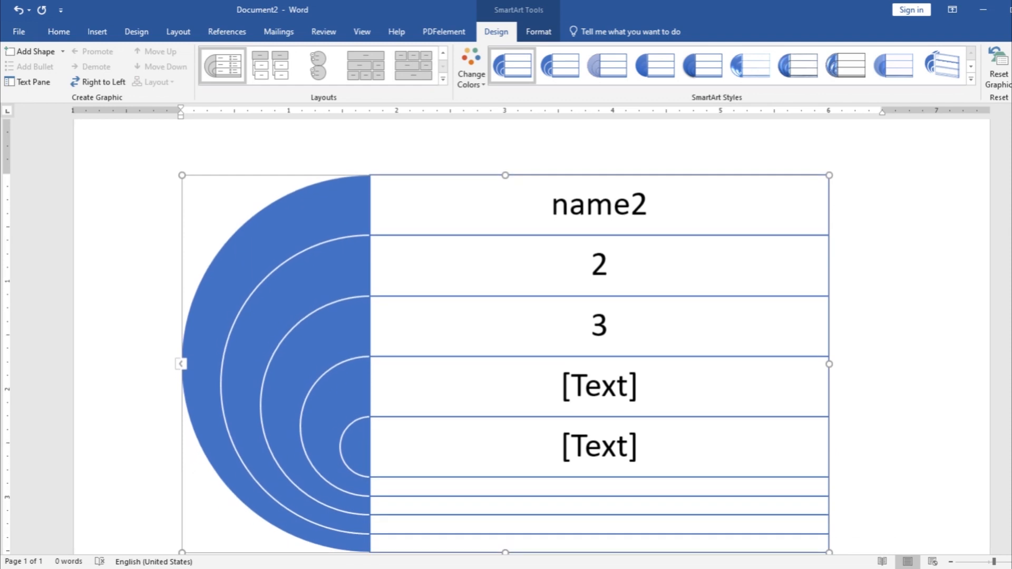
click(970, 79)
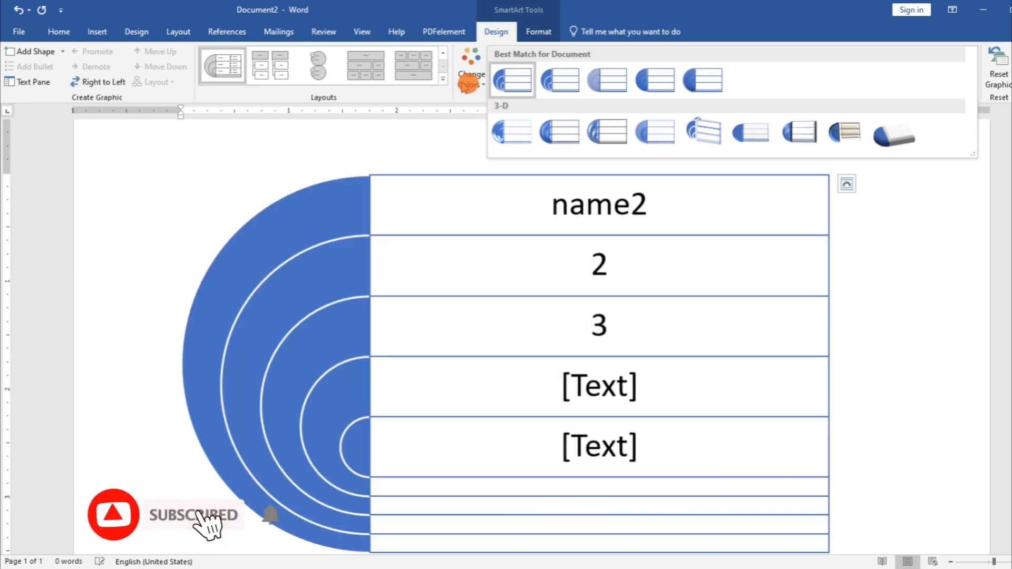
click(442, 78)
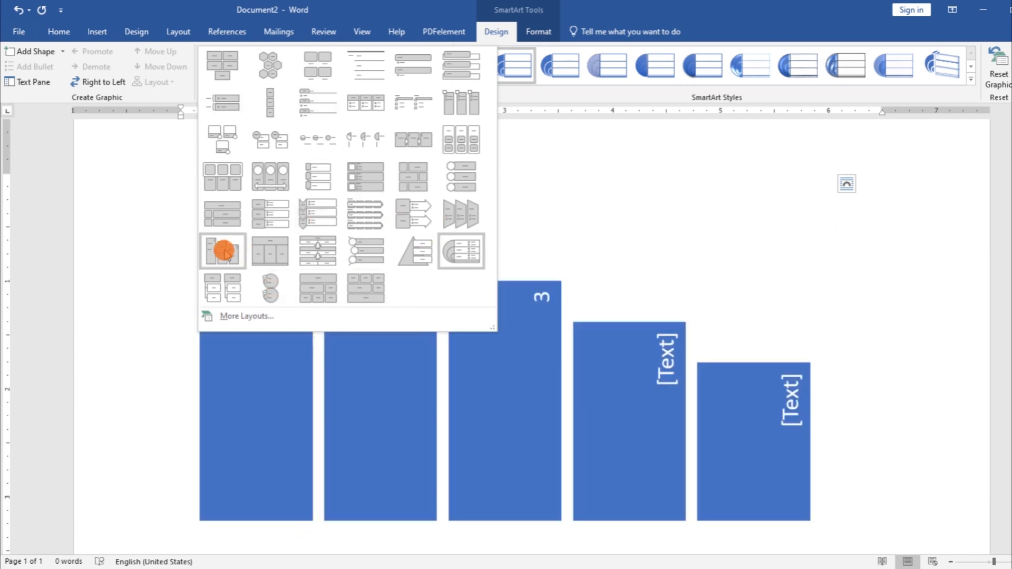
click(226, 287)
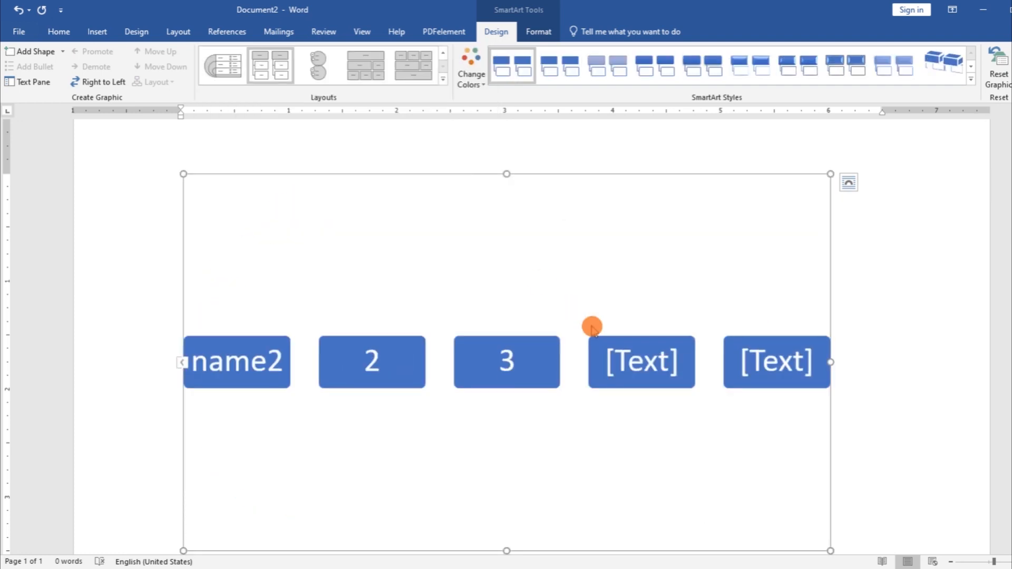
- Delete all five blocks of the SmartArt graphic and clear it from the page
click(97, 33)
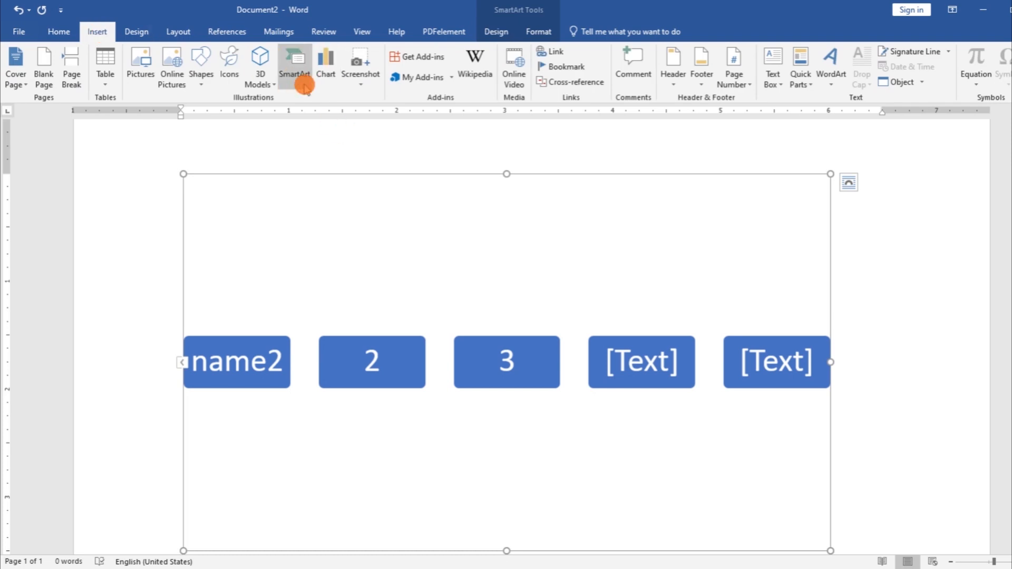
key(ctrl+a)
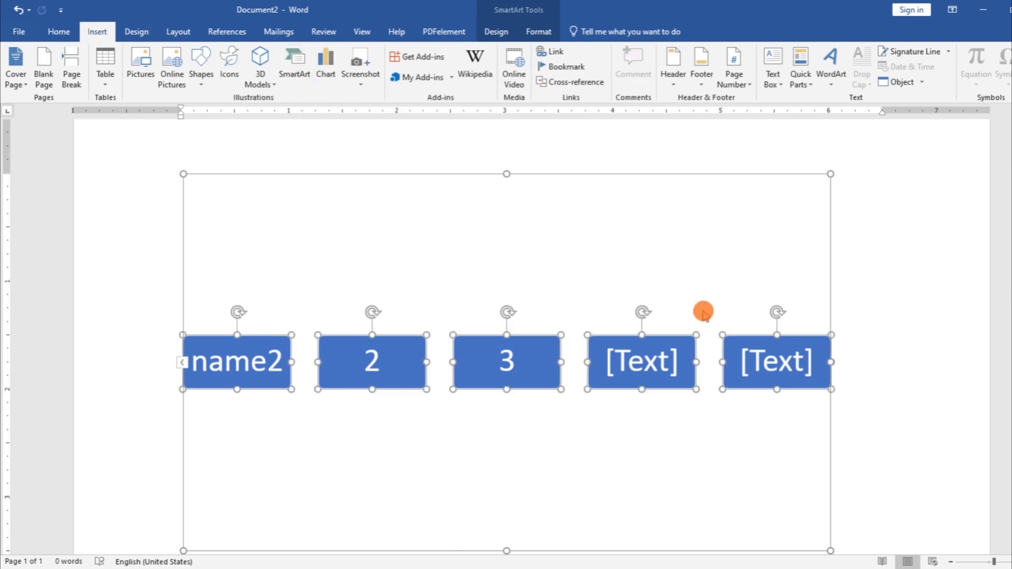
key(Delete)
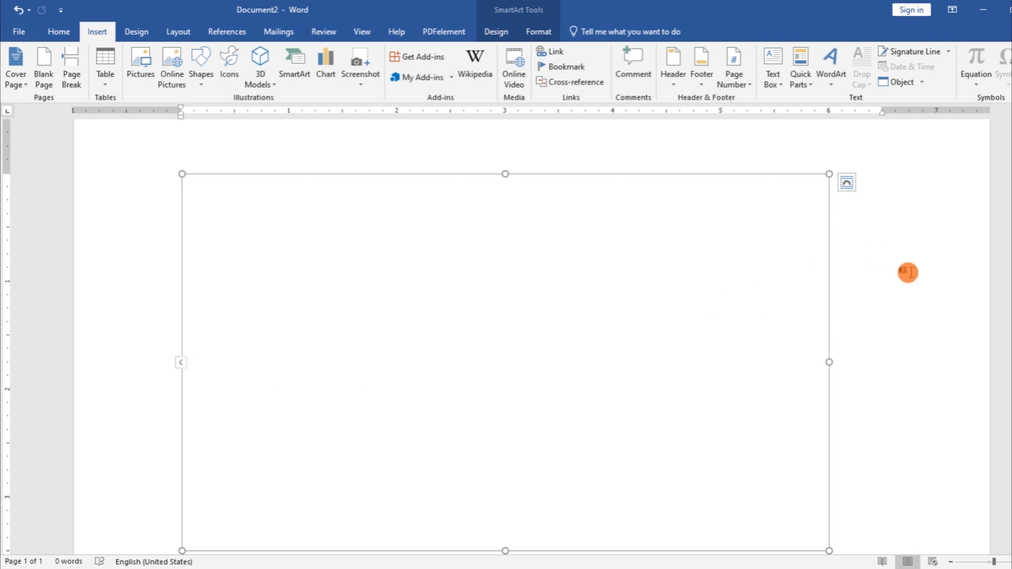
click(920, 273)
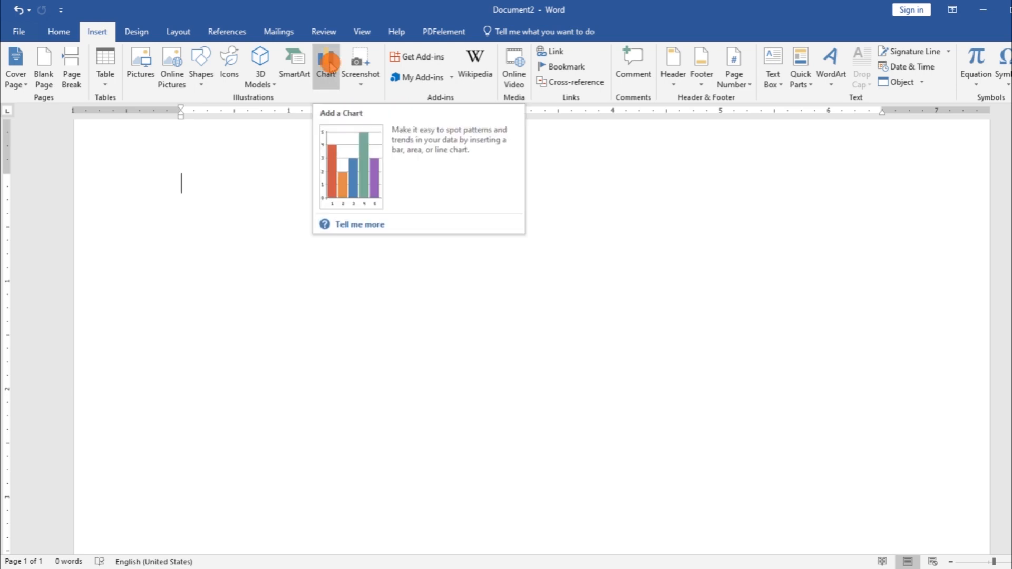
- Browse the available chart types from Line, Pie, Bar and Area through Scatter, Map, Stock, Surface and Radar
click(328, 62)
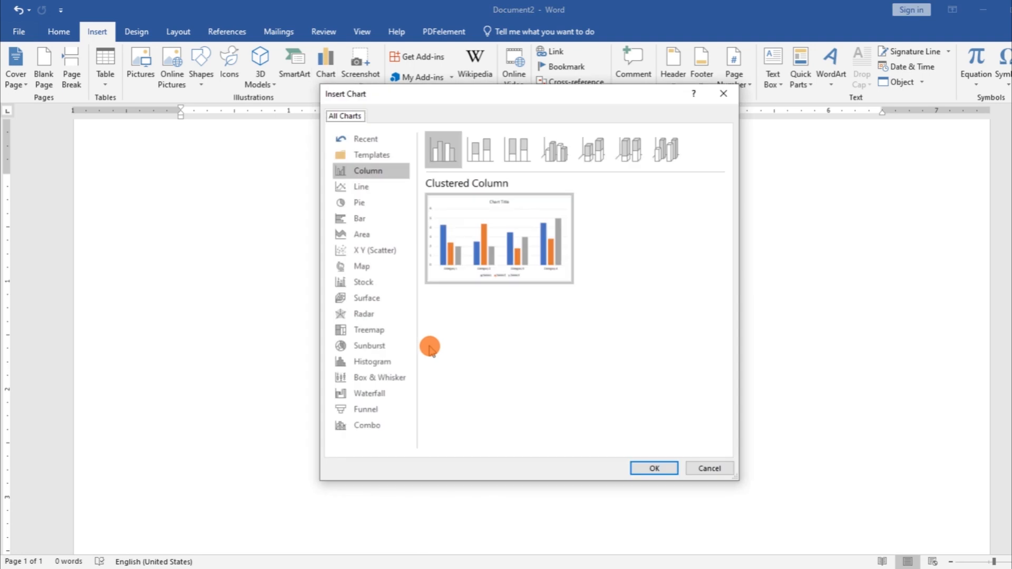
click(367, 187)
click(362, 202)
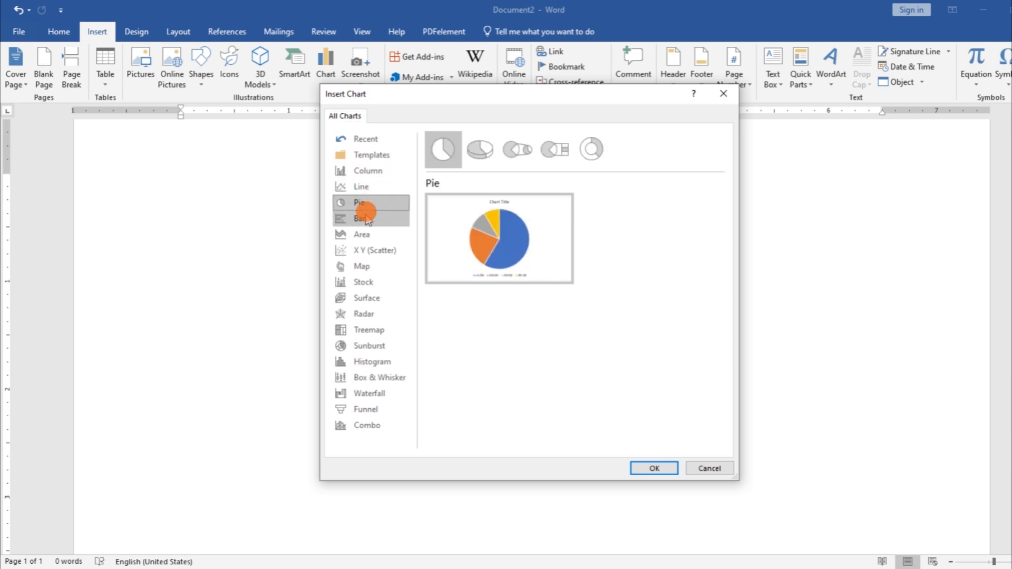
click(366, 220)
click(368, 235)
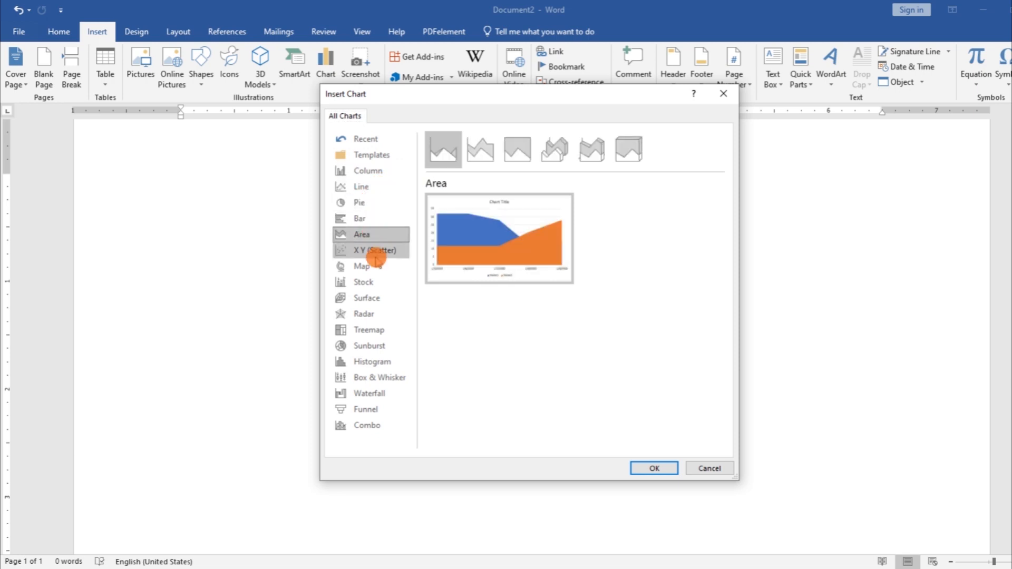
click(376, 256)
click(373, 269)
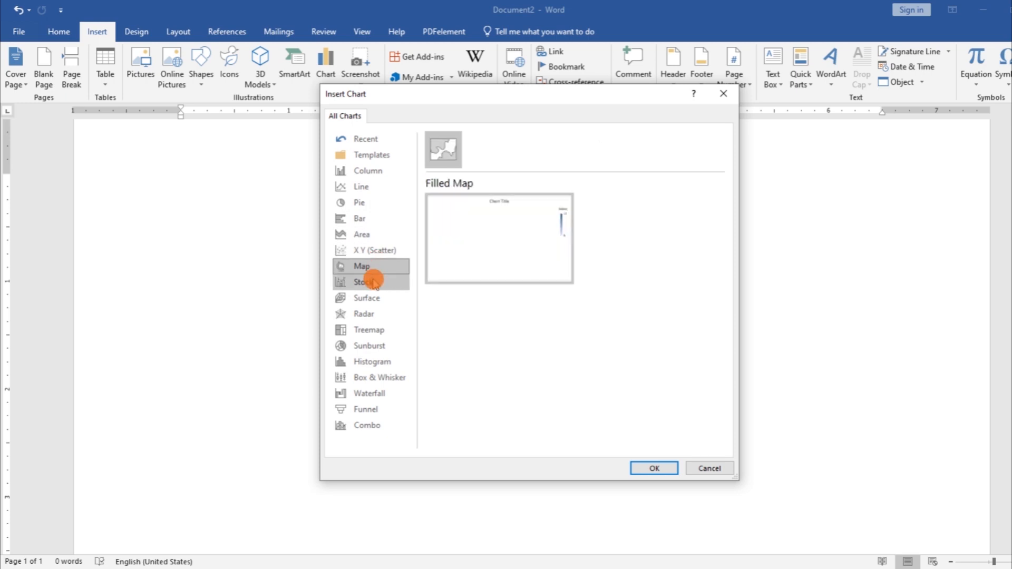
click(371, 280)
click(374, 300)
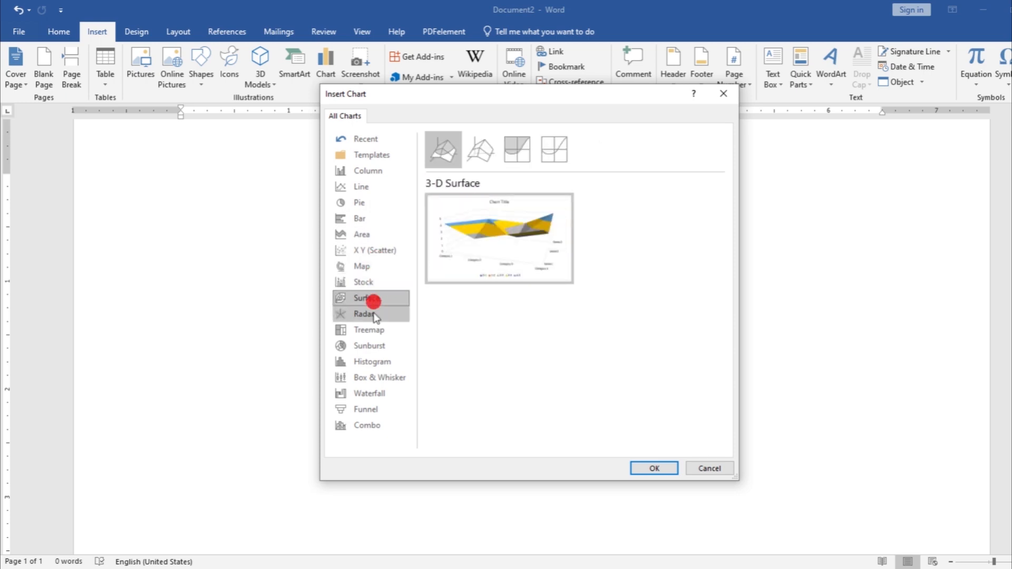
click(374, 315)
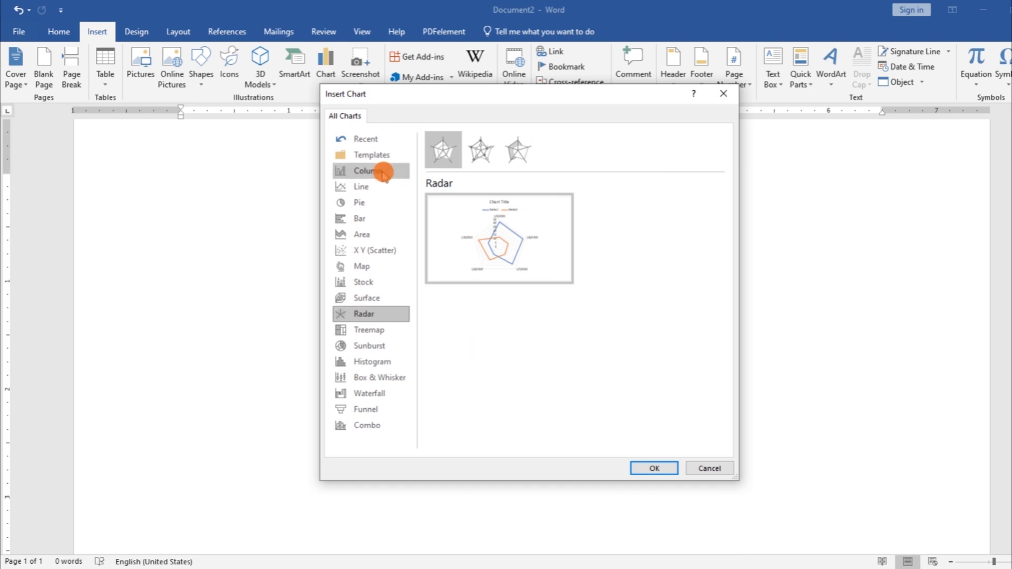
- Insert a Clustered Column chart on the blank page
click(381, 172)
mouse_move(488, 228)
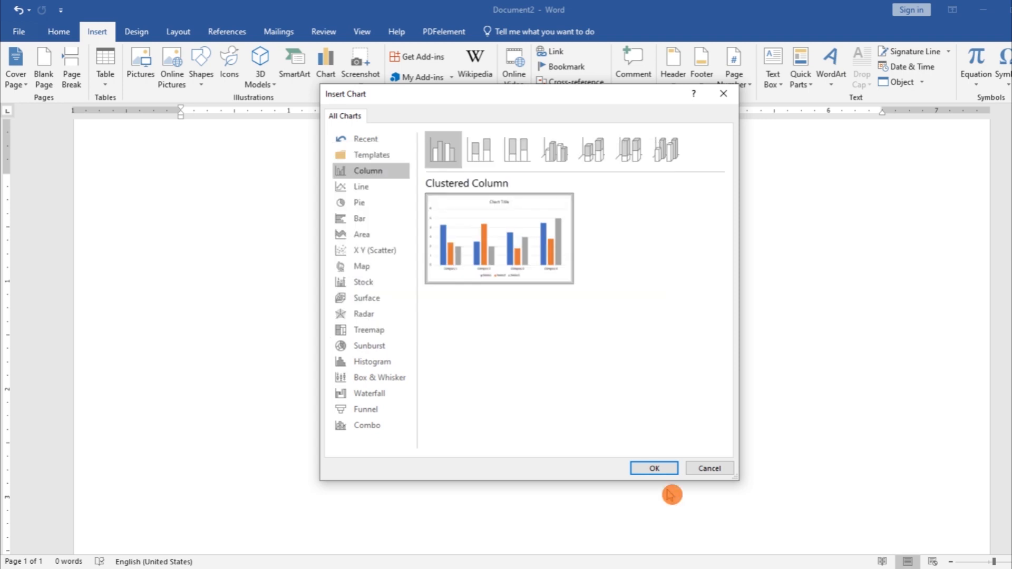
click(654, 468)
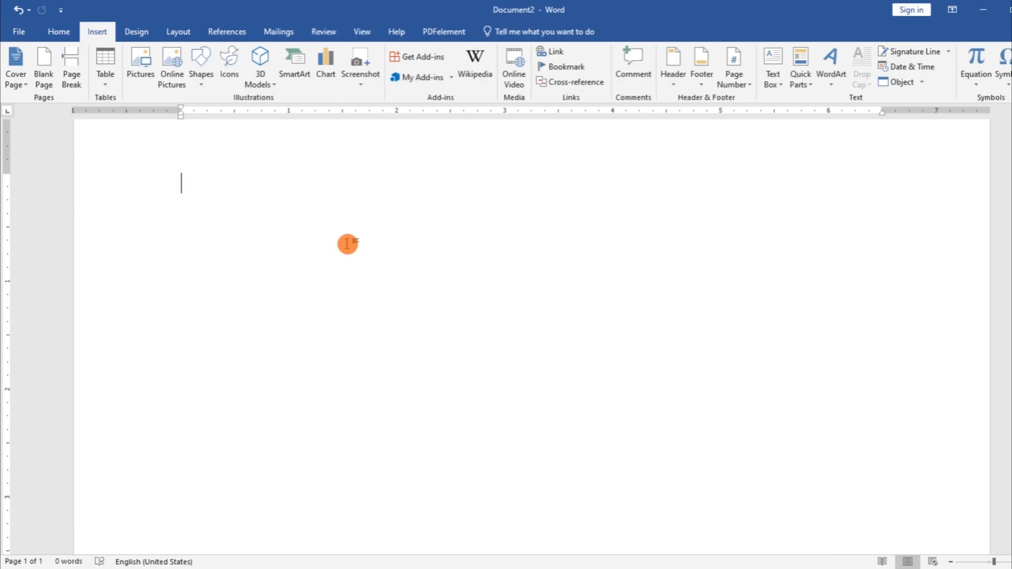
- Insert a screenshot of the other open Word document window on the blank page
click(366, 84)
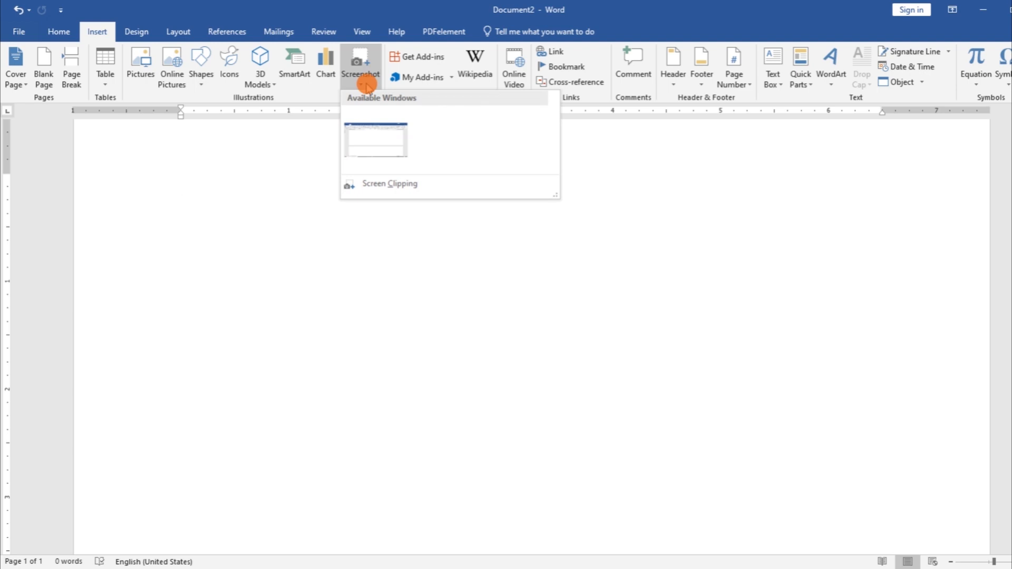
click(376, 137)
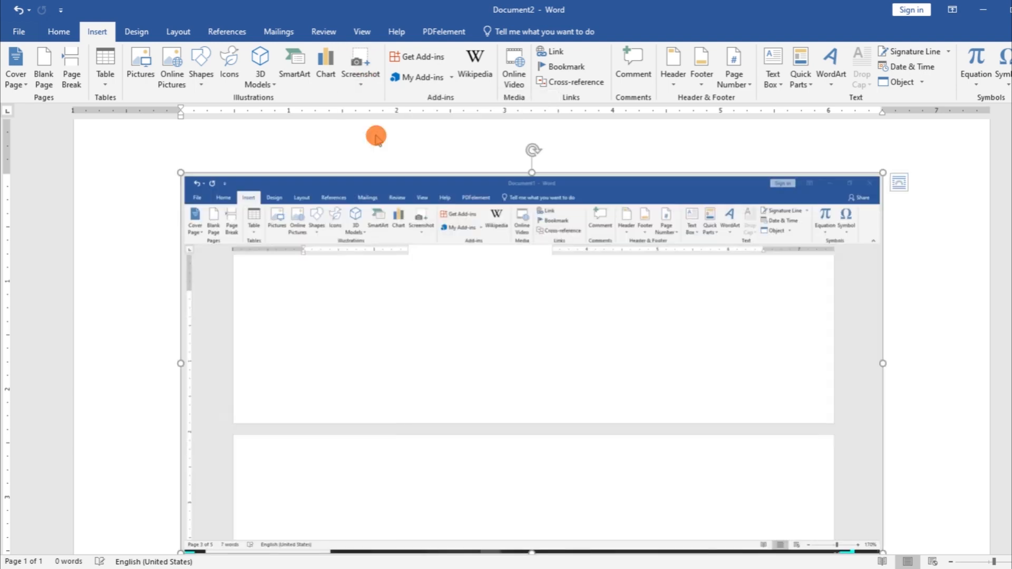
click(516, 336)
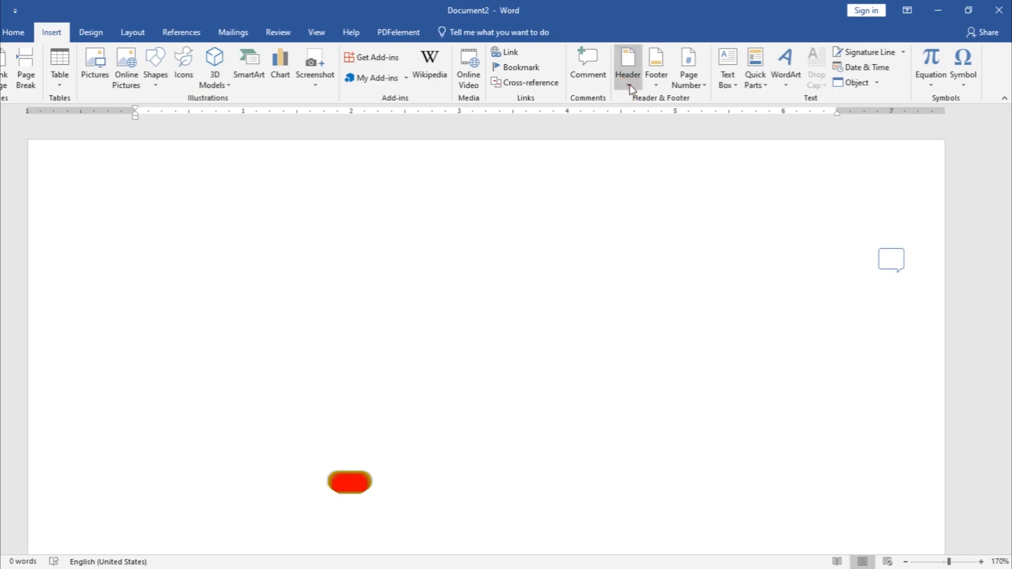
- Add a header in the Blank style with the text "Page 1" and return to the document body
click(629, 84)
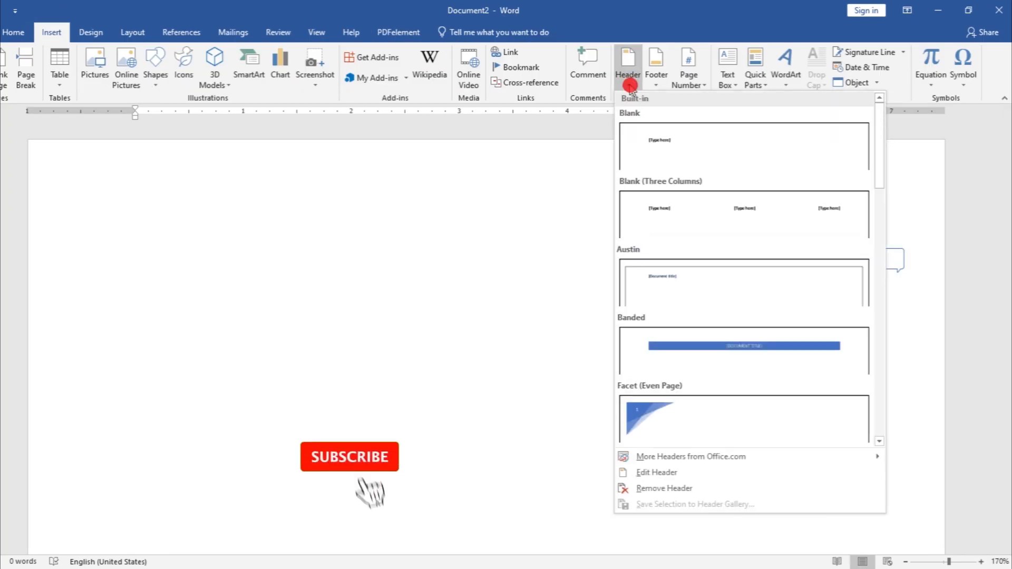
click(678, 154)
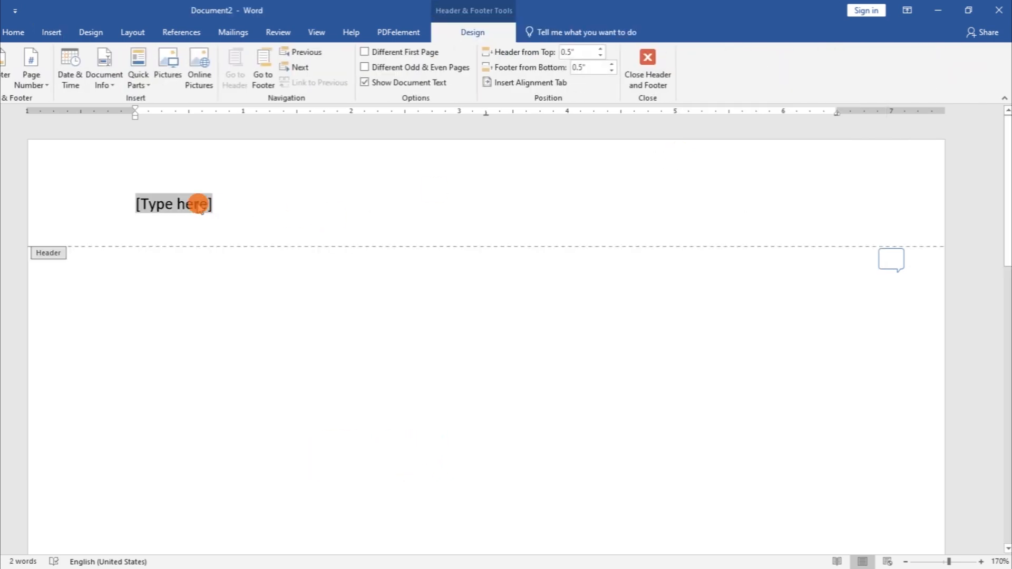
text(pa)
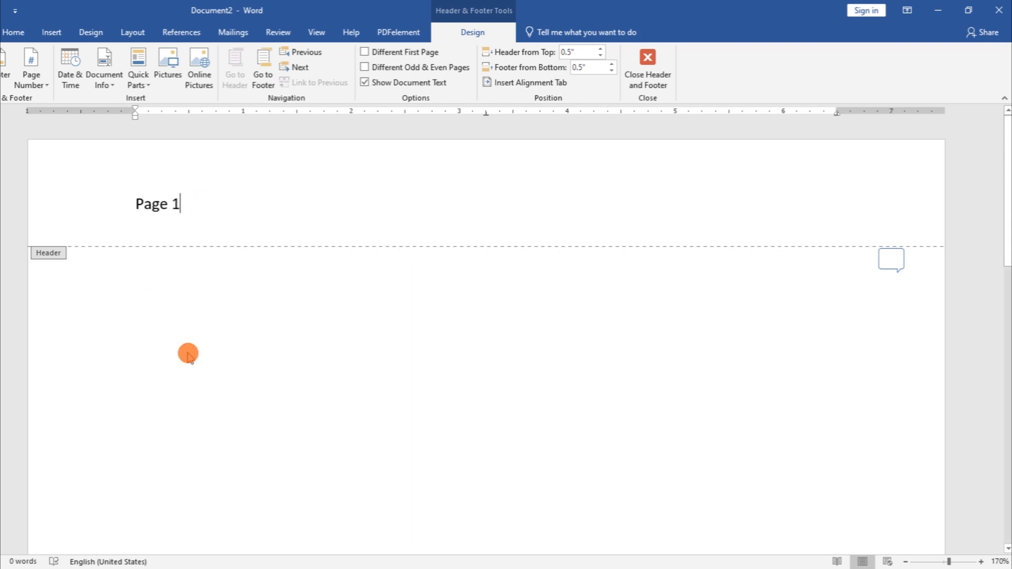
double_click(237, 349)
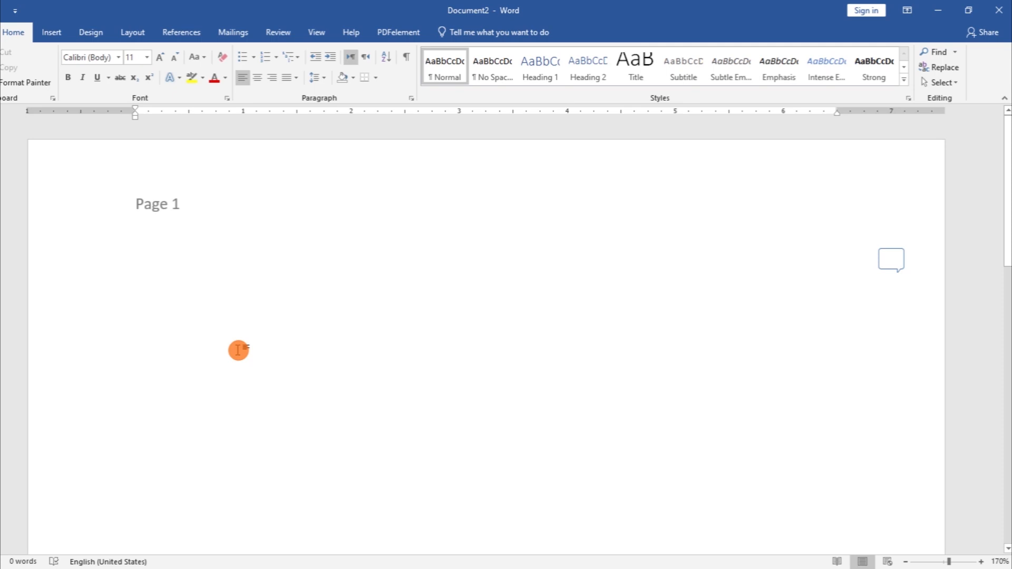
- Add a Blank (Three Columns) footer, fill its first placeholder with "page" and close footer editing
click(53, 27)
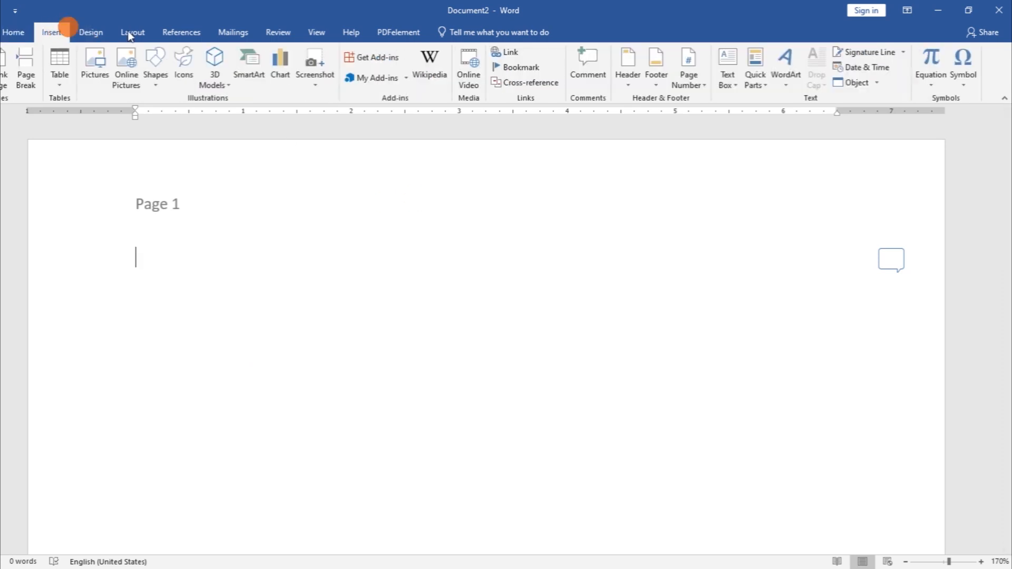
click(656, 77)
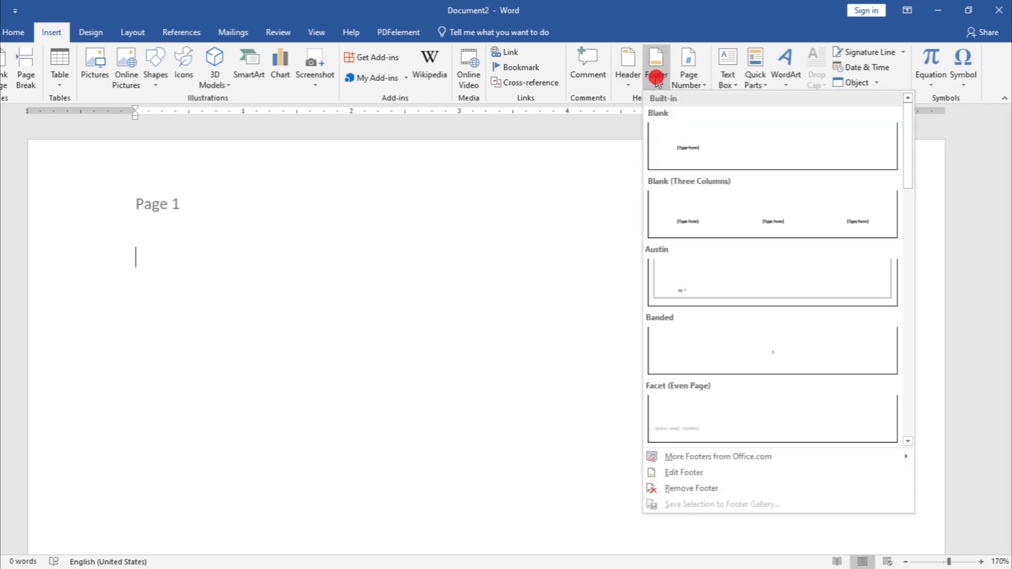
click(800, 216)
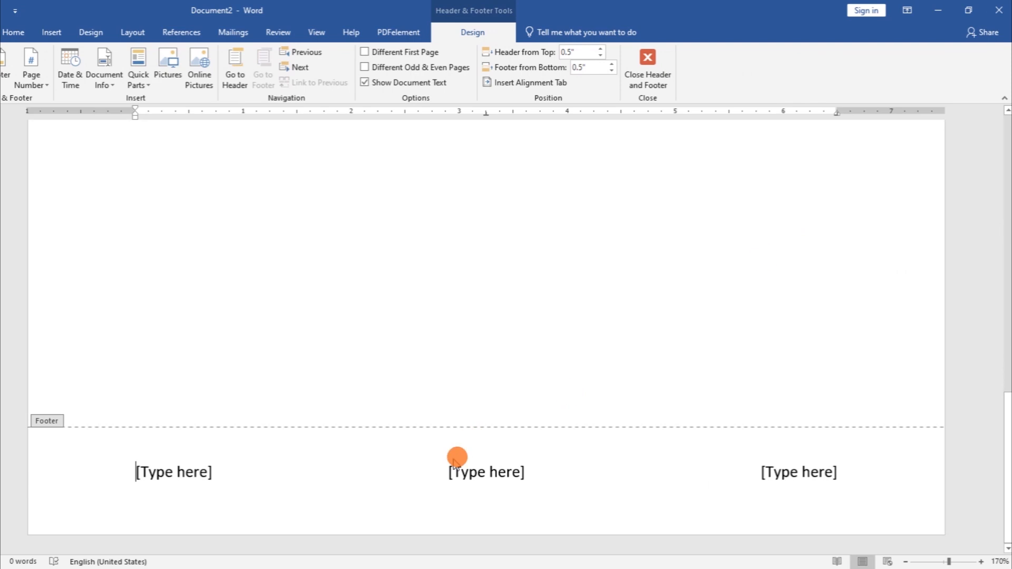
click(181, 479)
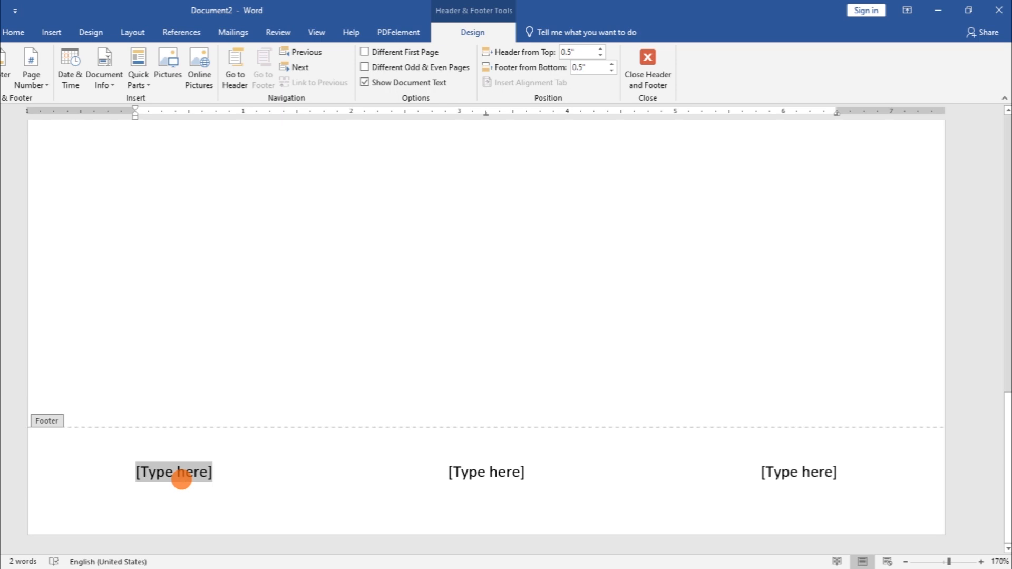
text(ga)
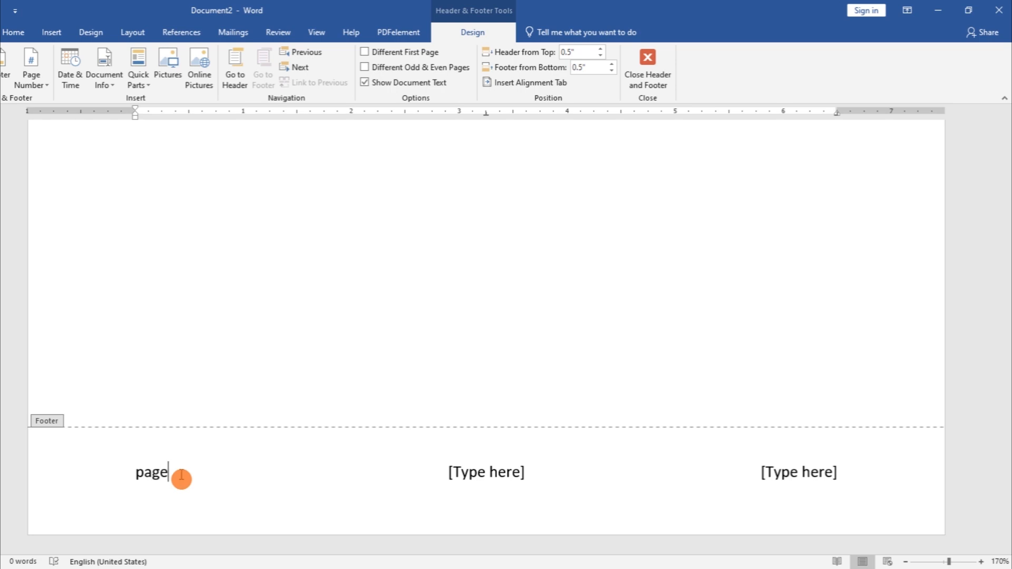
click(653, 54)
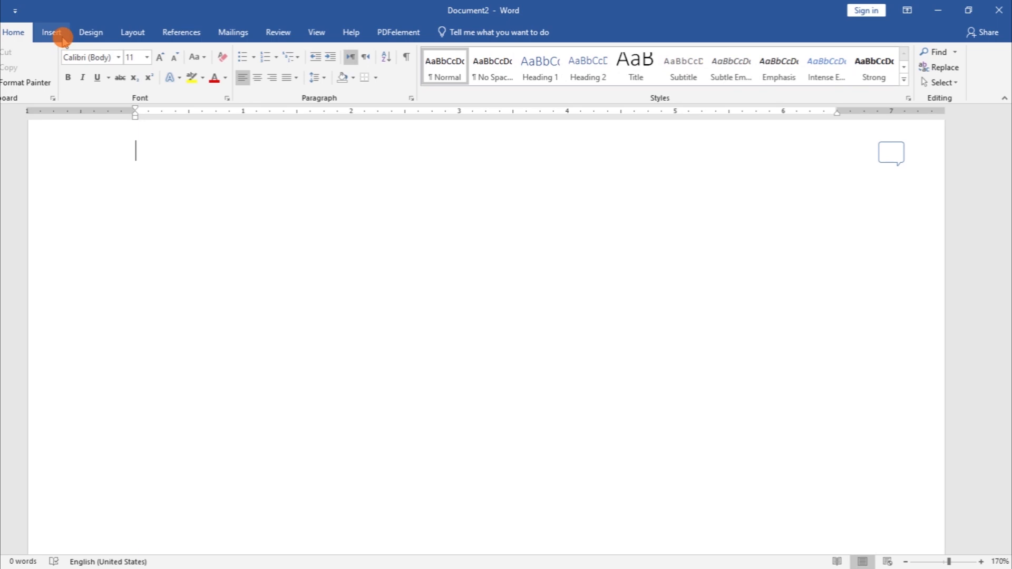
- Examine the page number placement options, including the numbering styles for the bottom of the page
click(63, 39)
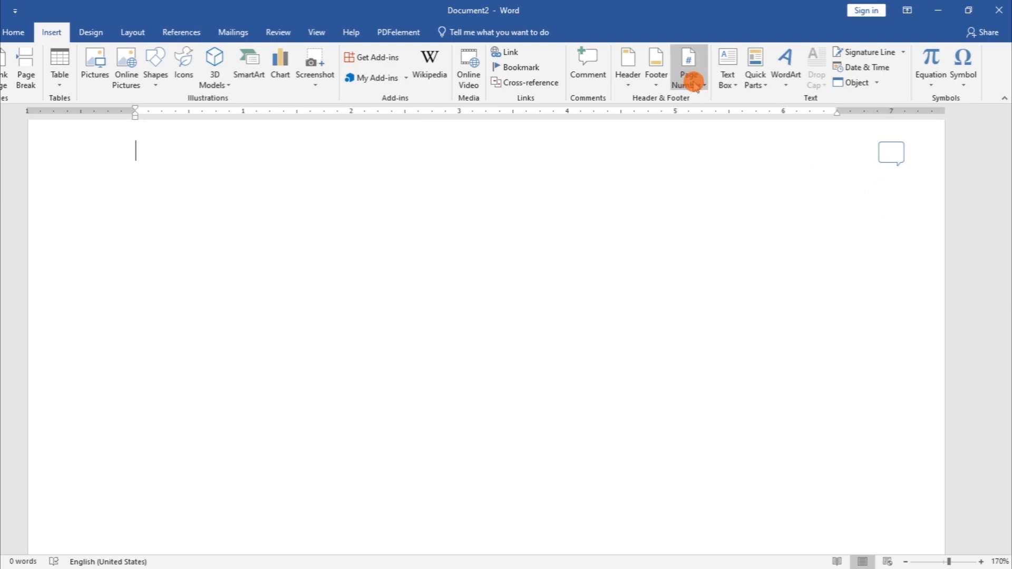
click(694, 83)
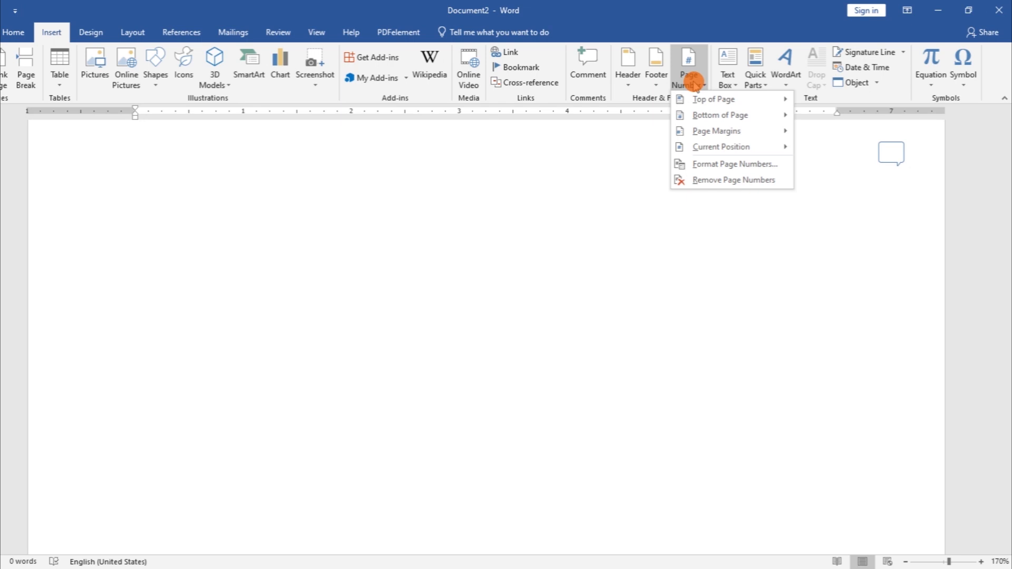
mouse_move(712, 100)
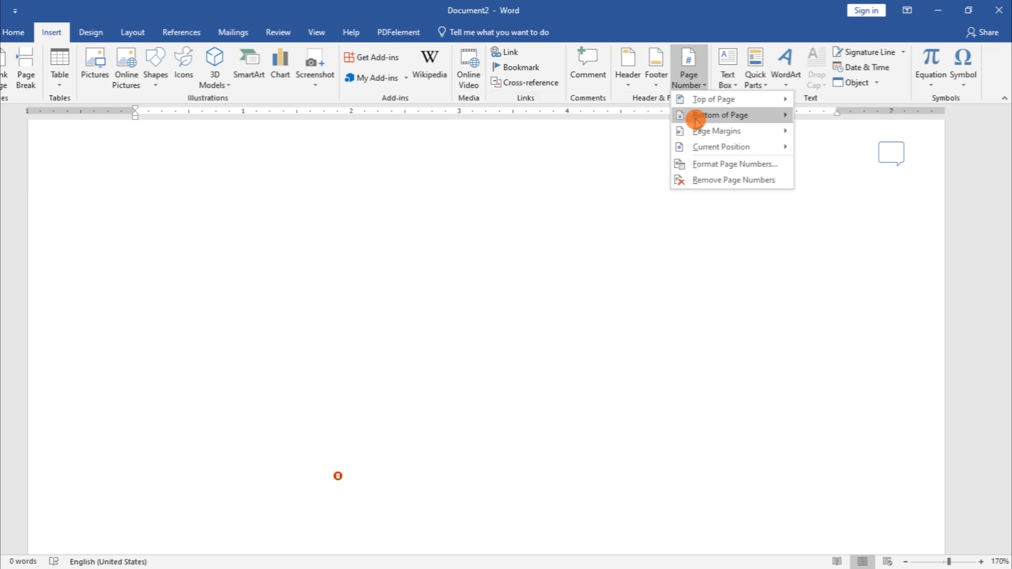
mouse_move(696, 121)
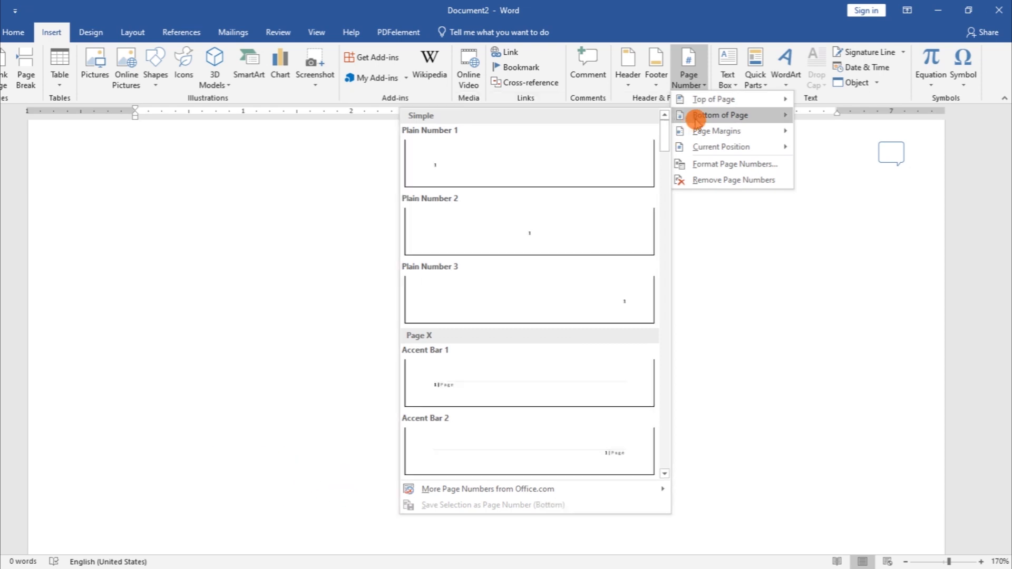
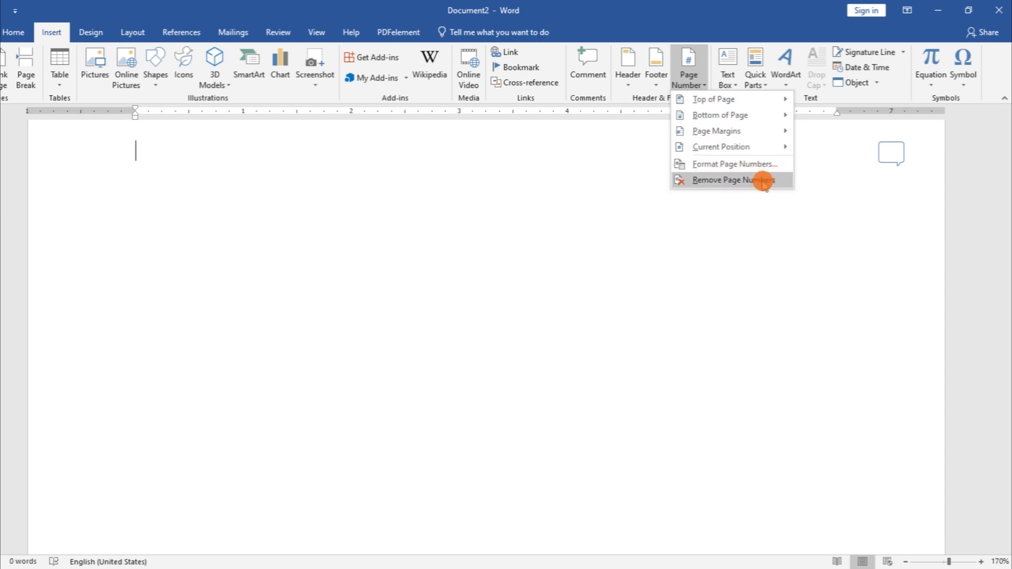
click(712, 288)
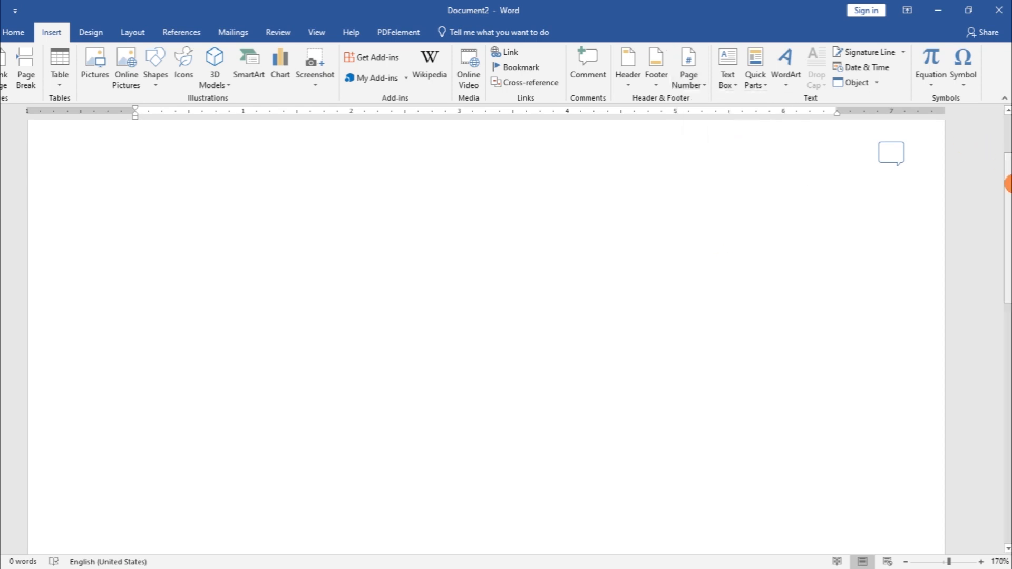
- Try the Banded Sidebar text box on the first page and undo its insertion
drag(1009, 184, 1007, 109)
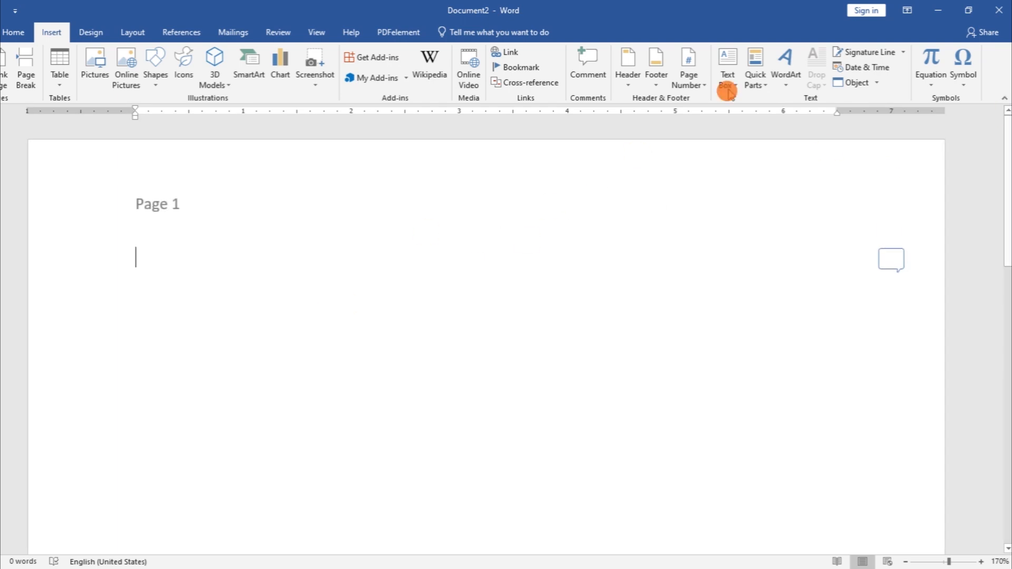
click(728, 69)
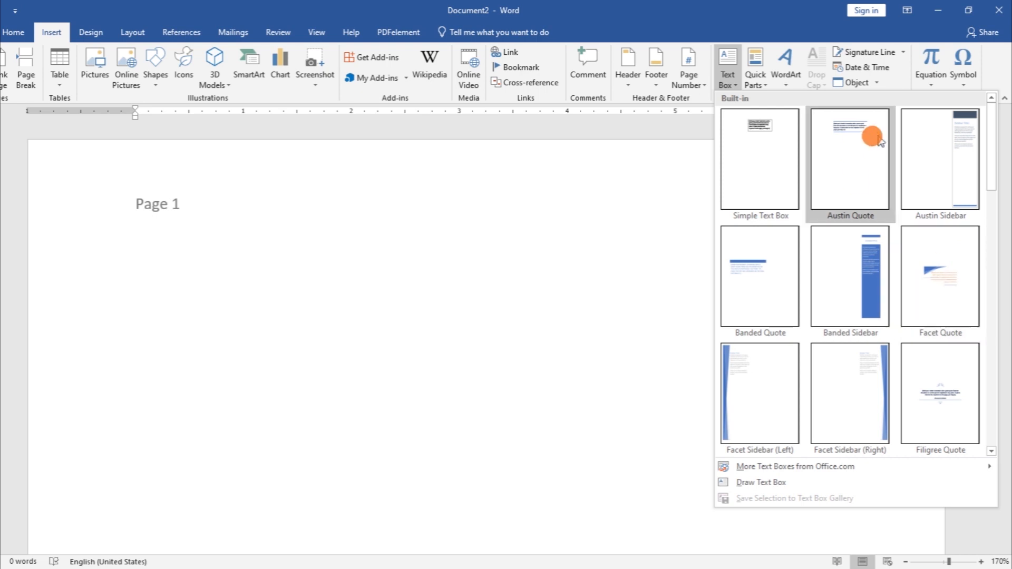
click(882, 279)
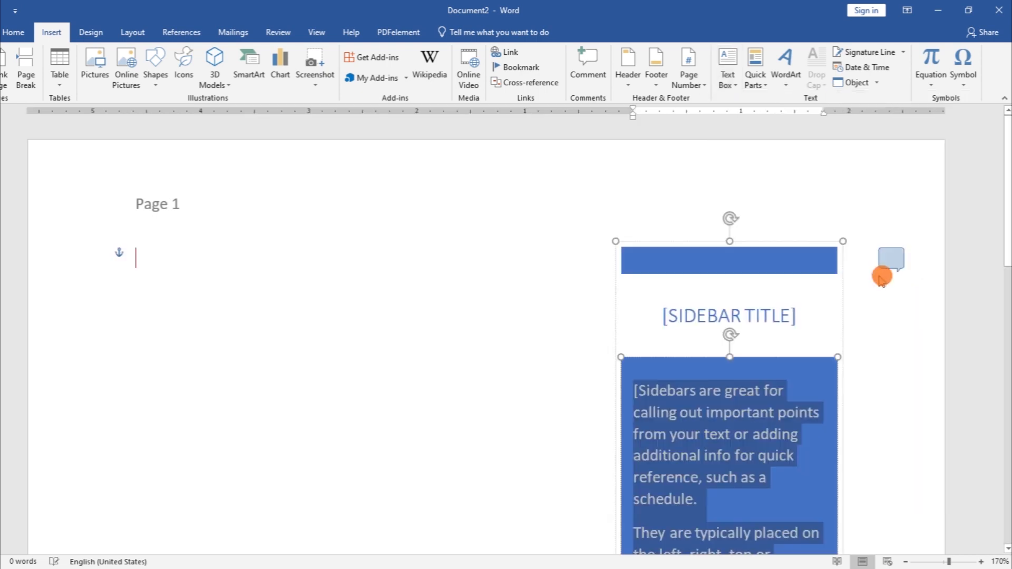
drag(1004, 148, 999, 70)
key(ctrl+z)
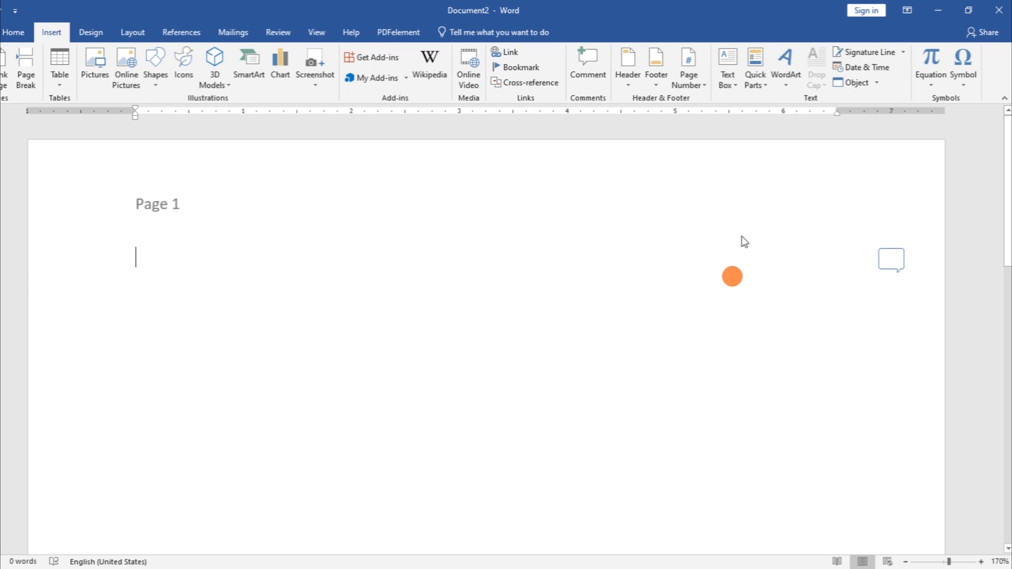
- Insert WordArt in the gold fill style on the first page with the text "Sport"
click(781, 68)
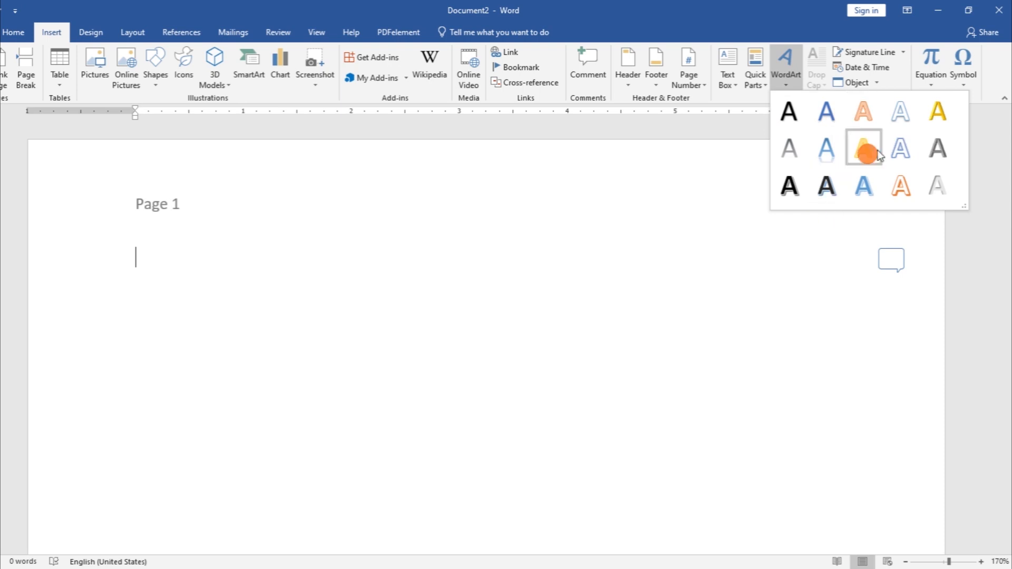
click(926, 112)
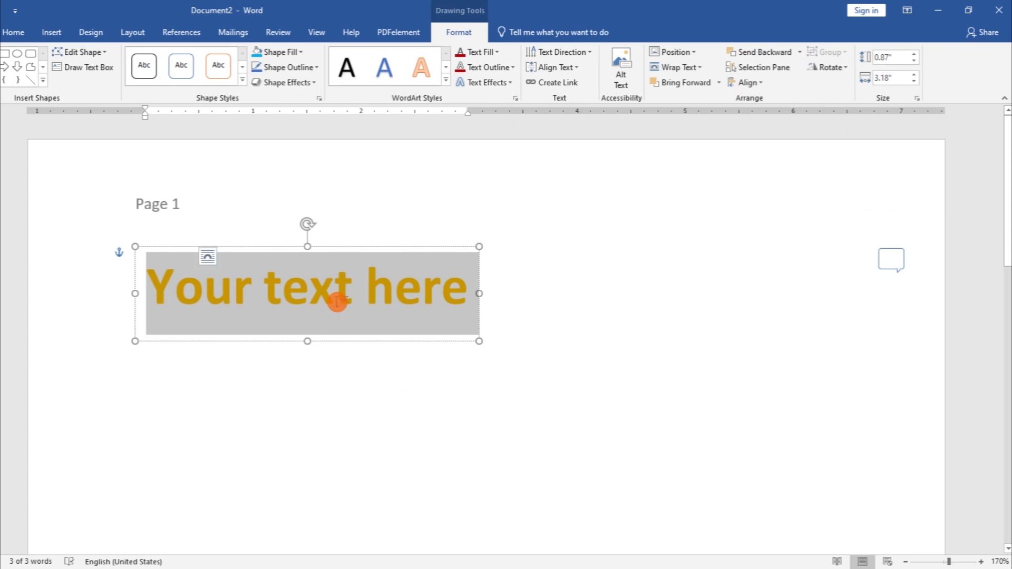
text(Sport)
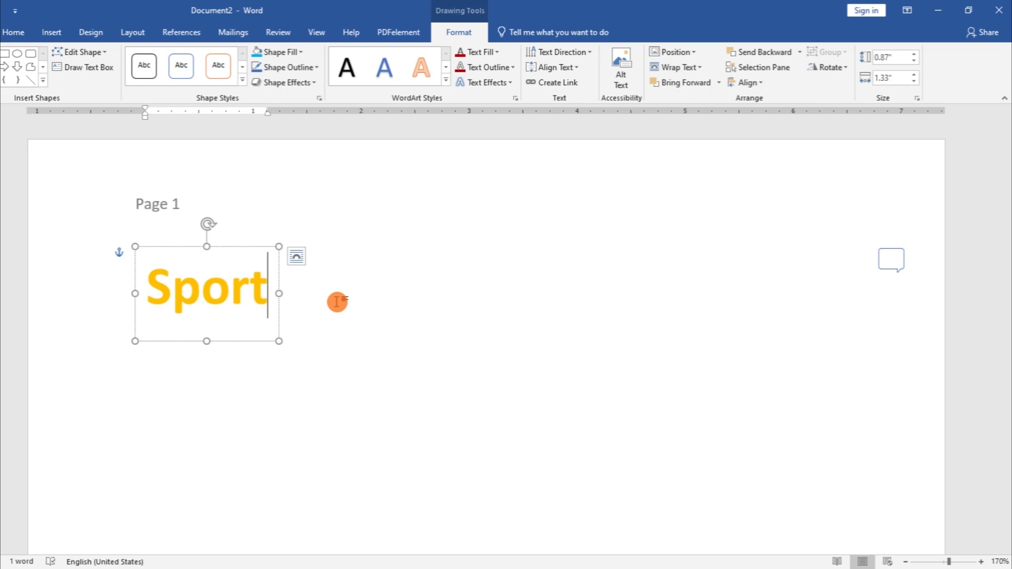
click(445, 353)
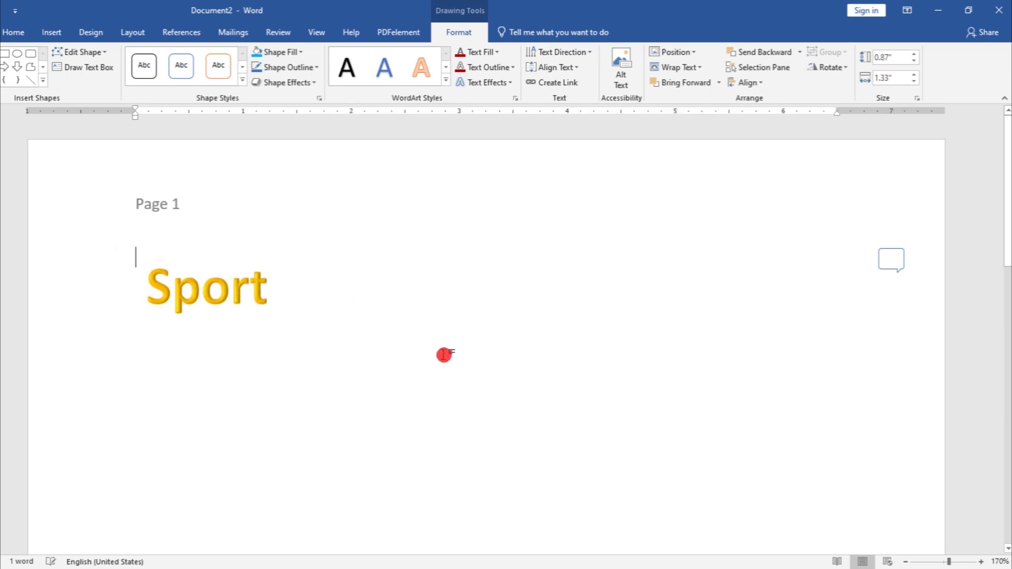
- Select the "Sport" WordArt and apply the gold fill WordArt style from the first row of styles
double_click(253, 295)
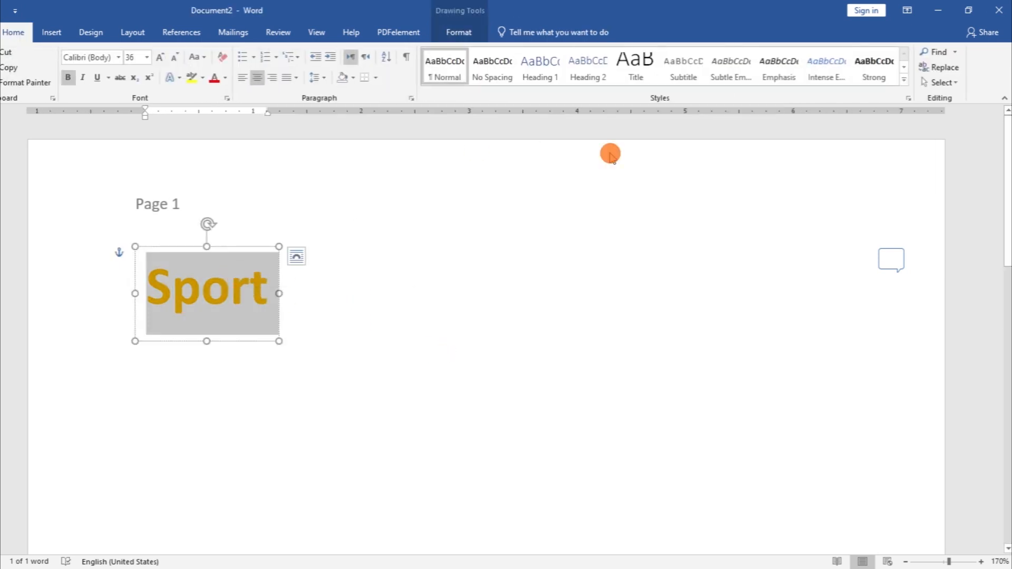
click(217, 245)
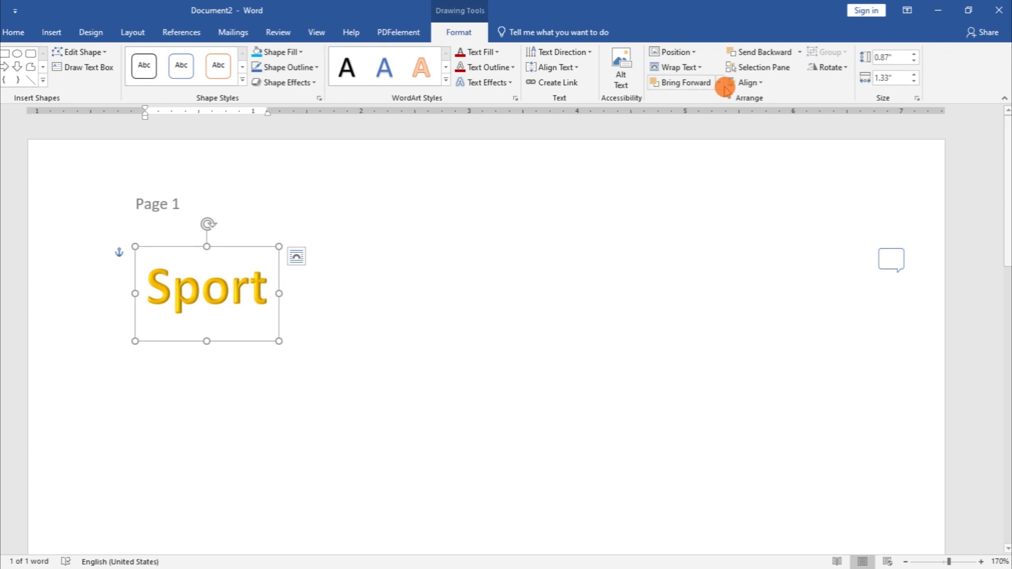
click(445, 81)
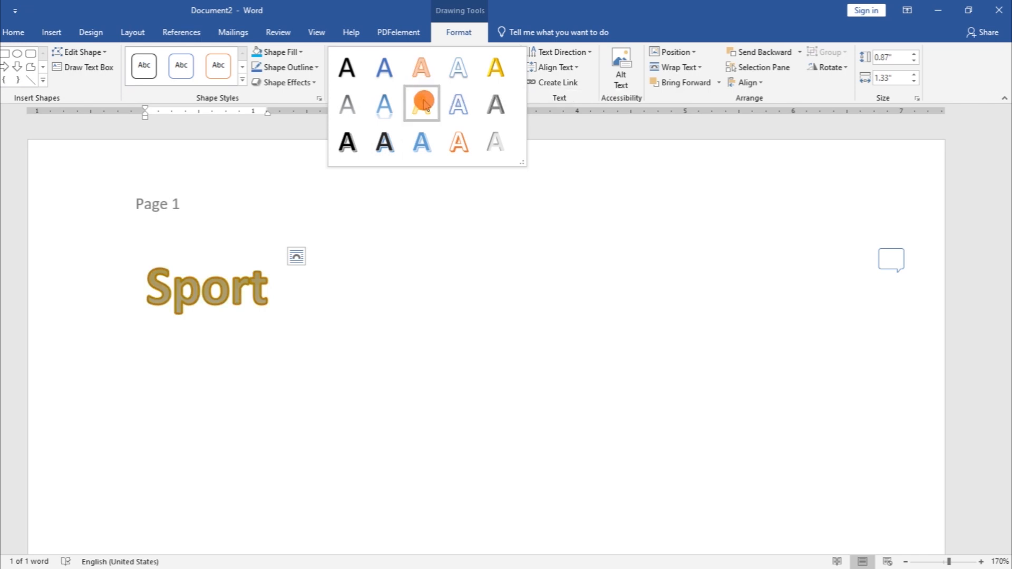
click(496, 67)
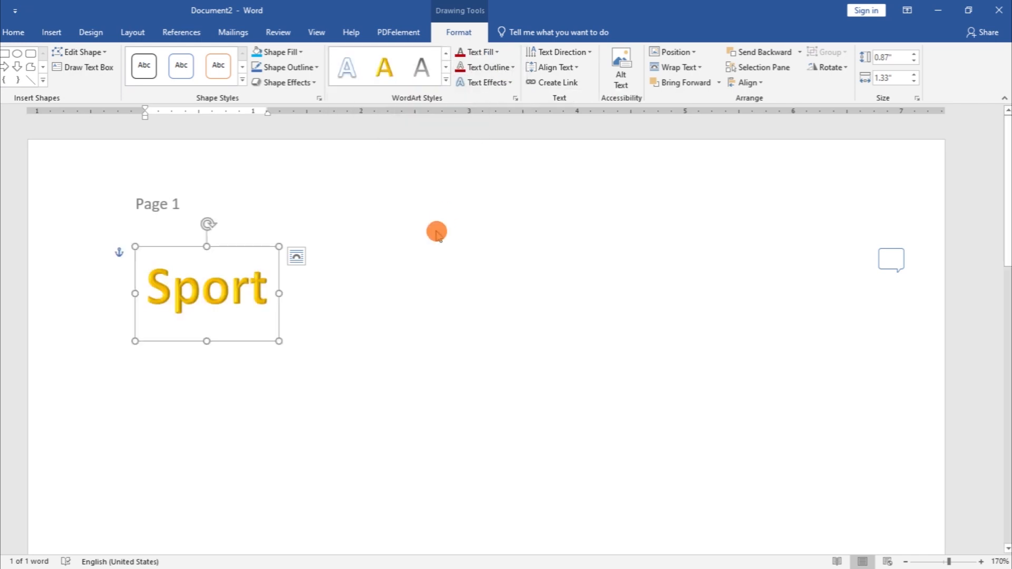
- Examine the Shape Fill and Shape Outline color options for the "Sport" WordArt
click(298, 51)
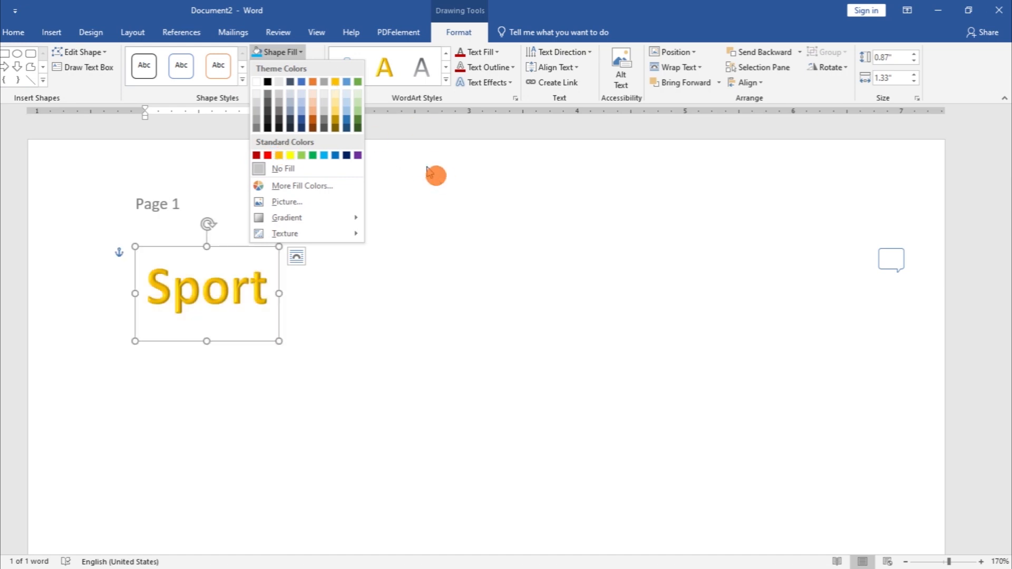
click(412, 152)
click(311, 71)
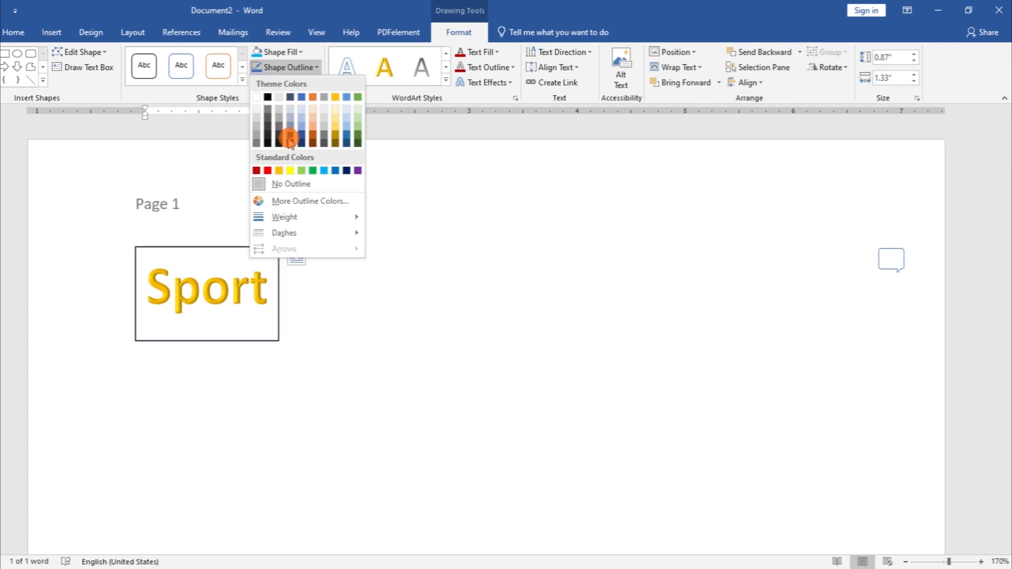
click(467, 184)
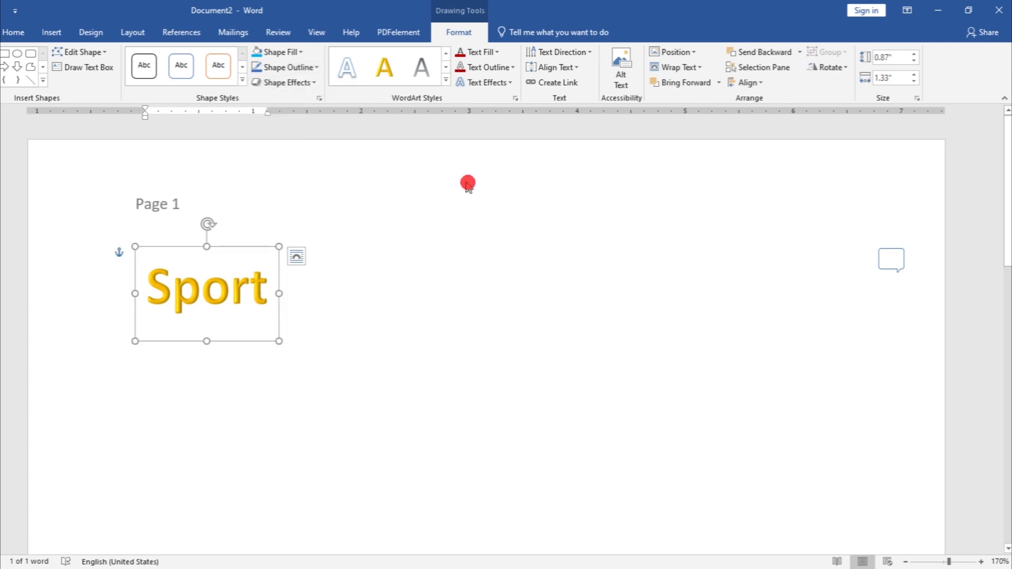
- Review the preset, shadow, reflection and glow shape effects and apply the second Soft Edges variation to the "Sport" WordArt
click(297, 86)
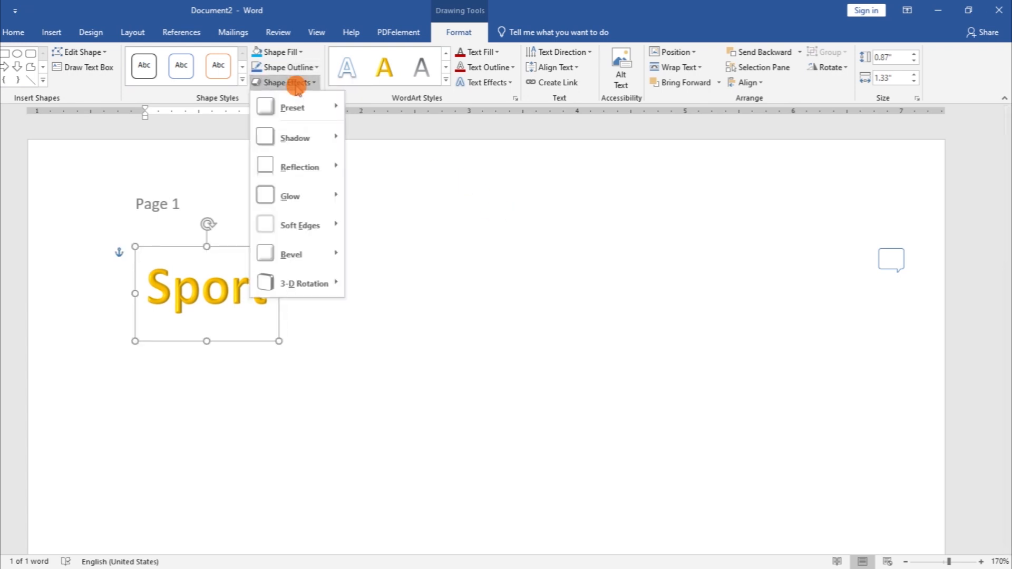
mouse_move(301, 106)
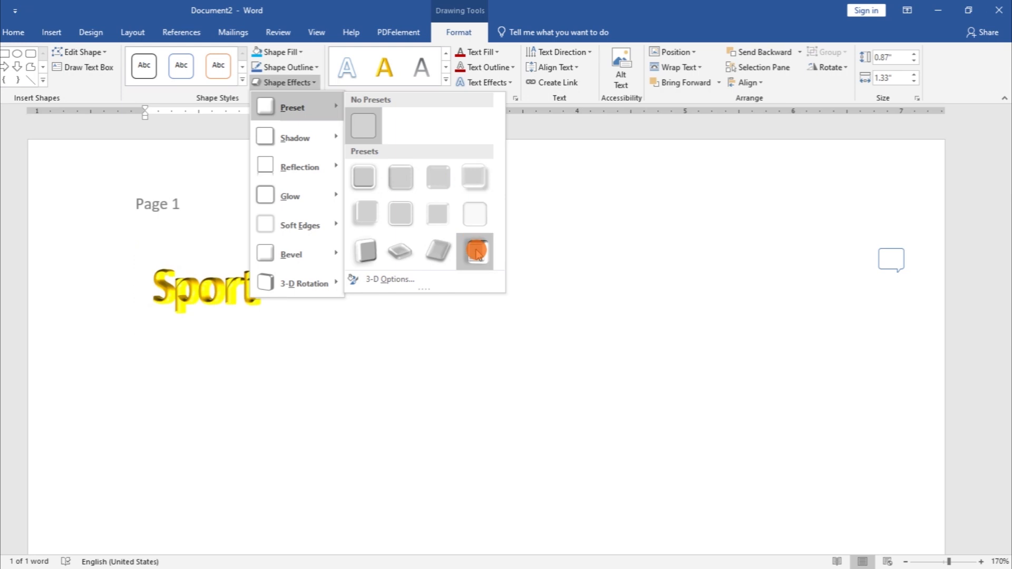
mouse_move(322, 139)
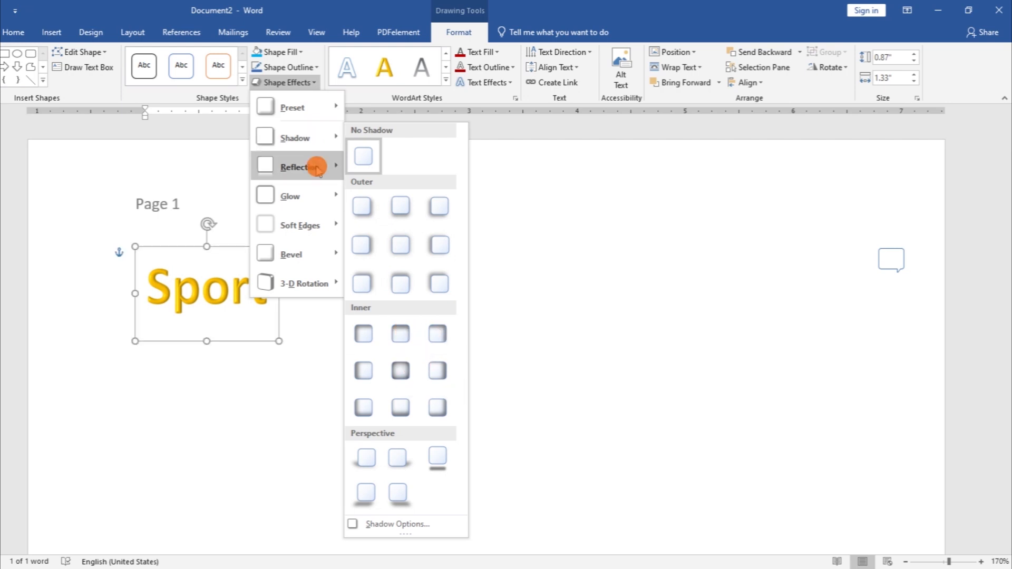
mouse_move(318, 169)
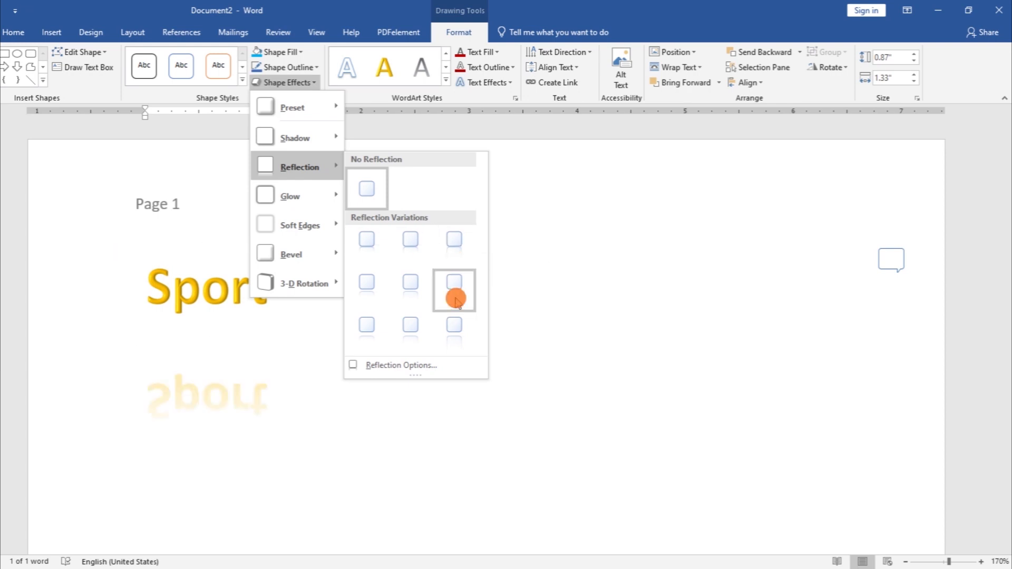
mouse_move(327, 195)
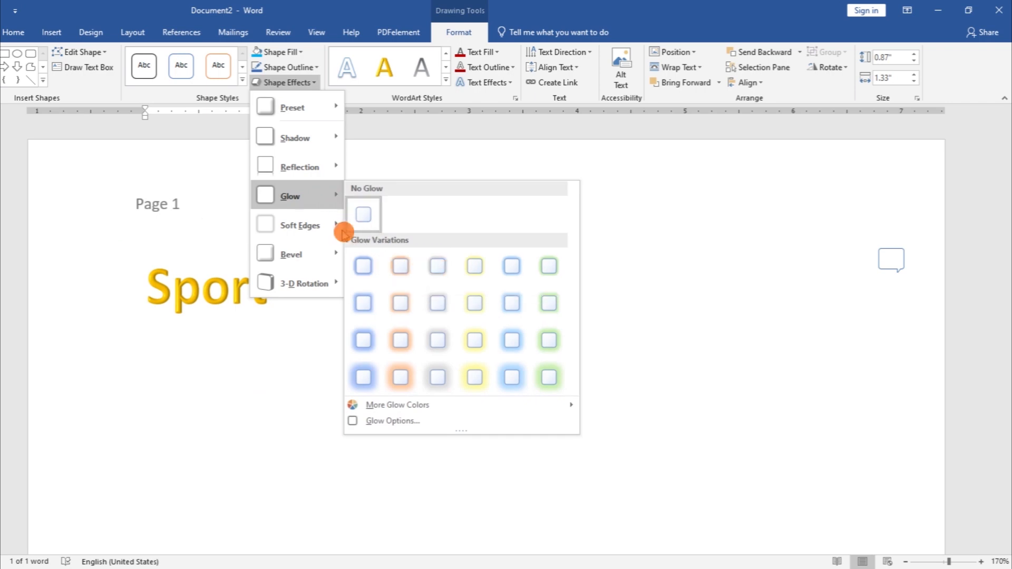
mouse_move(341, 228)
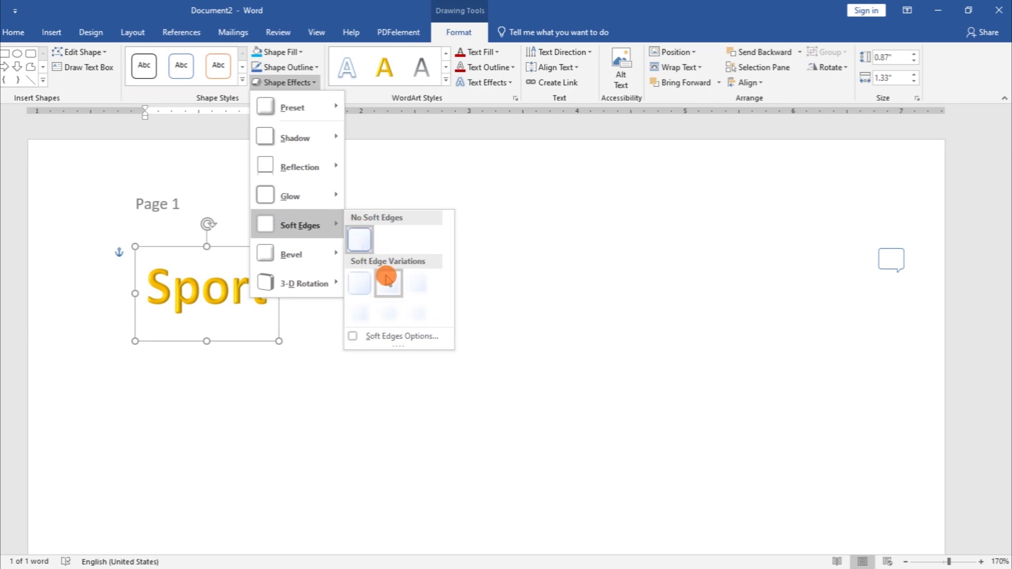
click(387, 280)
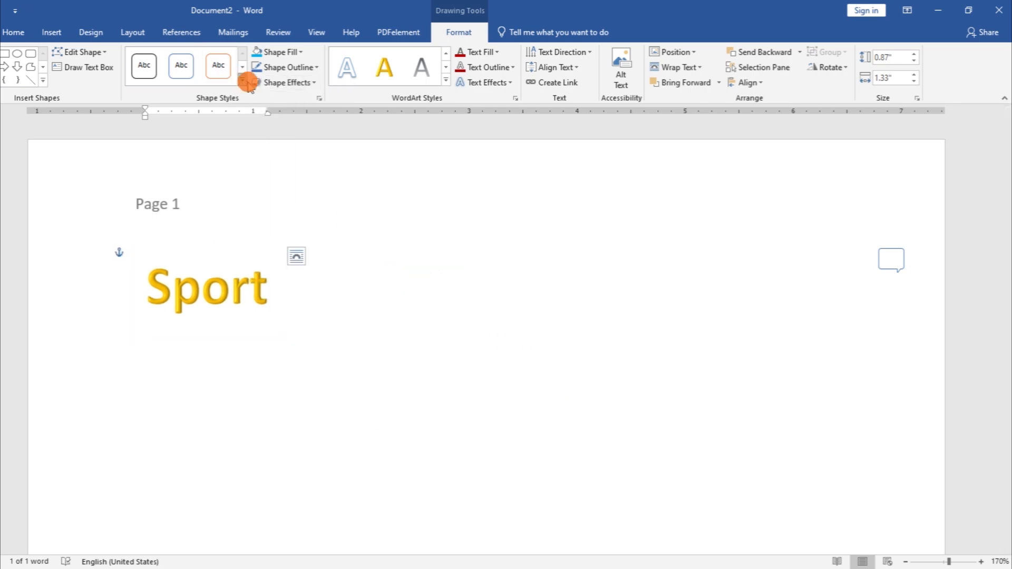
- Apply the second Parallel 3-D Rotation effect to the "Sport" WordArt and deselect it
click(311, 83)
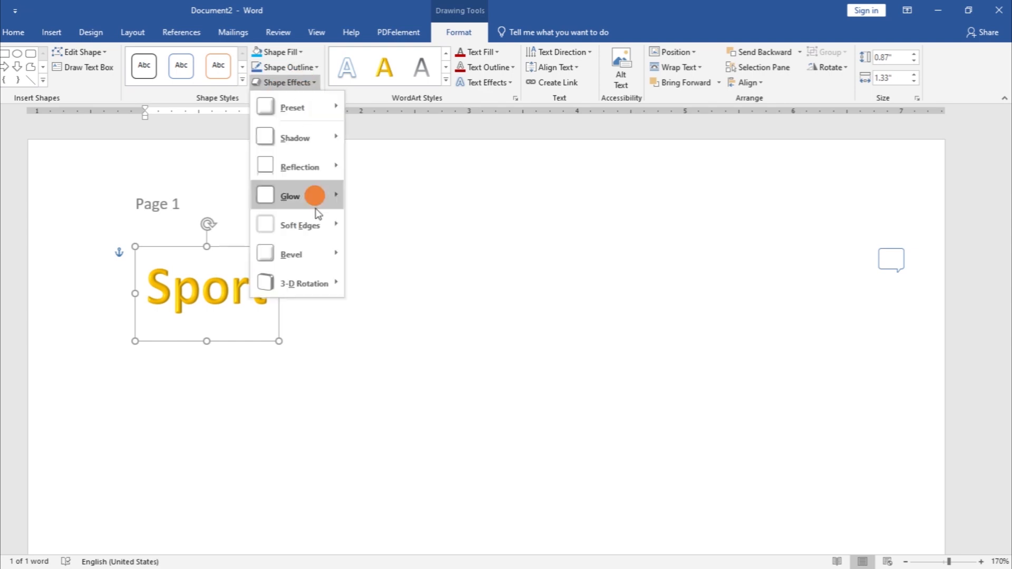
mouse_move(323, 246)
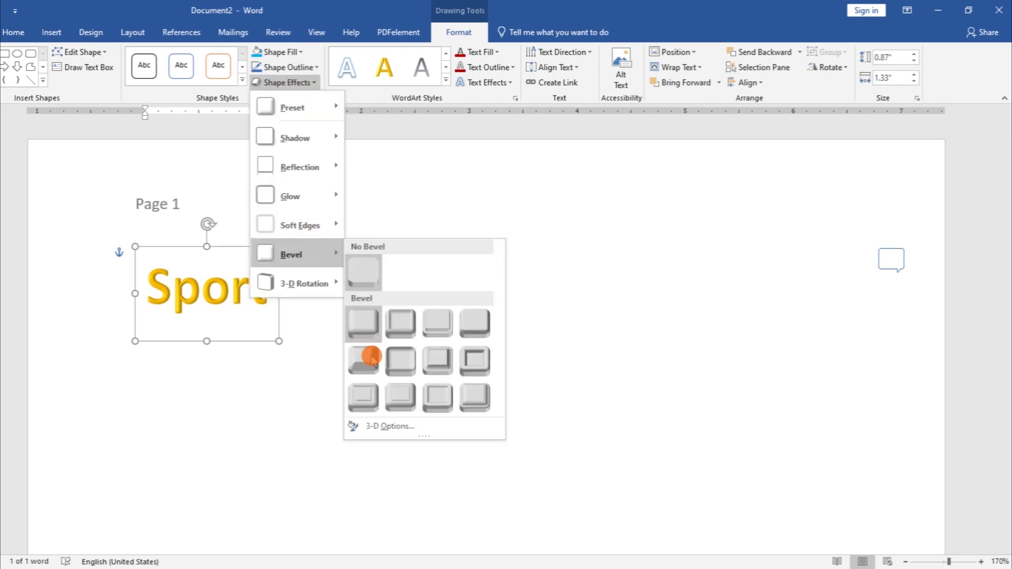
mouse_move(328, 277)
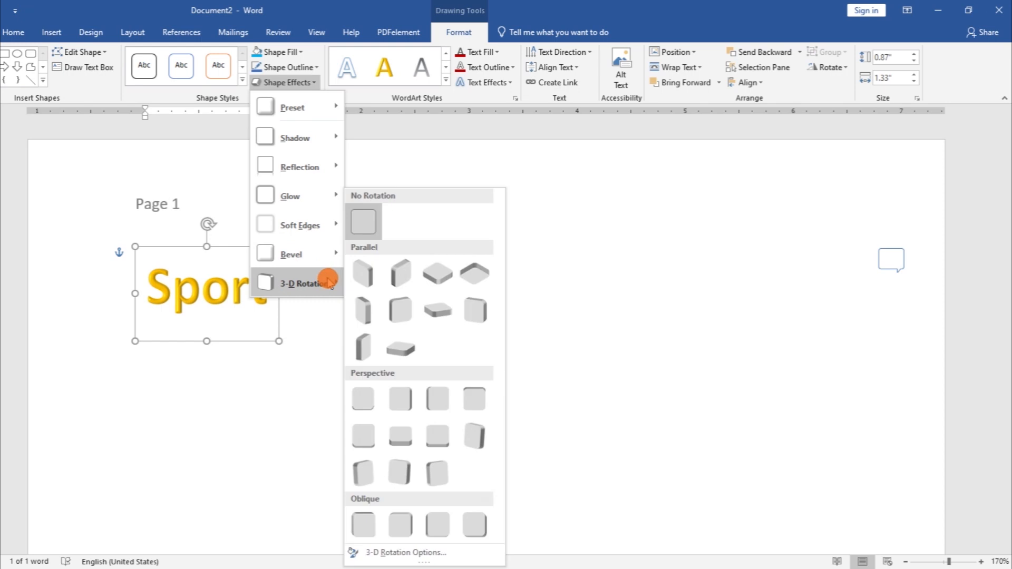
click(391, 273)
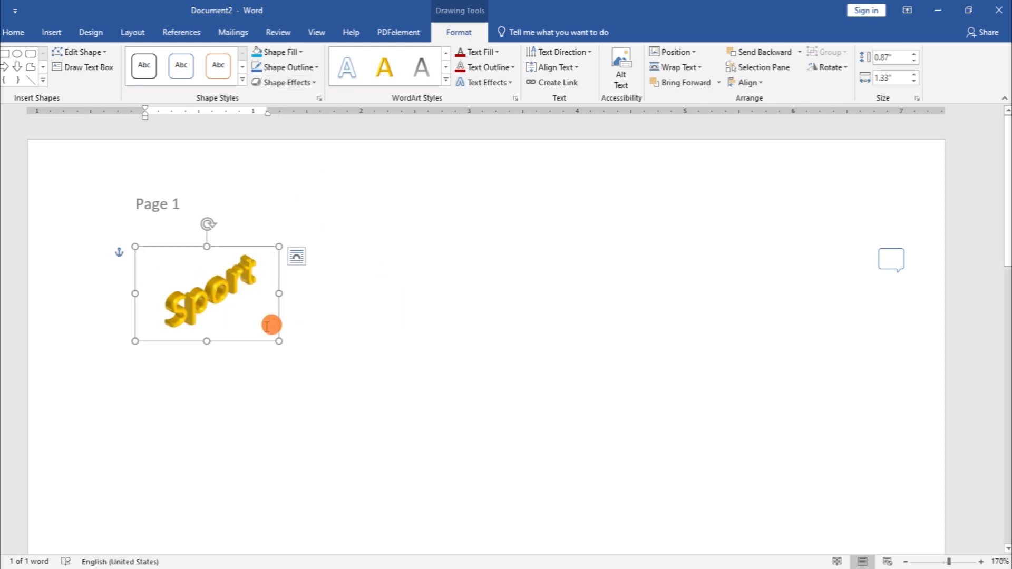
click(392, 354)
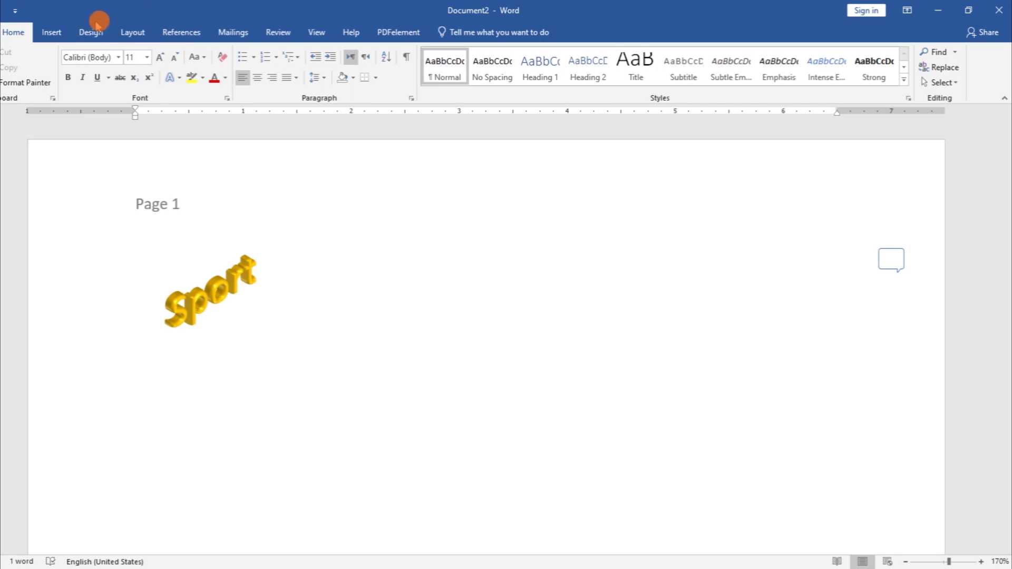
- Insert the date in the "Friday, January 5, 2024" format and move the "Sport" WordArt below it toward the middle of the page
click(55, 31)
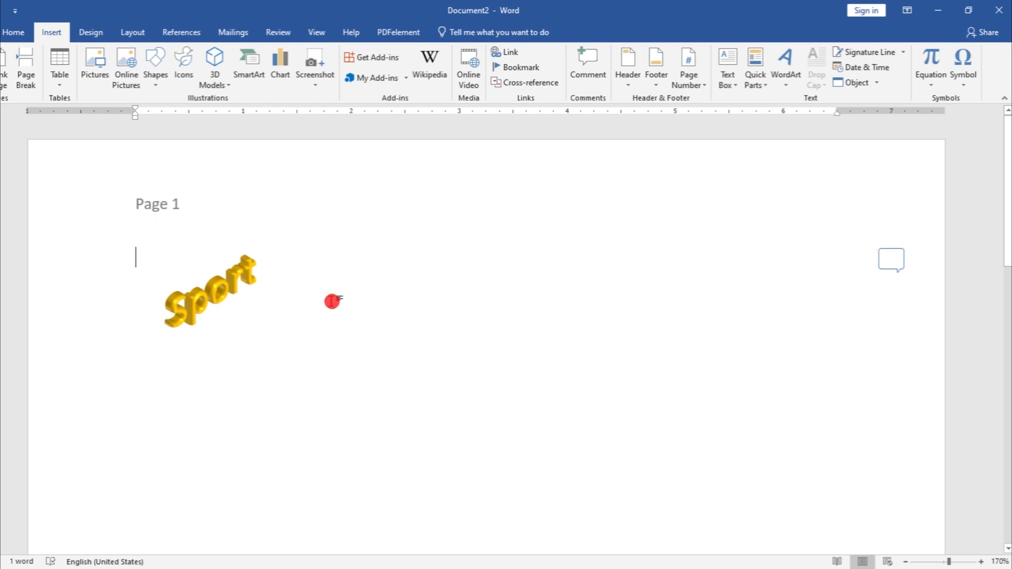
click(879, 68)
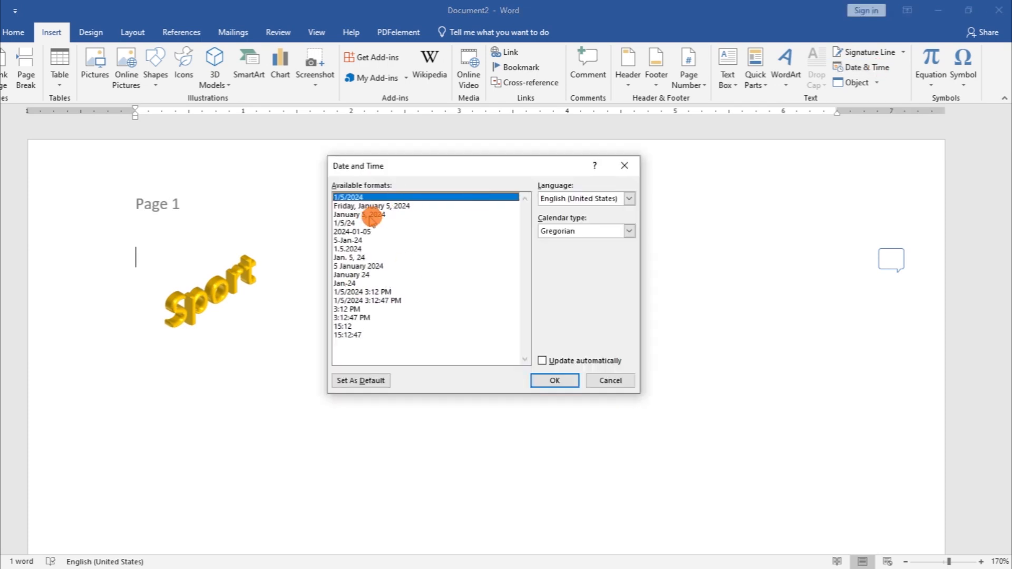
click(383, 206)
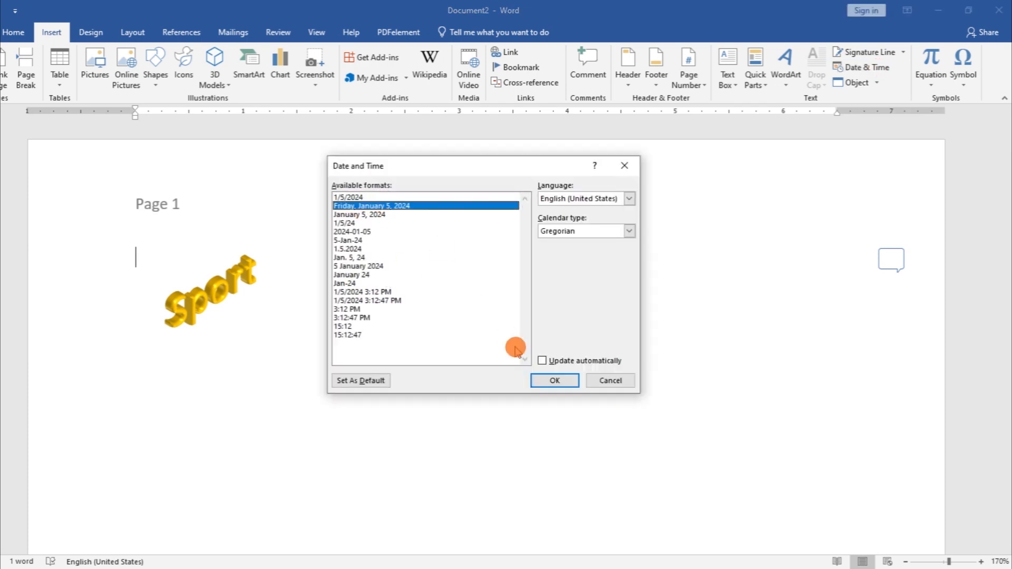
click(556, 381)
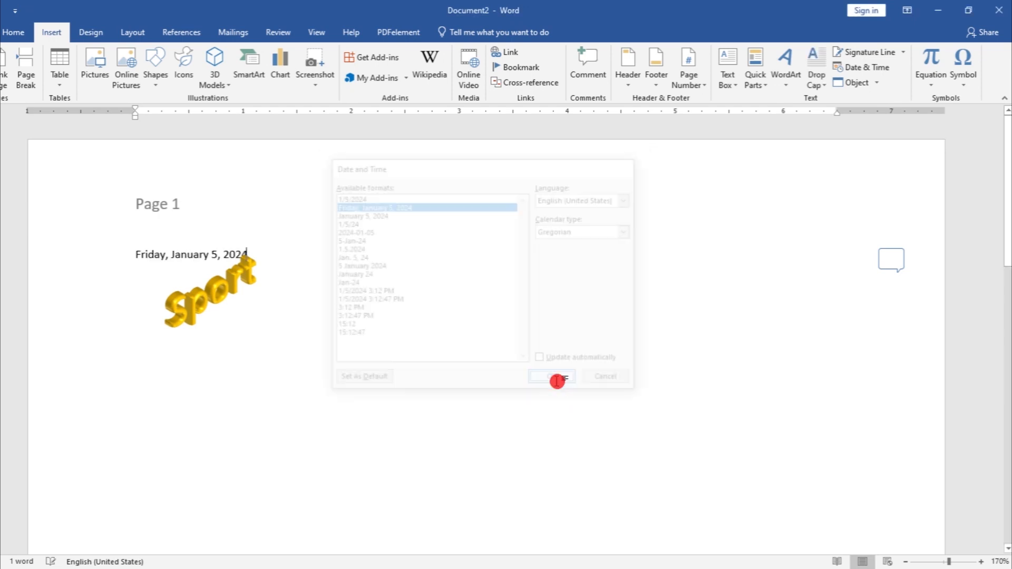
click(244, 283)
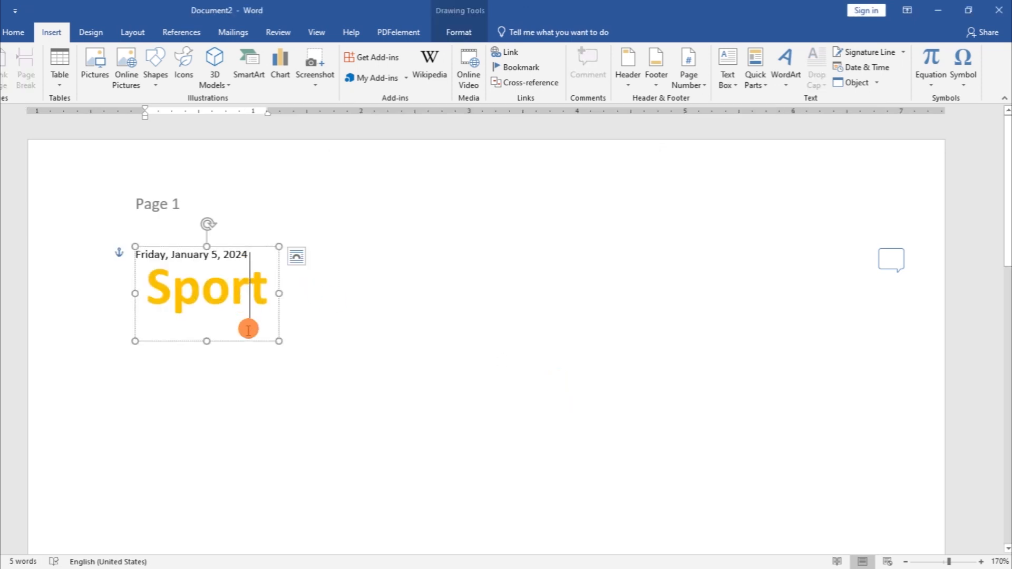
drag(244, 343, 559, 442)
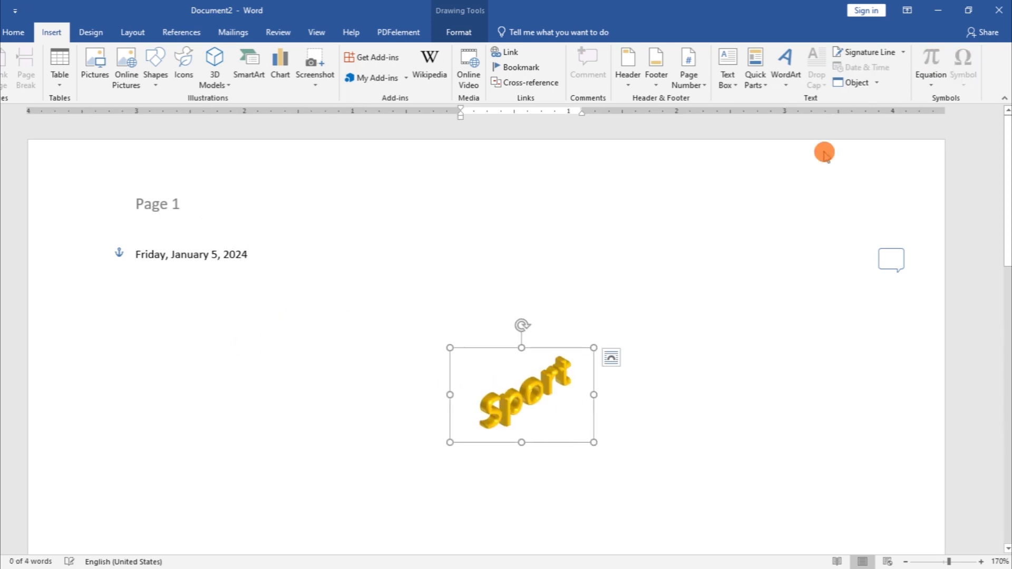
- Examine the object types available for insertion and close the Object dialog without inserting anything
click(879, 84)
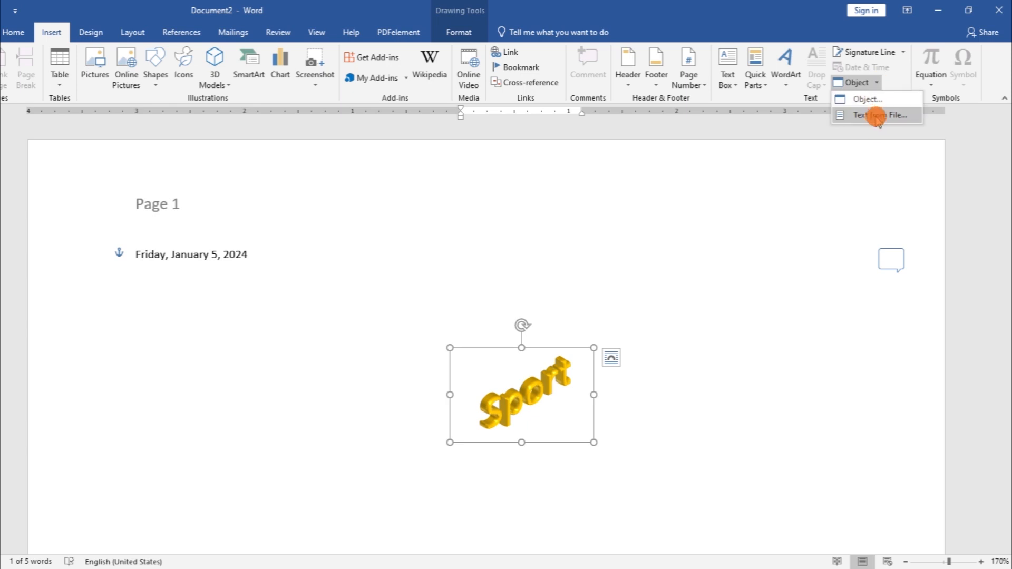
click(875, 104)
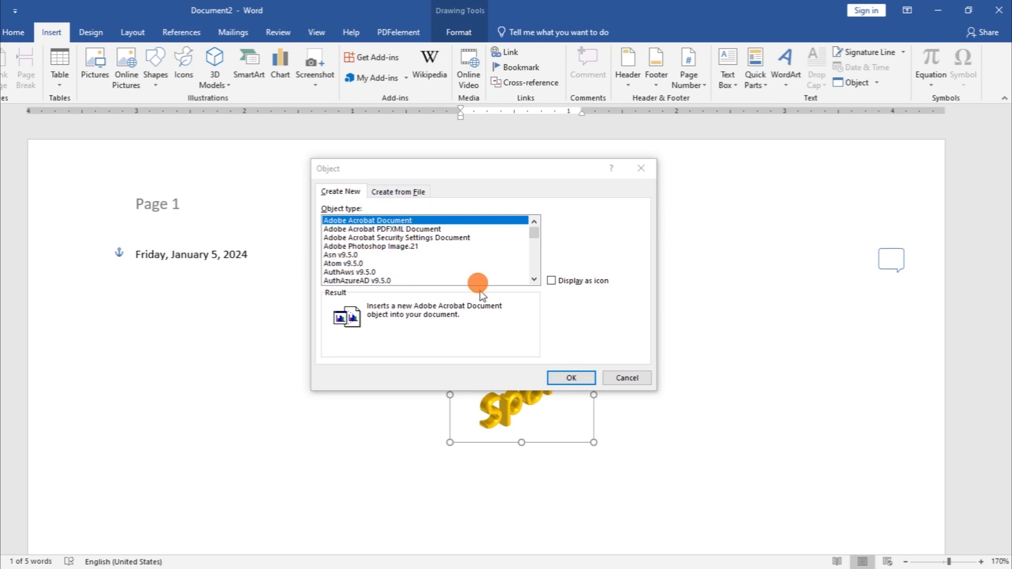
click(648, 170)
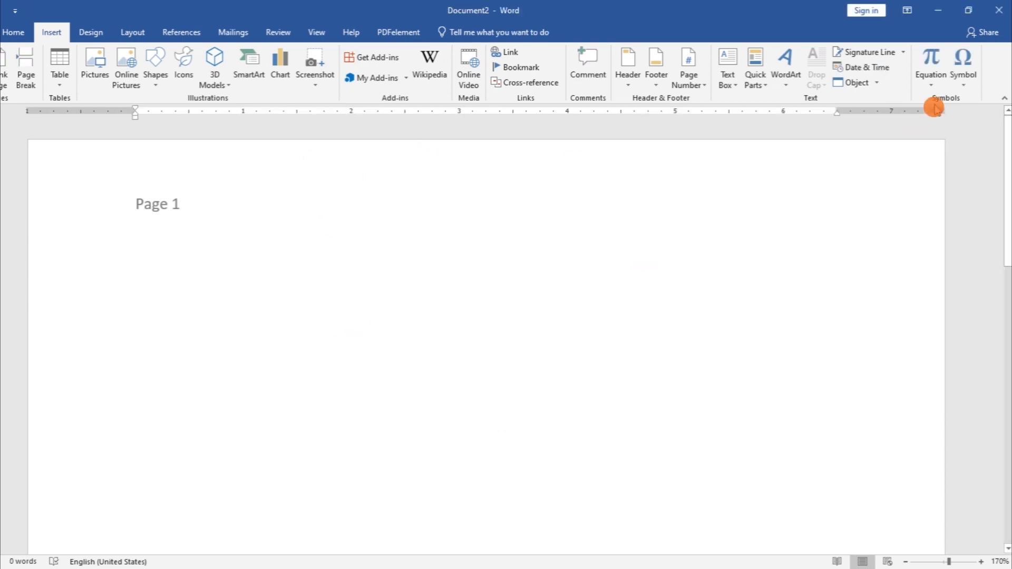
- Insert the built-in Binomial Theorem equation below the page header
click(934, 79)
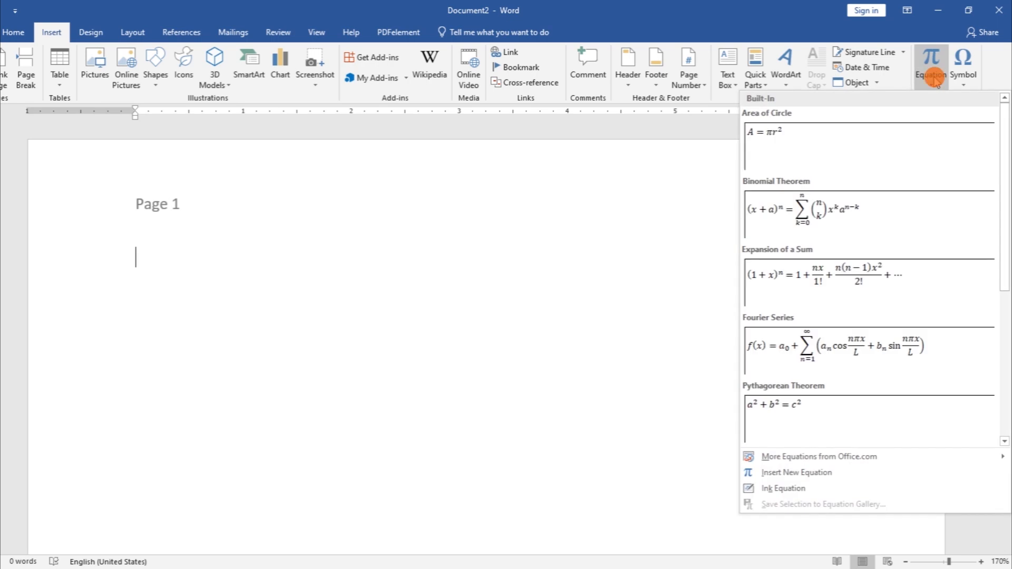
click(867, 232)
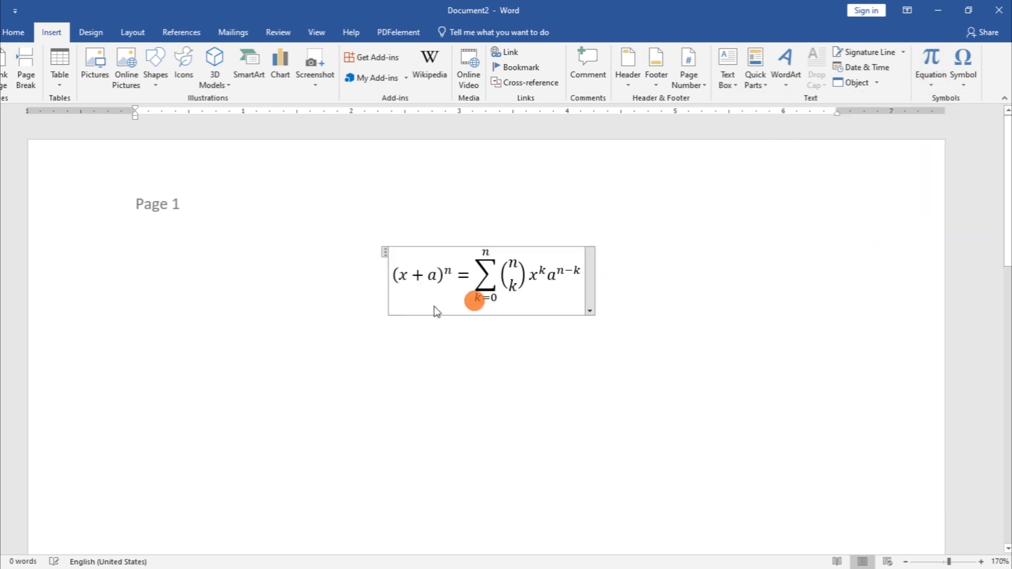
click(474, 295)
- Review the equation conversion, fraction, script and radical options and insert a triple integral with limits after the first "x" in the equation
click(404, 278)
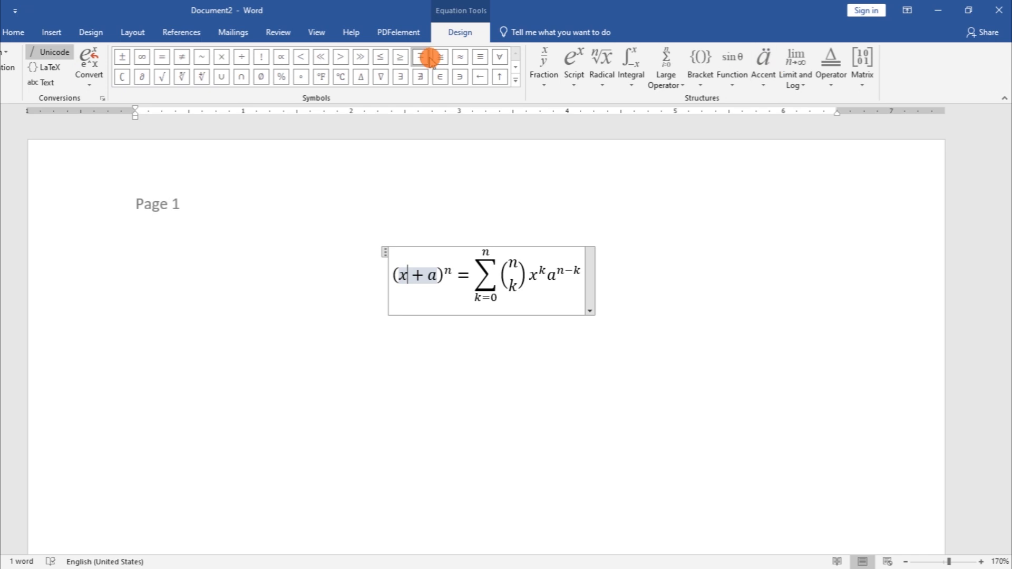
click(92, 85)
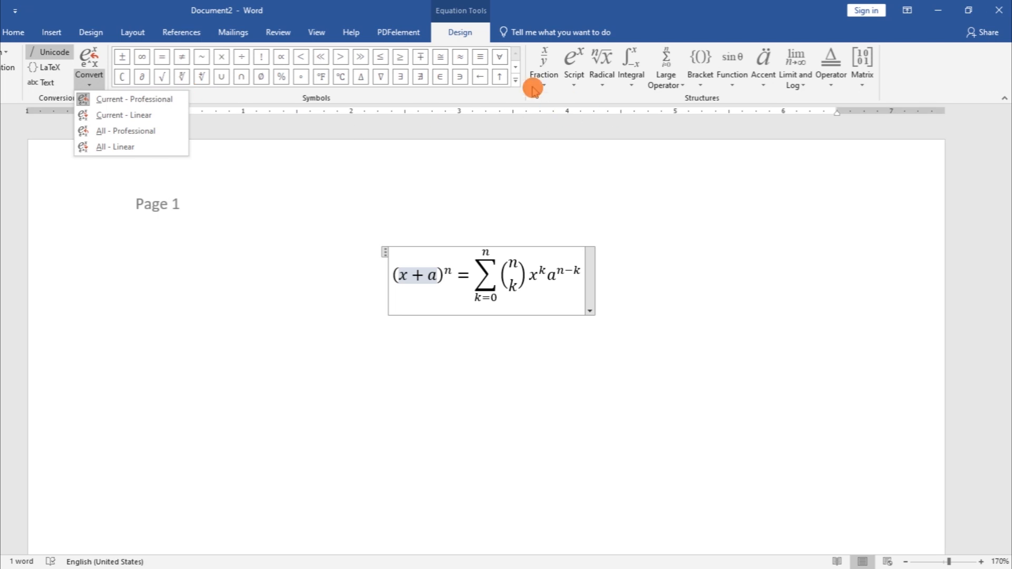
click(547, 82)
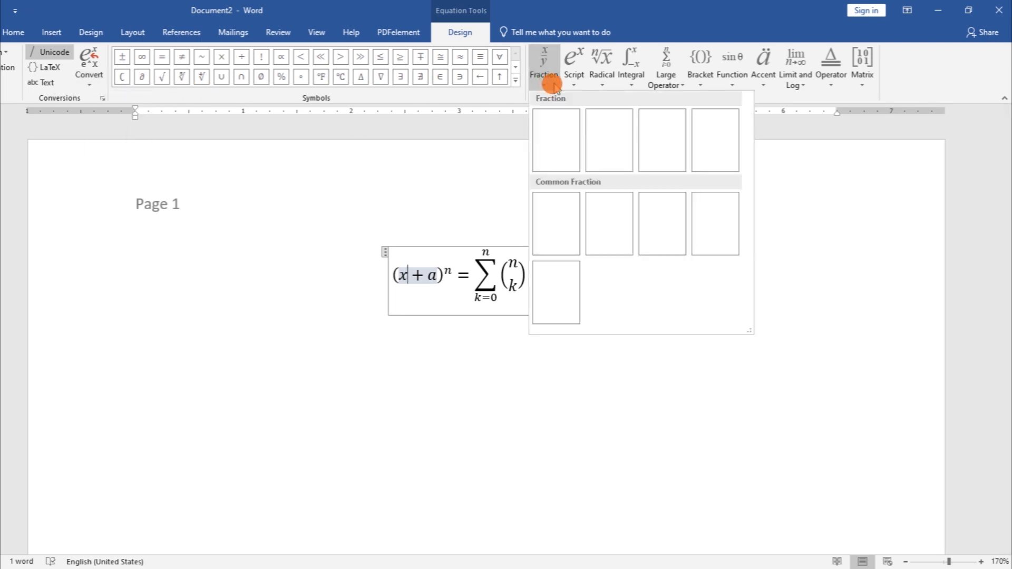
click(575, 79)
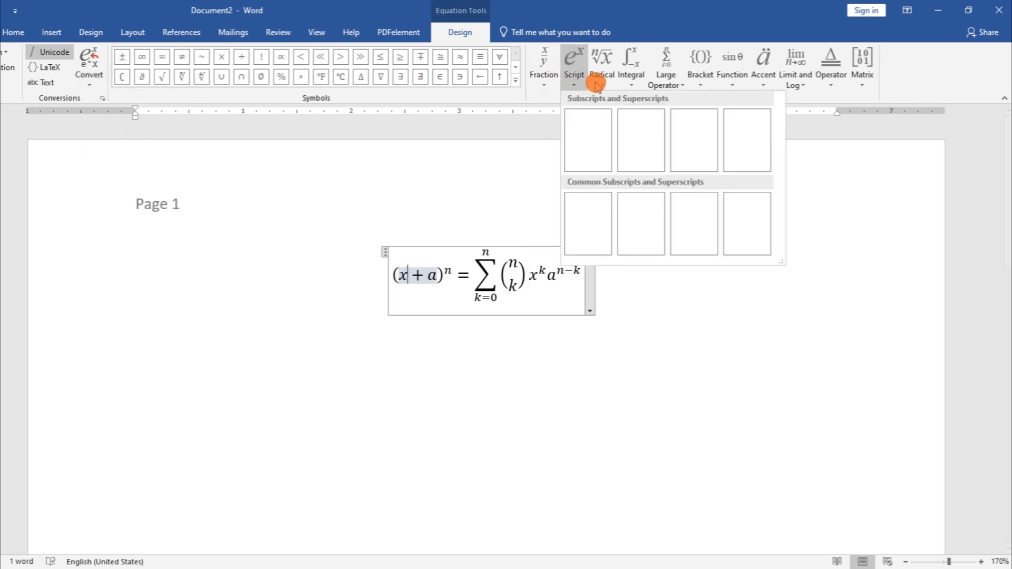
click(602, 79)
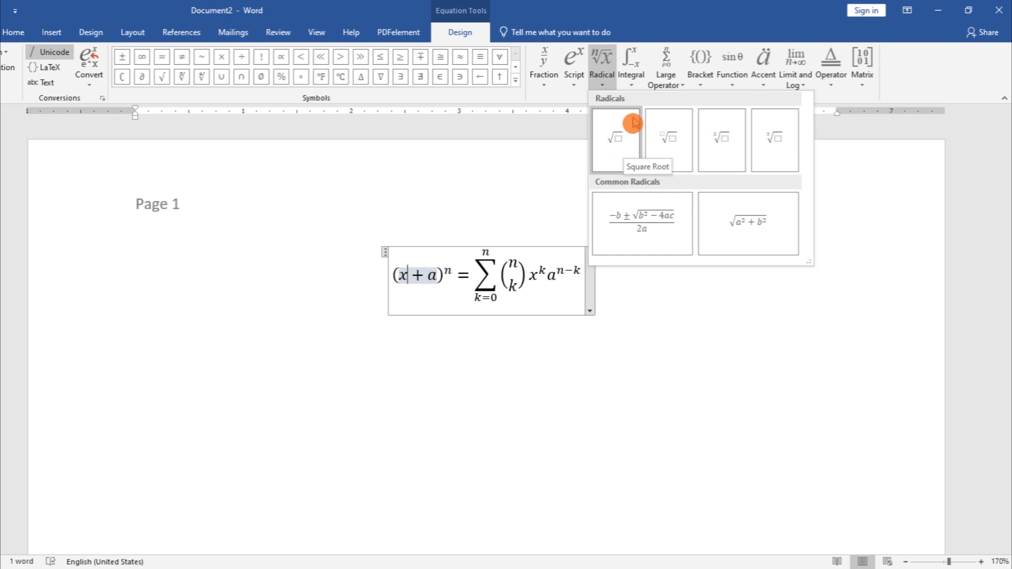
click(632, 88)
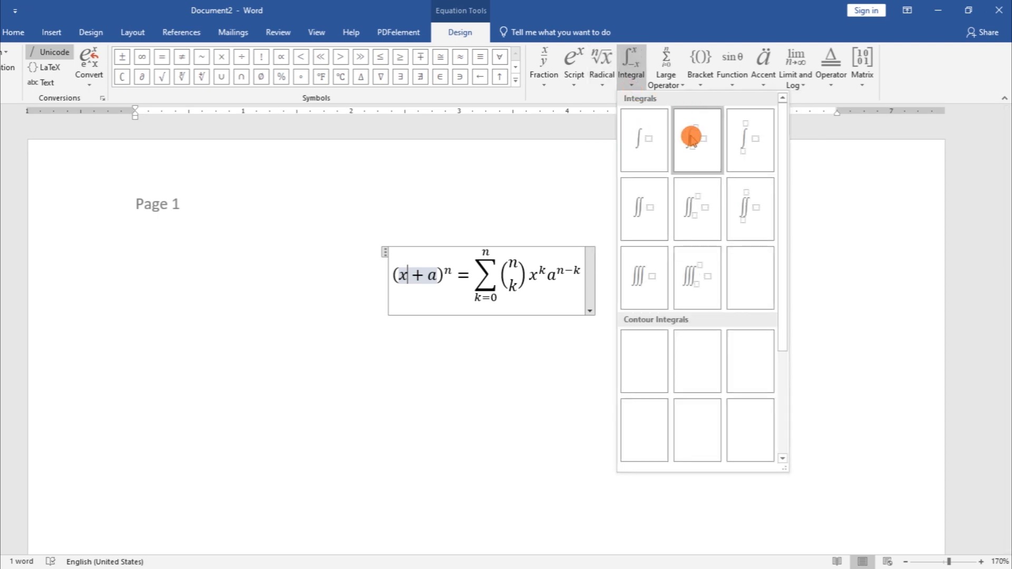
click(692, 287)
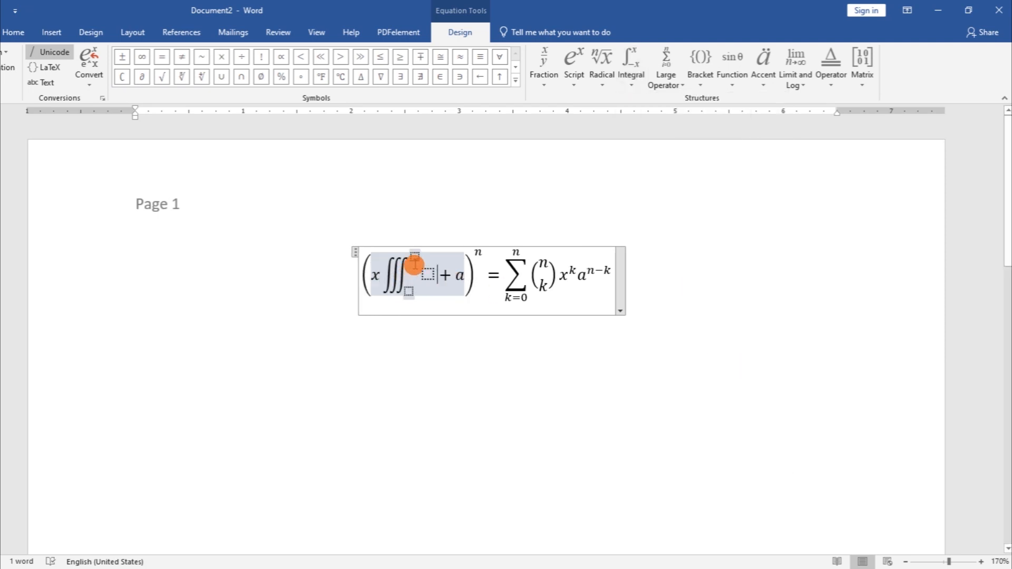
- Examine the large operator, bracket, function, limit and log, operator and matrix structures available for the equation
click(681, 86)
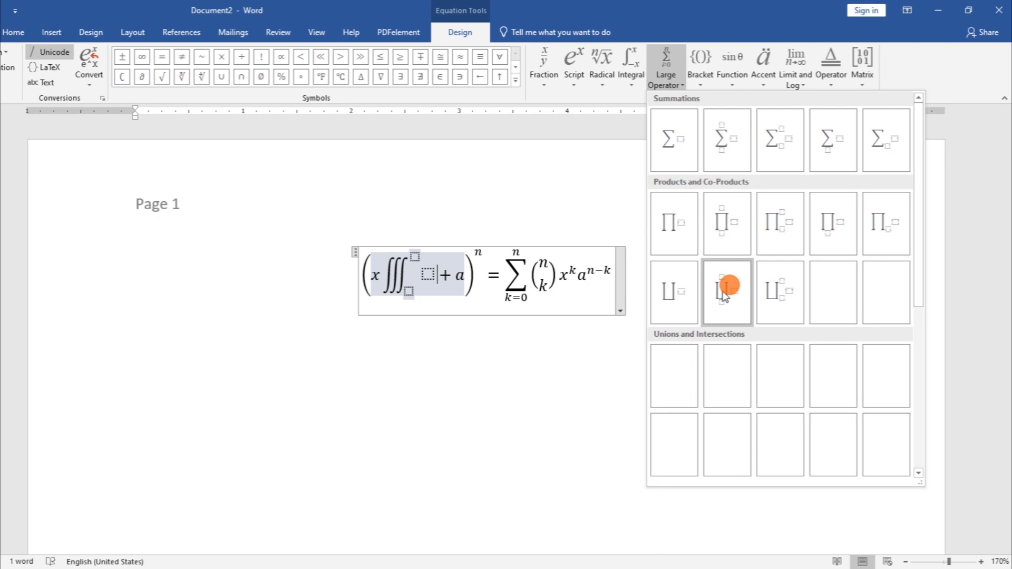
click(707, 86)
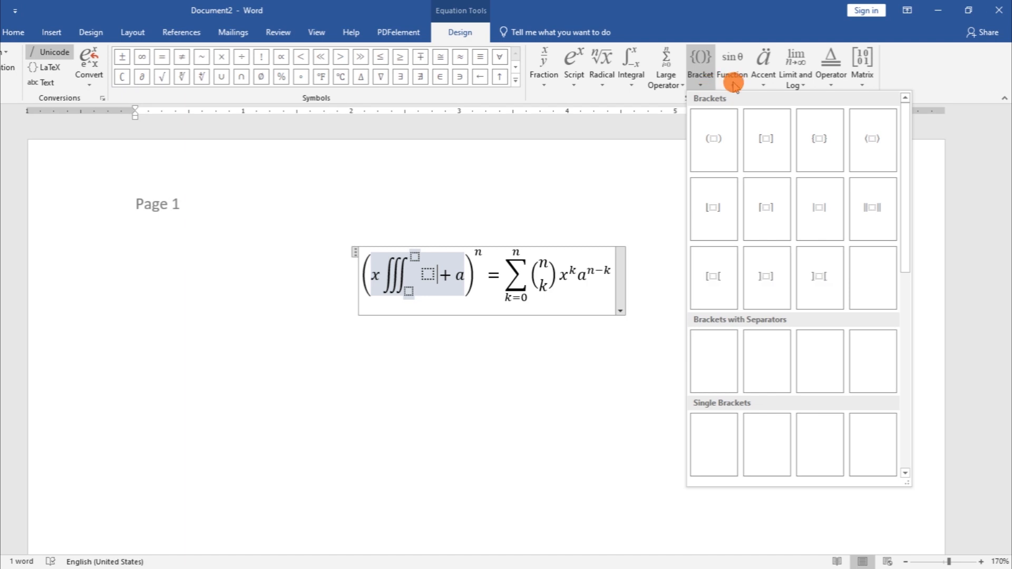
click(733, 83)
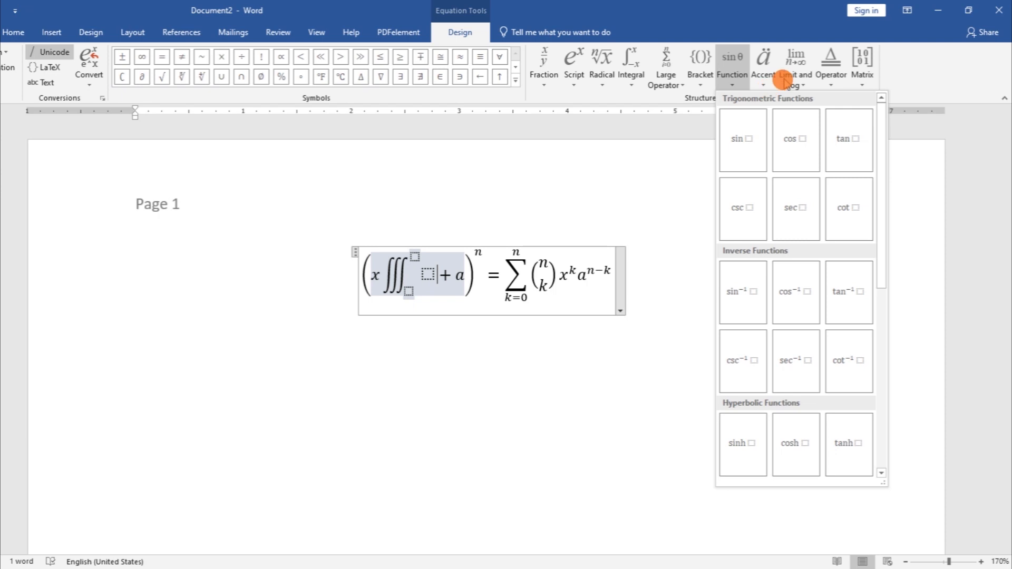
click(808, 83)
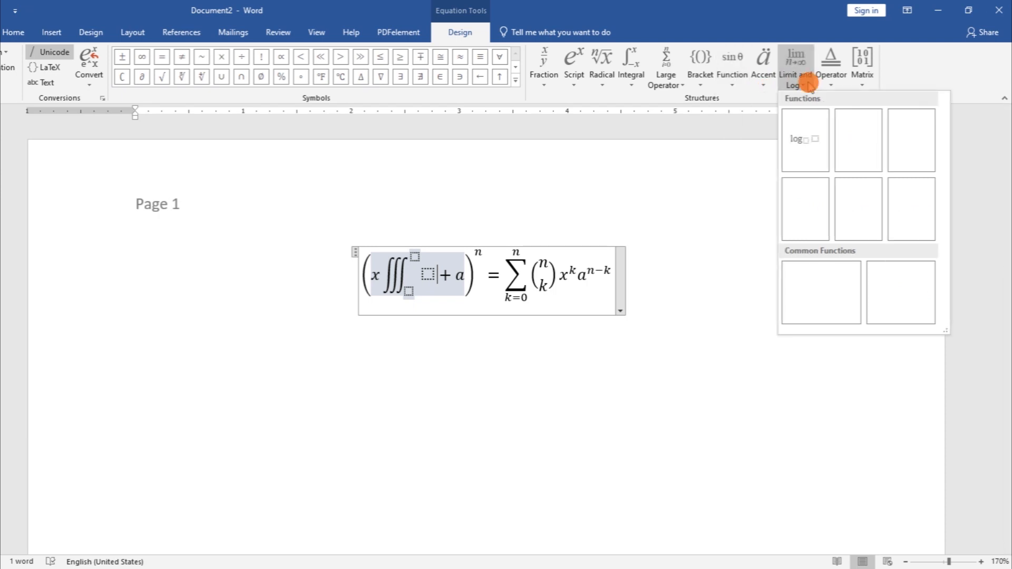
click(831, 83)
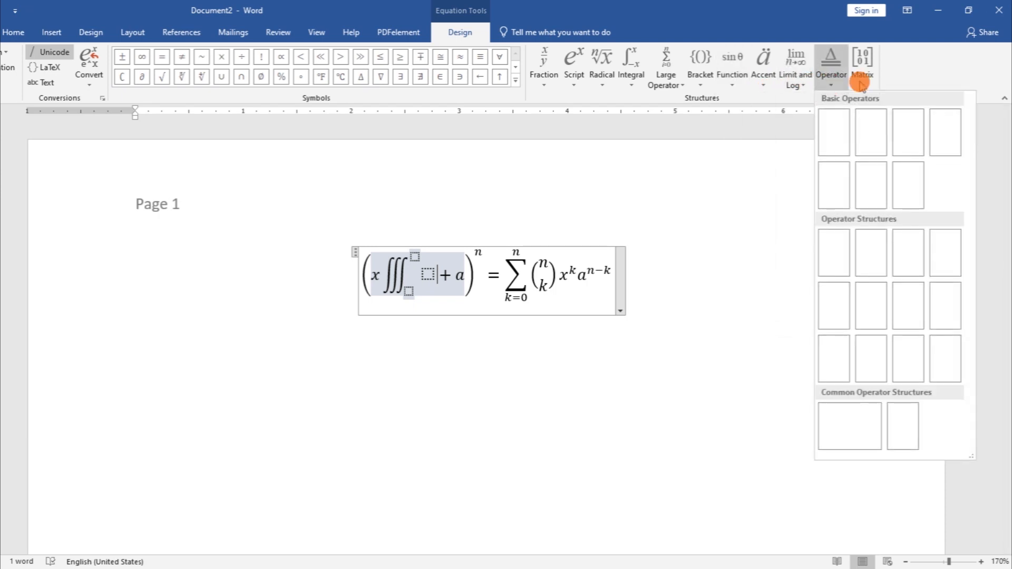
click(862, 81)
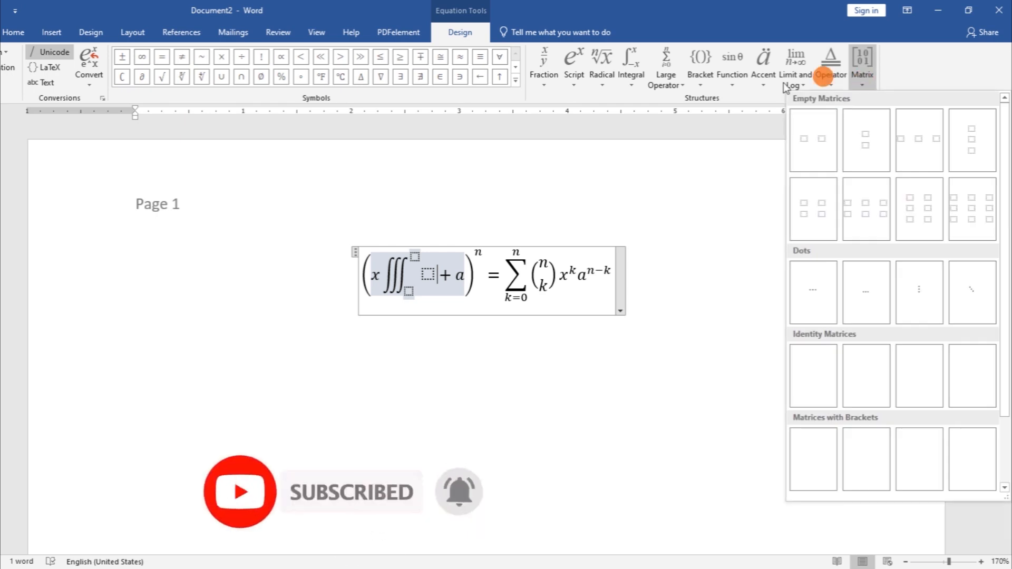
click(519, 78)
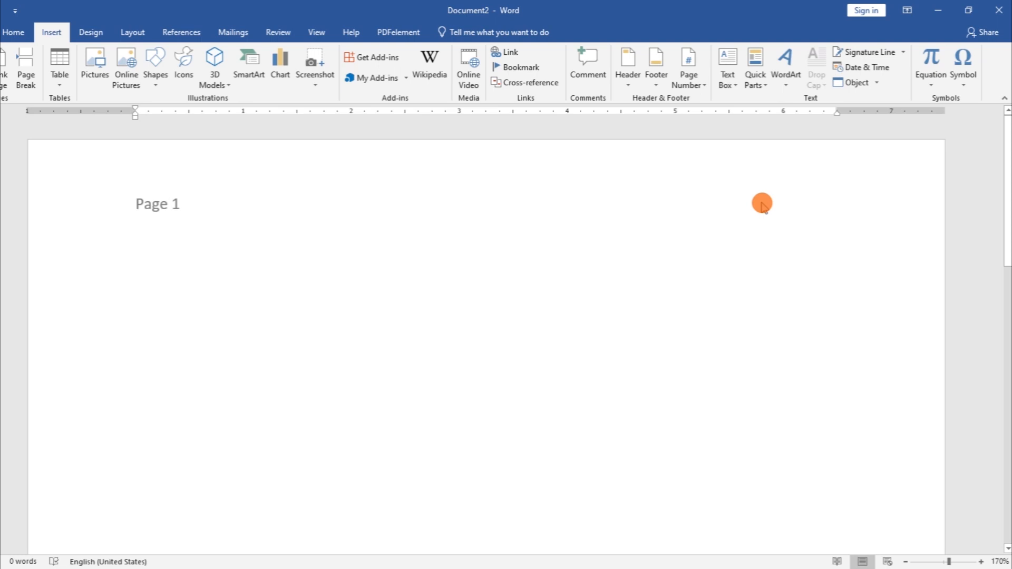
- Examine the available symbols, special characters and font choices for symbols
click(964, 62)
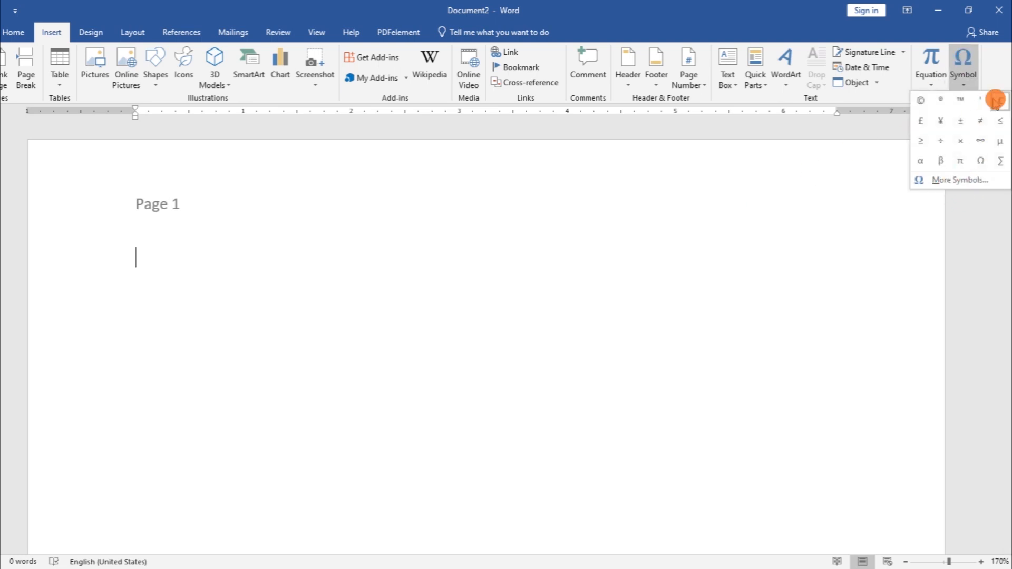
click(948, 183)
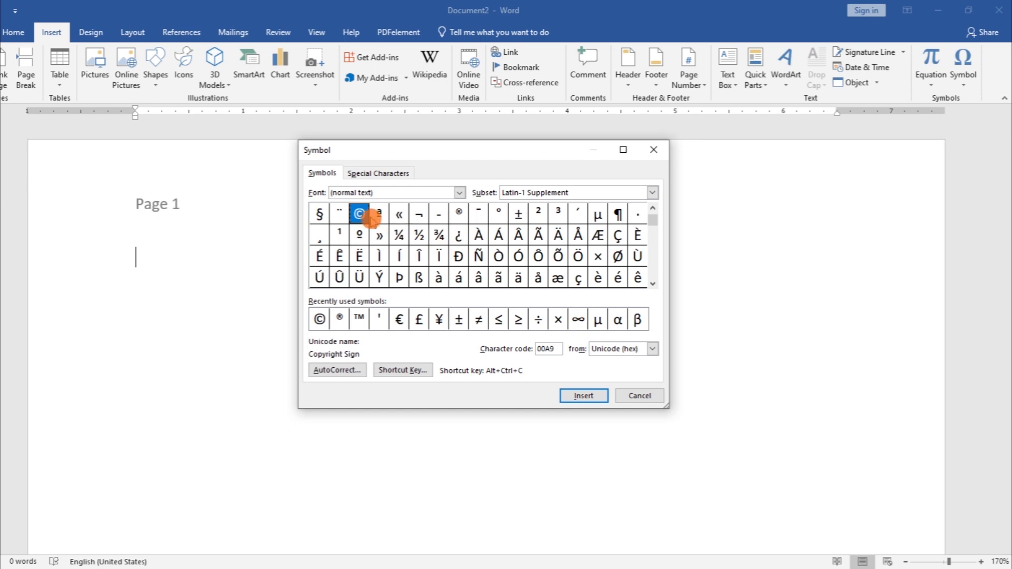
click(405, 176)
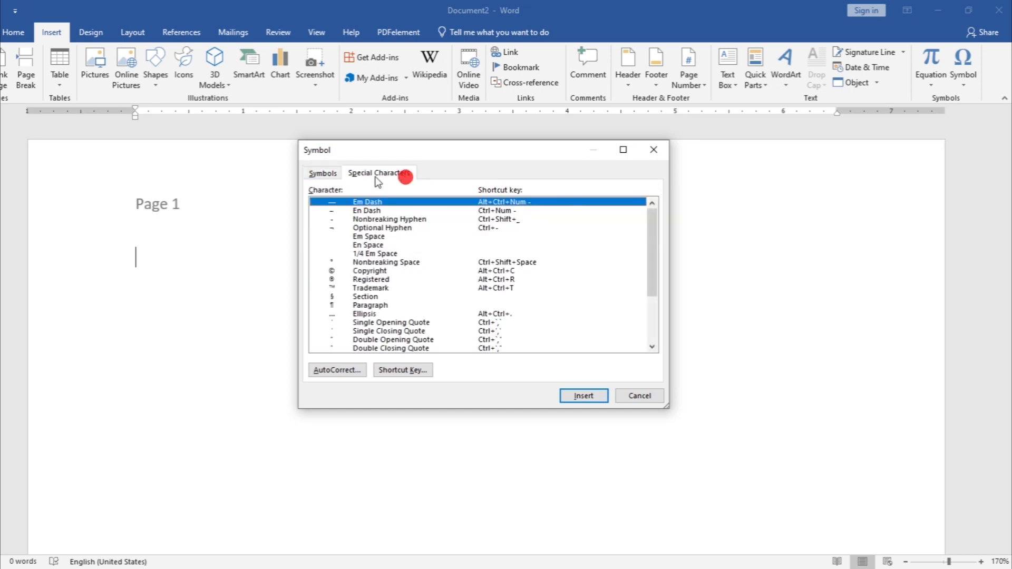
click(323, 173)
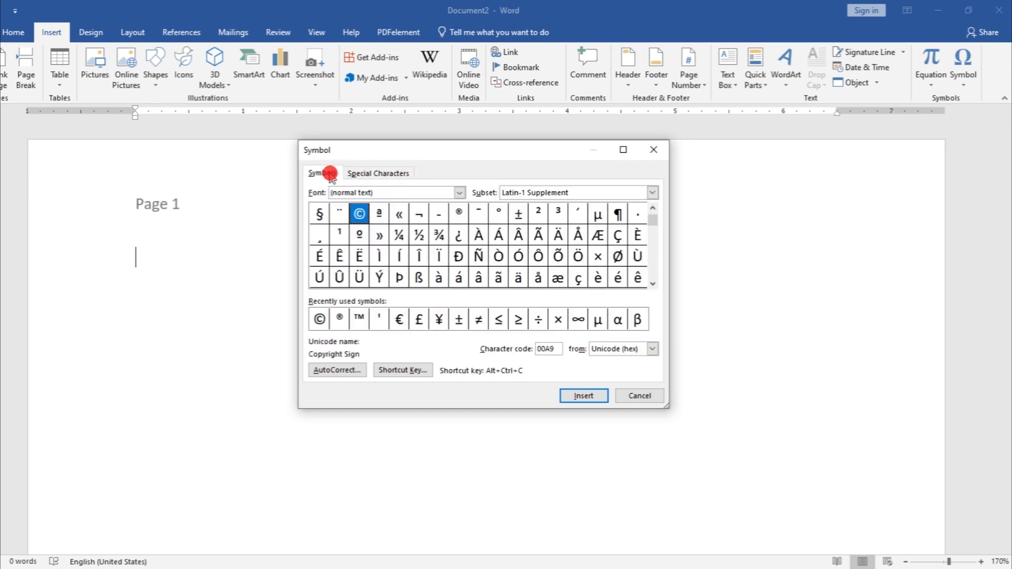
click(460, 193)
click(452, 166)
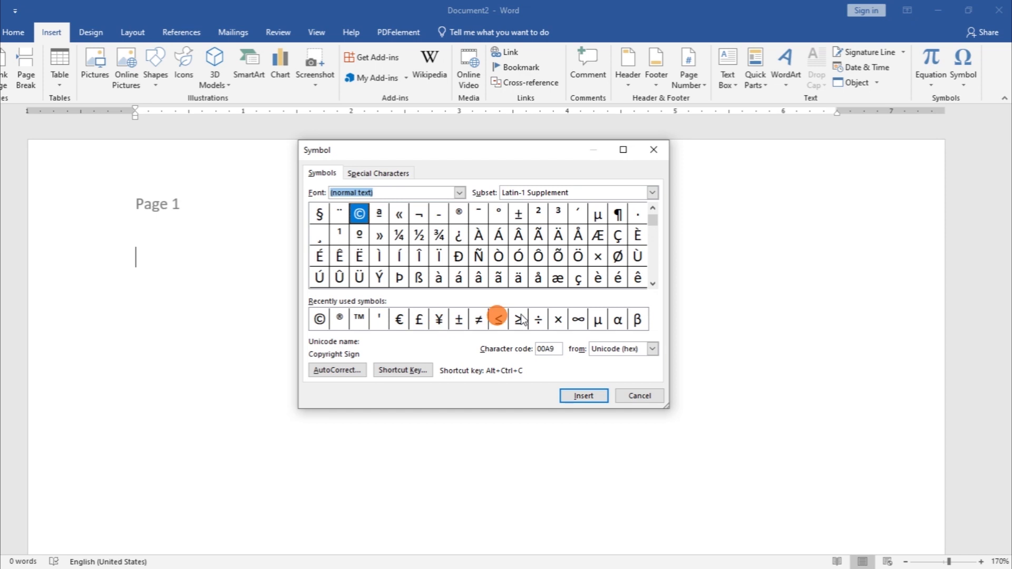
- Insert the micro sign (µ) from the recently used symbols and close the Symbol dialog
click(597, 321)
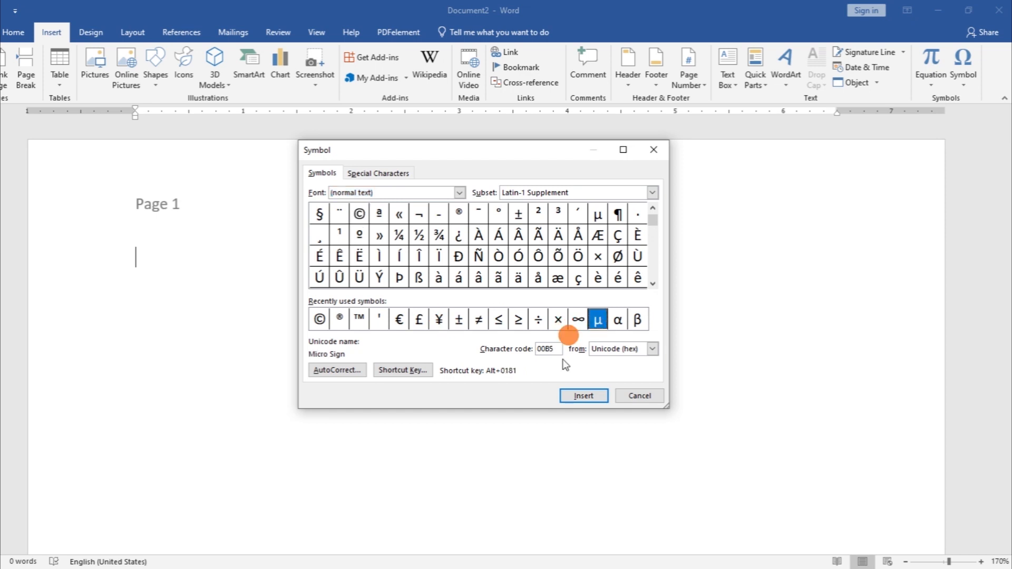
click(583, 396)
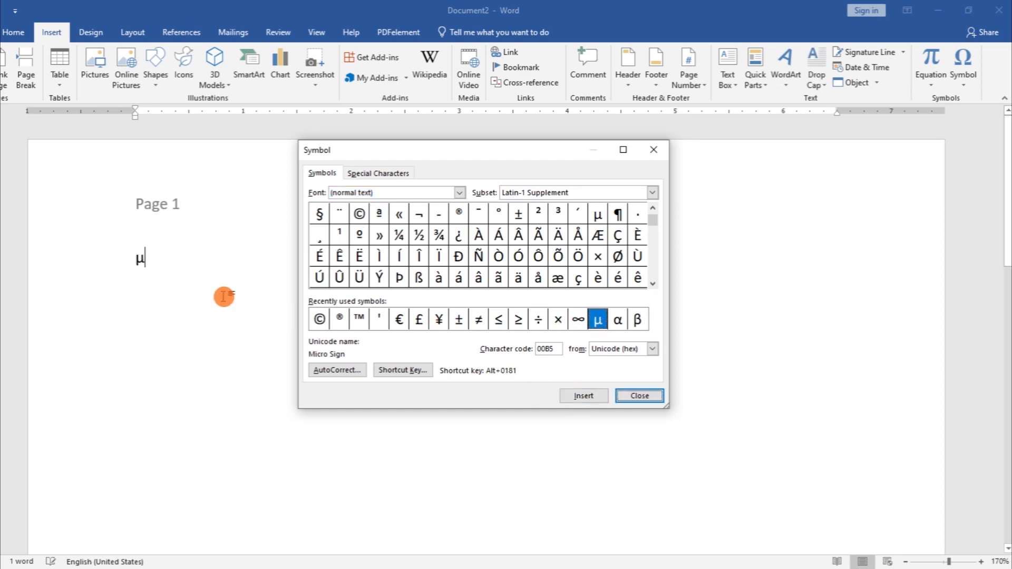
click(662, 150)
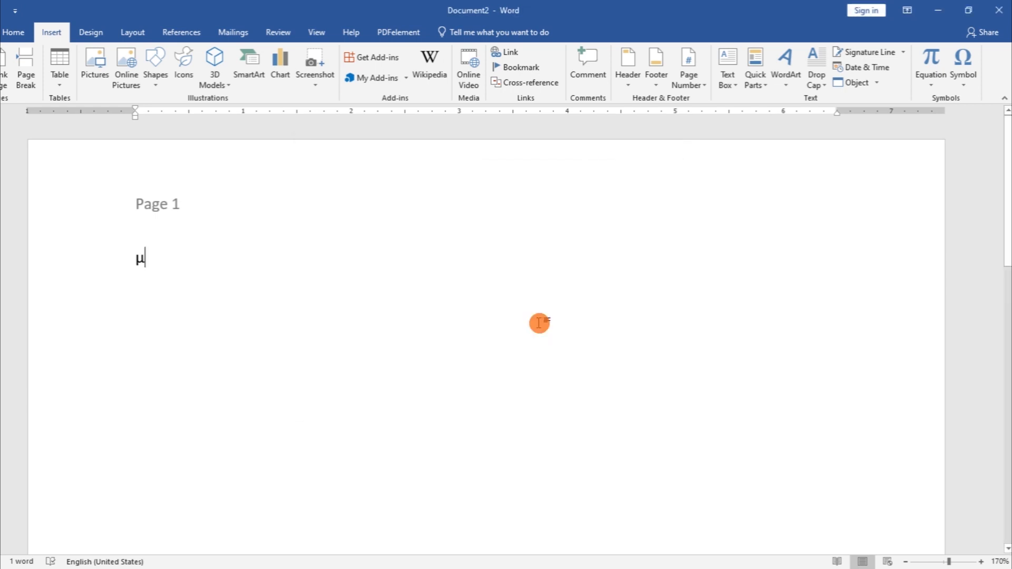
- Replace the µ with the text "I have this" and apply a Dropped drop cap to the letter "I"
key(BackSpace)
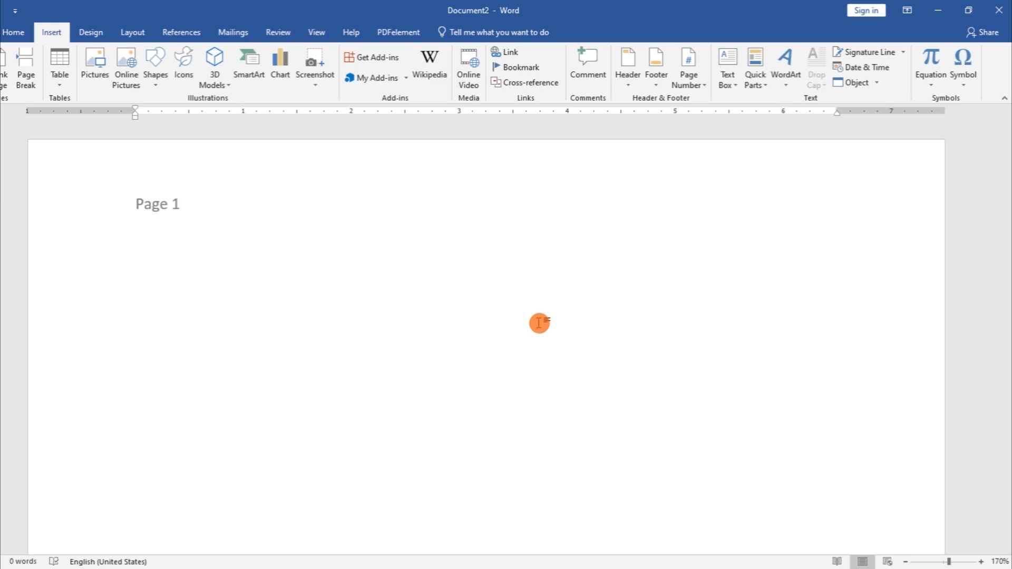
text(I have this)
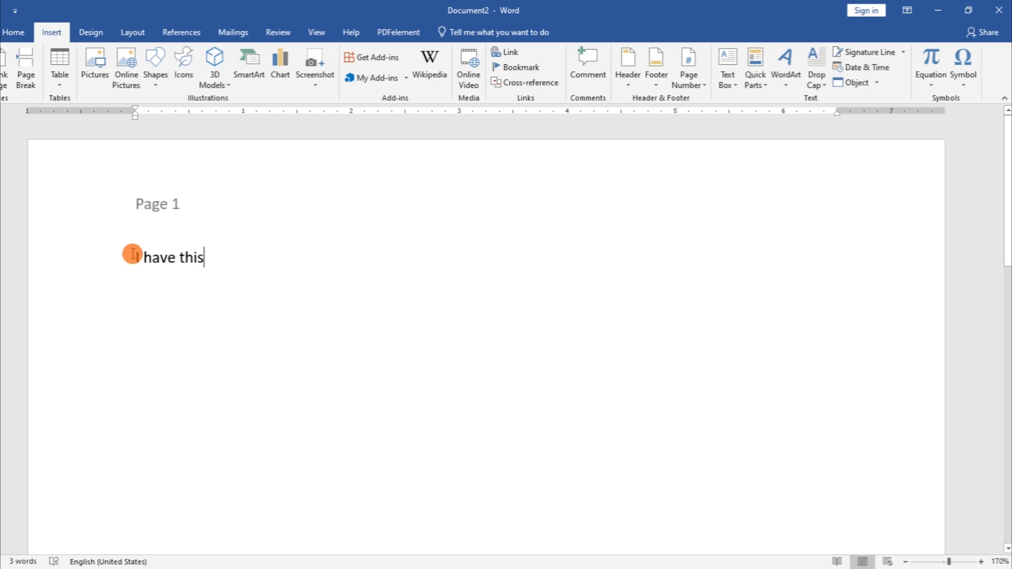
drag(132, 254, 139, 254)
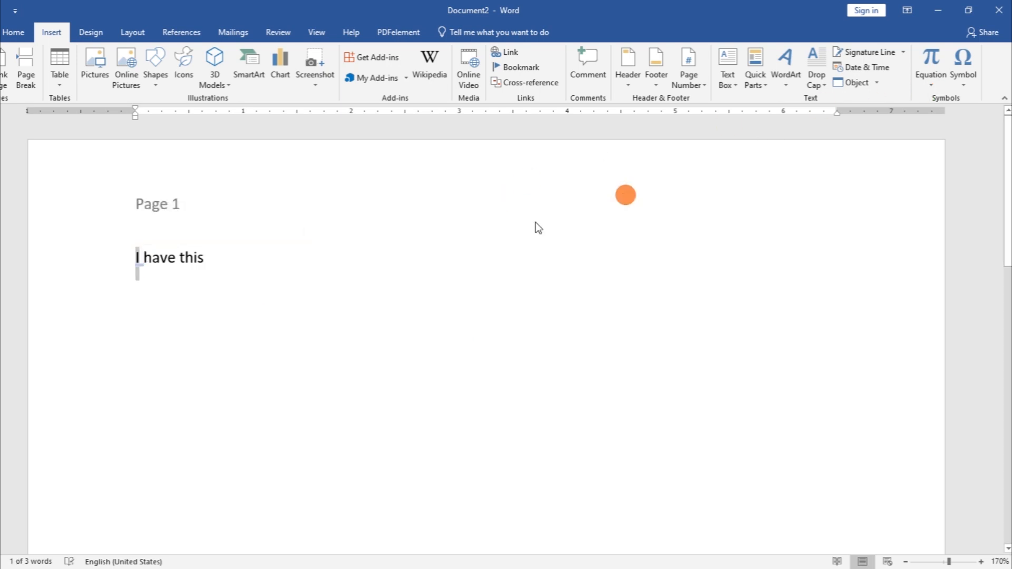
click(821, 67)
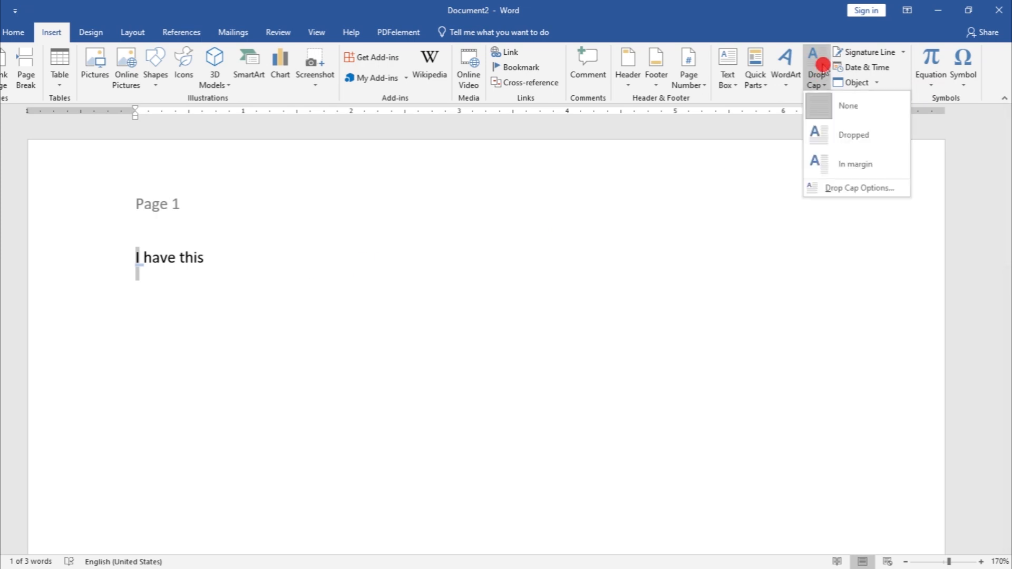
click(834, 129)
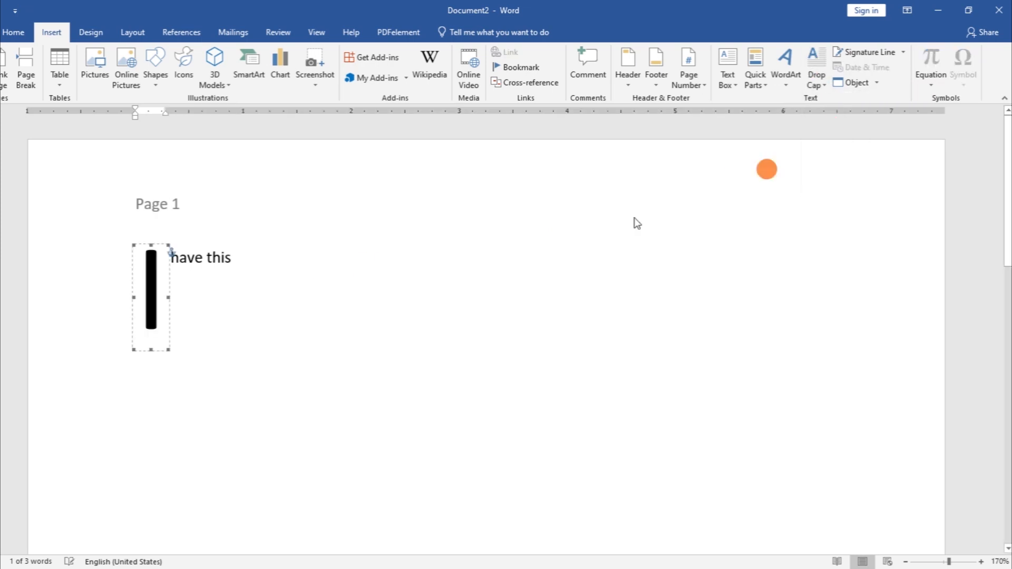
click(317, 311)
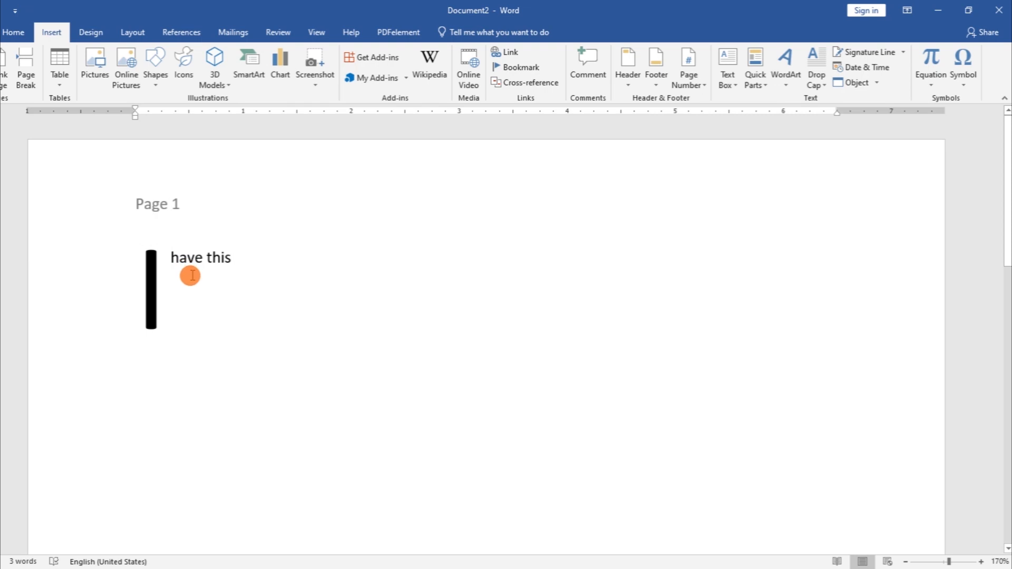
key(Return)
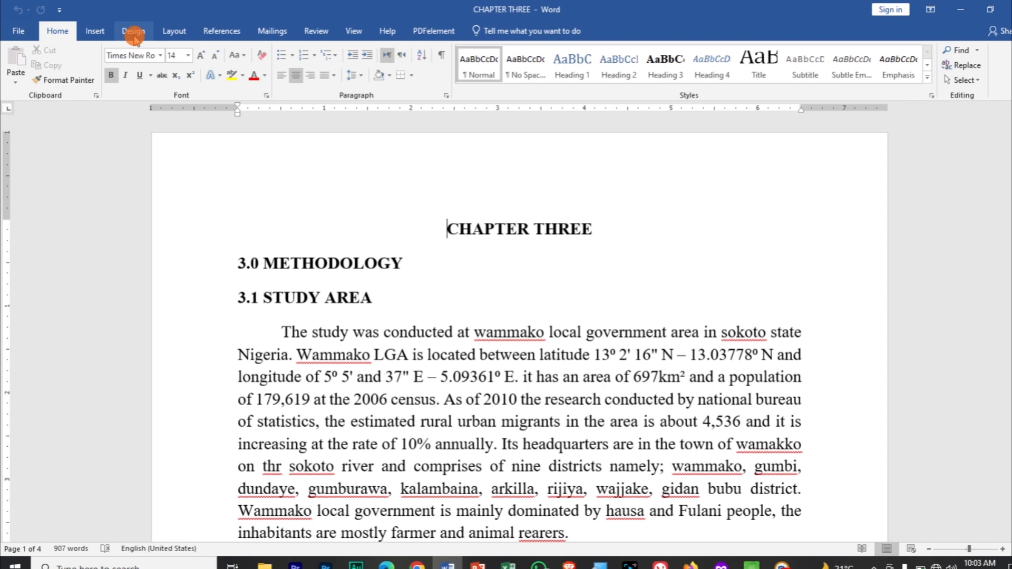
- Try the Gallery and Facet themes on the document and return it to the Office theme
click(134, 33)
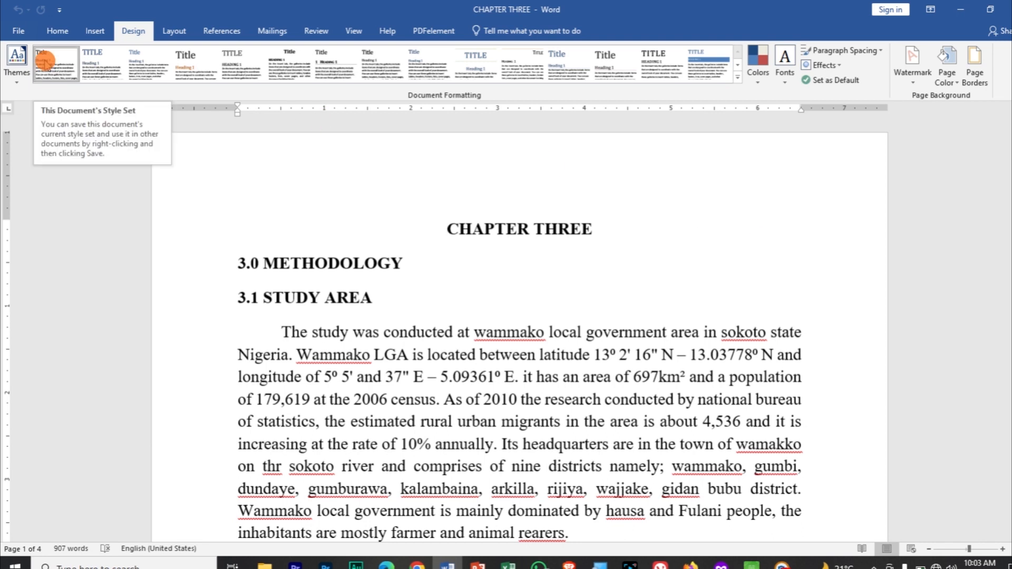
click(19, 79)
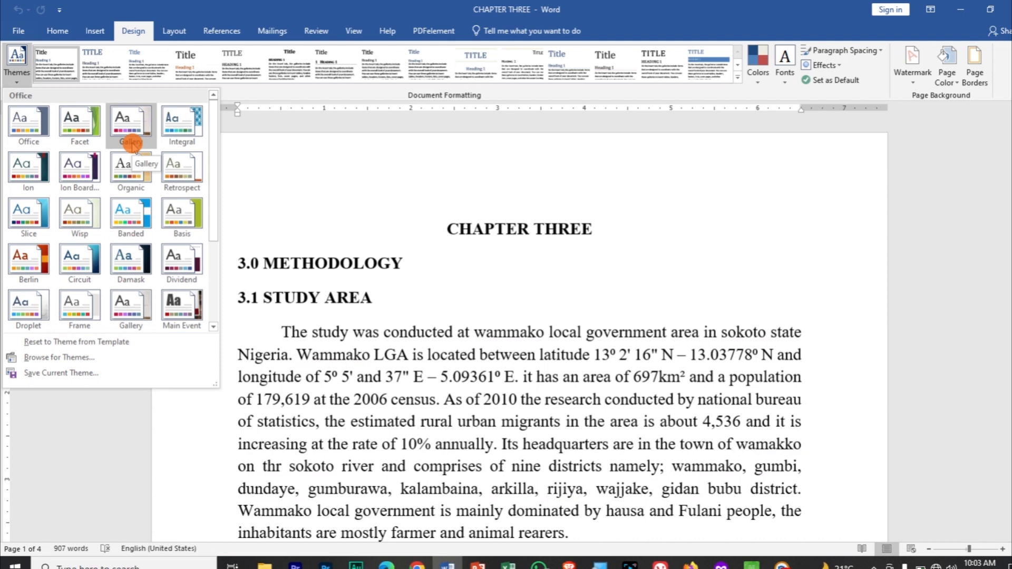
click(132, 143)
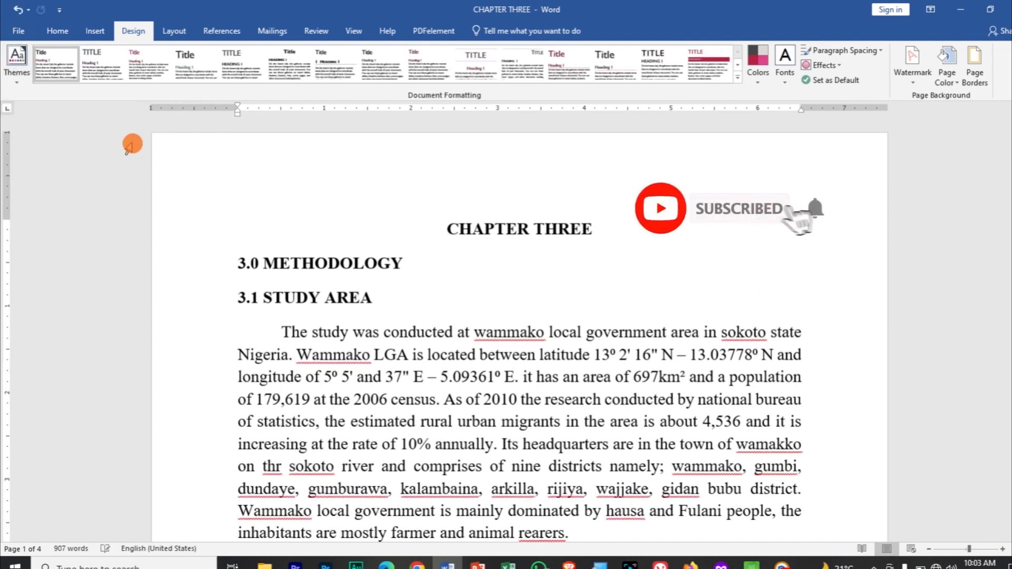
click(19, 71)
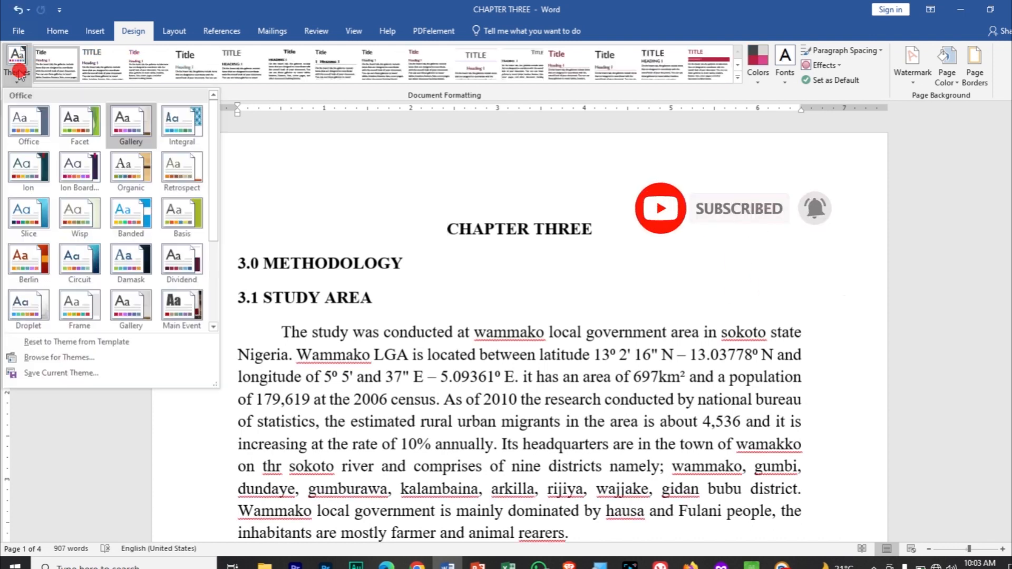
click(75, 132)
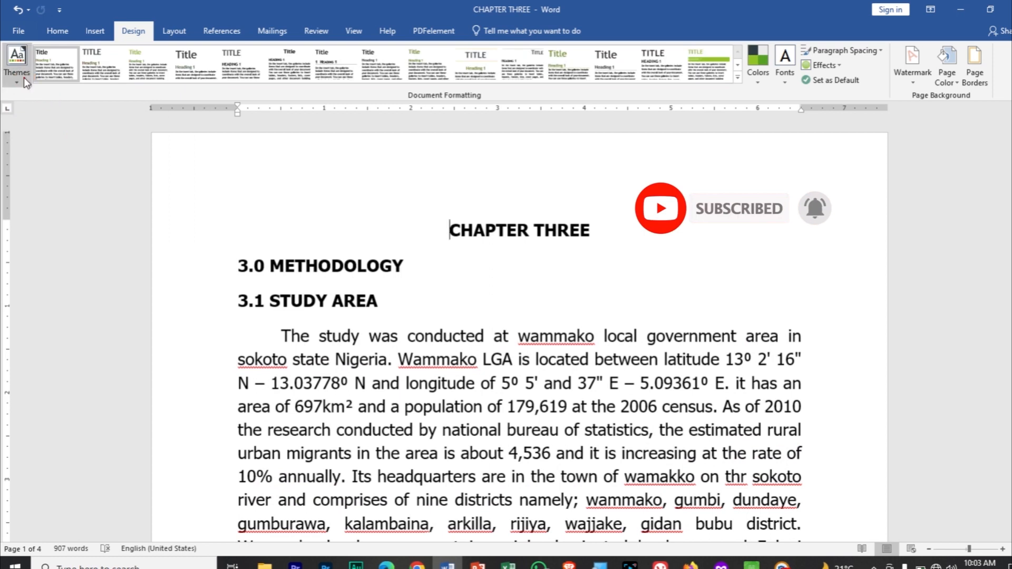
click(21, 73)
click(25, 140)
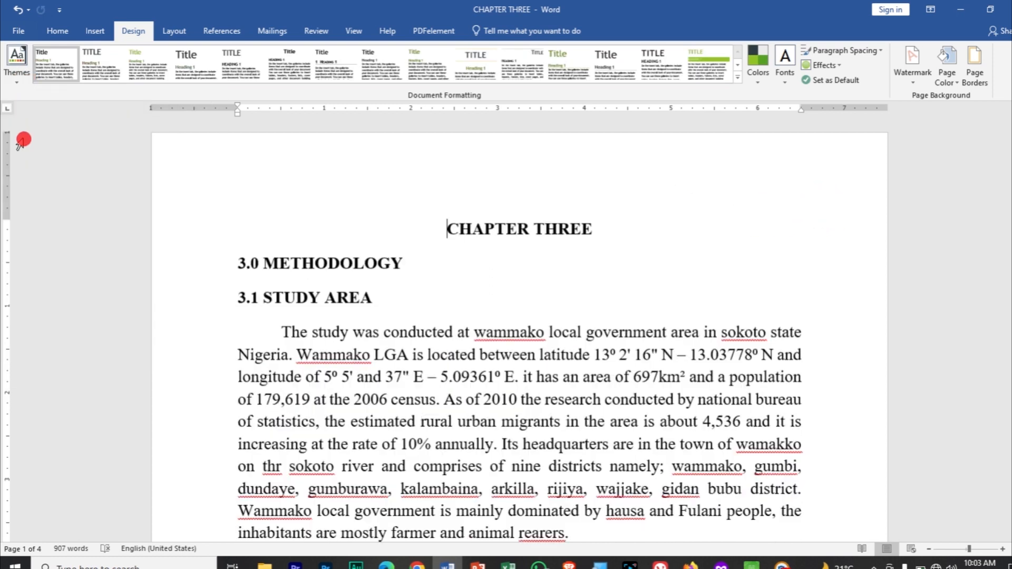
- Apply the Main Event theme and the built-in Shaded style set to the document
click(18, 69)
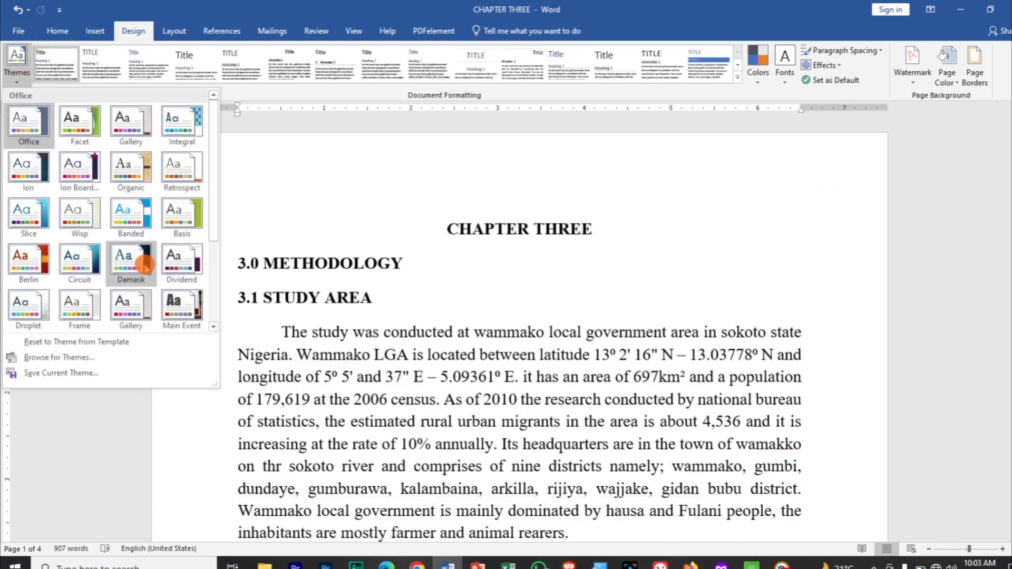
click(171, 310)
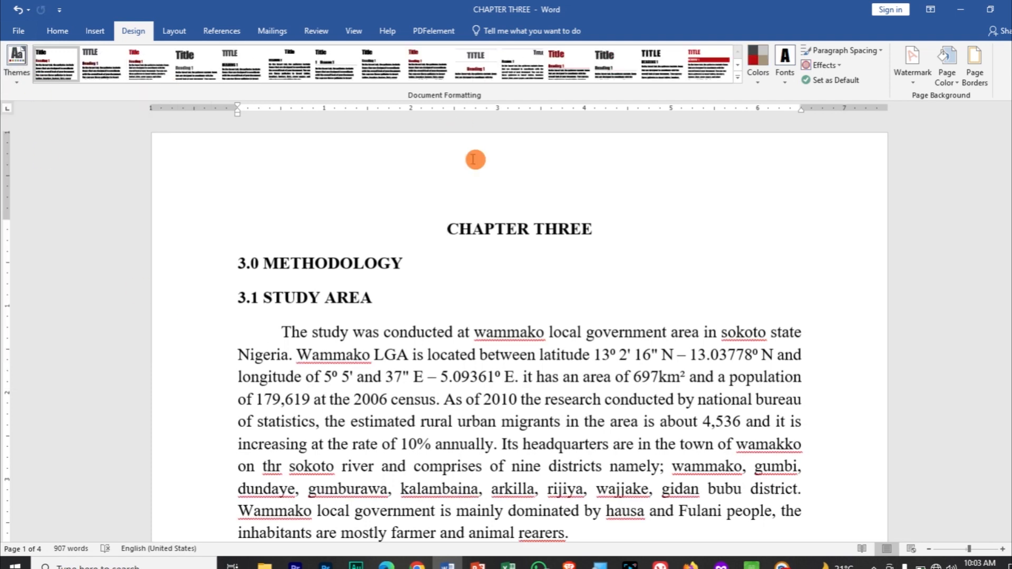
click(736, 79)
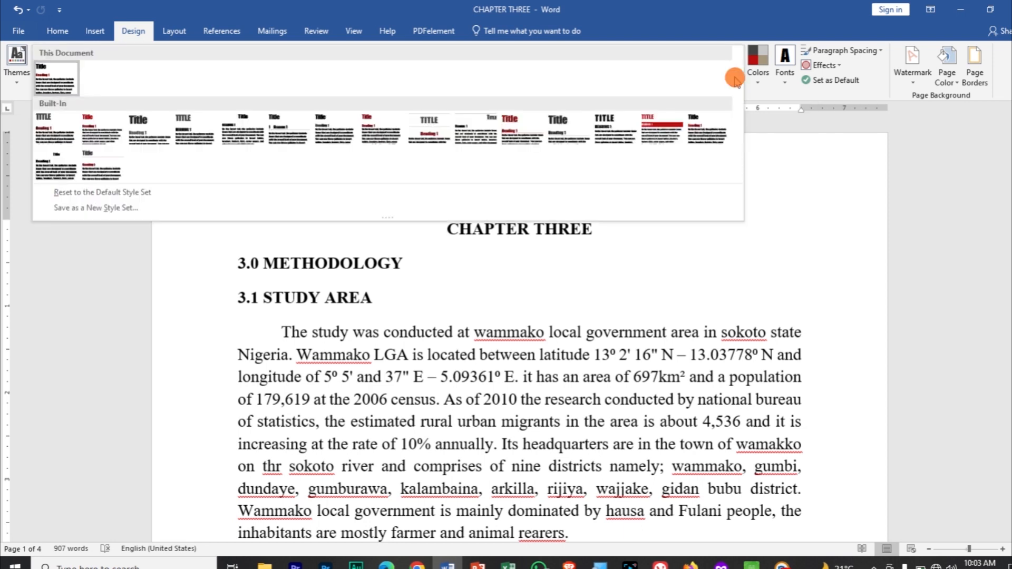
click(667, 125)
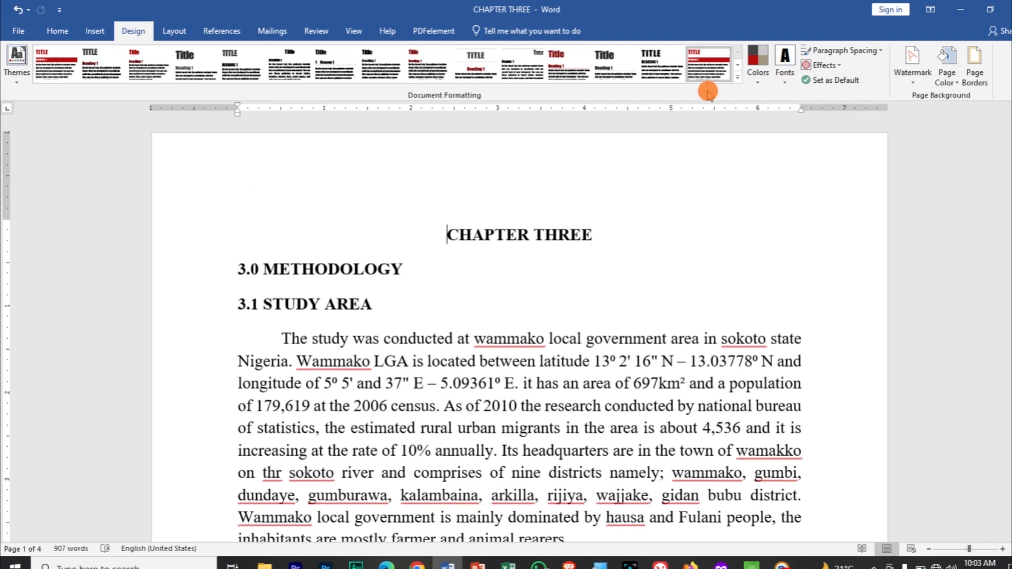
- Try the Red Orange and Grayscale theme colors, and settle on the Office color set
click(762, 84)
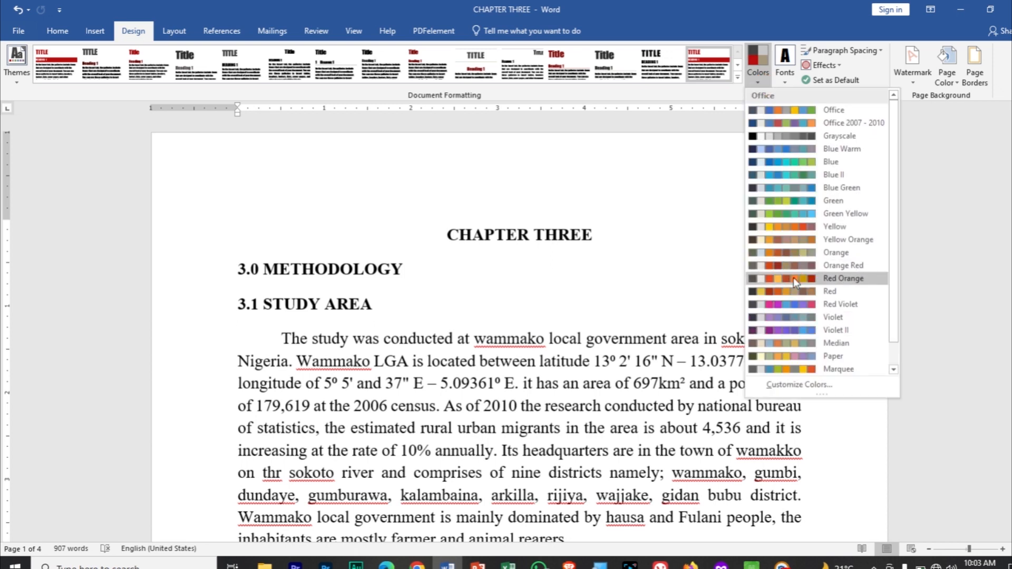
click(794, 278)
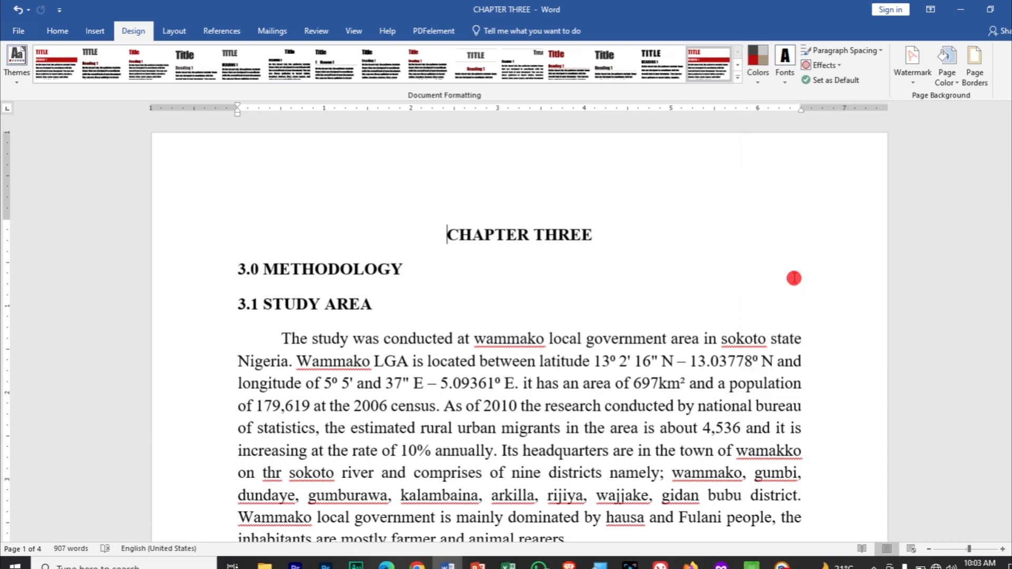
click(754, 77)
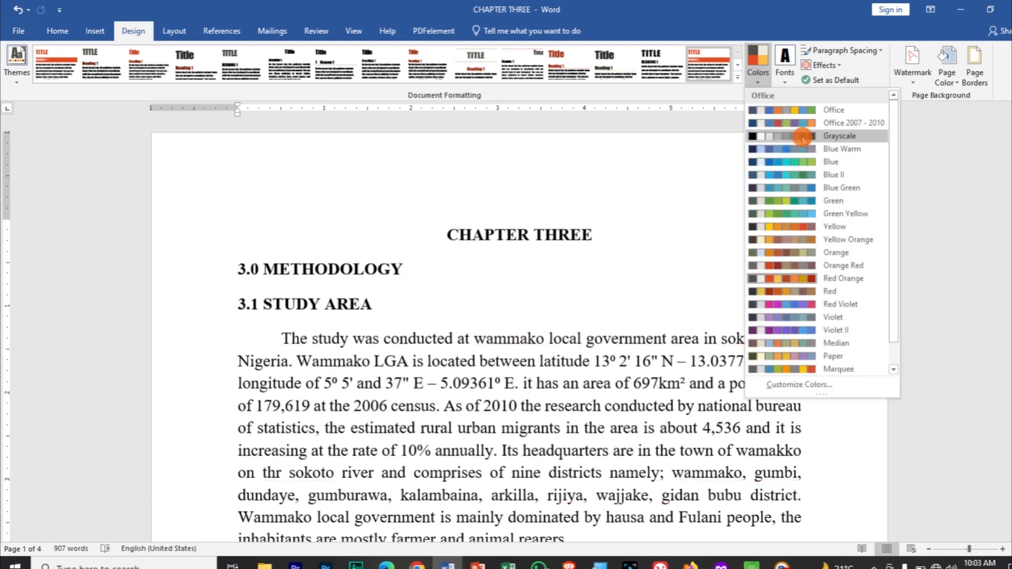
click(802, 139)
click(758, 76)
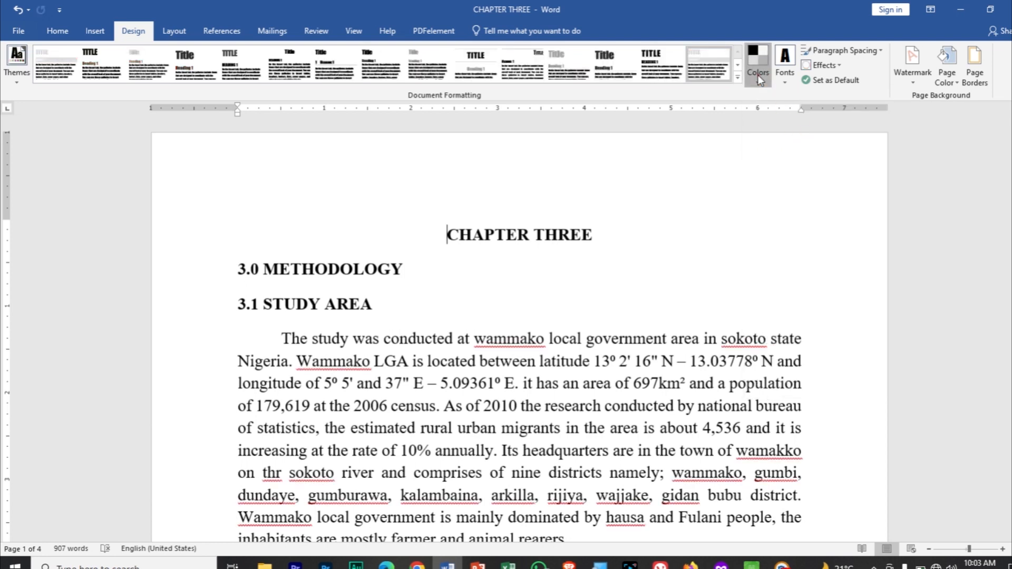
click(780, 112)
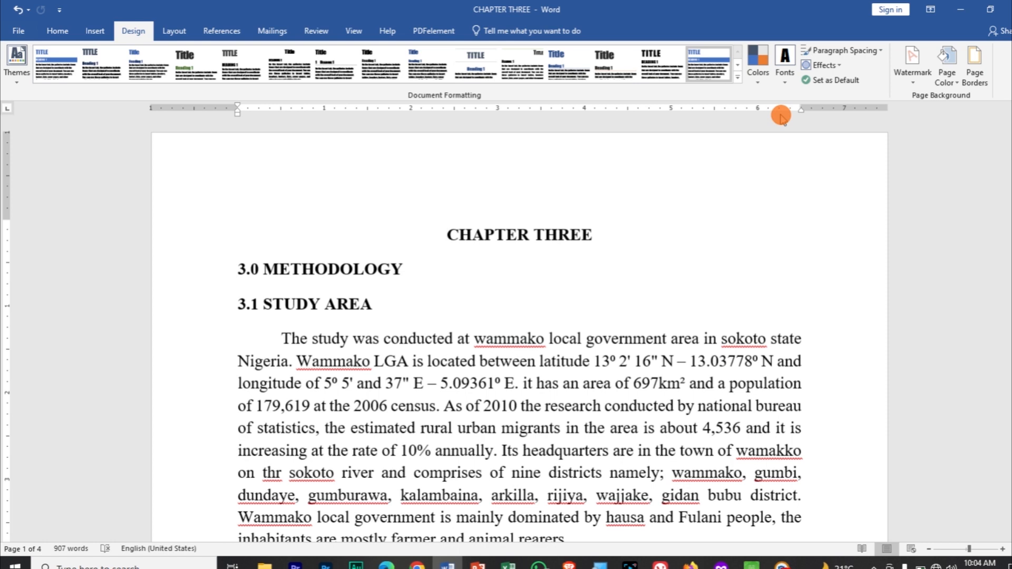
- Select the whole document and apply the Tw Cen MT theme fonts
key(ctrl+a)
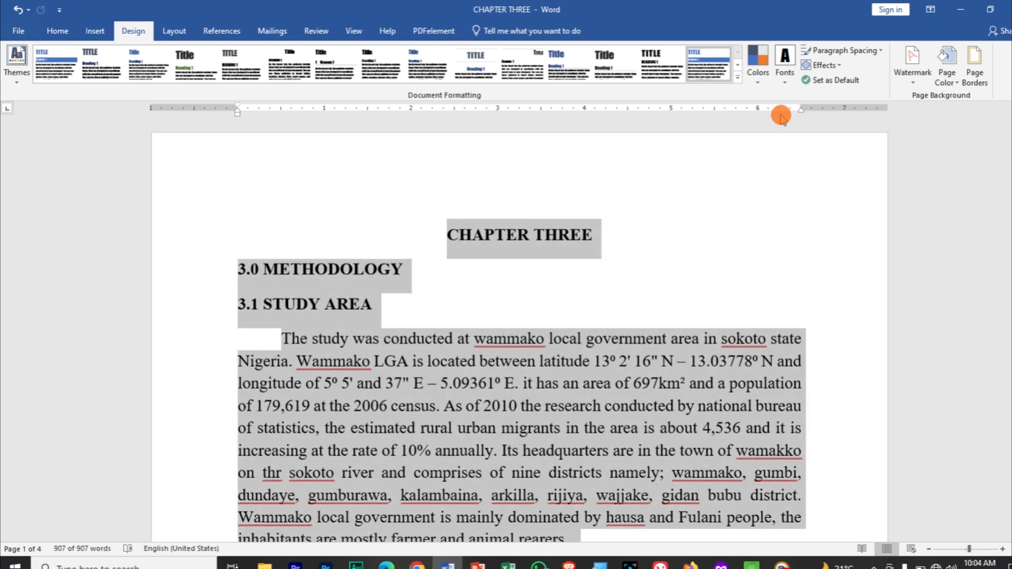
click(785, 81)
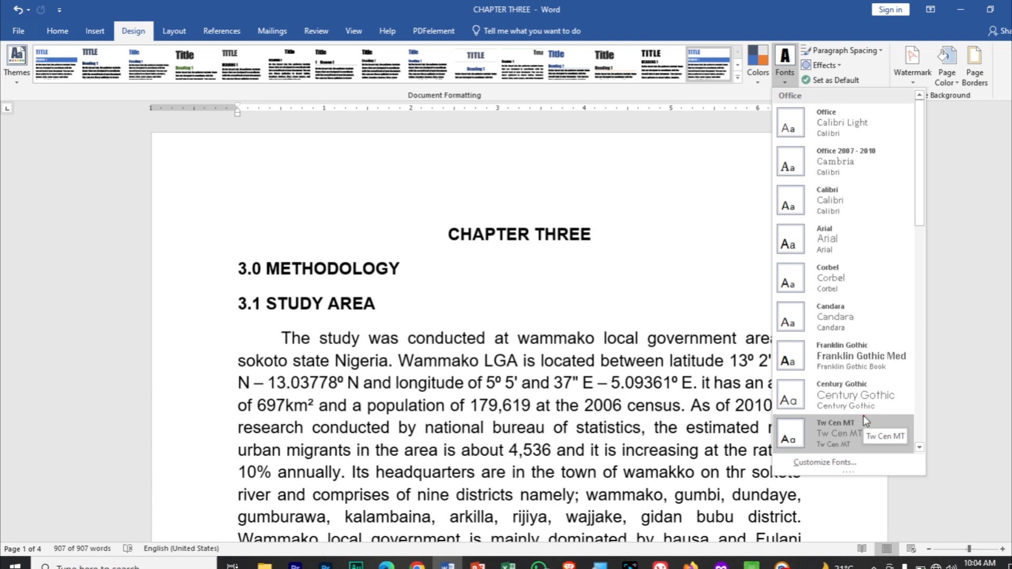
click(864, 419)
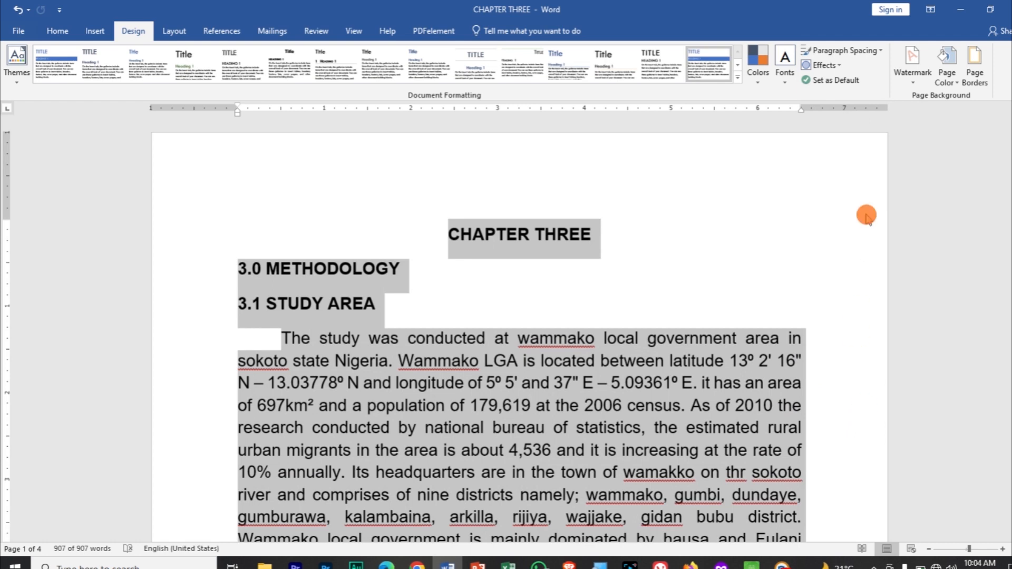
- Try the No Paragraph Space, Compact, Tight, Open and Relaxed paragraph spacings on the document
click(873, 51)
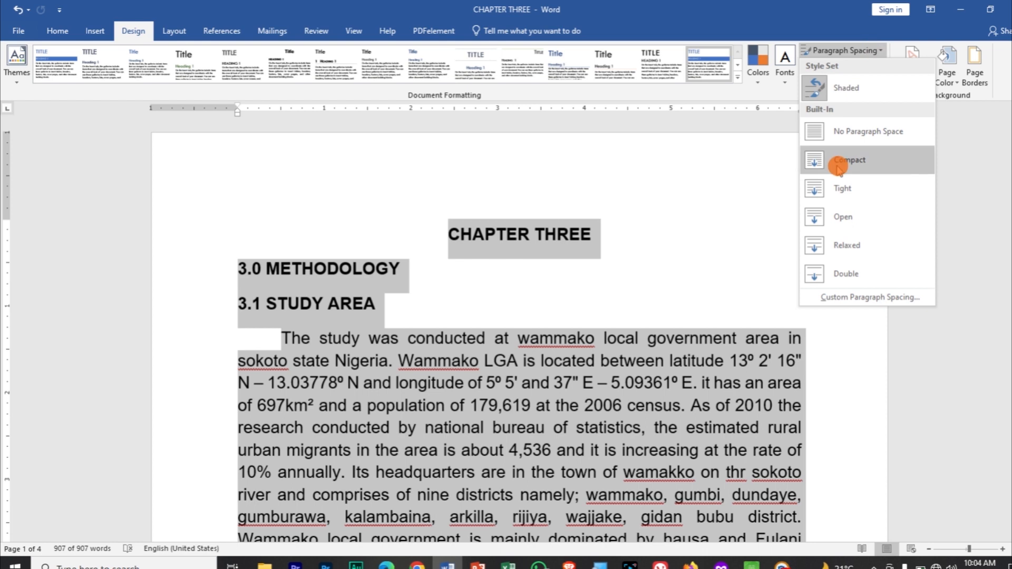
click(843, 130)
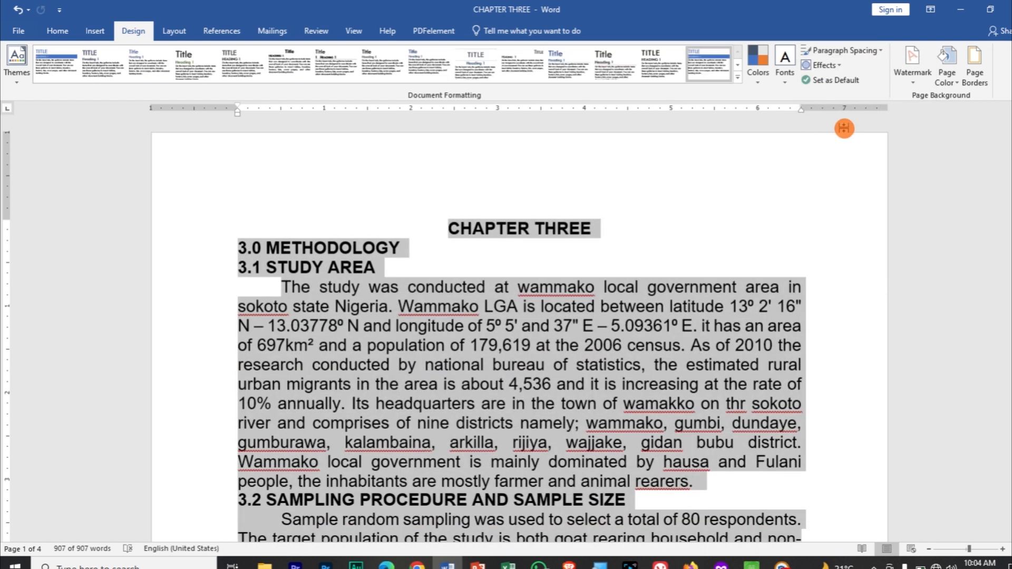
click(874, 55)
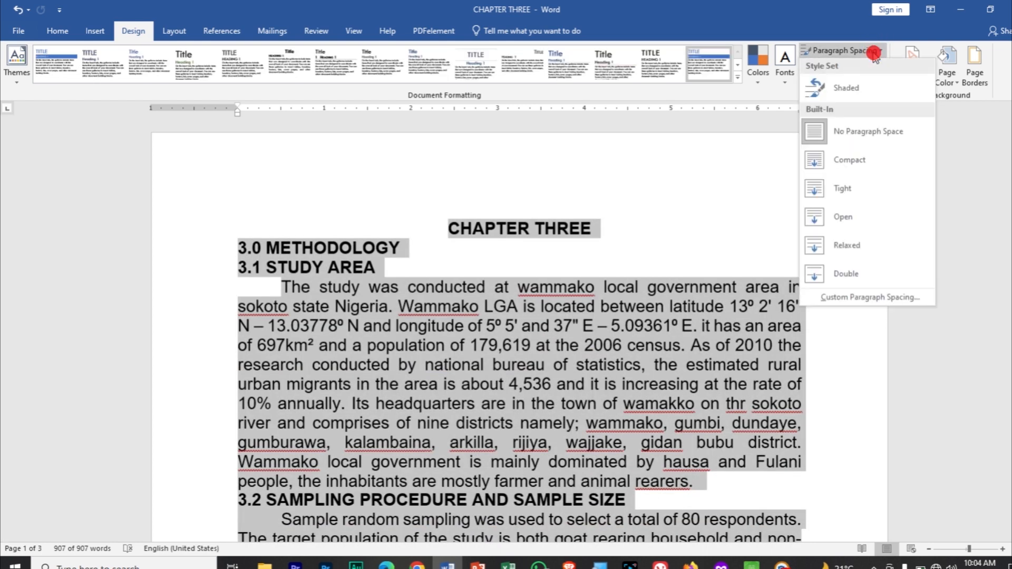
click(852, 158)
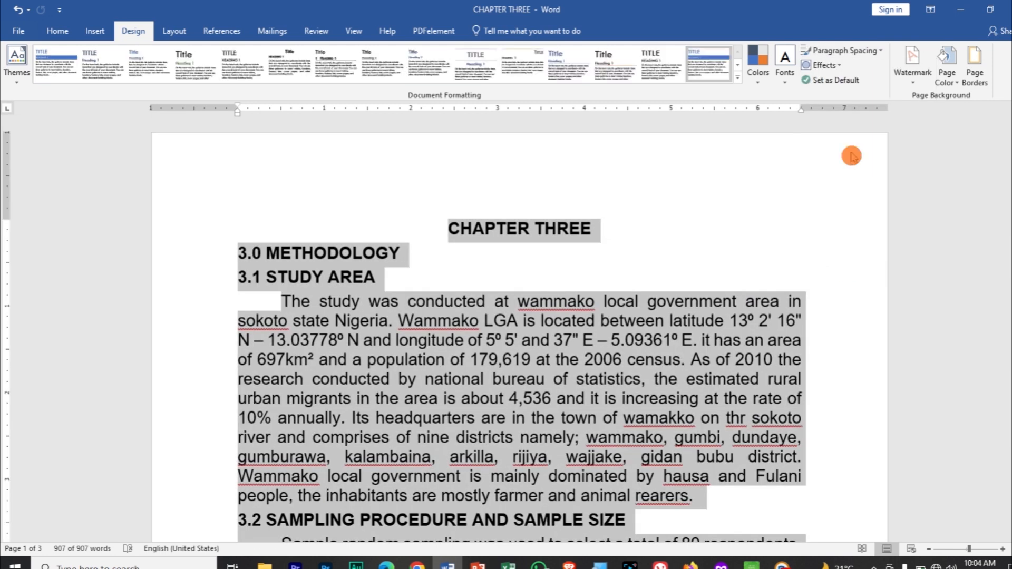
click(873, 51)
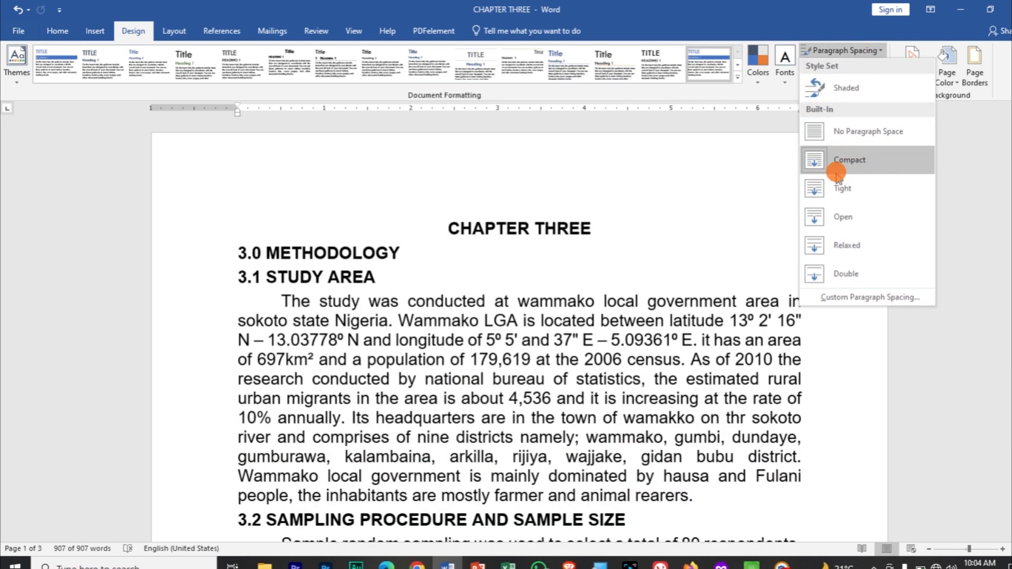
click(842, 188)
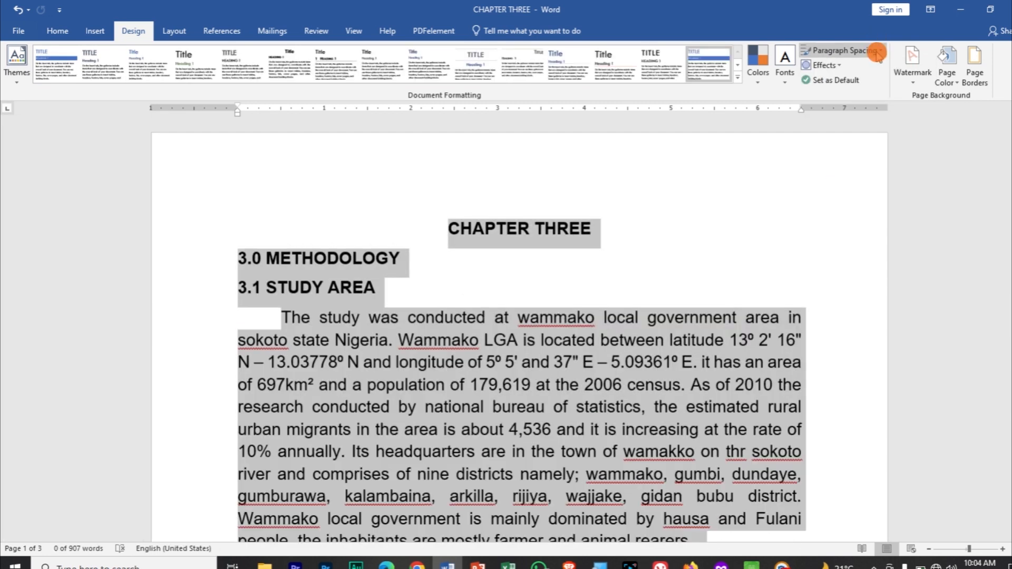
click(876, 48)
click(843, 216)
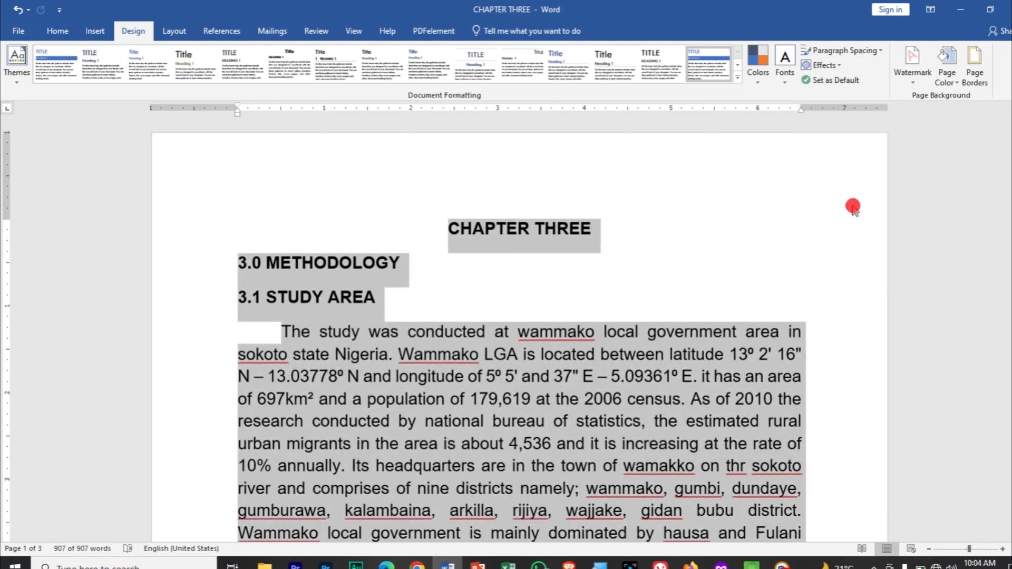
click(880, 51)
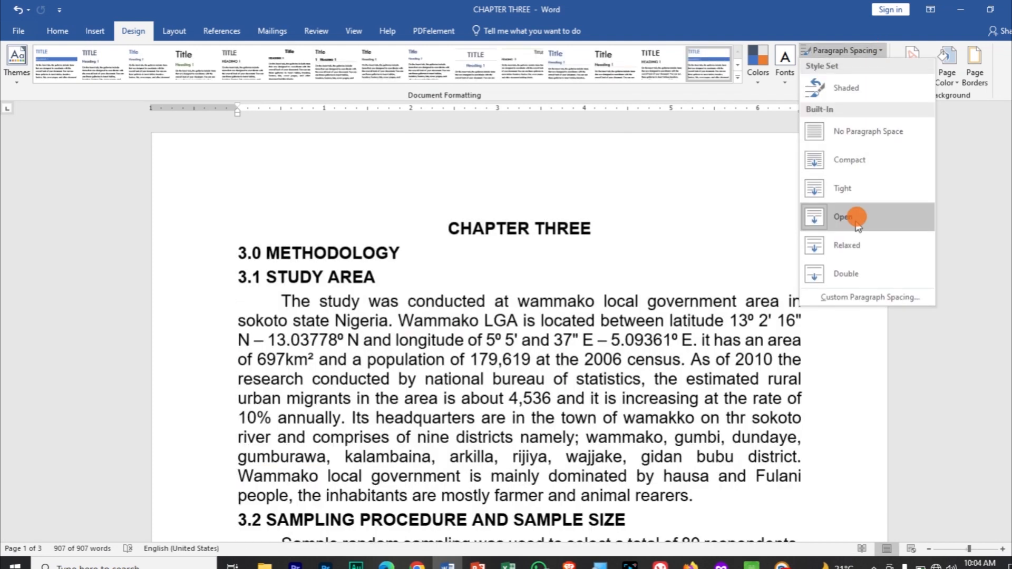
click(855, 246)
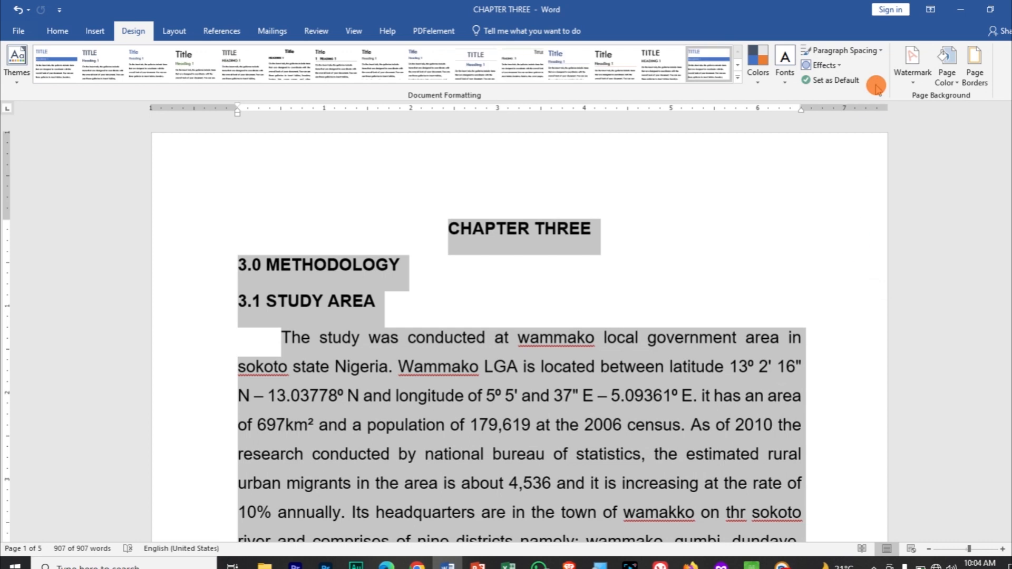
- Set the document's paragraph spacing to Double and deselect the text
click(878, 52)
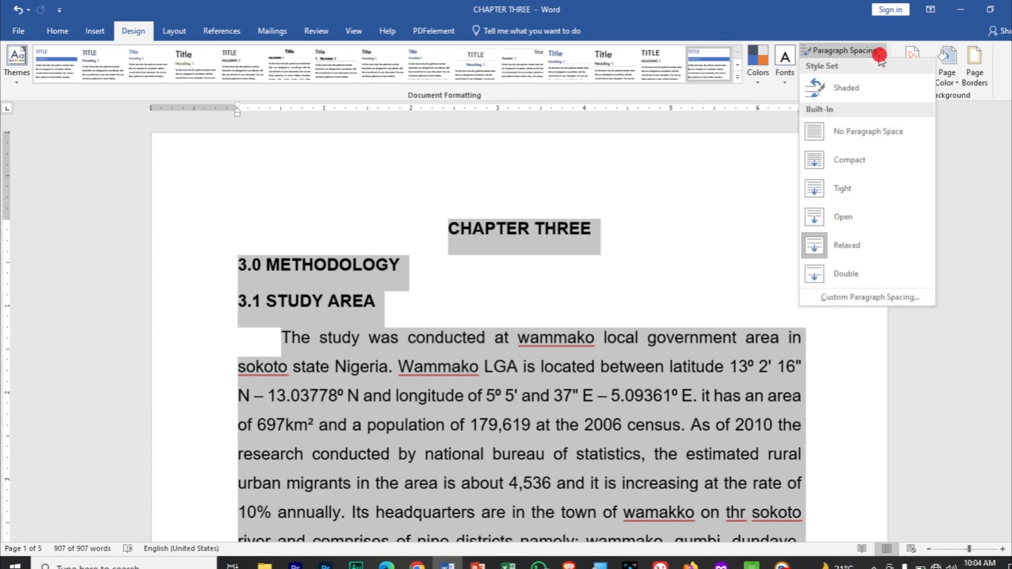
click(857, 275)
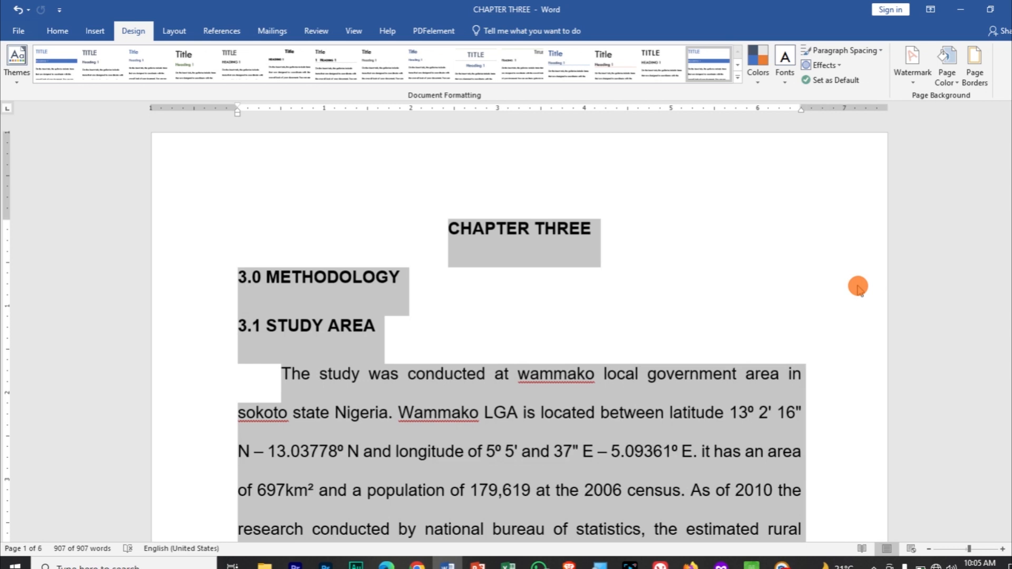
click(708, 258)
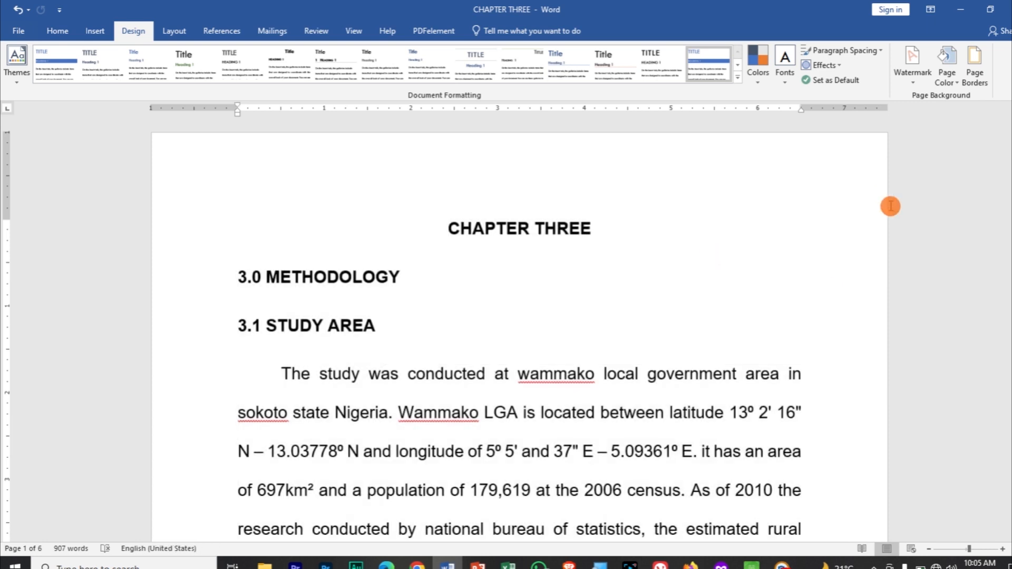
- Add the CONFIDENTIAL 1 watermark to the document and view it behind the text
click(908, 88)
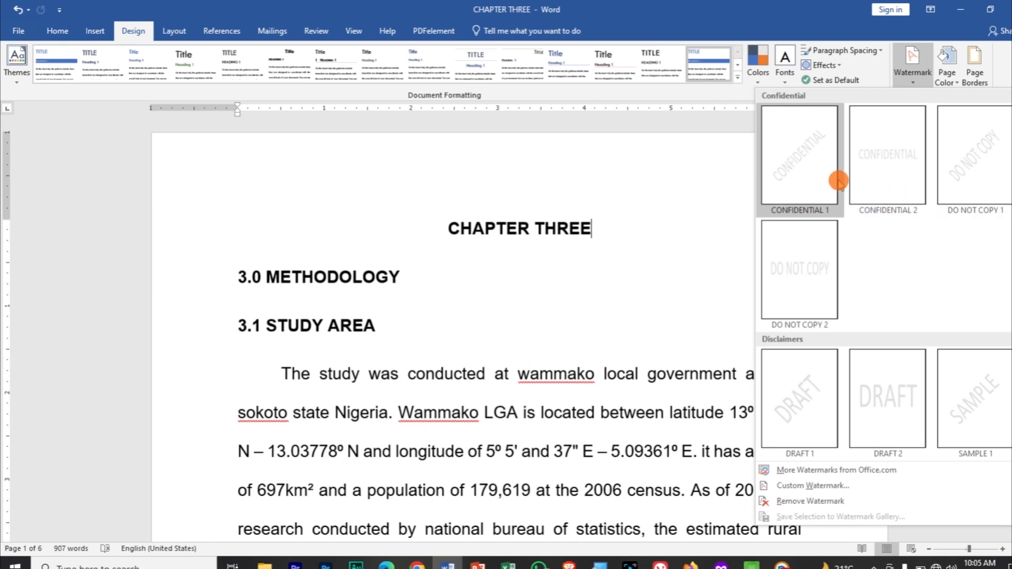
click(814, 165)
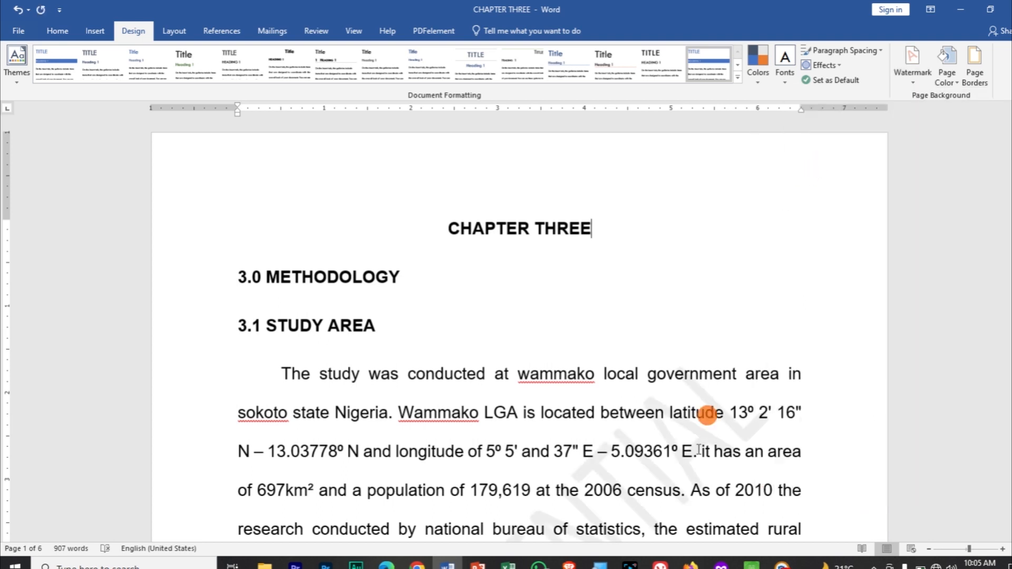
mouse_move(1011, 138)
mouse_down()
mouse_move(1010, 171)
mouse_move(1010, 145)
mouse_up()
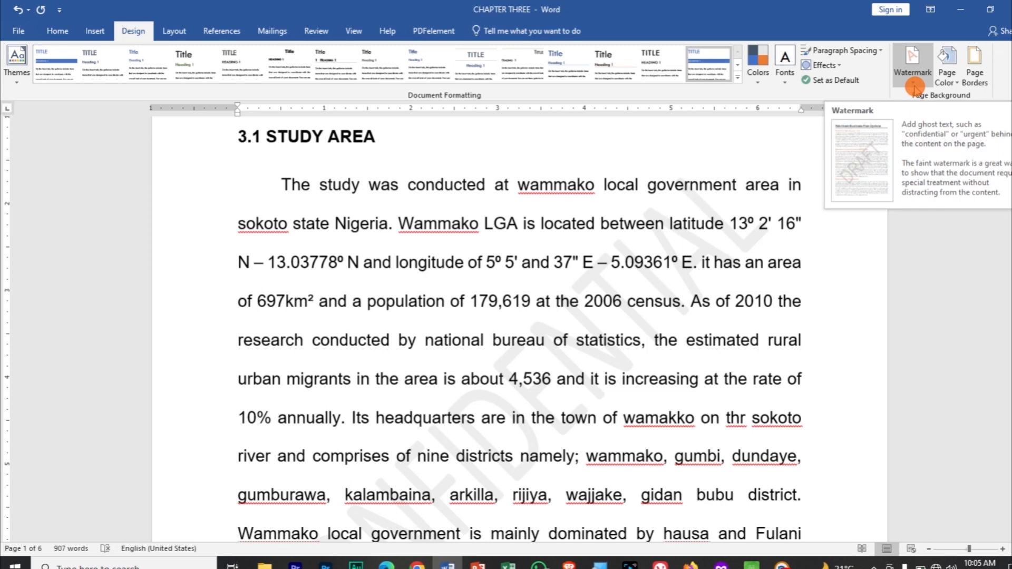
- Remove the CONFIDENTIAL watermark by applying the No watermark option in the custom watermark settings
click(915, 87)
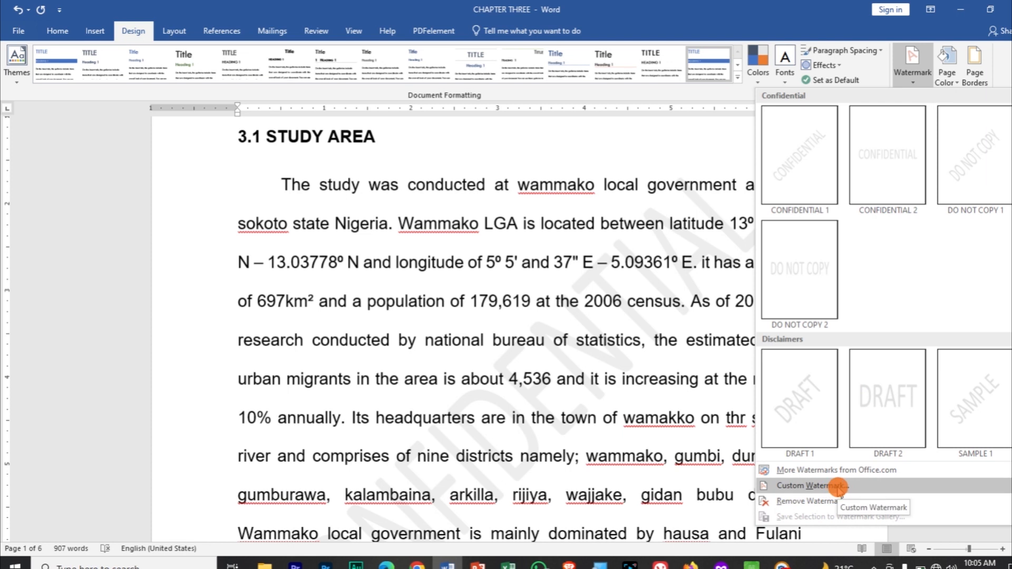
click(841, 485)
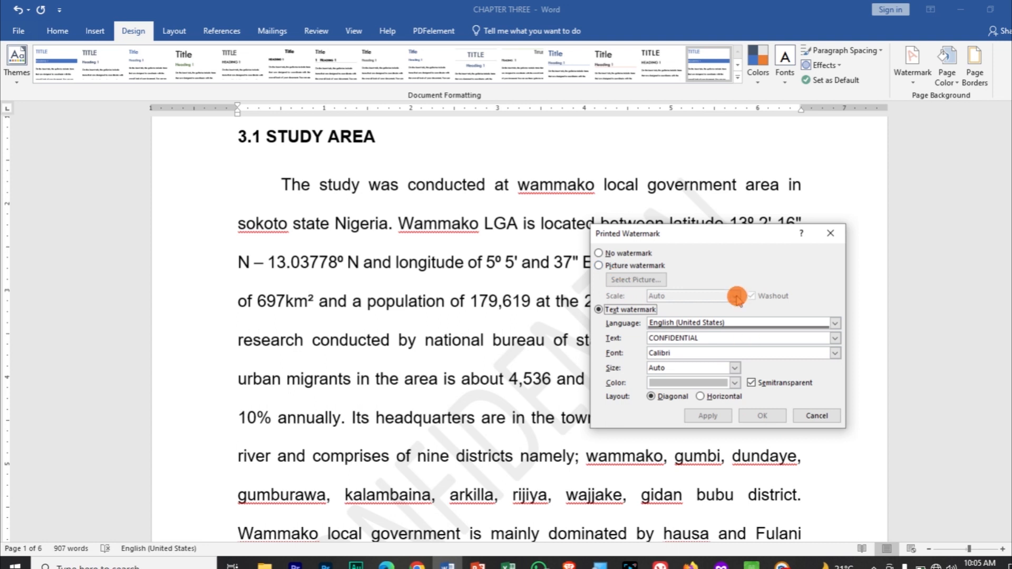
click(614, 254)
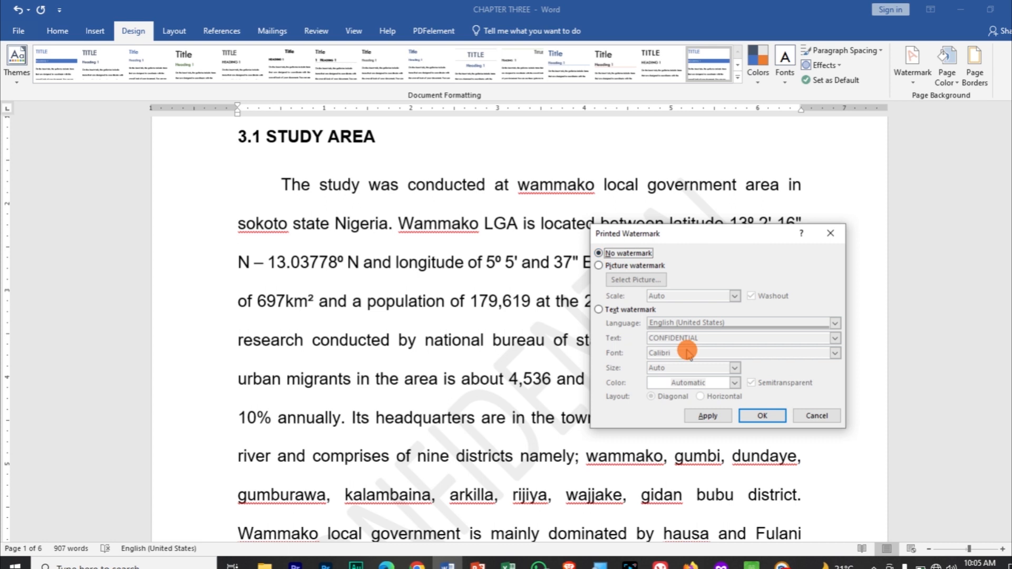
click(707, 416)
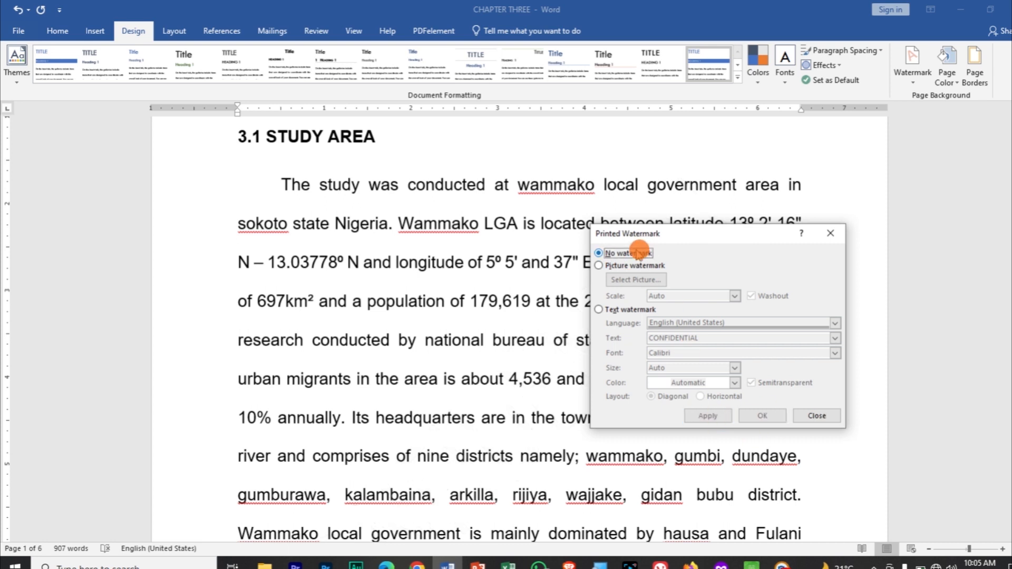
- Apply a washed-out picture watermark using the local image M M Digital Academy Logo JPEG at Auto scale
click(622, 266)
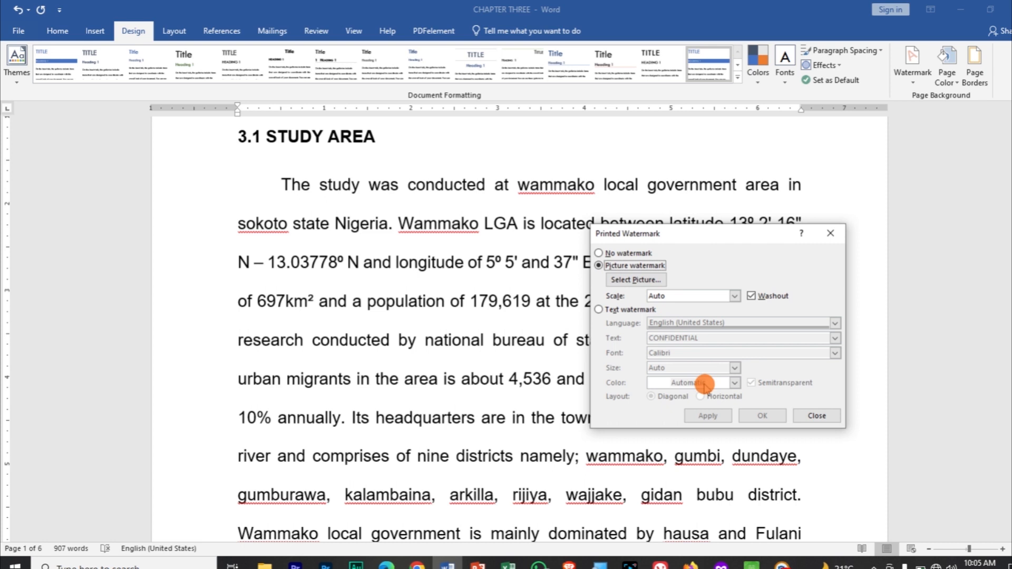
click(613, 279)
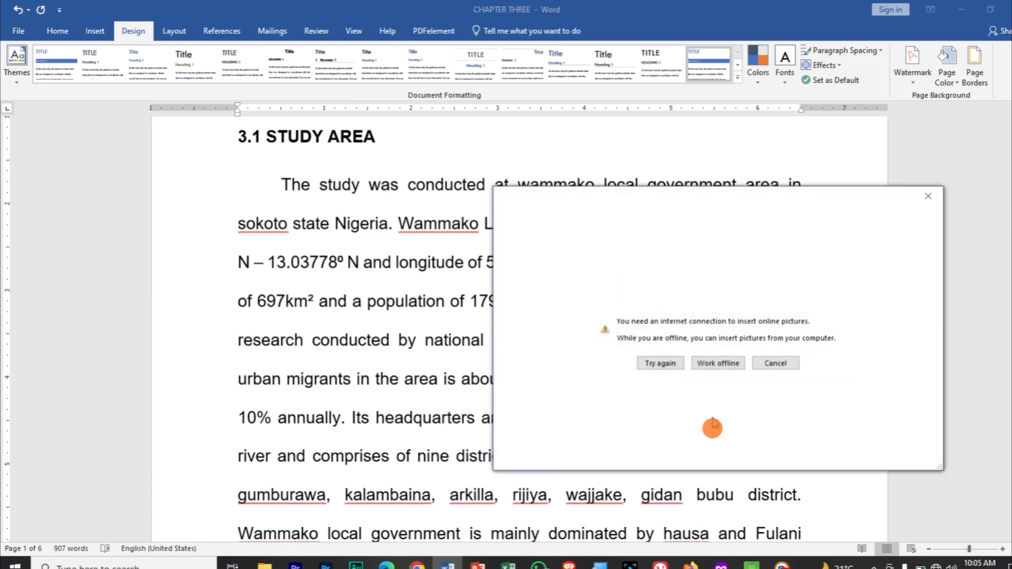
click(721, 365)
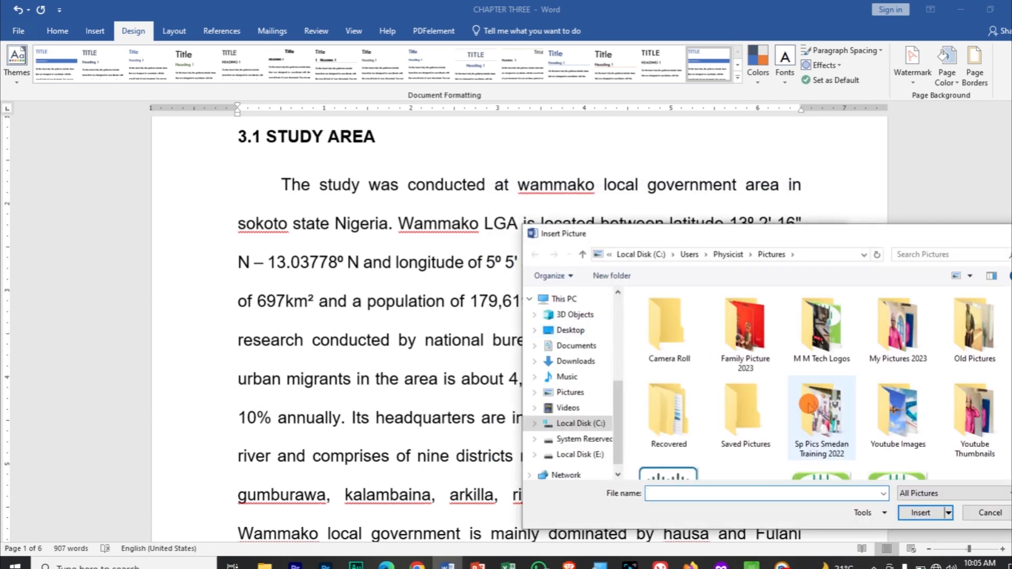
scroll(980, 369, down, 1)
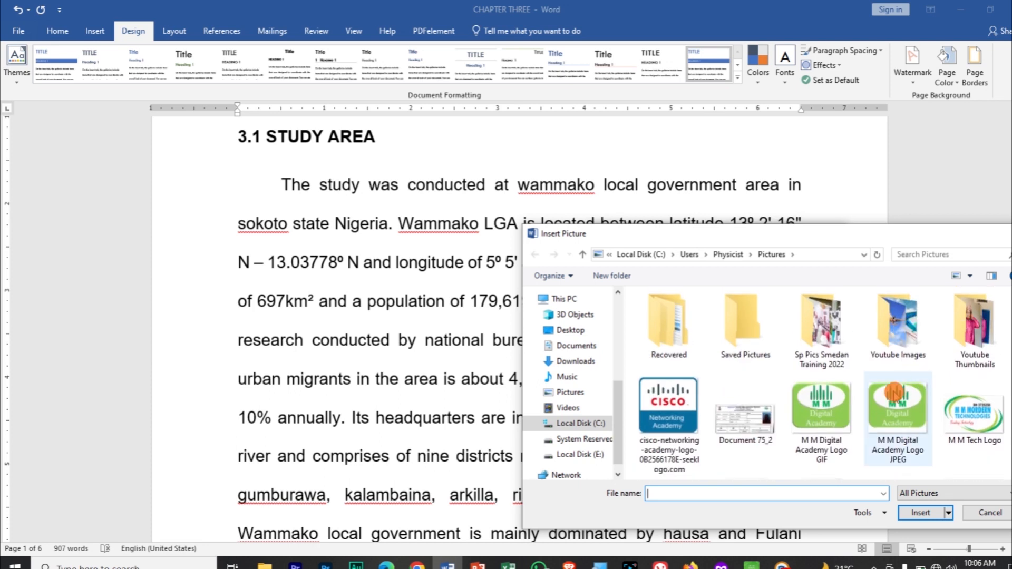
double_click(895, 393)
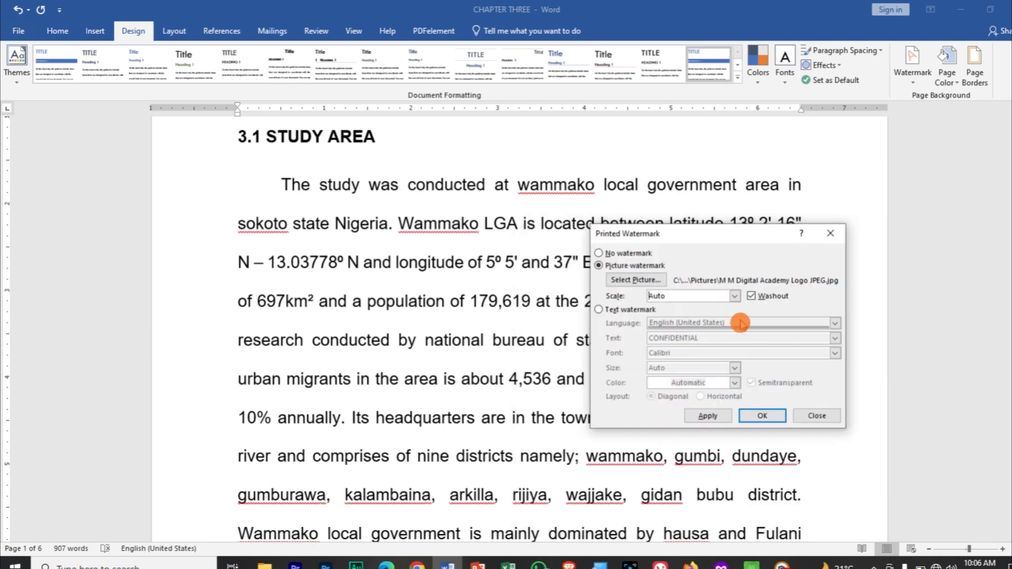
click(709, 417)
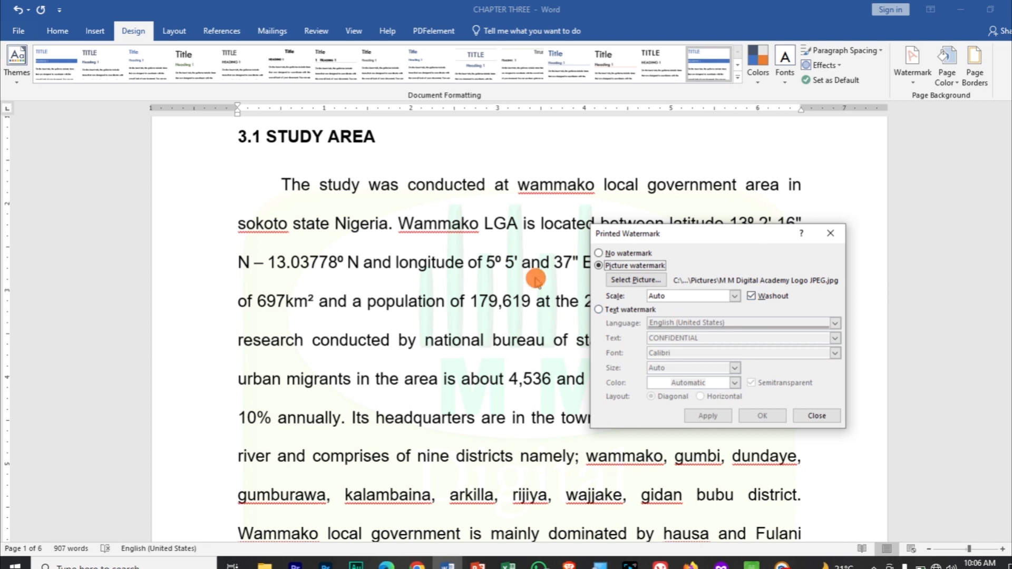
- Turn off Washout for the logo picture watermark, apply it and close the watermark settings
click(751, 297)
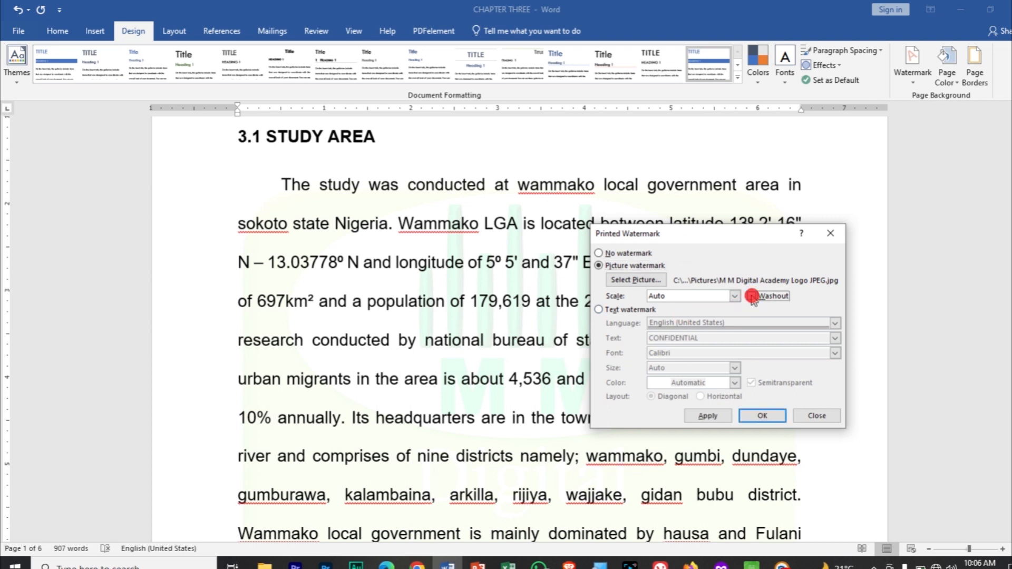
click(711, 415)
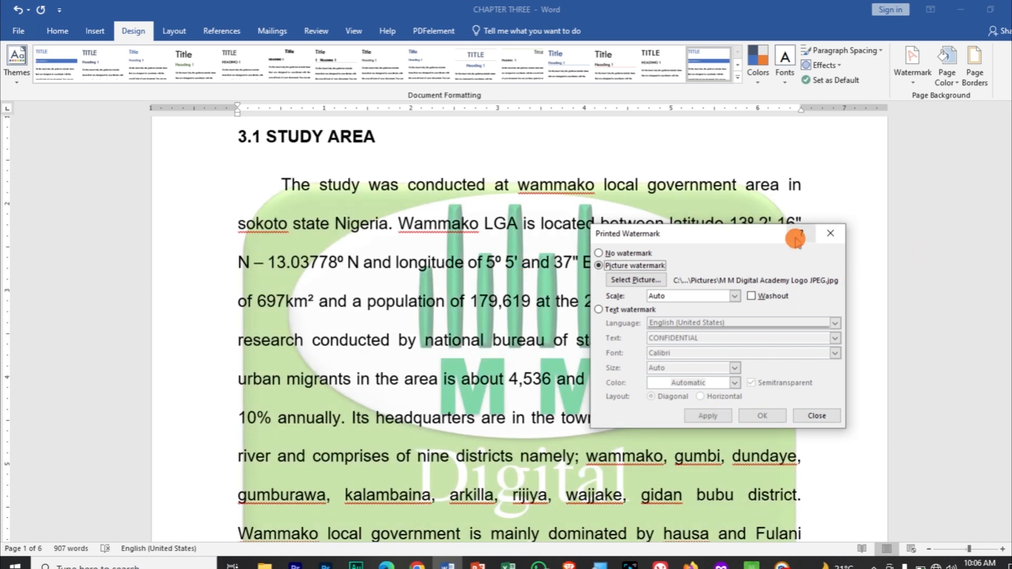
click(828, 232)
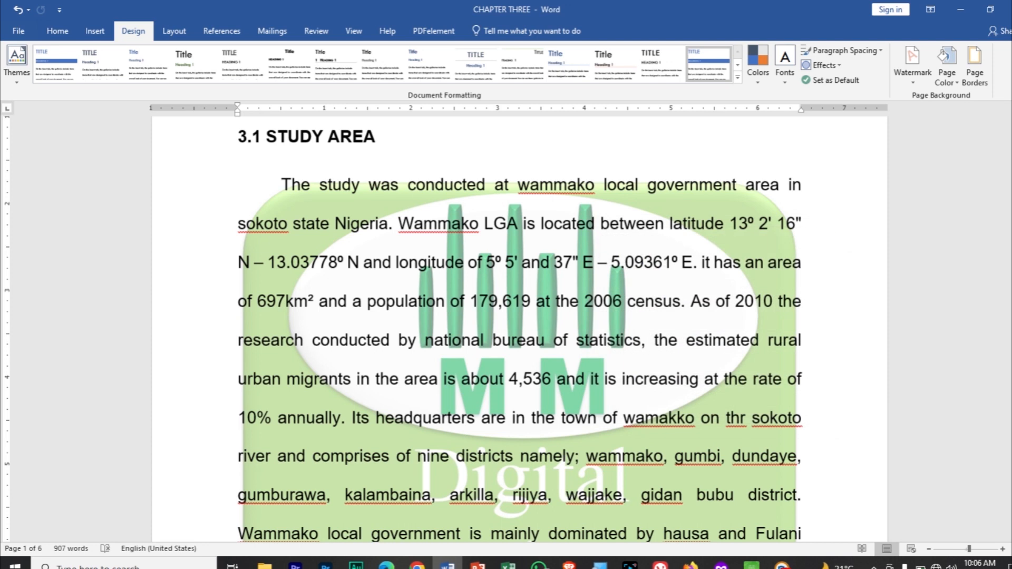
- Replace the picture watermark with a diagonal, semitransparent text watermark reading M M Digital
mouse_move(1011, 143)
mouse_down()
mouse_move(1010, 162)
mouse_move(1011, 130)
mouse_up()
click(918, 83)
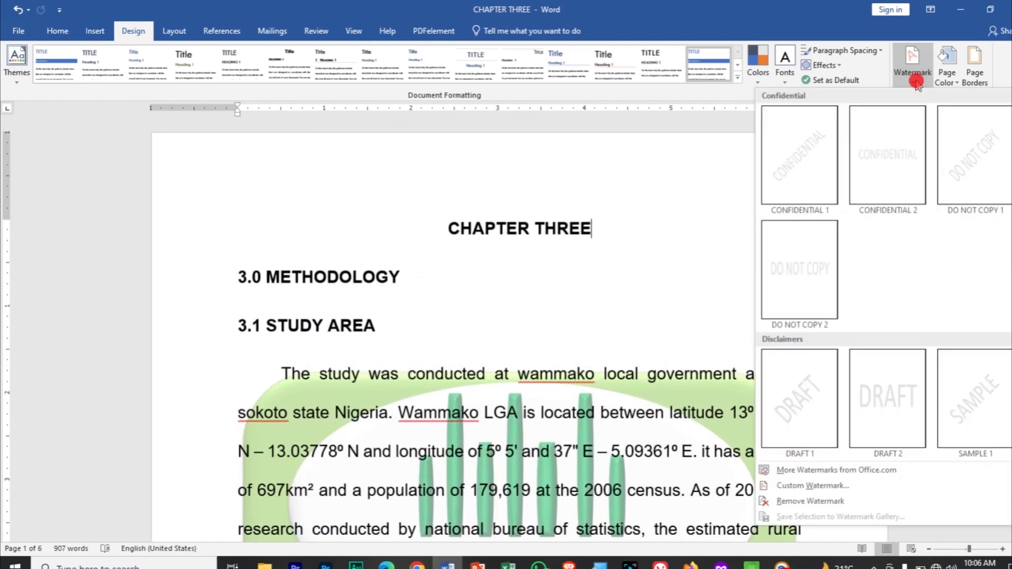
click(831, 490)
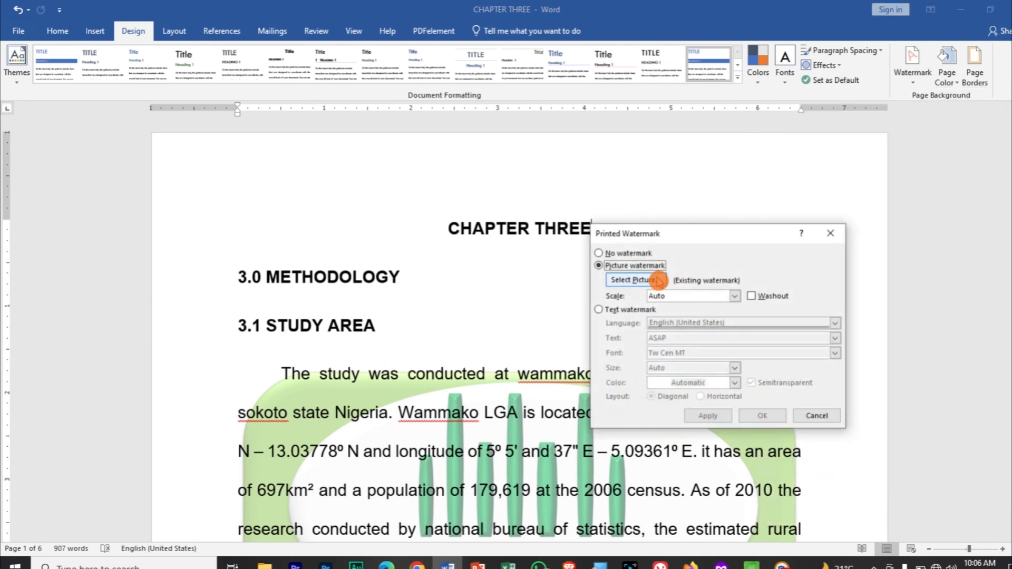
click(641, 253)
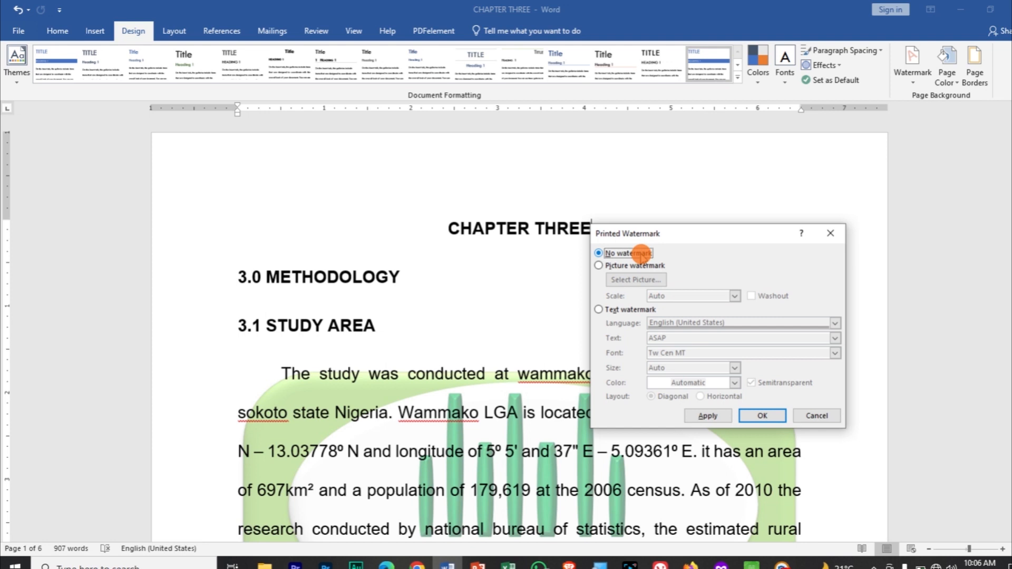
click(599, 311)
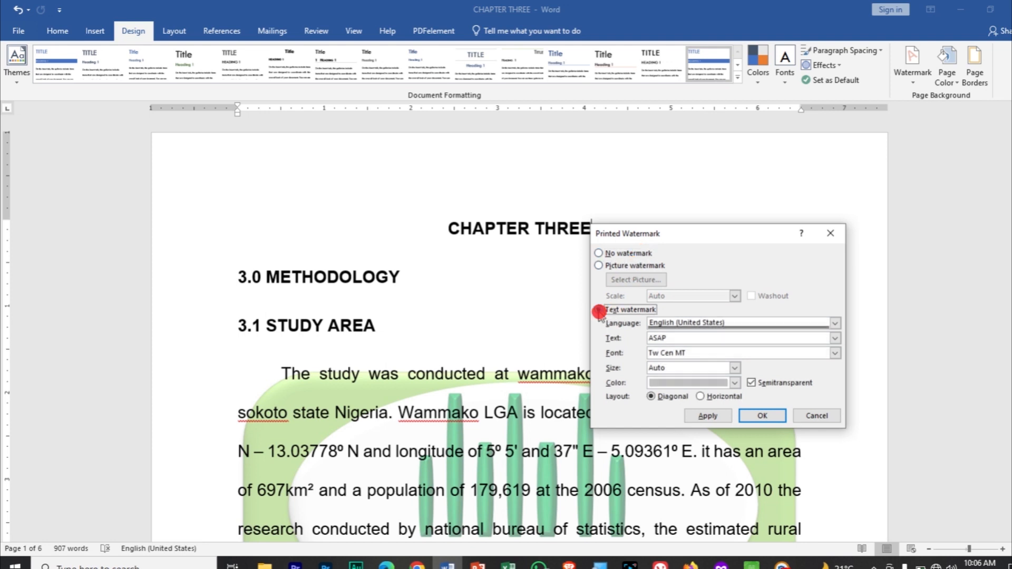
click(688, 339)
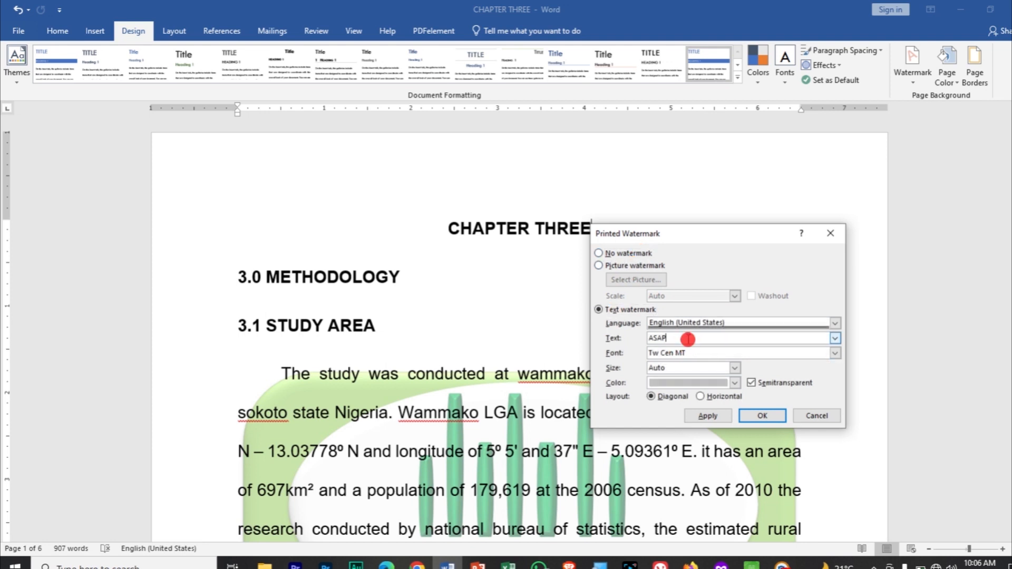
key(BackSpace)
key(BackSpace)
key(BackSpace)
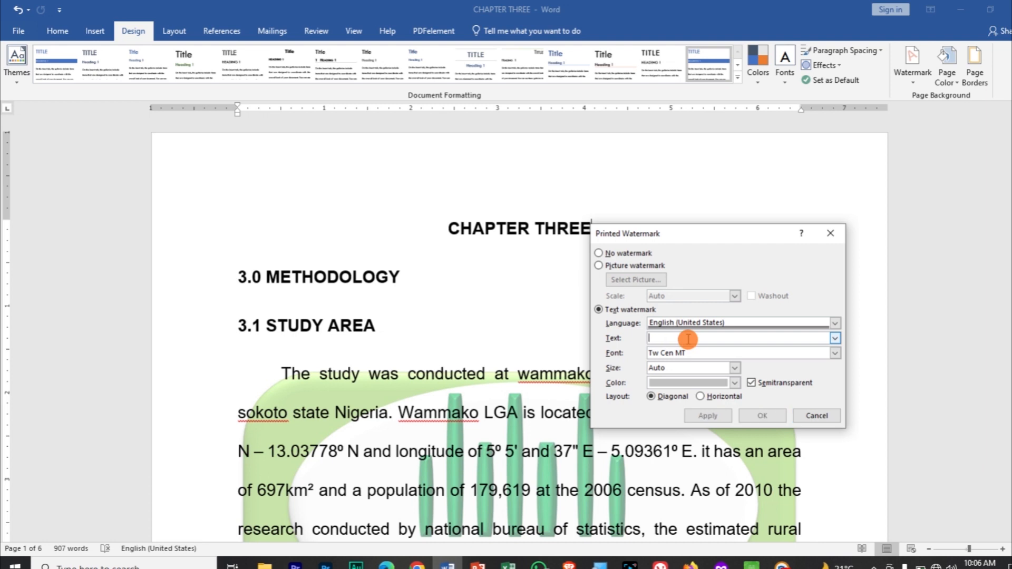
text(M M Digital)
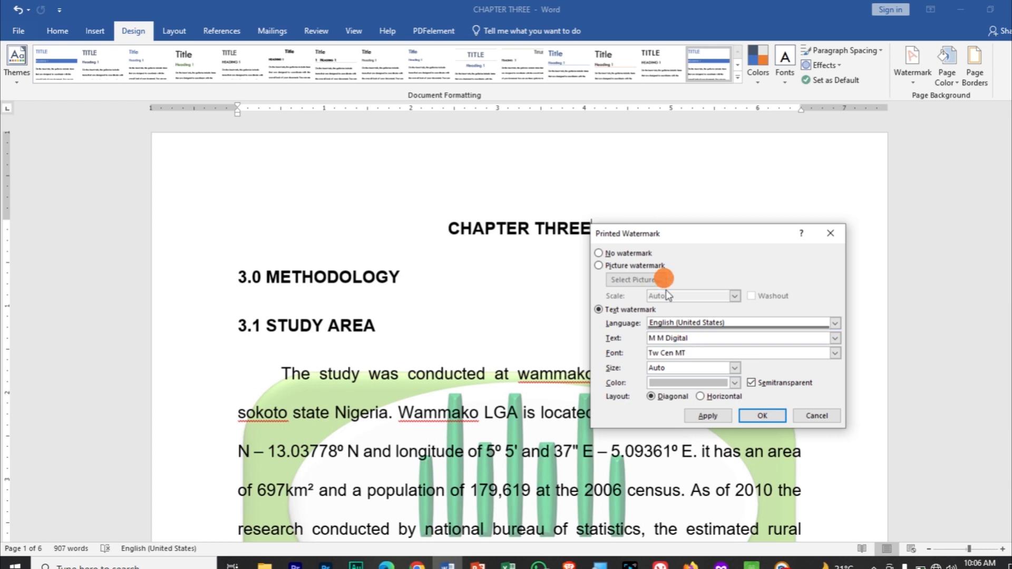
click(761, 417)
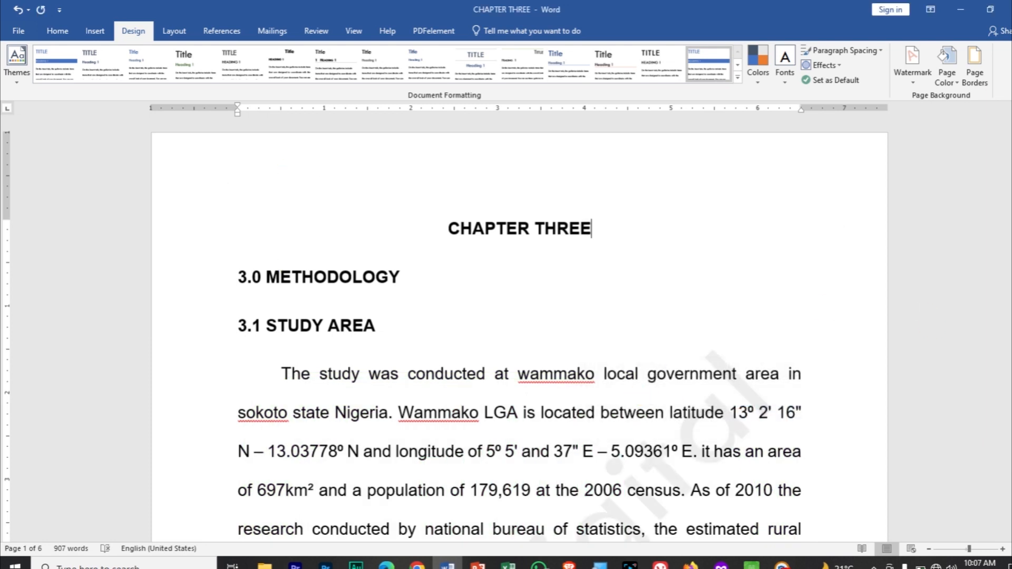
- Recolor the M M Digital text watermark to standard red and close the watermark settings
mouse_move(1011, 138)
mouse_down()
mouse_move(1010, 173)
mouse_move(1011, 142)
mouse_up()
click(911, 78)
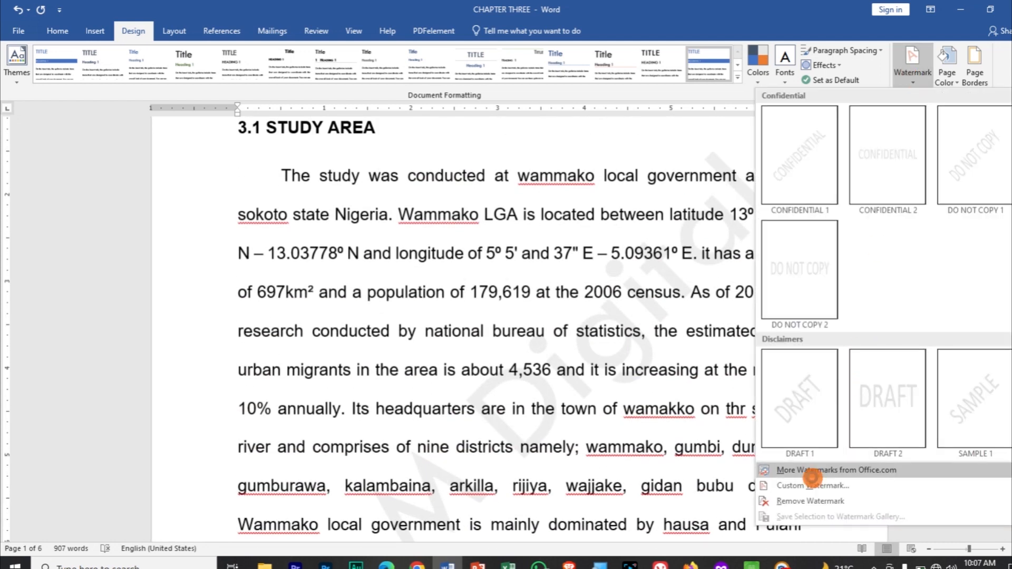
click(813, 485)
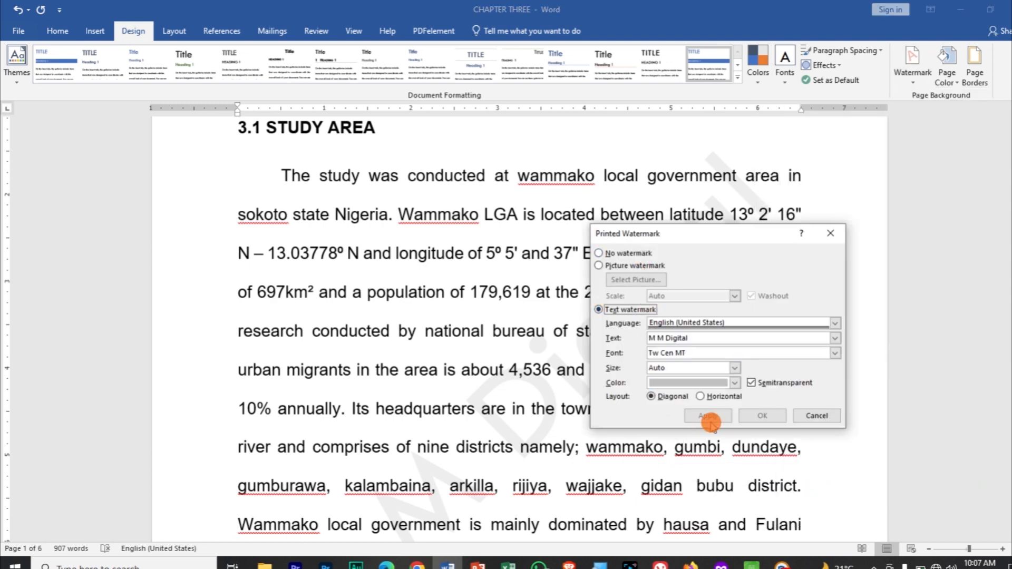
click(735, 383)
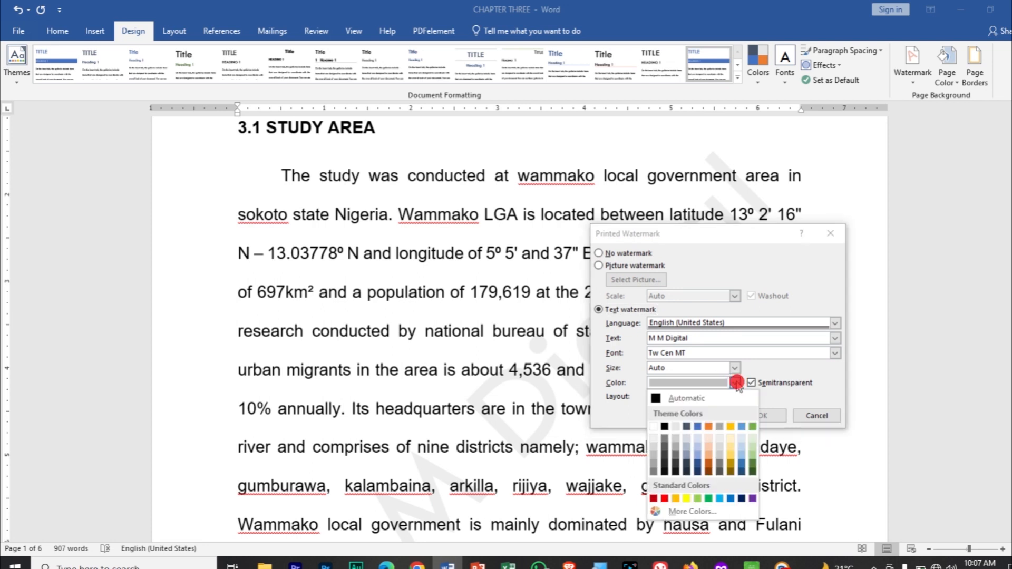
click(663, 497)
click(716, 417)
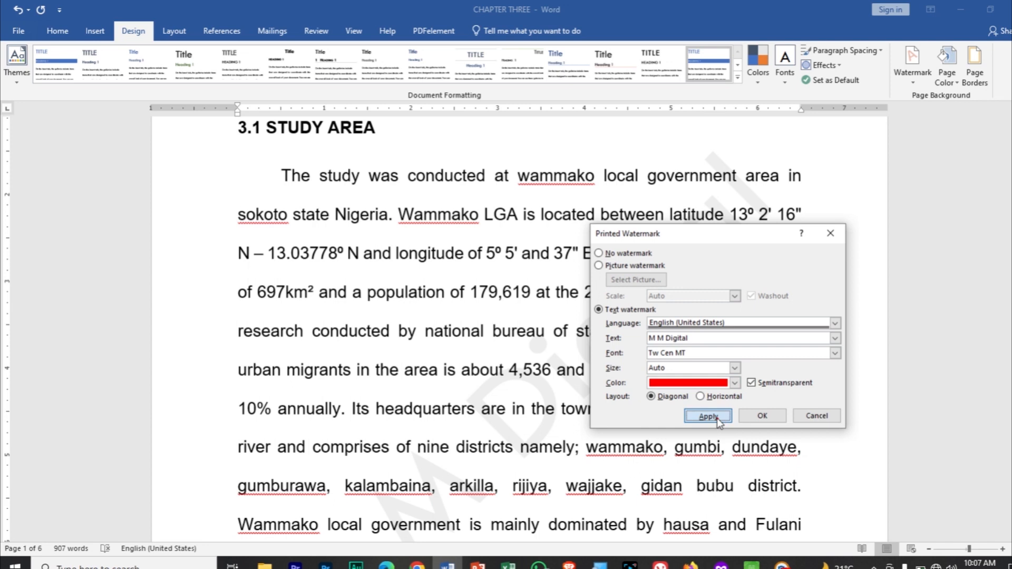
click(770, 416)
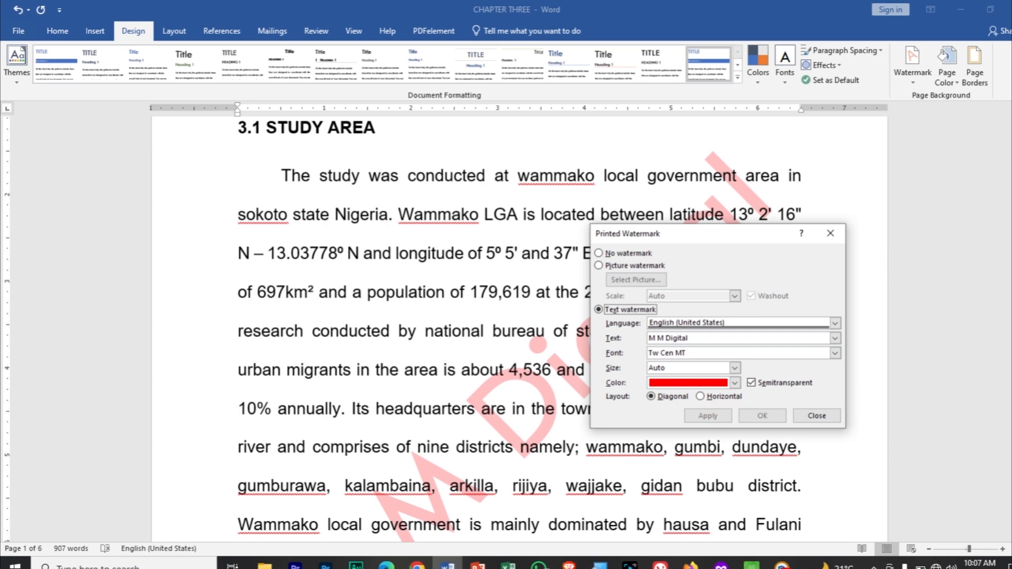
click(833, 233)
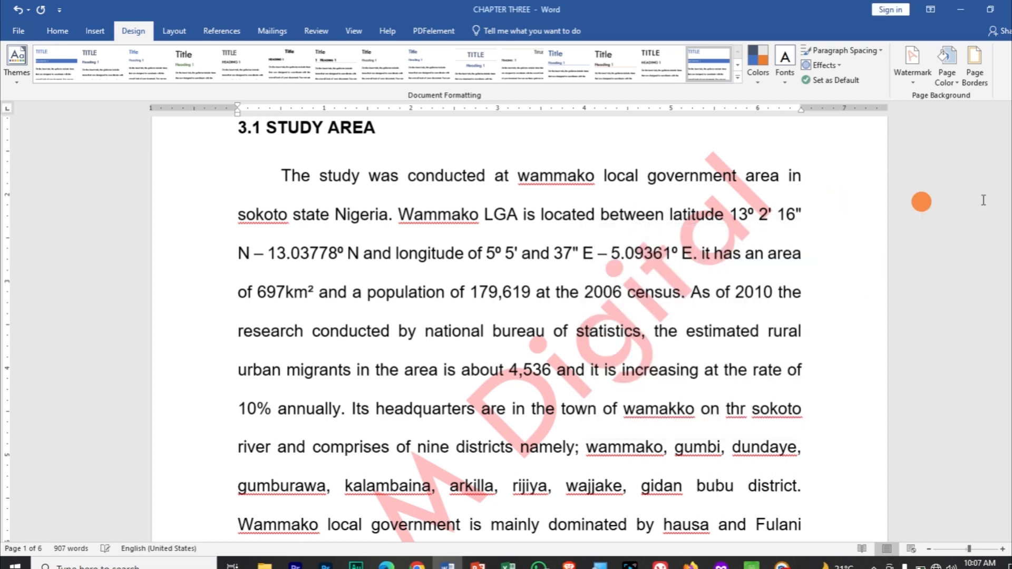
- Set the document's page color to light green
mouse_move(1011, 145)
mouse_down()
mouse_move(1011, 166)
mouse_move(1011, 130)
mouse_up()
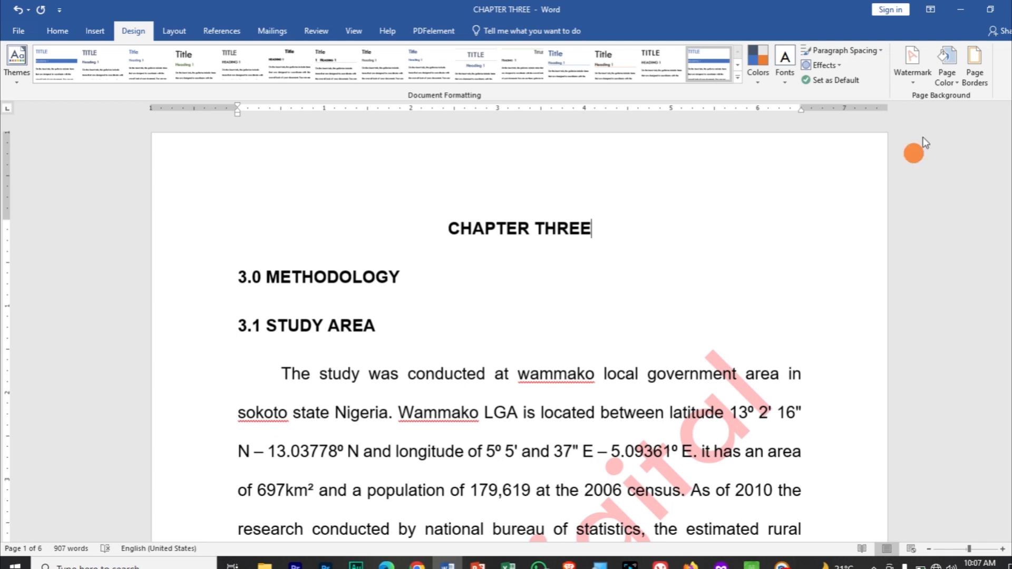
click(955, 83)
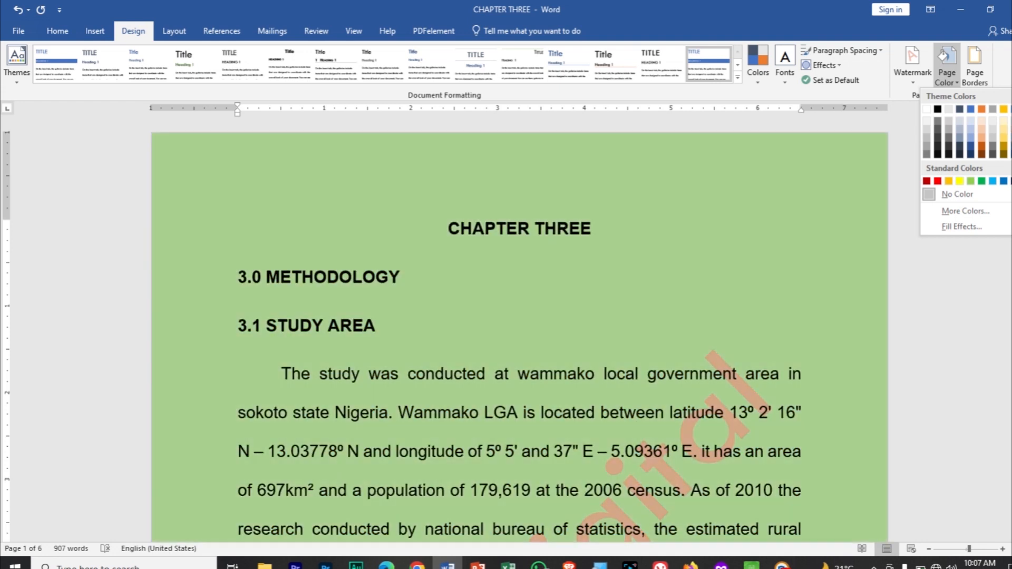
click(1011, 138)
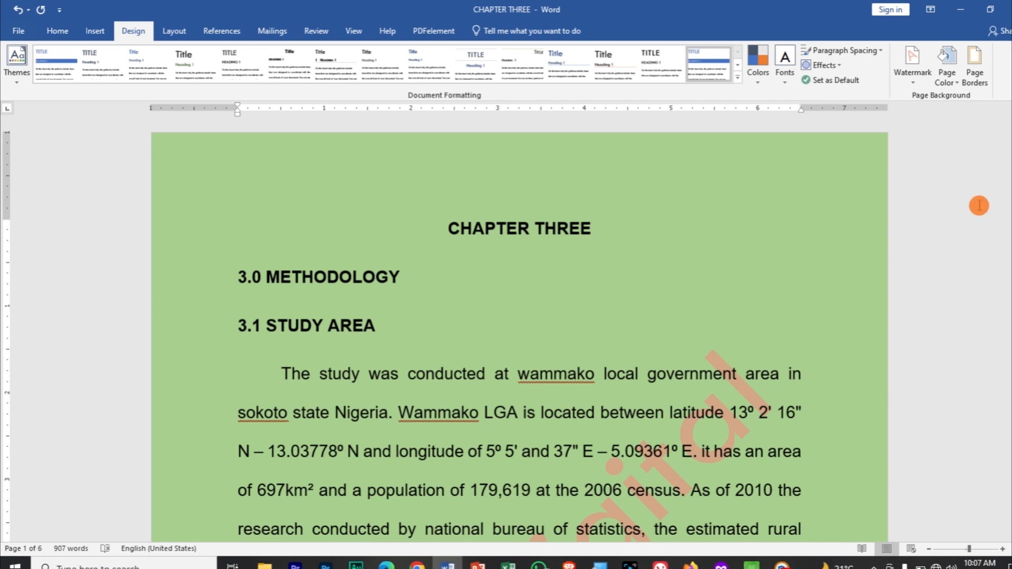
- Add a 3 pt black box page border with a thick multi-line style to the whole document
click(974, 63)
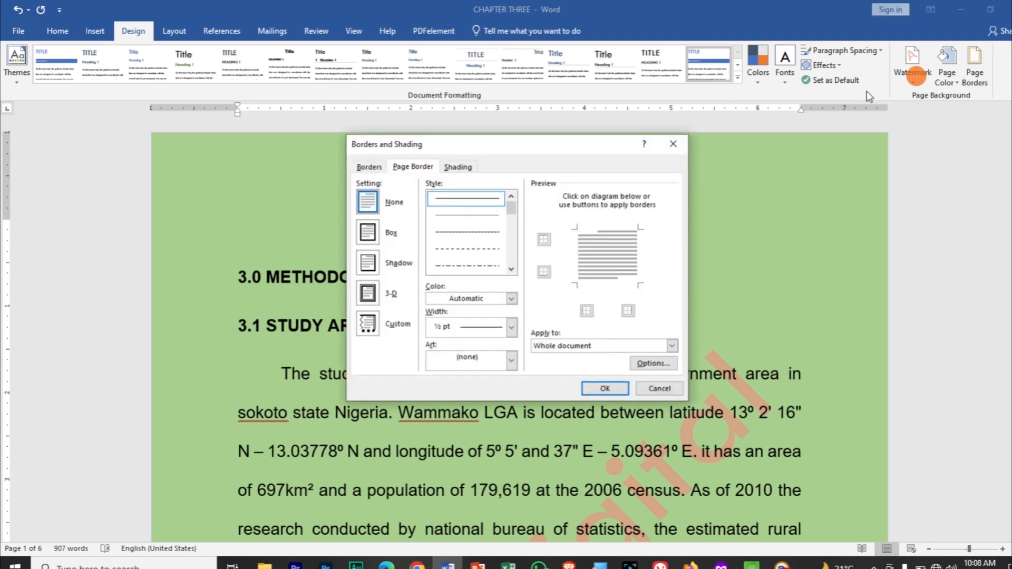
click(510, 268)
click(511, 269)
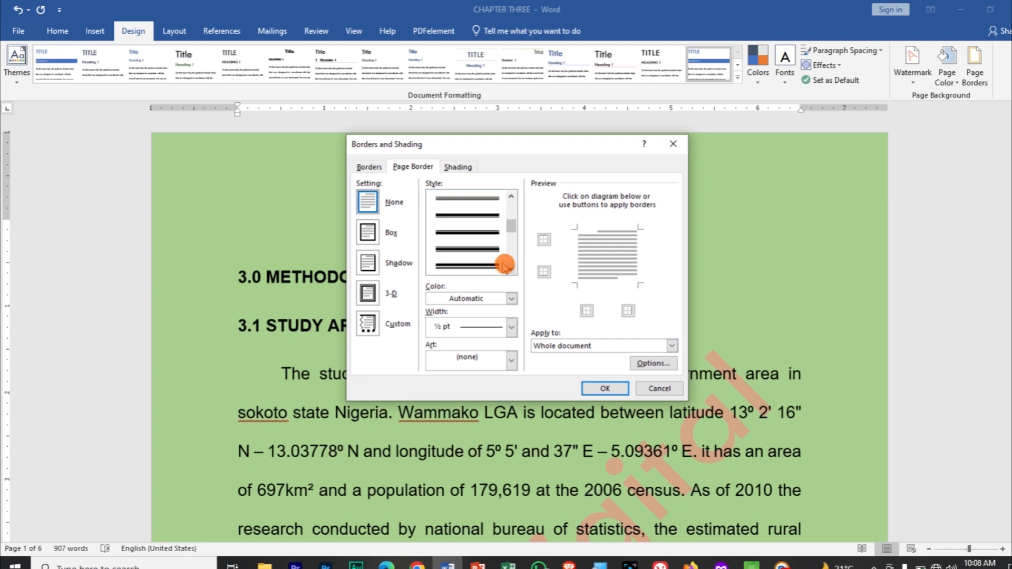
click(488, 248)
click(606, 389)
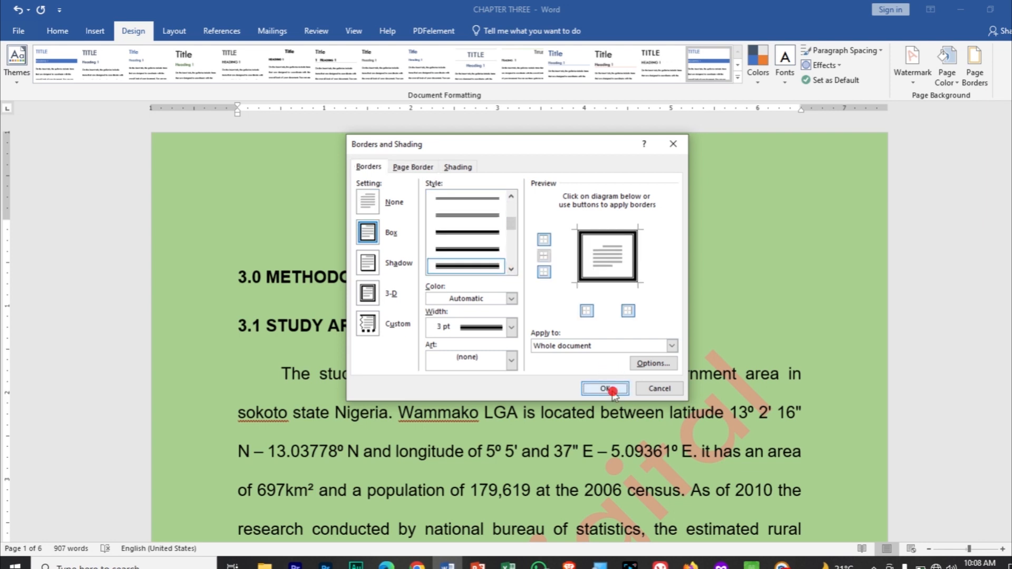
- Replace the page border with the red apple art border on the whole document
click(967, 86)
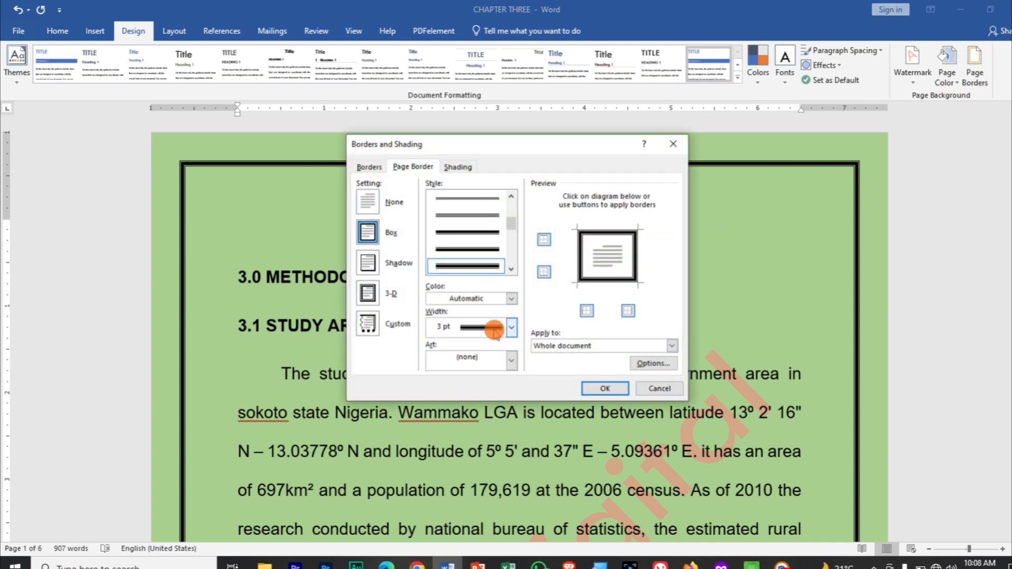
click(486, 362)
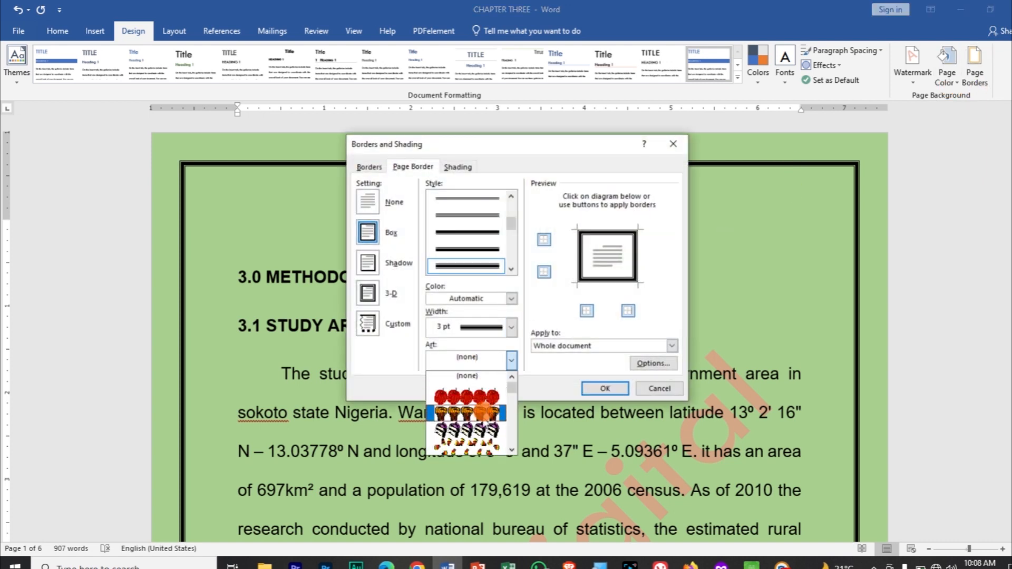
click(493, 398)
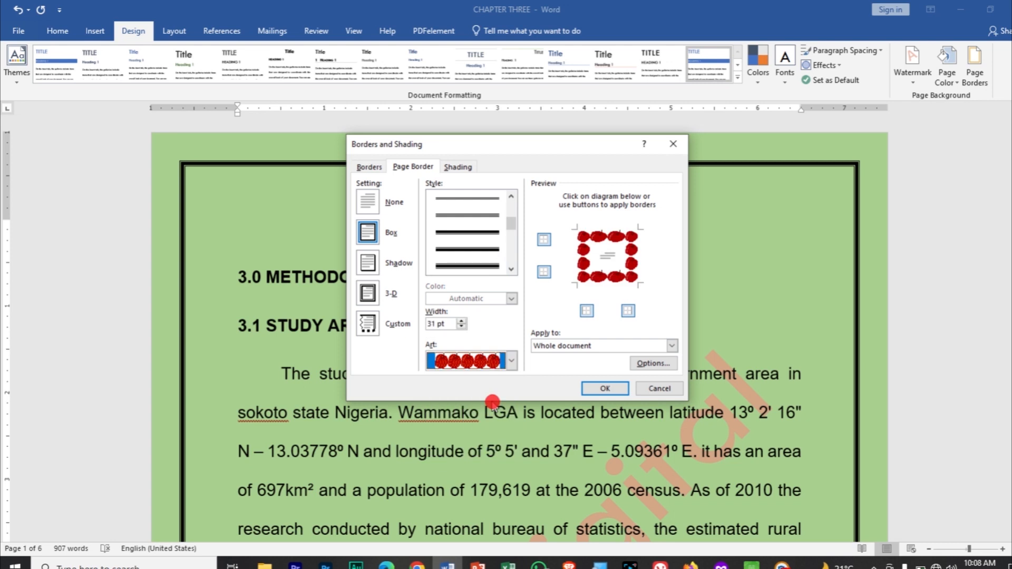
click(613, 390)
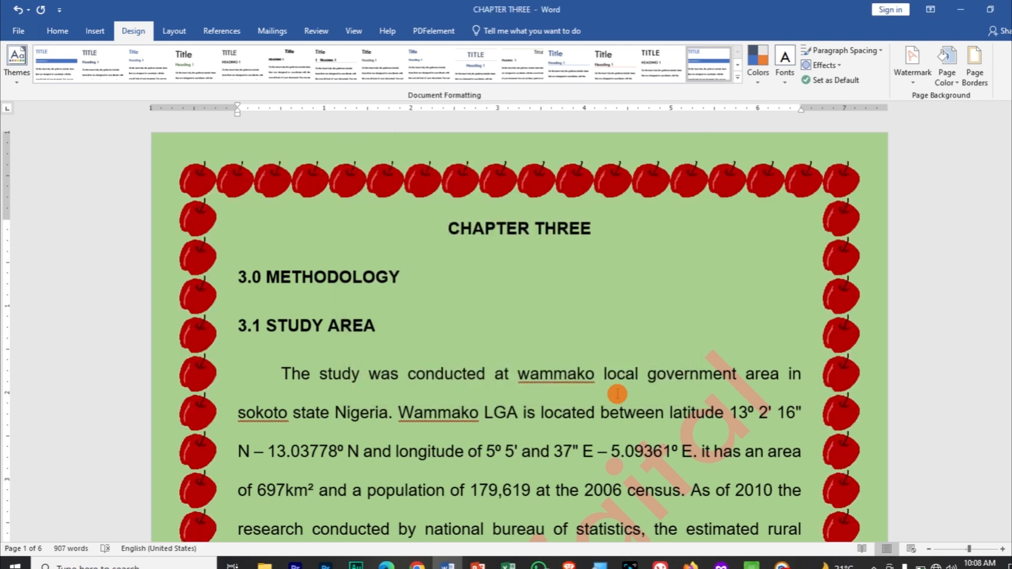
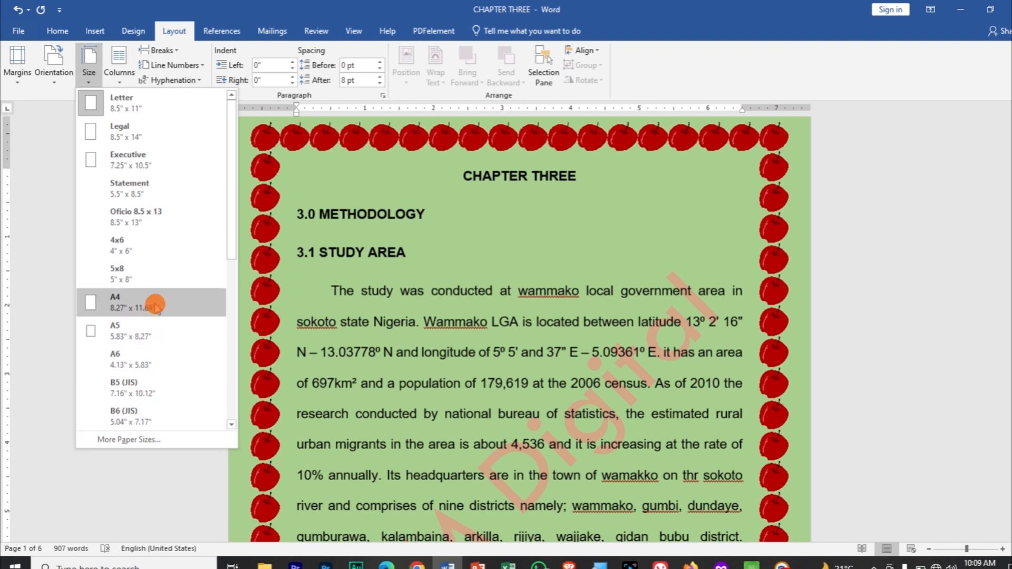
- Set the paper size to A4 and lay the text out in three columns, trying two columns first
click(154, 306)
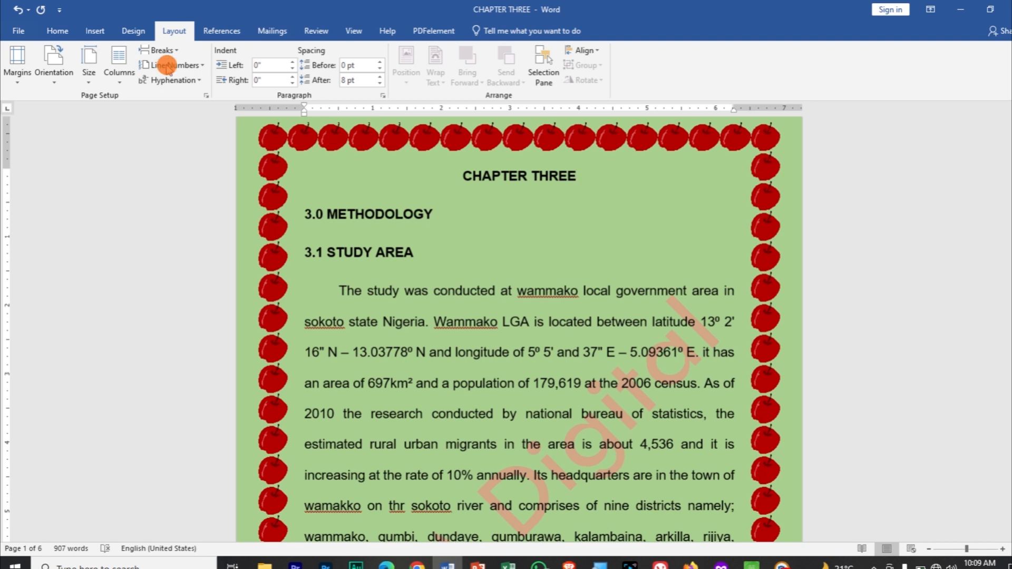
click(120, 84)
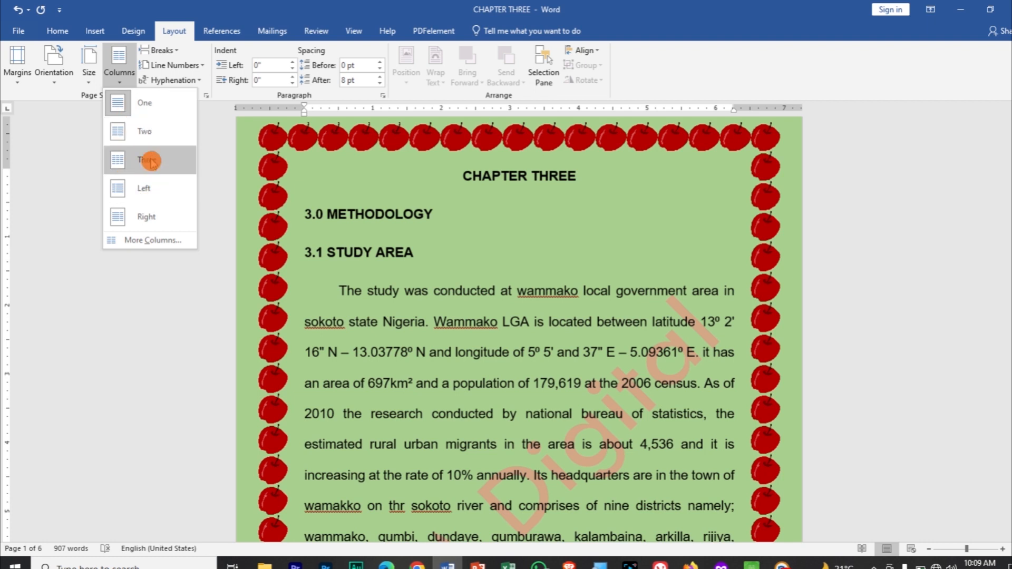
click(153, 143)
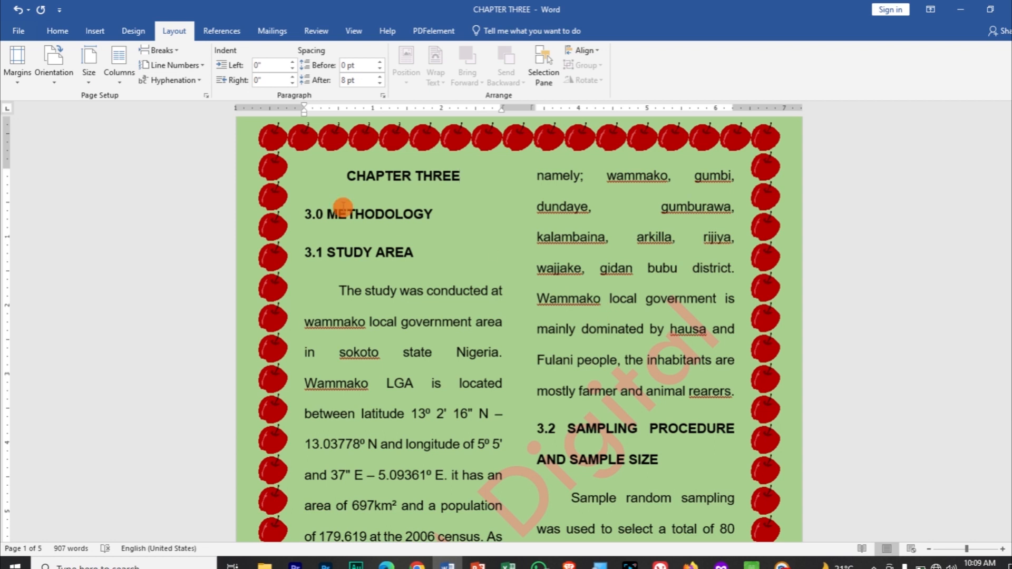
click(124, 83)
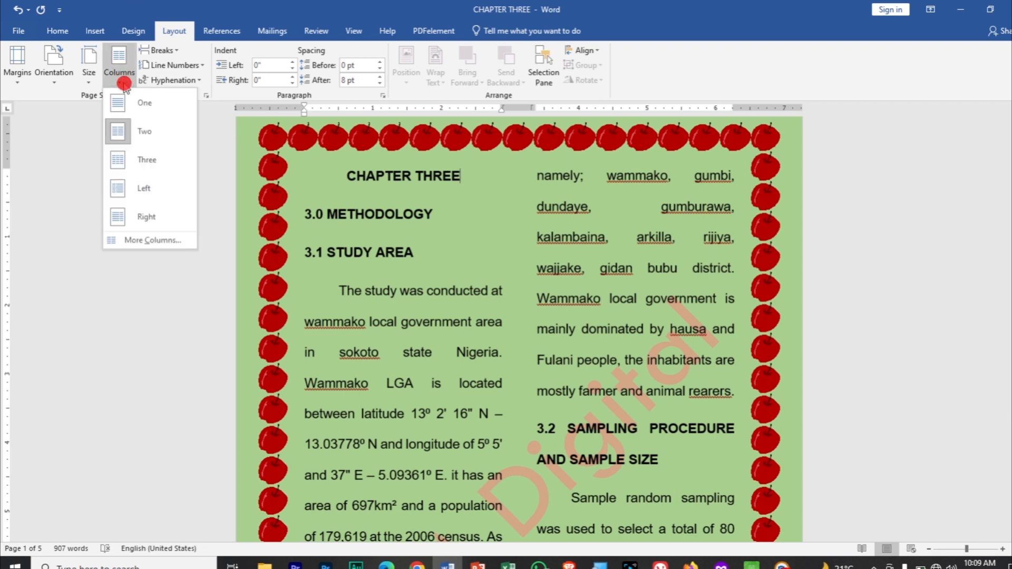
click(146, 170)
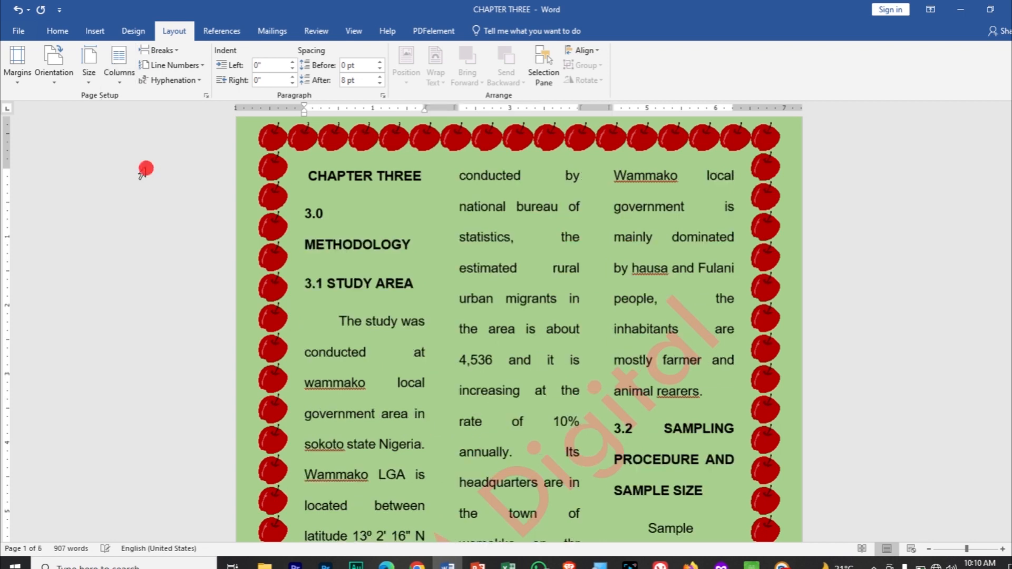
- Insert a page break and a column break after the CHAPTER THREE title
click(179, 52)
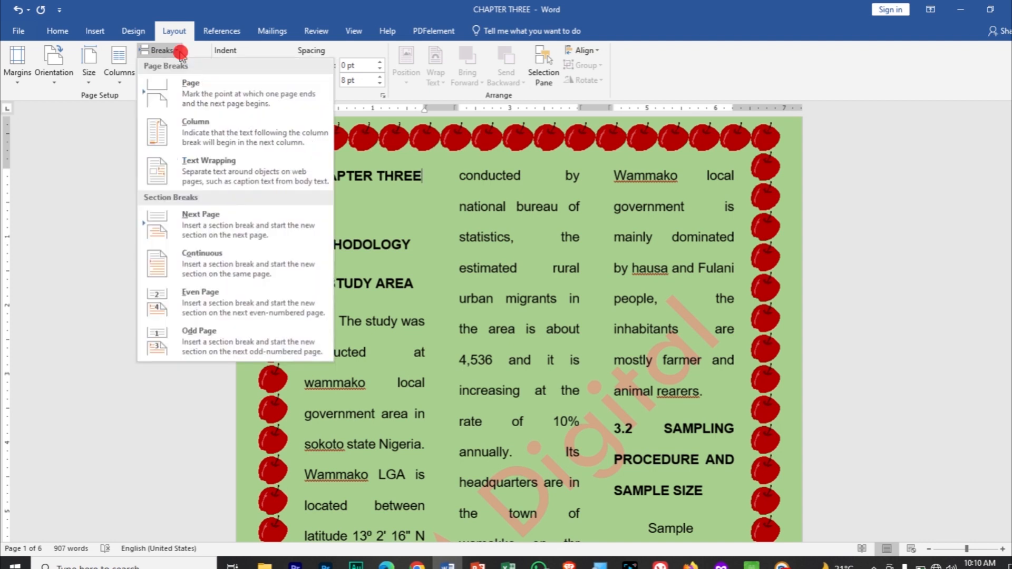
click(211, 94)
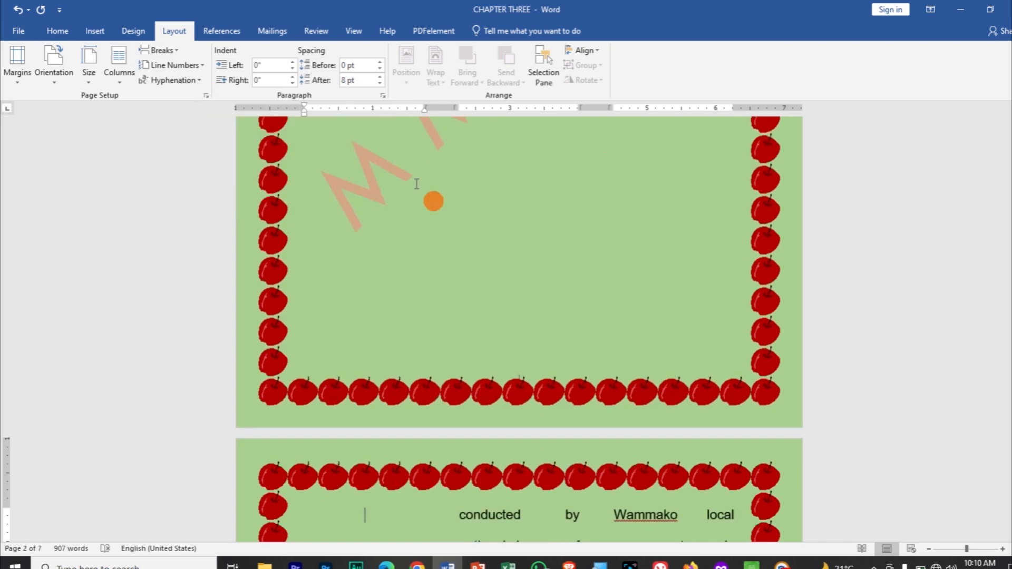
click(168, 51)
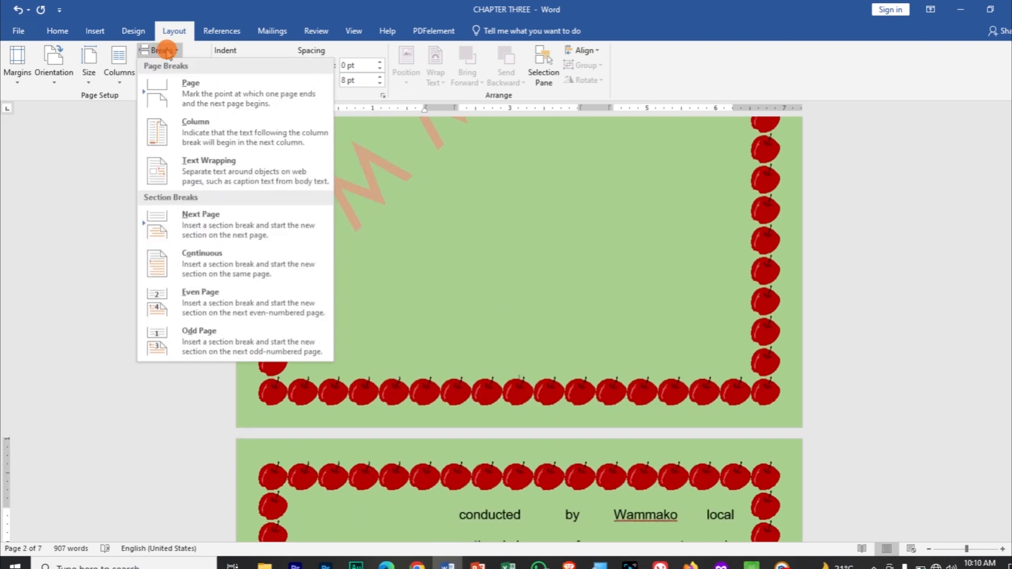
click(213, 147)
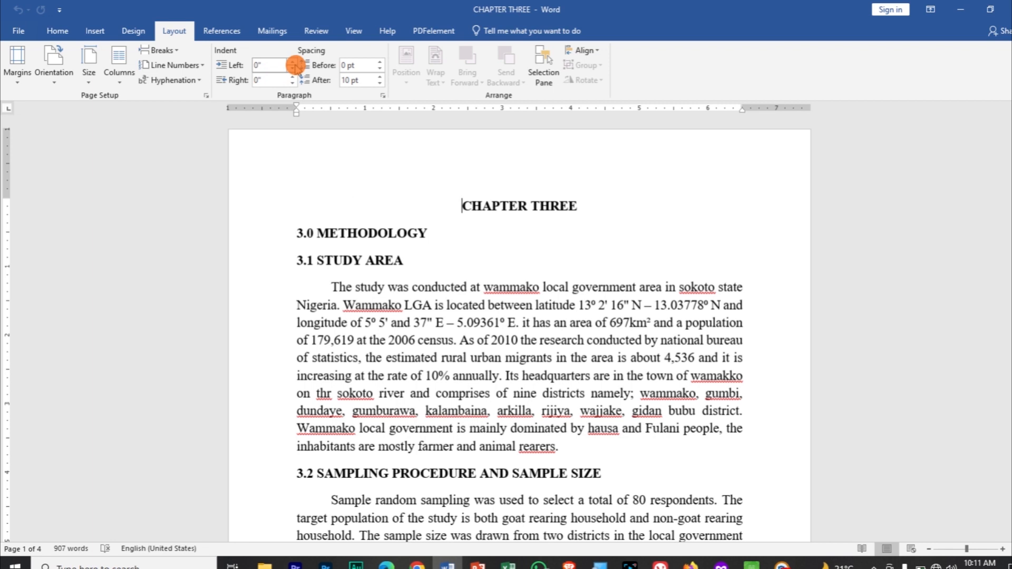
- Set the CHAPTER THREE title's left indent to 0.6" and its right indent to 0.2"
click(294, 62)
drag(294, 62, 293, 70)
click(293, 78)
click(294, 78)
click(294, 78)
click(294, 78)
click(294, 84)
click(294, 83)
click(293, 83)
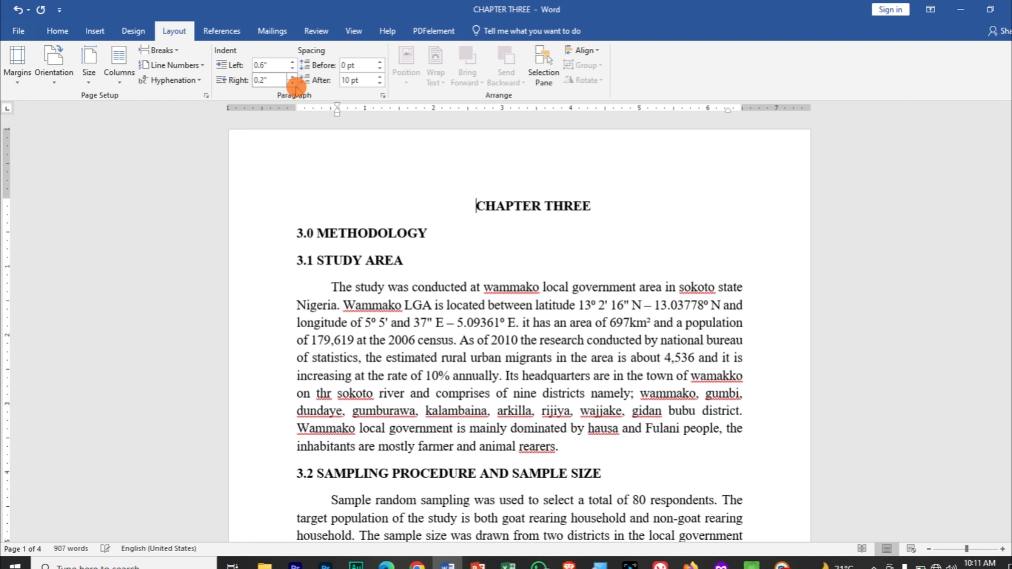
- Set the spacing before the CHAPTER THREE title to 18 pt
click(380, 62)
click(380, 62)
click(381, 63)
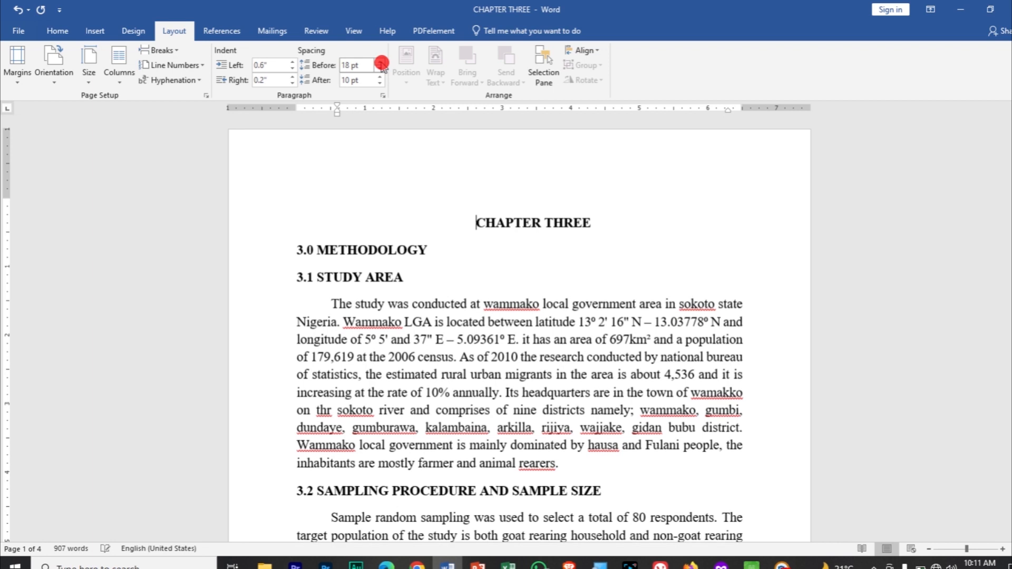
- Set the spacing before the body paragraph under 3.1 STUDY AREA to 24 pt
click(332, 302)
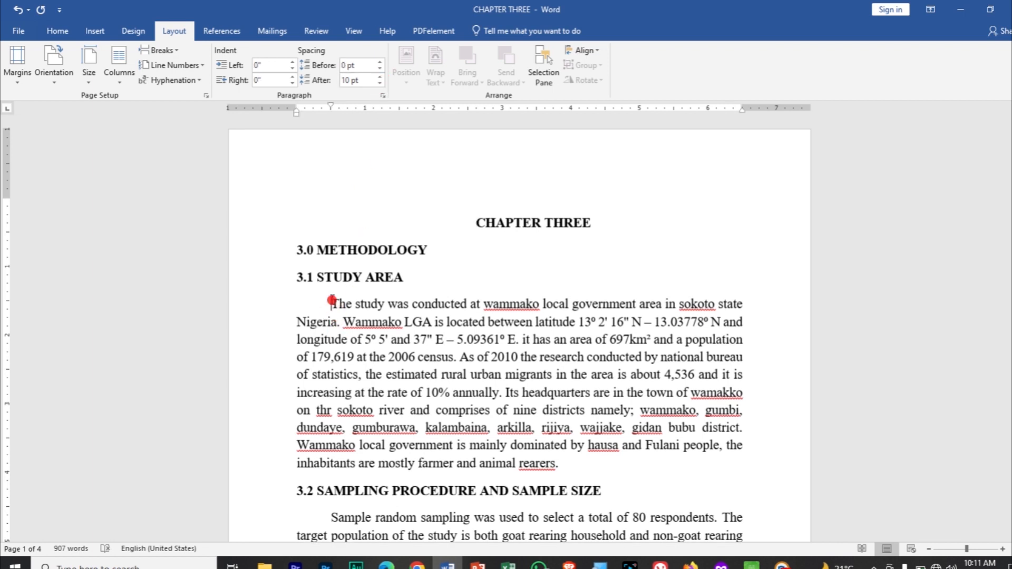
click(380, 67)
click(381, 63)
click(381, 63)
click(381, 63)
click(381, 63)
click(381, 63)
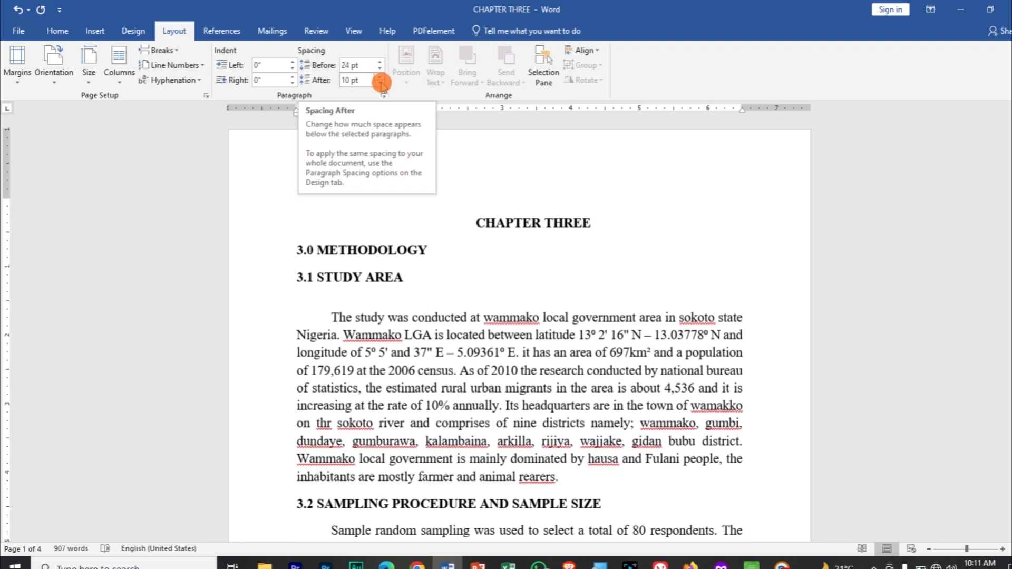
- Lower the spacing after the study area paragraph to Auto and raise it again
click(380, 83)
click(380, 83)
click(380, 83)
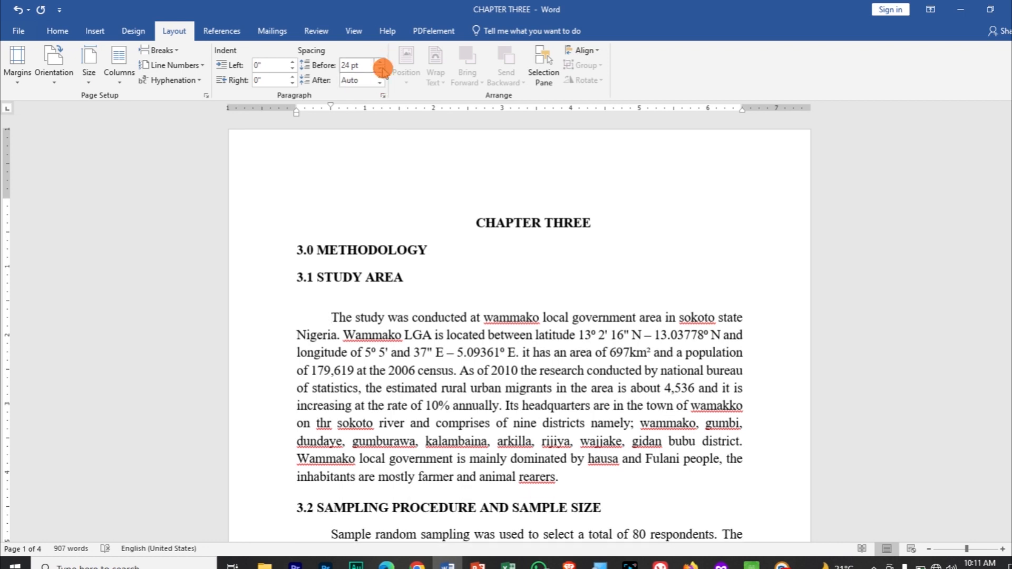
click(380, 77)
click(380, 76)
click(380, 77)
click(380, 76)
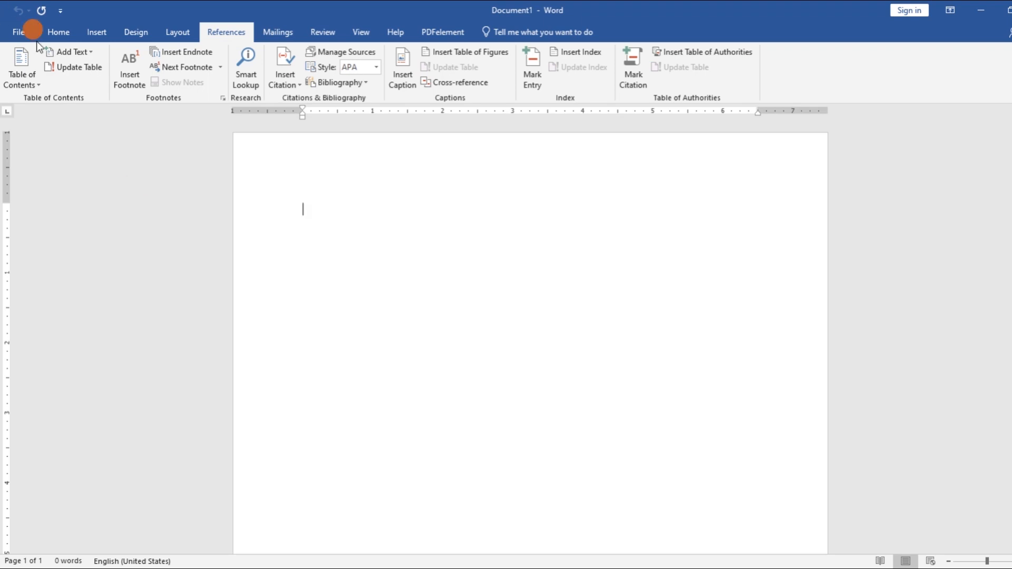
- Insert the built-in Manual Table as a table of contents in the blank document
click(32, 83)
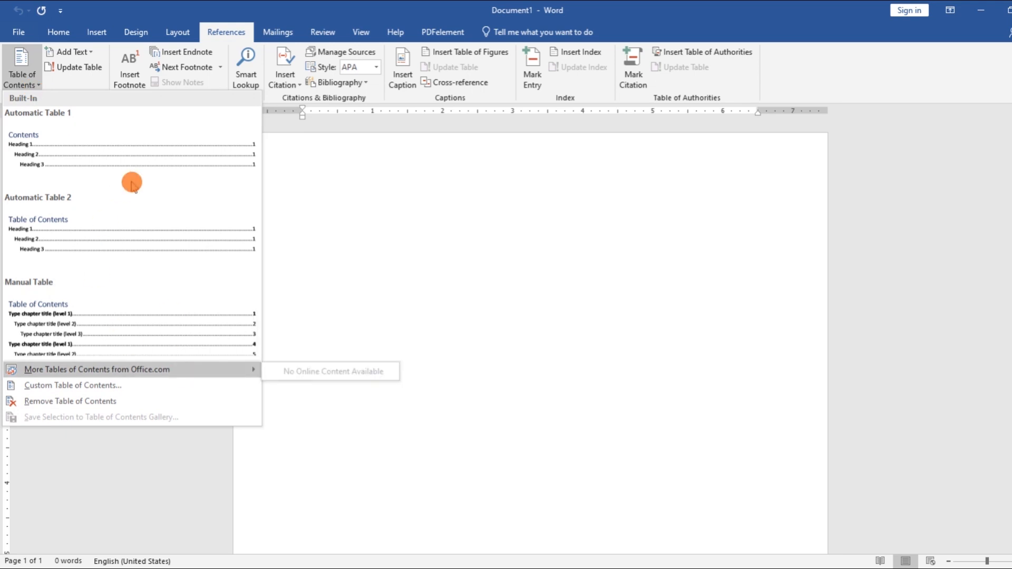
click(155, 327)
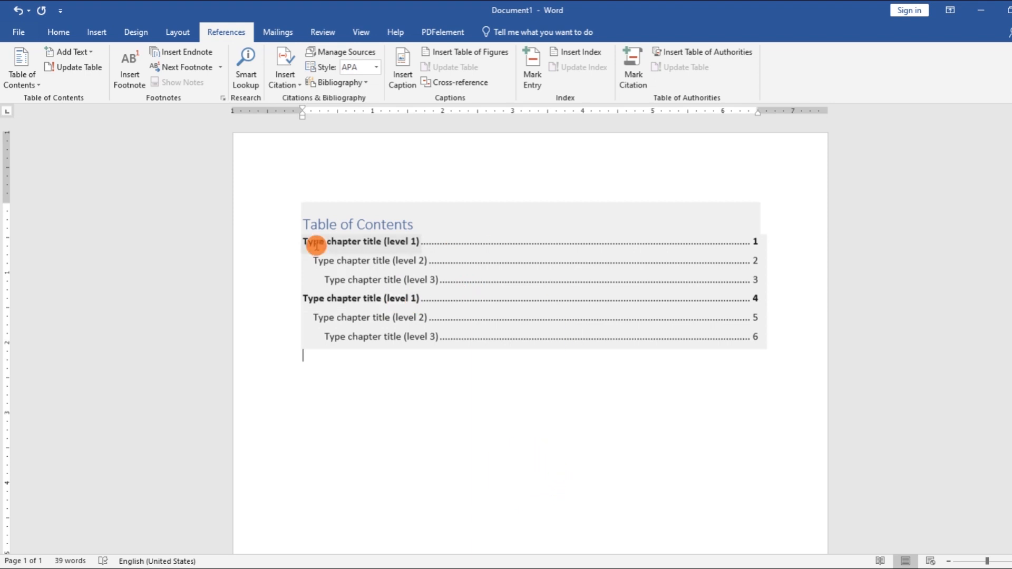
- Assign Level 1 and Level 2 to the empty line below the table and try to update the table of contents
click(90, 51)
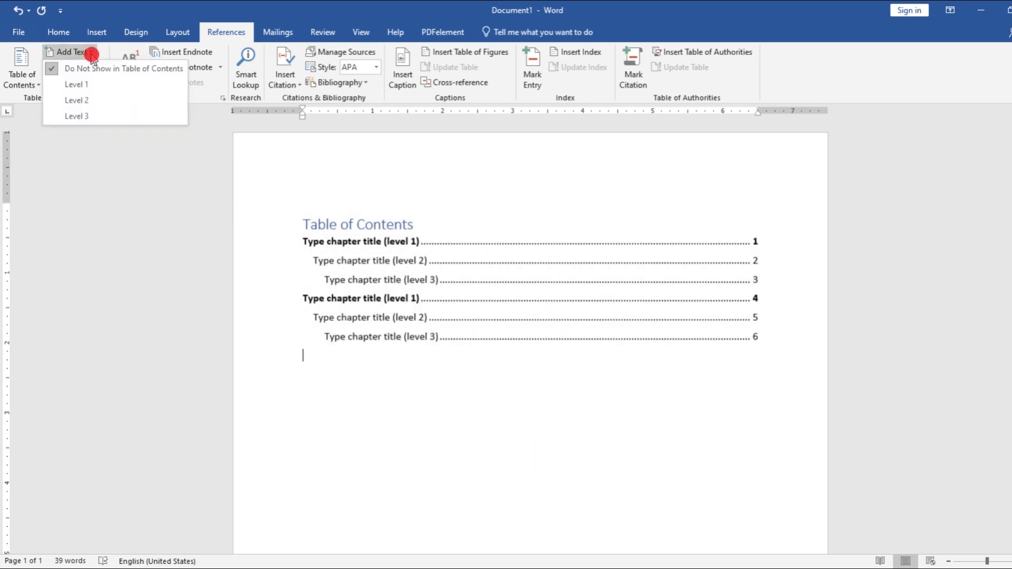
click(99, 85)
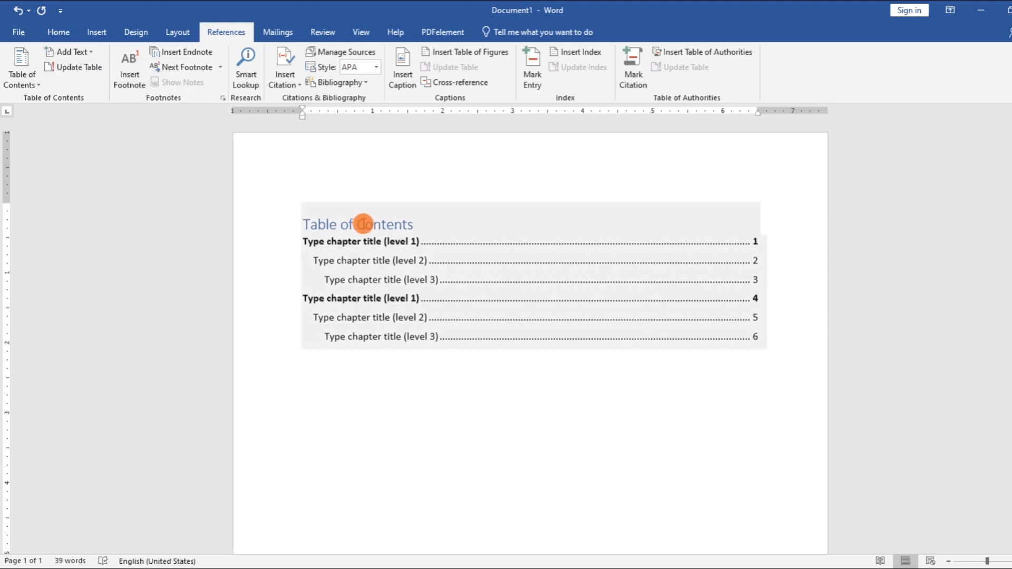
click(91, 51)
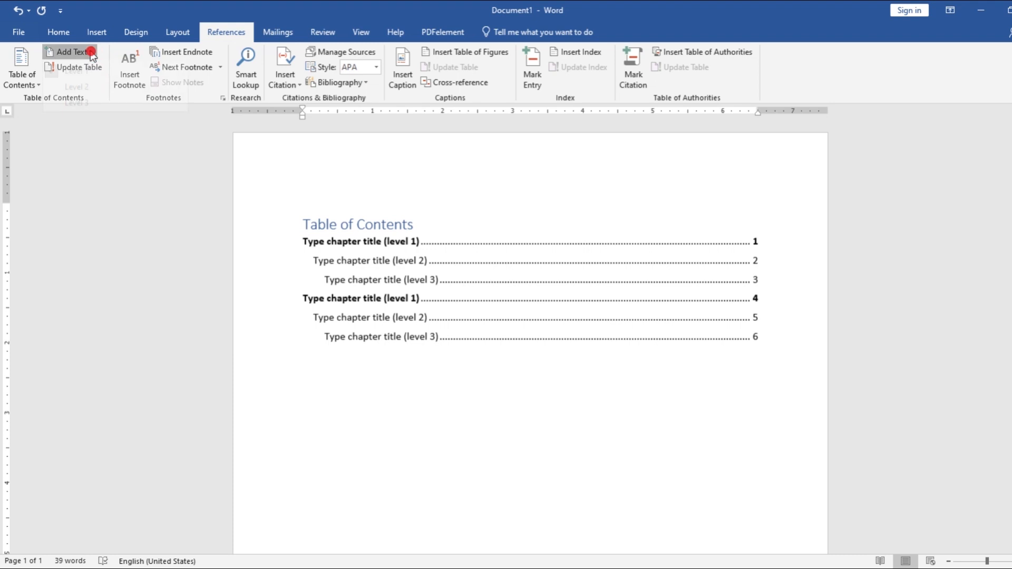
click(96, 100)
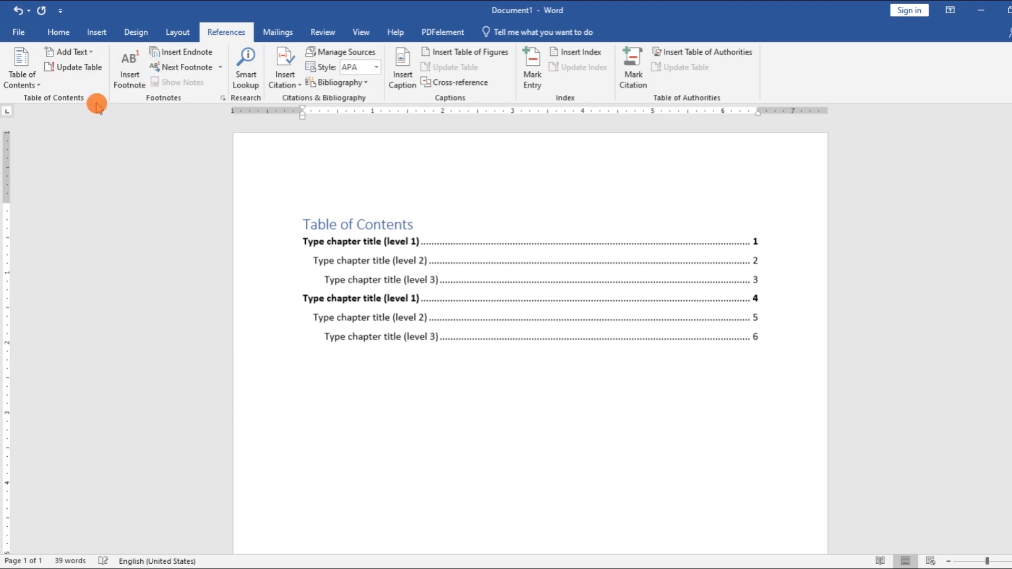
click(90, 71)
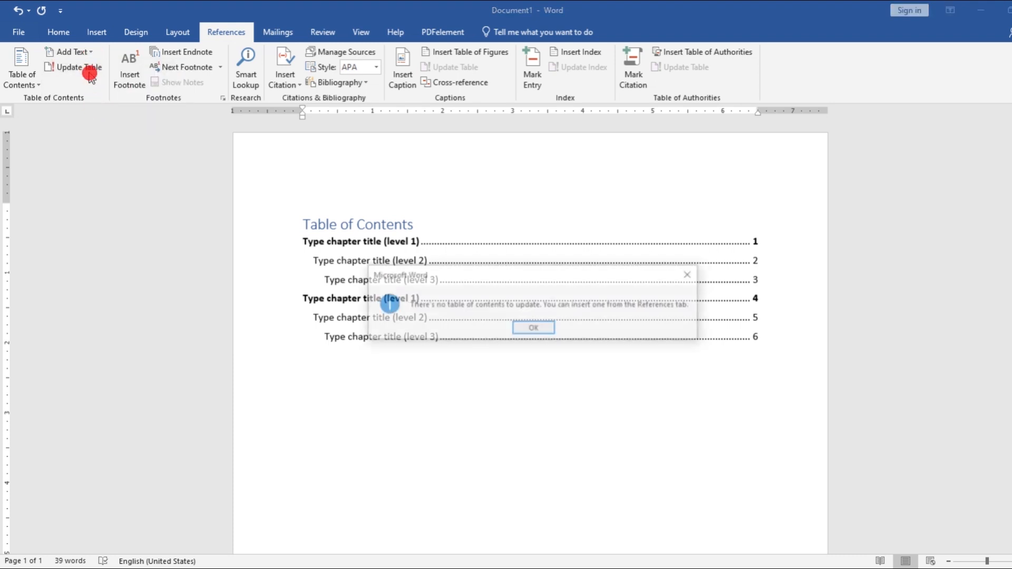
click(525, 332)
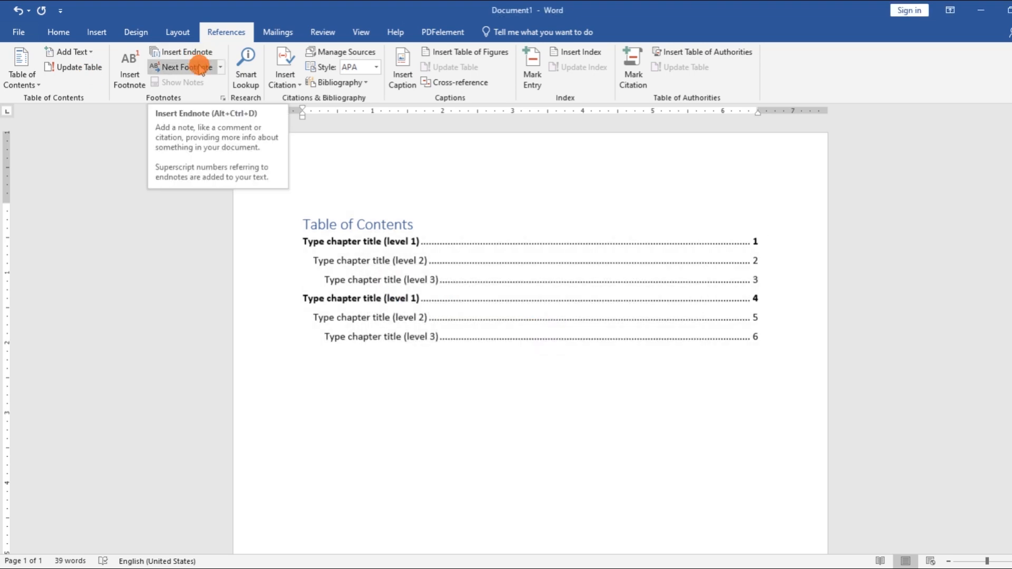
- Insert an endnote below the table of contents and switch between its reference and note with Show Notes
click(206, 53)
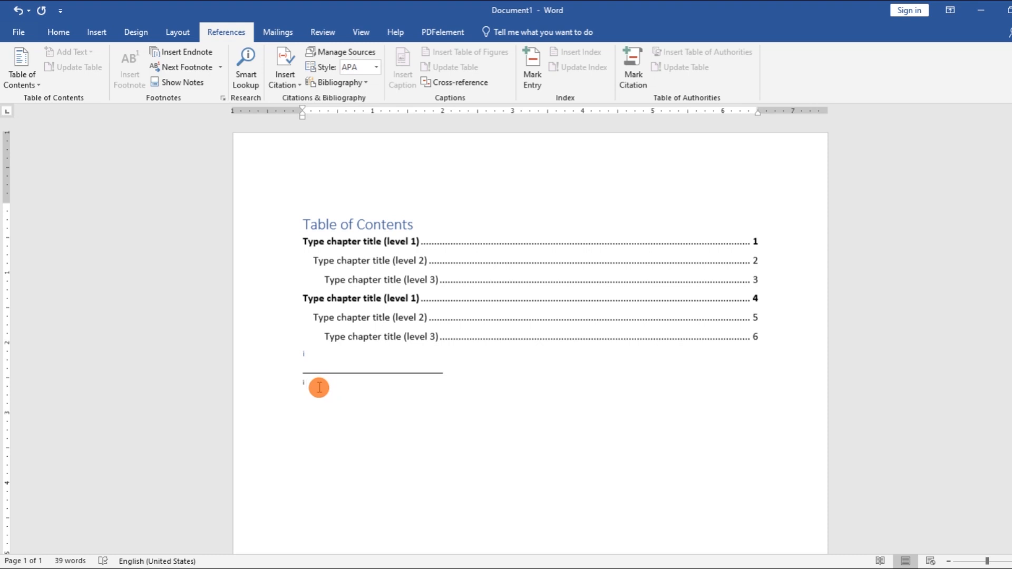
click(194, 84)
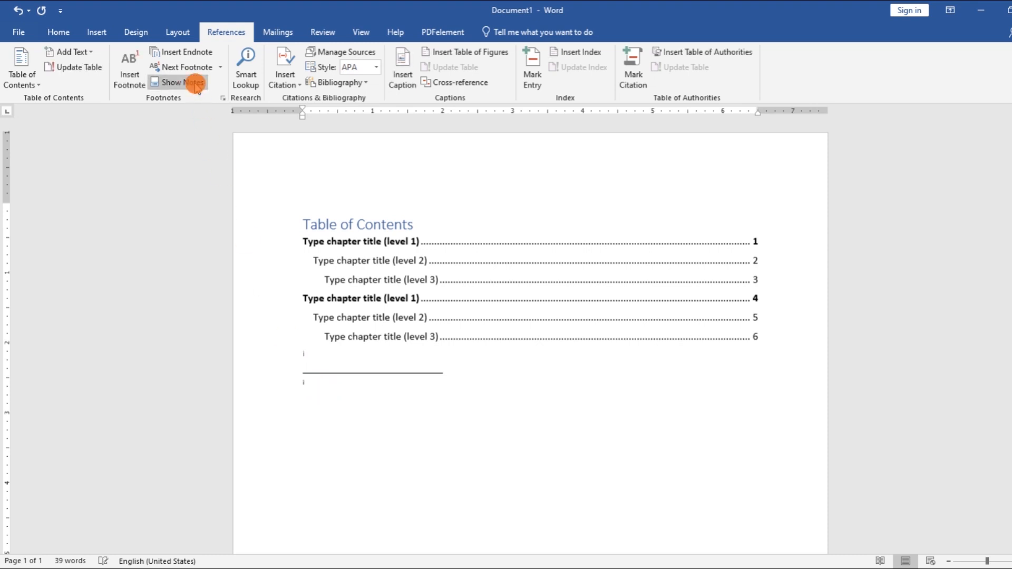
click(195, 84)
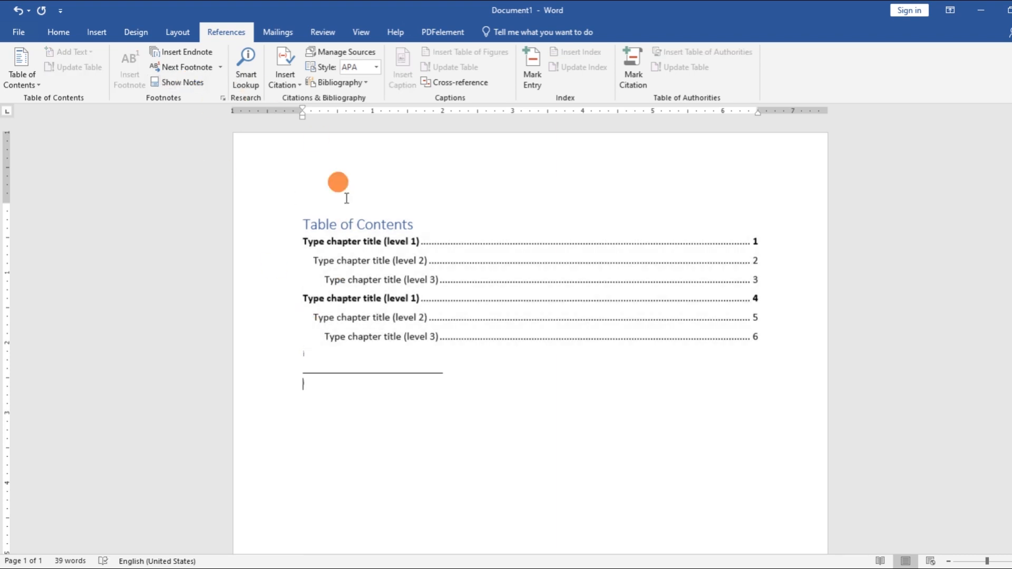
- Try Smart Lookup, and insert a citation from a new Book source with blank fields in the endnote
click(256, 83)
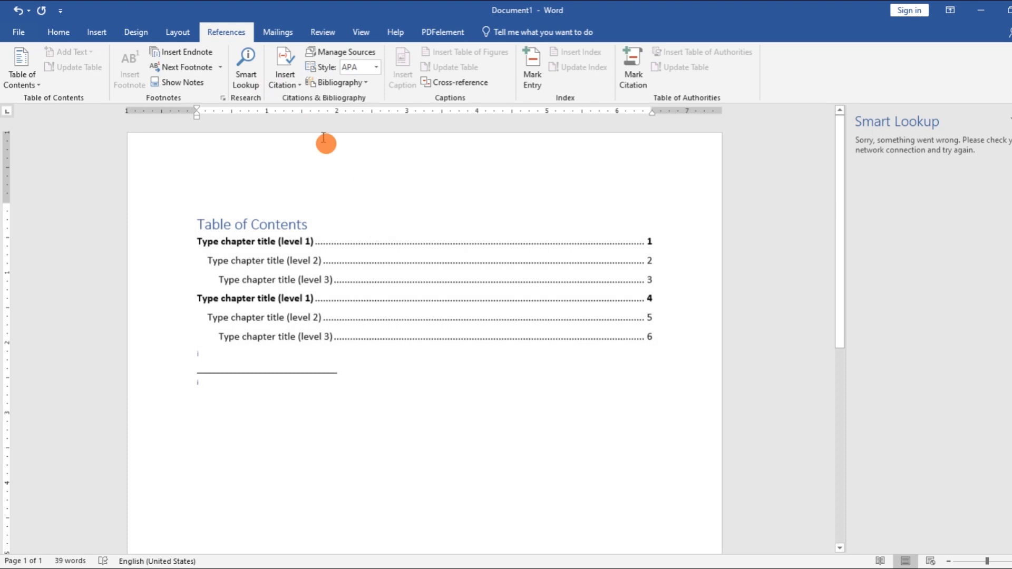
click(293, 86)
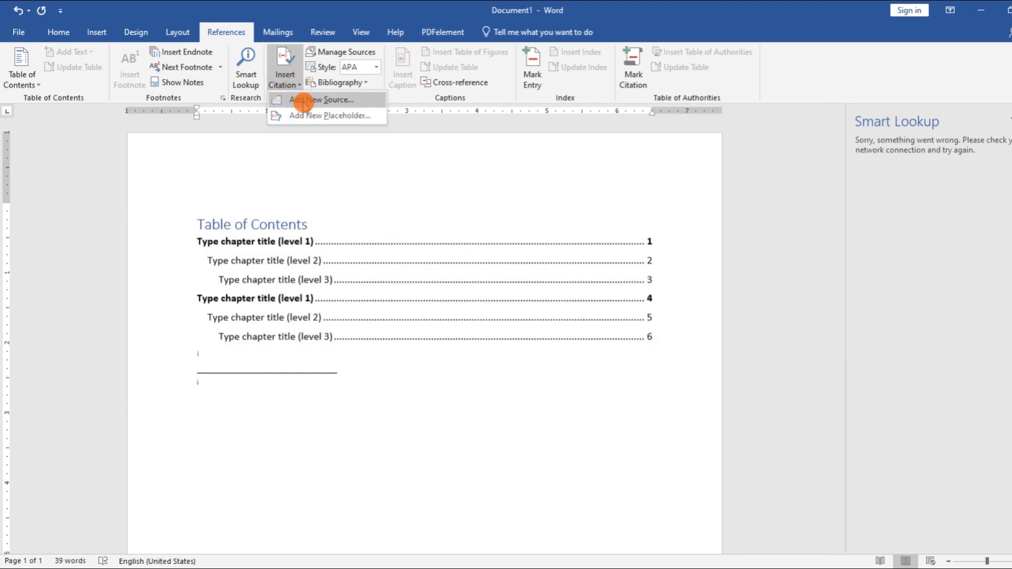
click(305, 101)
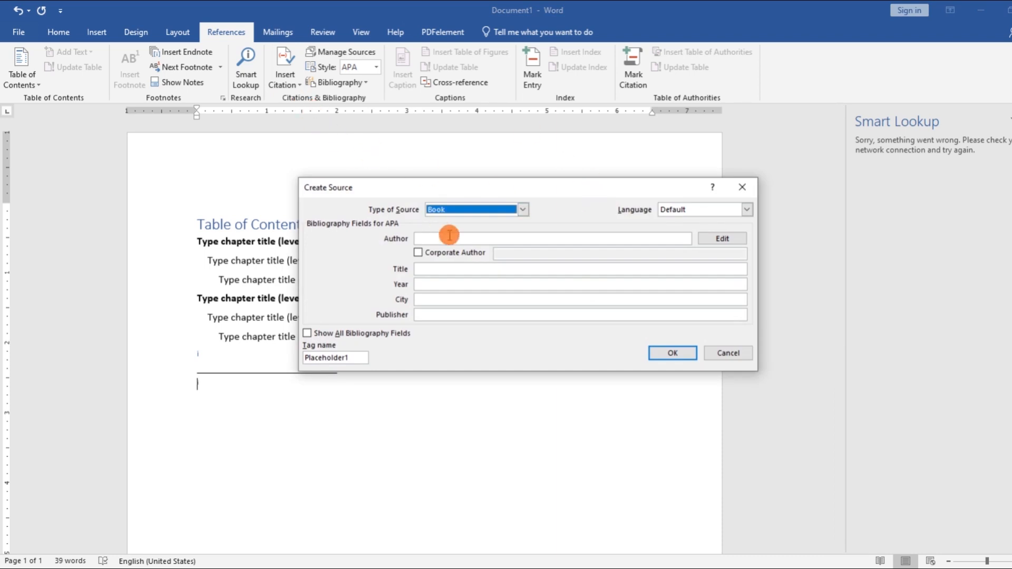
click(495, 216)
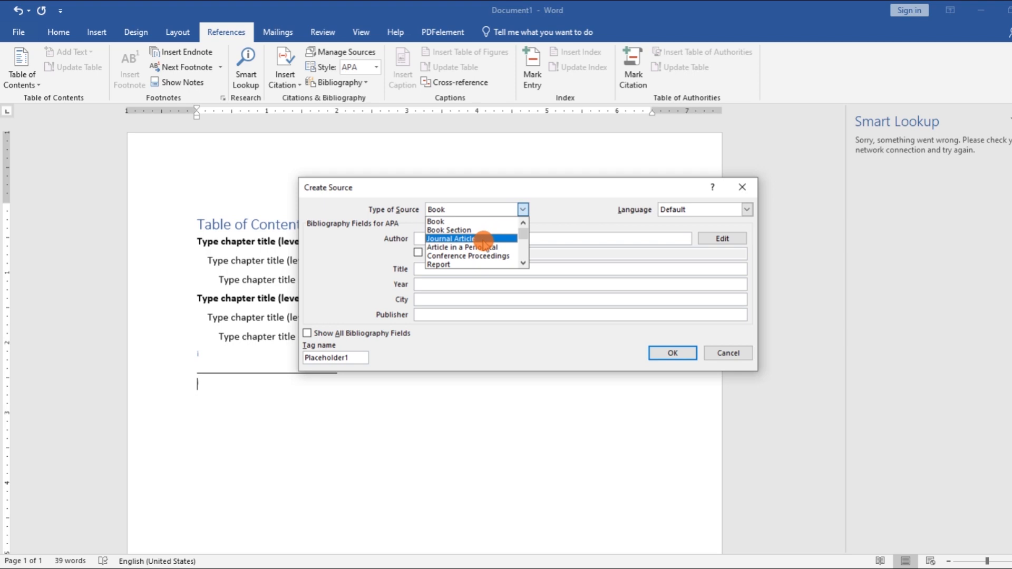
click(561, 200)
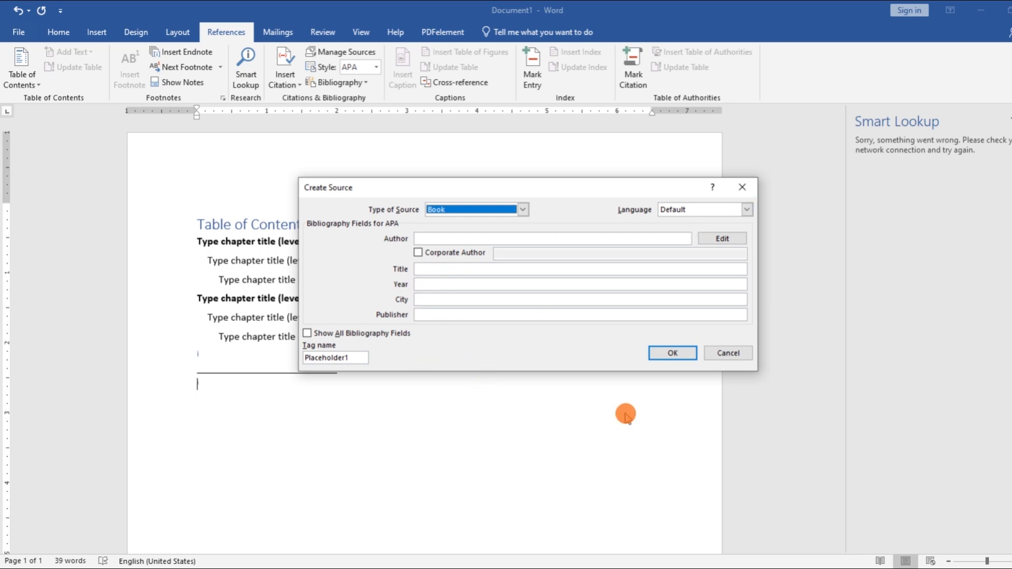
click(668, 354)
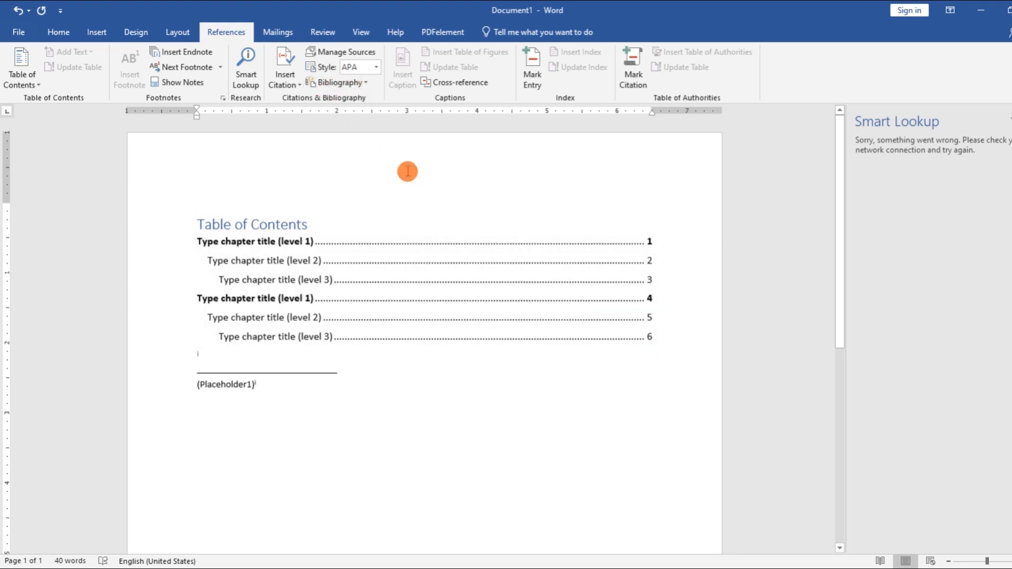
- View the available citation styles and examine the Cross-reference and Mark Index Entry dialogs
click(374, 67)
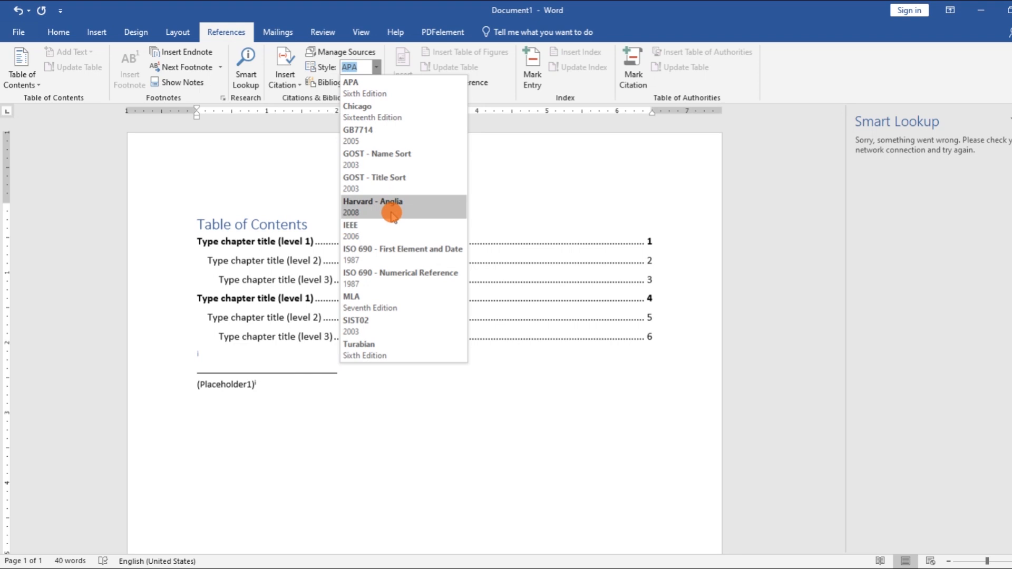
click(520, 188)
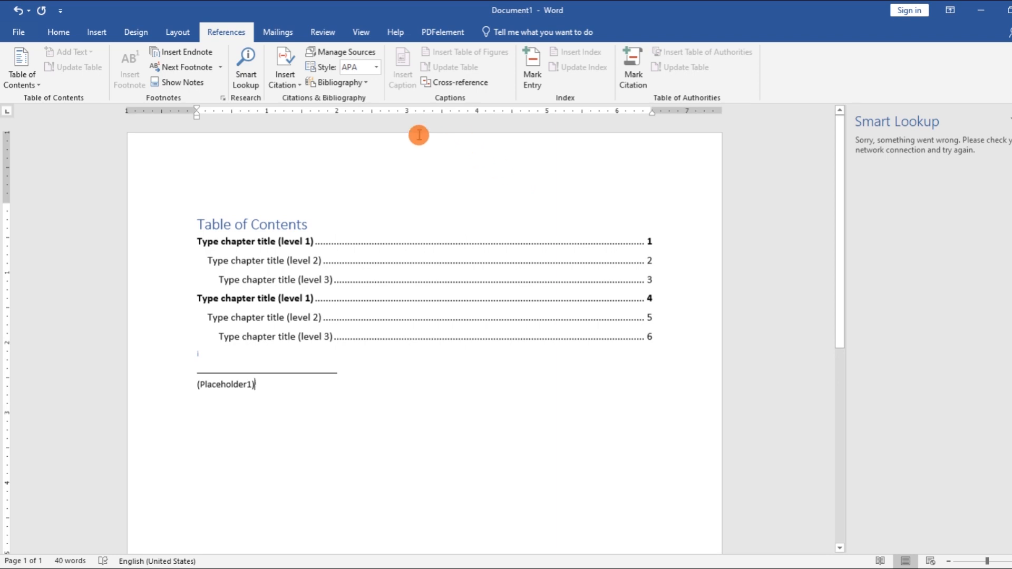
click(480, 83)
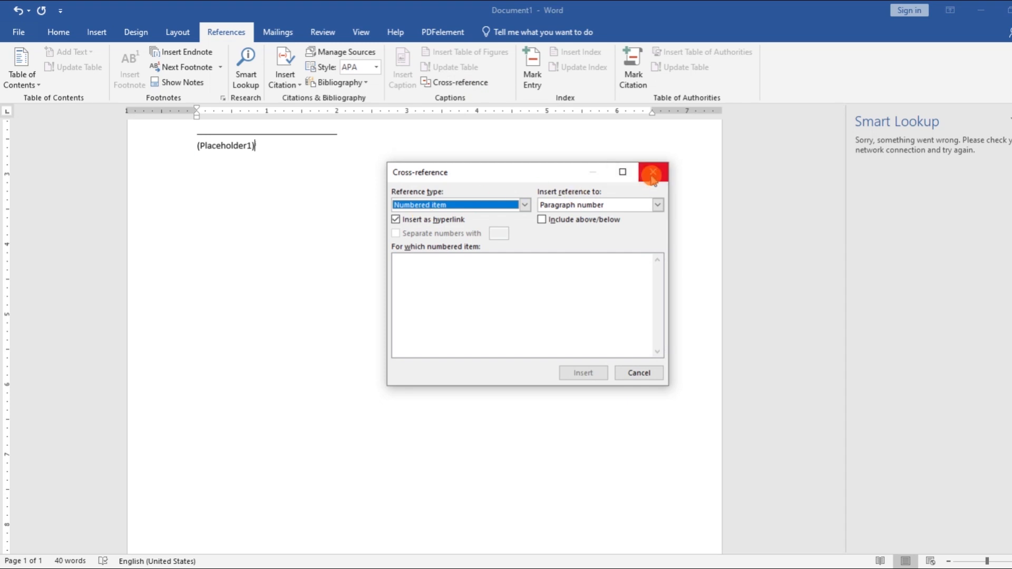
click(652, 172)
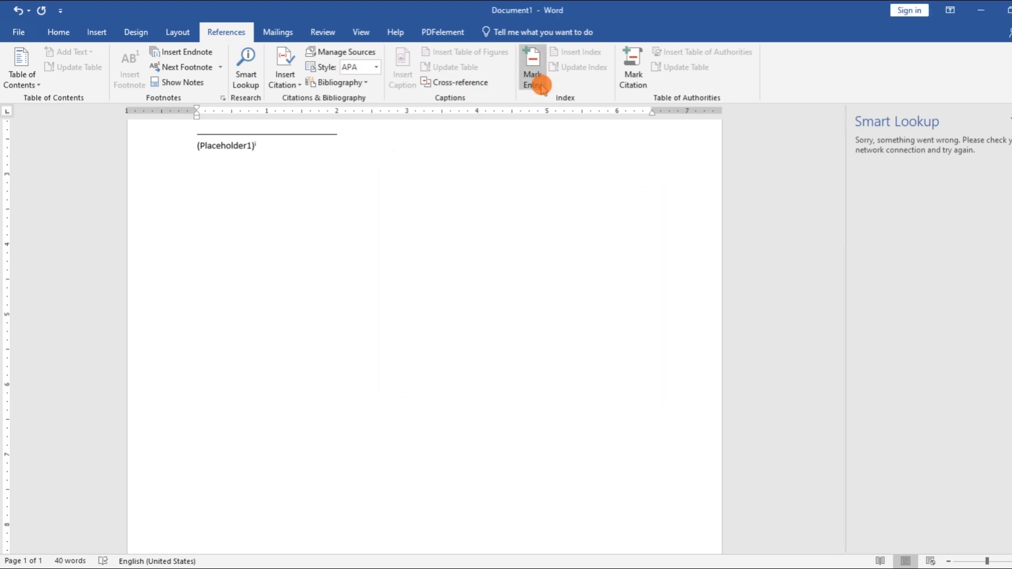
click(537, 67)
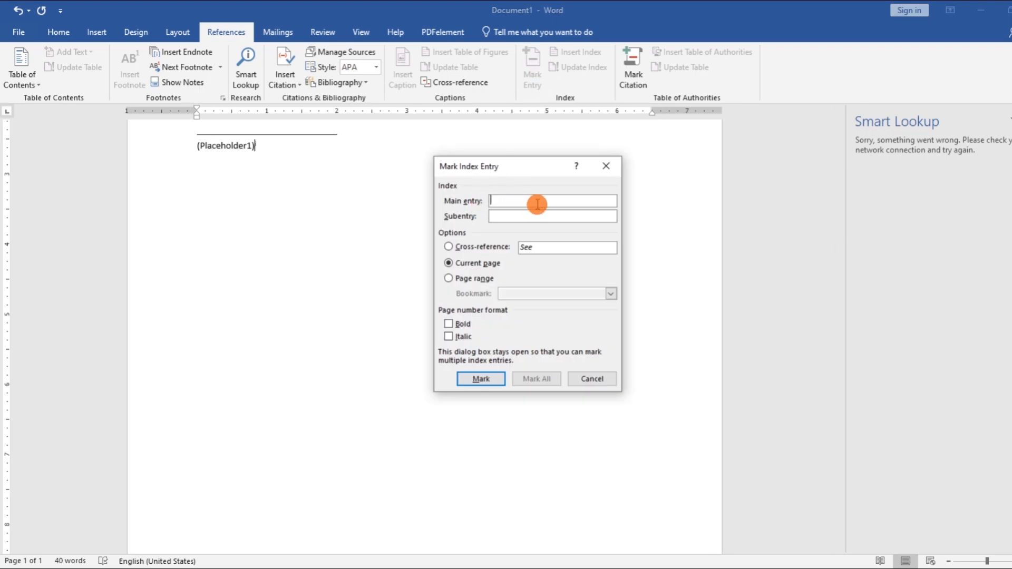
click(607, 167)
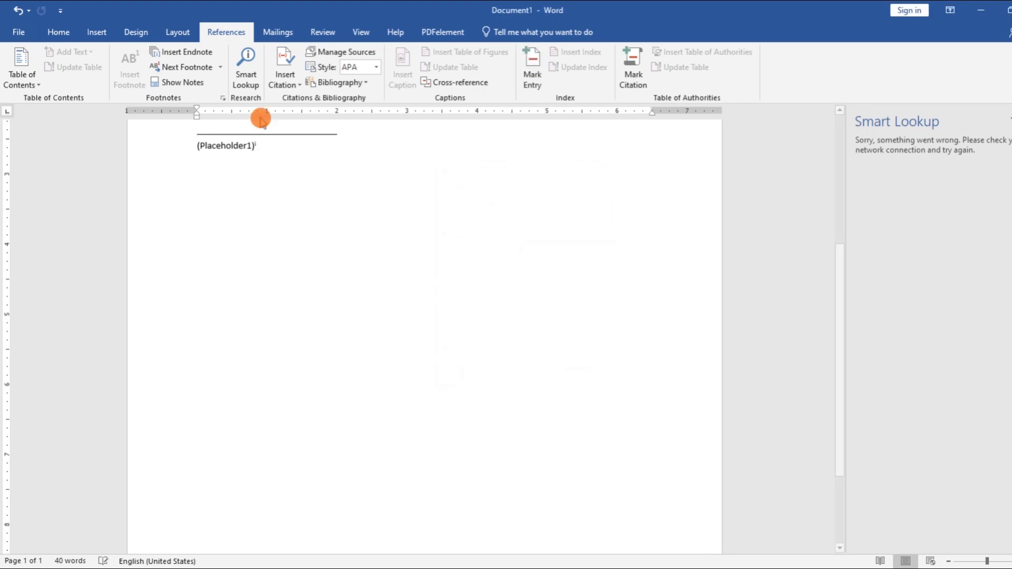
- Close the Smart Lookup pane and view the document types offered for starting a mail merge
click(280, 36)
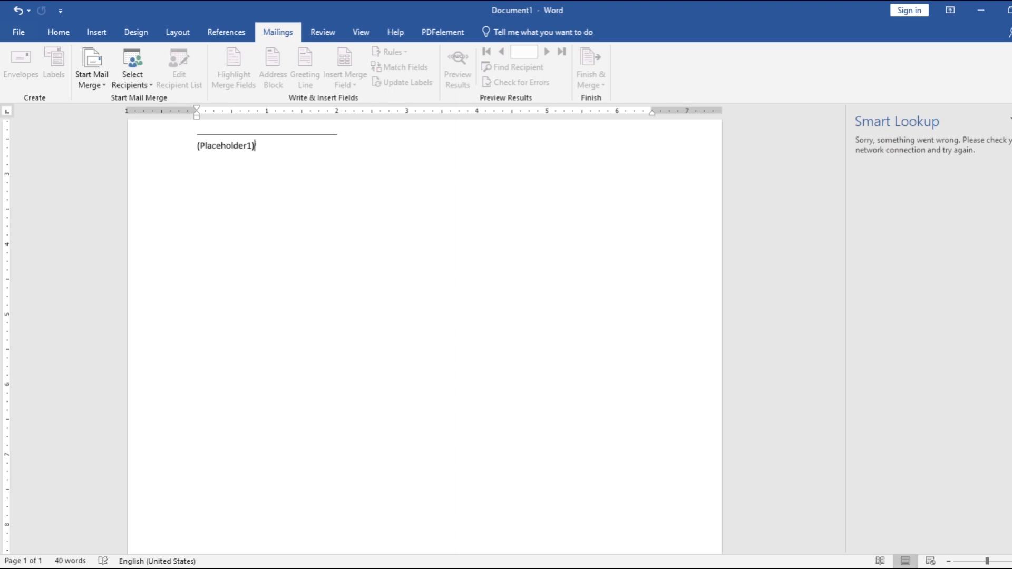
click(1011, 120)
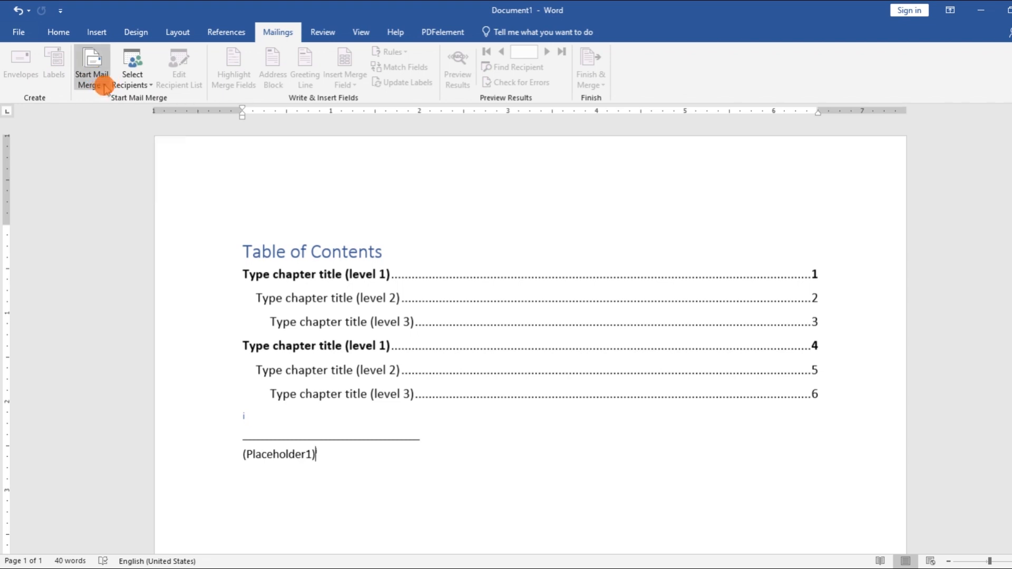
click(105, 86)
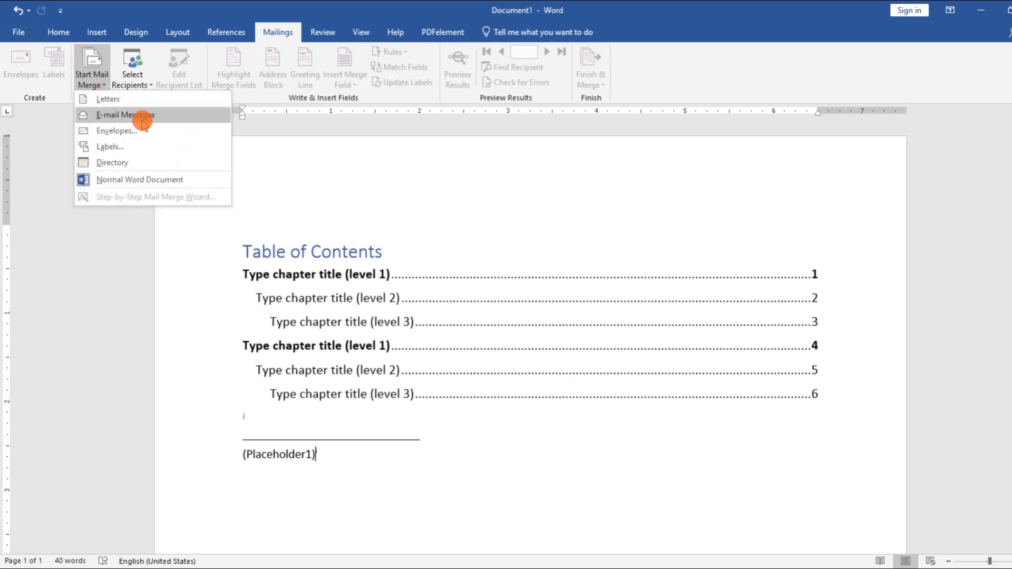
click(384, 221)
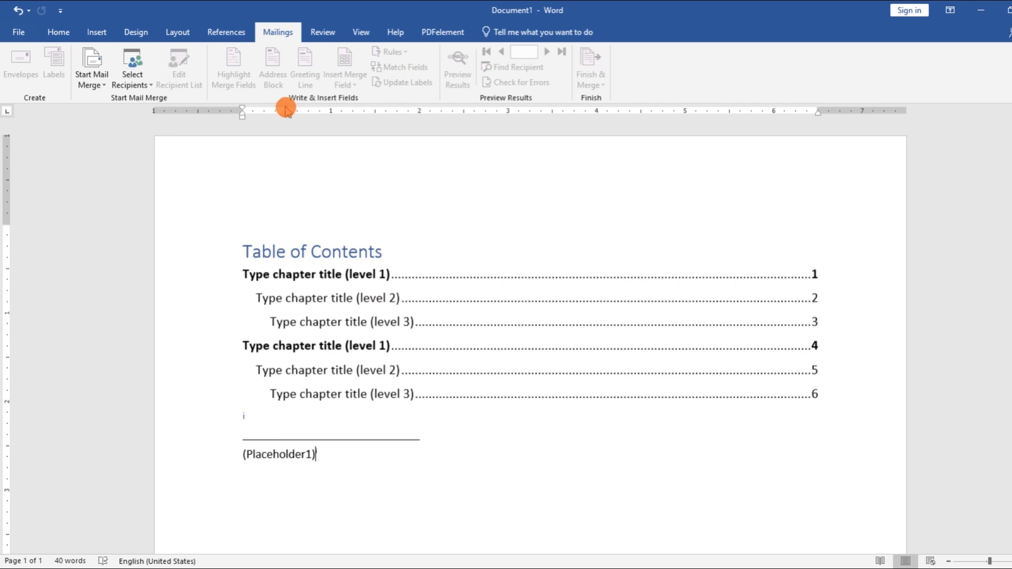
- Run a spelling and grammar check on the document
click(323, 32)
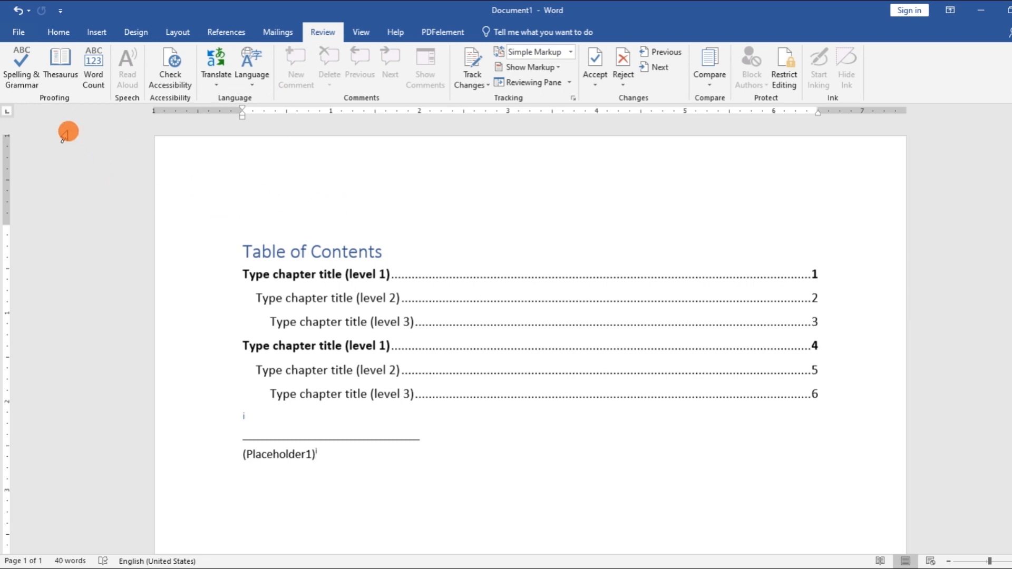
click(30, 87)
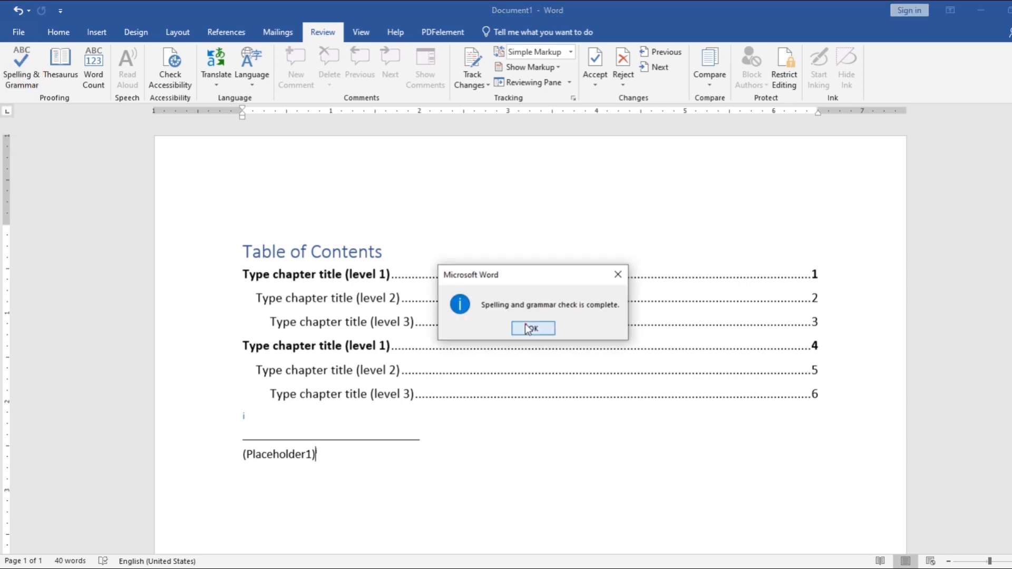
click(57, 65)
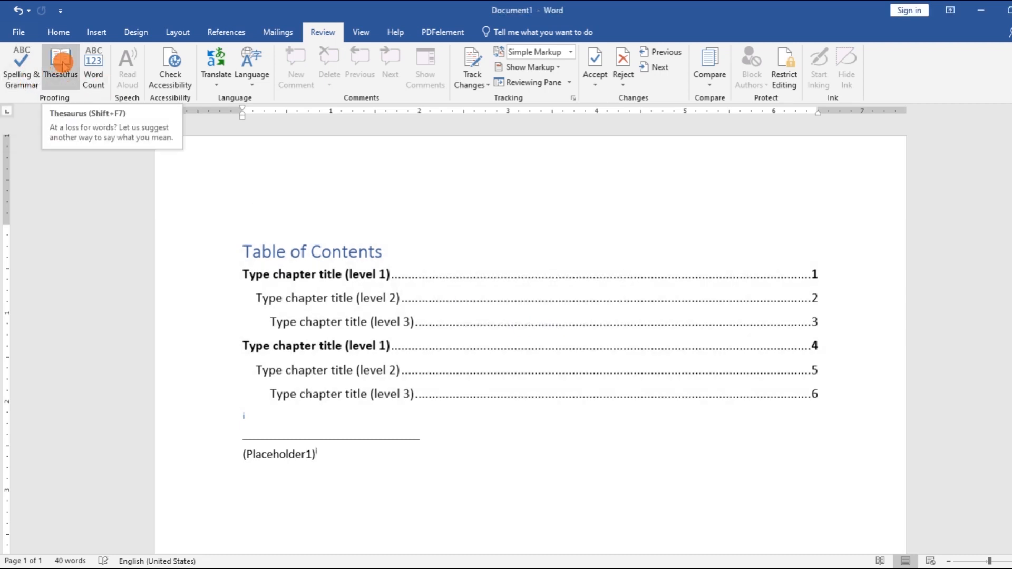
- Open the Thesaurus and view the Word Count statistics
click(63, 64)
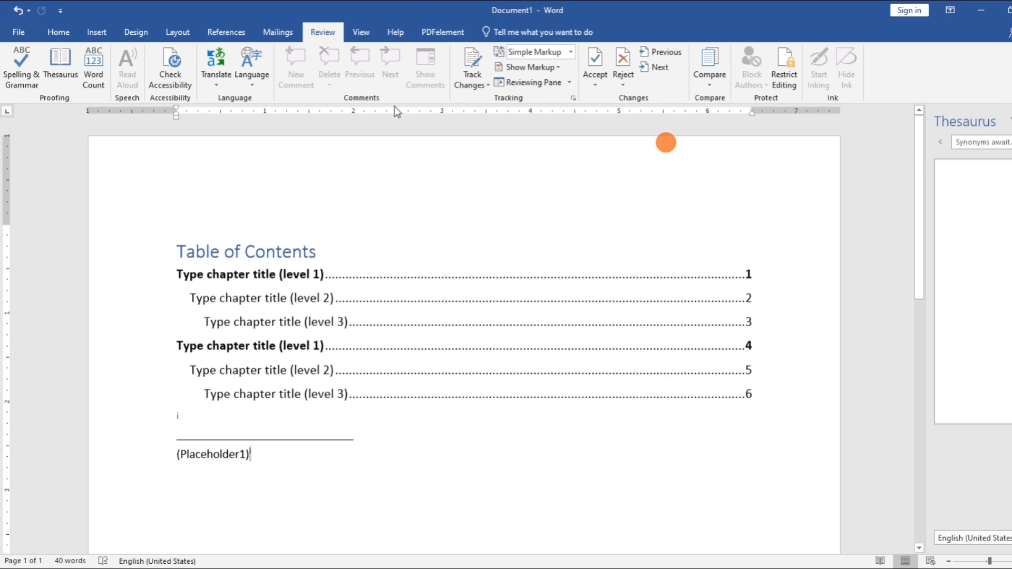
click(91, 79)
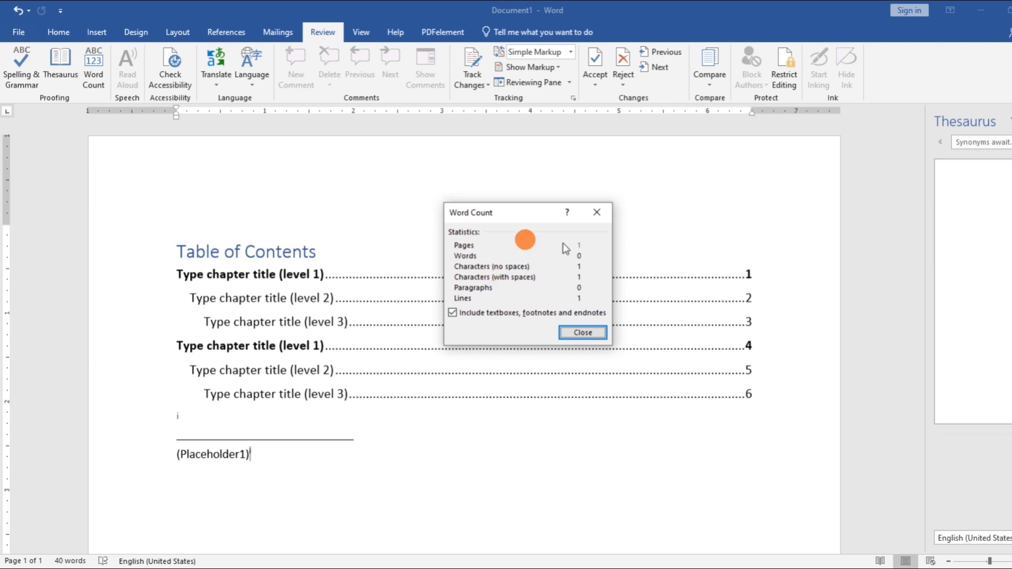
click(596, 212)
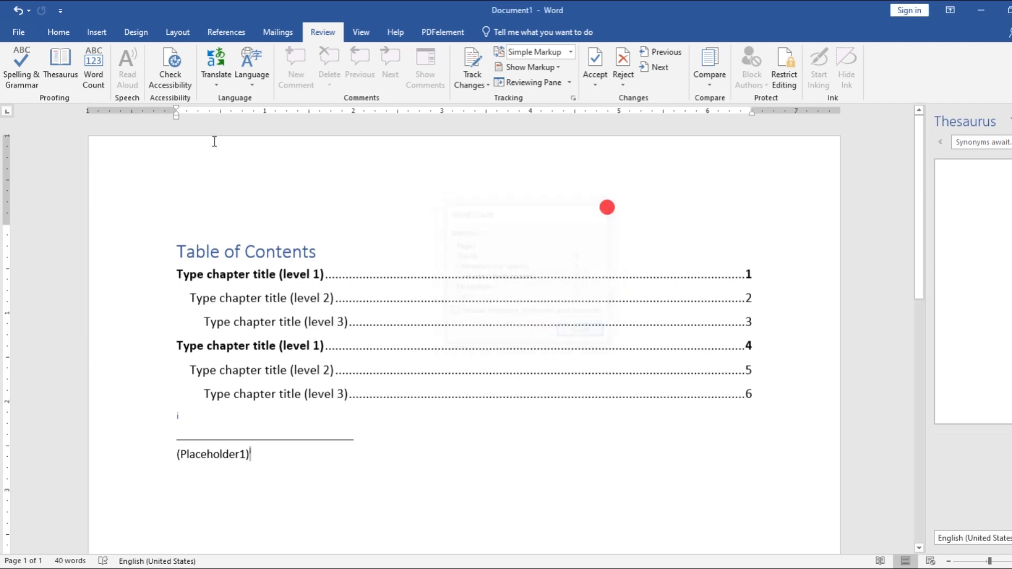
- Start Read Aloud on the first level 1 chapter title and check the document's accessibility
click(181, 272)
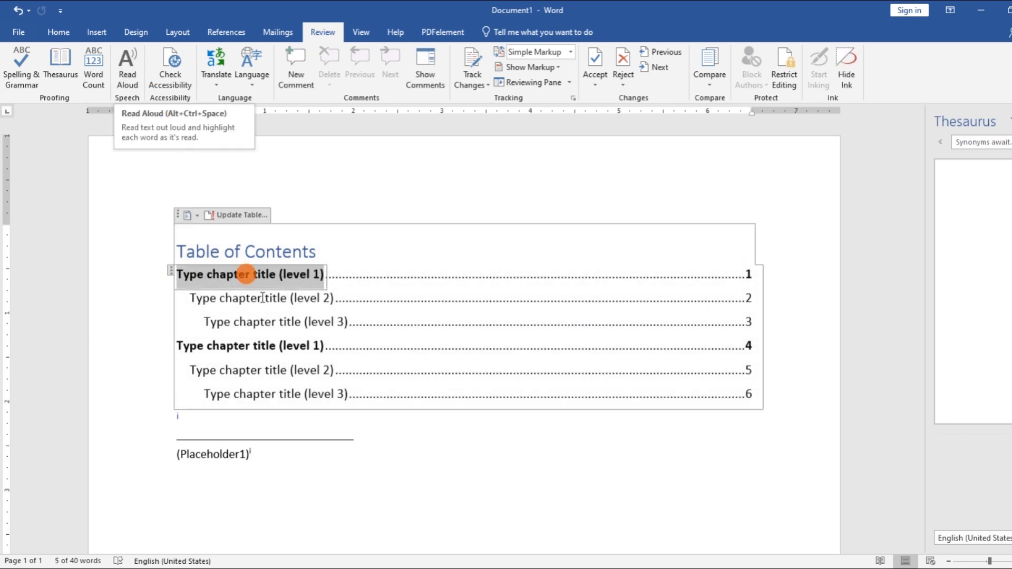
click(128, 67)
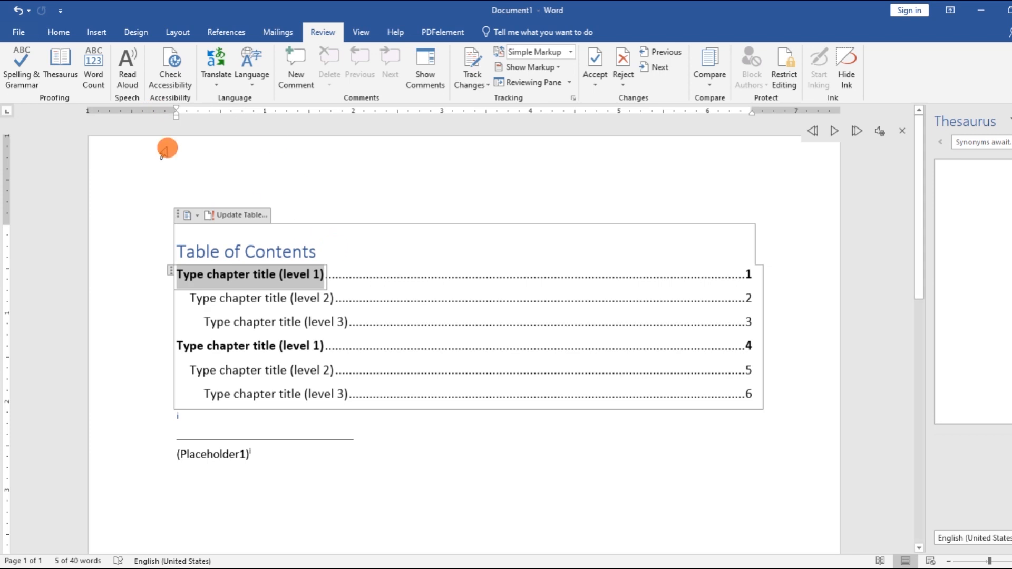
click(189, 83)
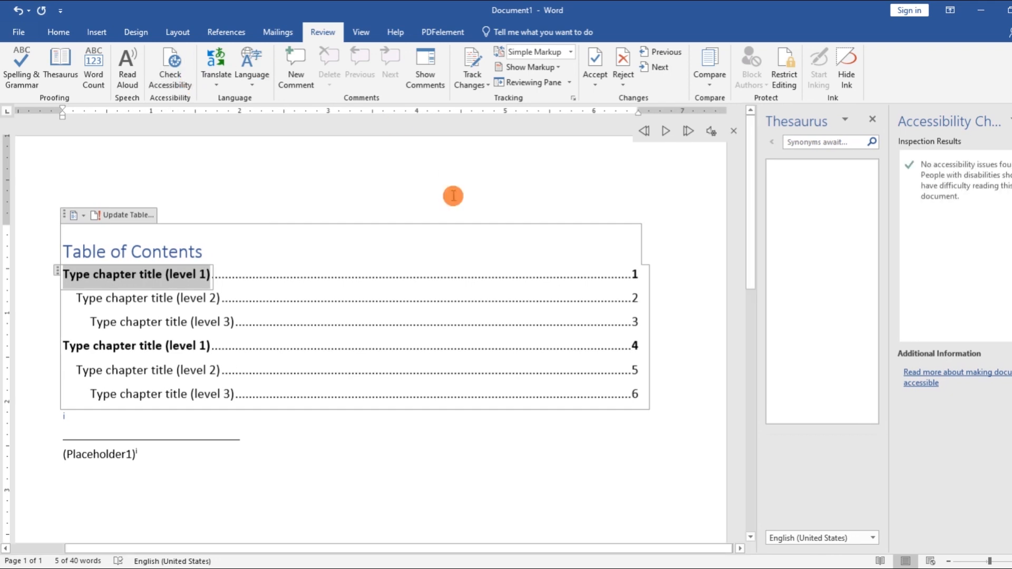
- View the translation options and the proofing language and language preference options
click(219, 86)
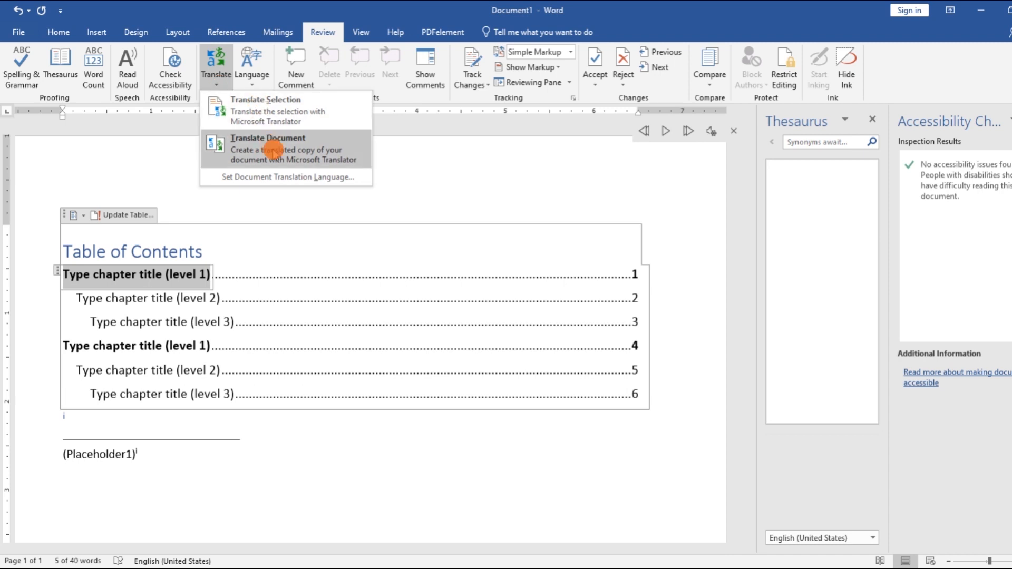
click(251, 79)
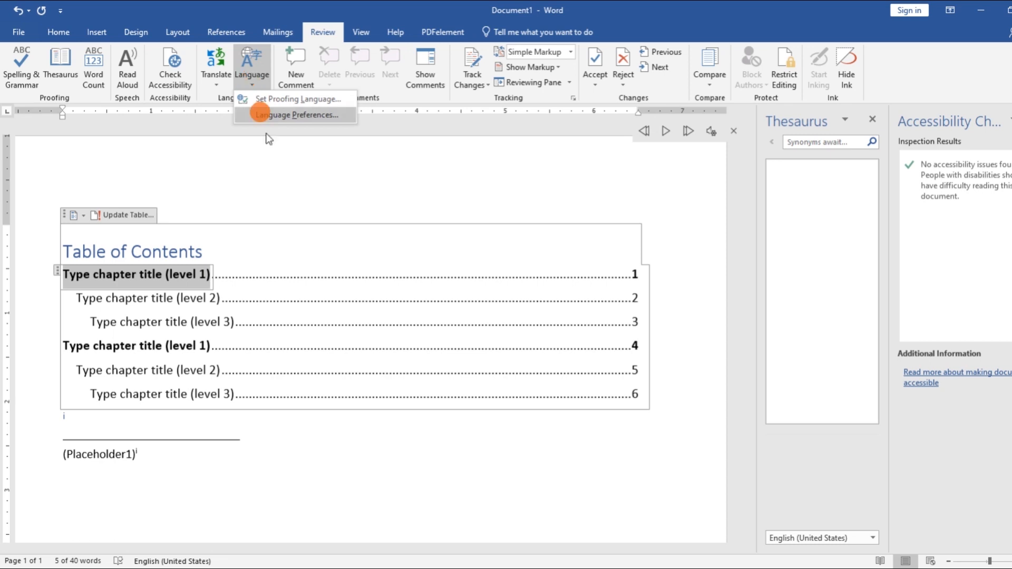
click(290, 182)
- Add a blank comment to the first level 1 chapter title, delete it, and turn on Show Comments
click(299, 80)
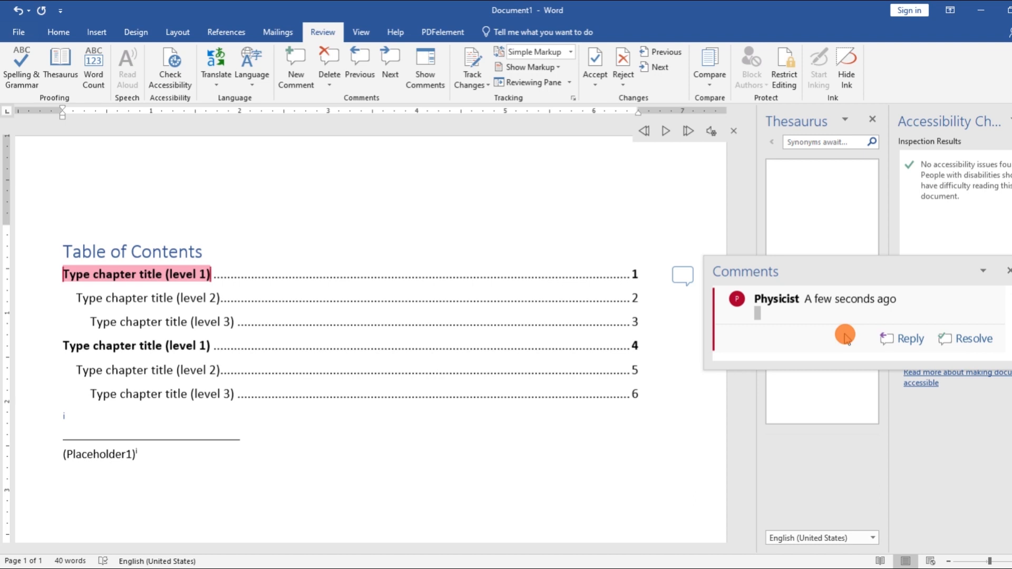
click(329, 84)
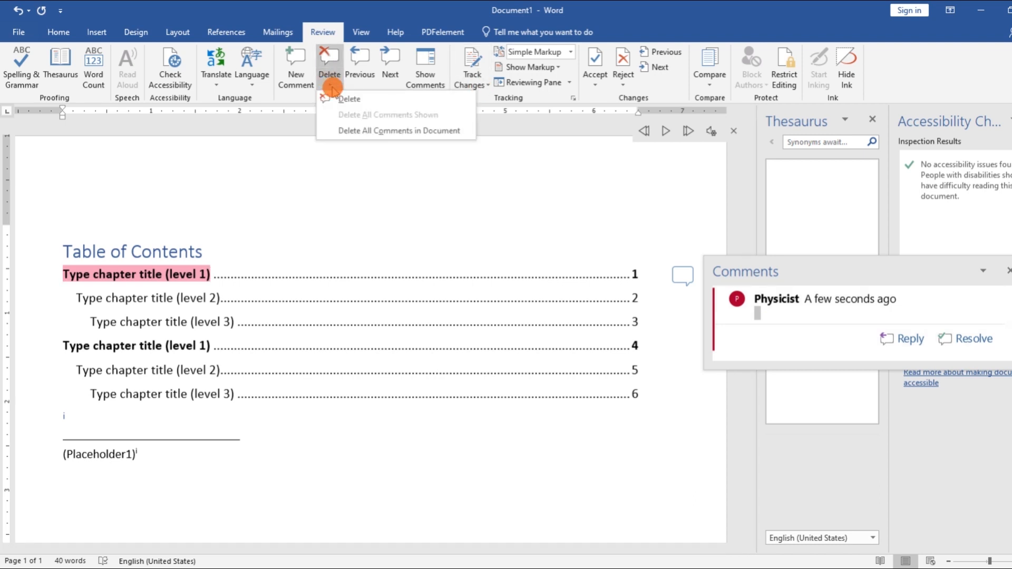
click(338, 98)
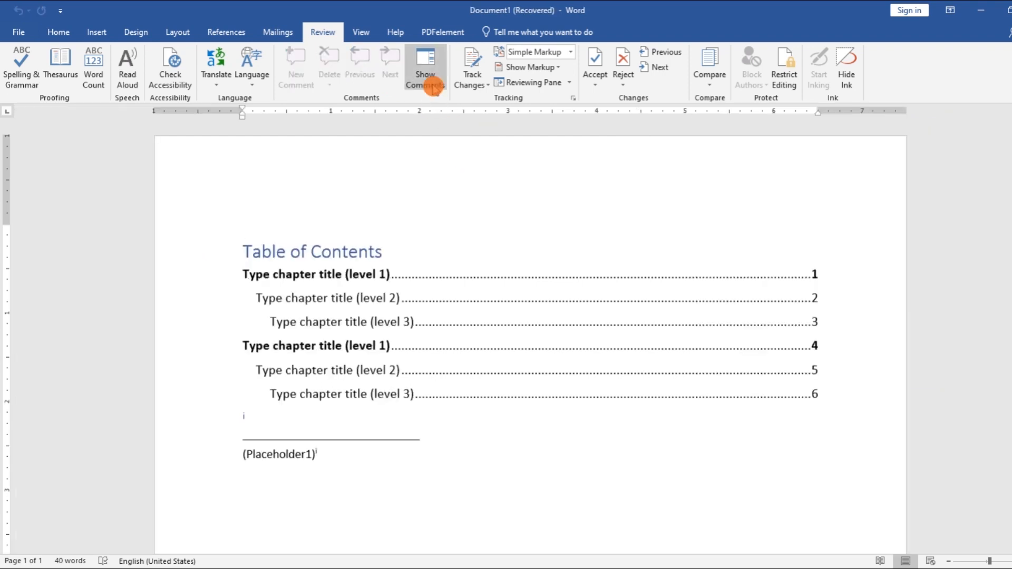
click(433, 87)
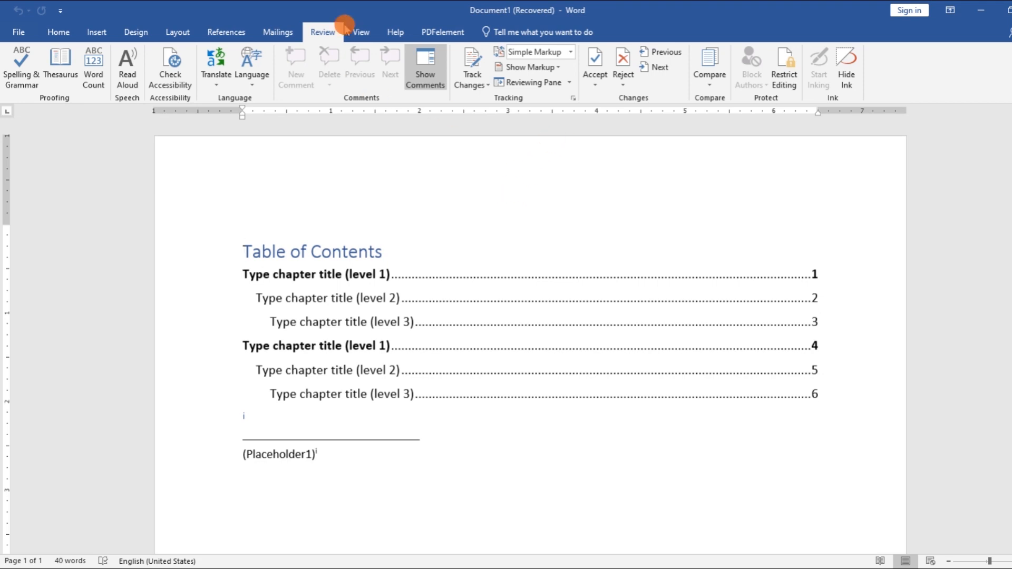
- Switch the document between Read Mode, Print Layout and Web Layout, finishing in Read Mode
click(363, 32)
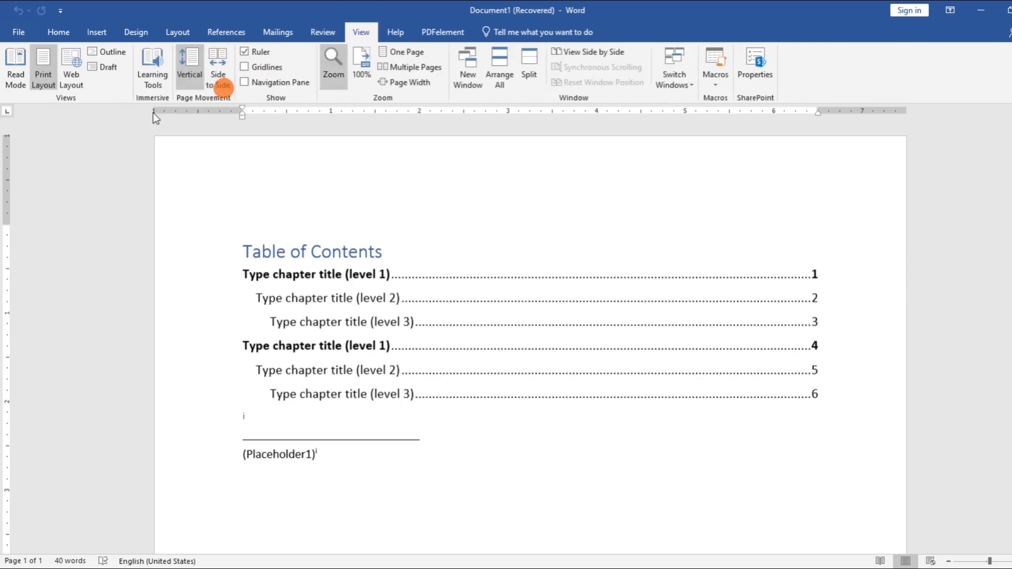
click(23, 82)
click(907, 562)
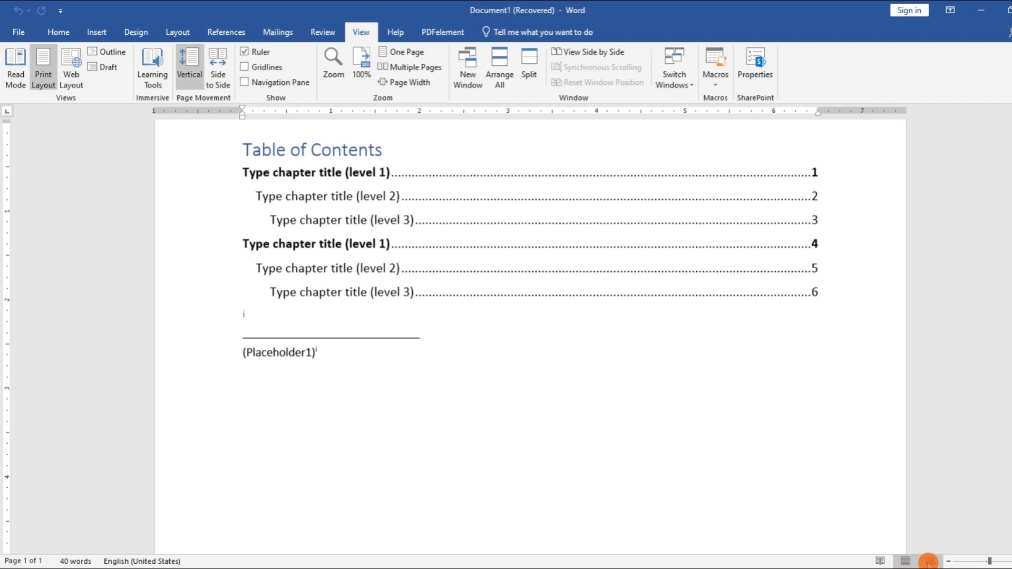
click(928, 562)
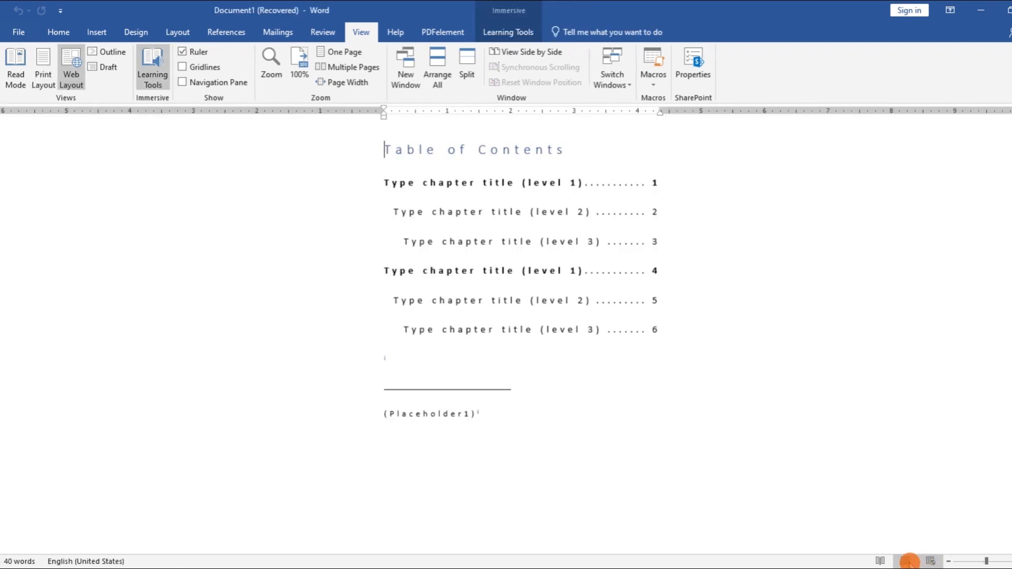
click(910, 562)
click(881, 562)
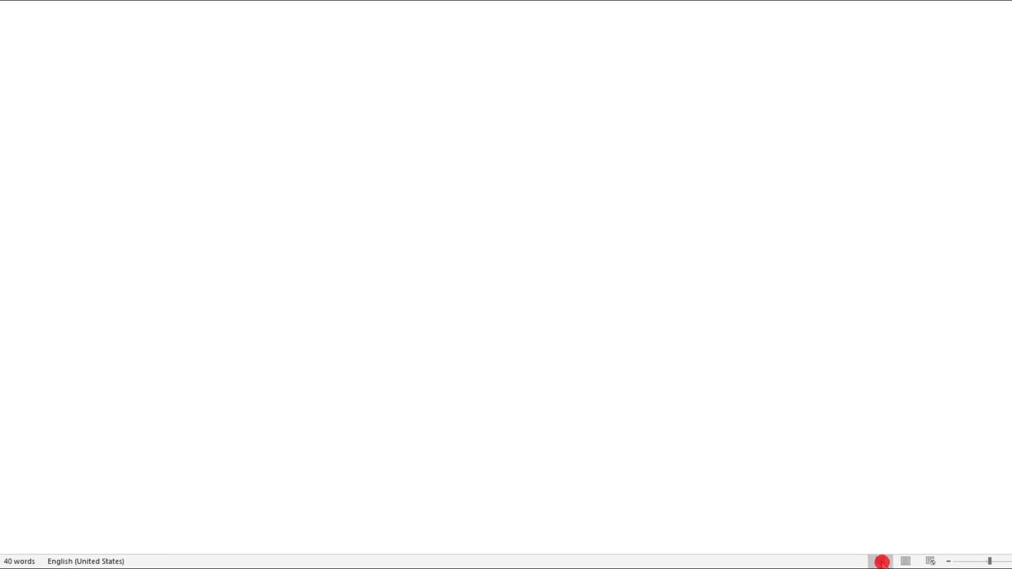
- Return the document to Print Layout and show the gridlines and the Navigation pane
click(905, 562)
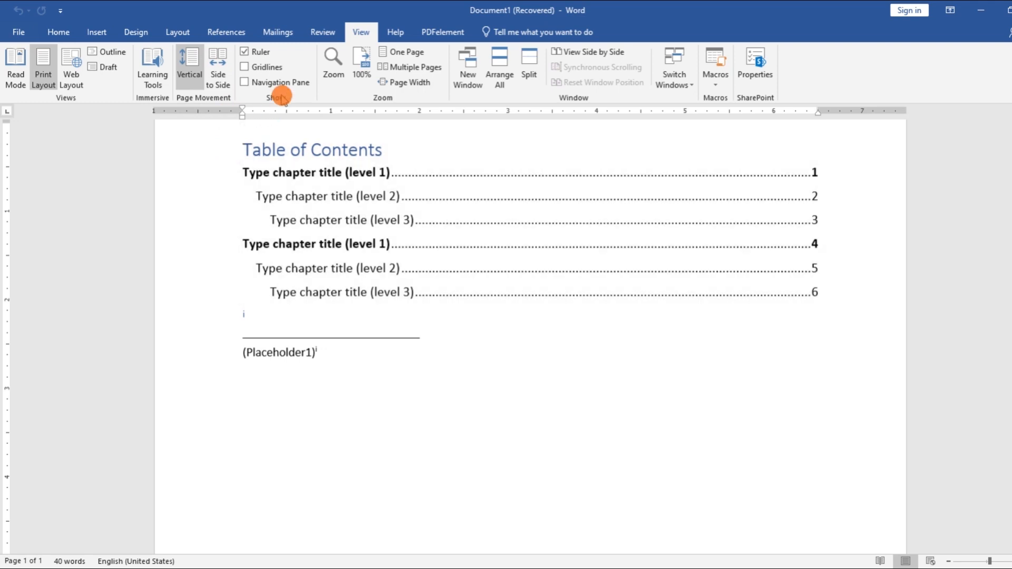
click(258, 68)
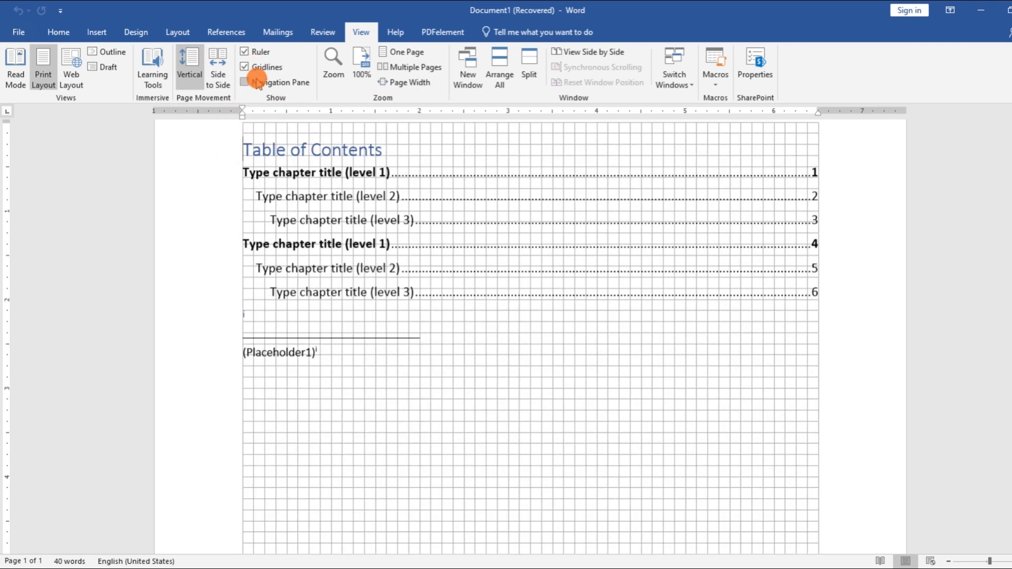
click(257, 85)
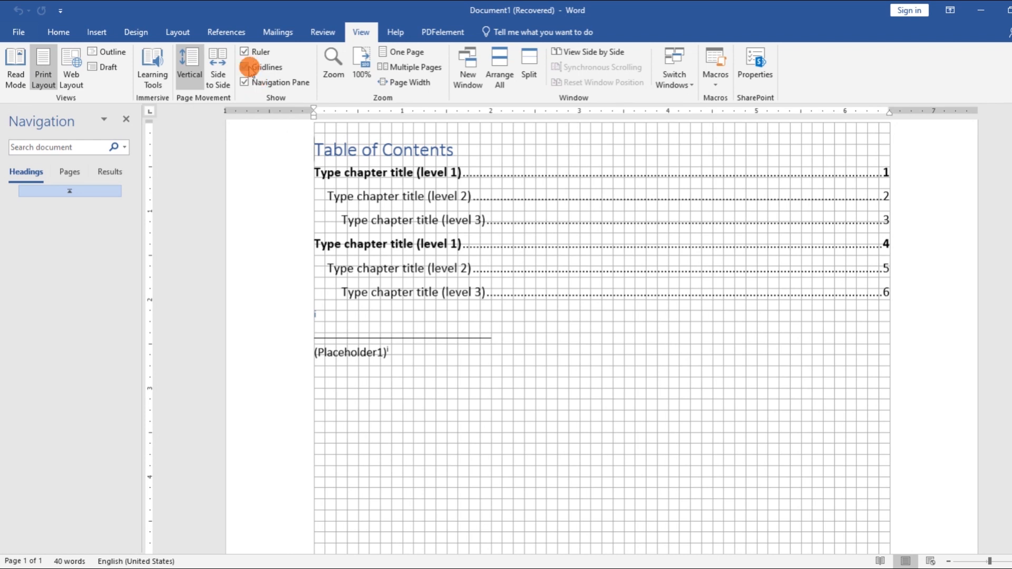
- Hide the gridlines and the Navigation pane, and turn the ruler off and back on
click(246, 67)
click(248, 83)
click(247, 52)
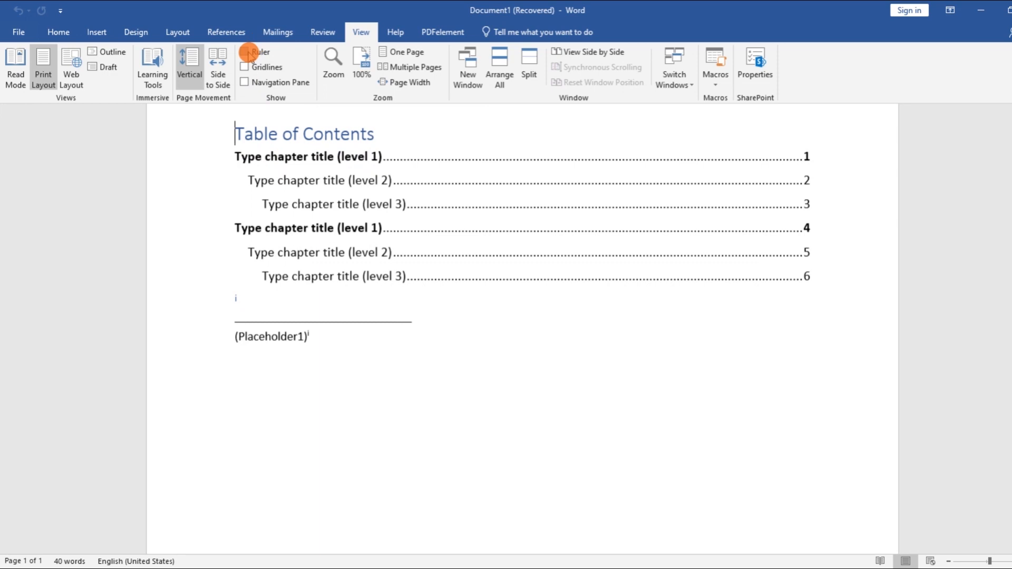
click(248, 52)
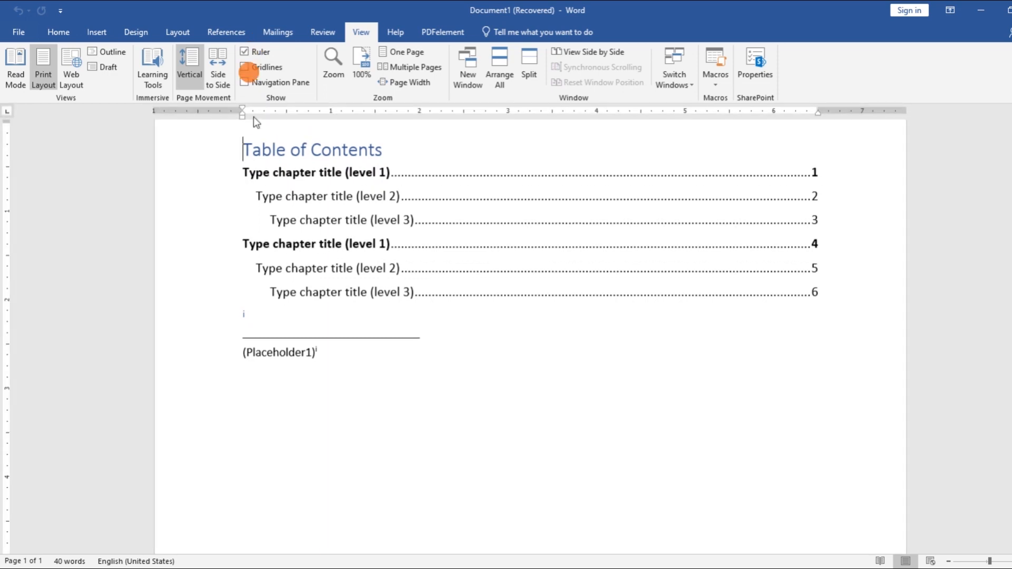
click(246, 169)
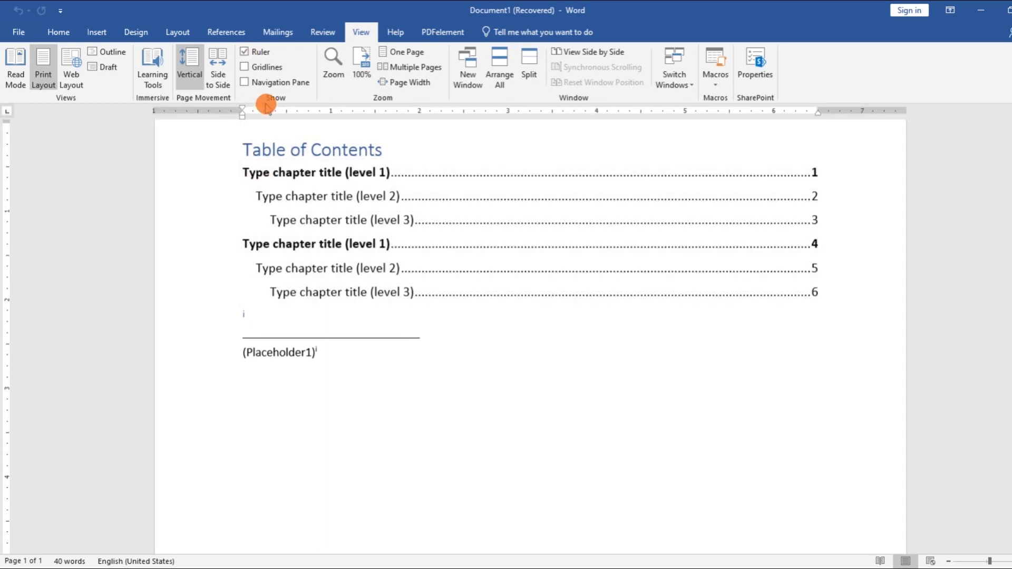
- Preview the 100% setting in the Zoom dialog and dismiss it without applying
click(334, 68)
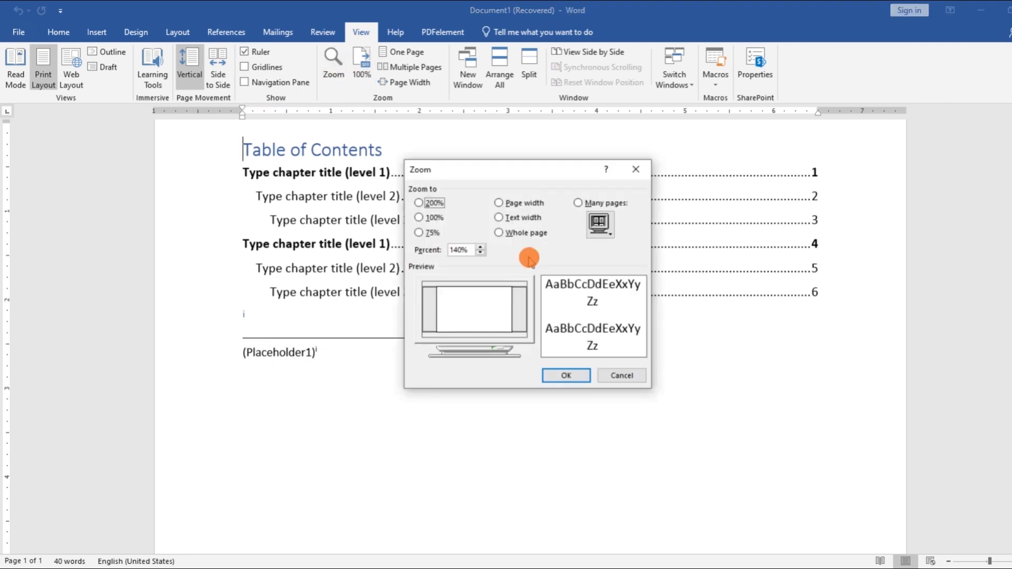
click(430, 218)
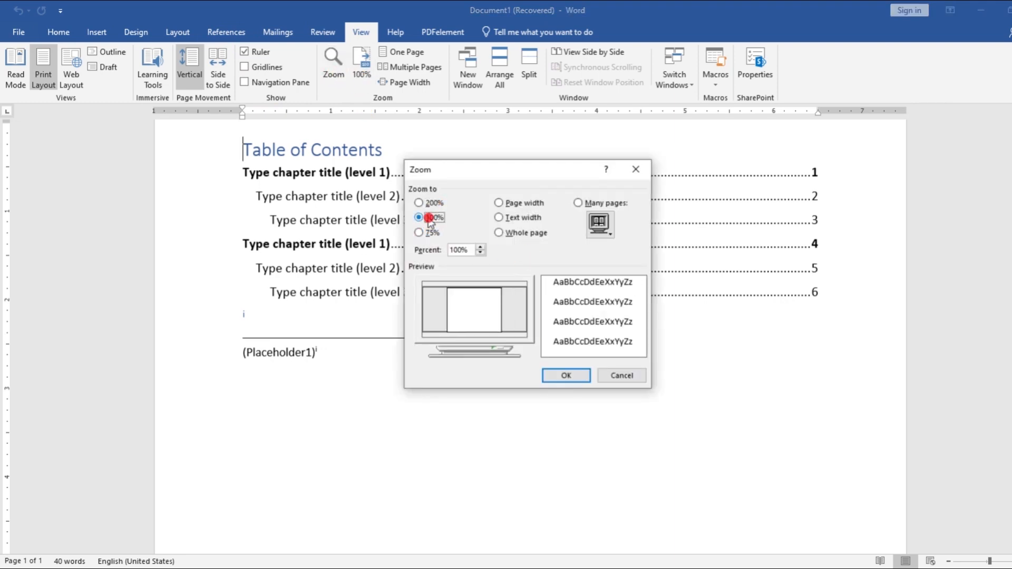
click(635, 174)
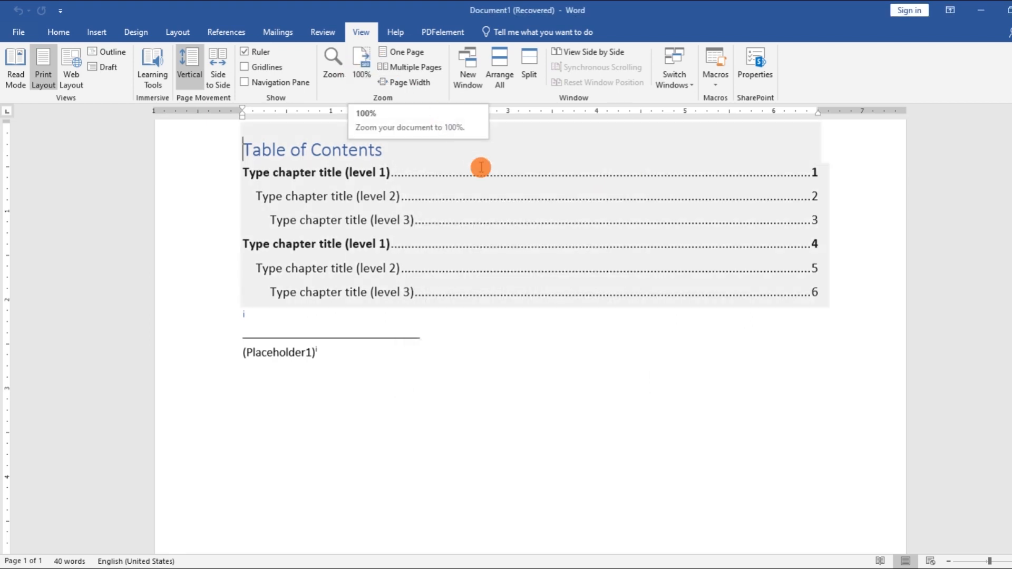
click(411, 55)
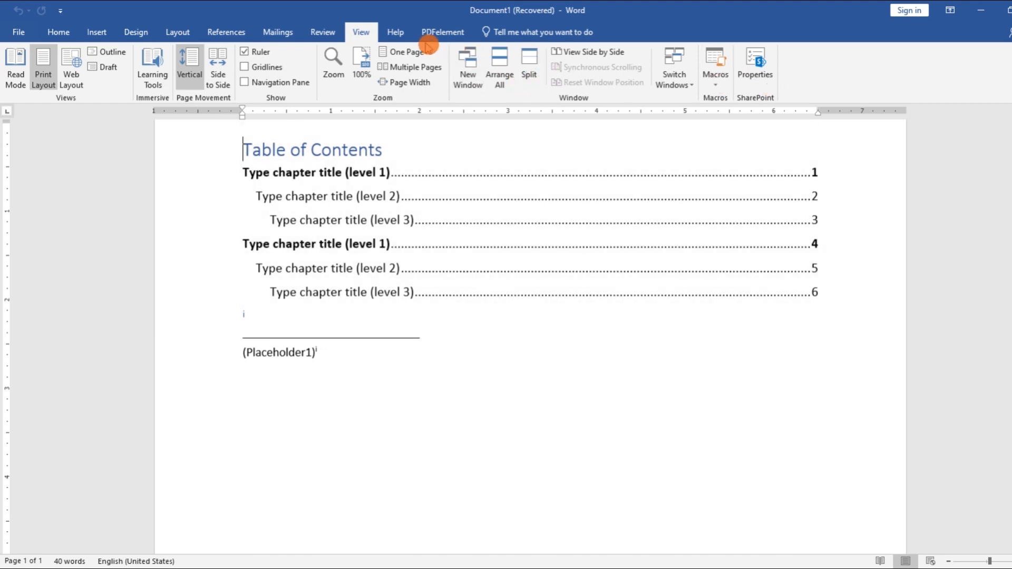
- Open Word's built-in Help beside the document
click(403, 32)
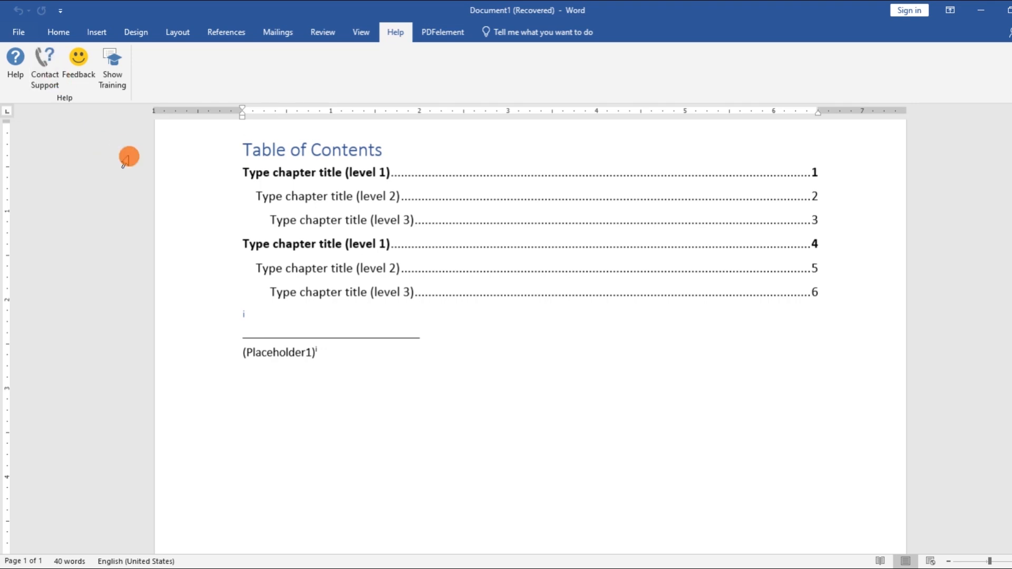
click(16, 63)
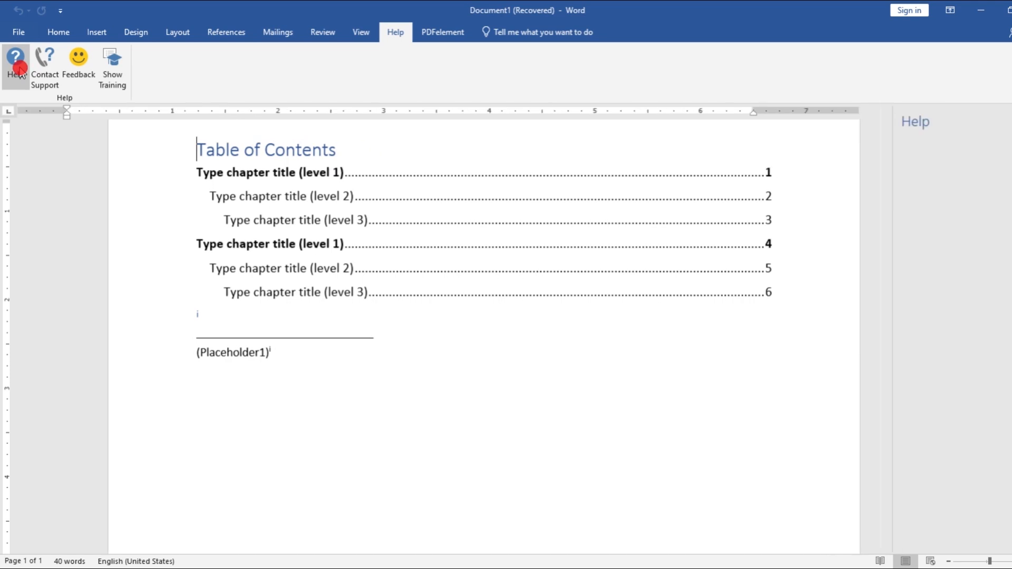